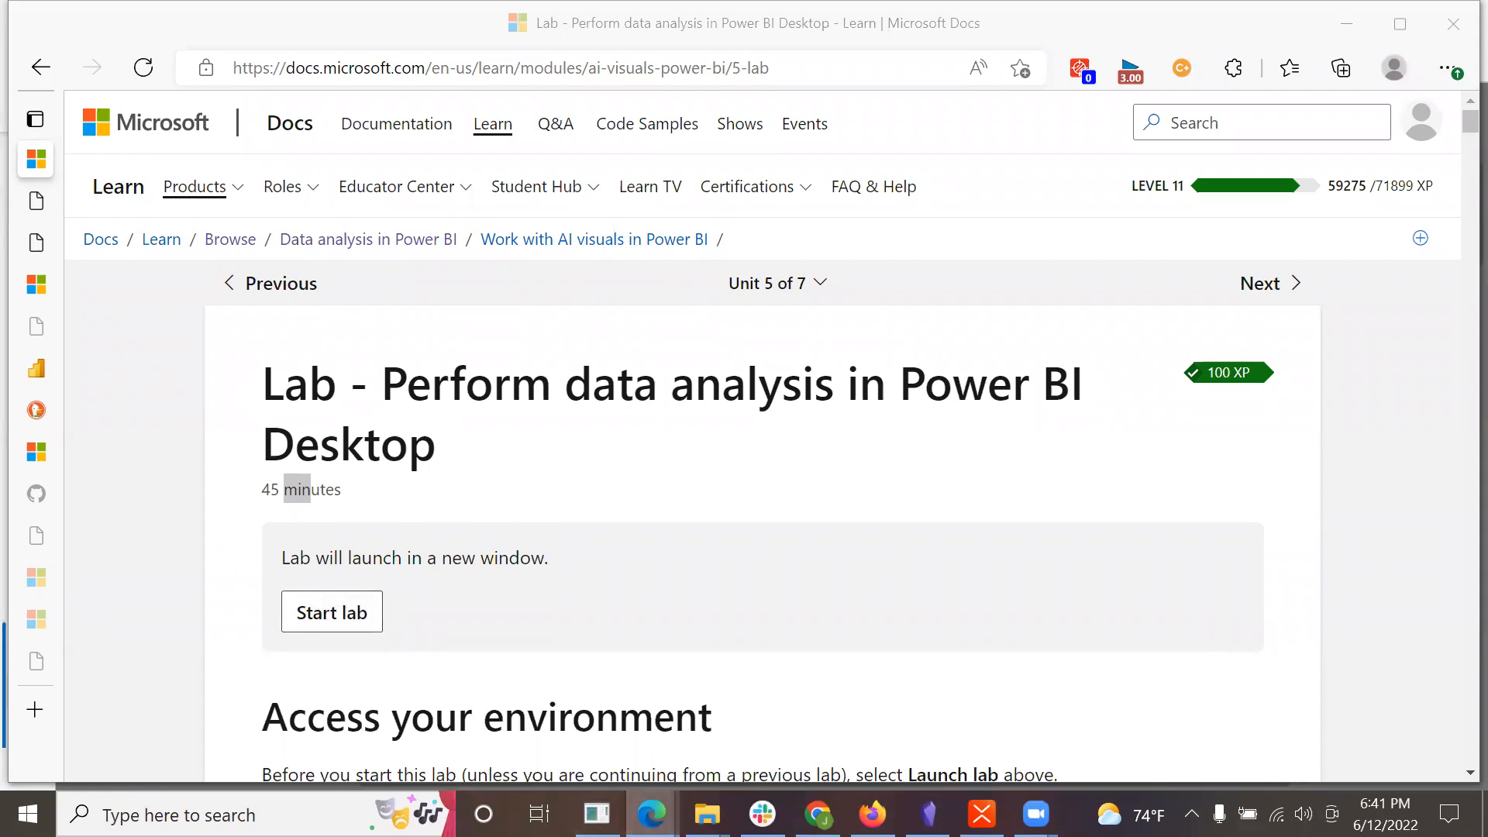
Step: Switch to the Analyze data in Power BI Desktop lab window and fit the window to the machine
mouse_move(651, 814)
left_click(1012, 650)
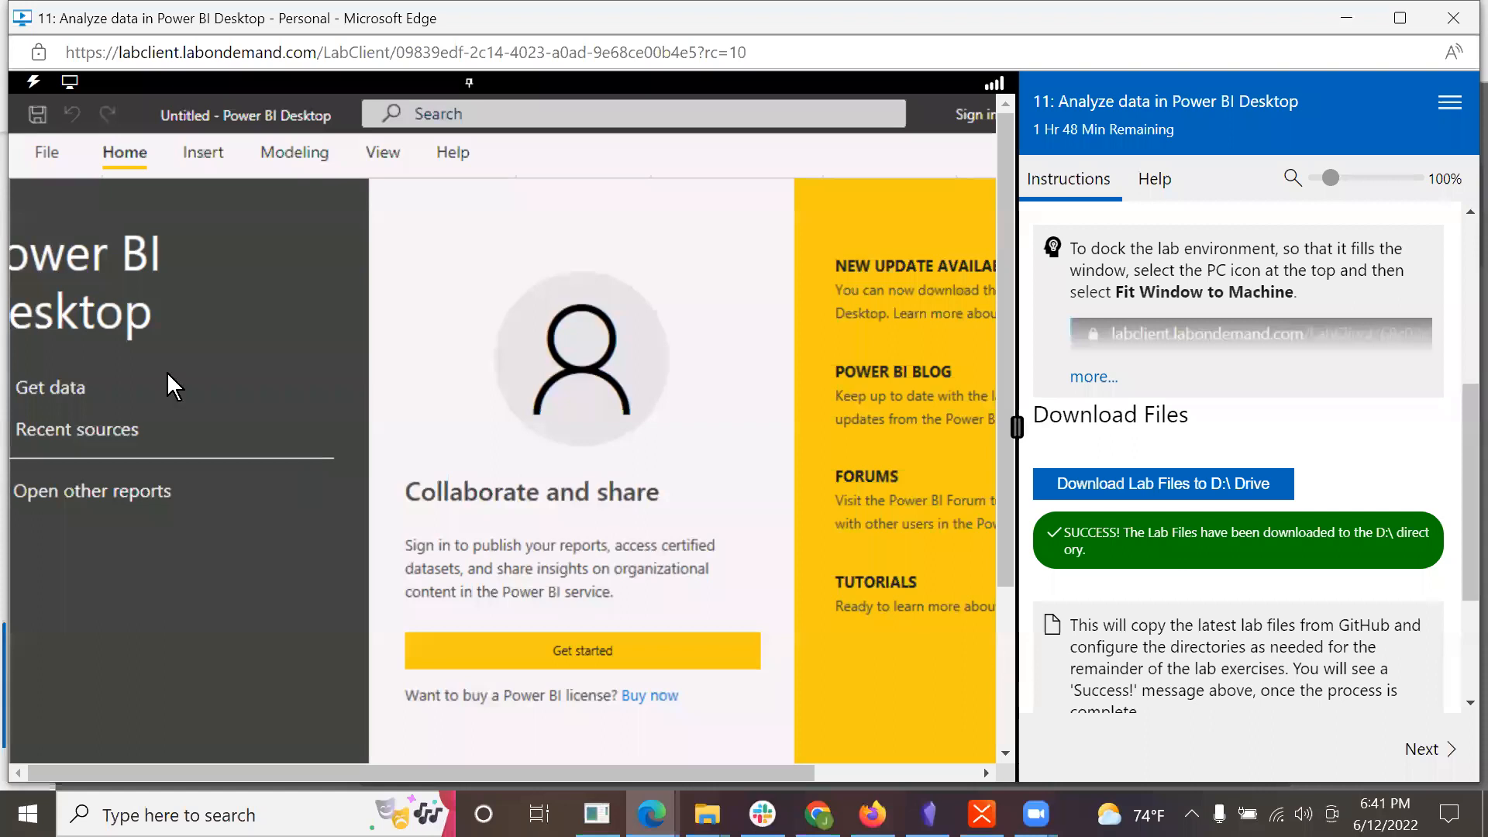
left_click(71, 87)
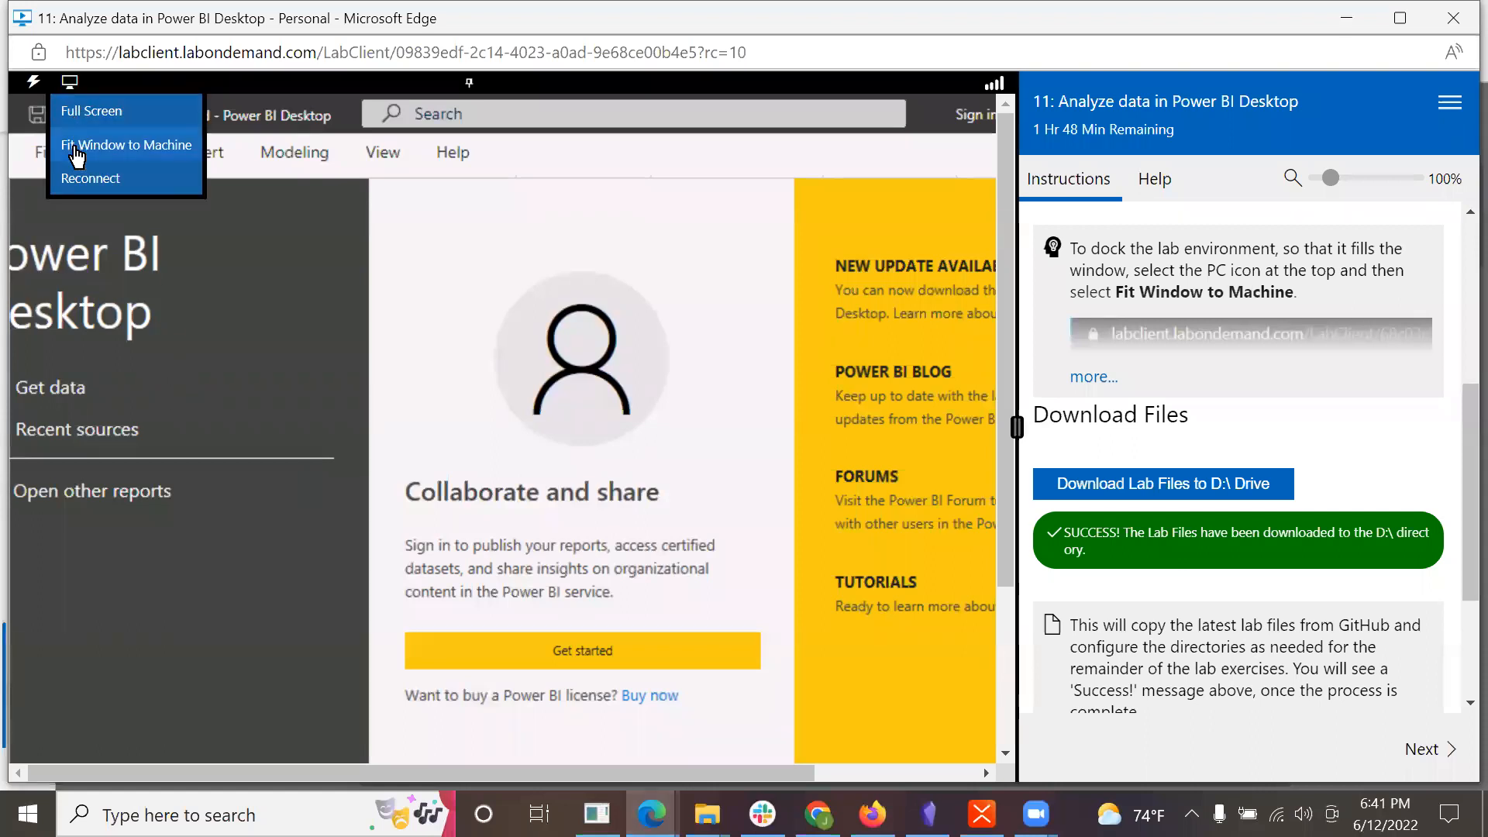
left_click(106, 155)
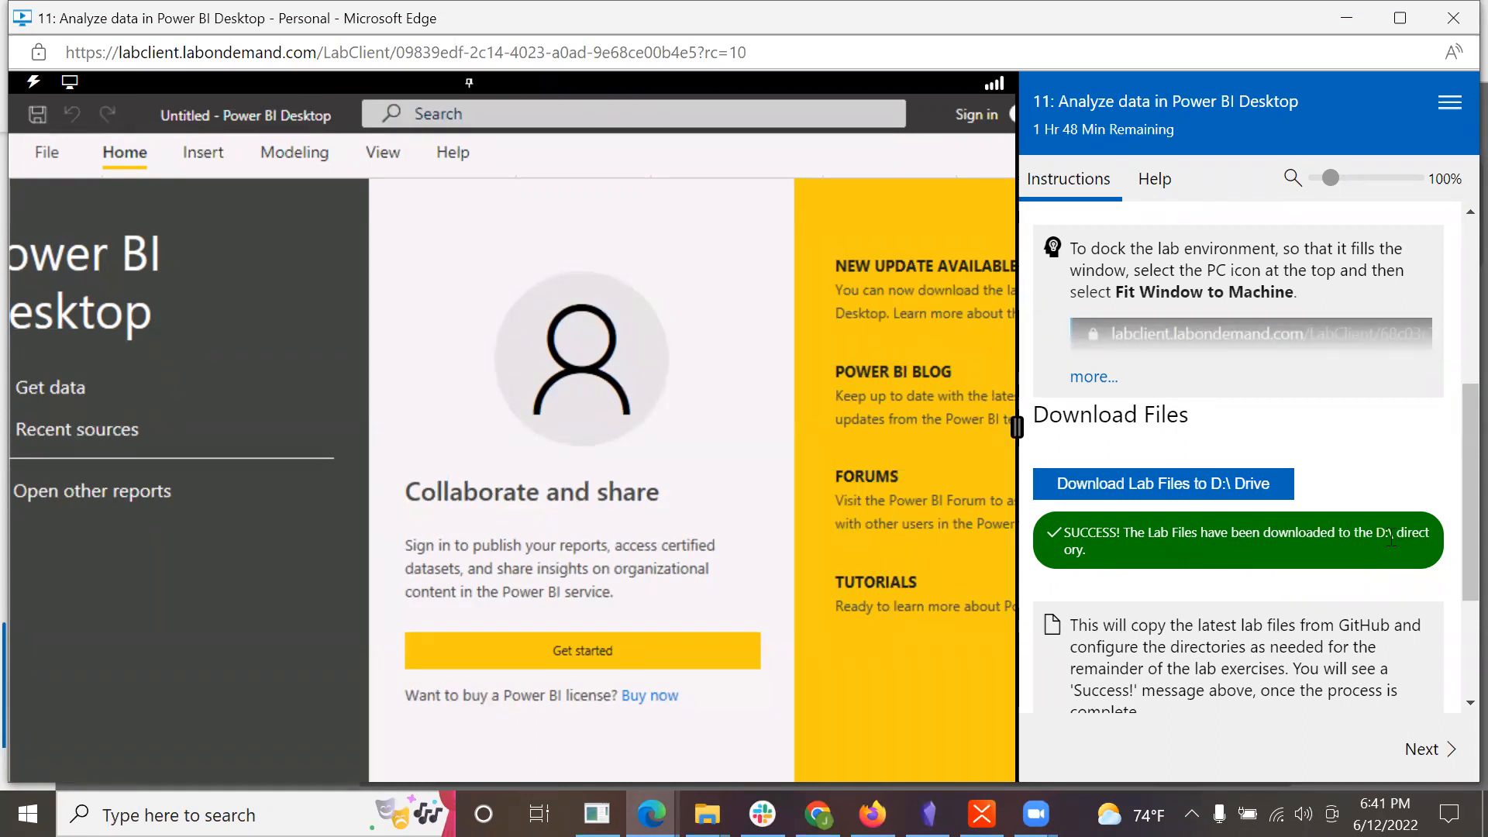
Step: Dismiss the Power BI Desktop start screen and its email prompt, and advance the lab instructions to the next page
left_click(620, 649)
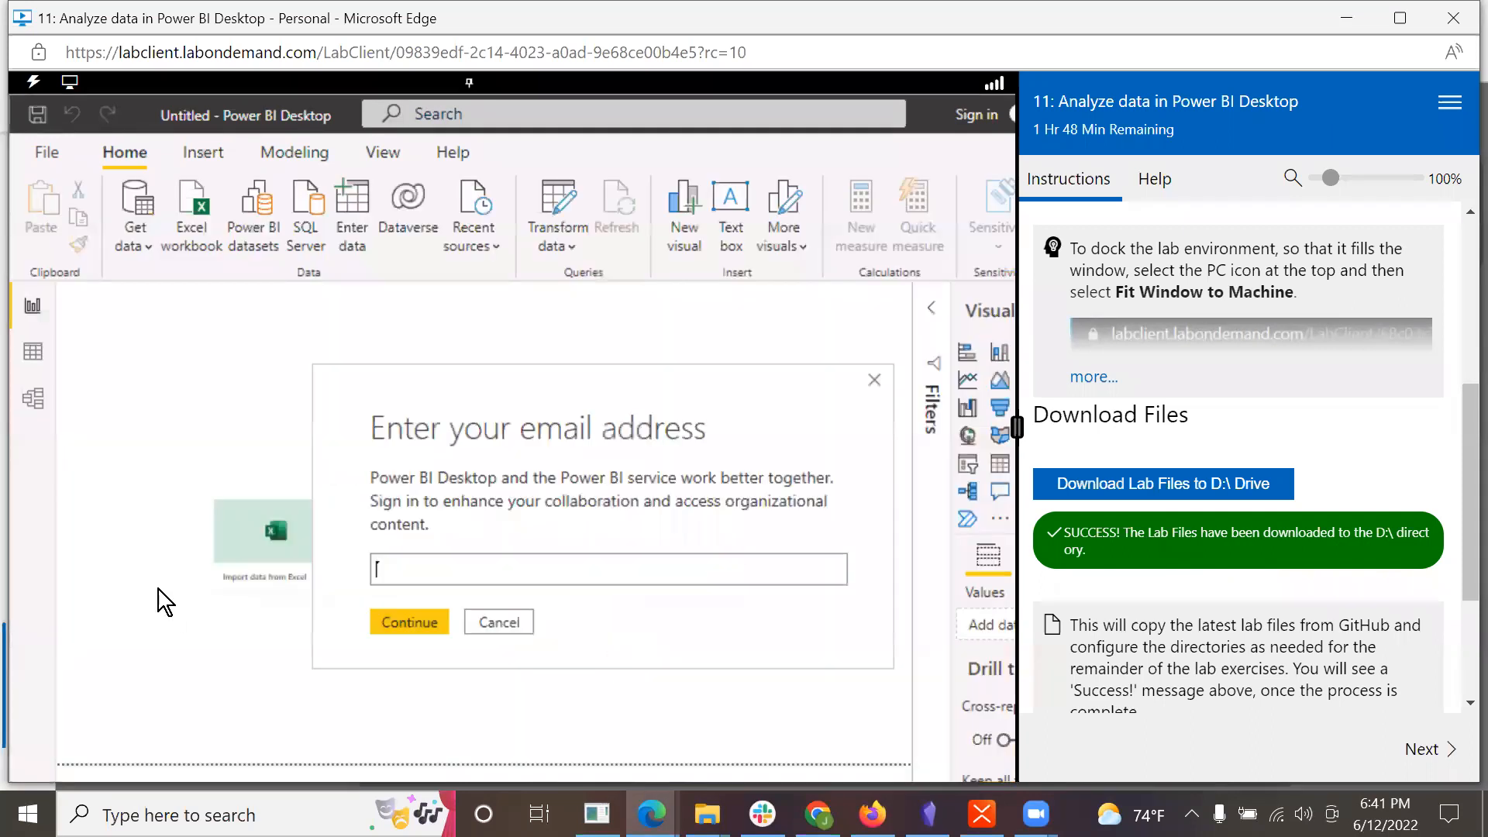
left_click(872, 383)
scroll(1241, 663, "down", 3)
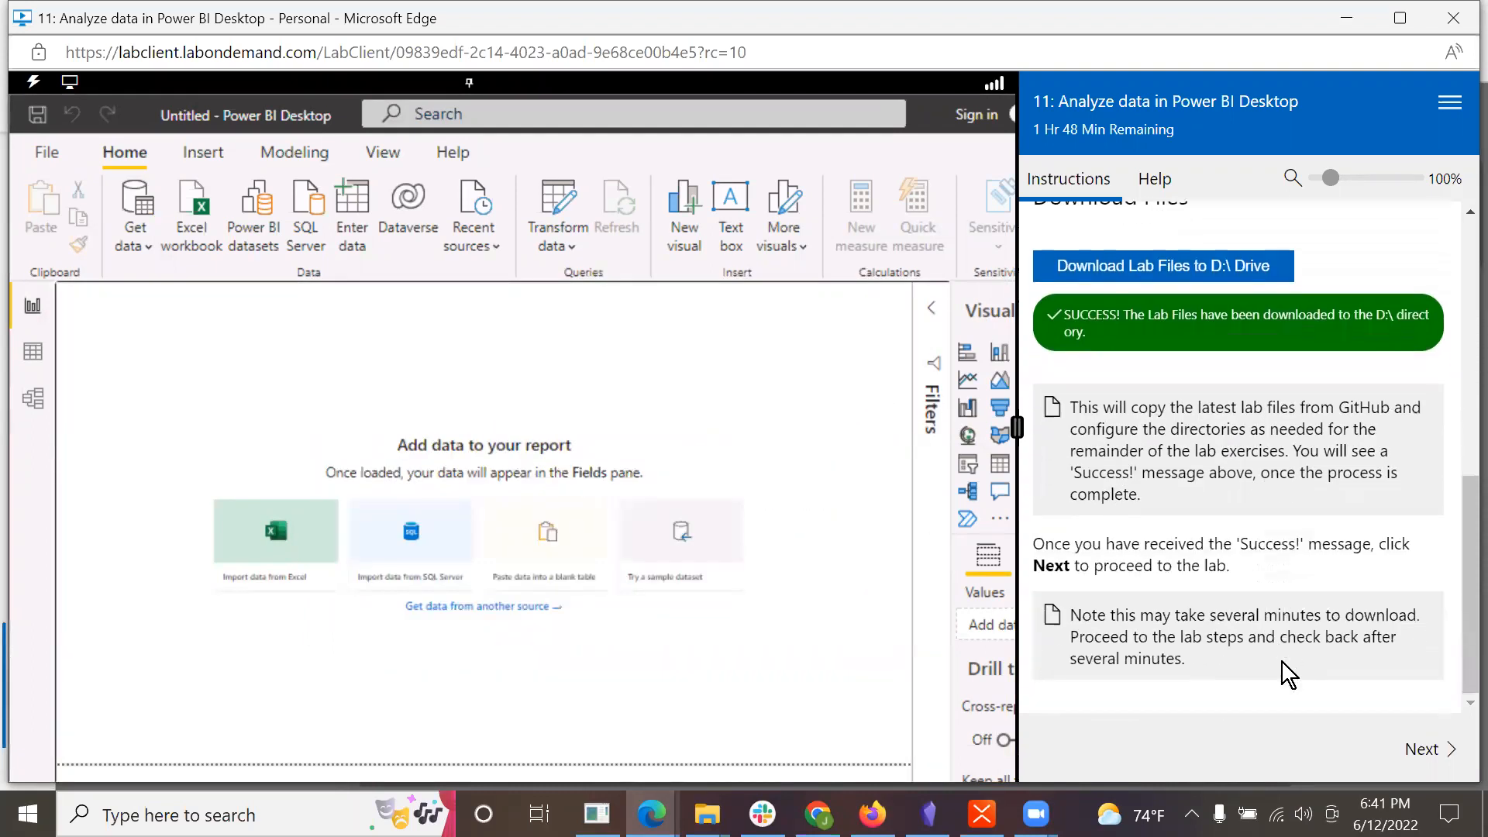
left_click(1425, 752)
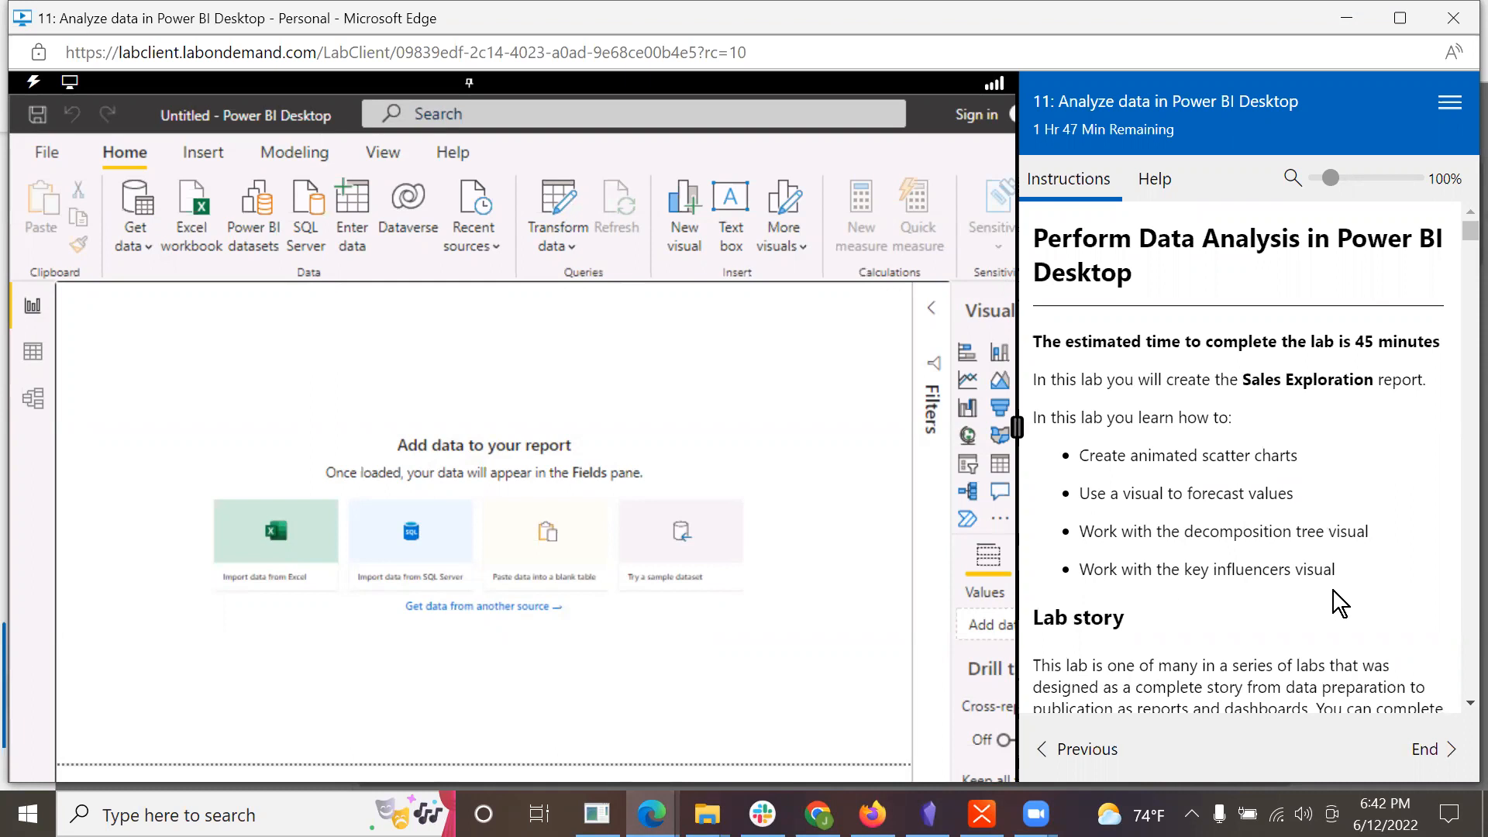
Step: Read the lab instructions from the introduction through the Task 1 sign-in steps to the start of Task 2, Create a dataset
scroll(1318, 593, "down", 3)
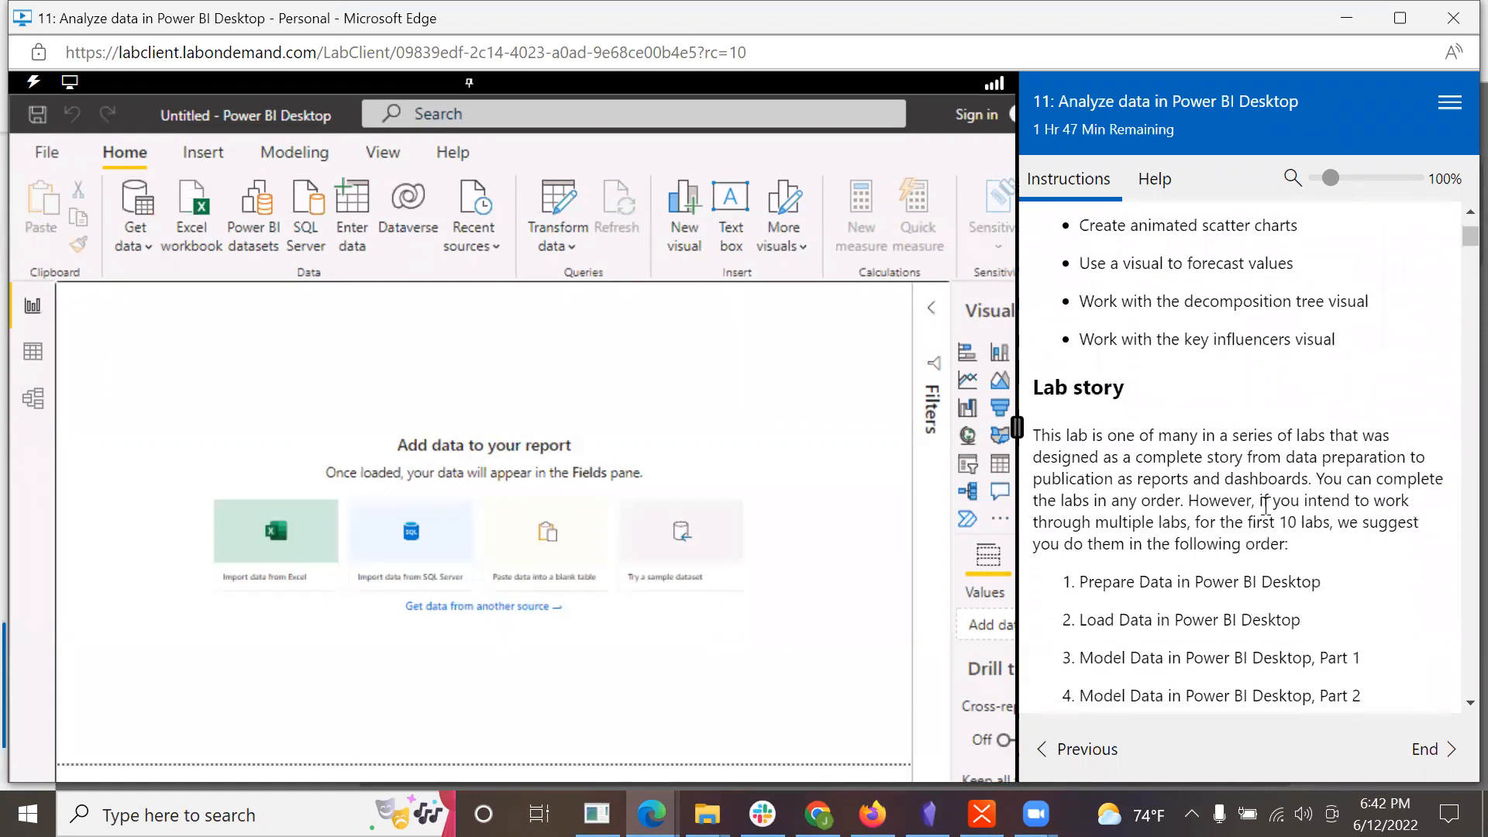
scroll(1266, 505, "down", 6)
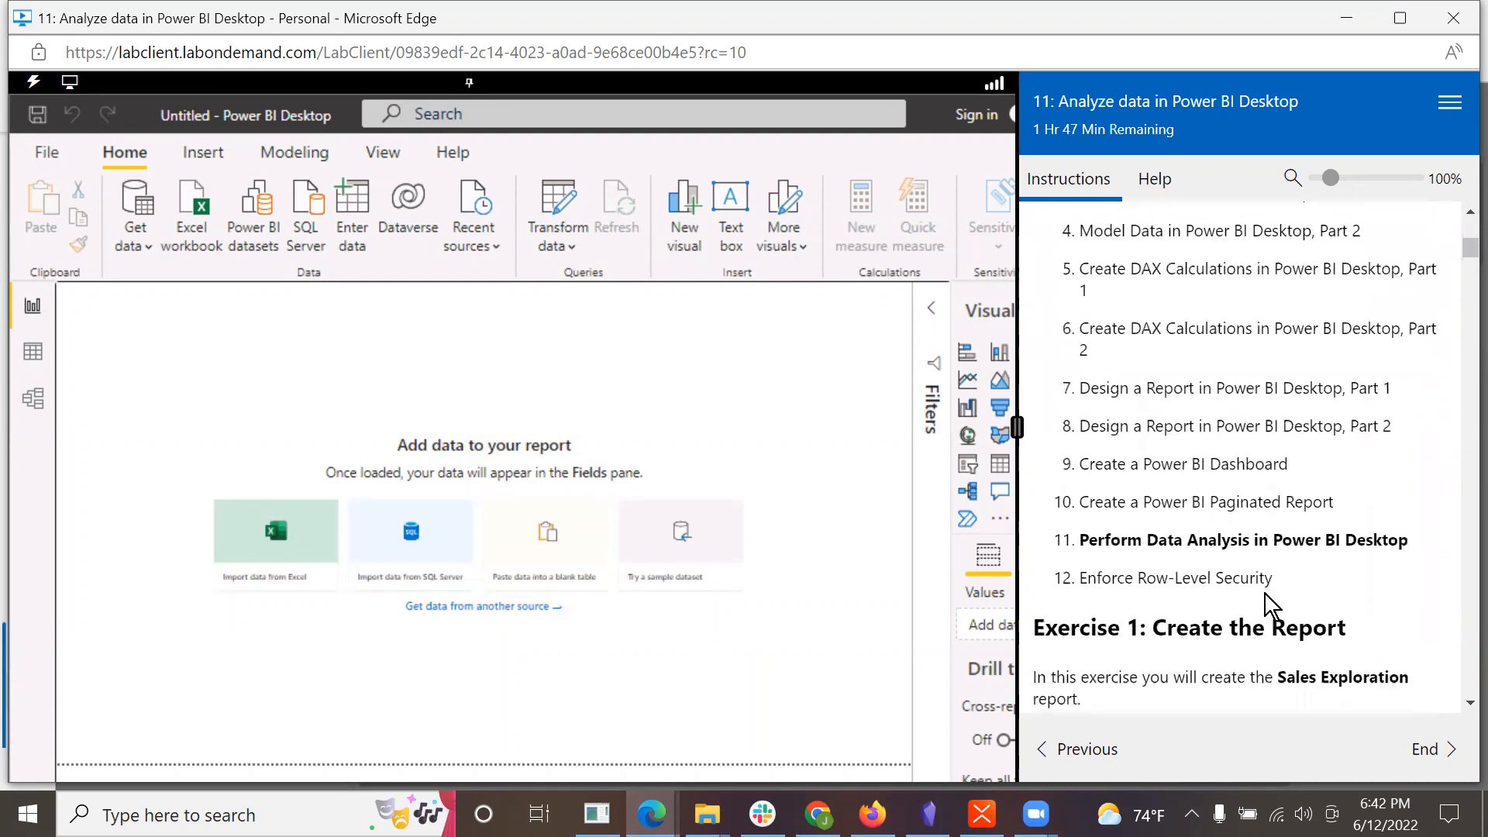
scroll(1265, 594, "down", 1)
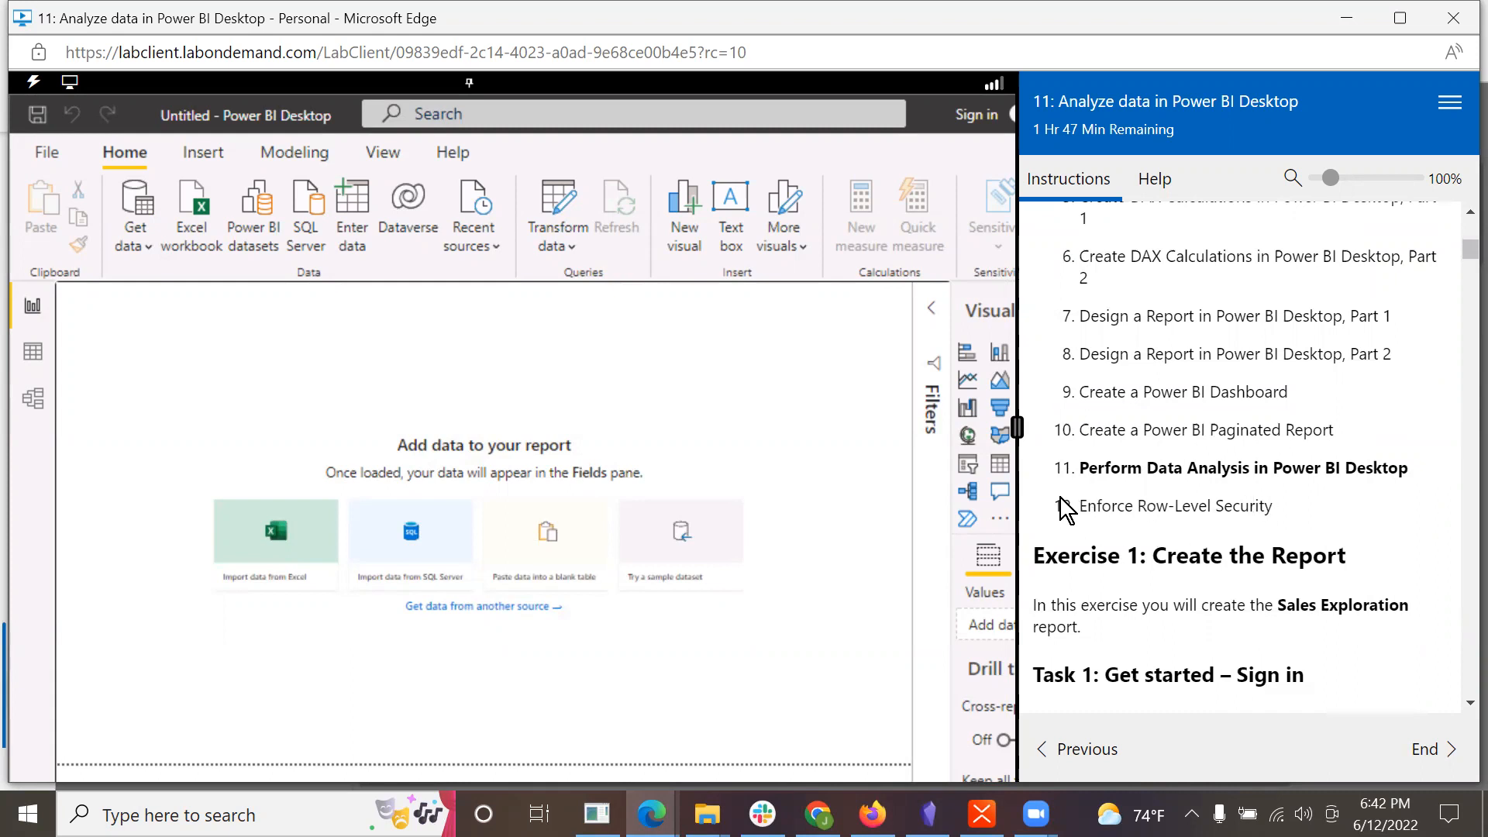
scroll(1272, 530, "down", 3)
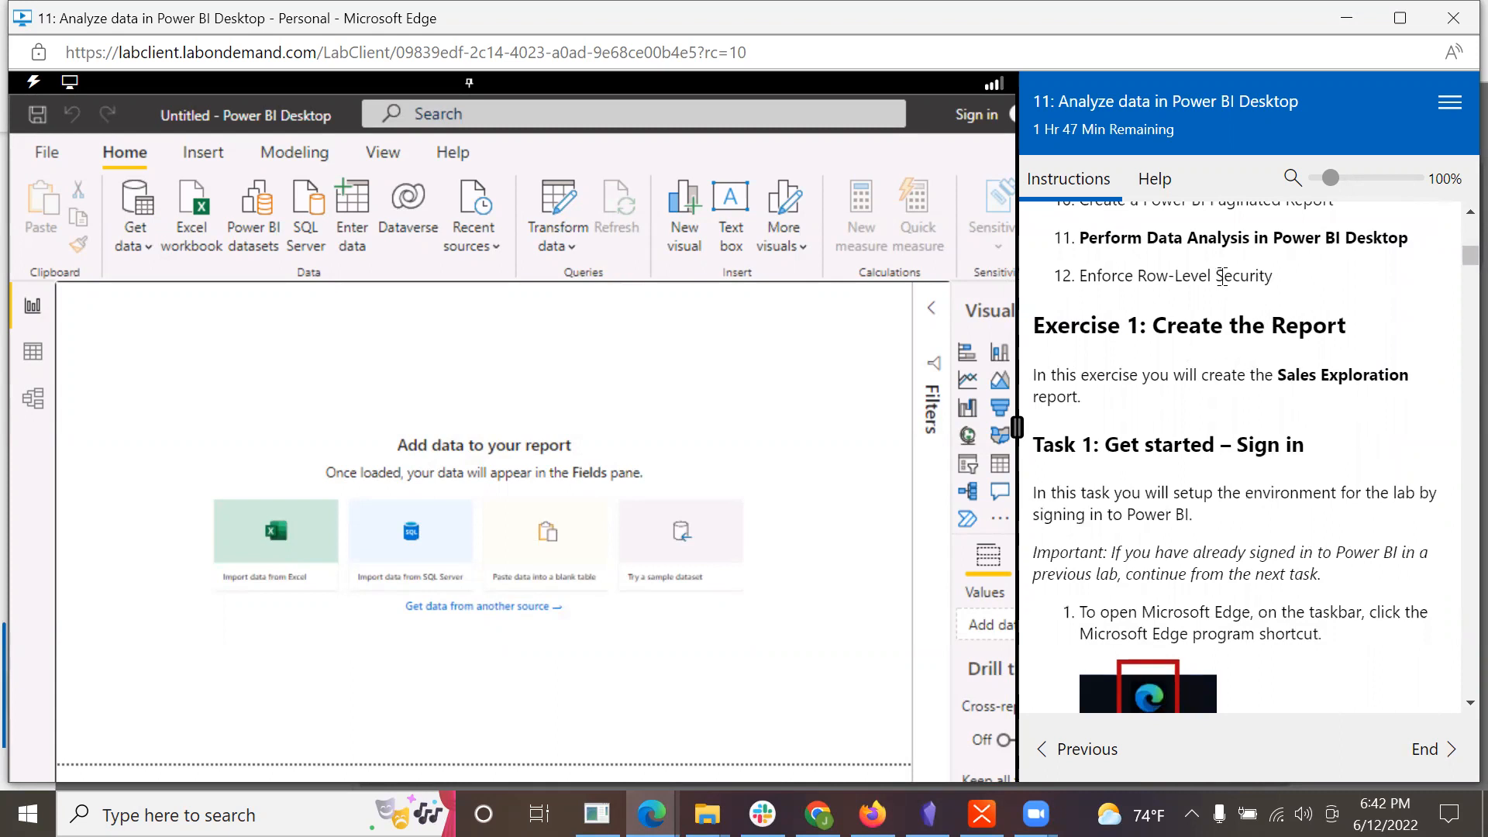
scroll(1206, 431, "down", 1)
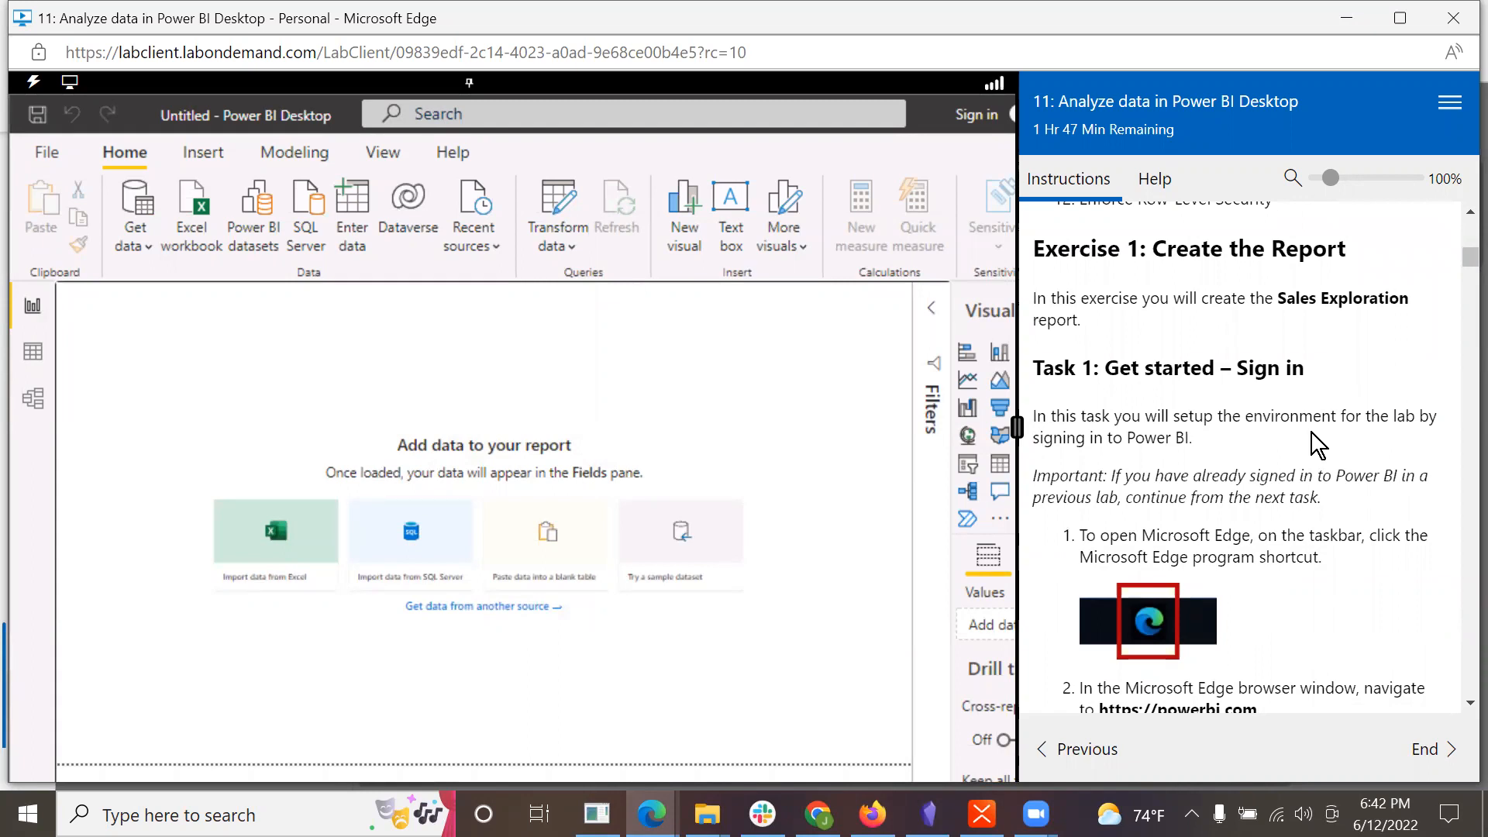
scroll(1308, 434, "down", 2)
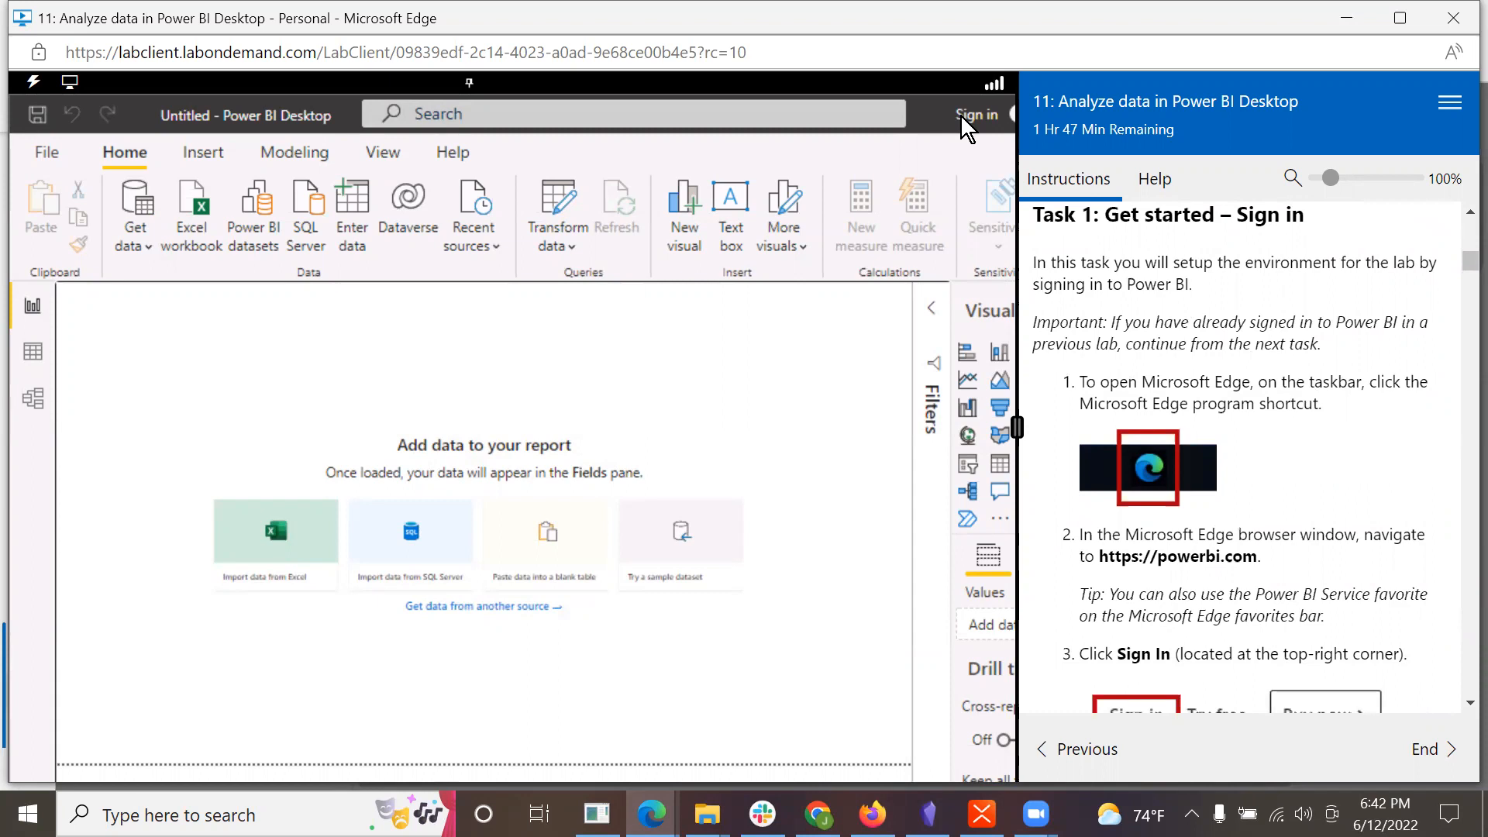
scroll(1241, 398, "down", 3)
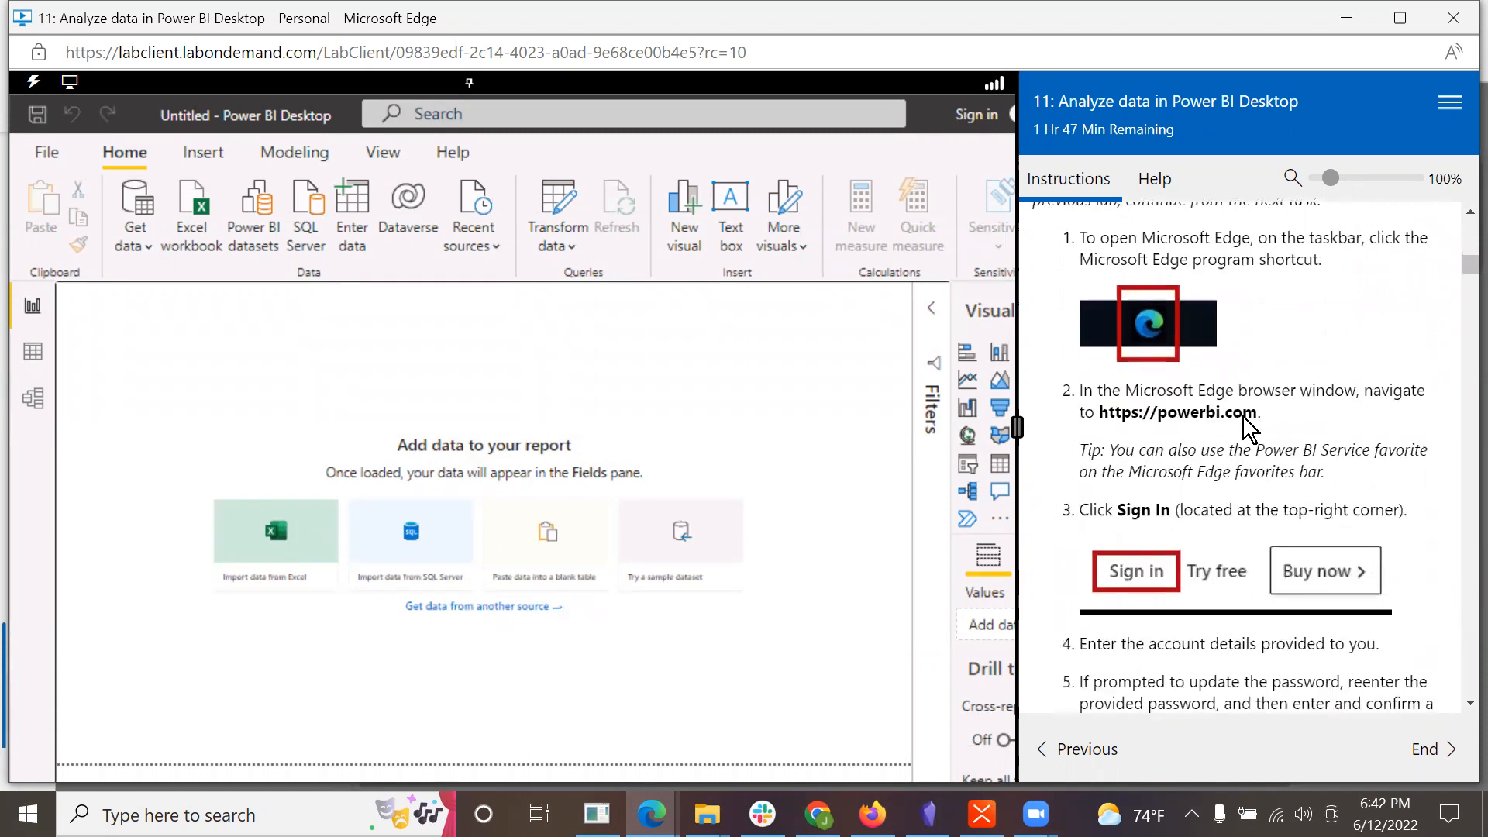
scroll(1219, 298, "down", 2)
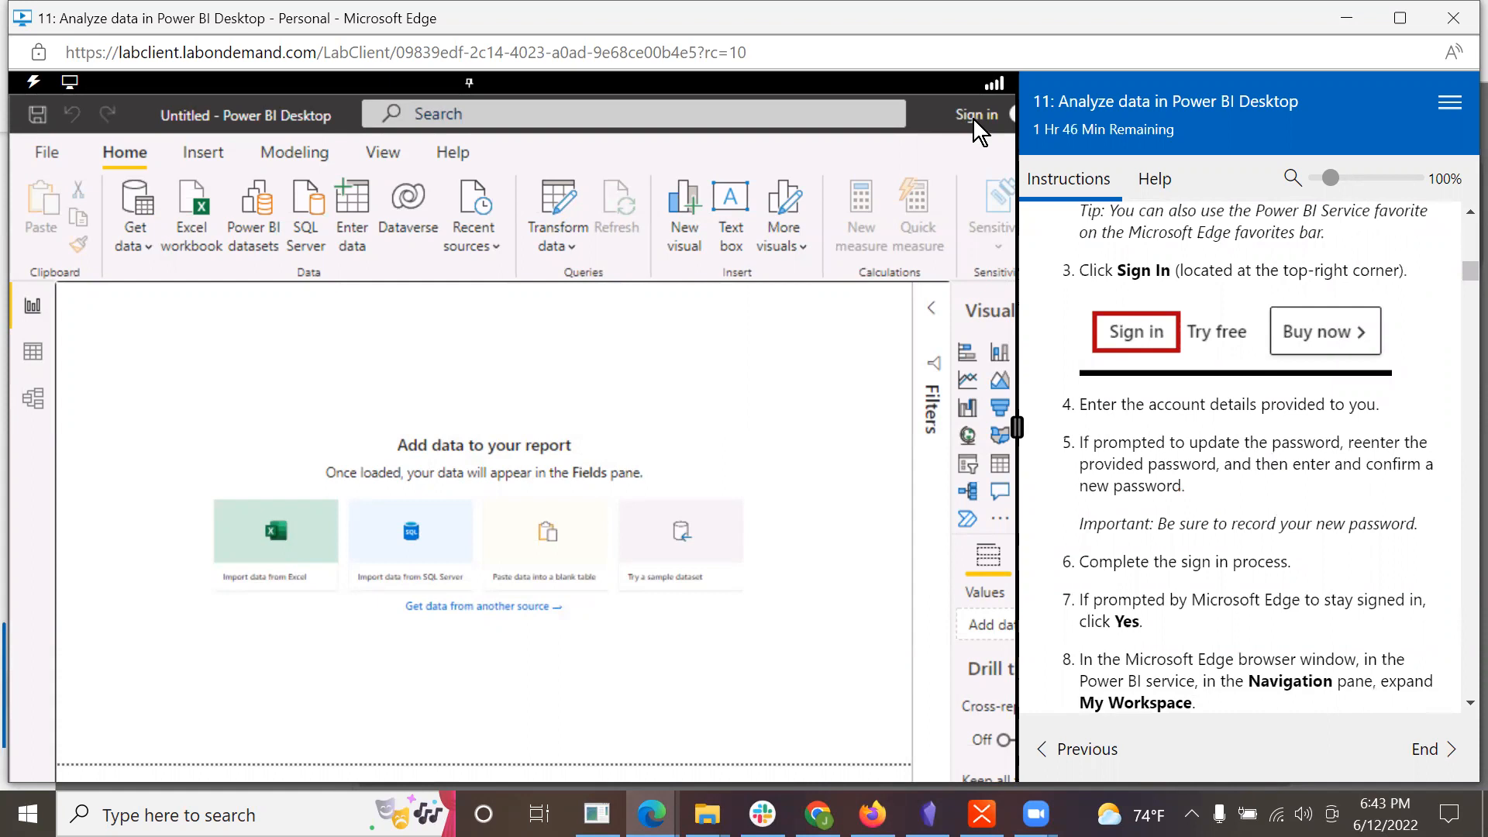
scroll(1140, 383, "down", 2)
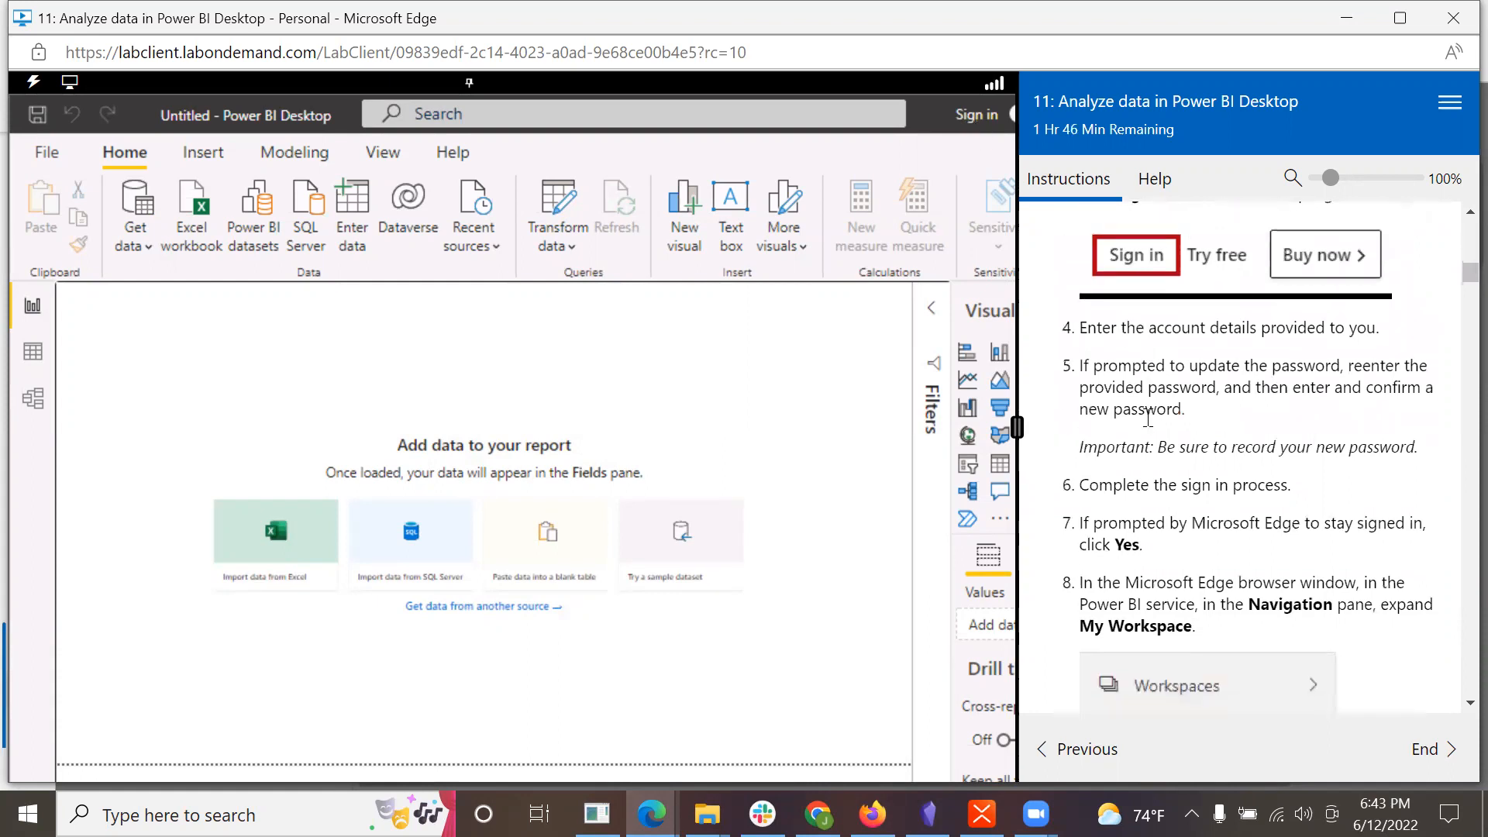
scroll(1196, 363, "down", 1)
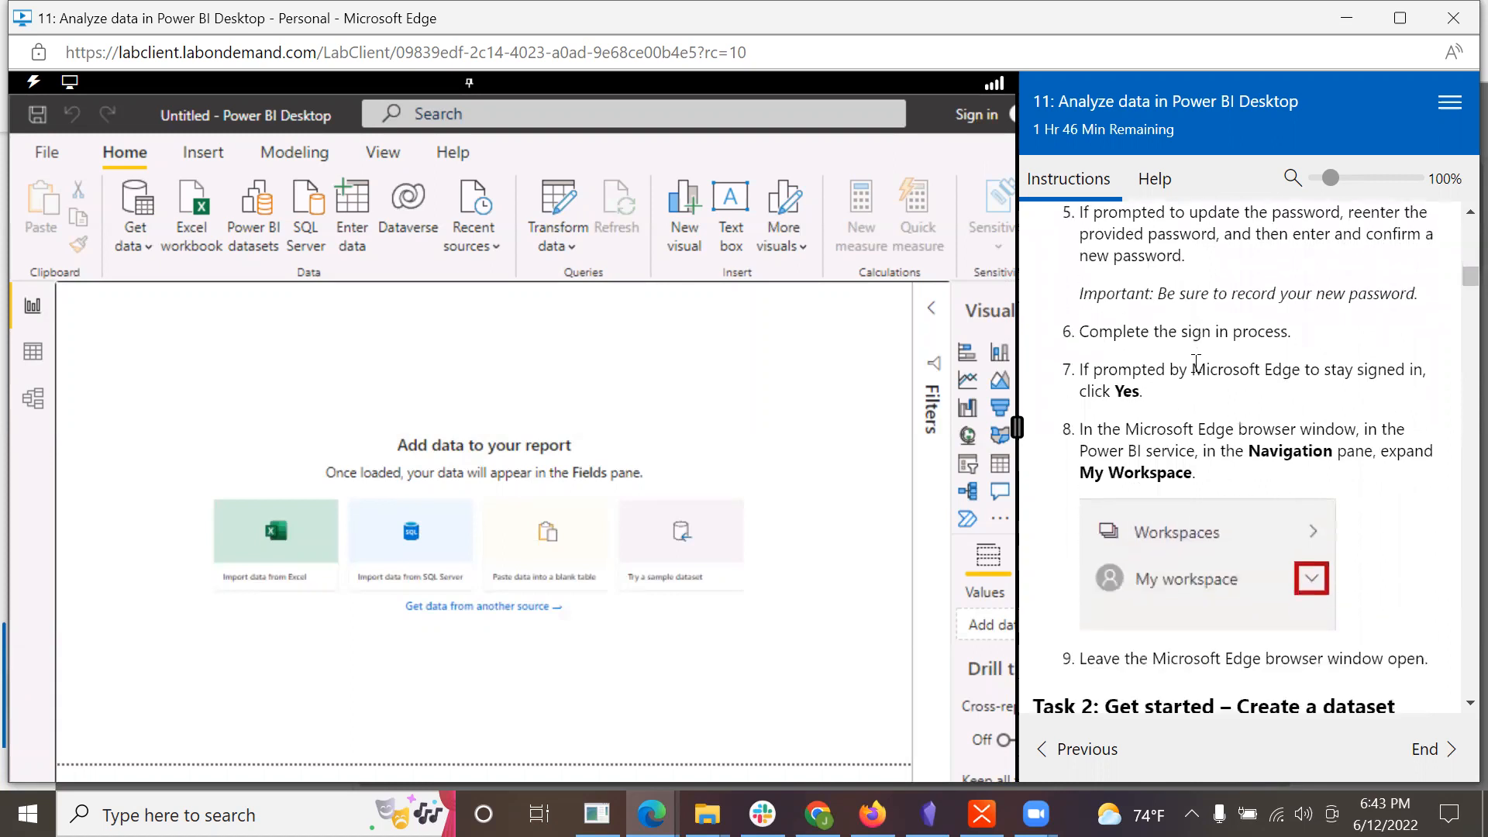
scroll(1196, 363, "down", 6)
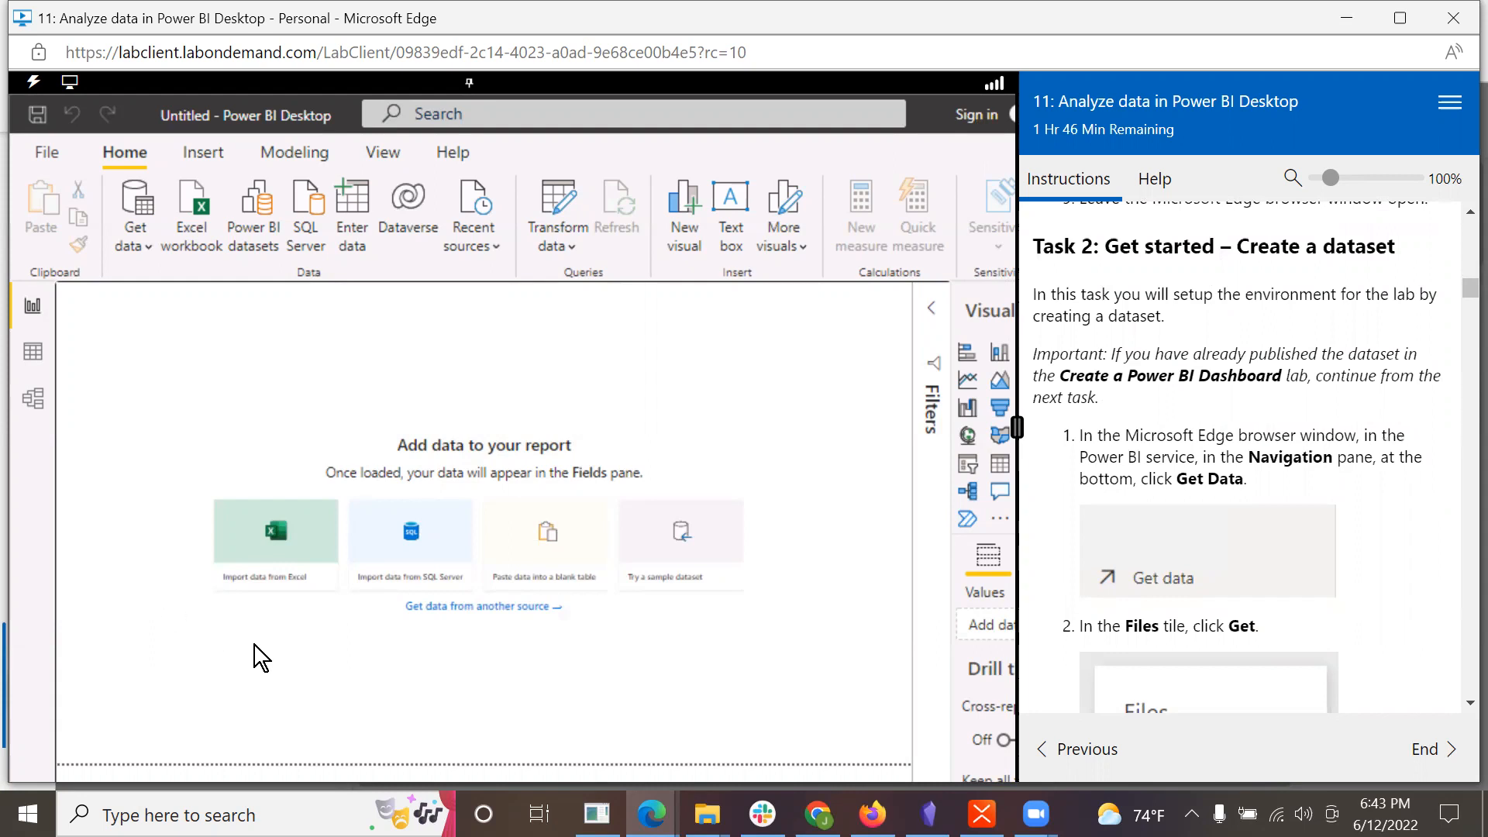
scroll(1253, 561, "down", 1)
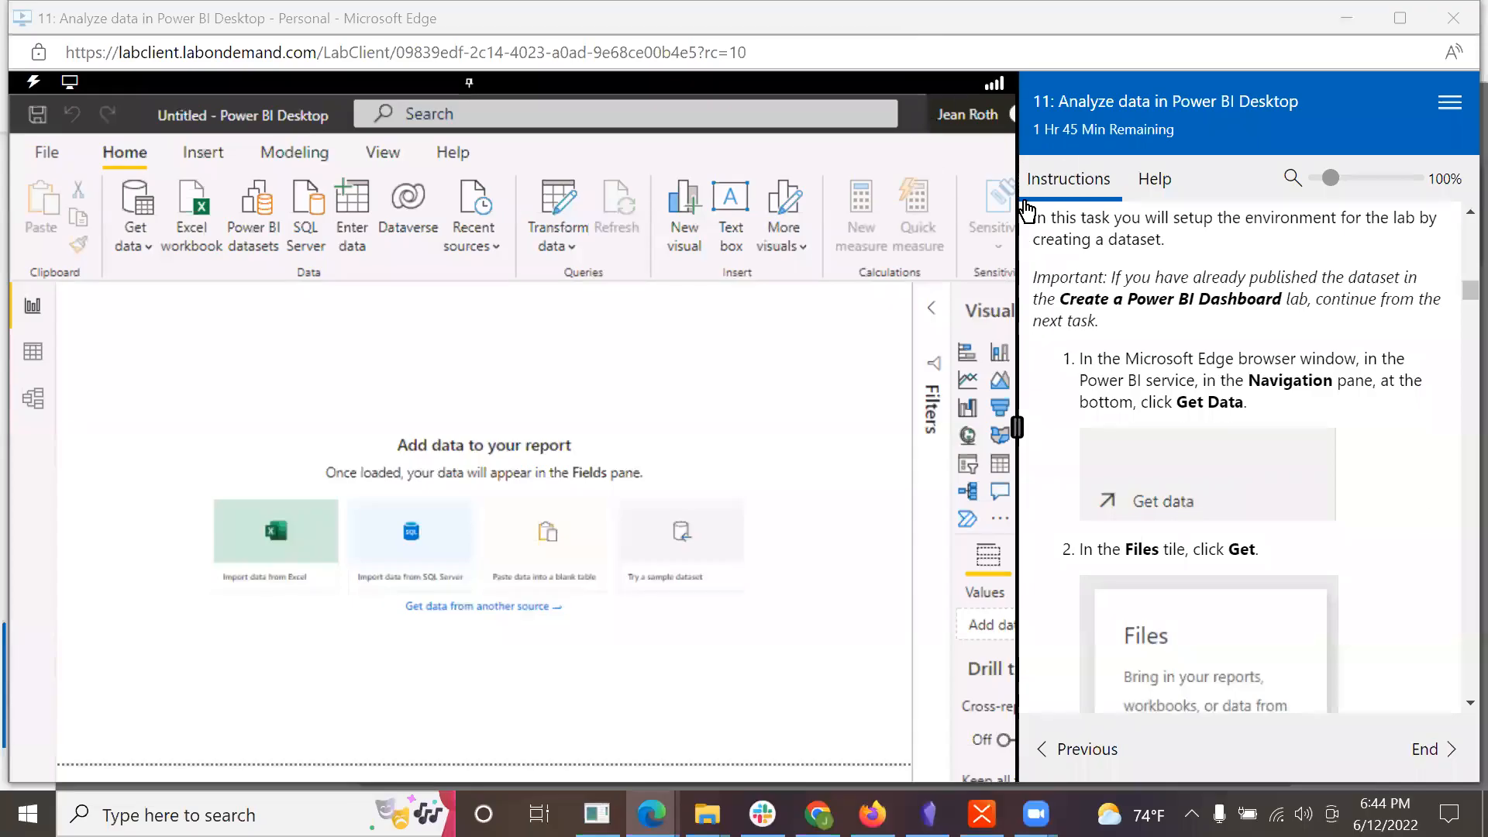
scroll(1250, 428, "down", 1)
scroll(1250, 428, "down", 1)
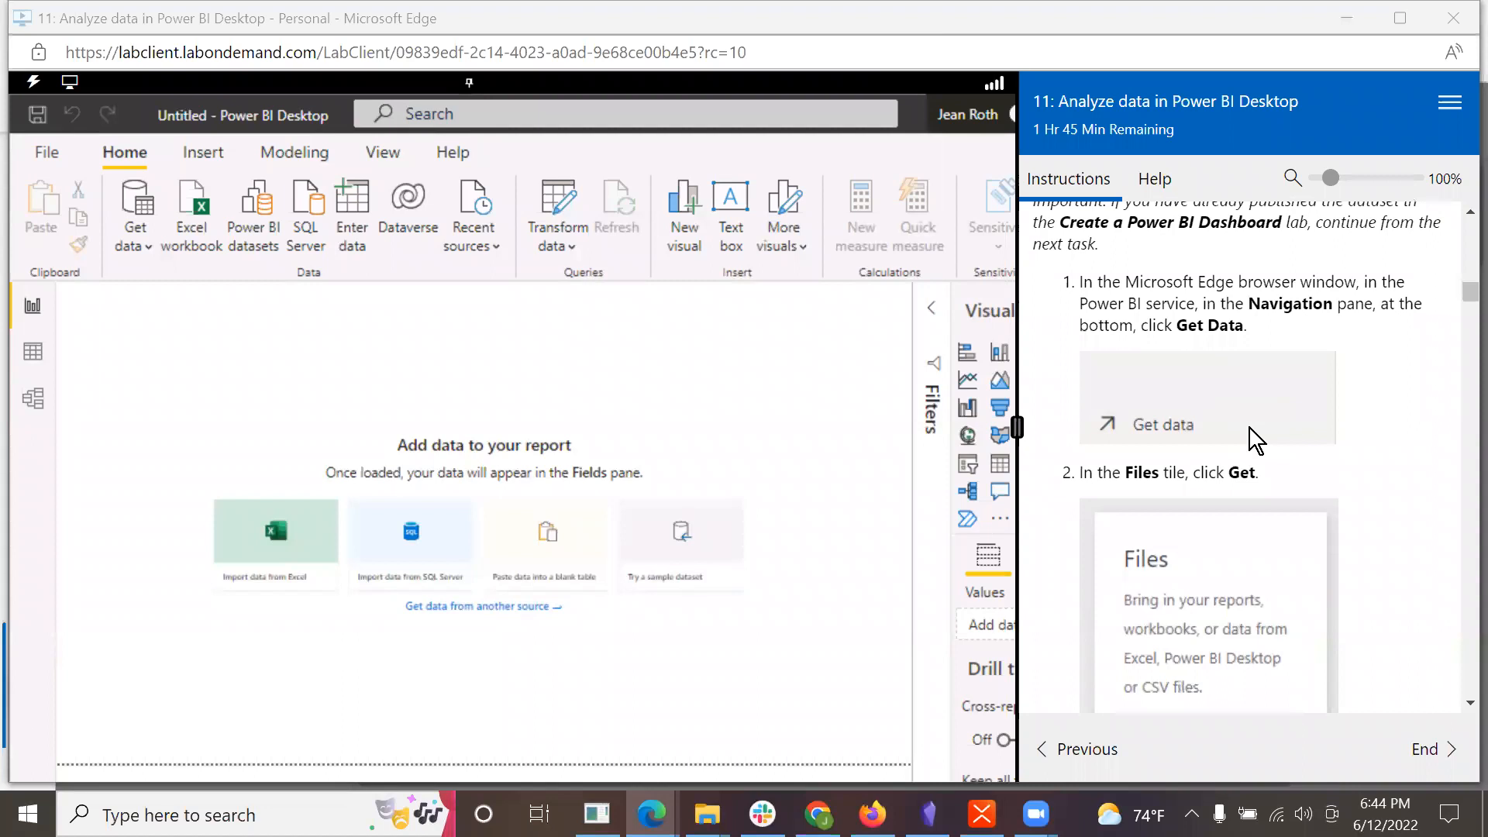
scroll(1250, 428, "up", 1)
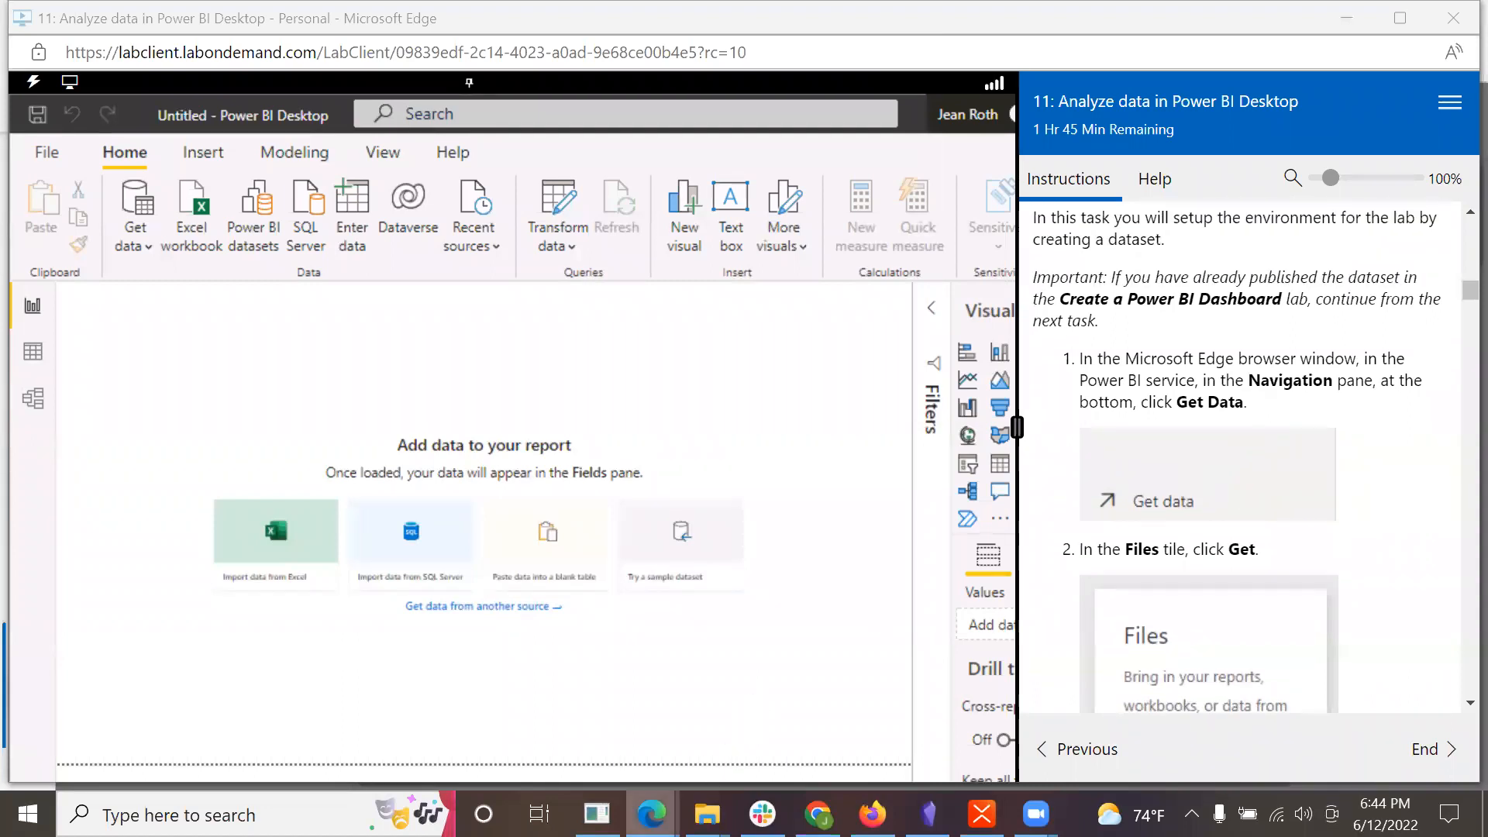
Step: Switch to the Power BI service in the browser and open the Get Data page for My workspace
mouse_move(652, 812)
left_click(716, 727)
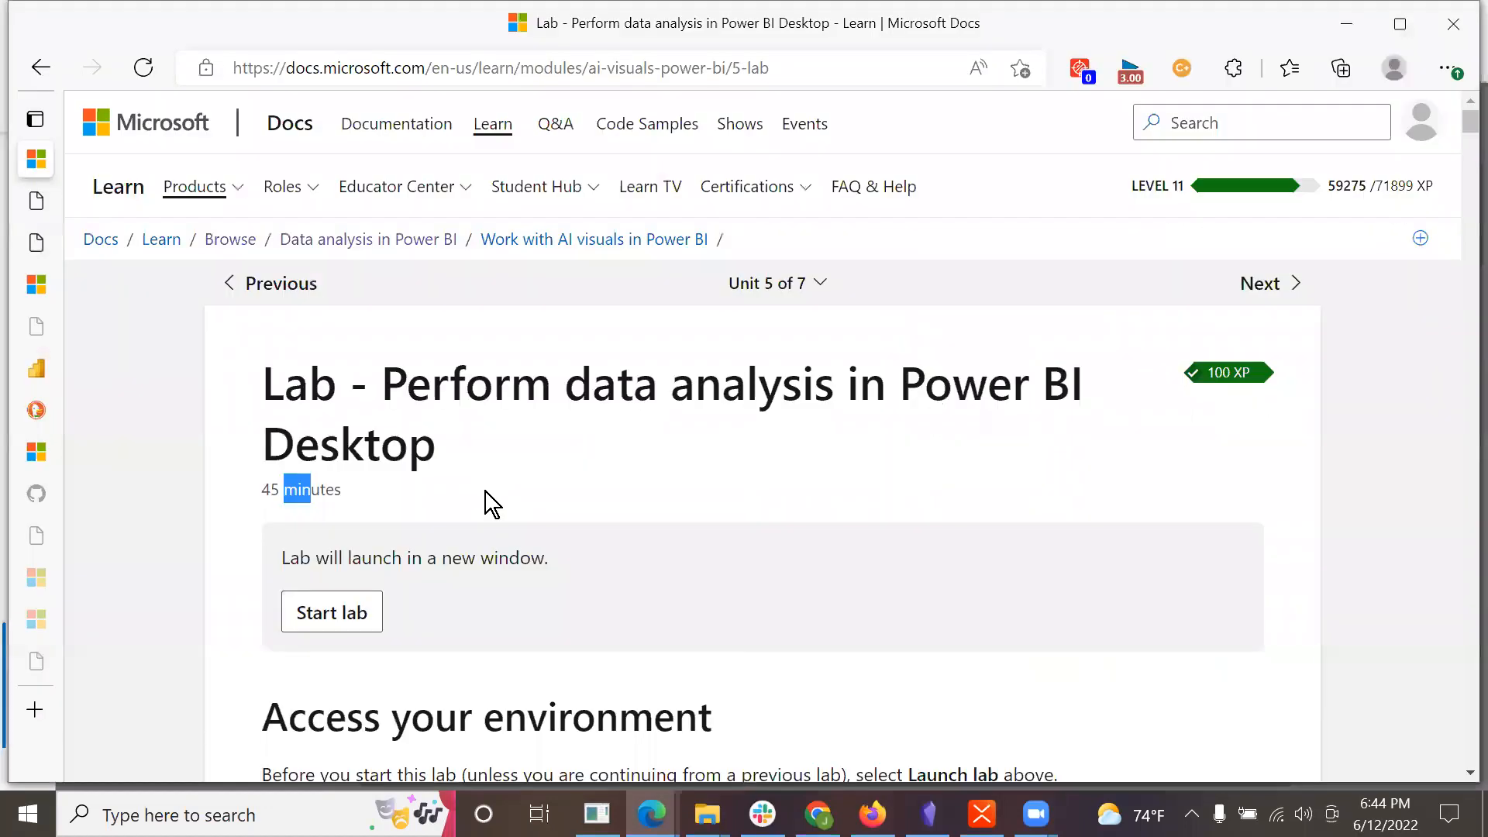
left_click(38, 355)
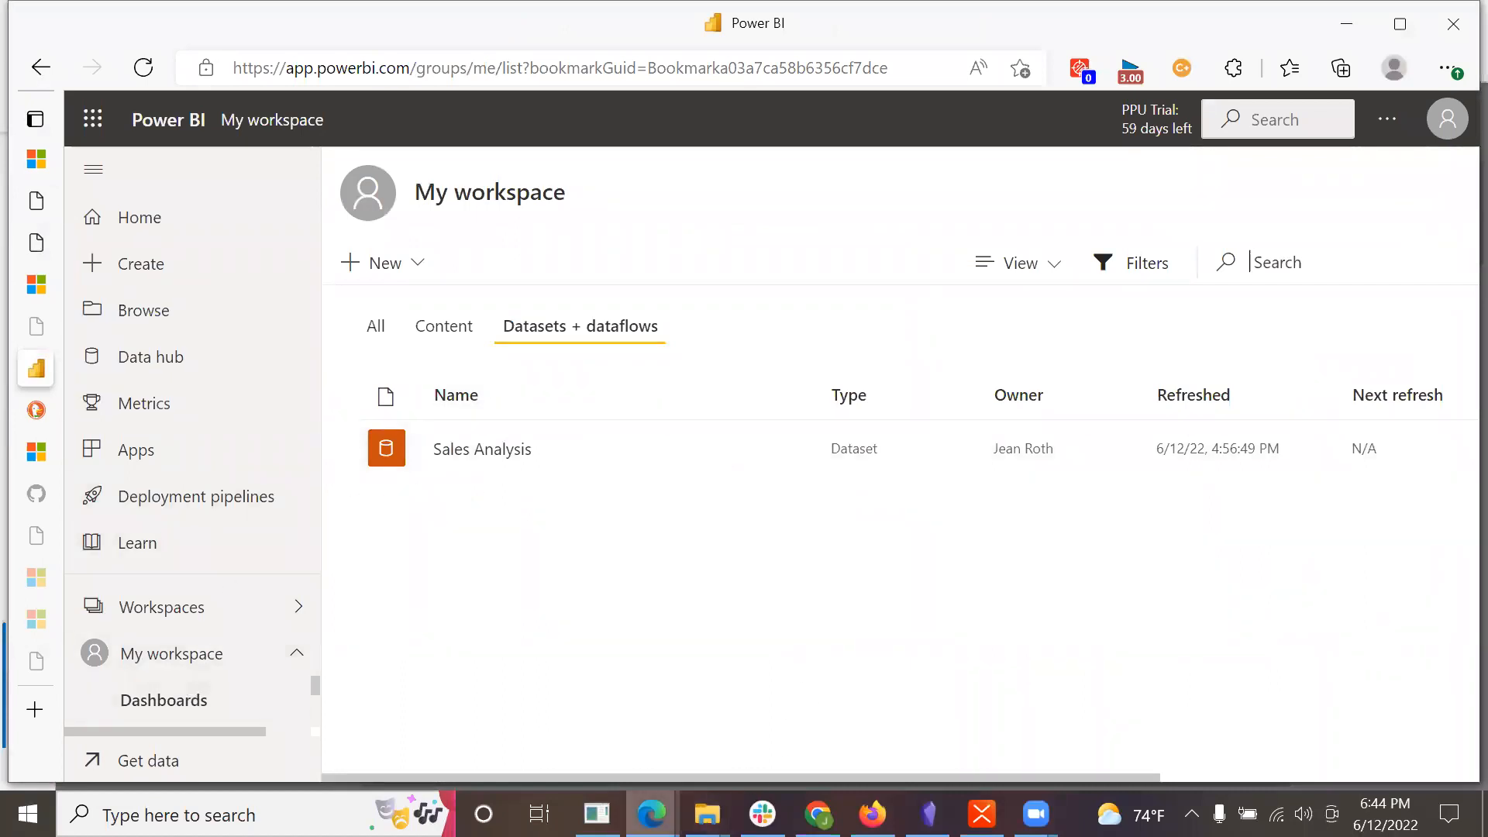
left_click(670, 793)
left_click(1008, 723)
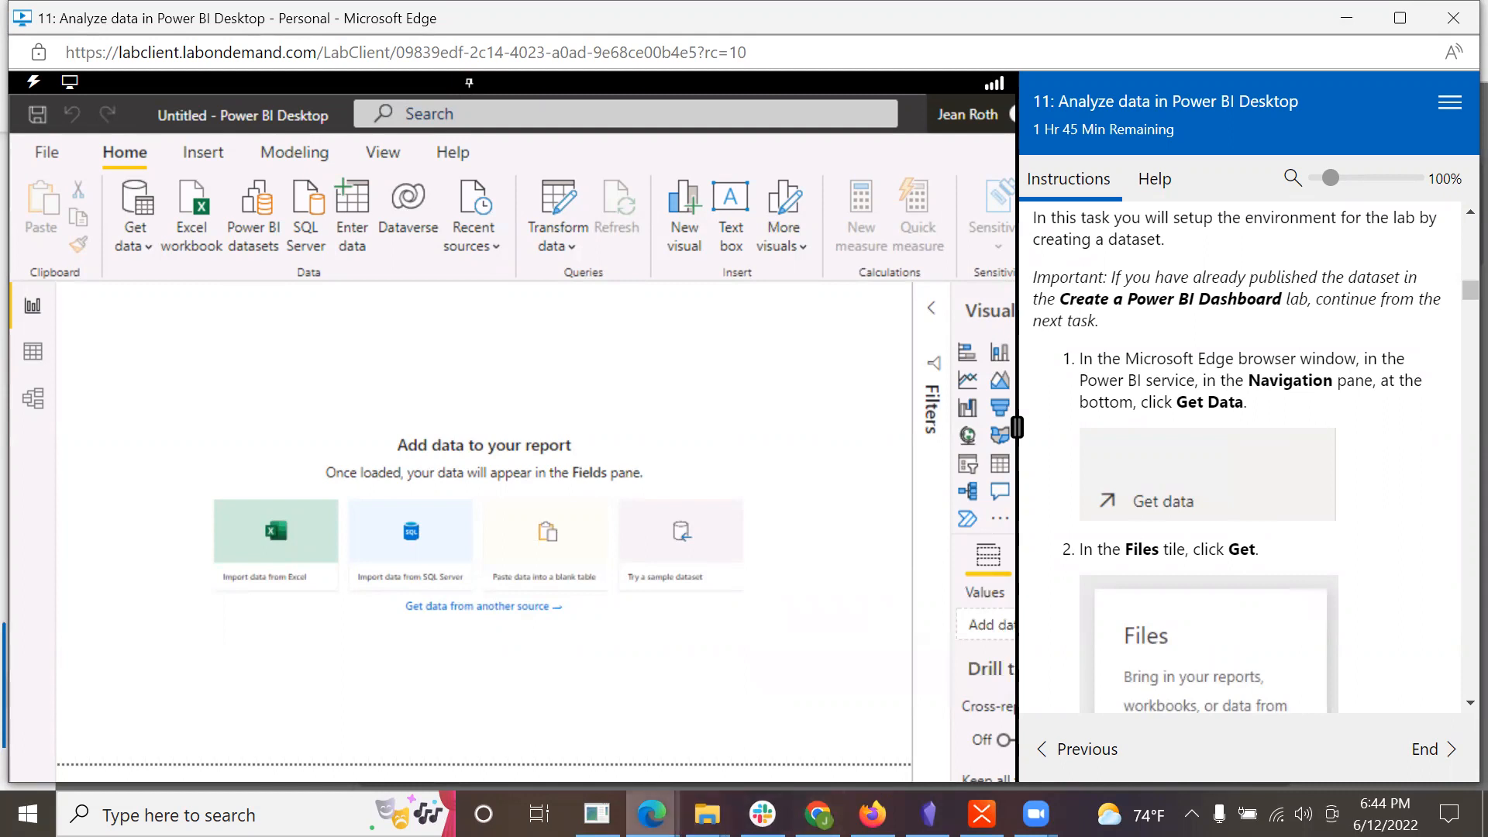
mouse_move(652, 814)
left_click(735, 719)
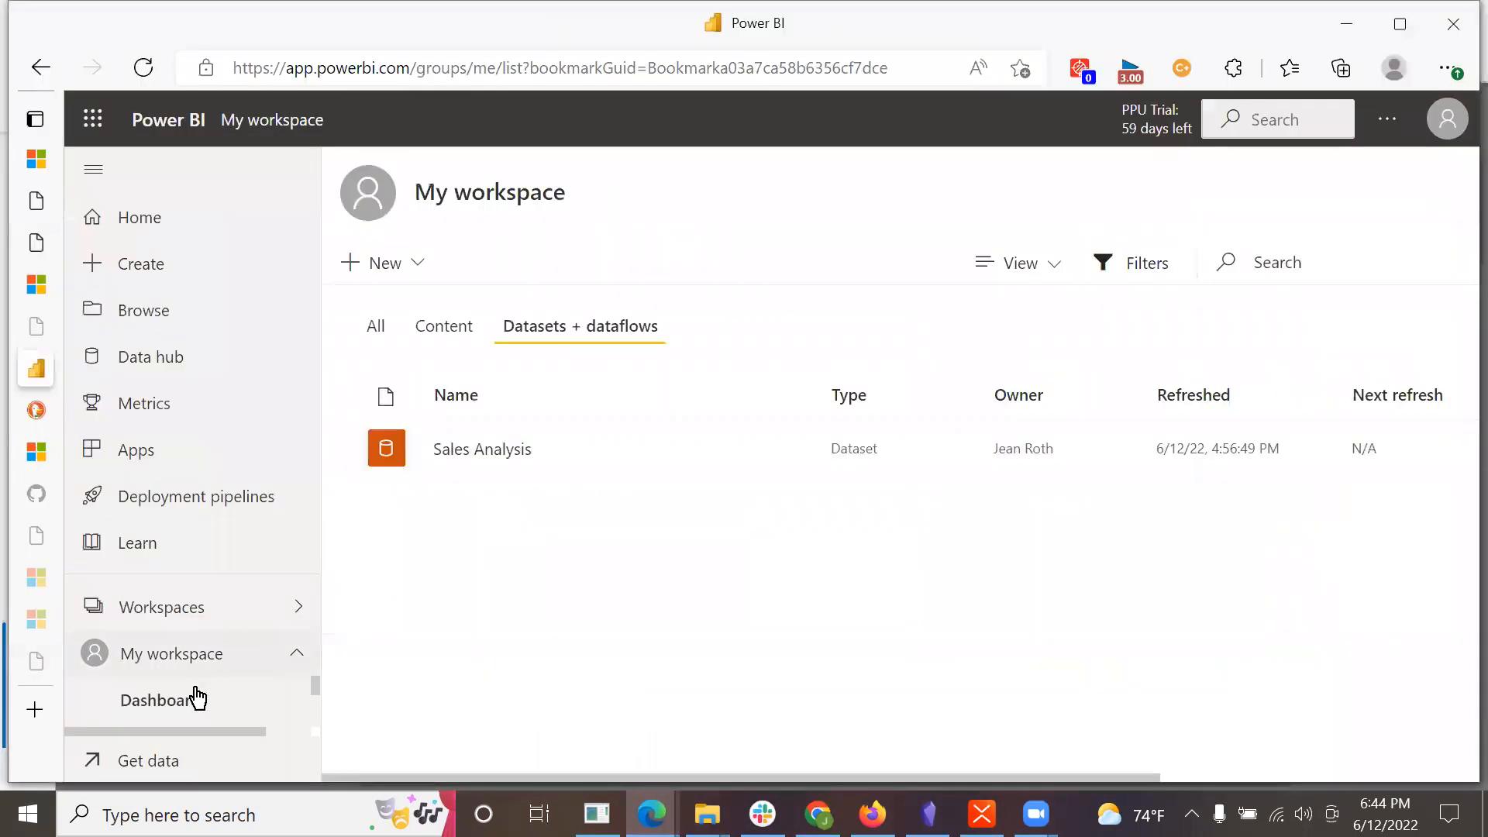
left_click(93, 769)
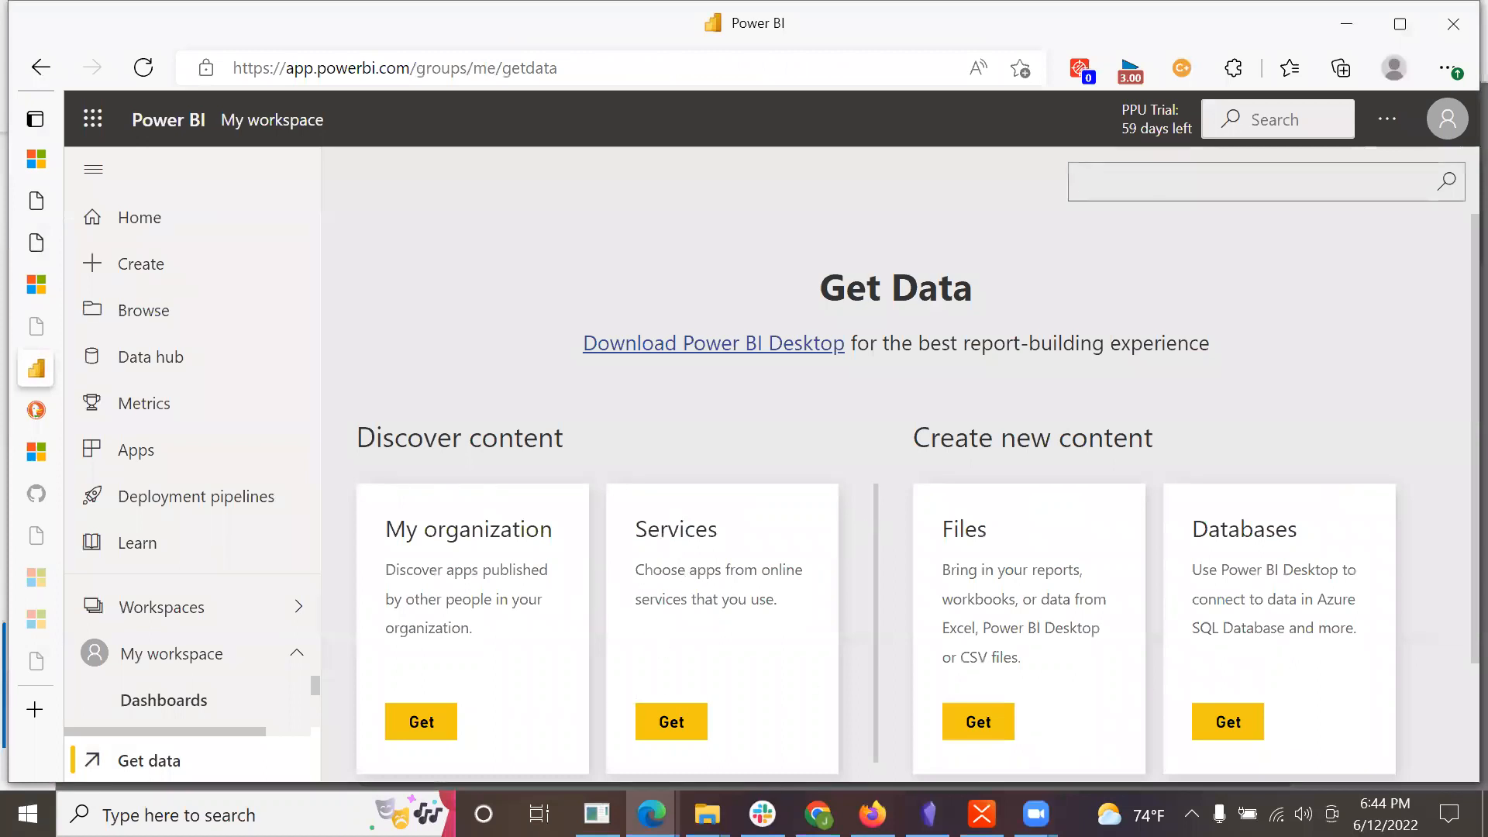
Step: Check the lab's next instruction and choose Files as the new content source in the Power BI service
mouse_move(651, 814)
left_click(1104, 711)
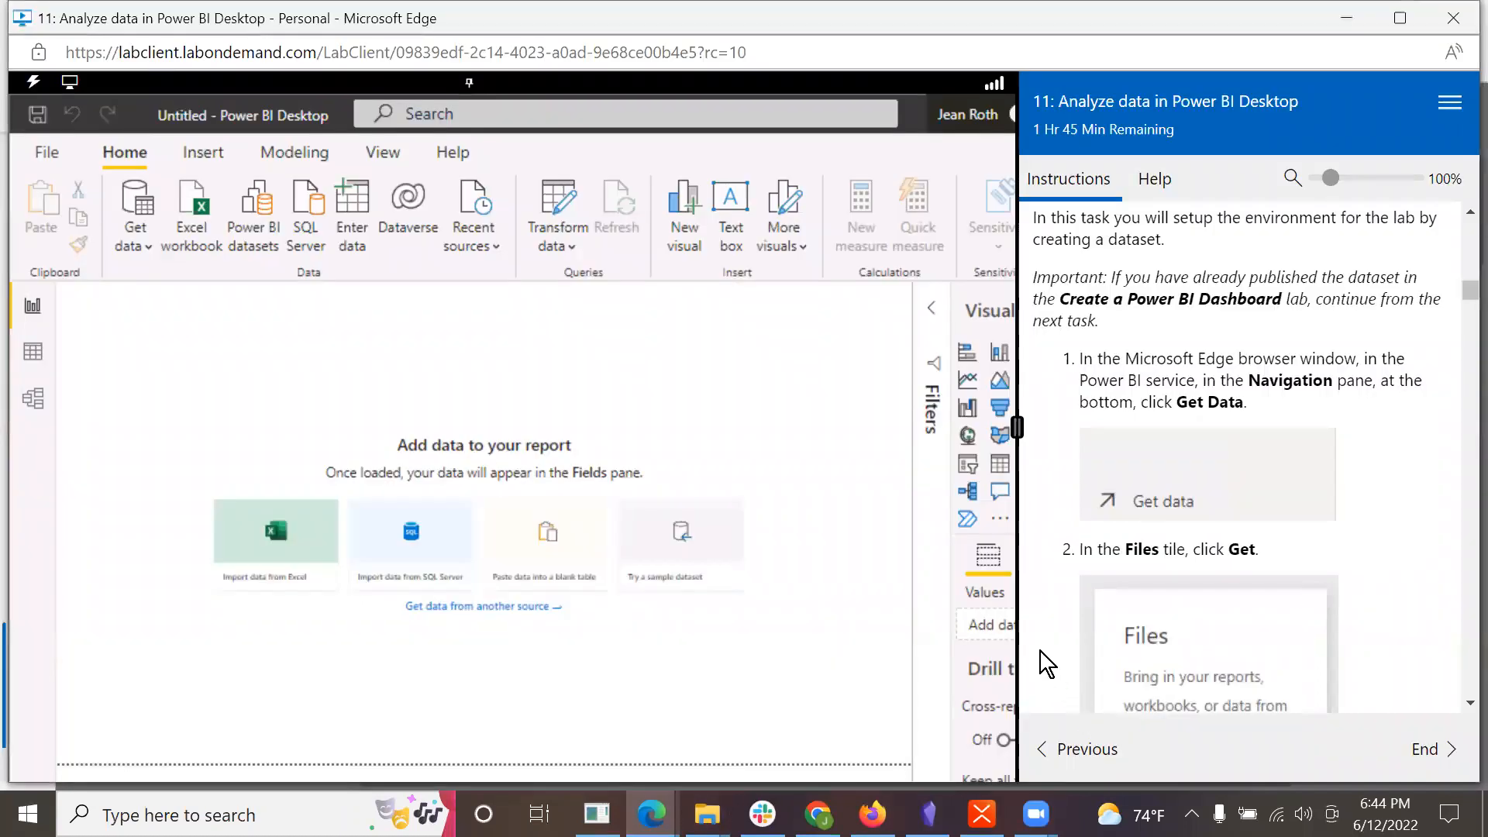
scroll(1208, 549, "down", 3)
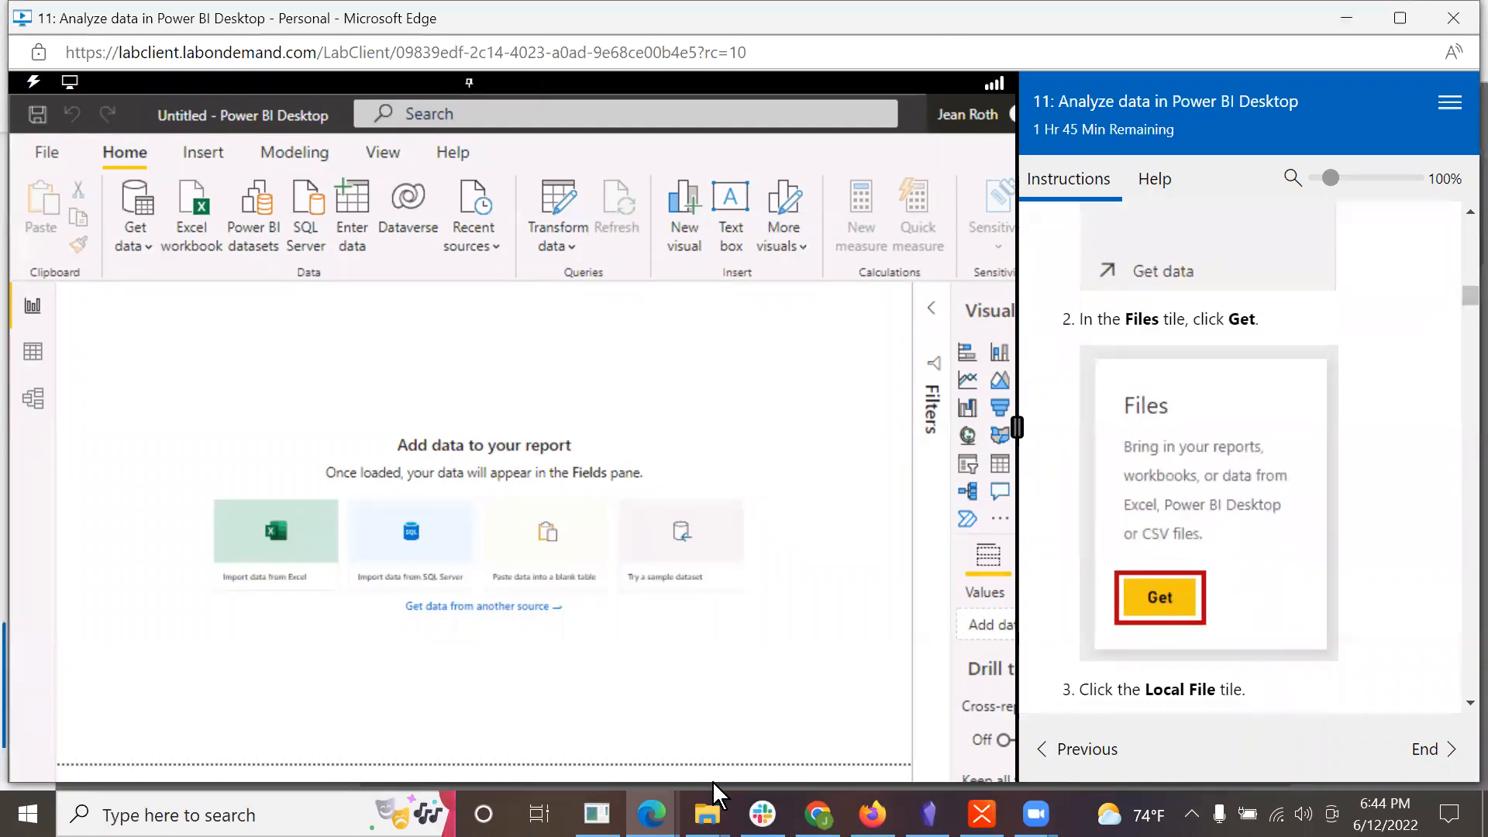
mouse_move(651, 814)
left_click(779, 701)
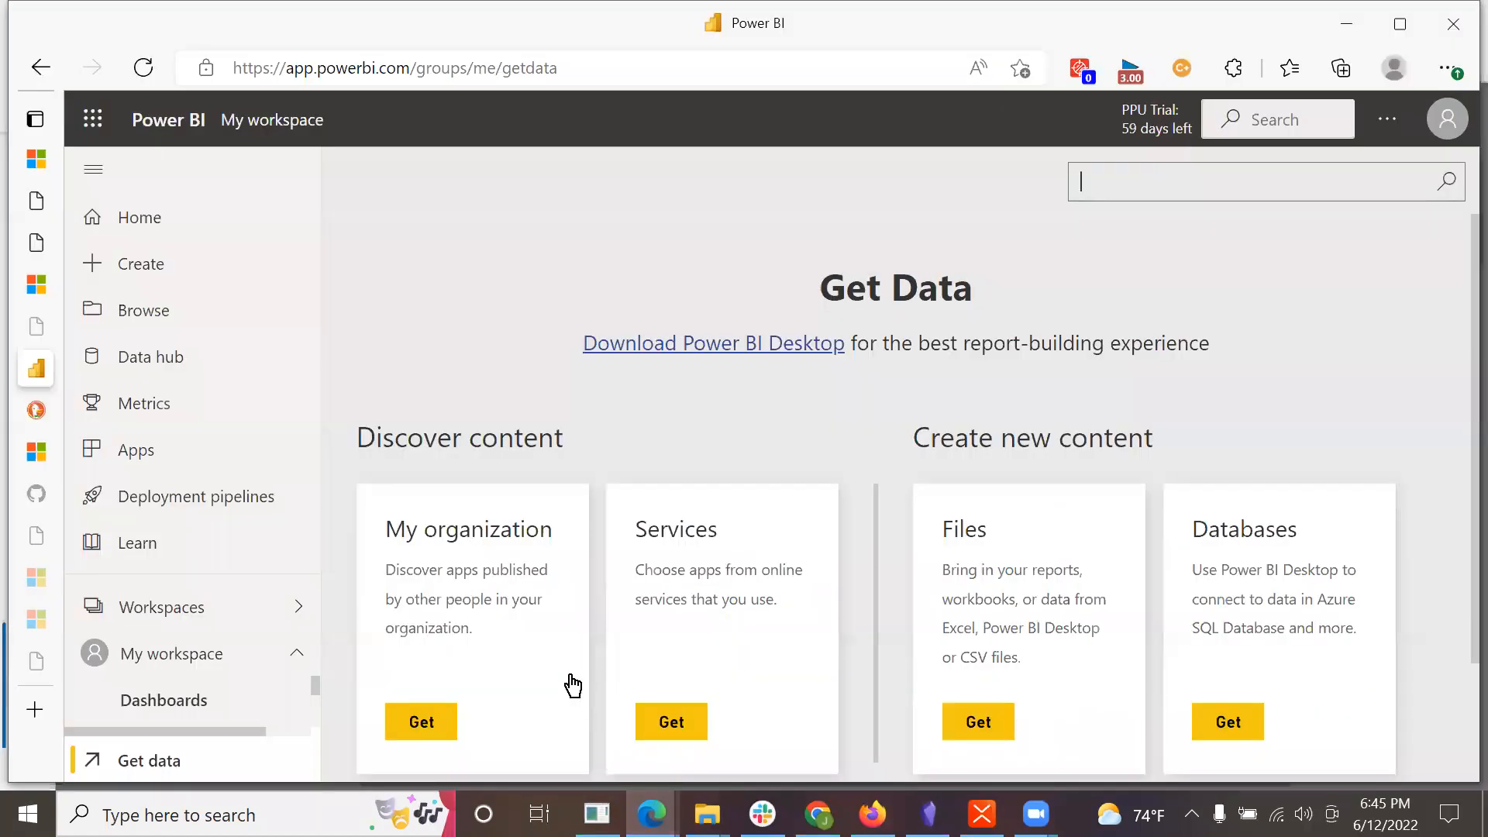
left_click(965, 568)
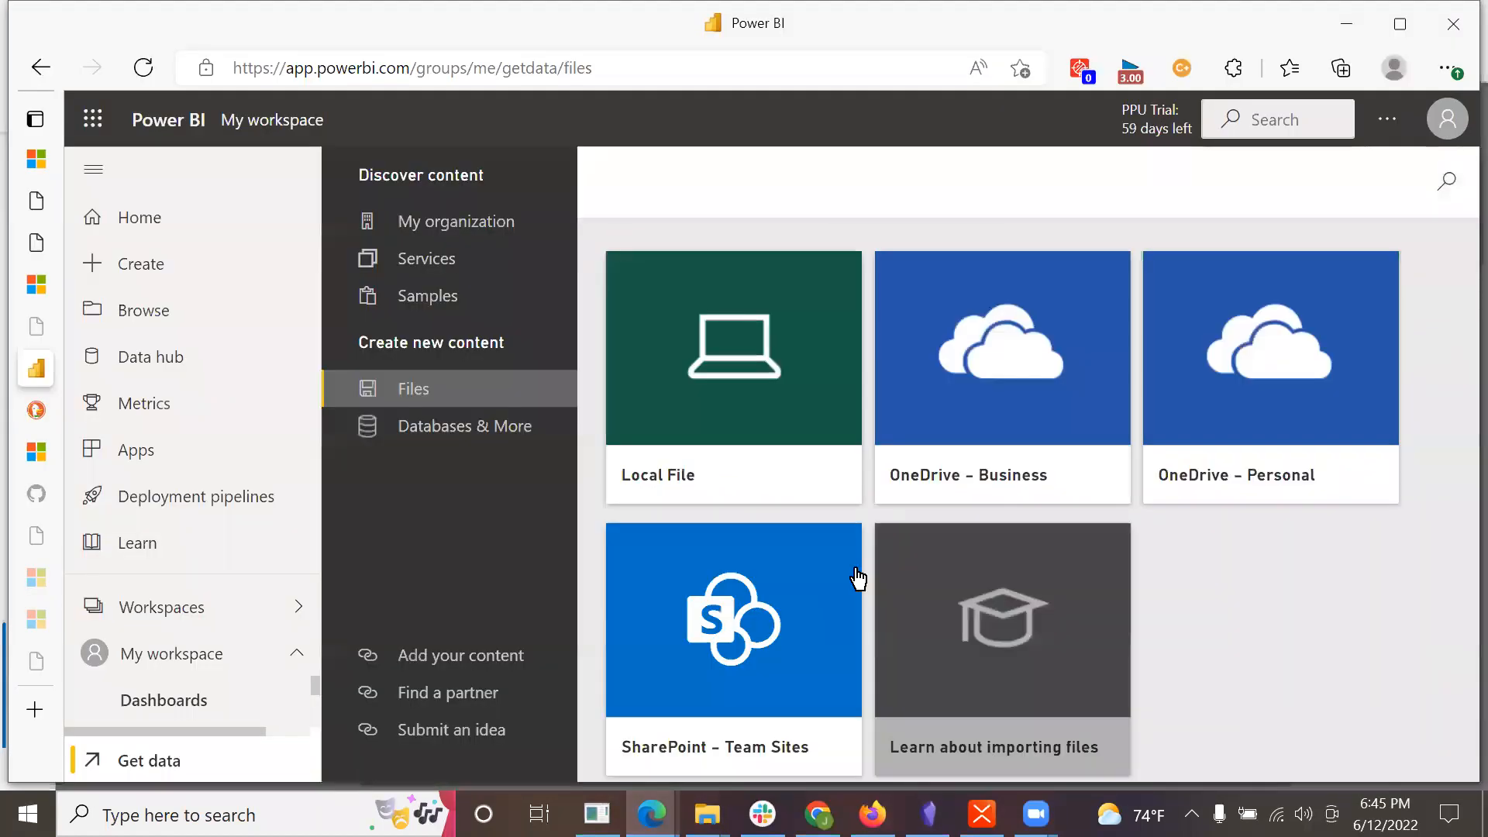
mouse_move(652, 814)
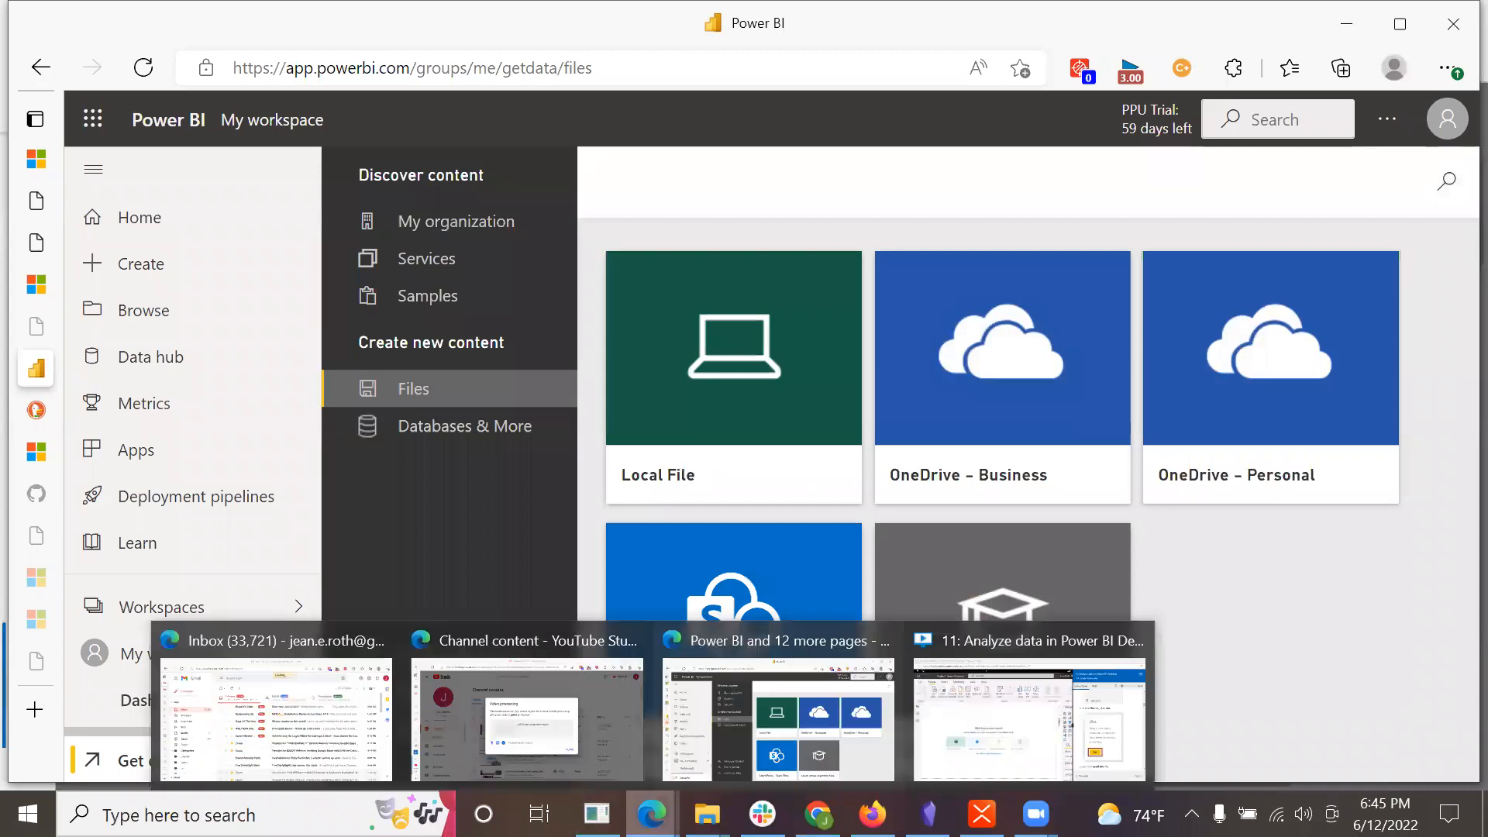
left_click(810, 725)
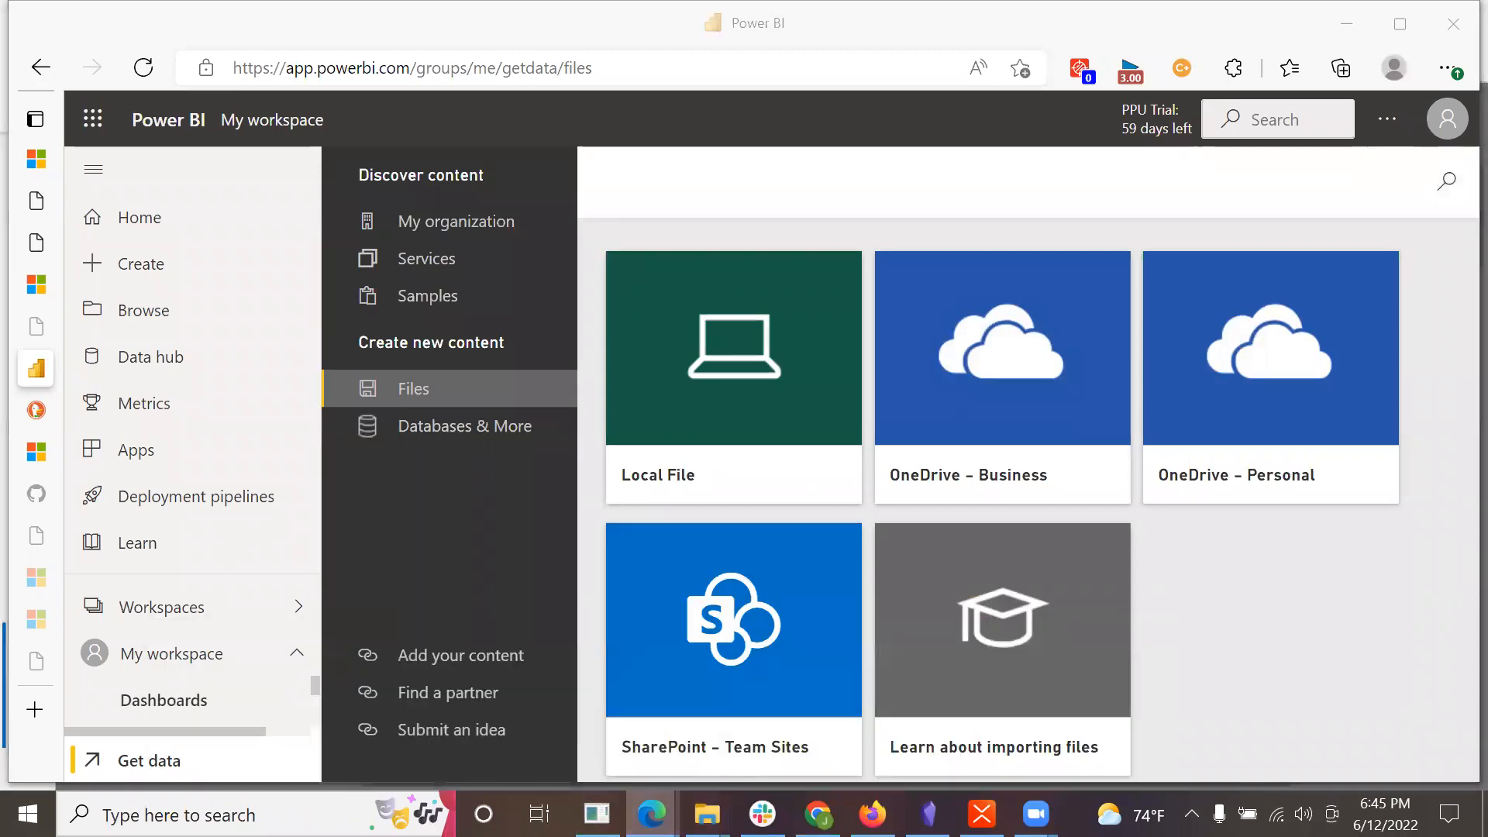
left_click(1067, 695)
scroll(1228, 509, "down", 8)
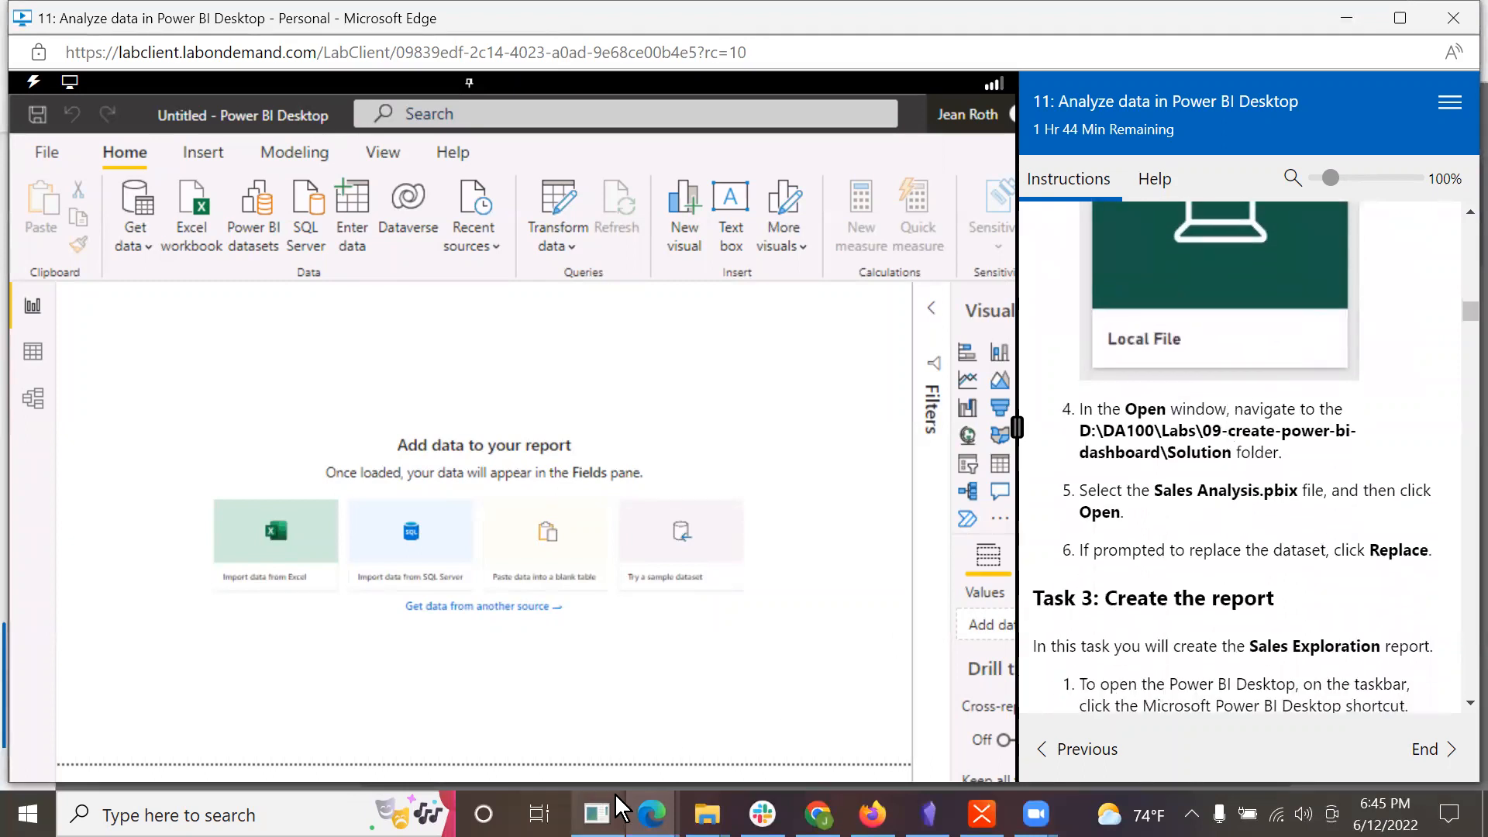
mouse_move(651, 814)
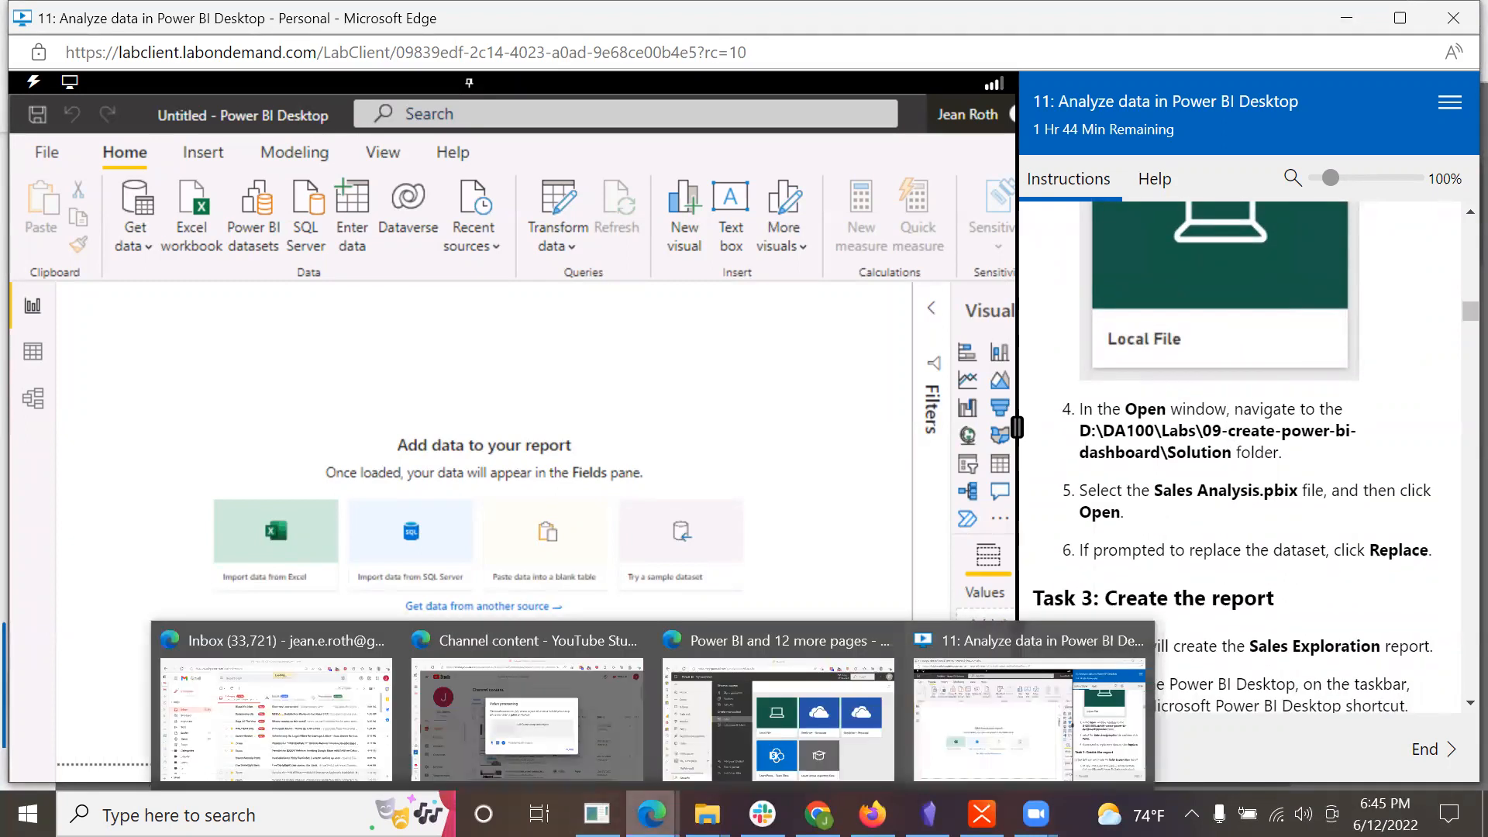
left_click(798, 704)
left_click(767, 389)
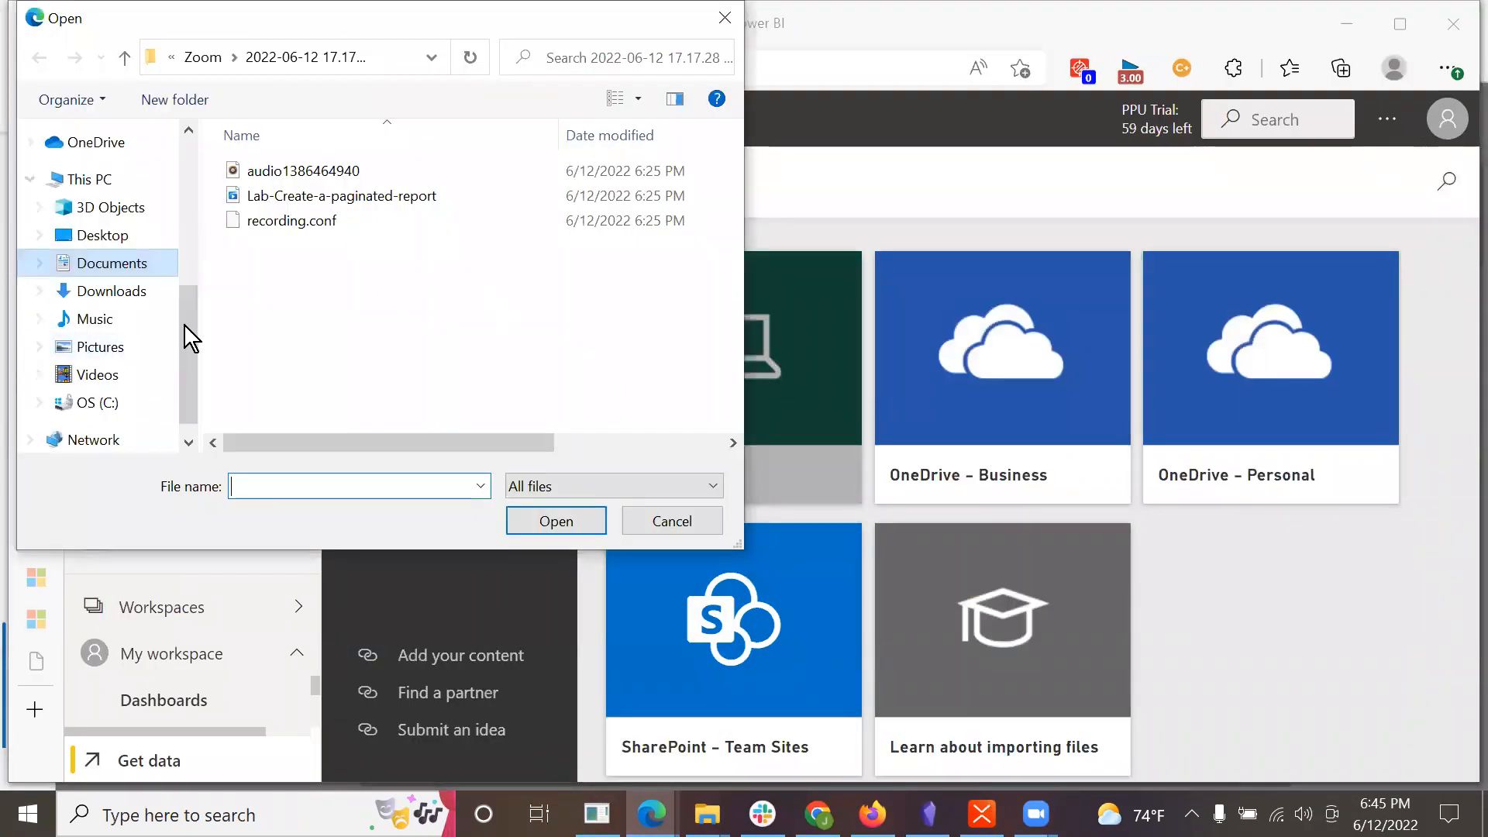
left_click(659, 521)
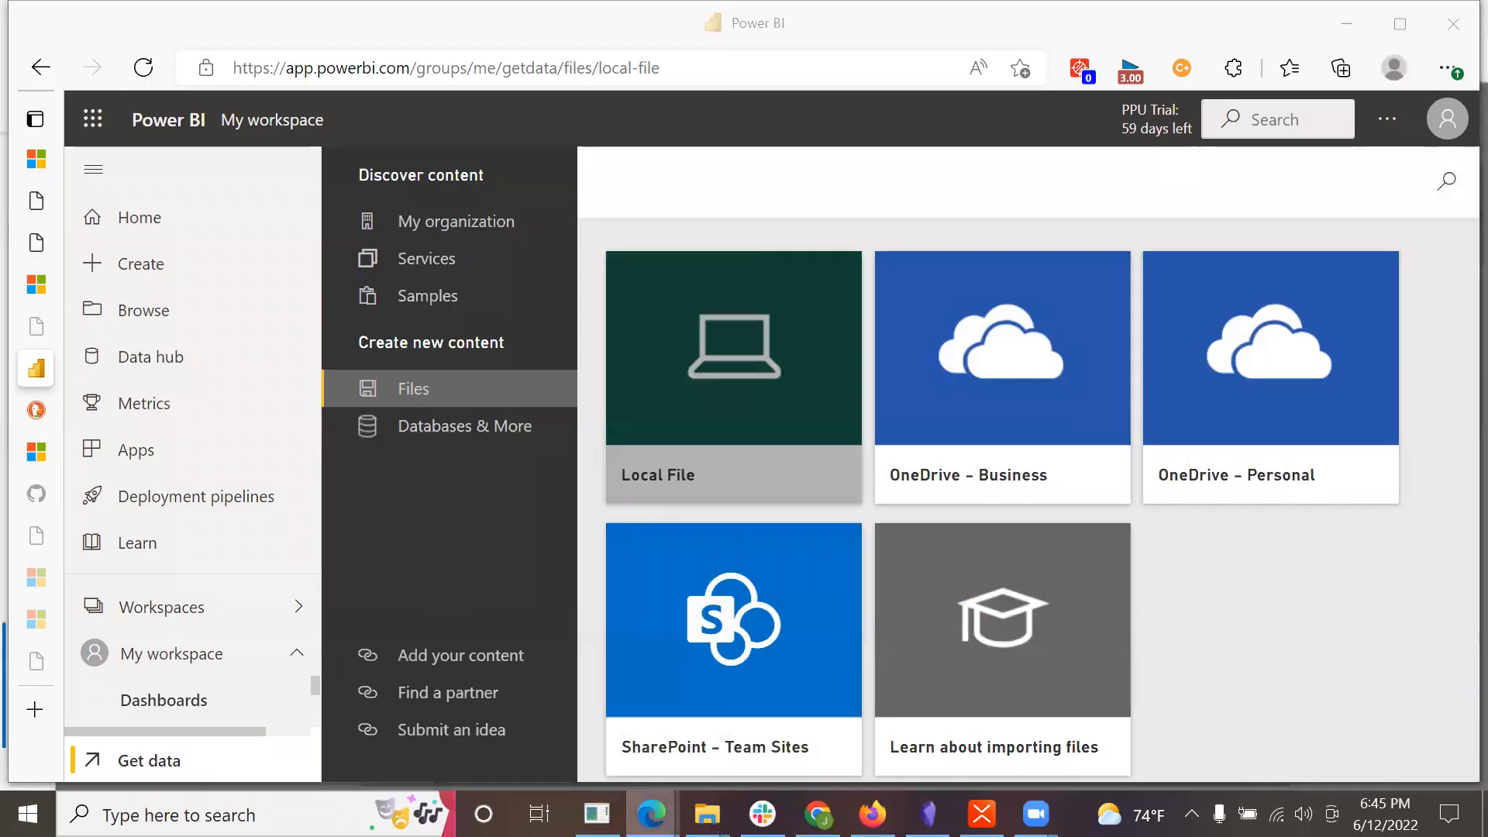
Step: Check the Task 2 instructions for the dataset file in the lab window and return to the Power BI service
mouse_move(650, 814)
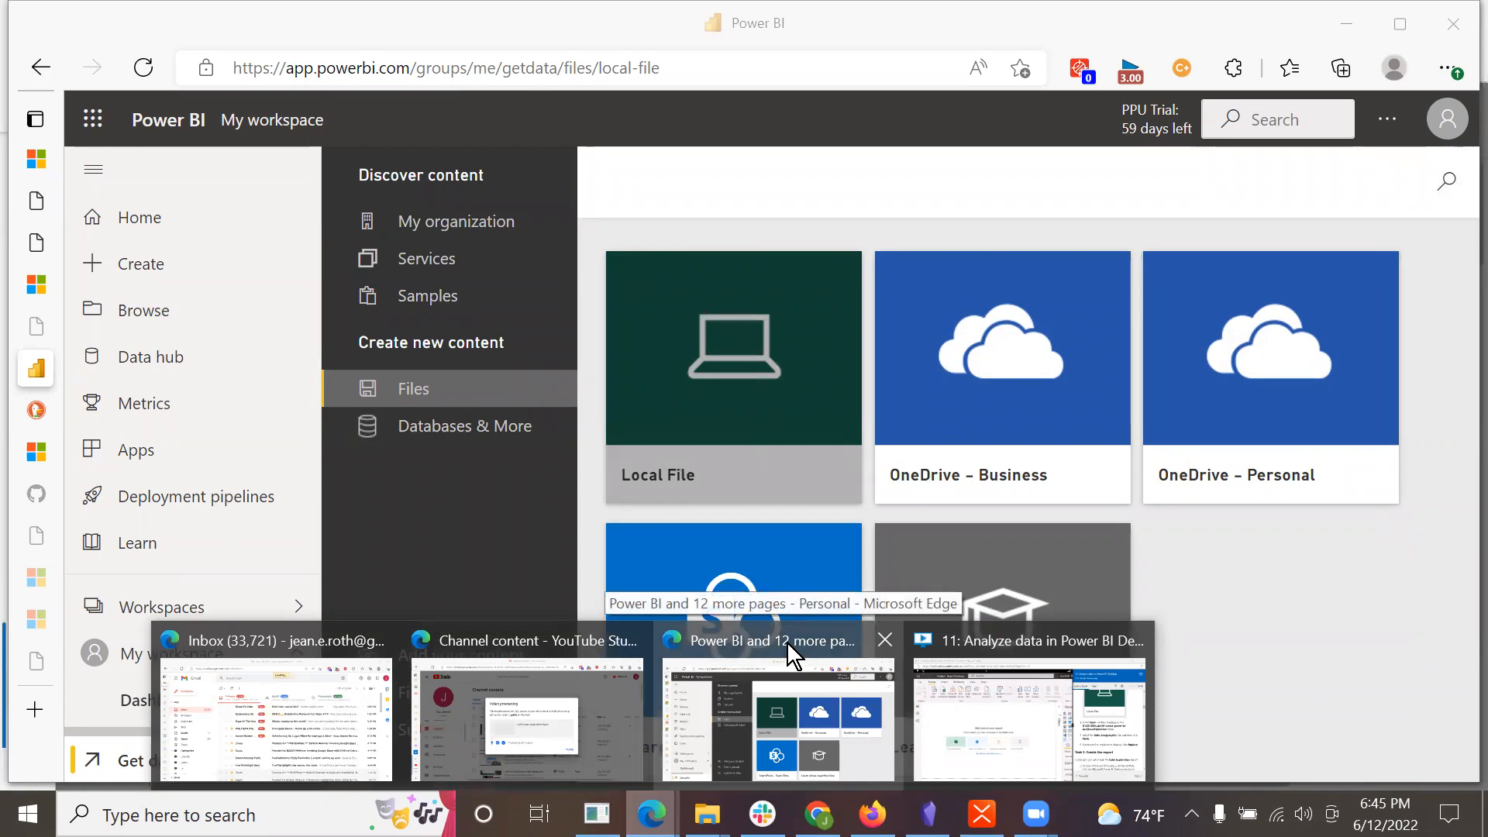
left_click(1072, 636)
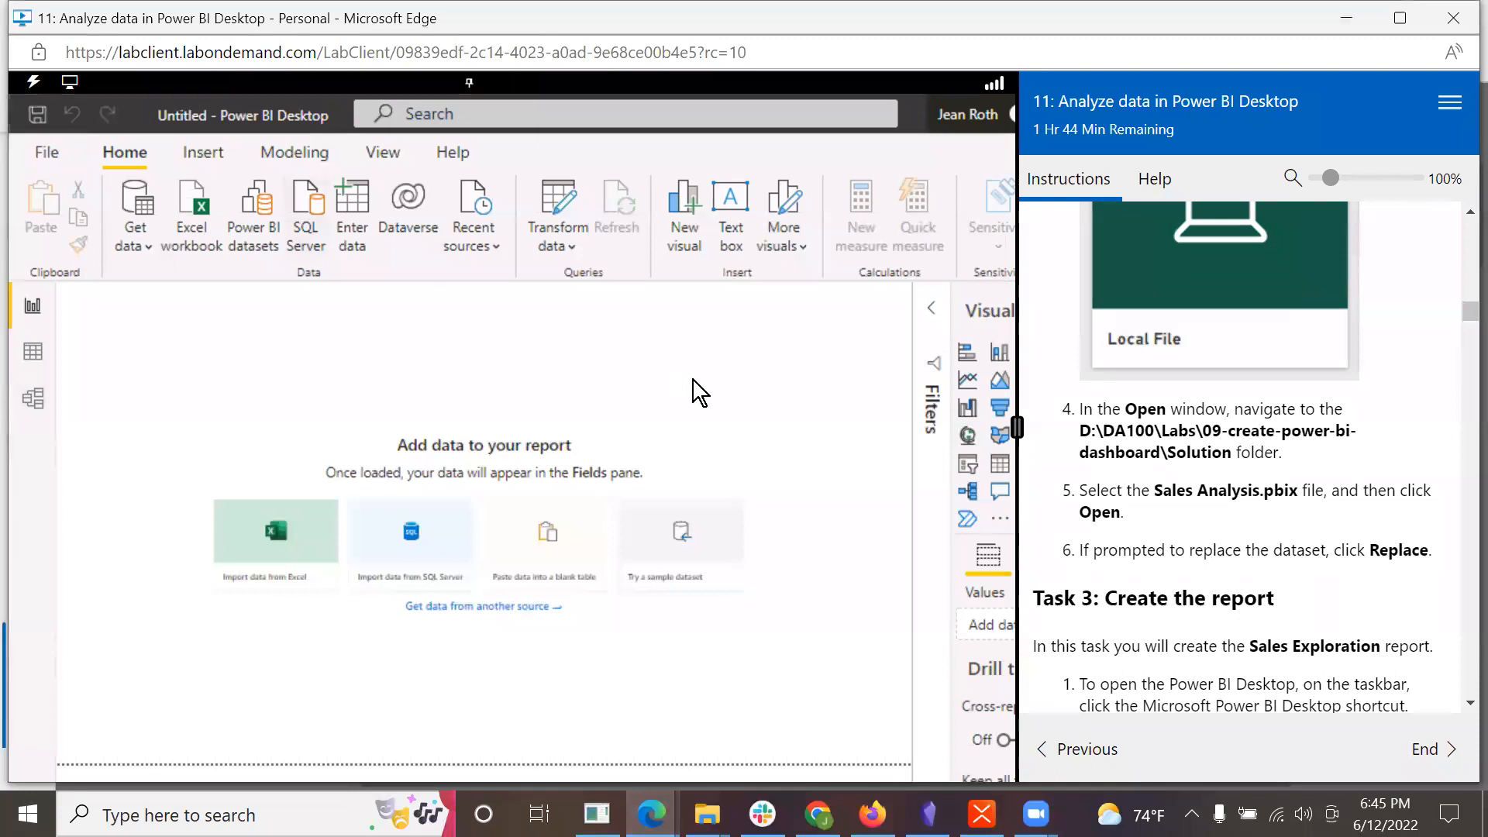
left_click(653, 814)
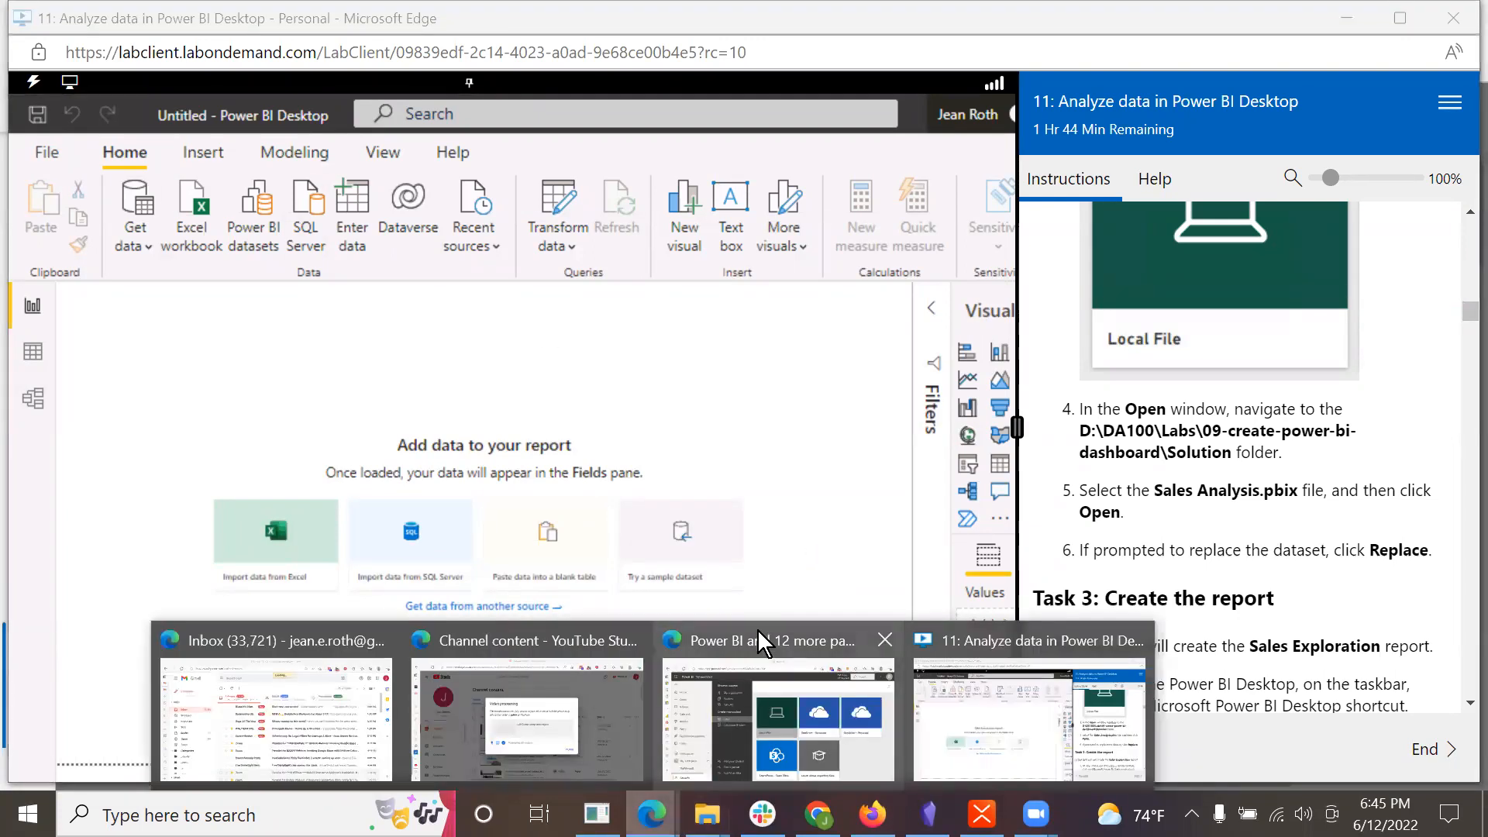
left_click(778, 719)
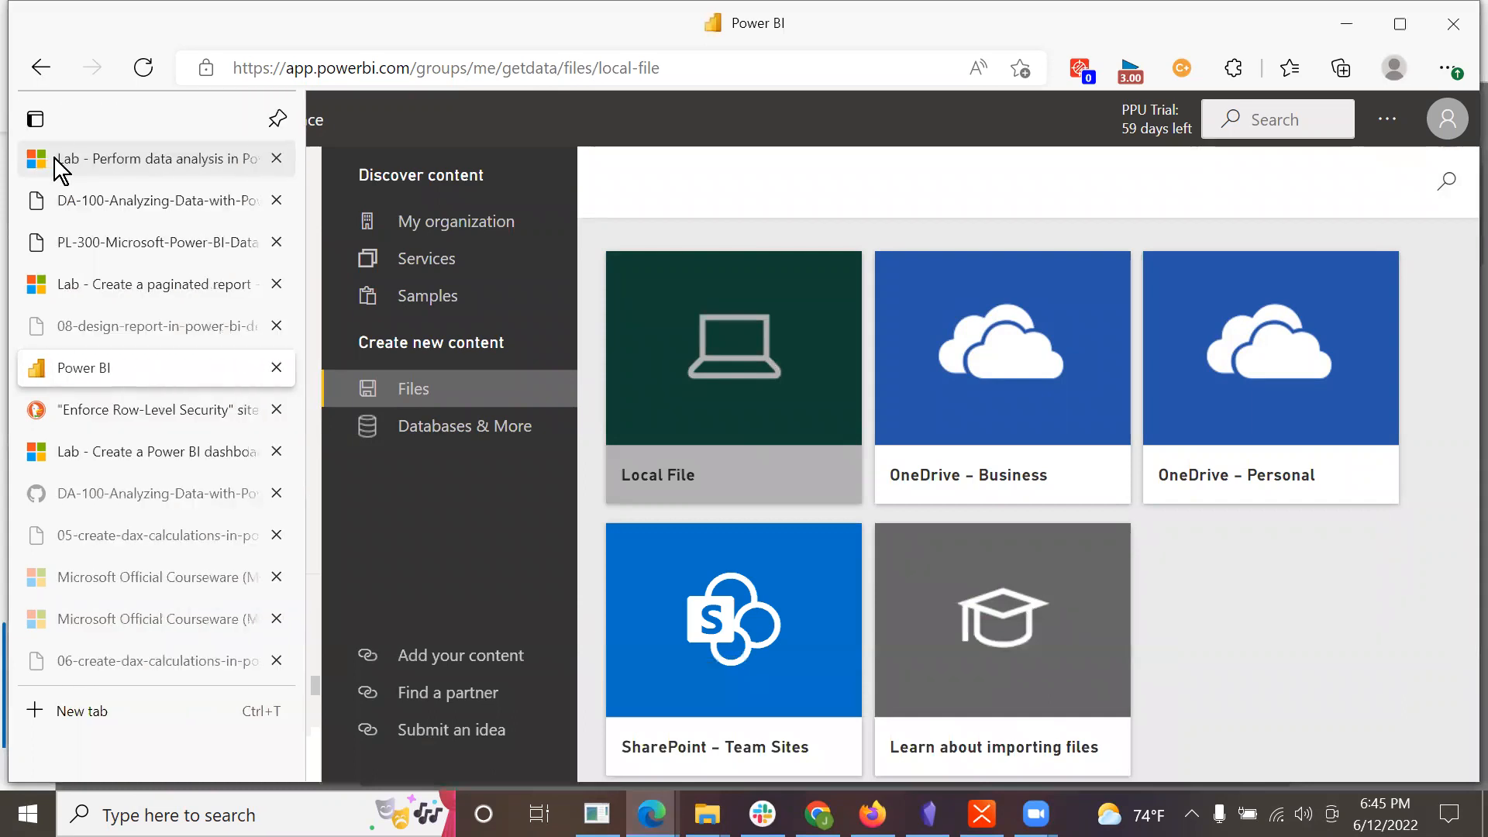
Step: Read the Microsoft Learn lab page from the Exercise 1 introduction through the sign-in steps to the start of Task 2
left_click(53, 157)
scroll(923, 636, "down", 8)
scroll(920, 630, "down", 12)
scroll(919, 629, "down", 8)
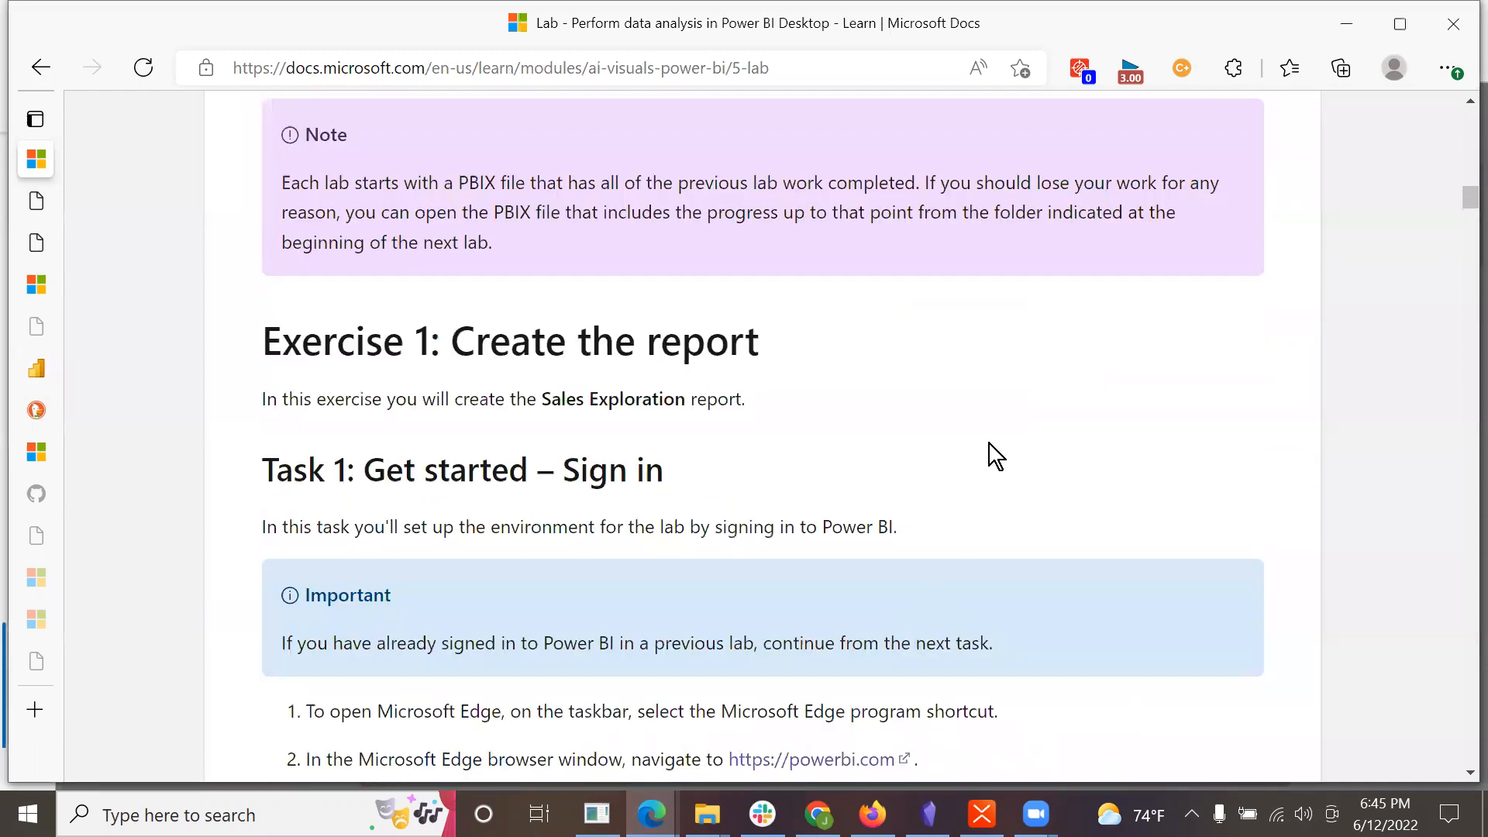
scroll(1047, 299, "down", 3)
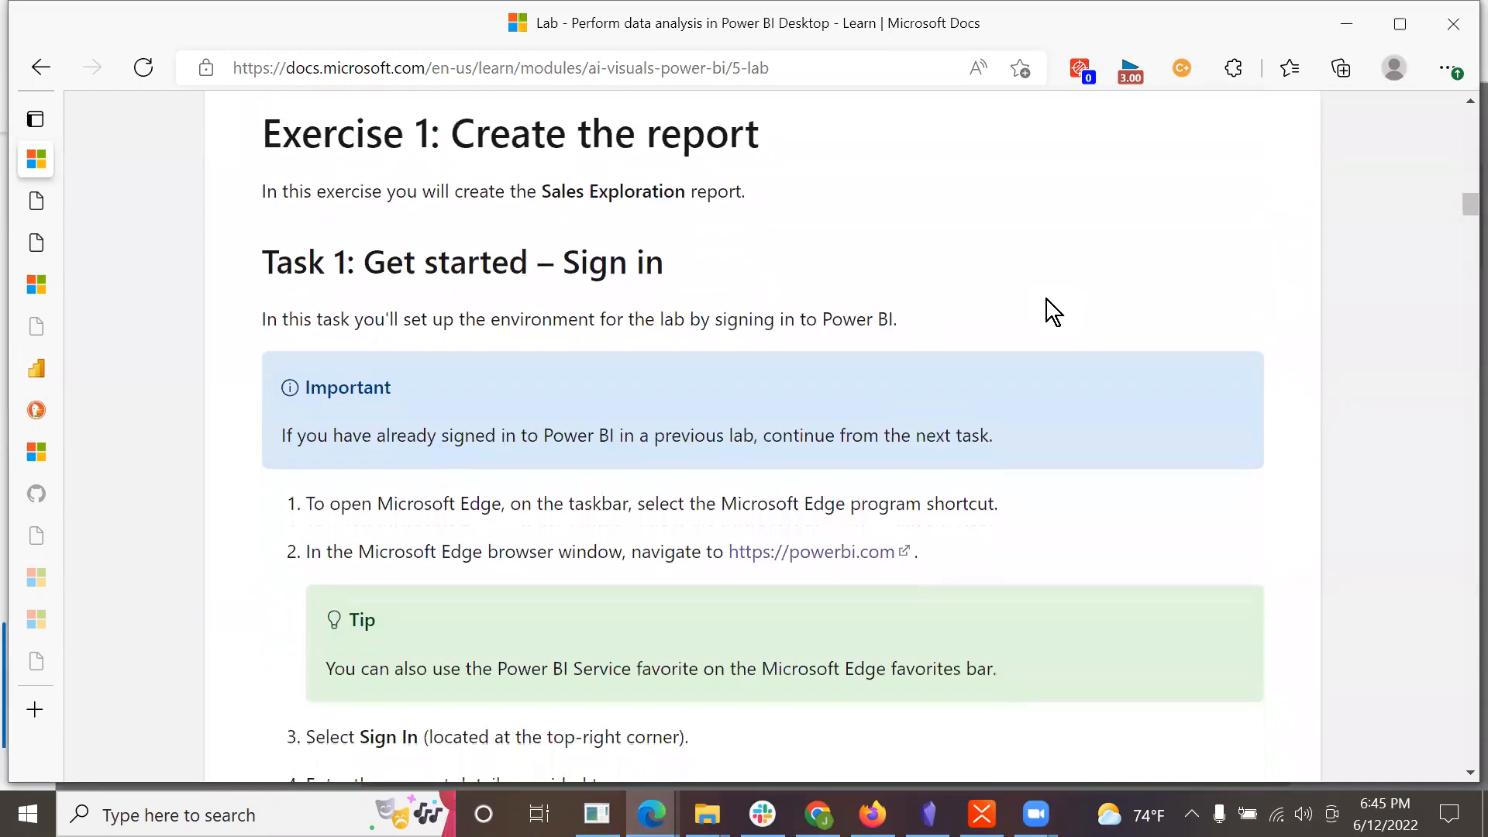
scroll(1047, 300, "down", 3)
scroll(1046, 300, "up", 2)
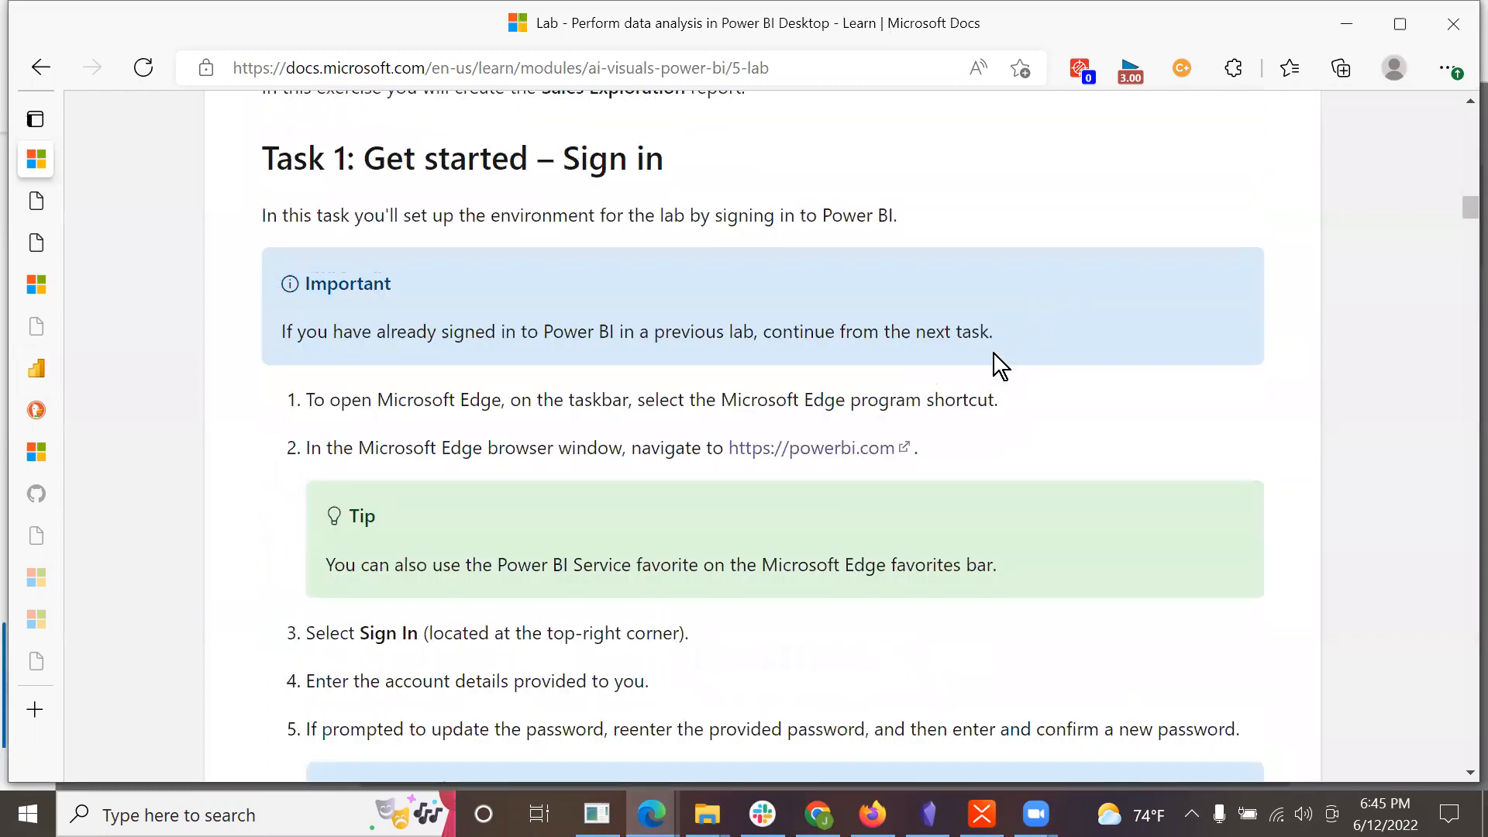
scroll(980, 453, "down", 7)
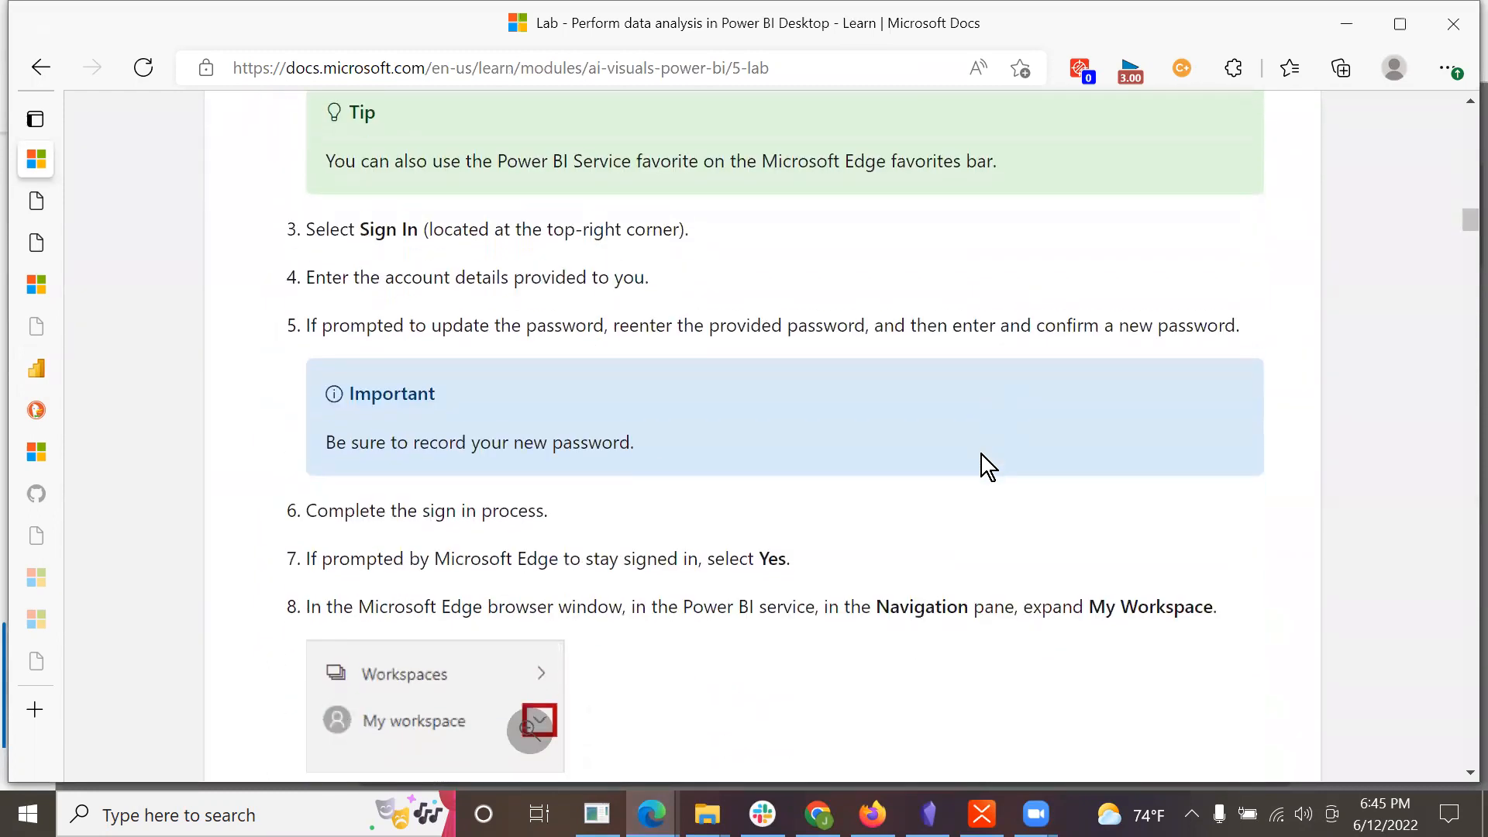
scroll(981, 454, "down", 3)
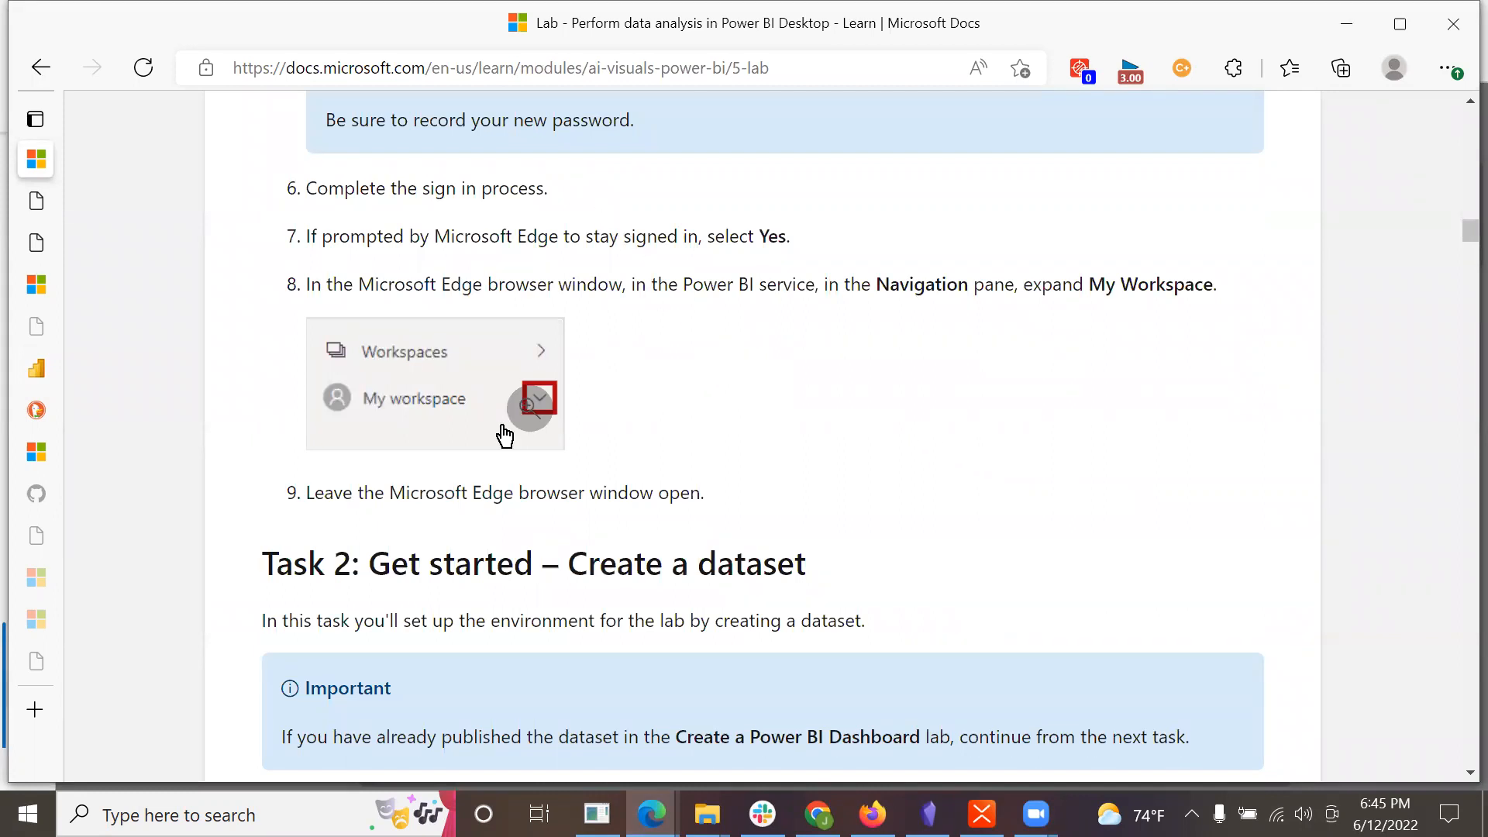
Step: Return to the Power BI service and view the contents of My workspace
left_click(651, 814)
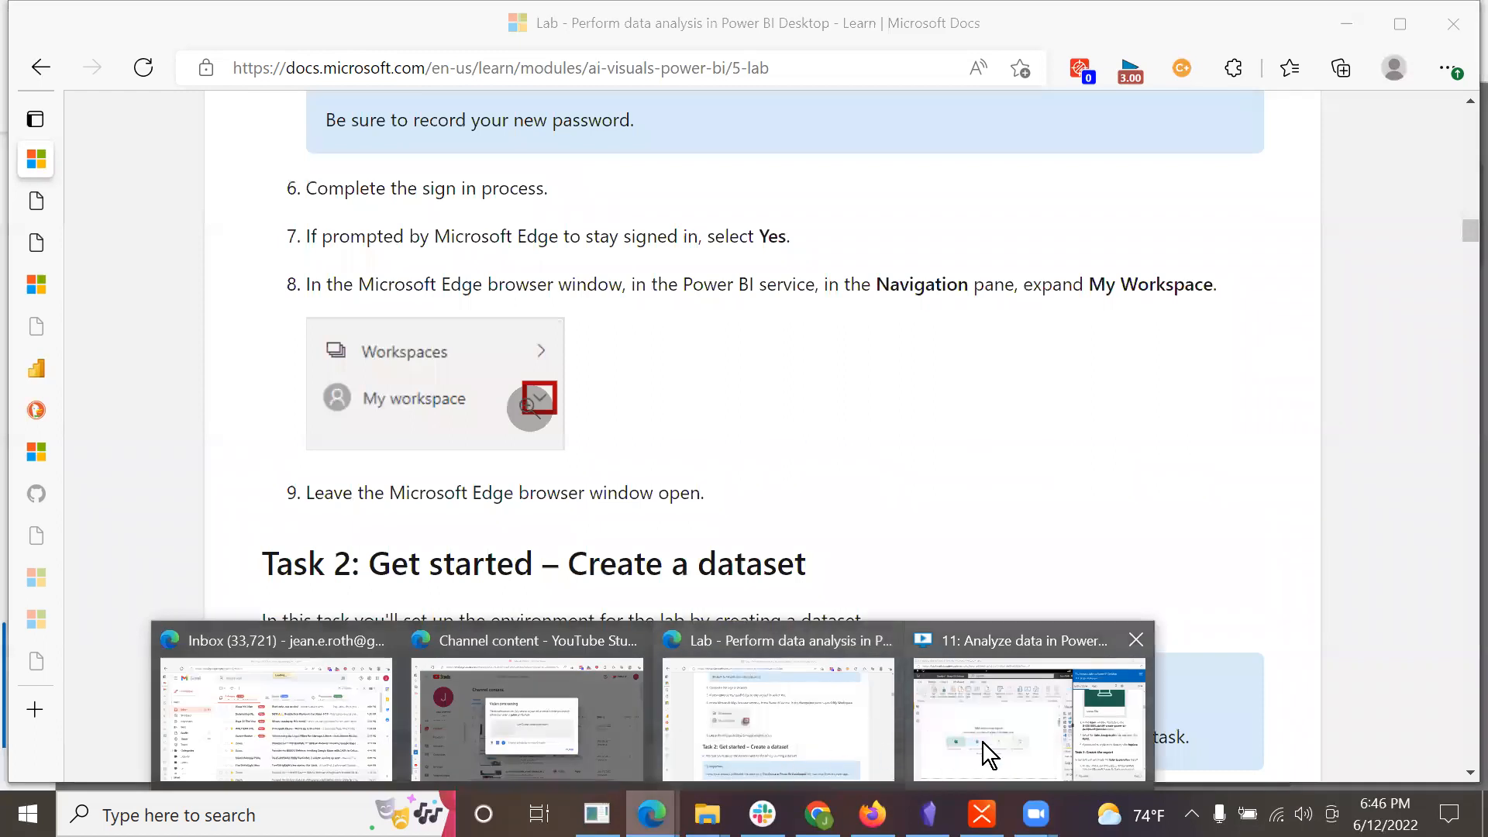
left_click(755, 740)
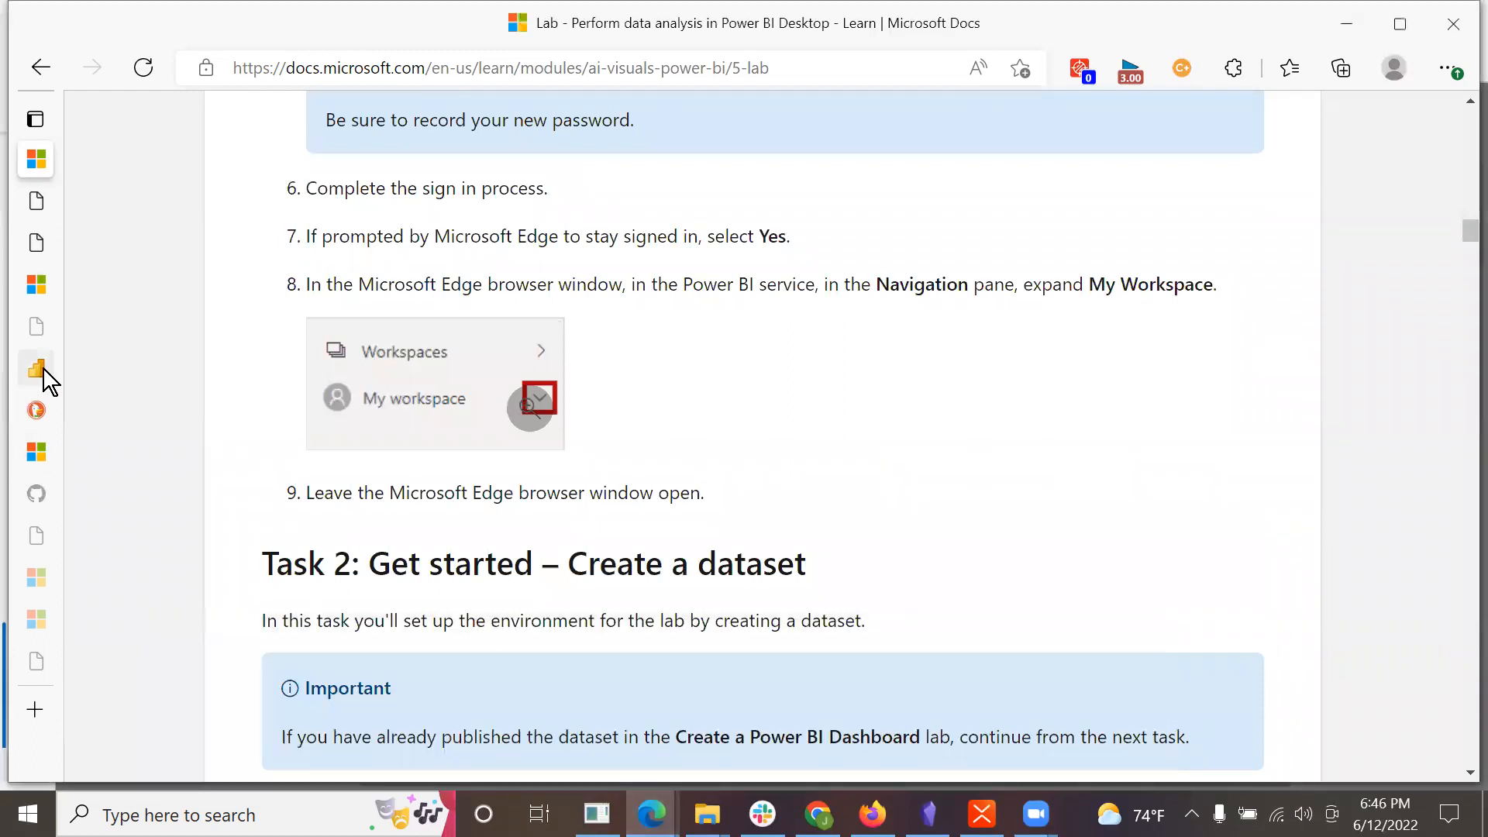
left_click(36, 368)
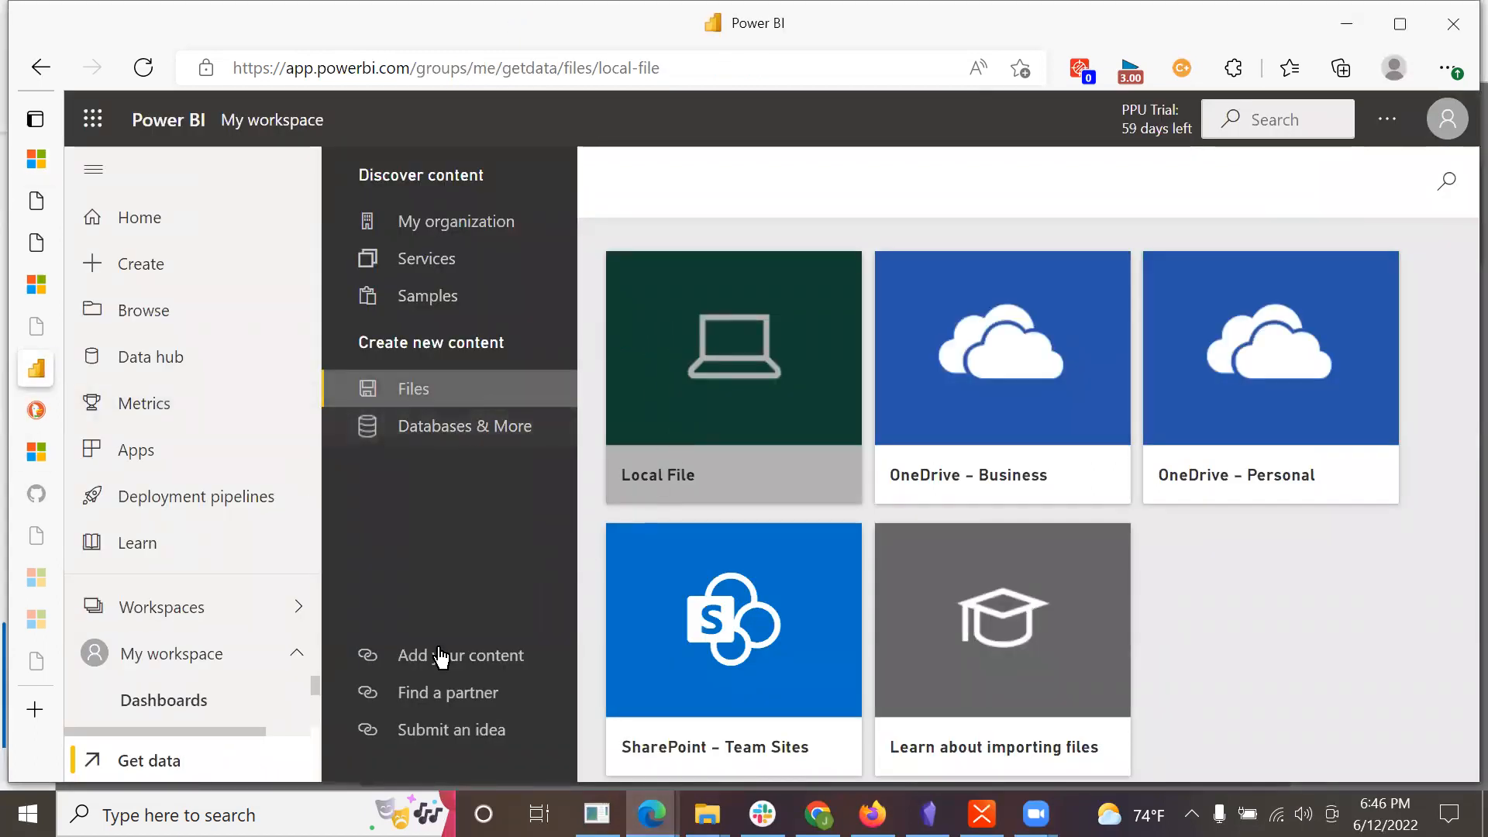
left_click(226, 655)
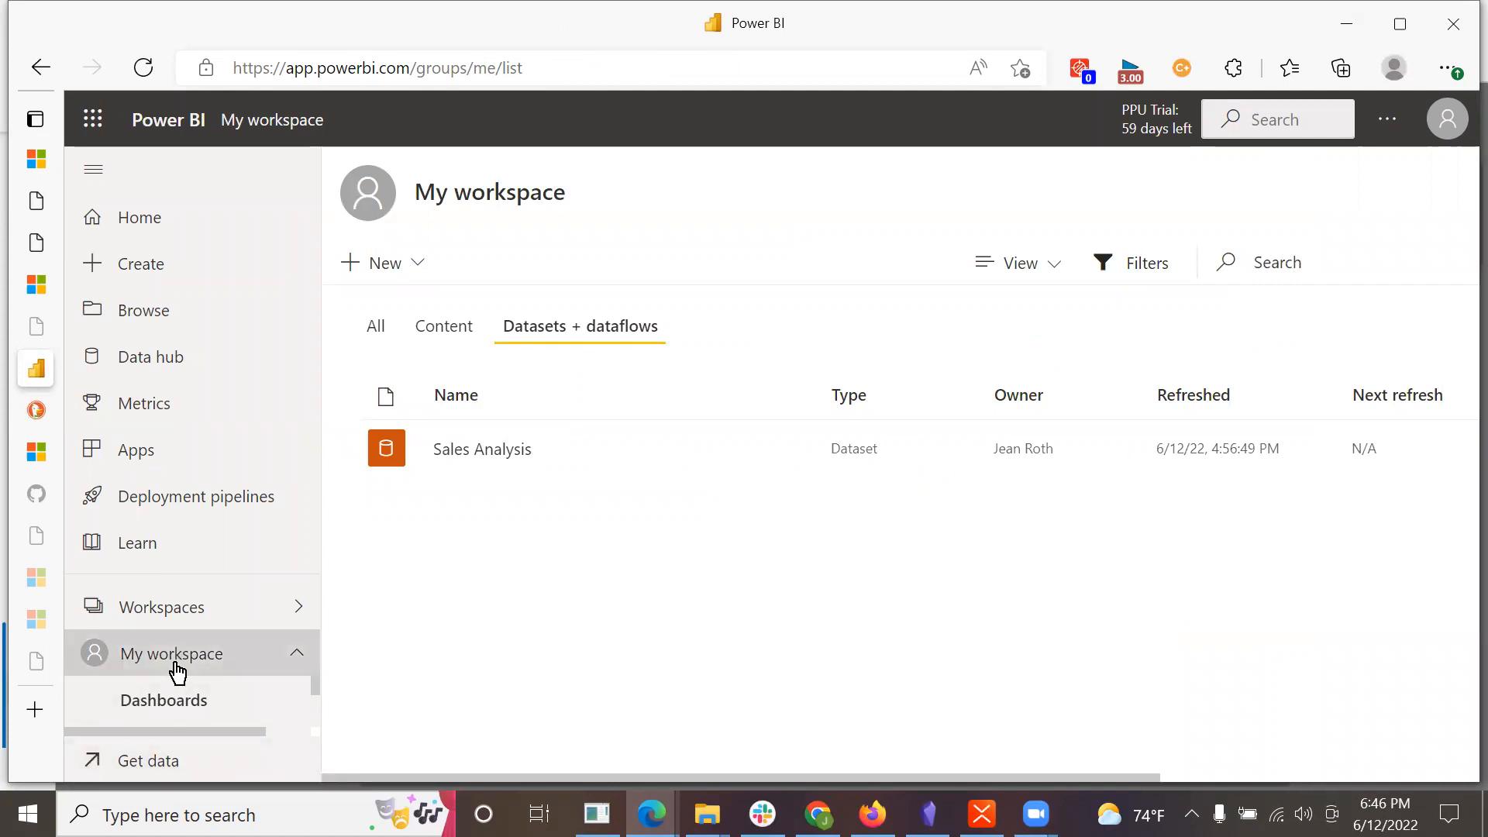
left_click(93, 763)
left_click(980, 720)
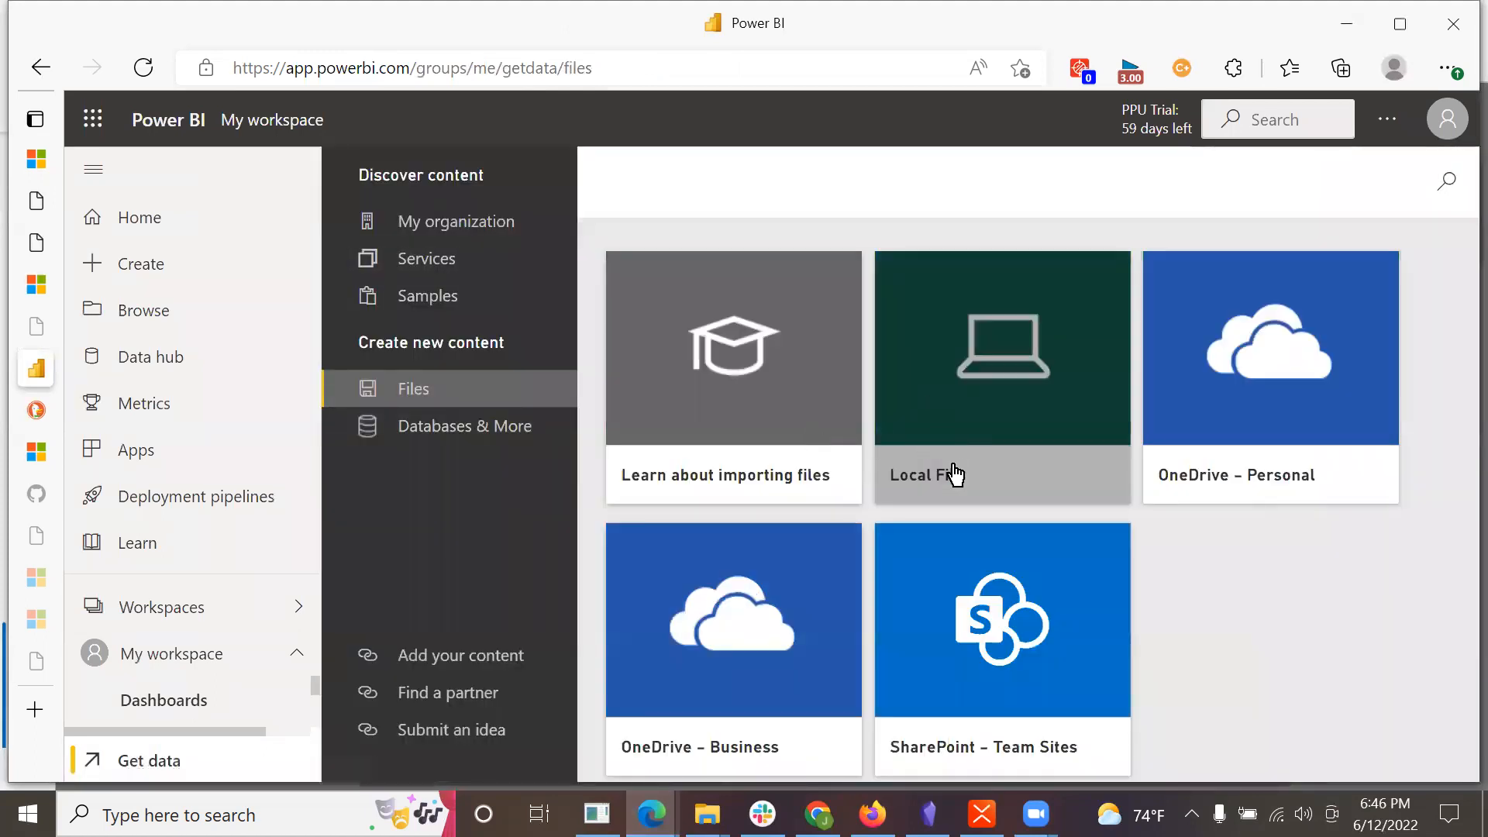
left_click(953, 465)
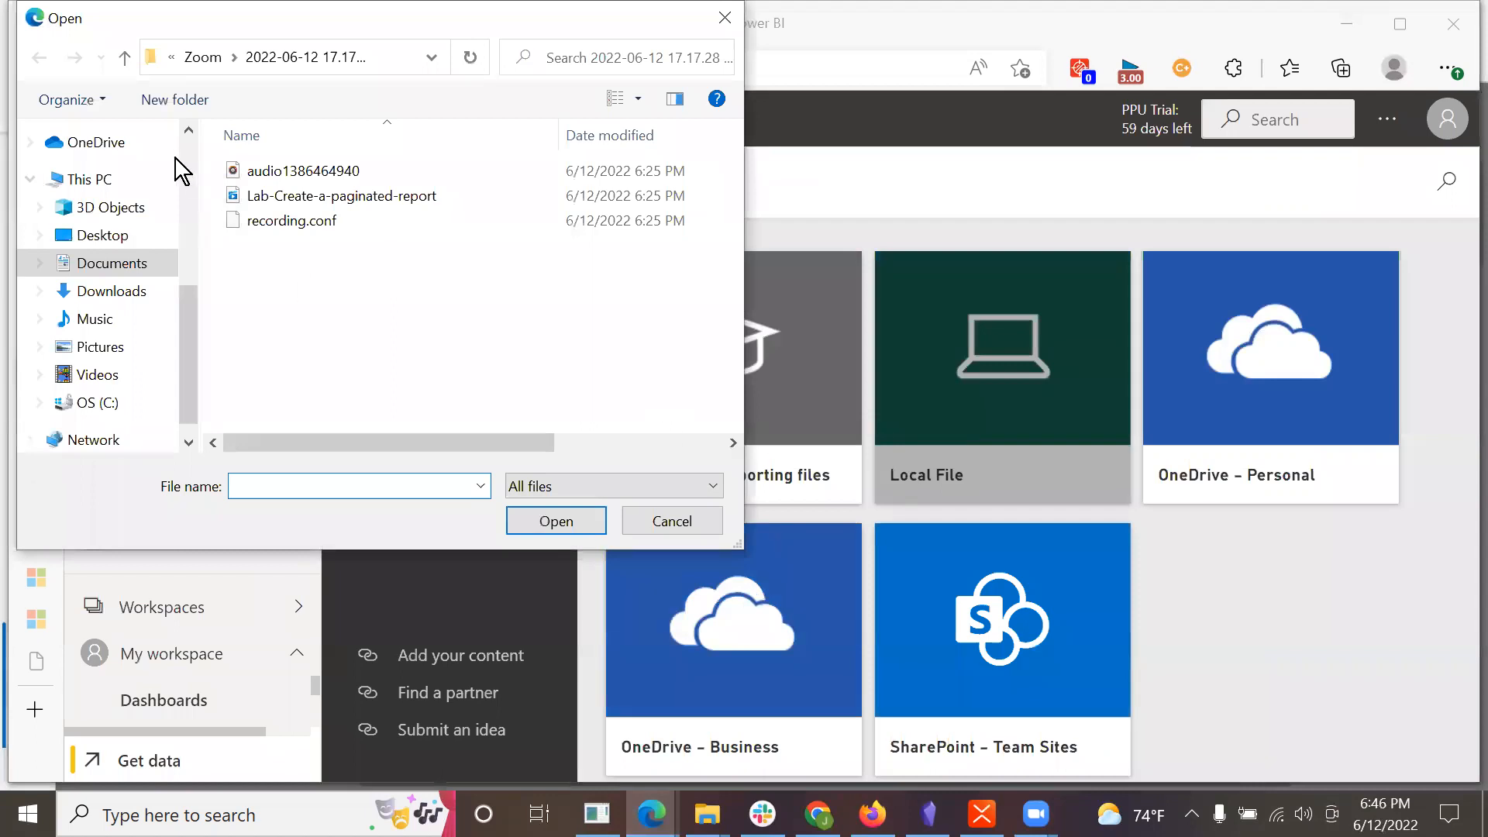
left_click(653, 515)
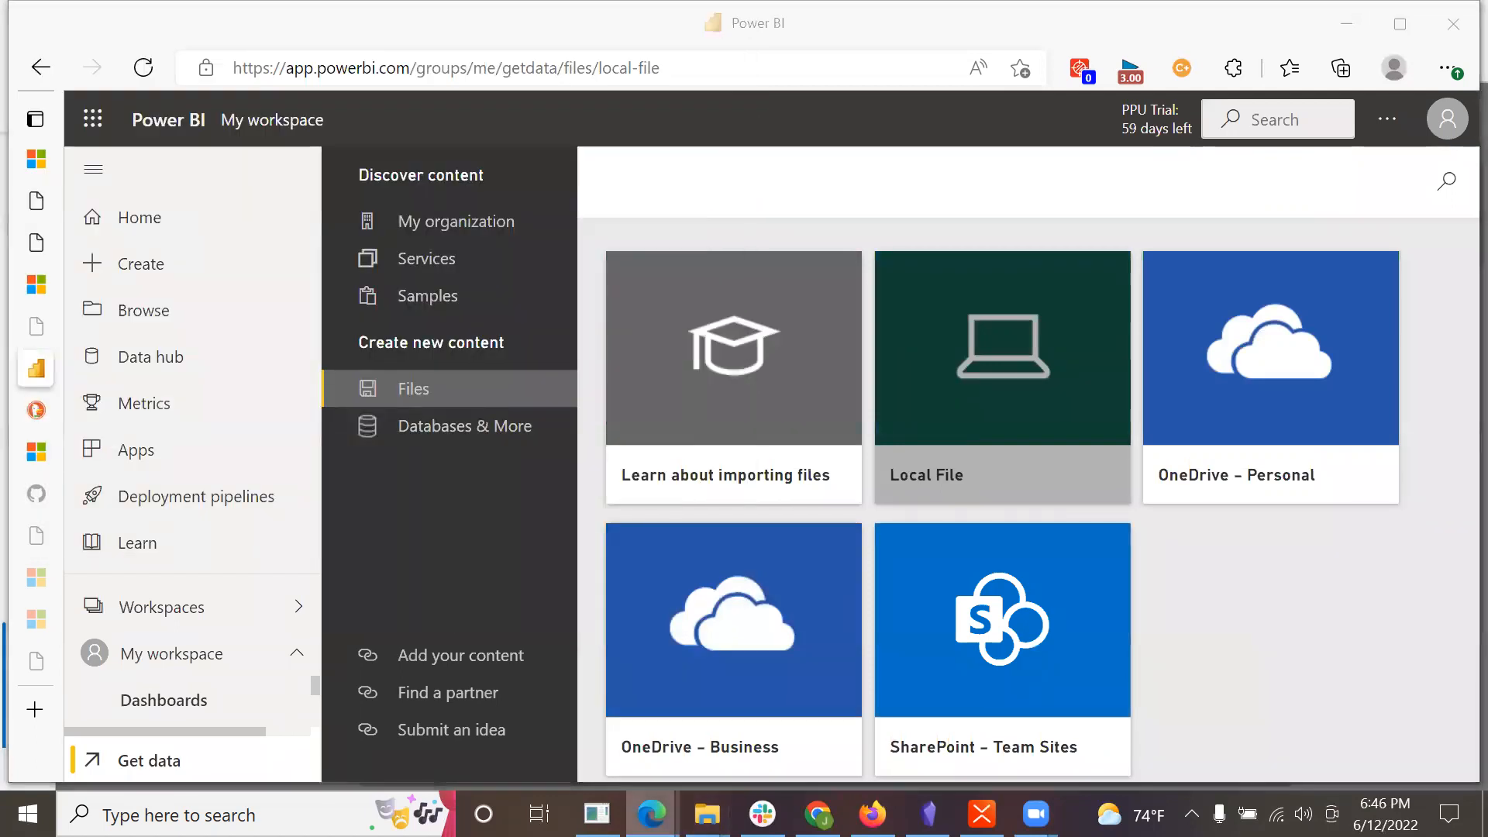
Step: Read the Learn page's Task 2 steps for creating the dataset, up to the start of Task 3
mouse_move(652, 814)
left_click(776, 648)
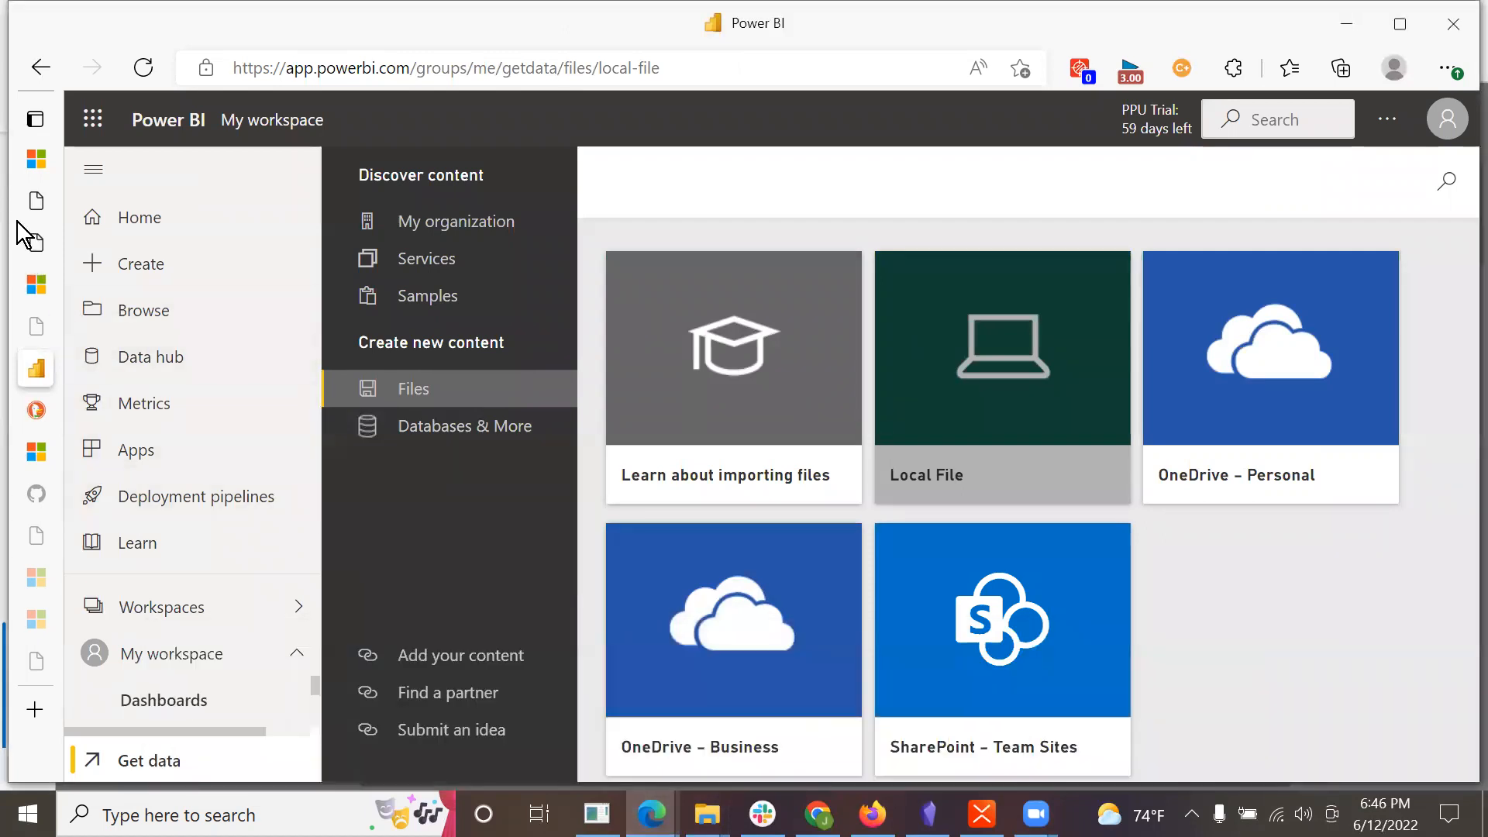
left_click(36, 164)
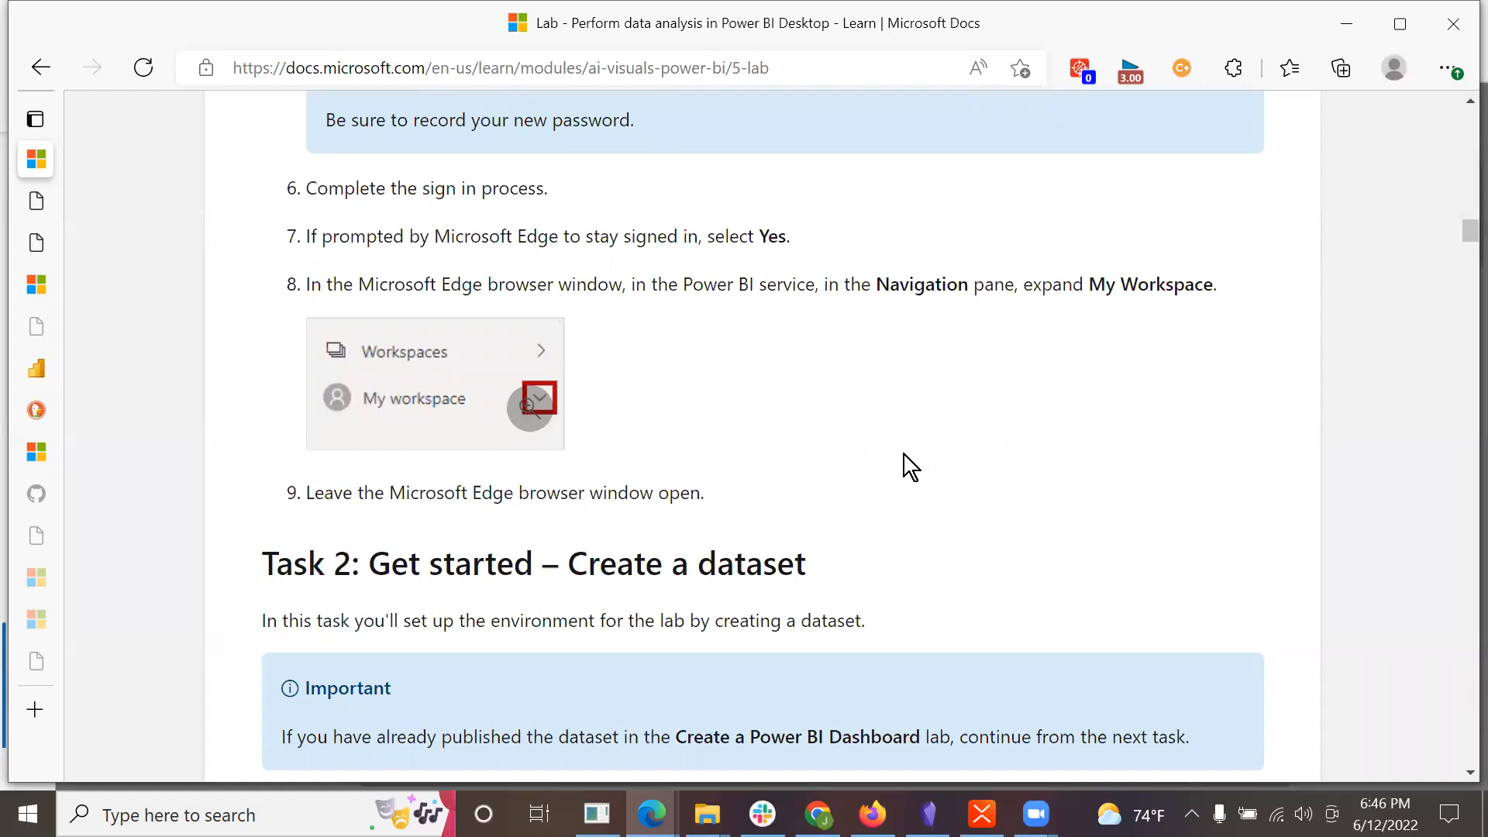
scroll(856, 486, "down", 3)
scroll(855, 485, "down", 1)
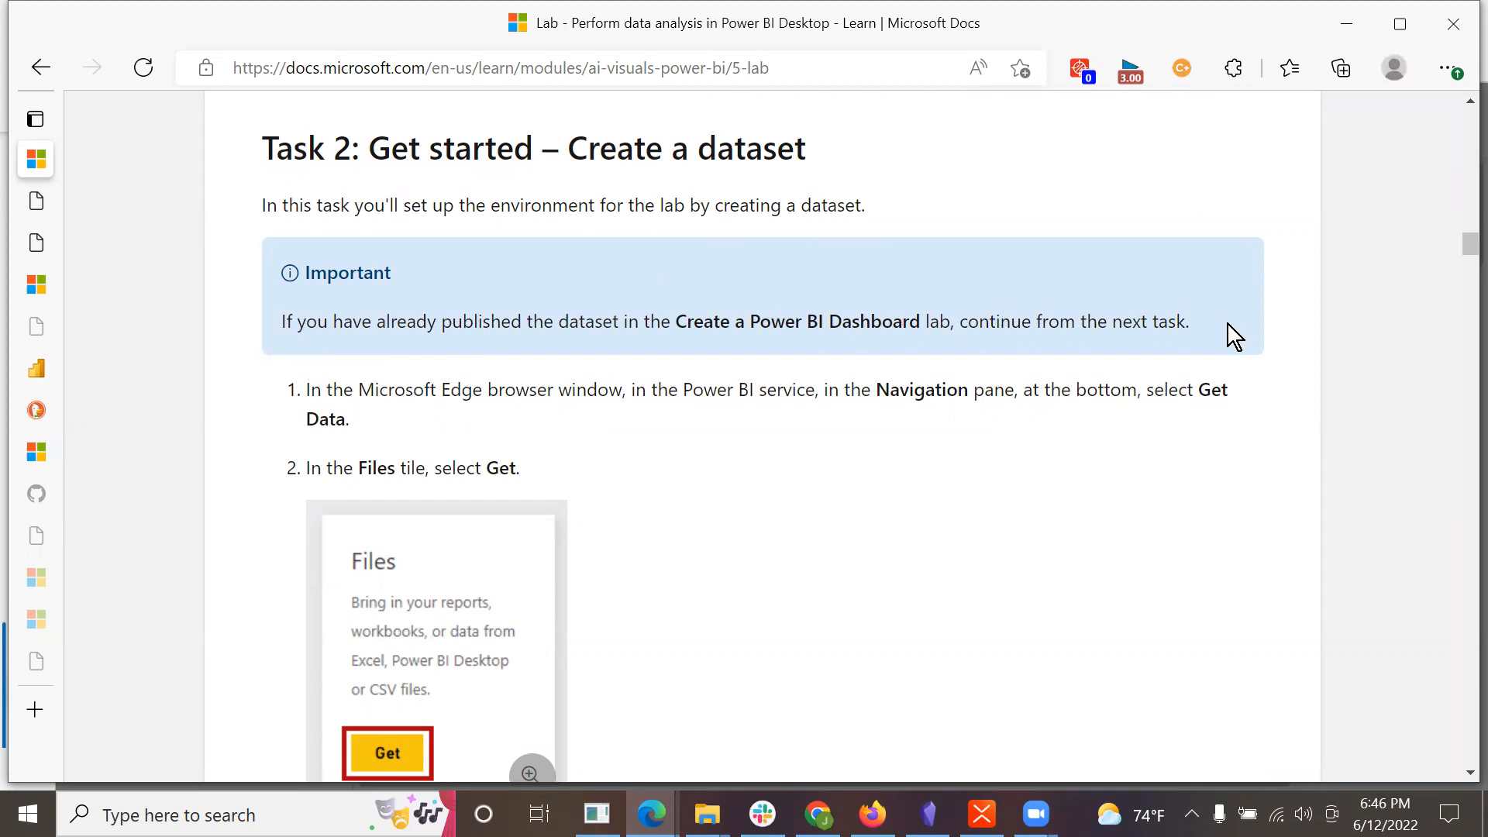
scroll(1228, 325, "down", 3)
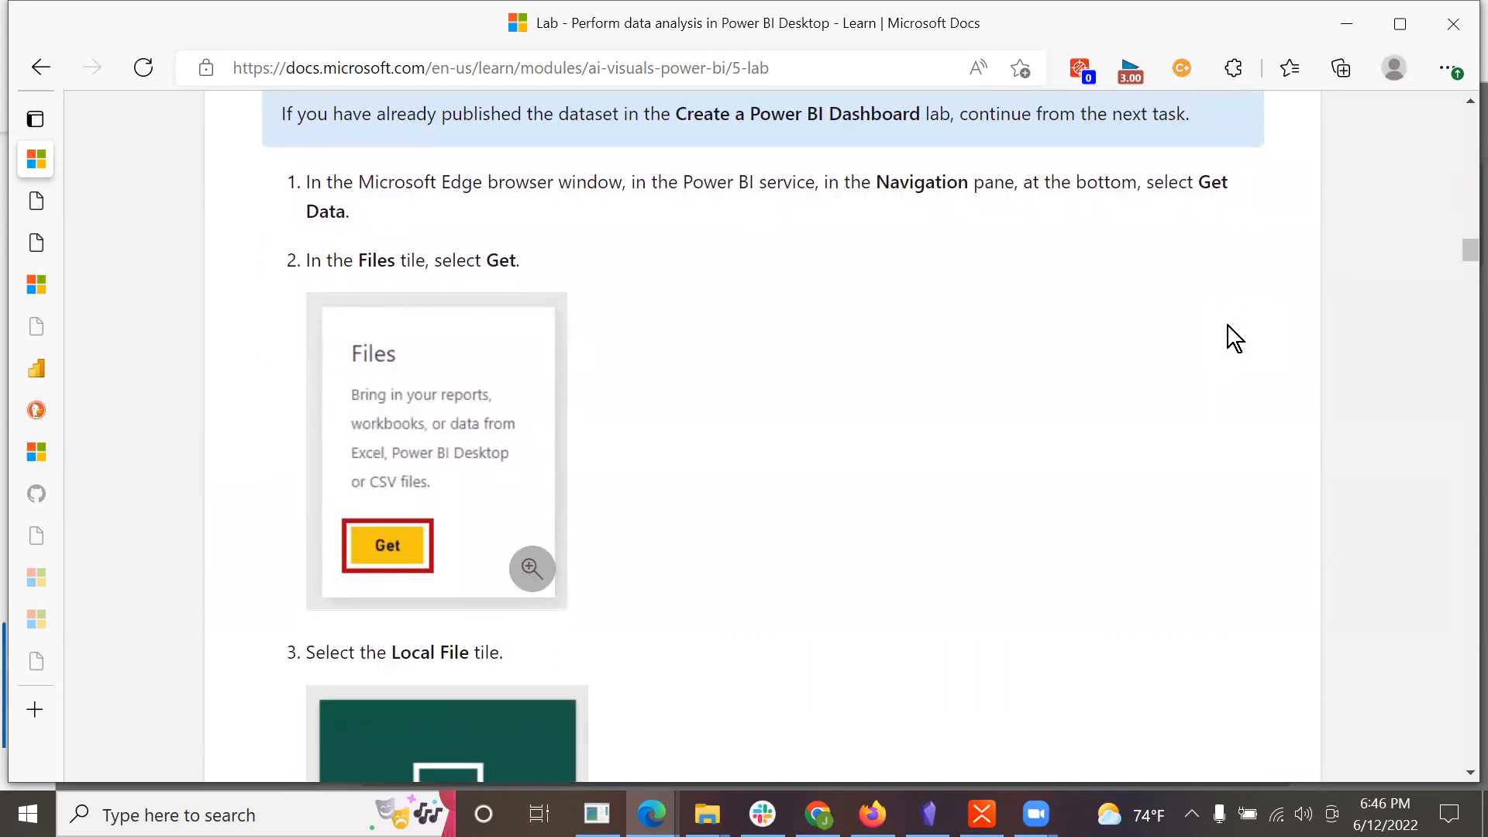
scroll(1228, 326, "down", 8)
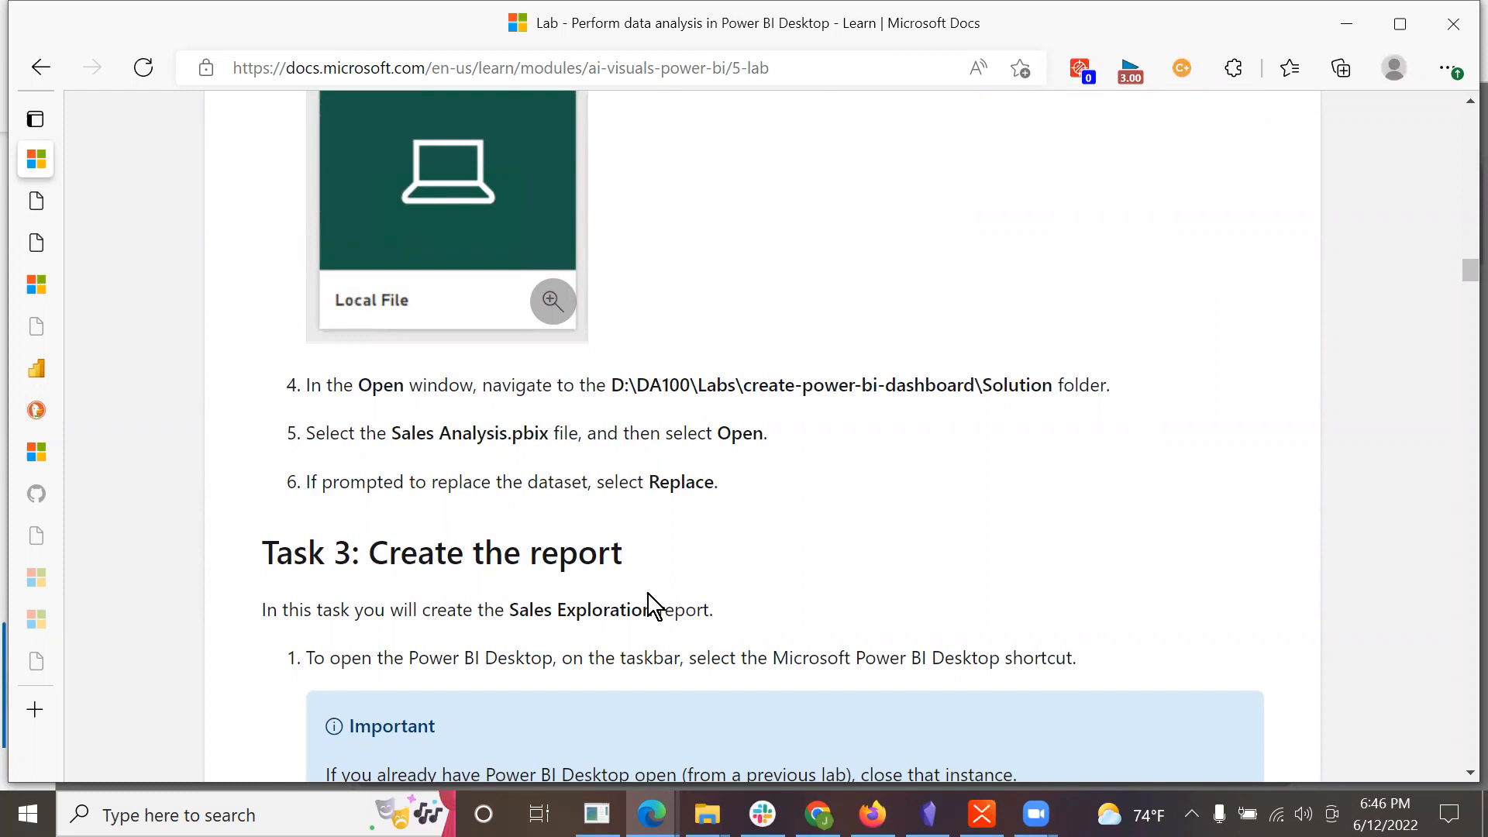
Step: Switch to the lab virtual machine, widen its screen area and minimize Power BI Desktop
mouse_move(651, 812)
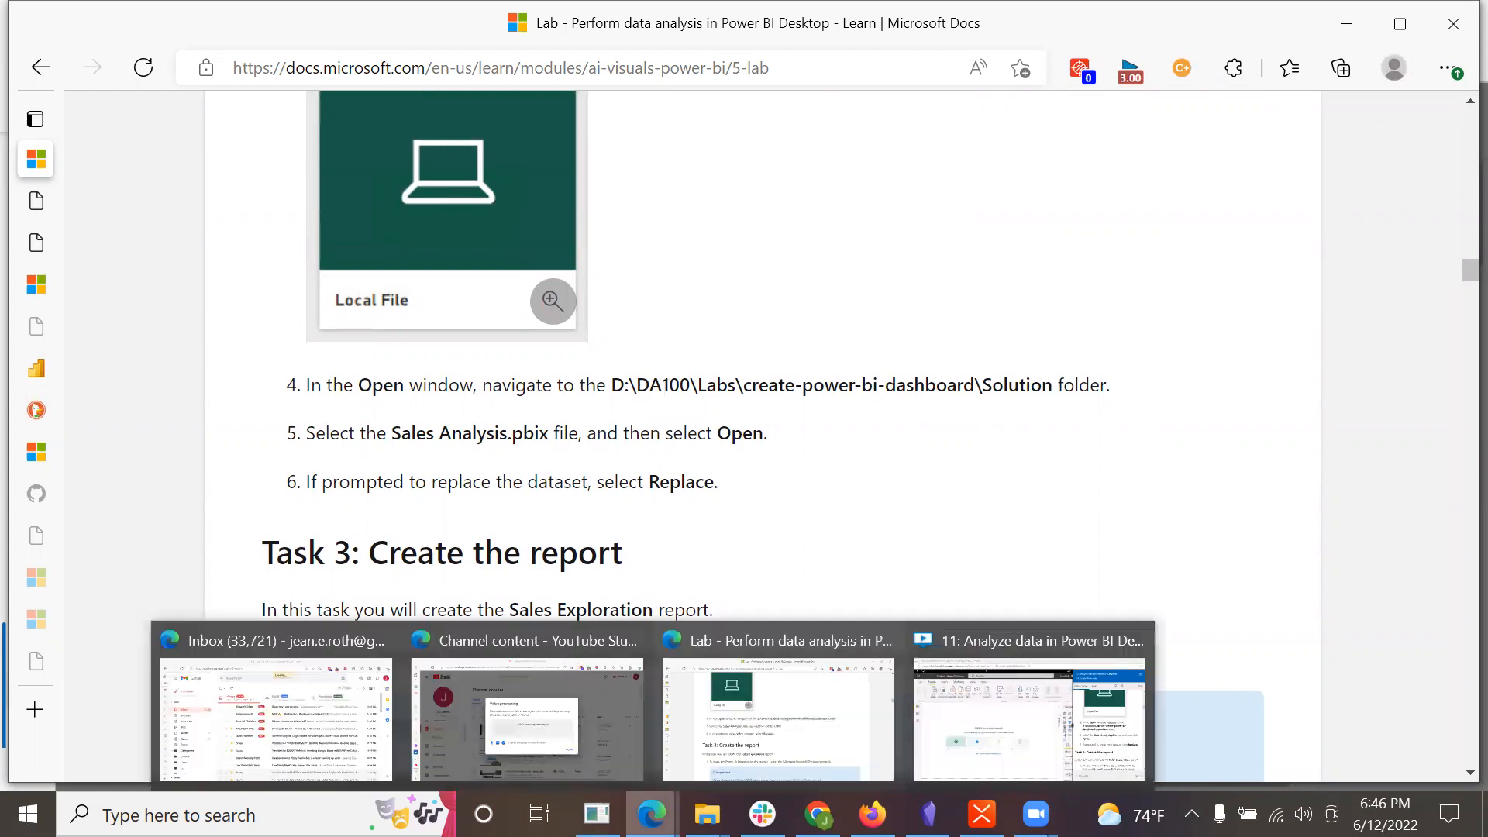
left_click(987, 701)
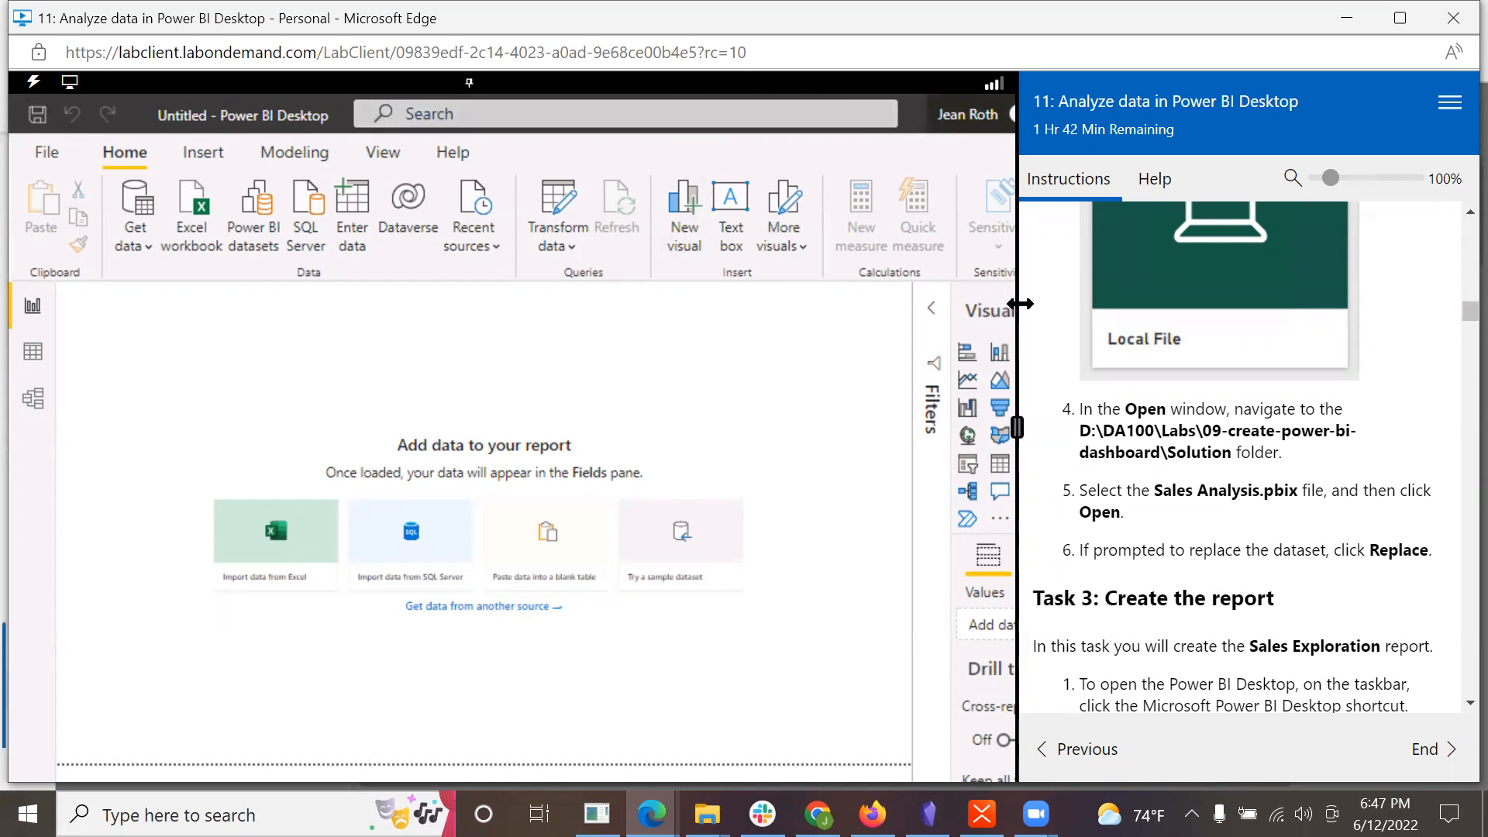
left_click_drag(1017, 305, 1198, 303)
left_click(1064, 117)
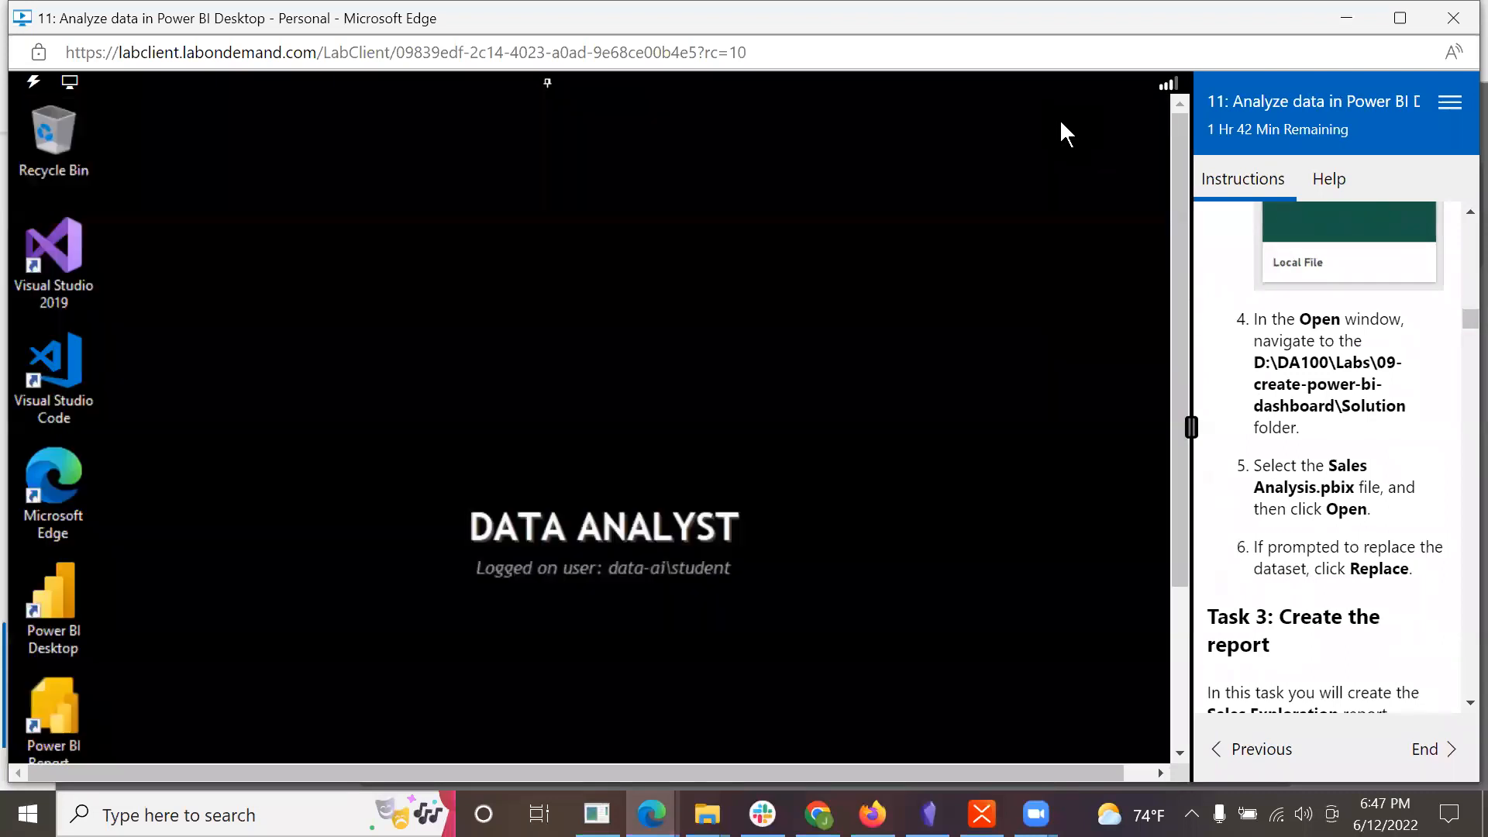
Step: Launch Microsoft Edge inside the lab virtual machine and go to app.powerbi.com
double_click(40, 502)
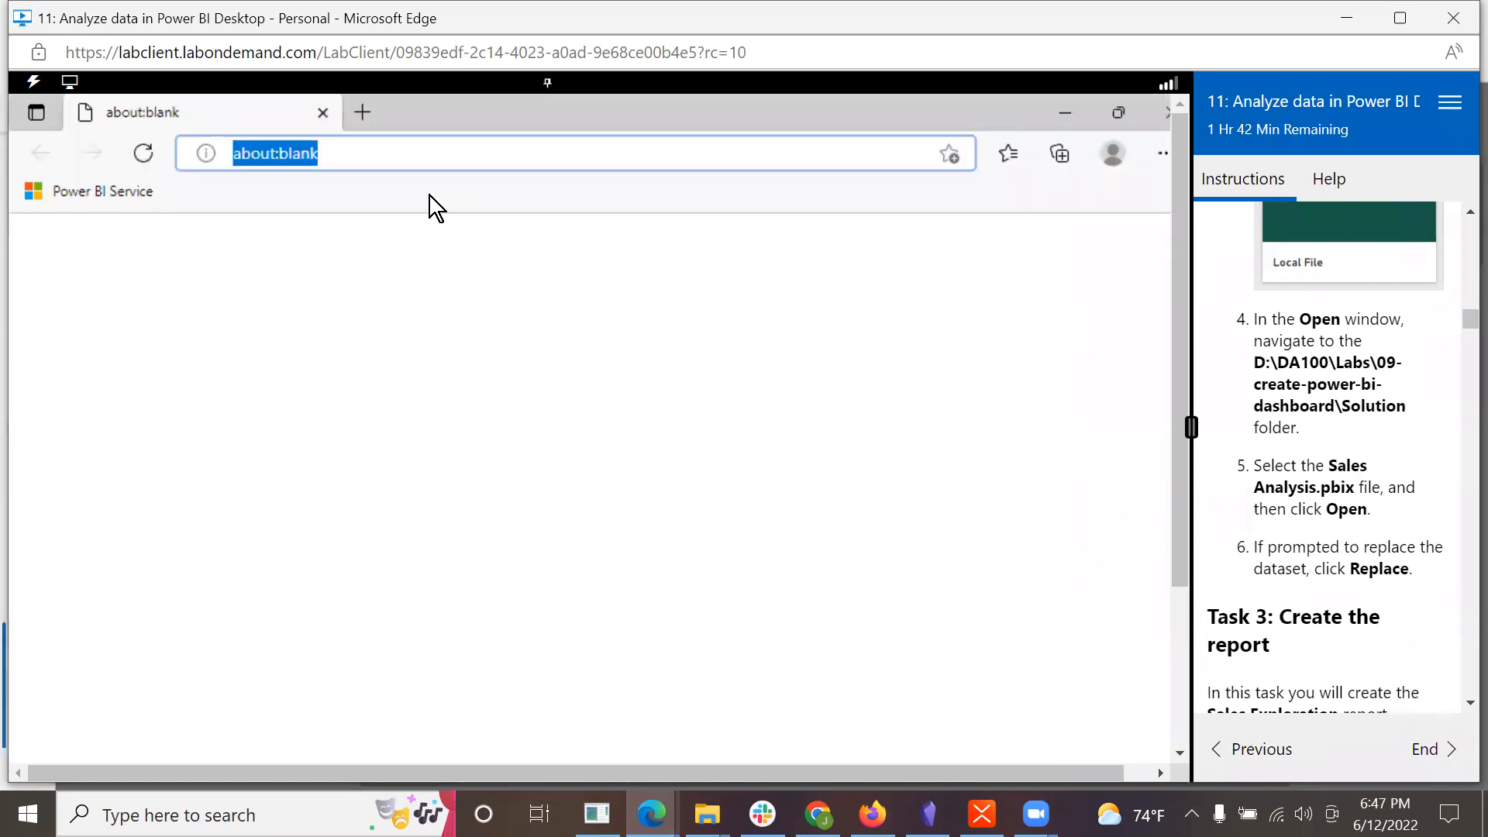
type("app")
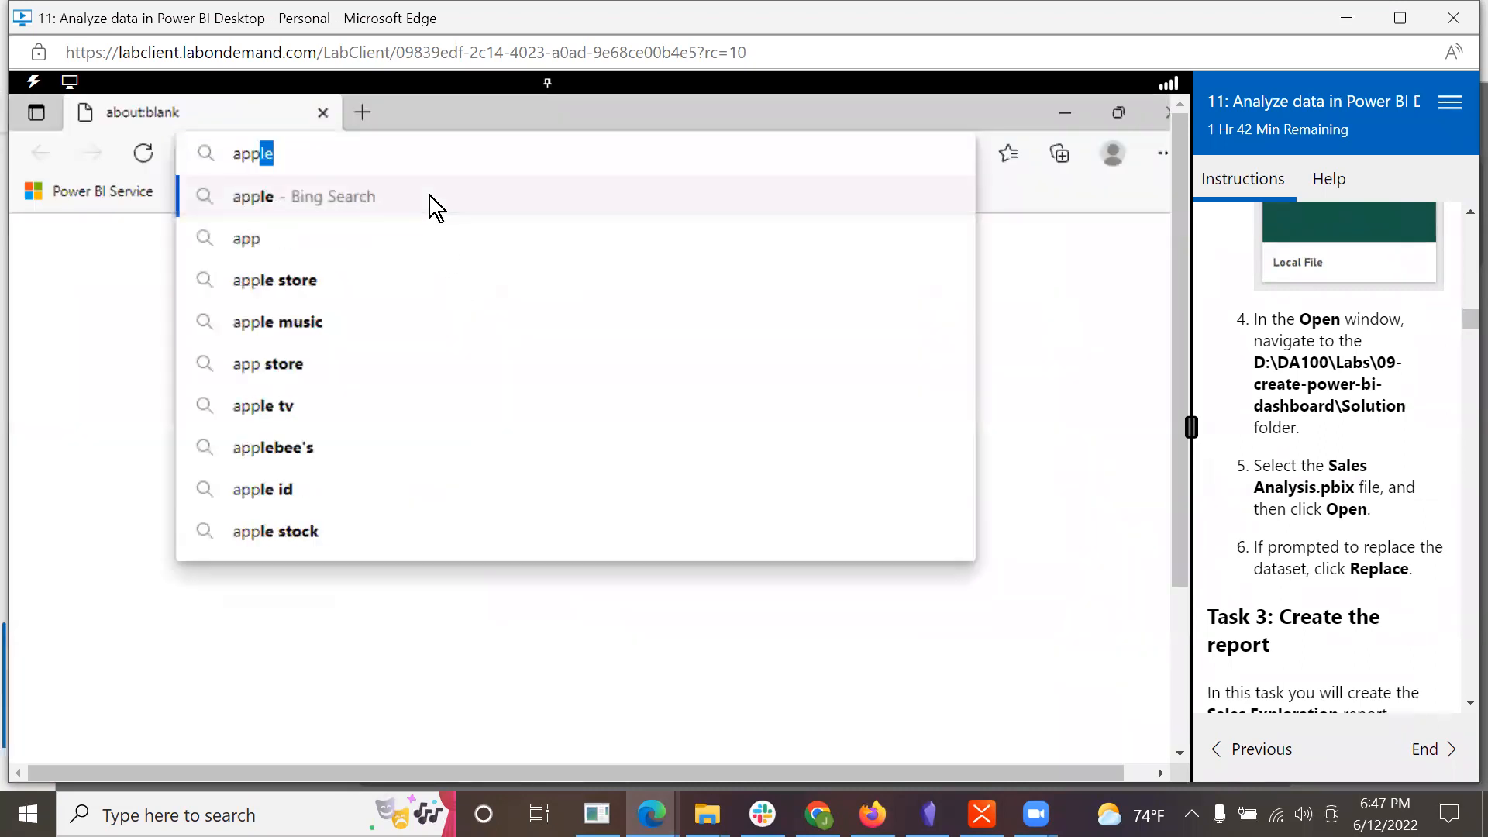
type(".power")
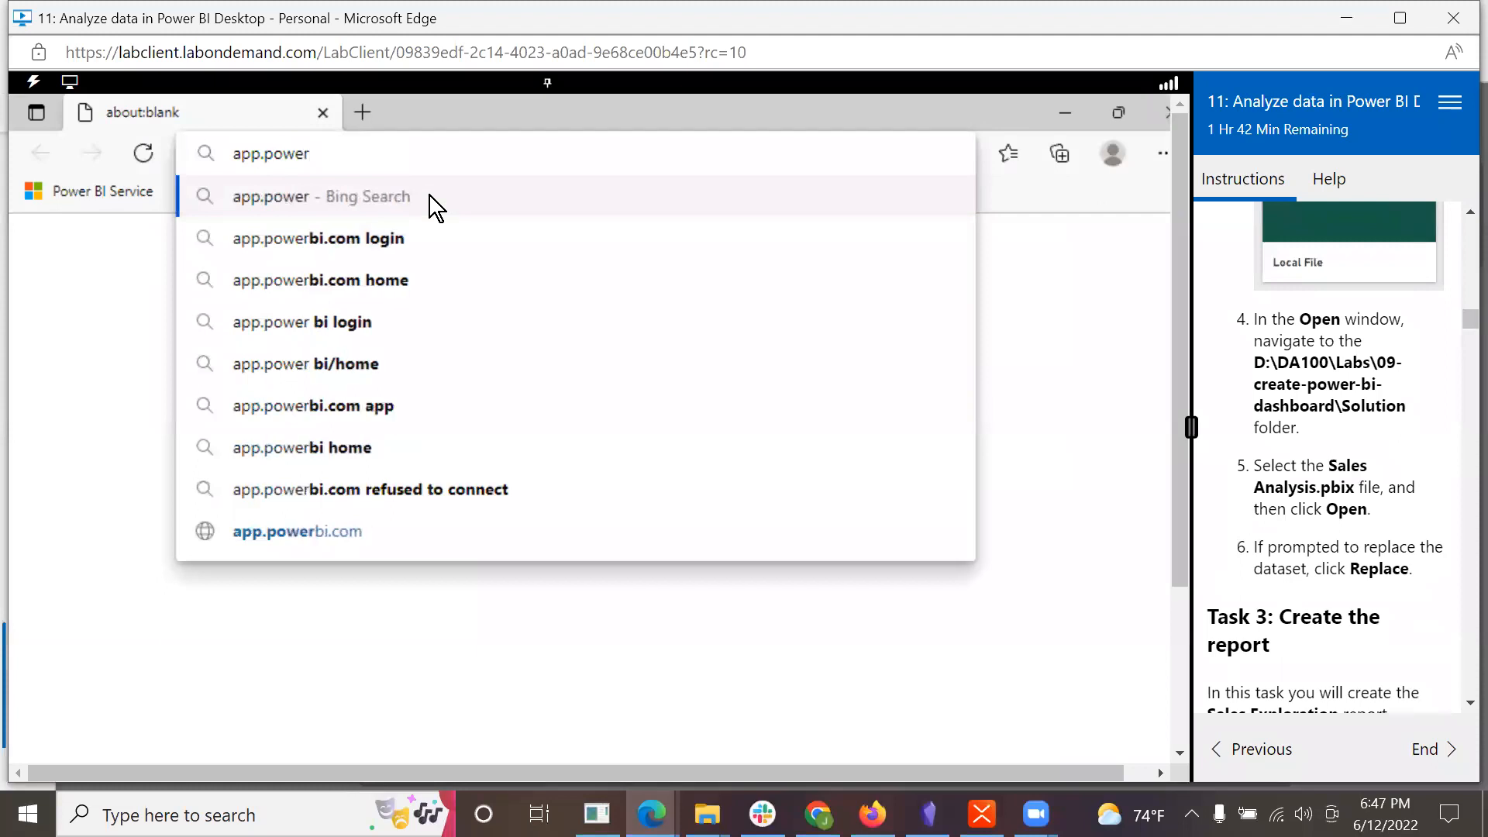
type("bi.com")
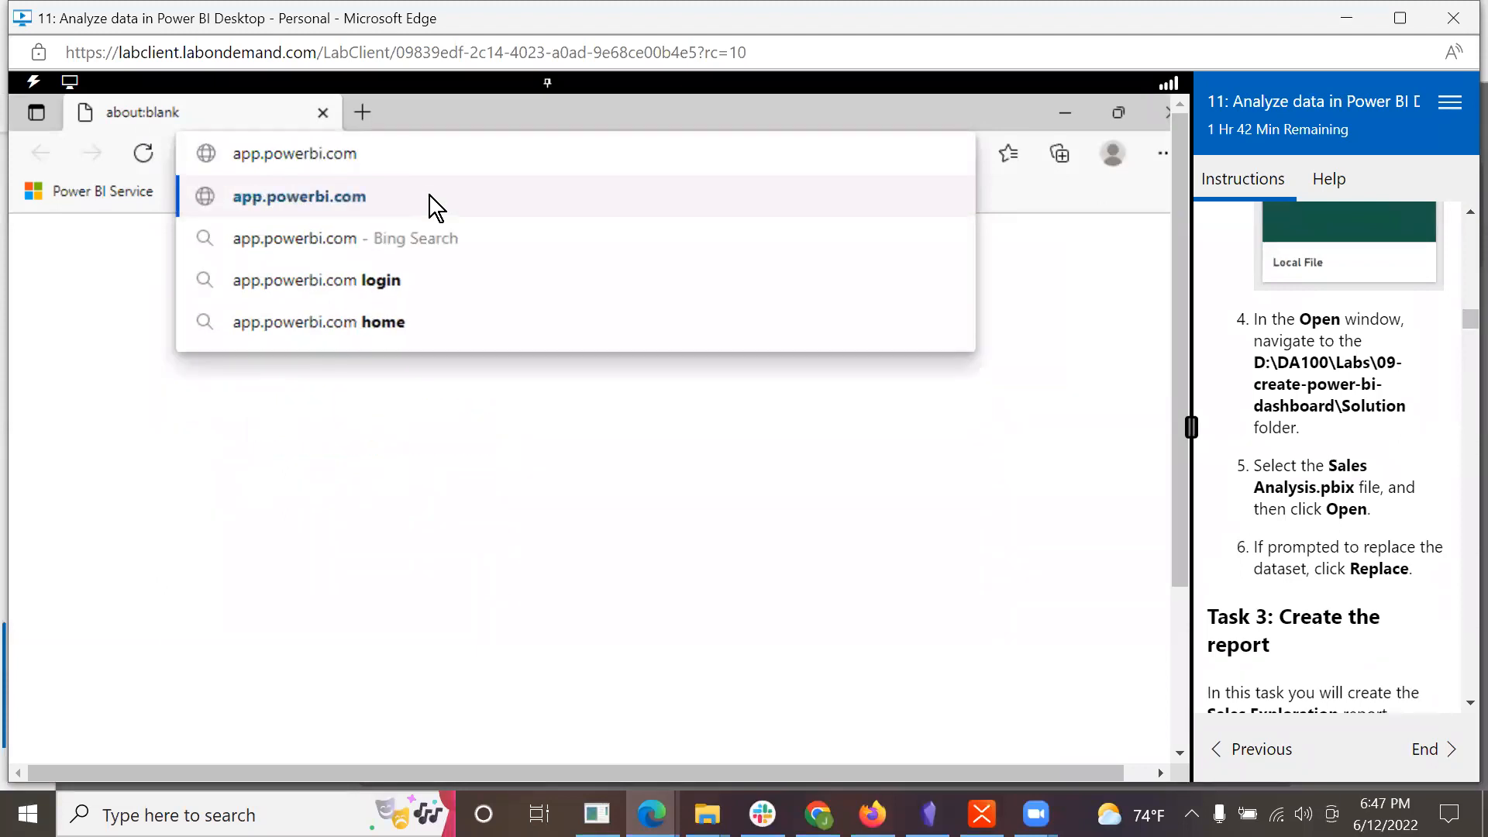
key("Return")
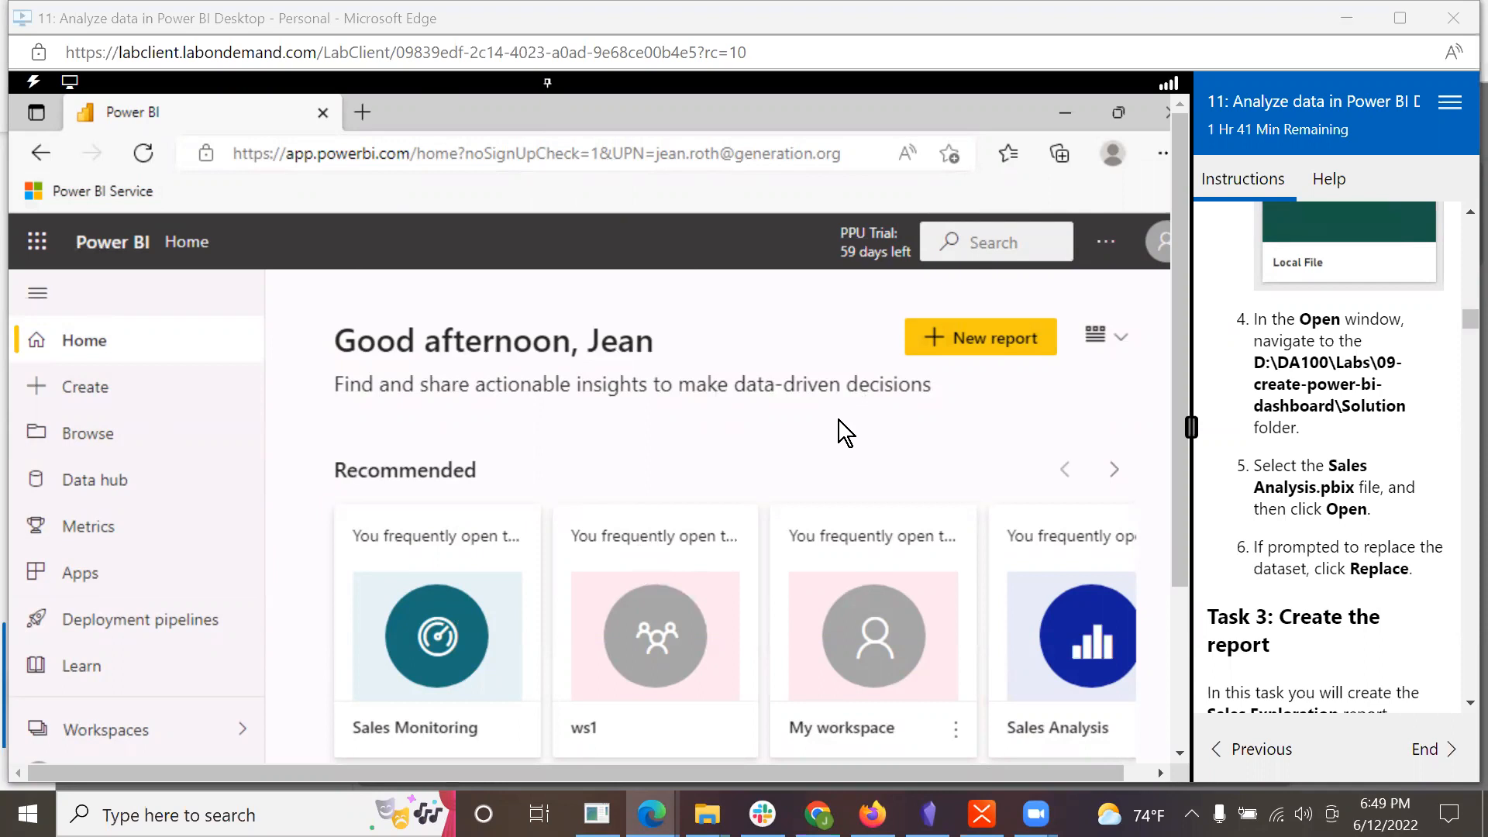
Step: Check the lab's step 8, then expand My workspace in the Power BI service navigation and open it
left_click_drag(1184, 364, 1185, 541)
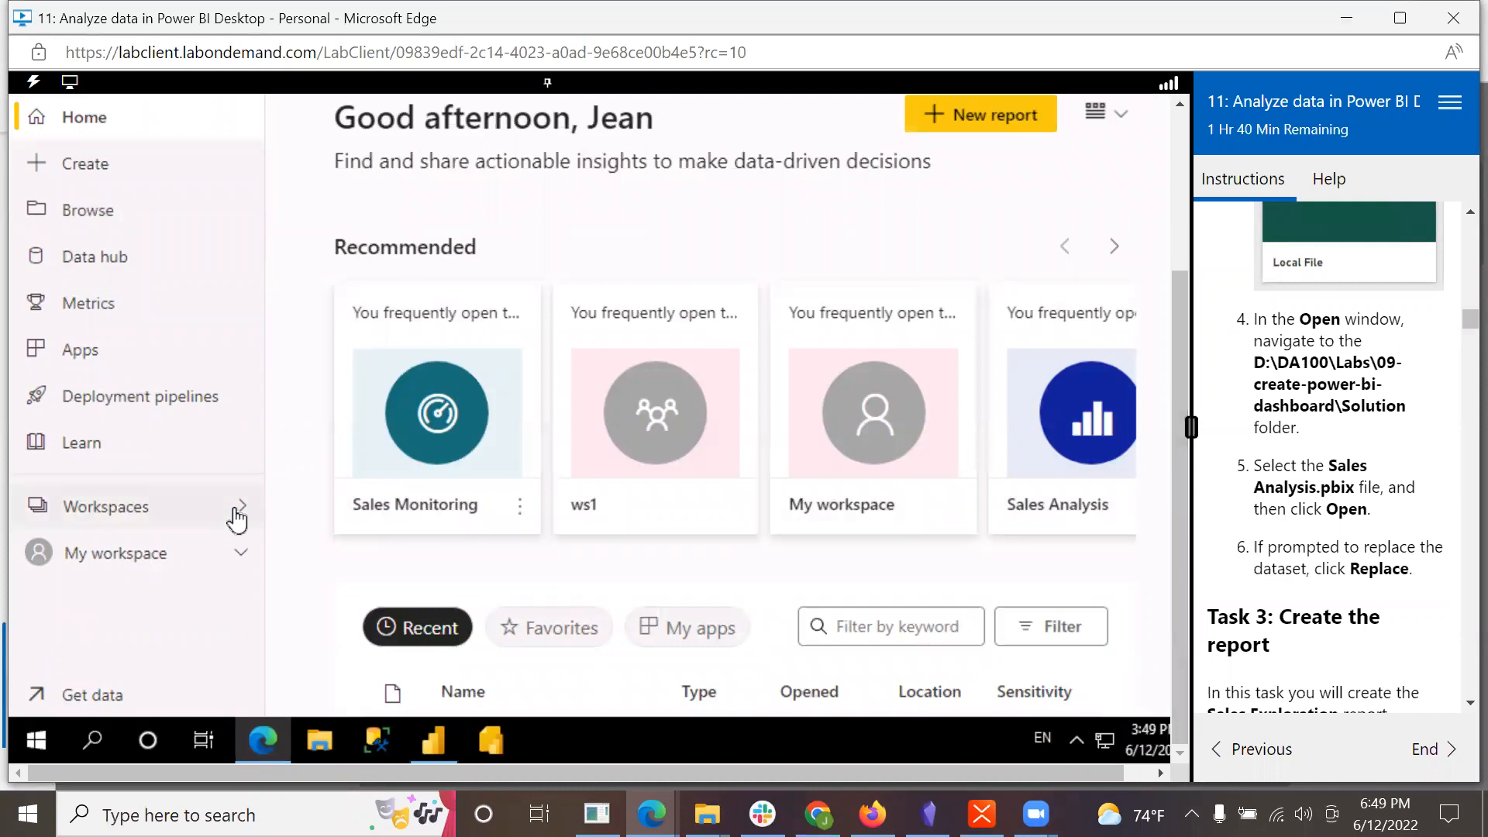
scroll(1329, 378, "up", 6)
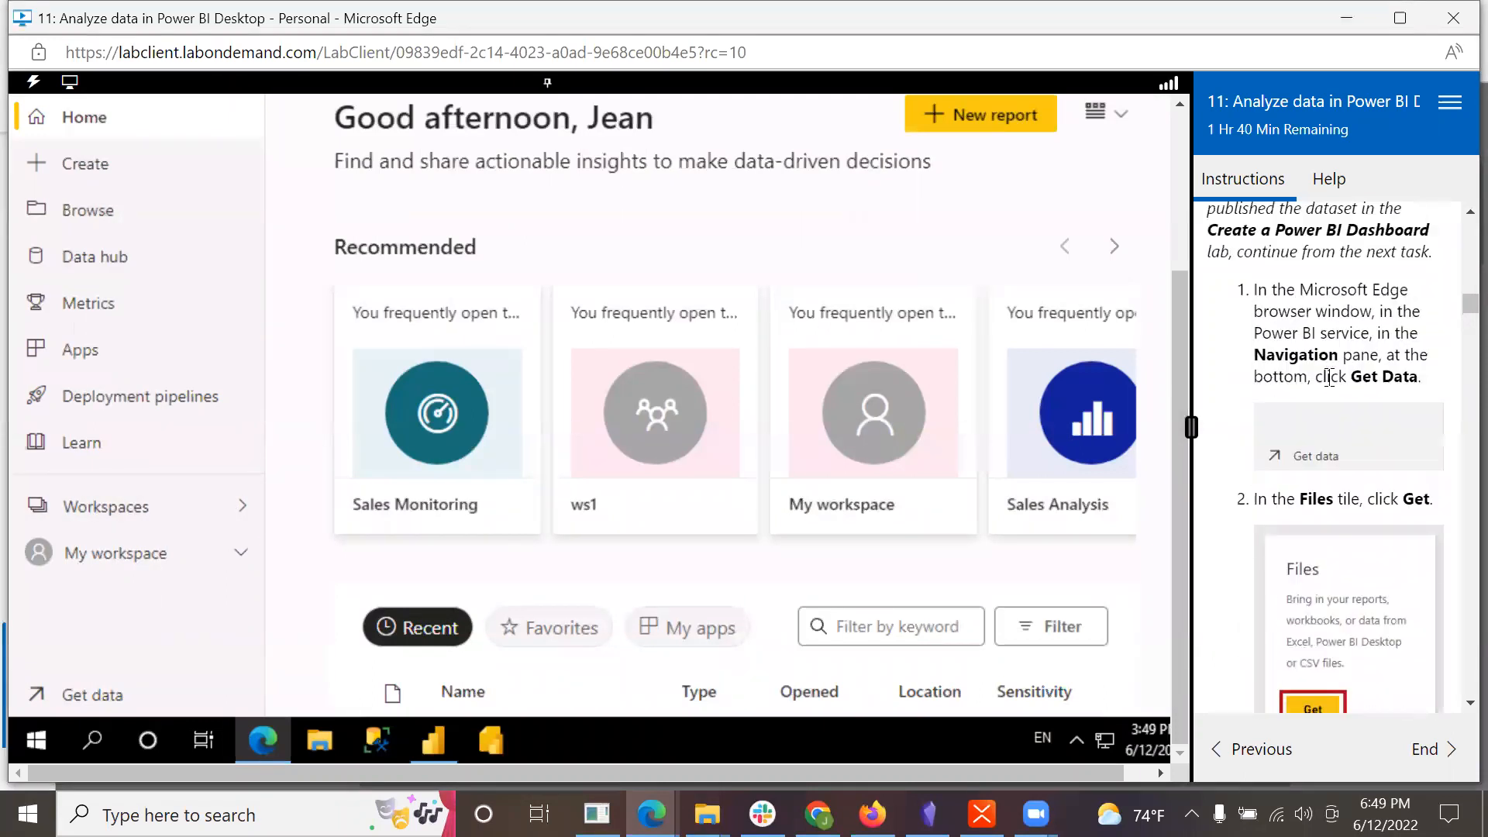
scroll(1330, 377, "up", 5)
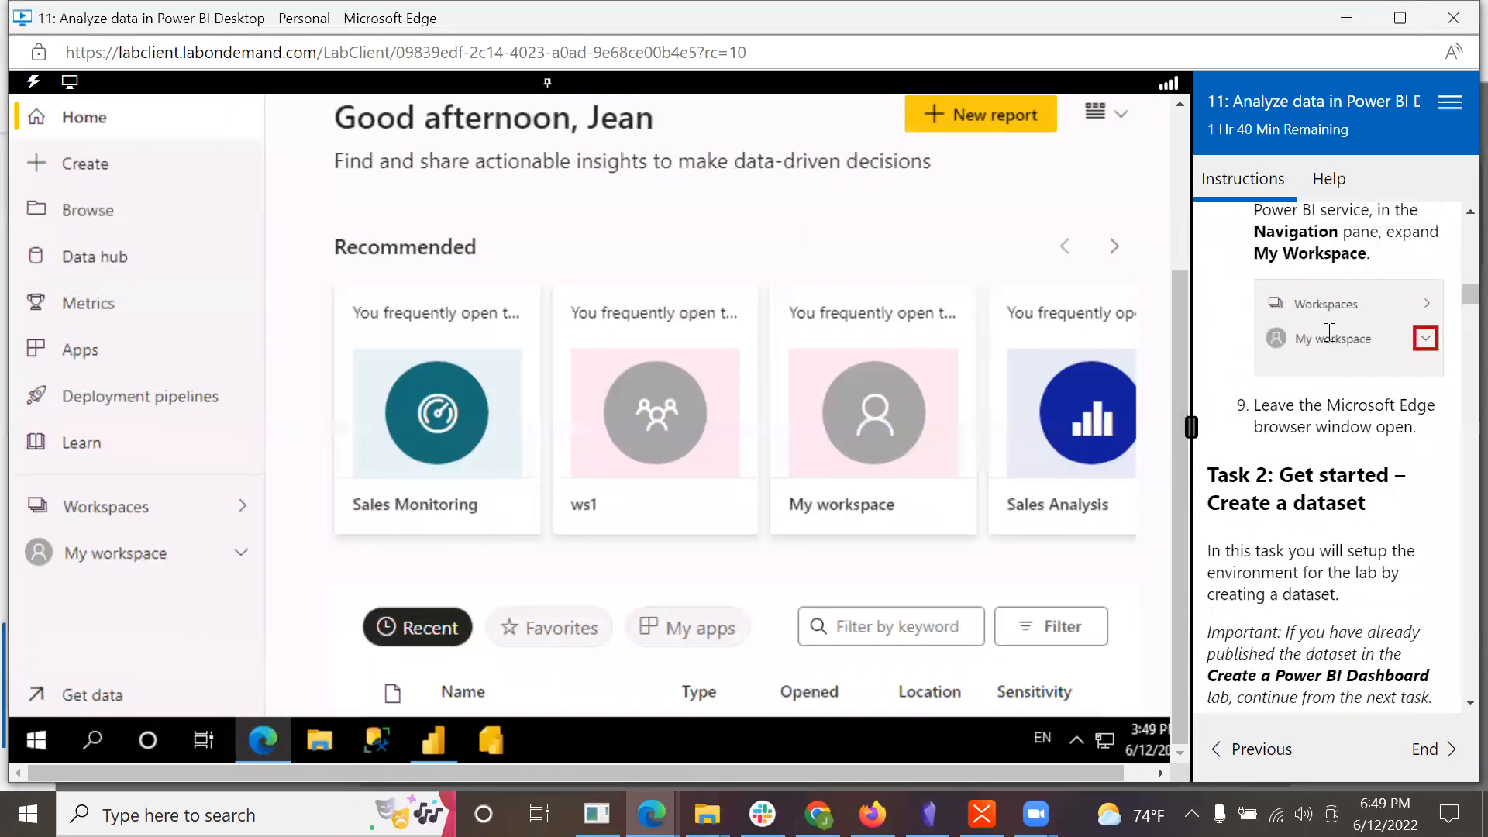
scroll(1329, 332, "up", 2)
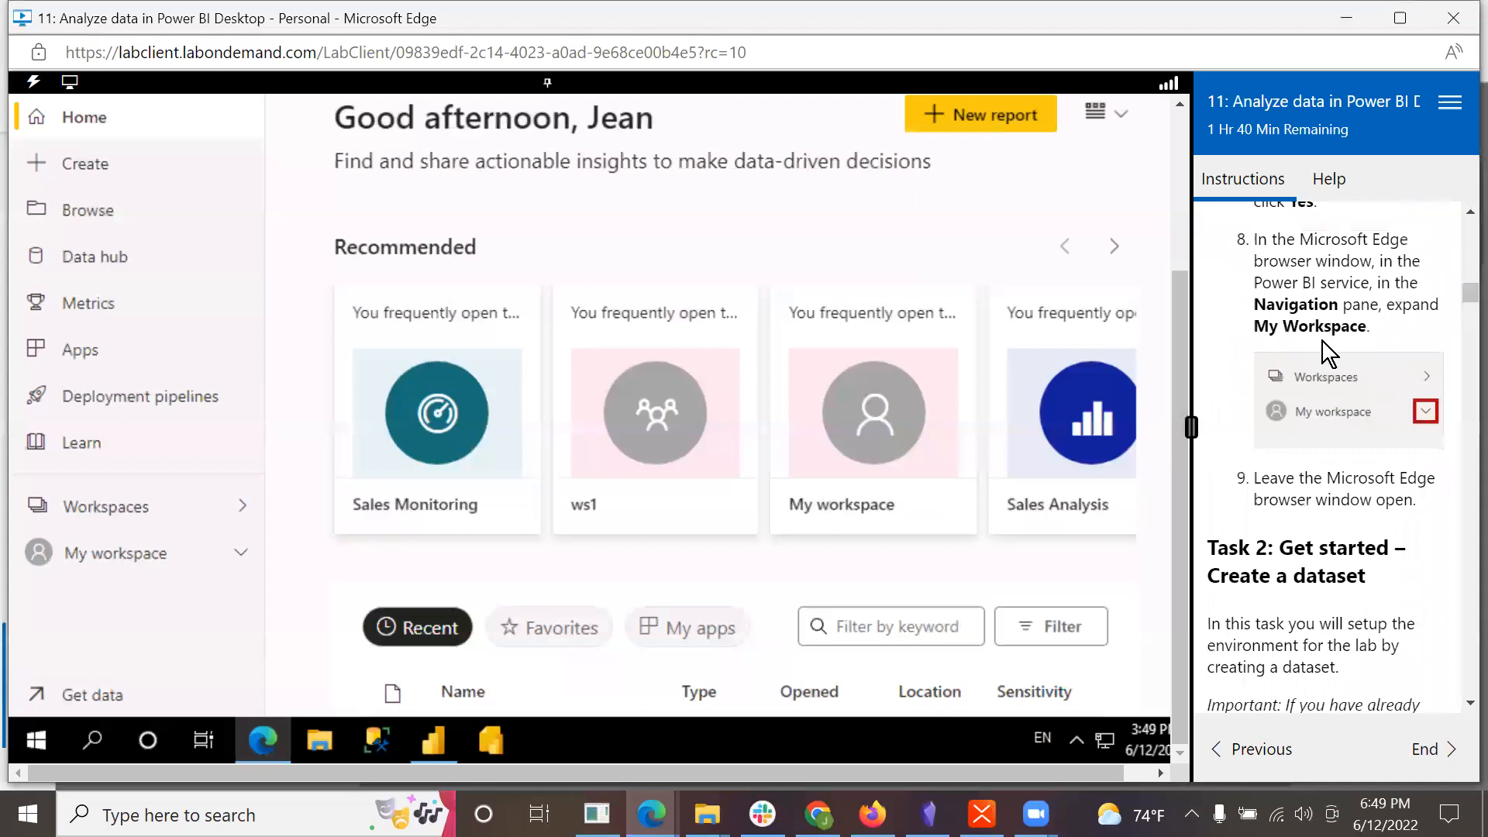
left_click(241, 560)
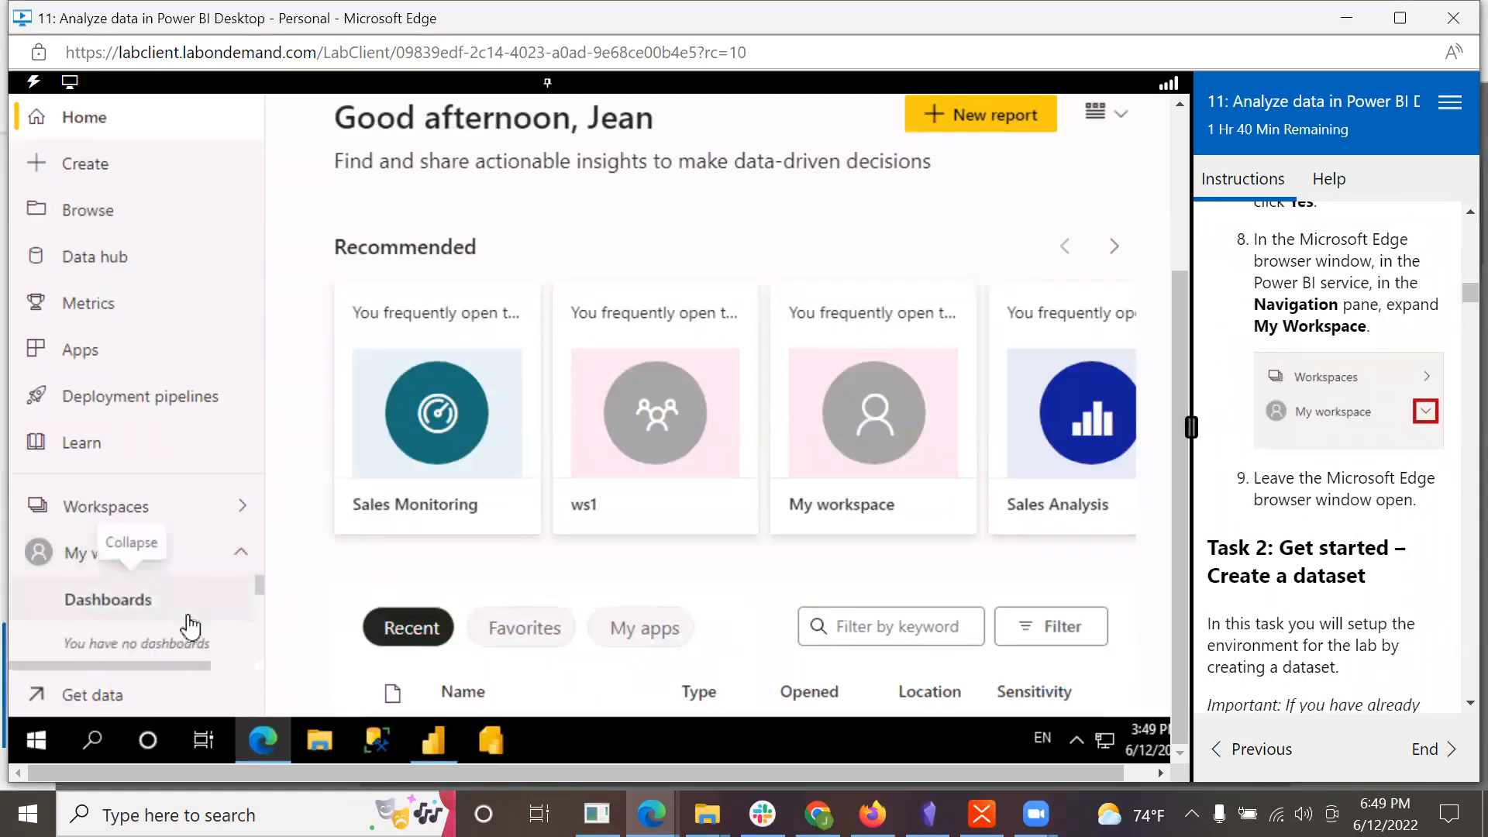
scroll(190, 626, "down", 1)
left_click(93, 558)
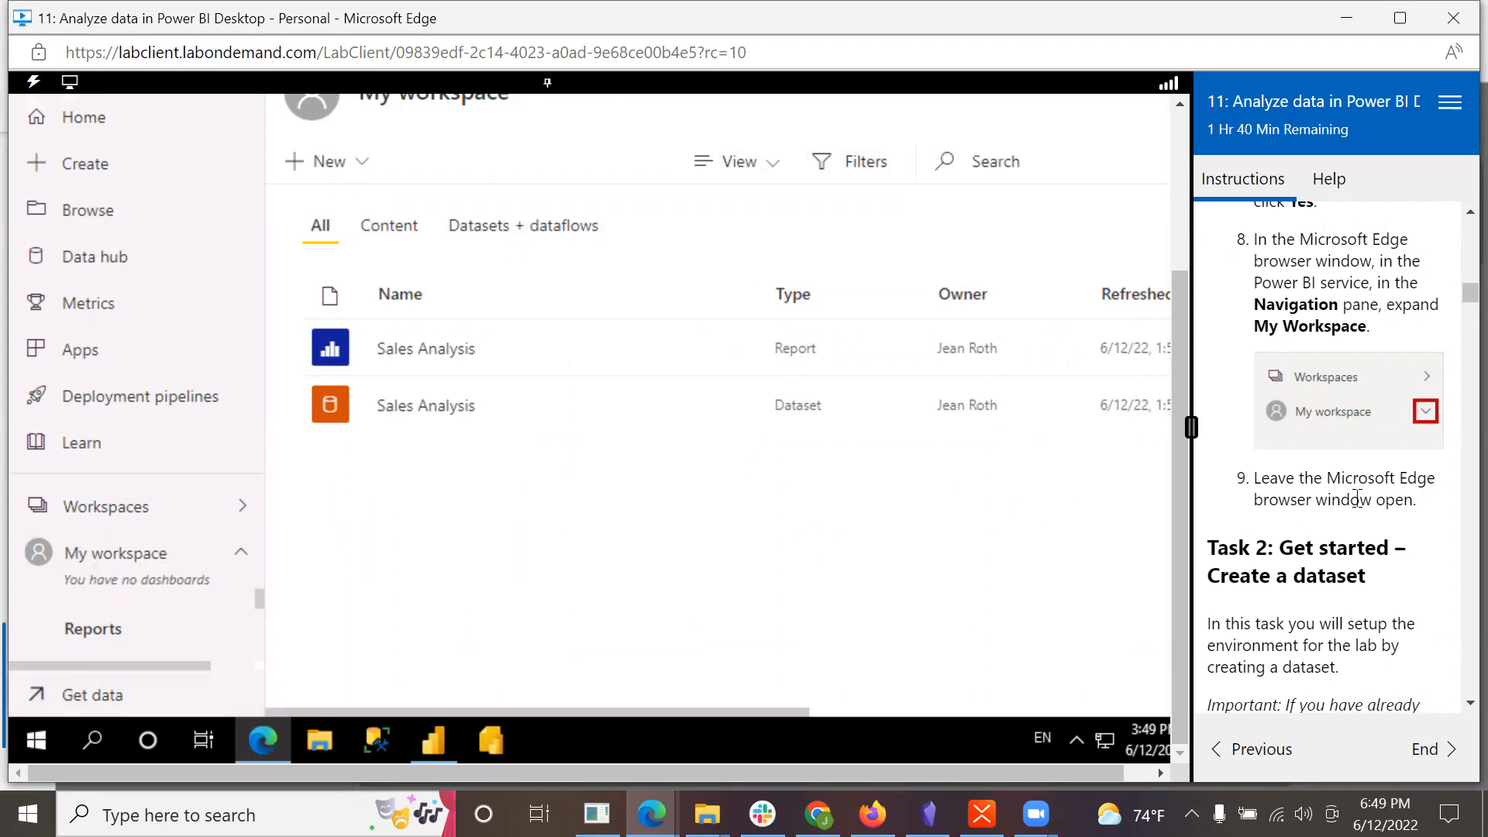
Step: Read the lab's Task 2 instructions for creating the dataset, from Get Data to the Local File step
scroll(1380, 543, "down", 3)
scroll(1380, 542, "down", 3)
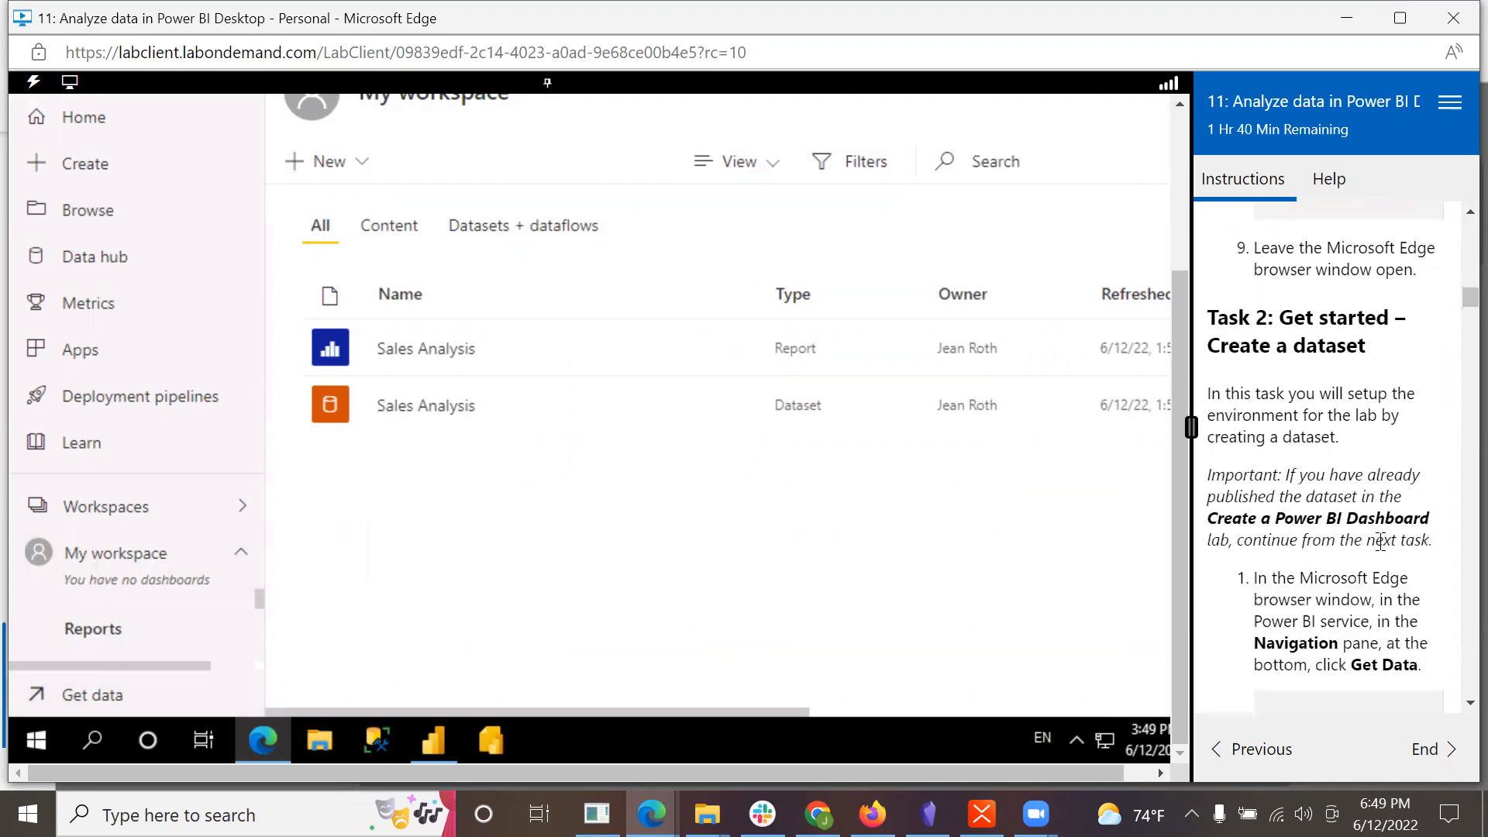
scroll(1380, 542, "down", 2)
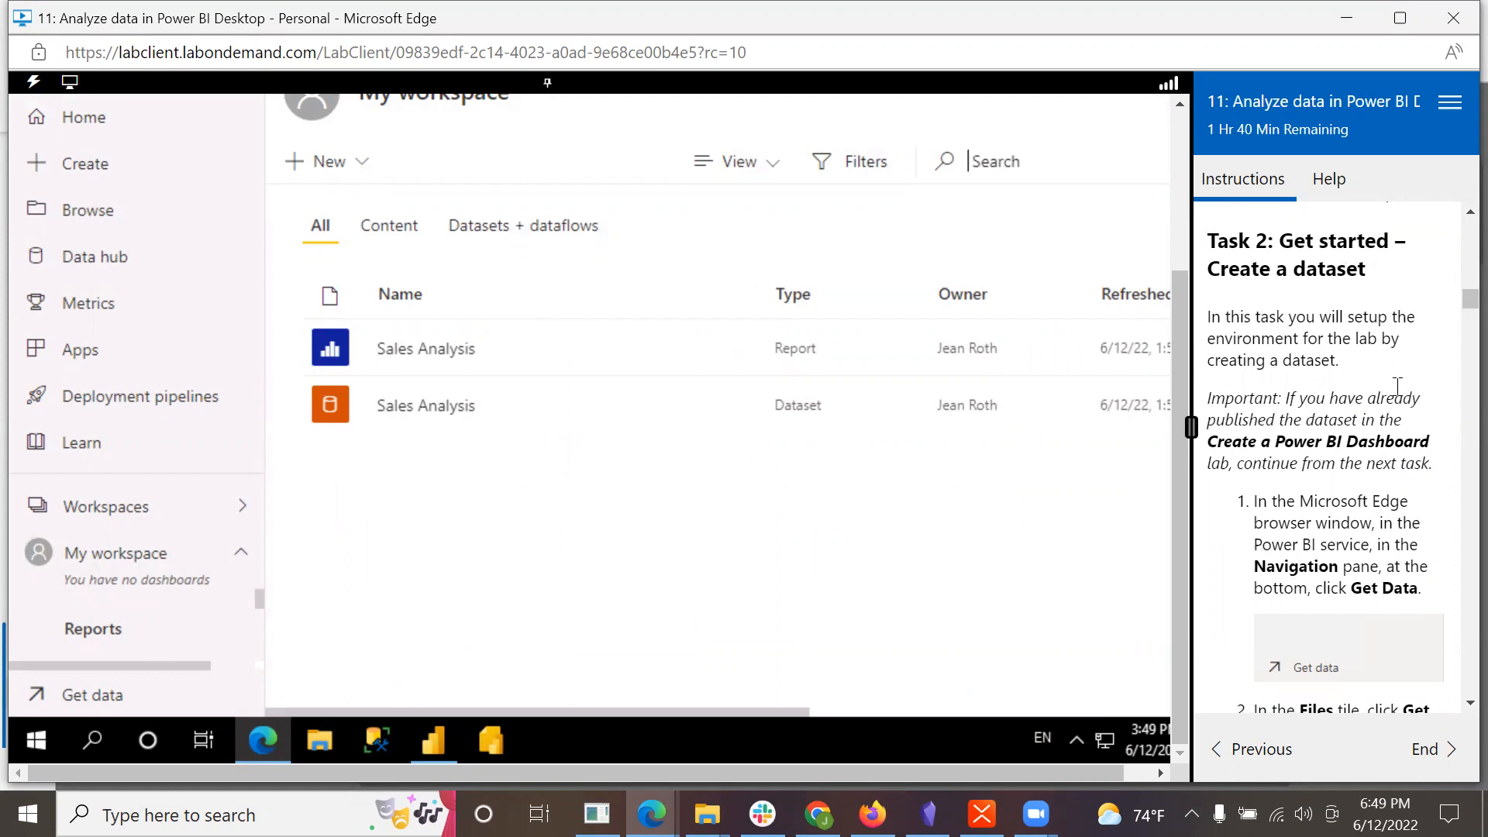
scroll(1398, 395, "down", 1)
scroll(1397, 394, "down", 1)
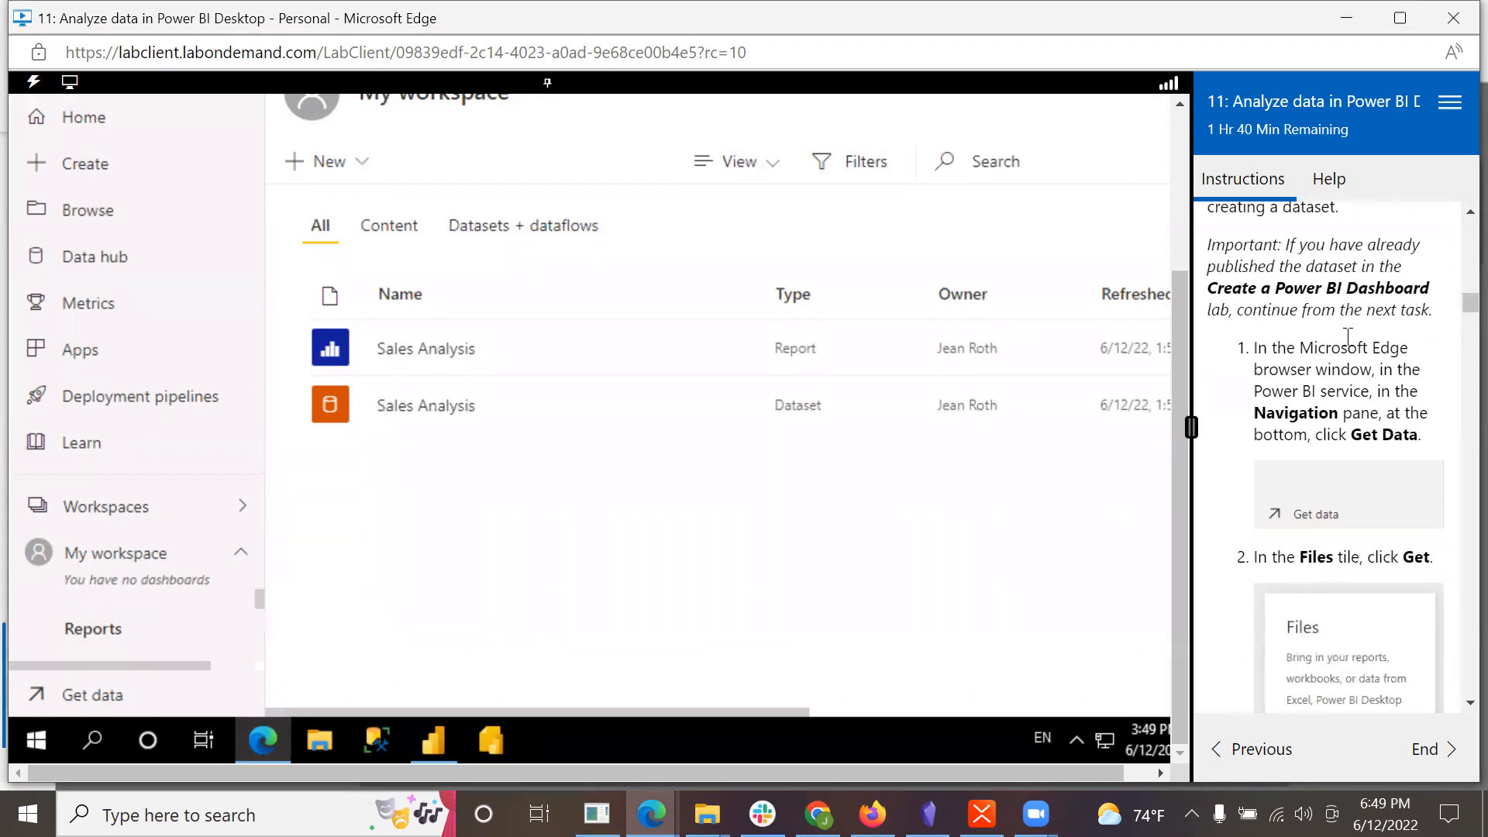
scroll(1381, 348, "down", 1)
scroll(1381, 348, "down", 1)
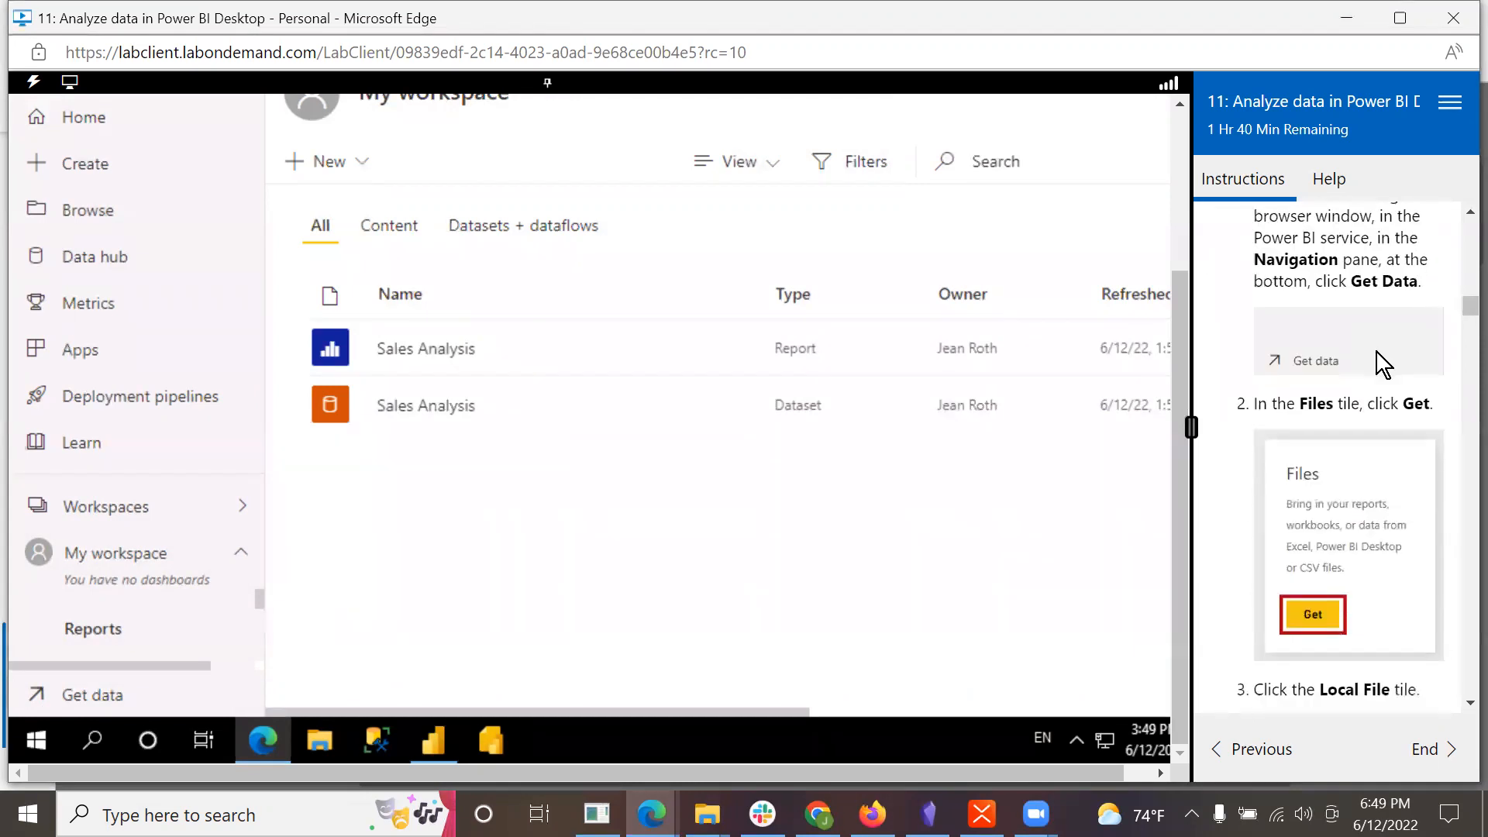
scroll(1377, 352, "up", 1)
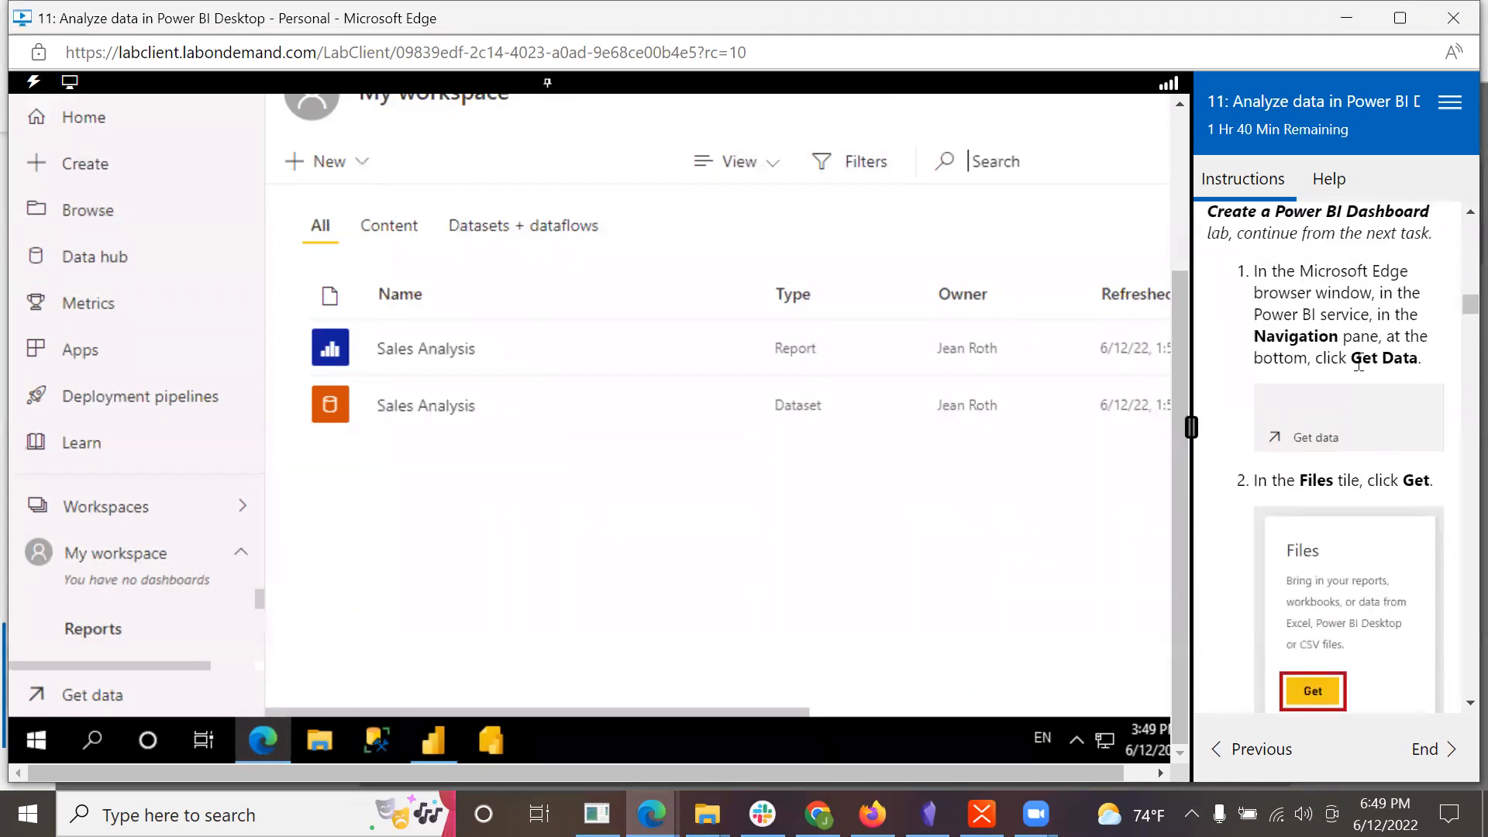
Step: Start getting data from Files in the Power BI service, with Local File as the source
left_click(35, 702)
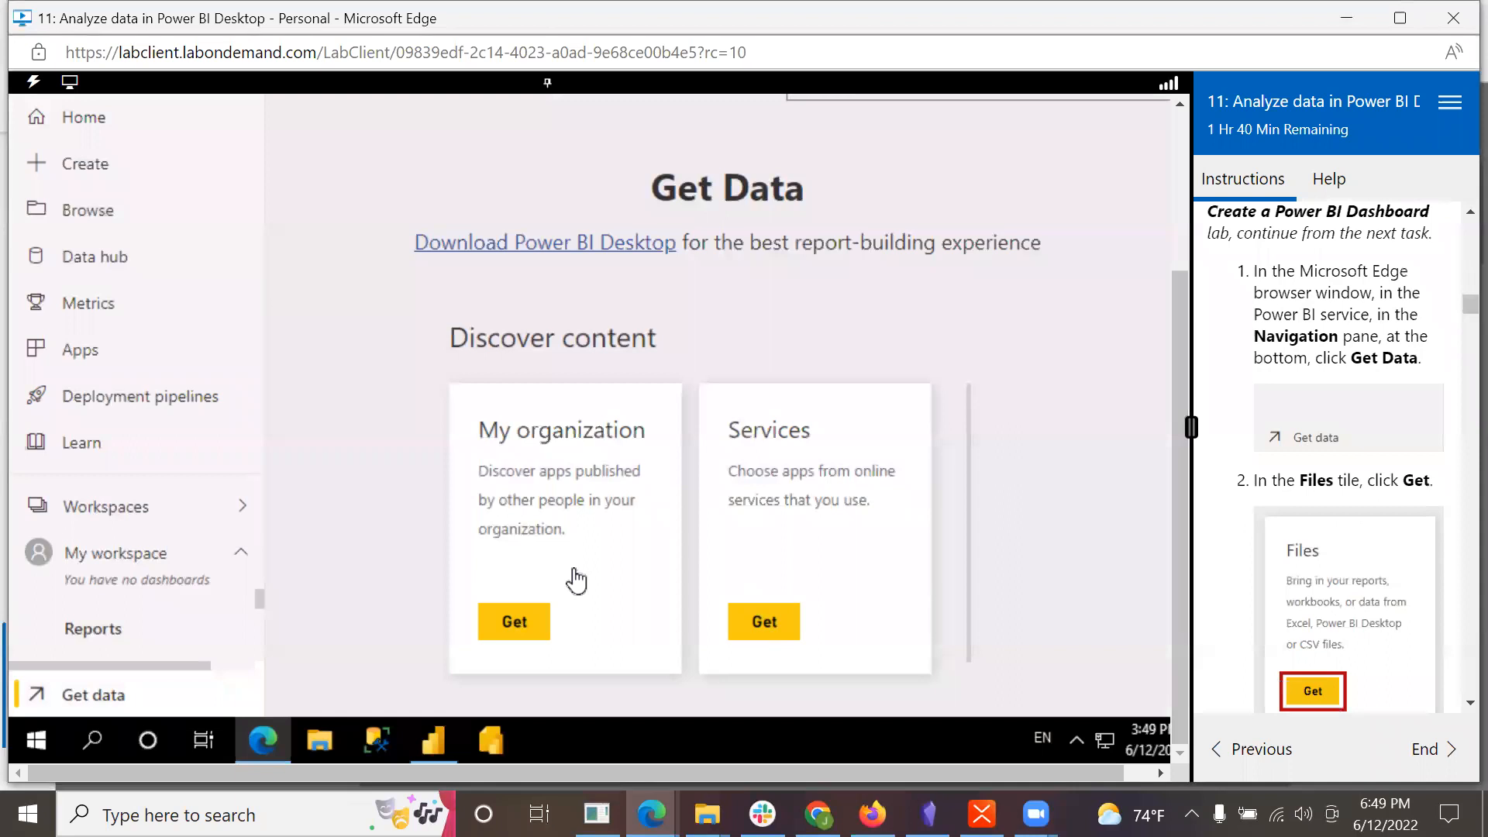
scroll(938, 512, "down", 5)
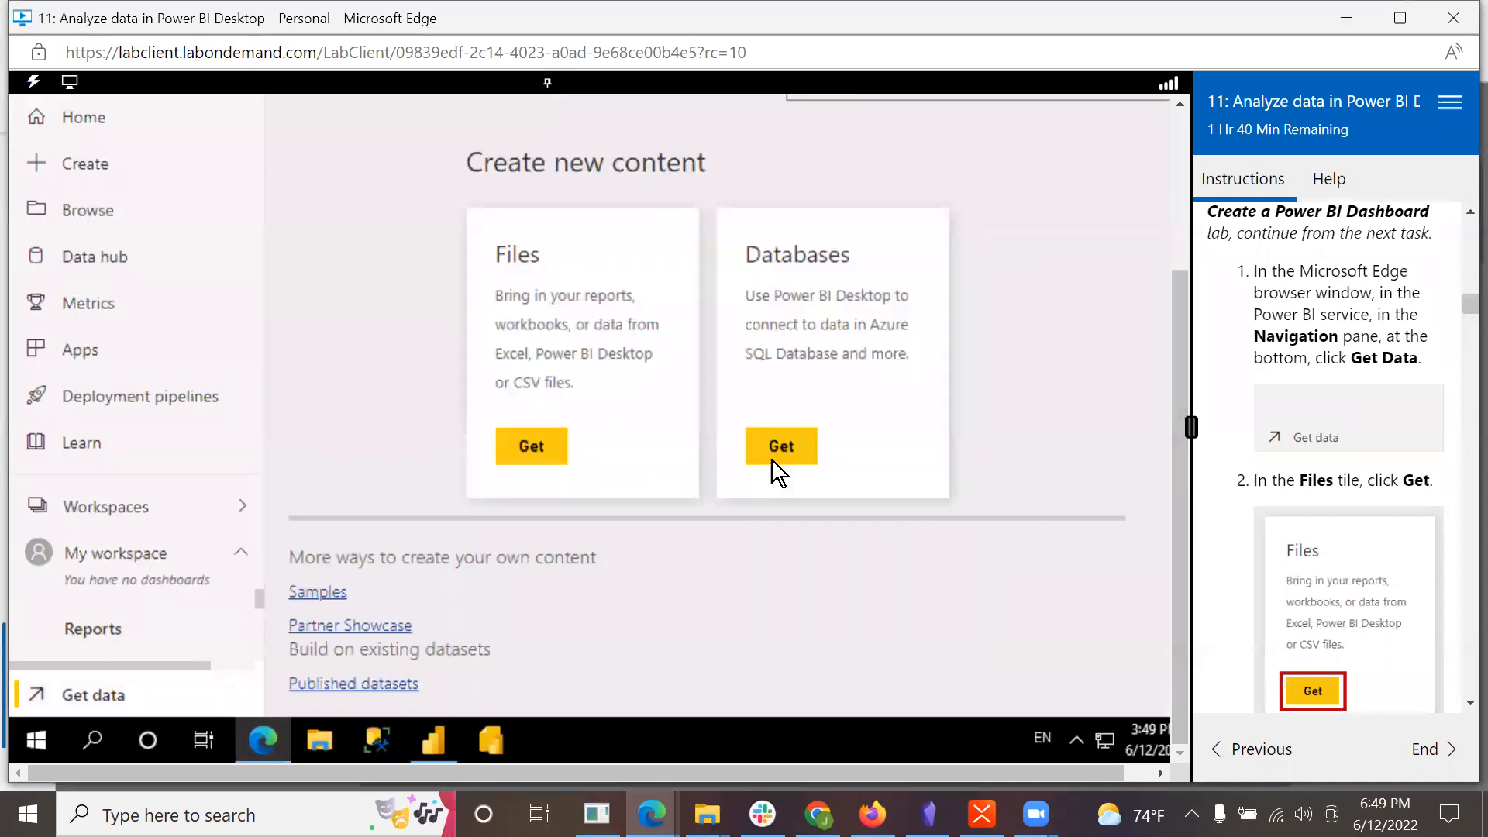
left_click(528, 451)
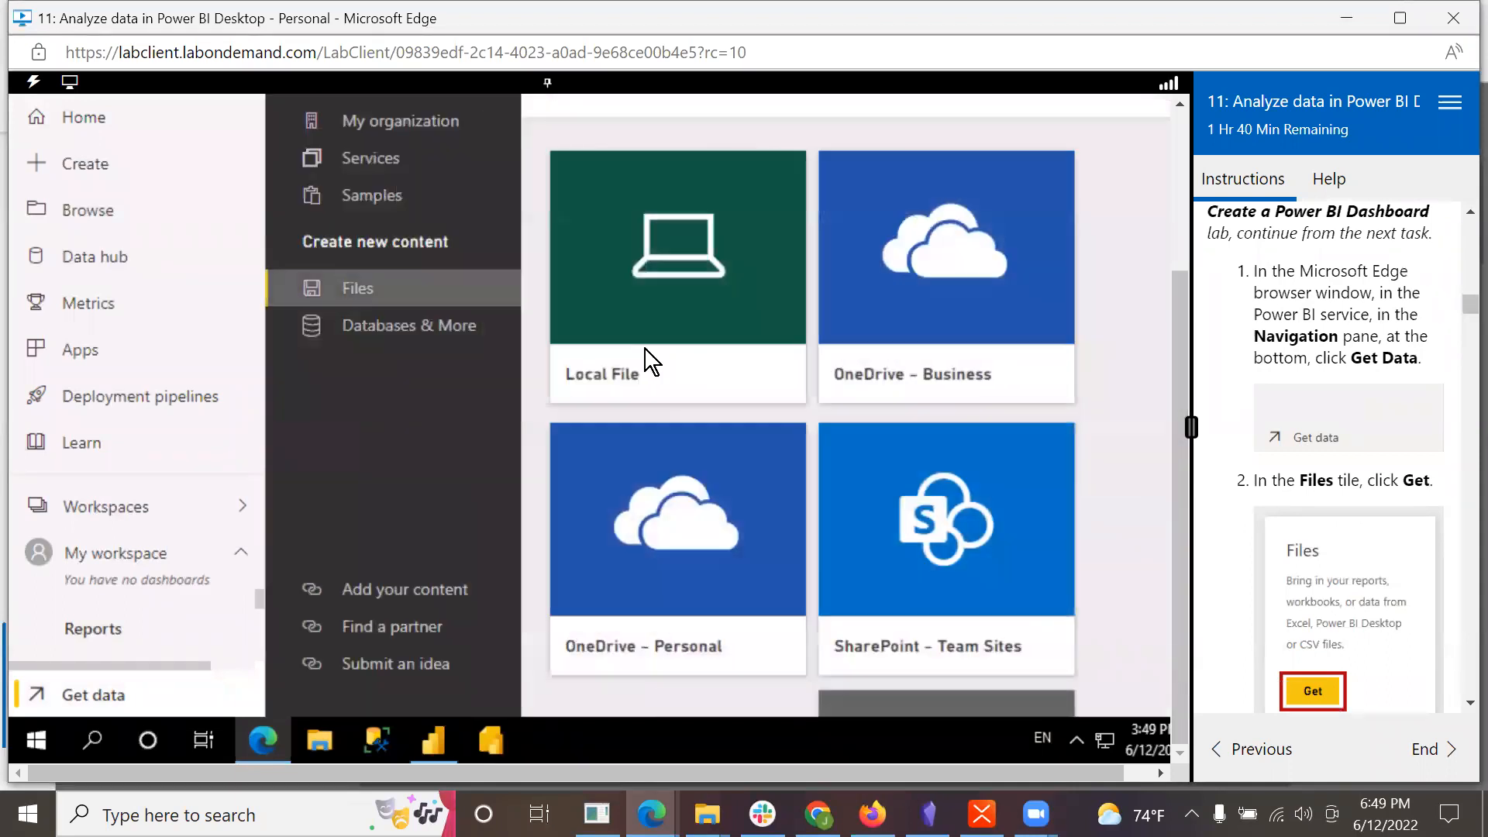
left_click(677, 393)
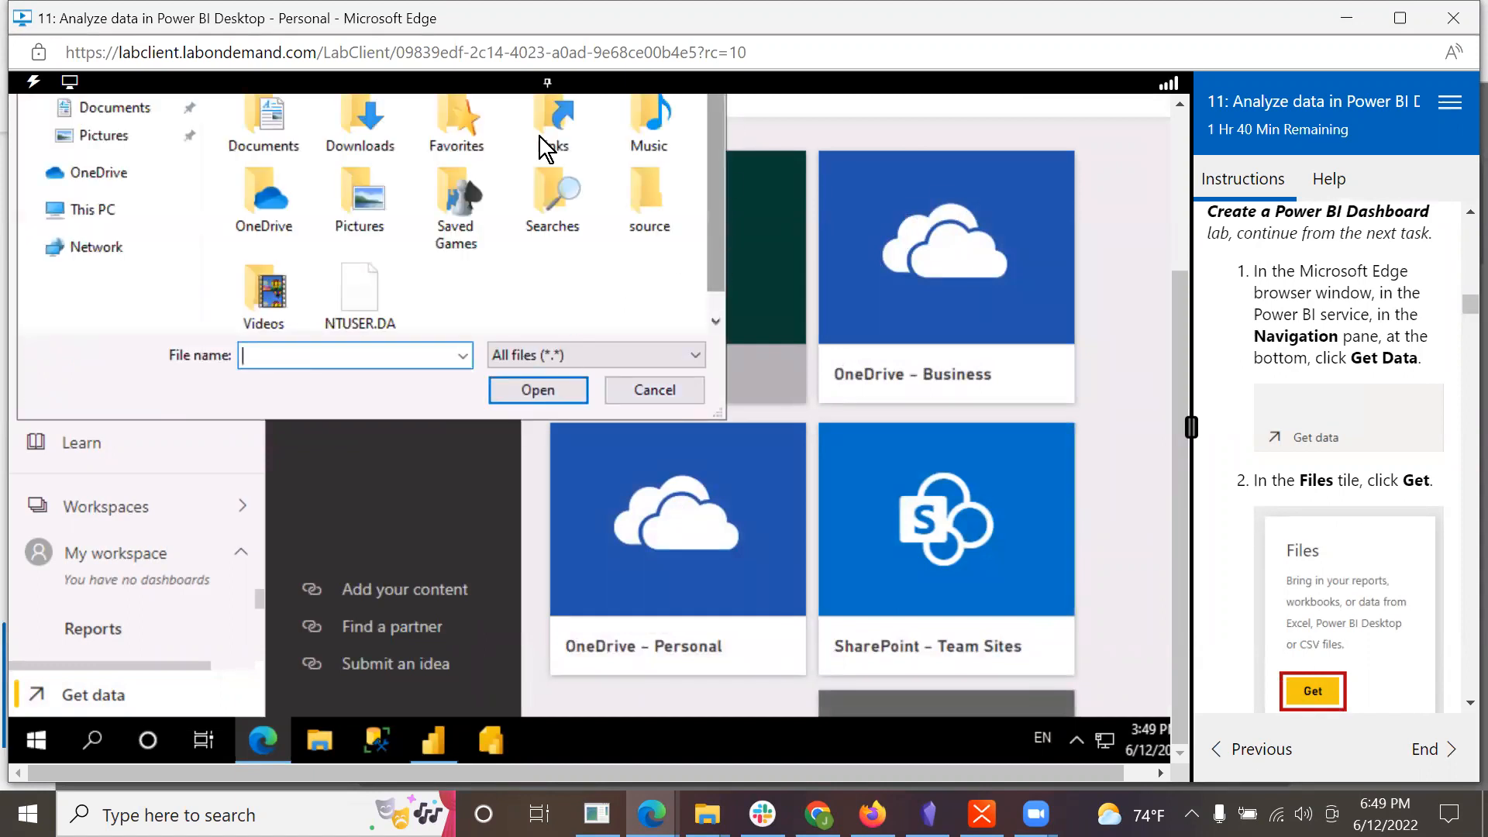
Step: Browse to the D:\DA100\Labs\09-create-power-bi-dashboard\Solution folder, checking the path in the lab's step 4
left_click(31, 214)
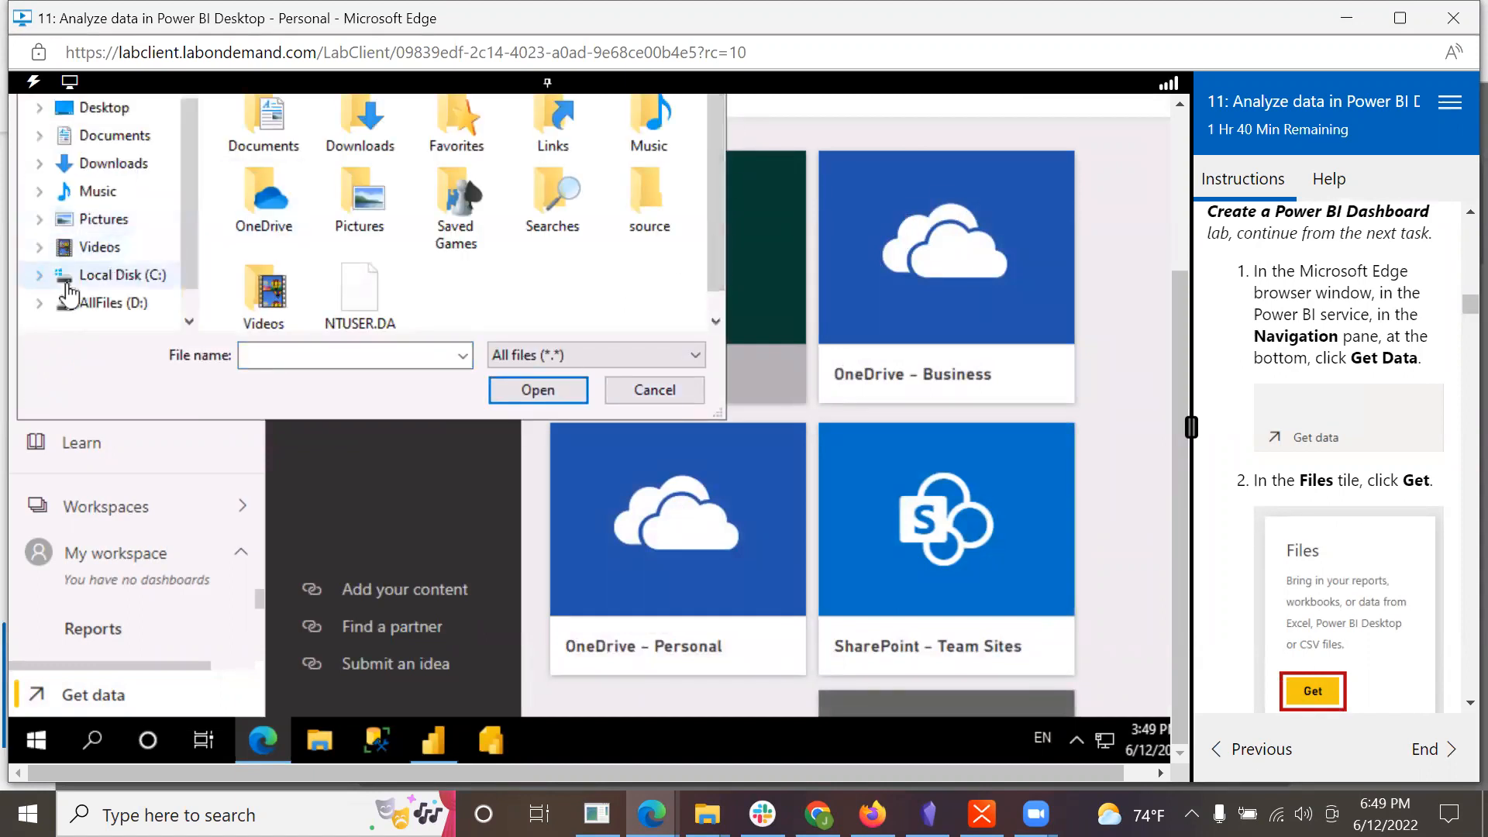
left_click(40, 304)
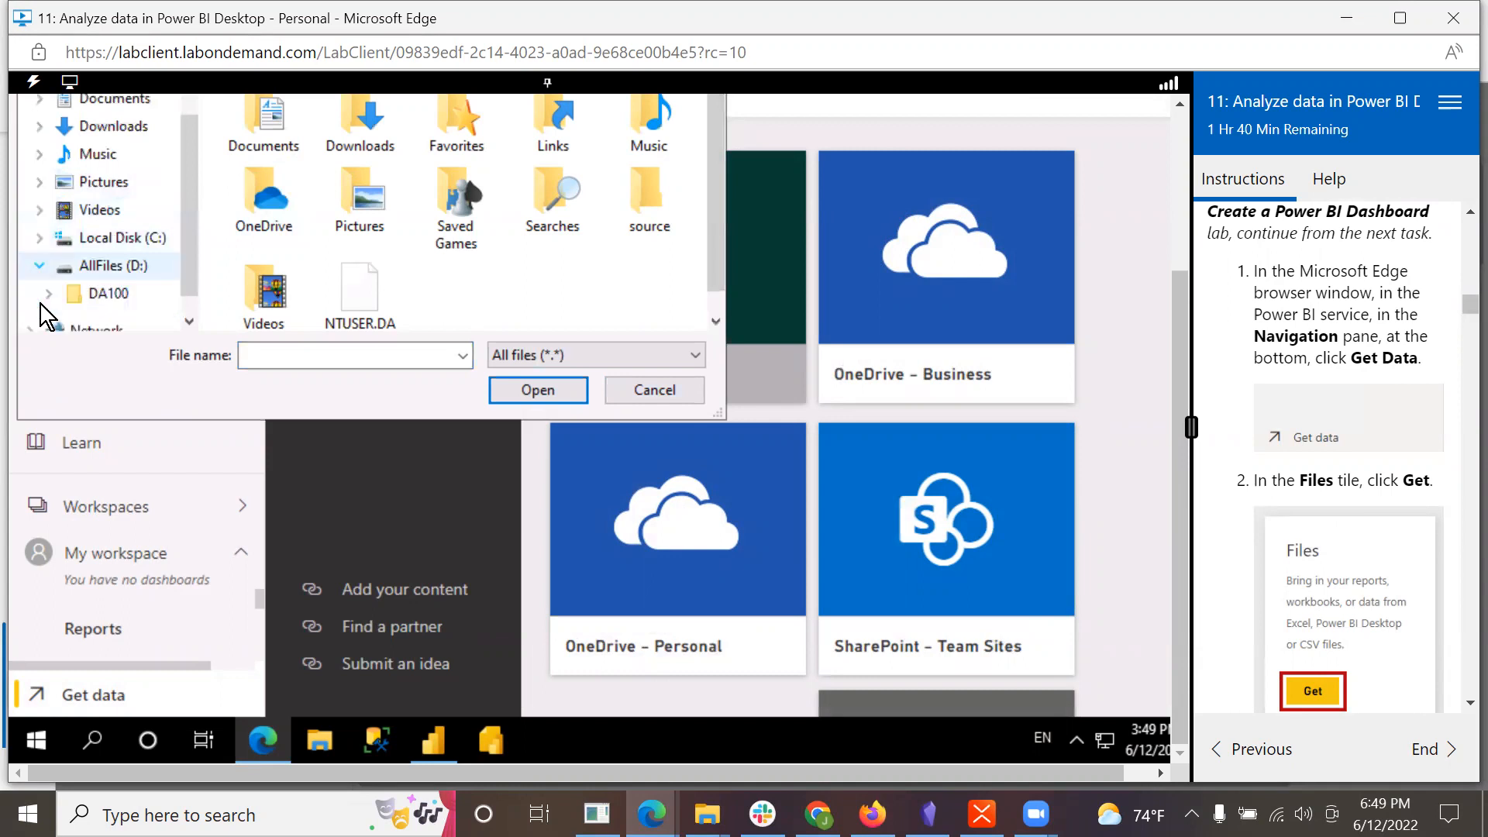
left_click(97, 295)
scroll(1395, 459, "down", 5)
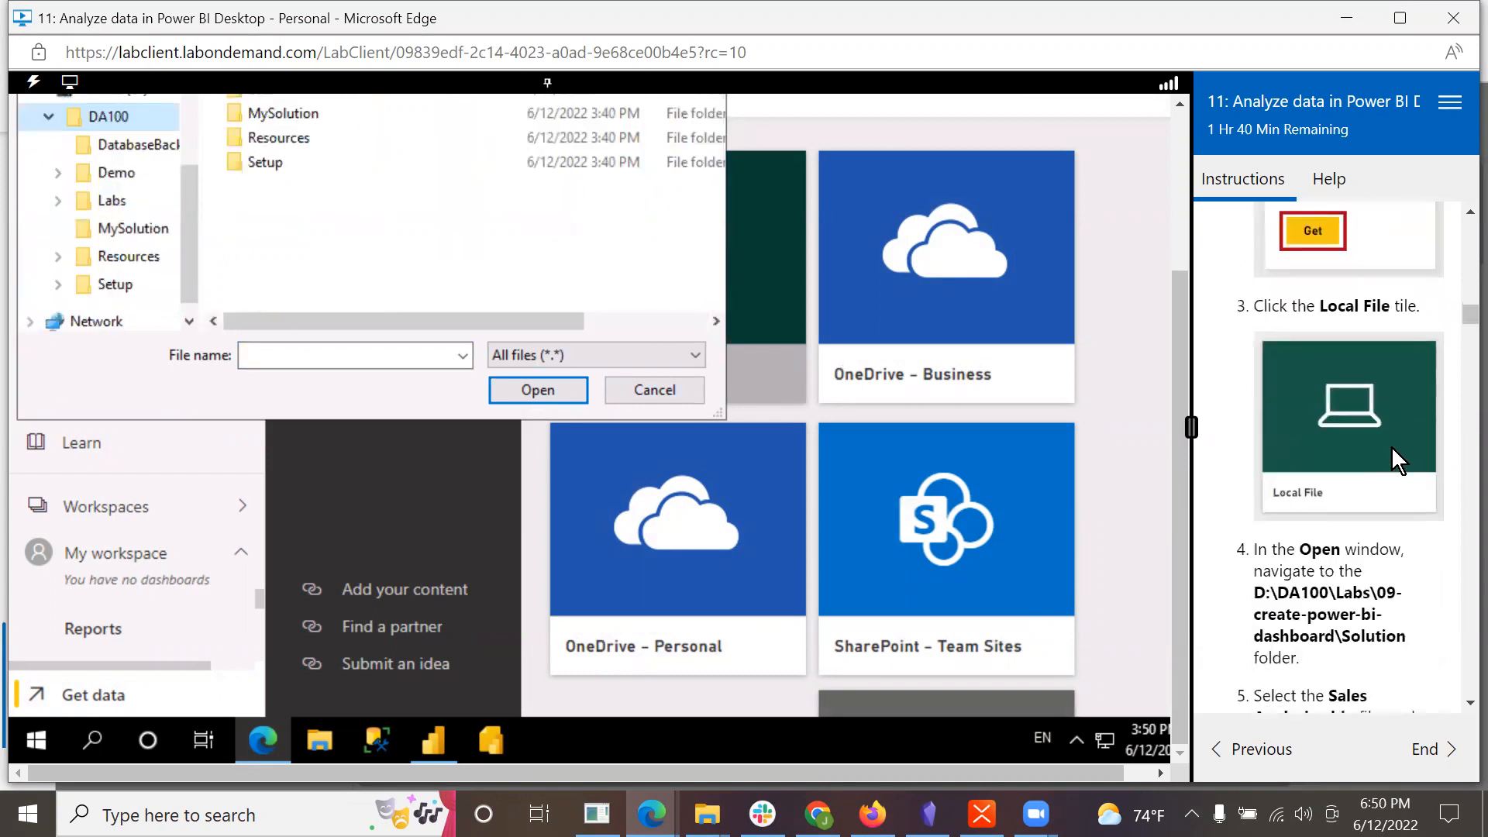
scroll(1393, 449, "down", 2)
scroll(1393, 449, "down", 1)
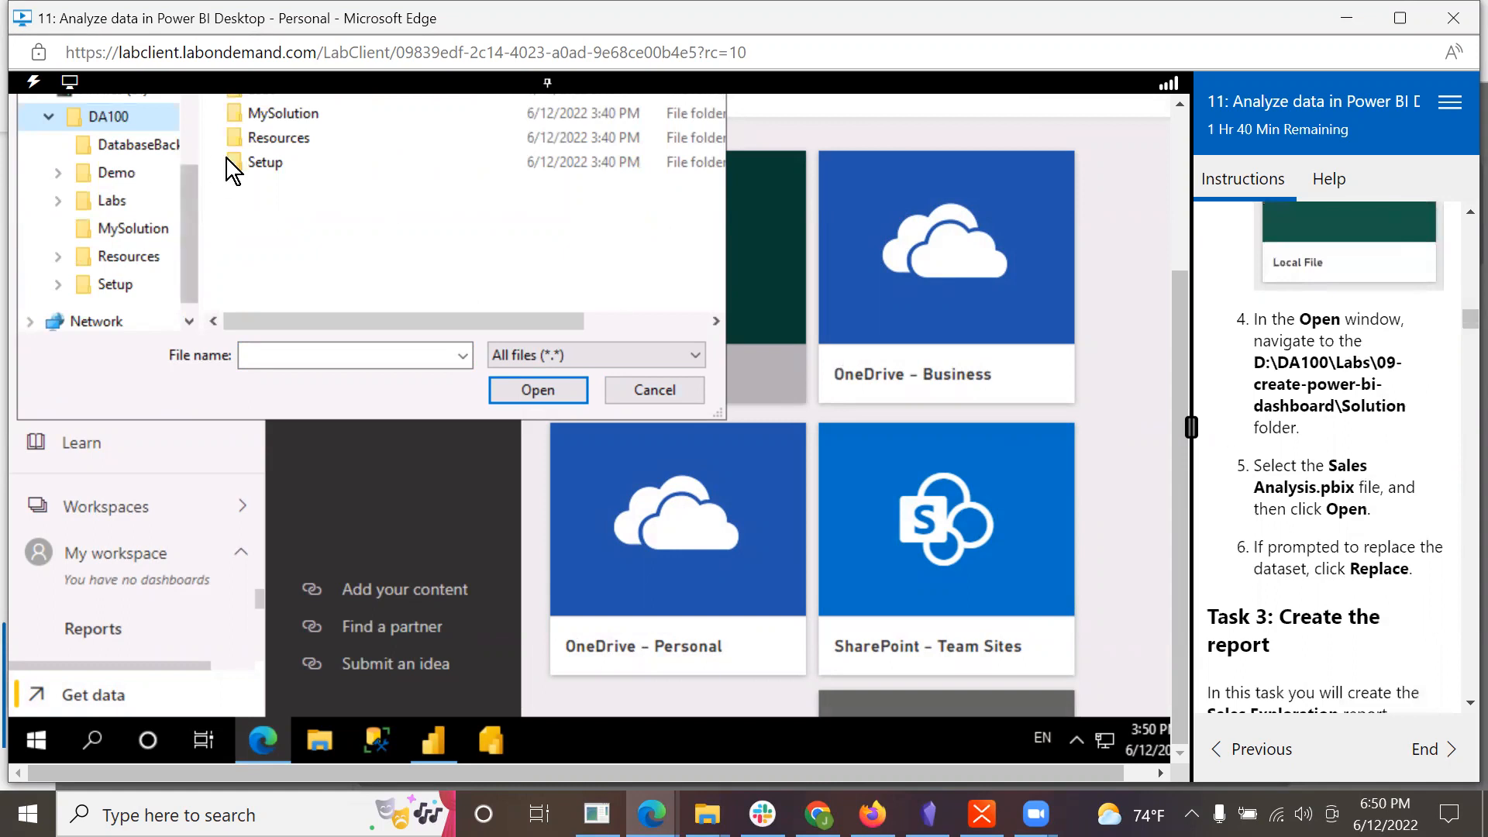
left_click(117, 203)
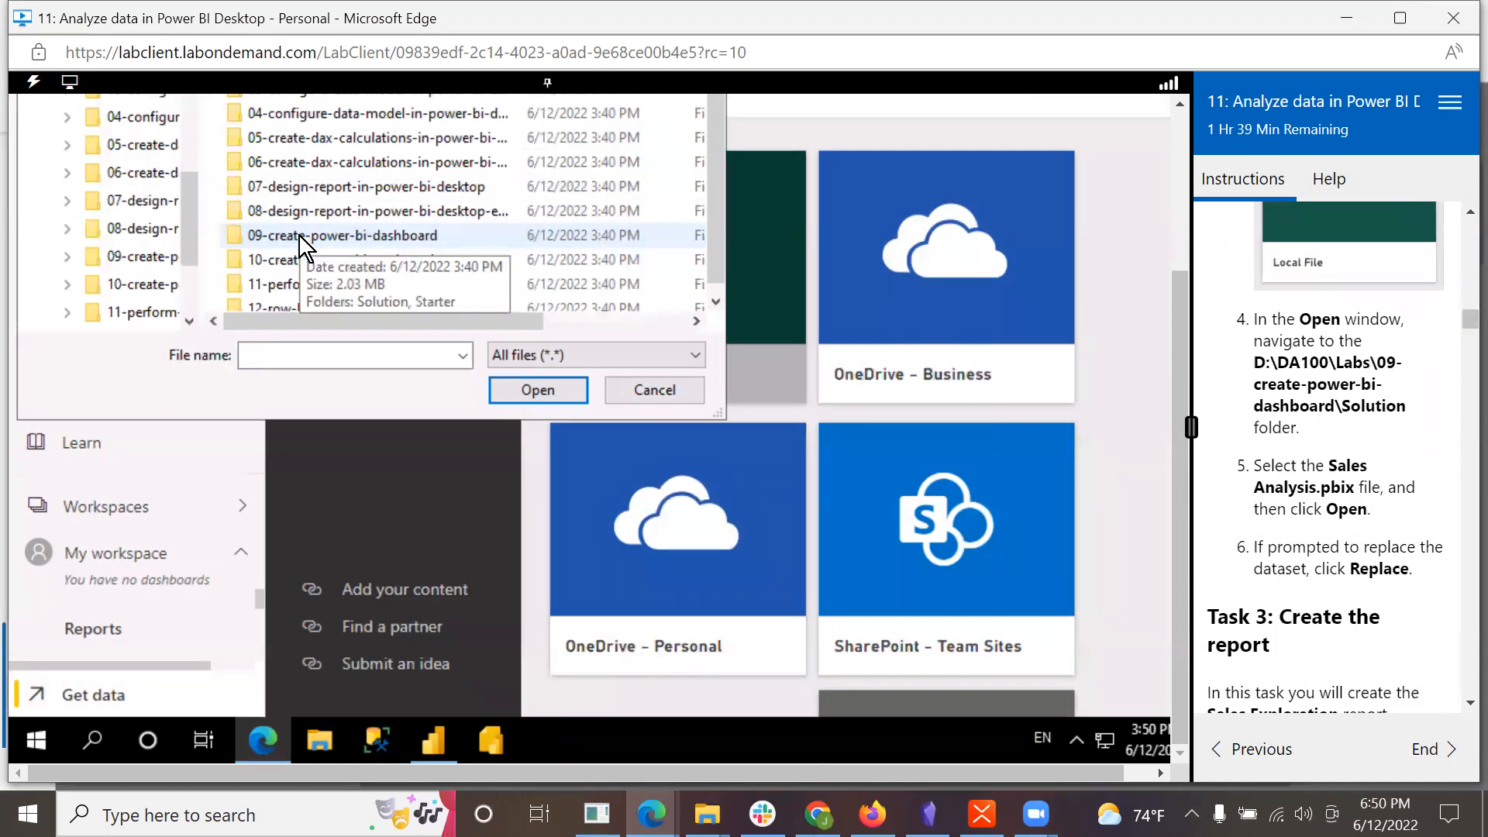
double_click(299, 235)
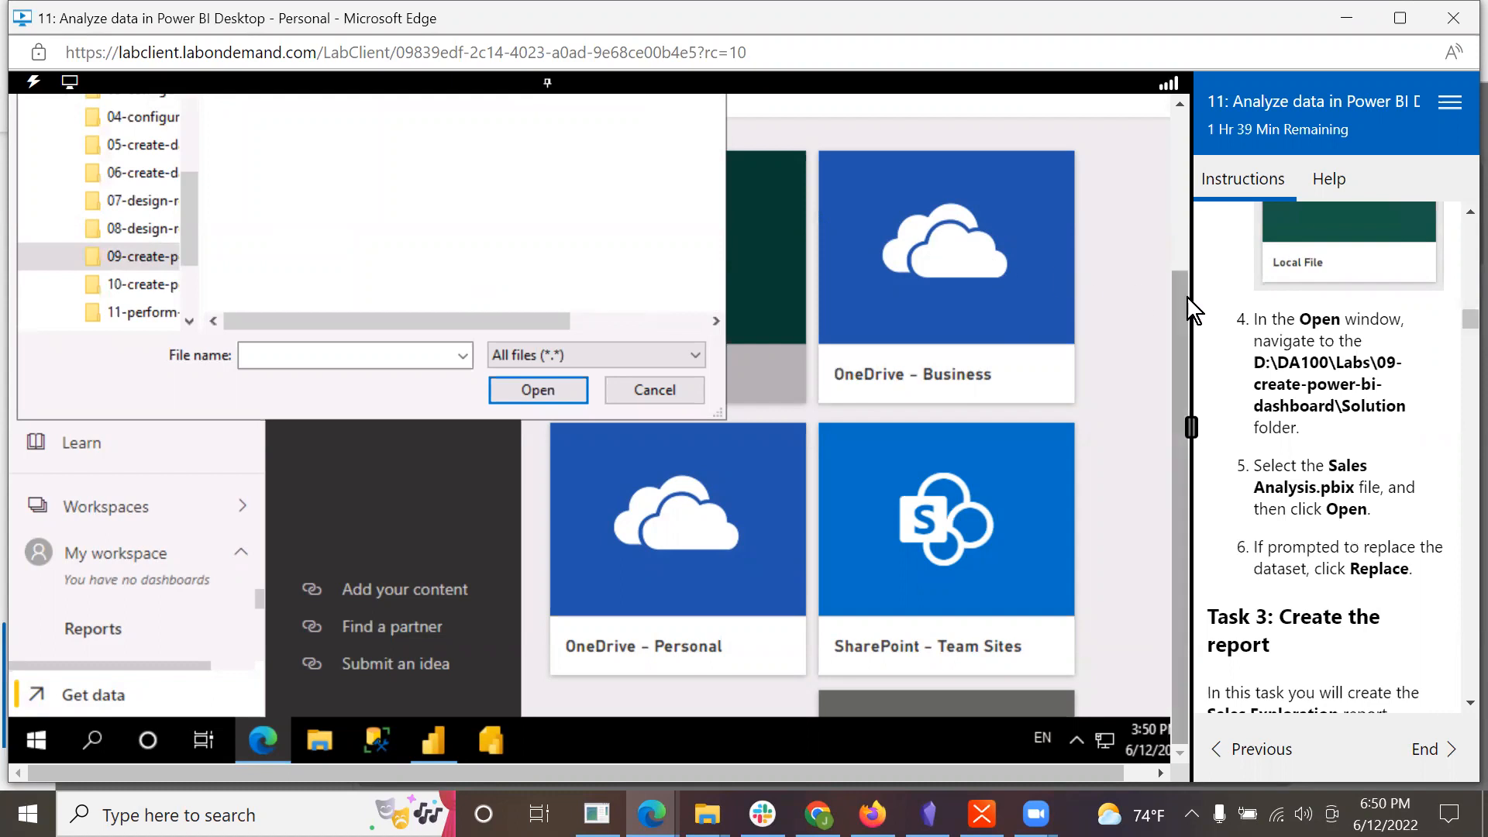
left_click_drag(1180, 291, 1188, 184)
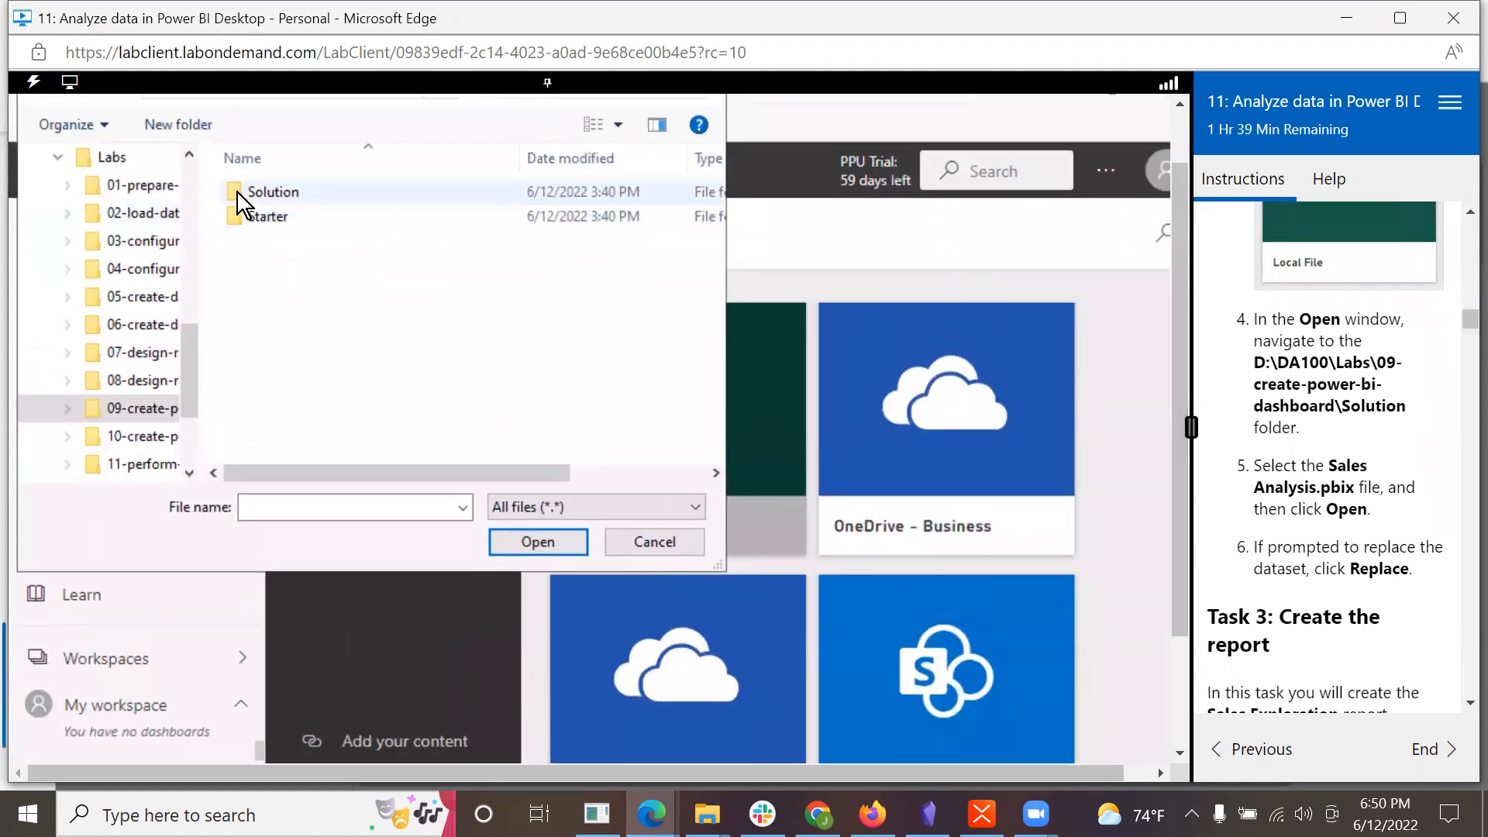
double_click(241, 187)
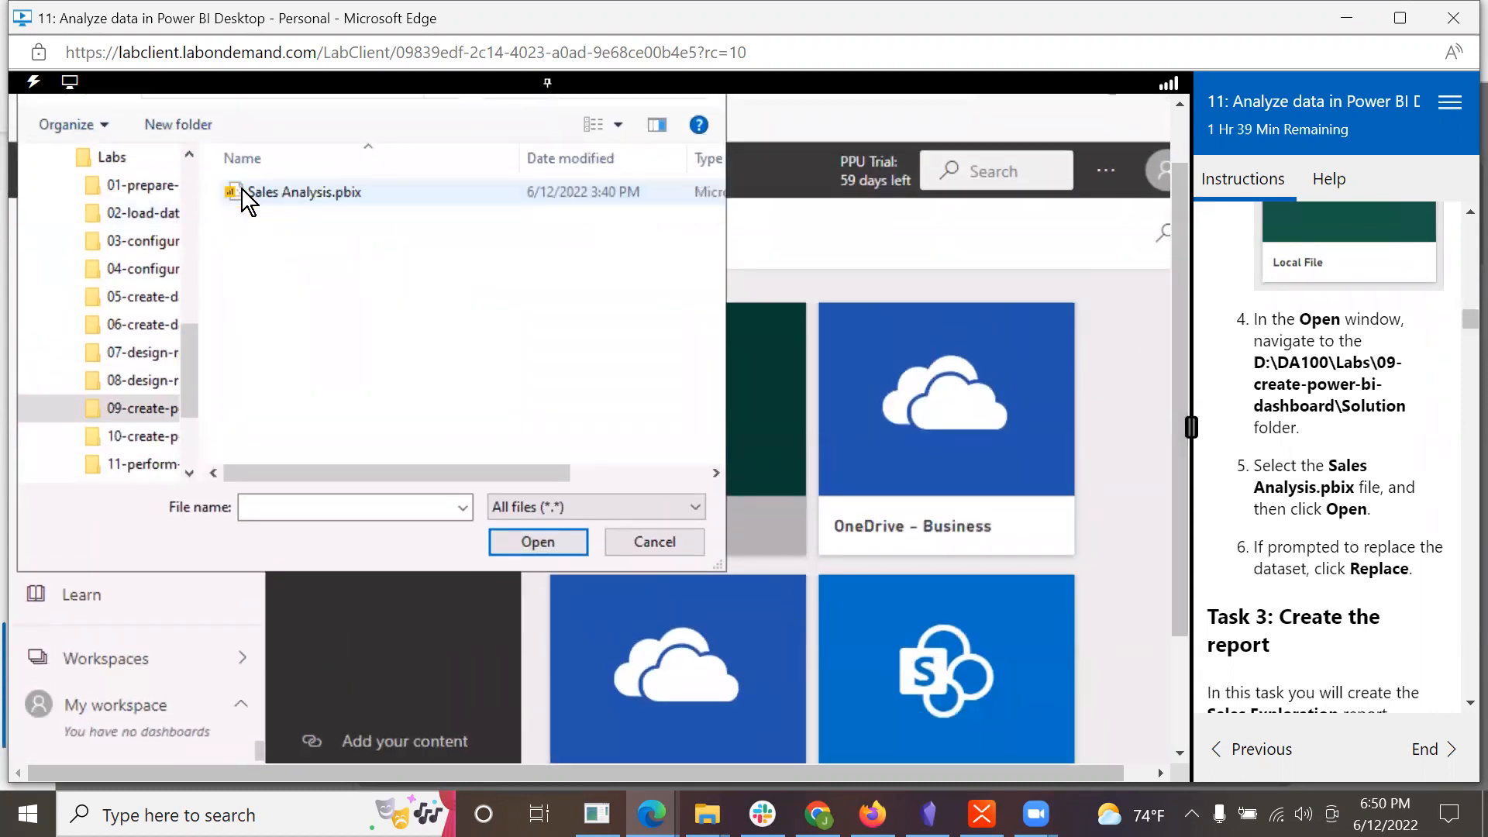
Step: Upload Sales Analysis.pbix, replace the existing dataset of the same name and dismiss the notification
left_click(242, 190)
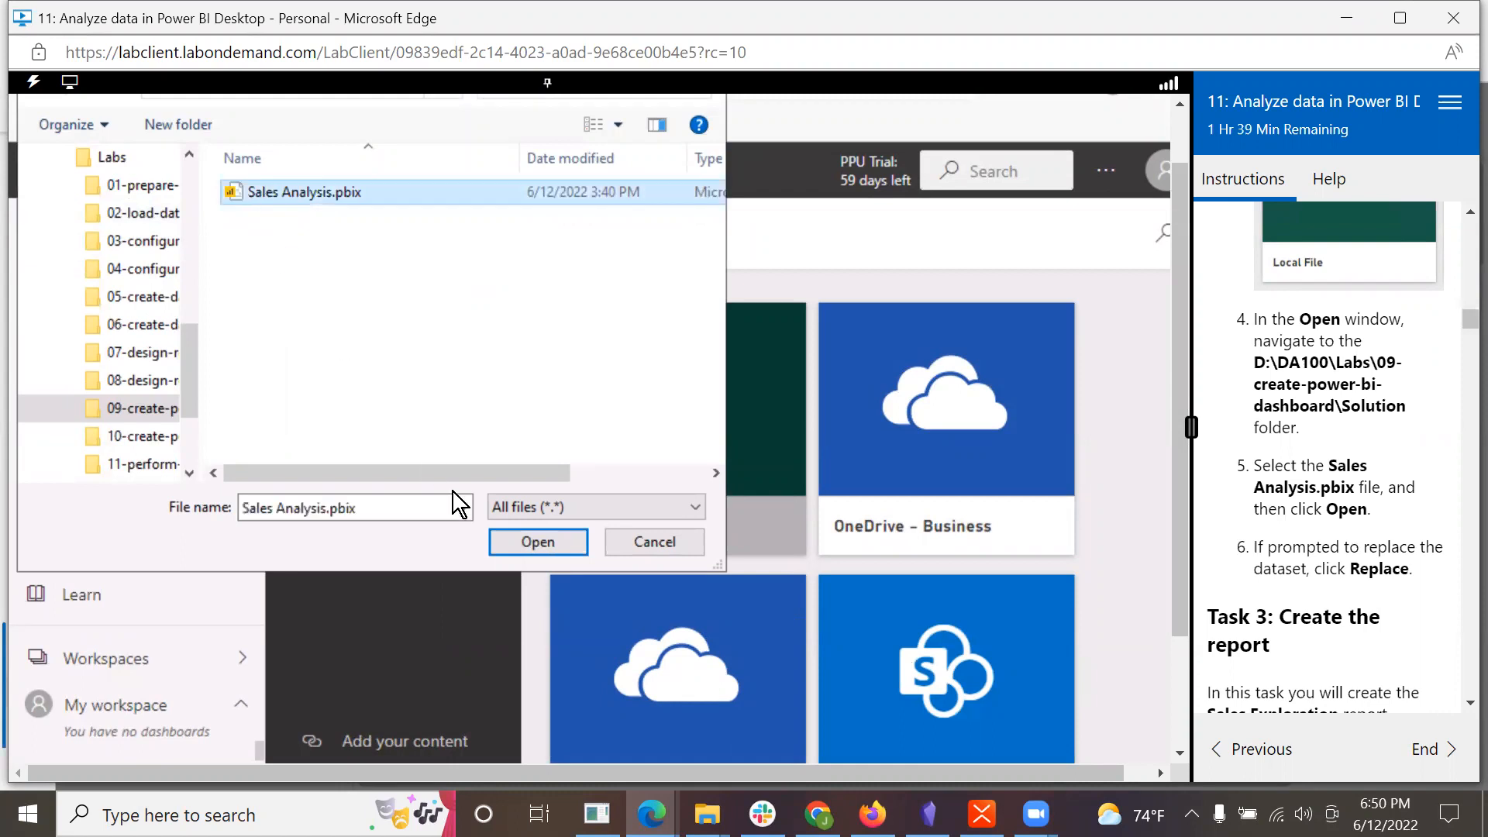
left_click(543, 542)
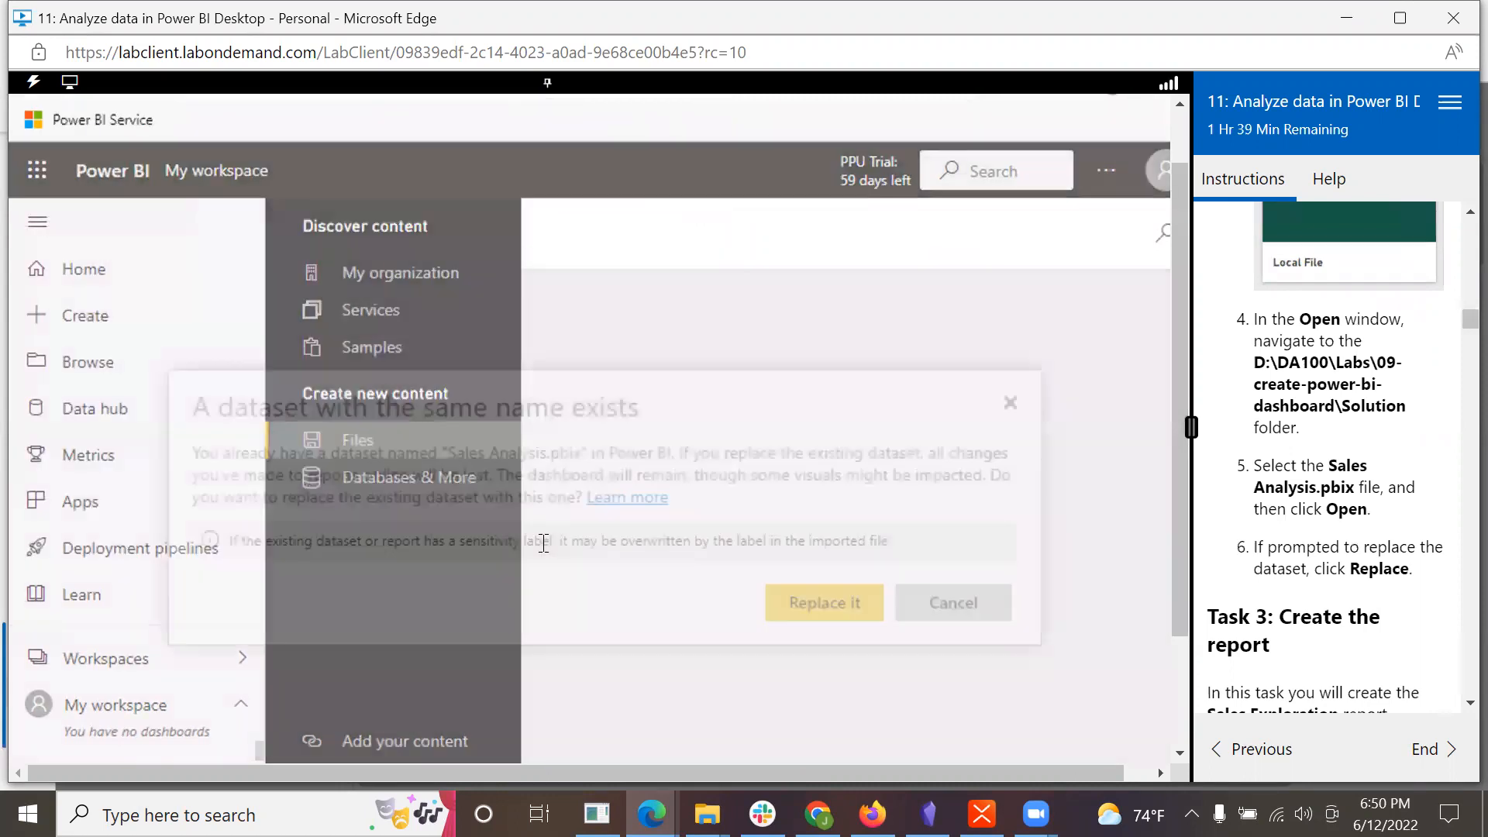
left_click(794, 613)
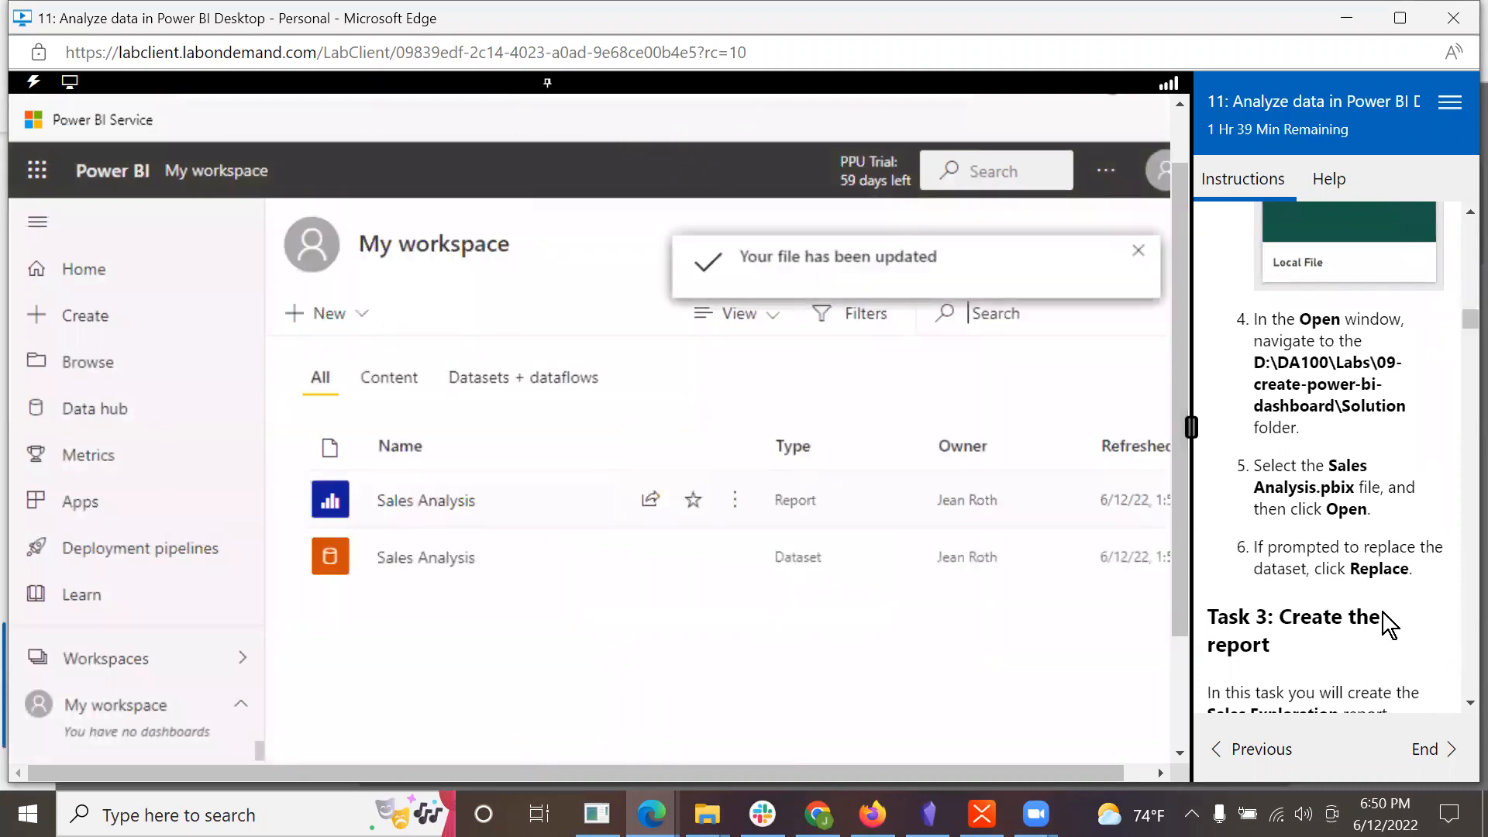
left_click(1138, 246)
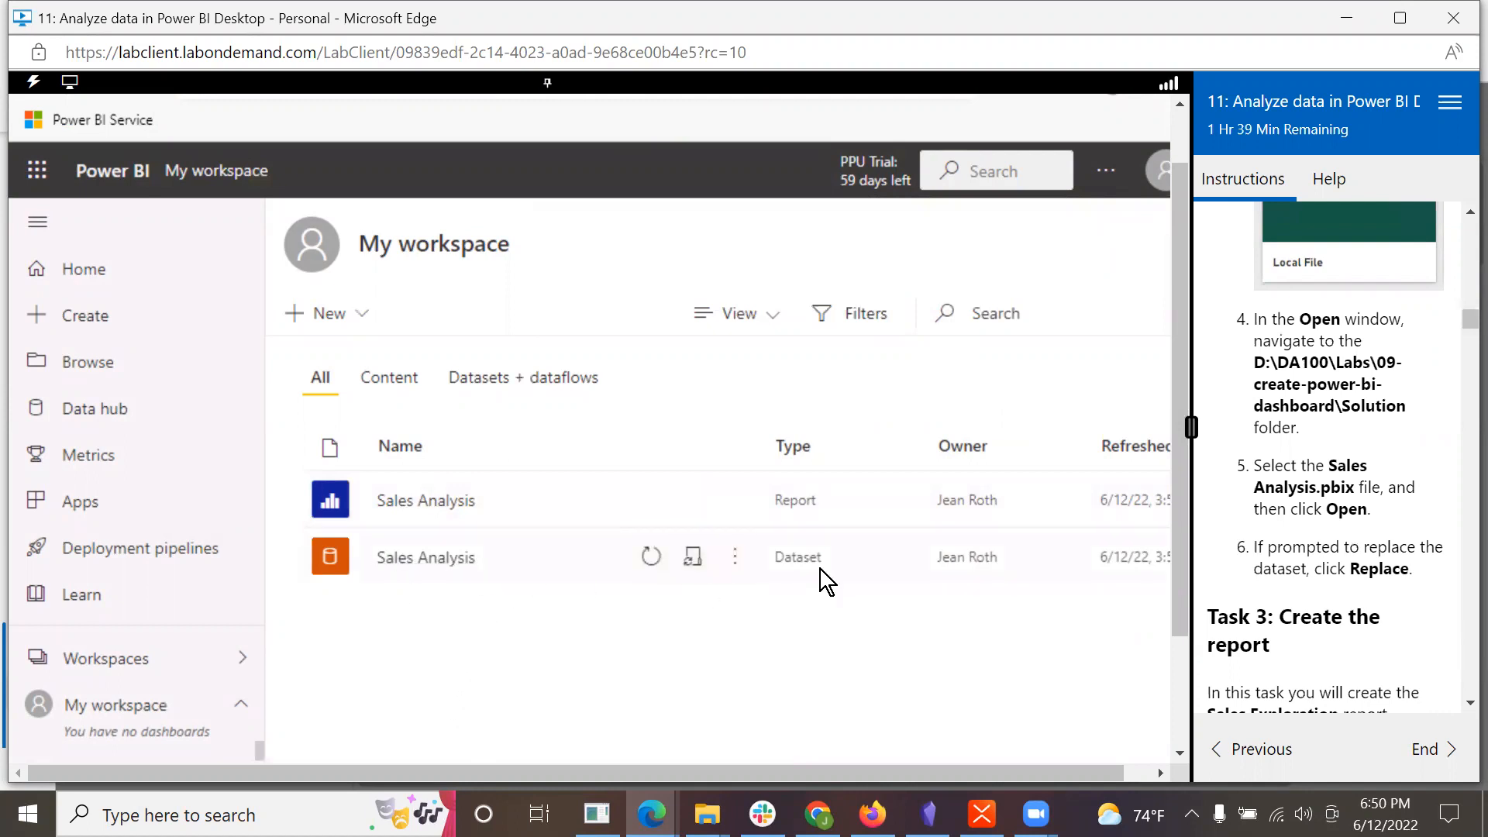
Step: Read the lab's Task 3 steps for opening Power BI Desktop, signing in and saving the file
scroll(1328, 615, "down", 3)
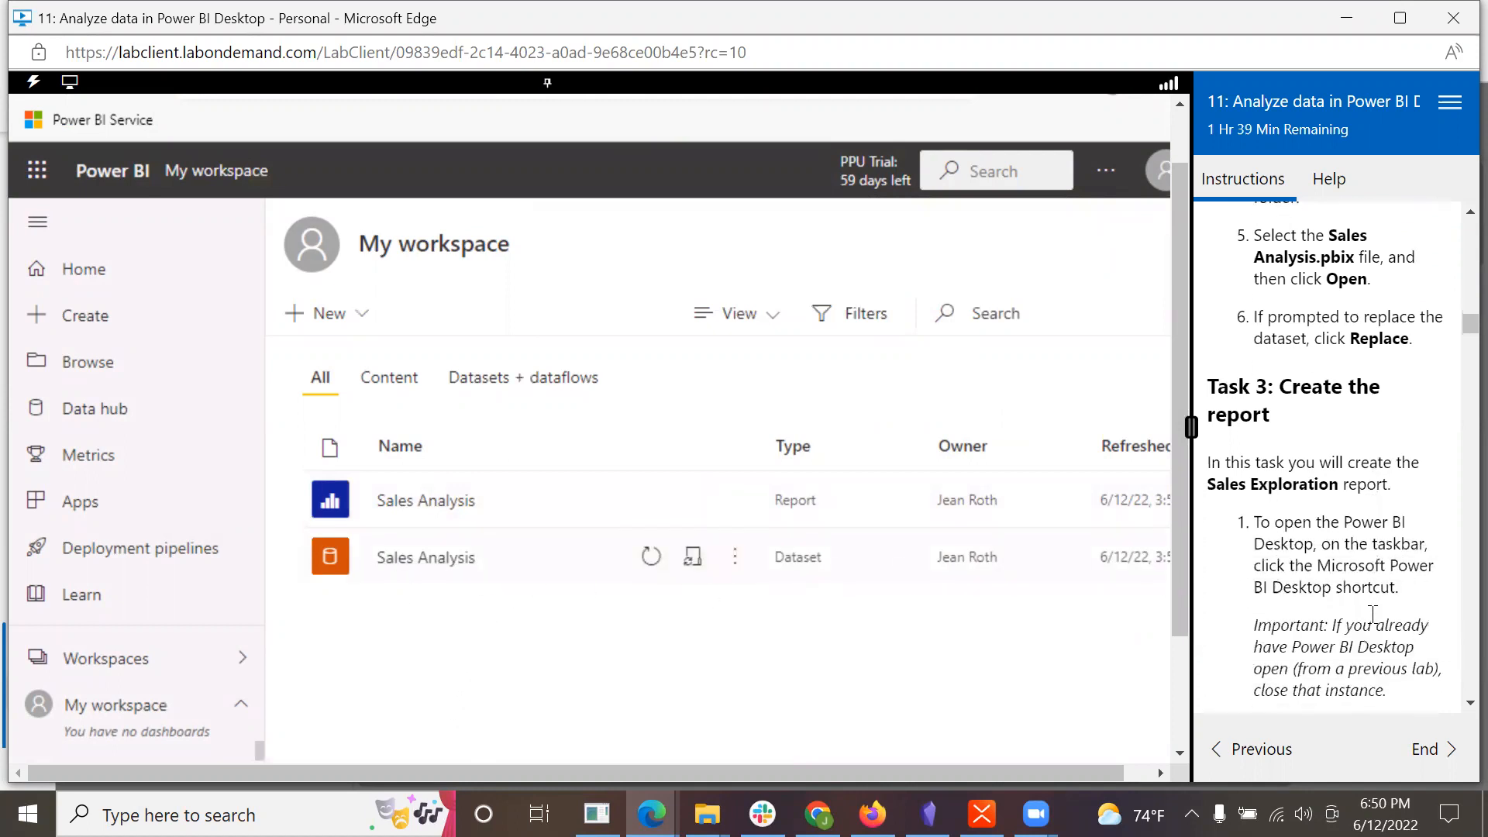
scroll(1346, 566, "down", 1)
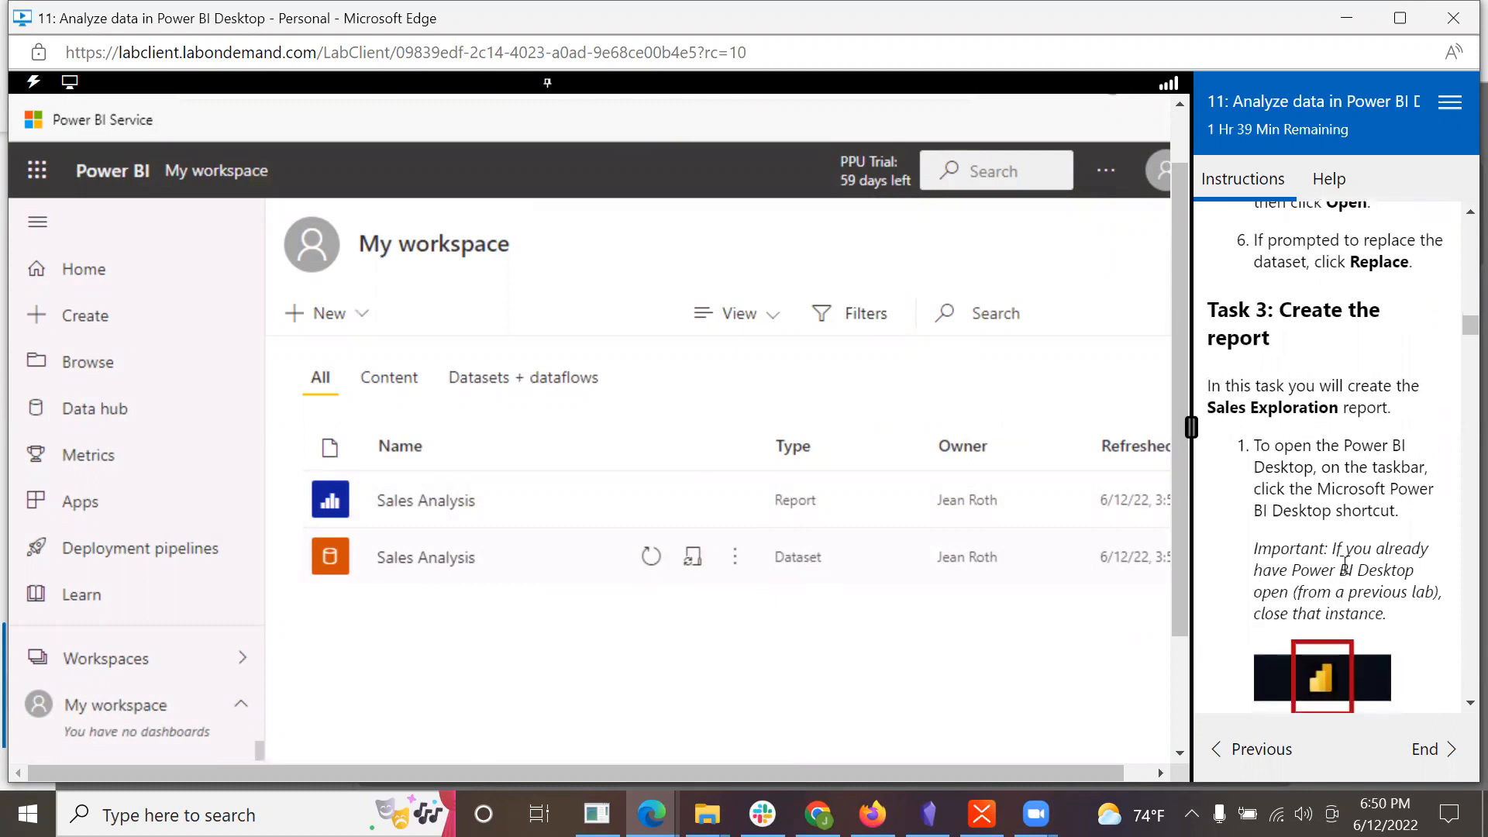
scroll(1345, 562, "down", 1)
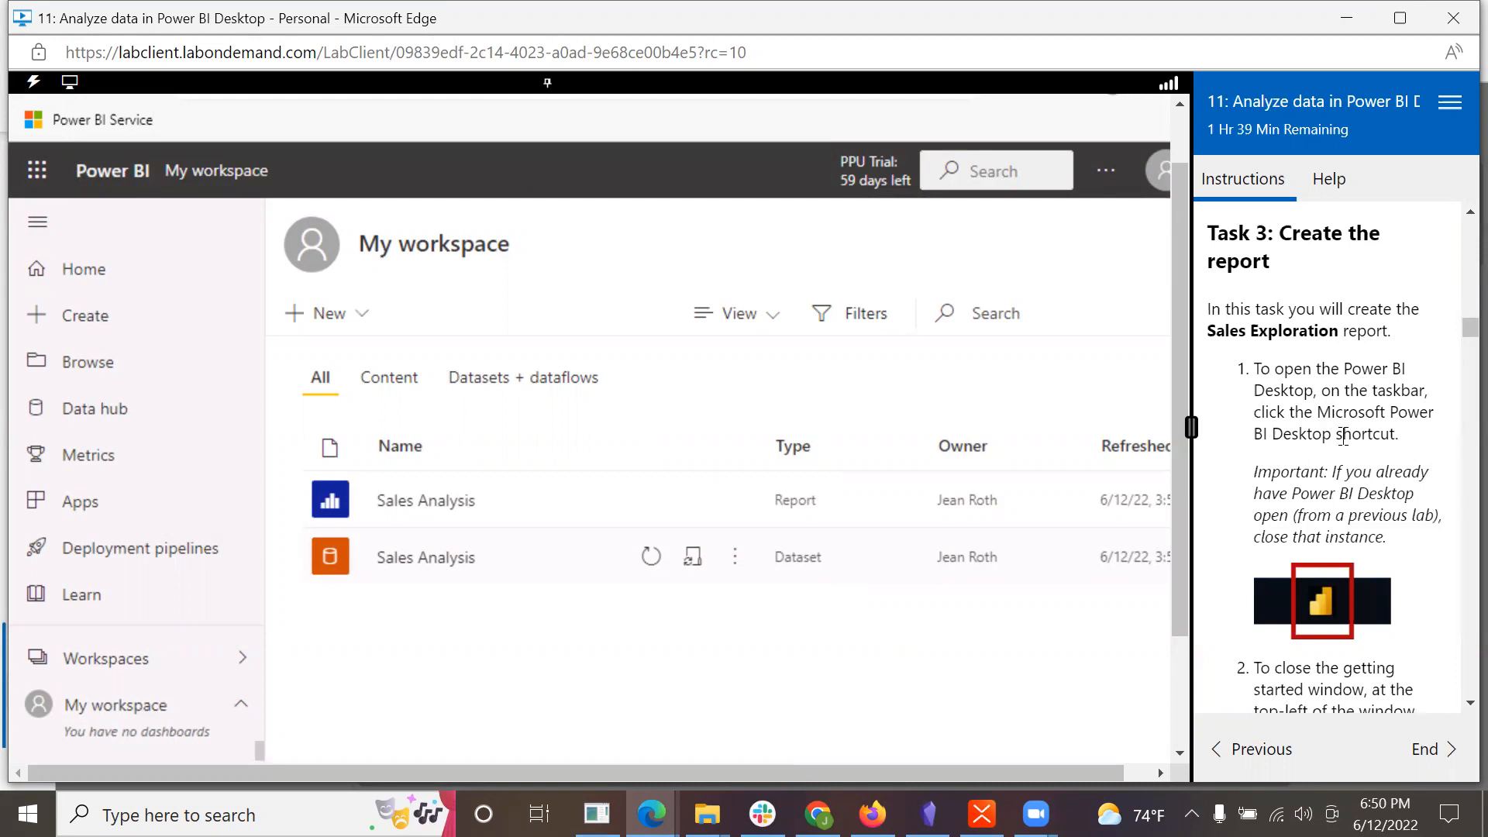
scroll(1343, 435, "down", 2)
scroll(1341, 439, "down", 6)
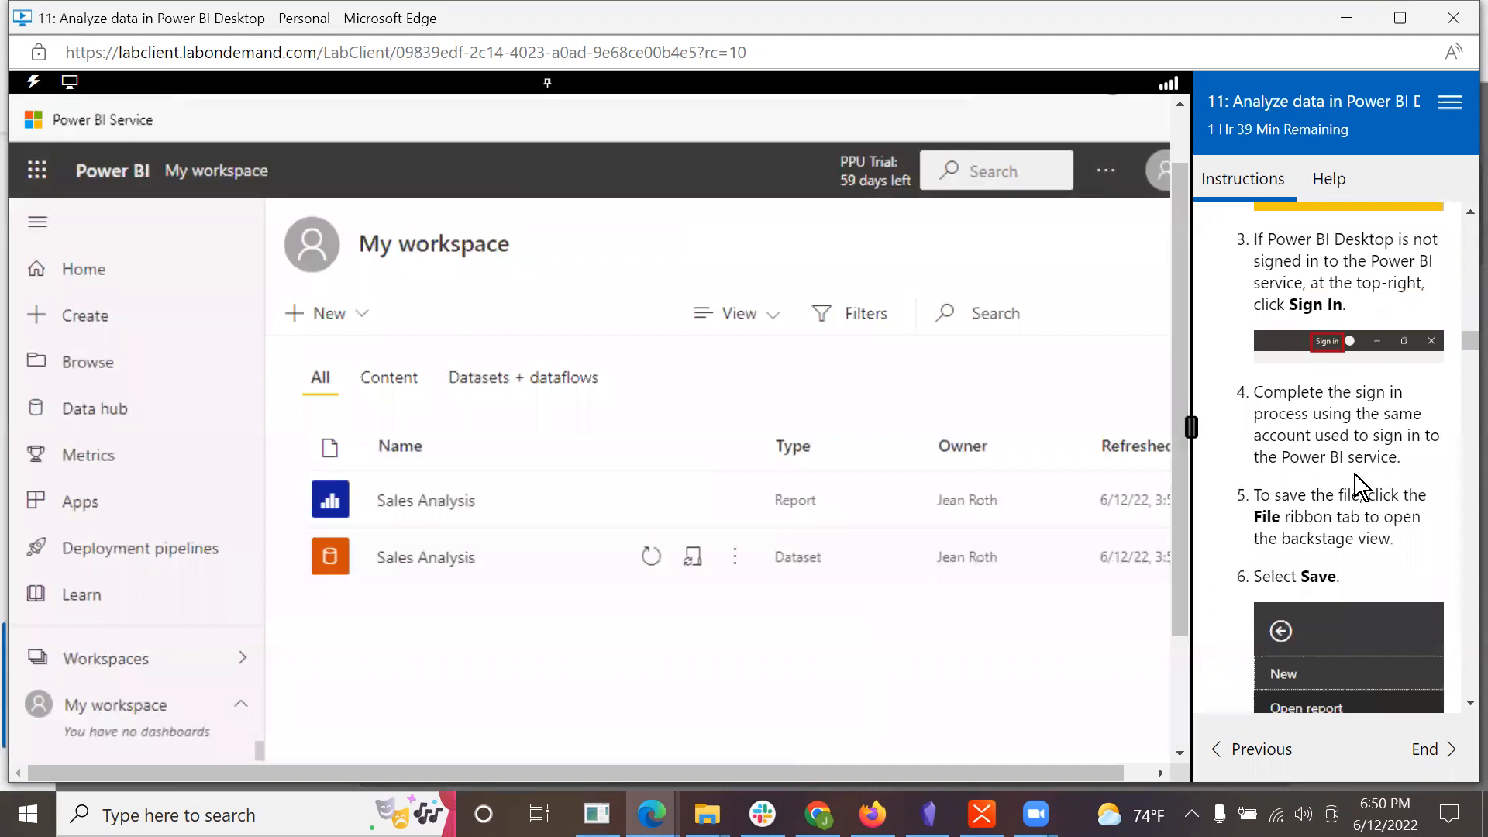
scroll(1355, 475, "down", 1)
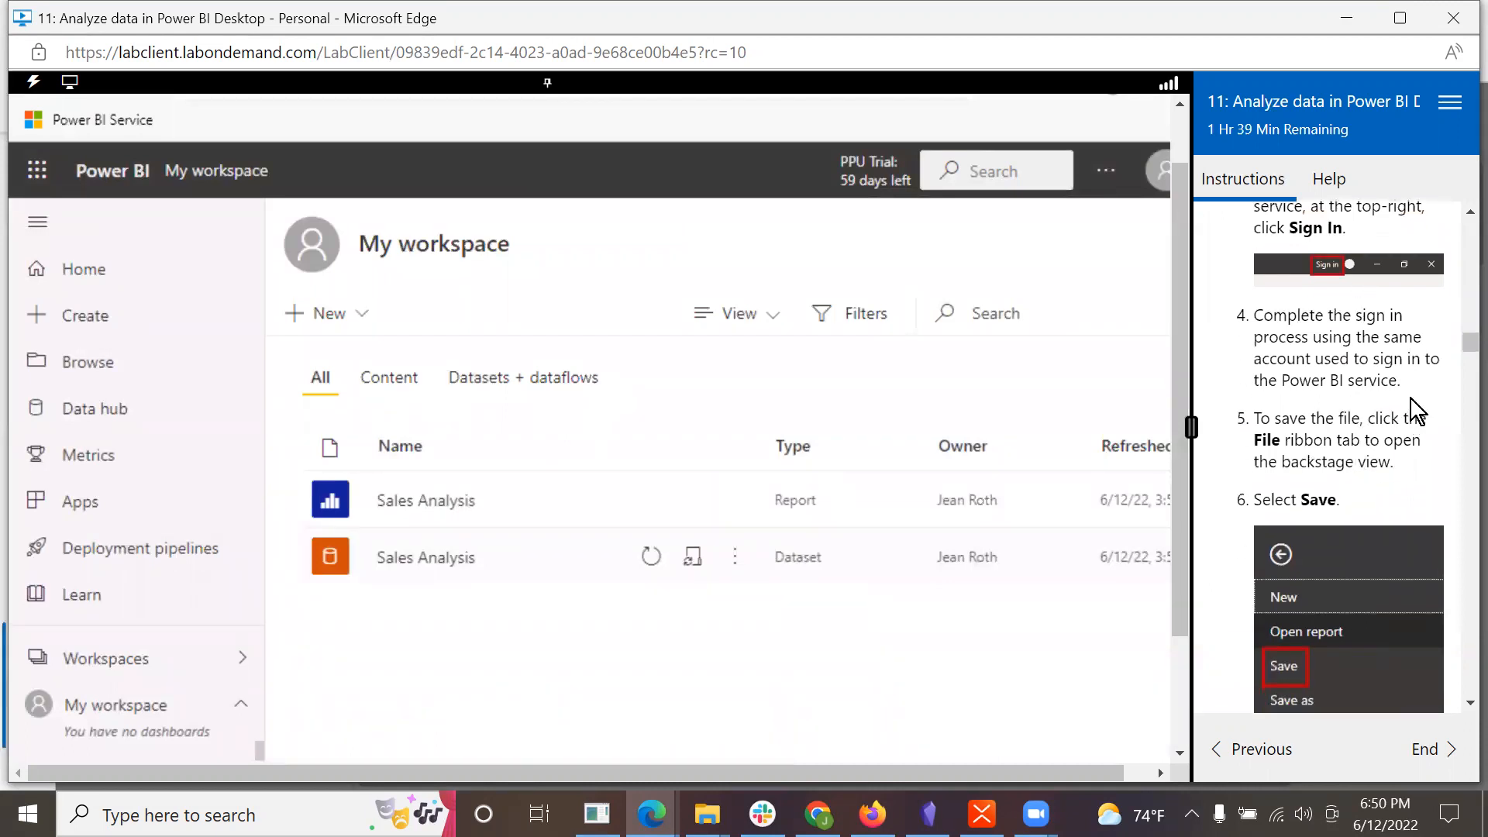
scroll(1403, 405, "down", 1)
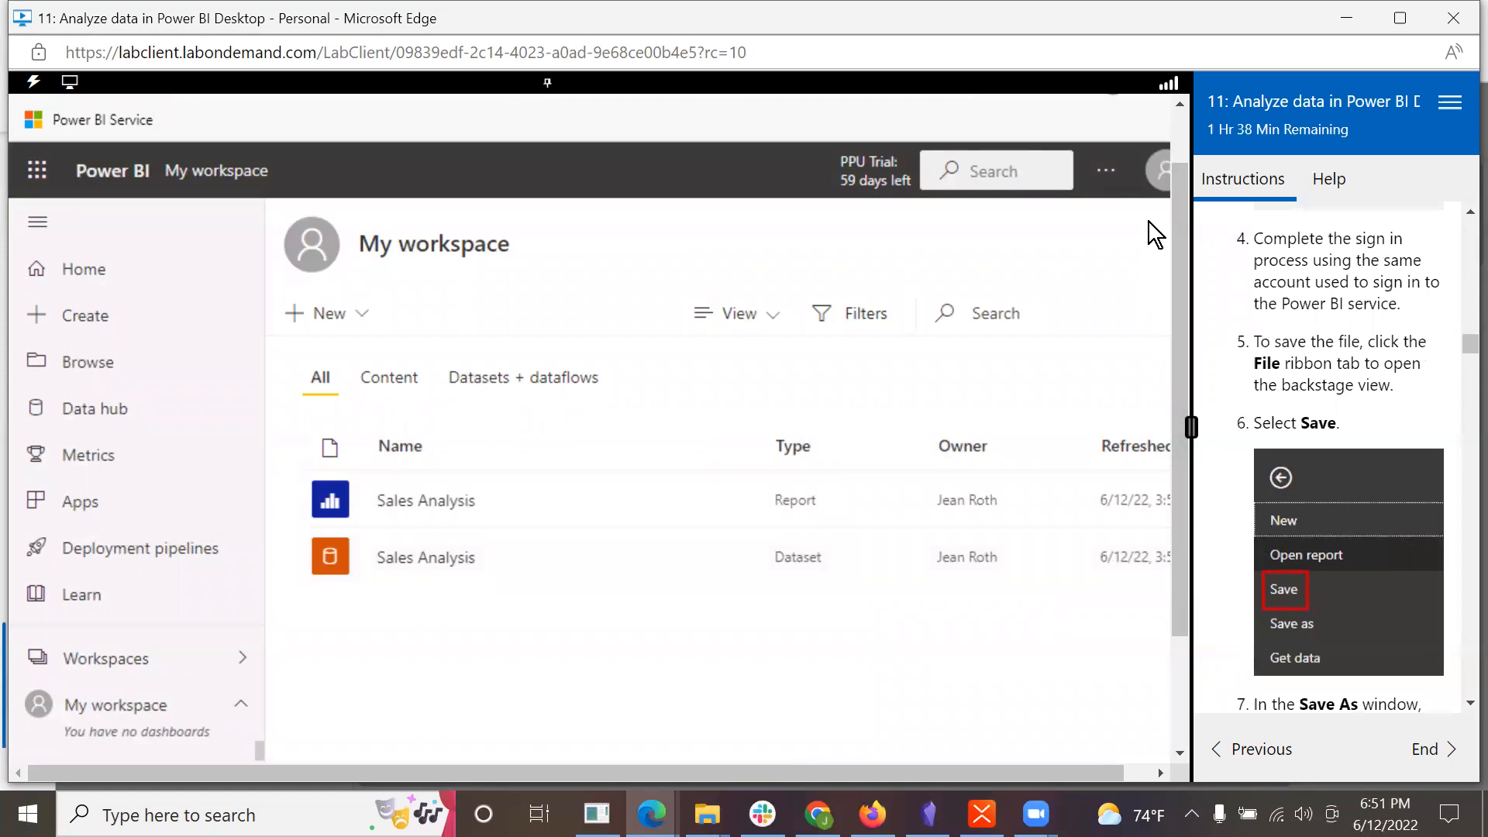
Step: Switch to the untitled Power BI Desktop report in the lab virtual machine and bring its ribbon into view
scroll(1175, 552, "down", 2)
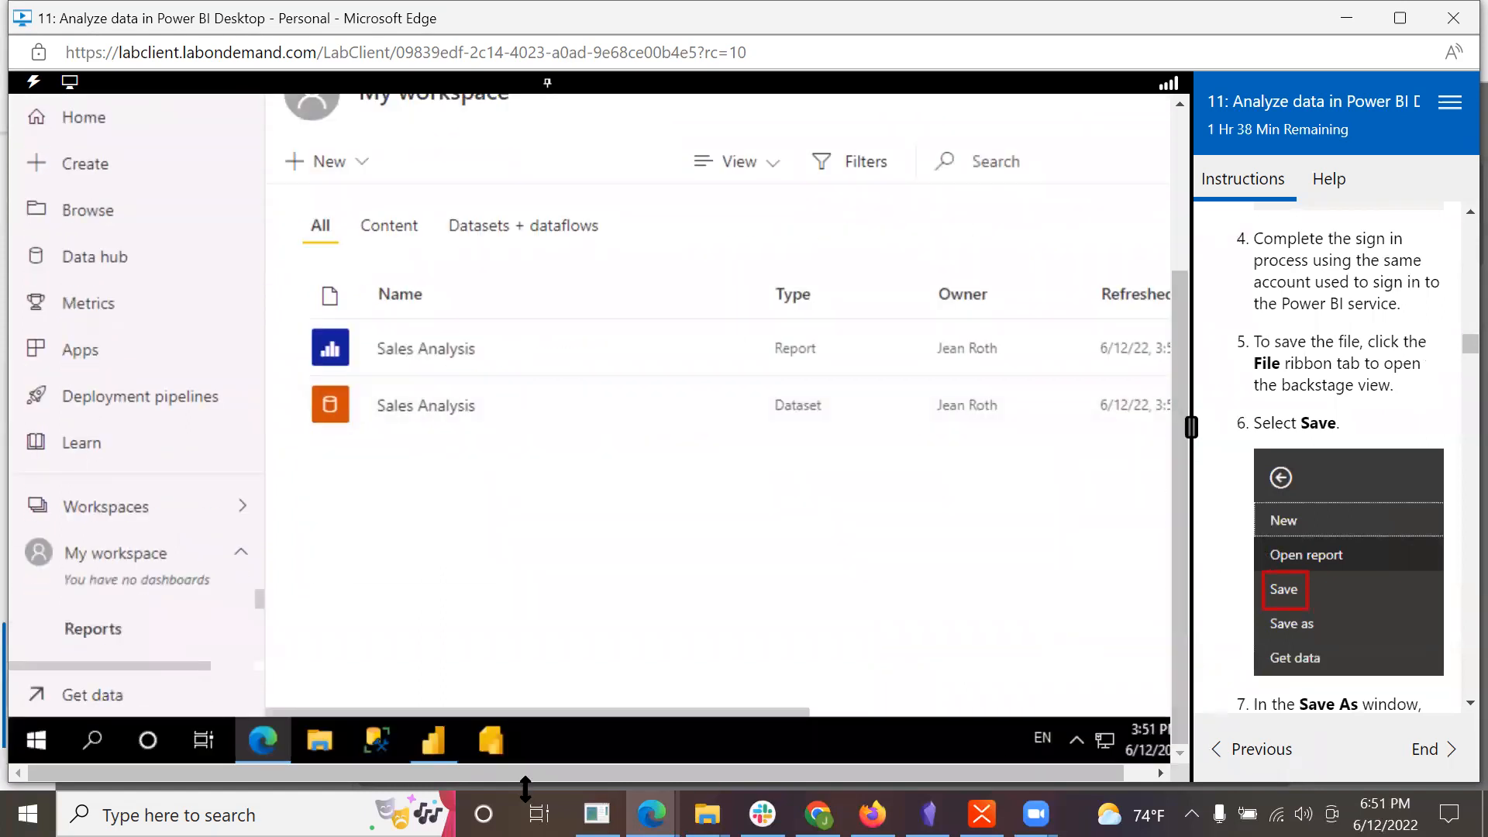
mouse_move(425, 741)
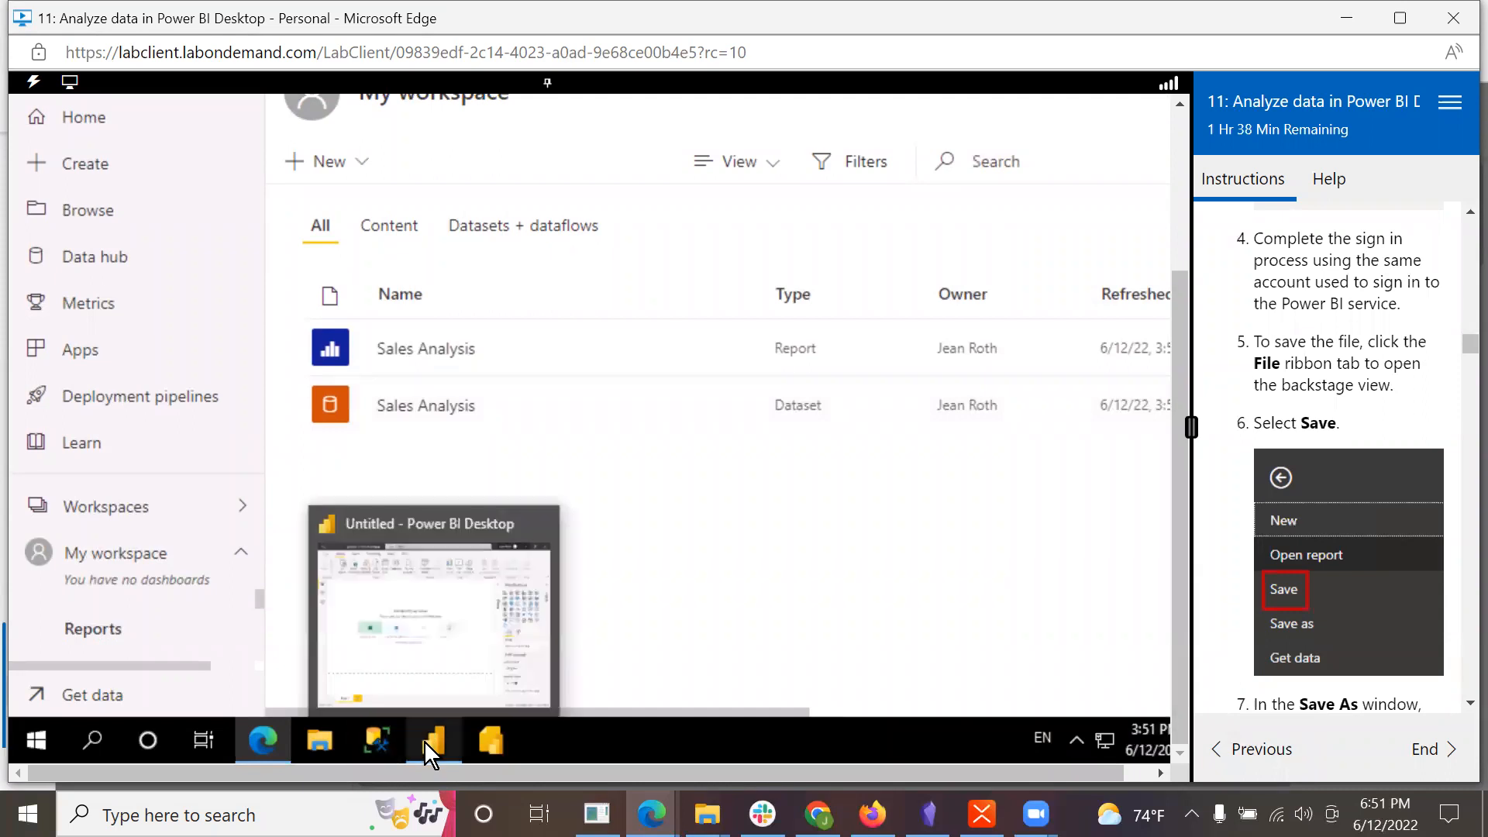
left_click(424, 742)
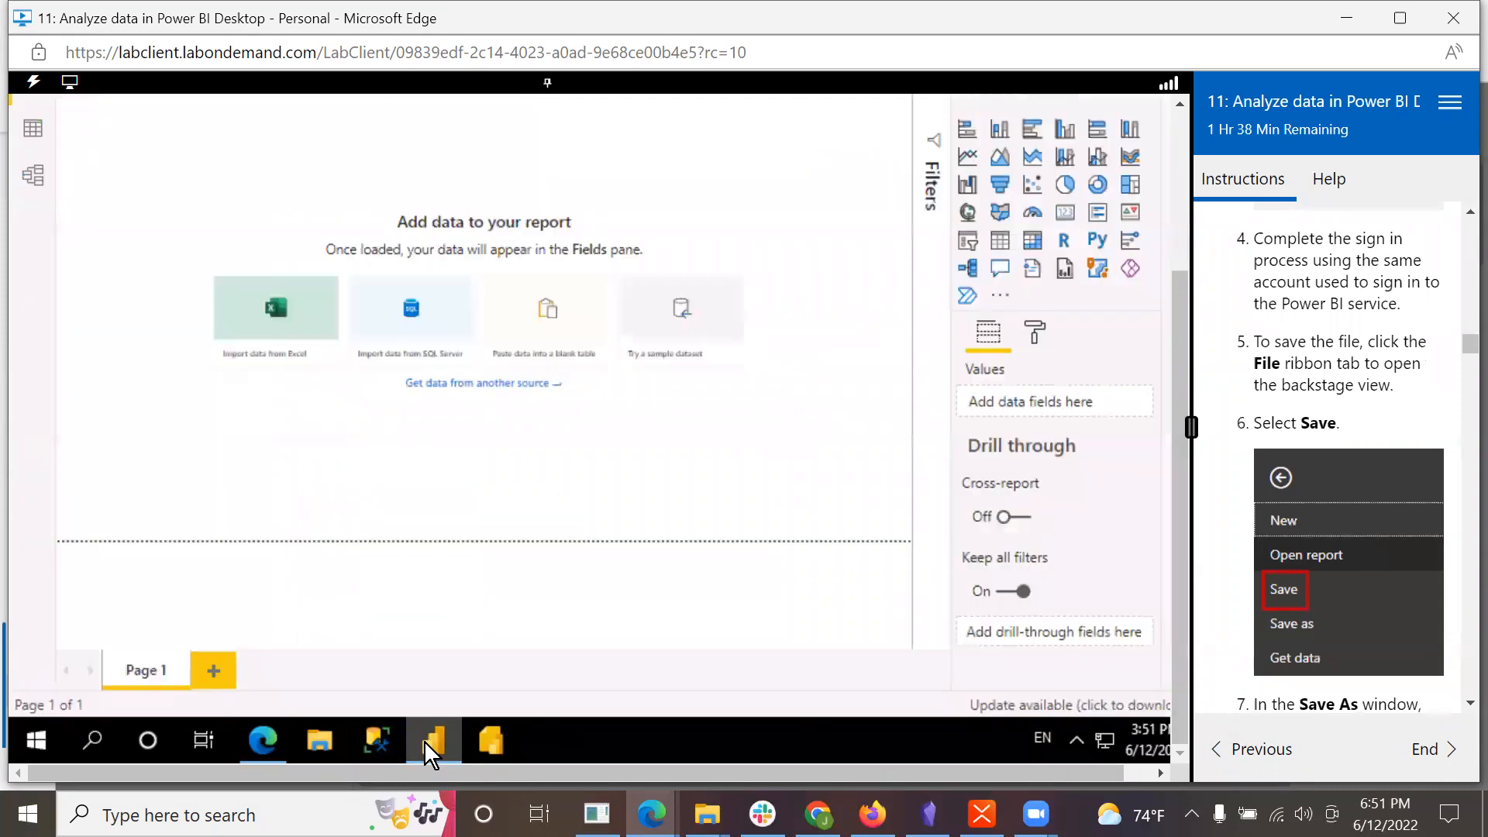
left_click_drag(1193, 318, 1174, 123)
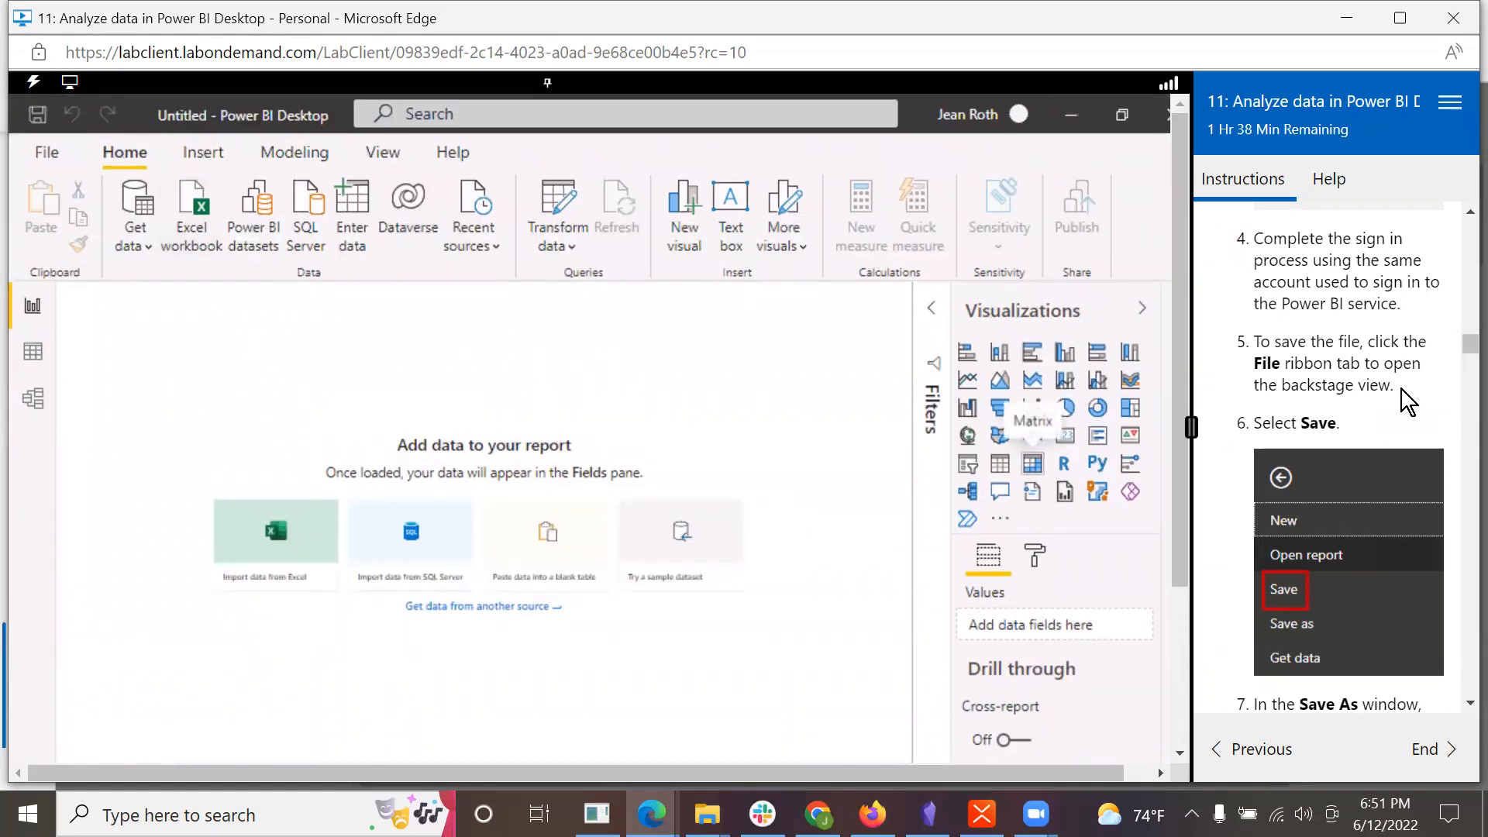
Step: Review the Task 3 steps again, through the save folder and file name for the new report
scroll(1402, 389, "up", 2)
scroll(1401, 389, "up", 7)
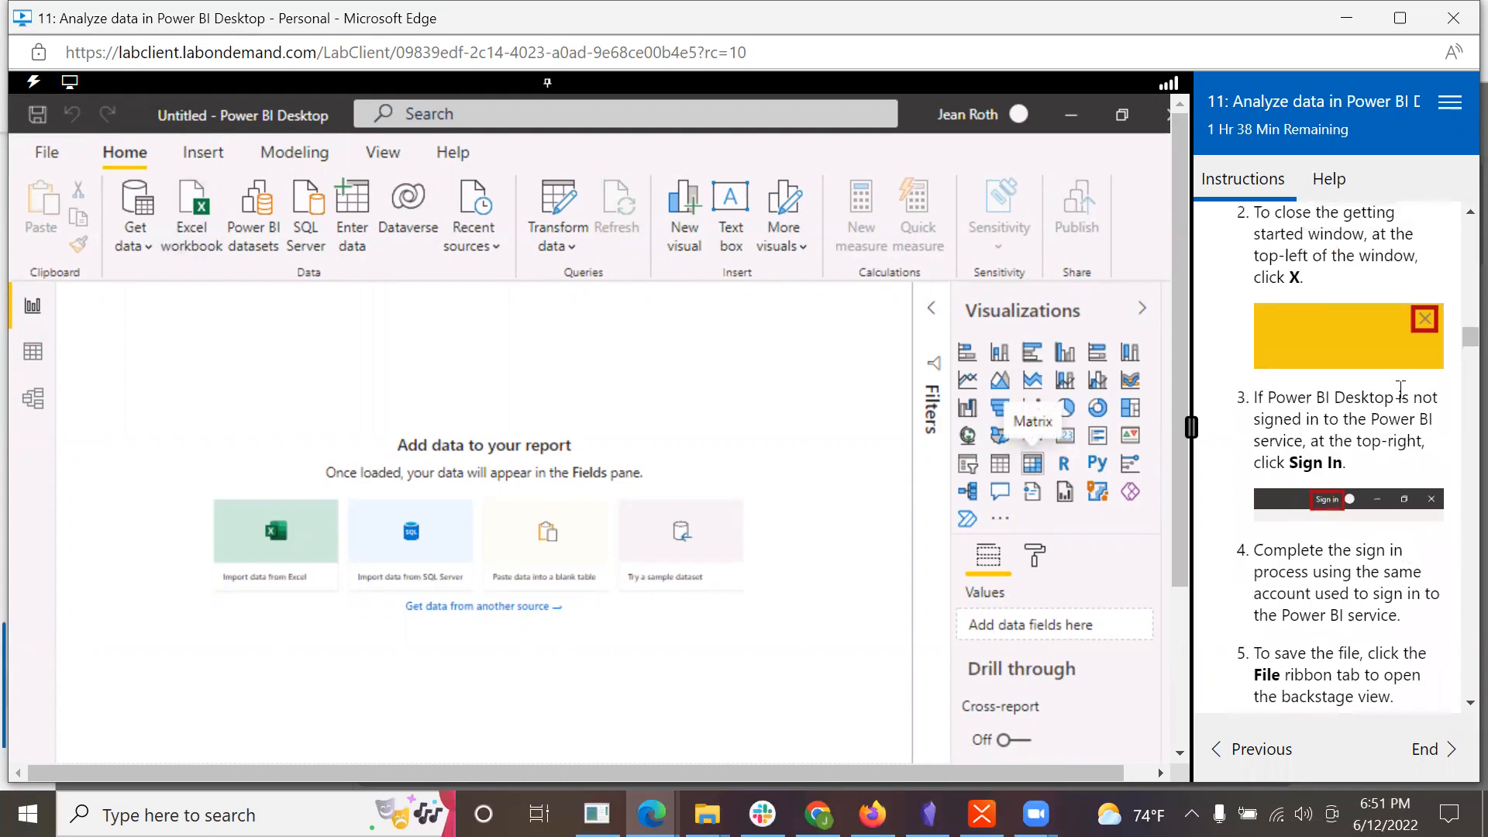
scroll(1399, 391, "up", 3)
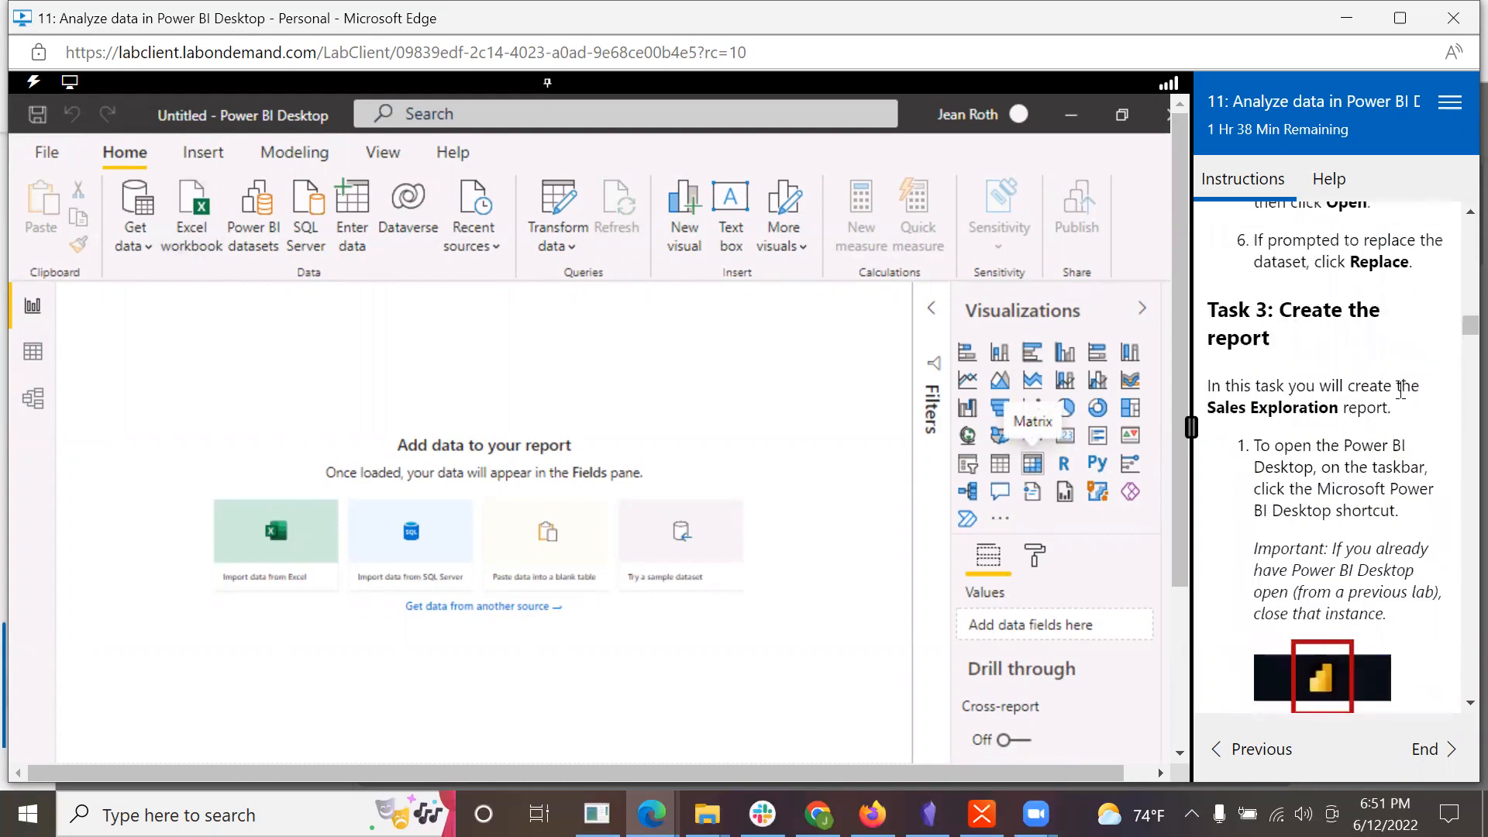
scroll(1401, 389, "down", 2)
scroll(1341, 307, "down", 4)
scroll(1341, 307, "down", 7)
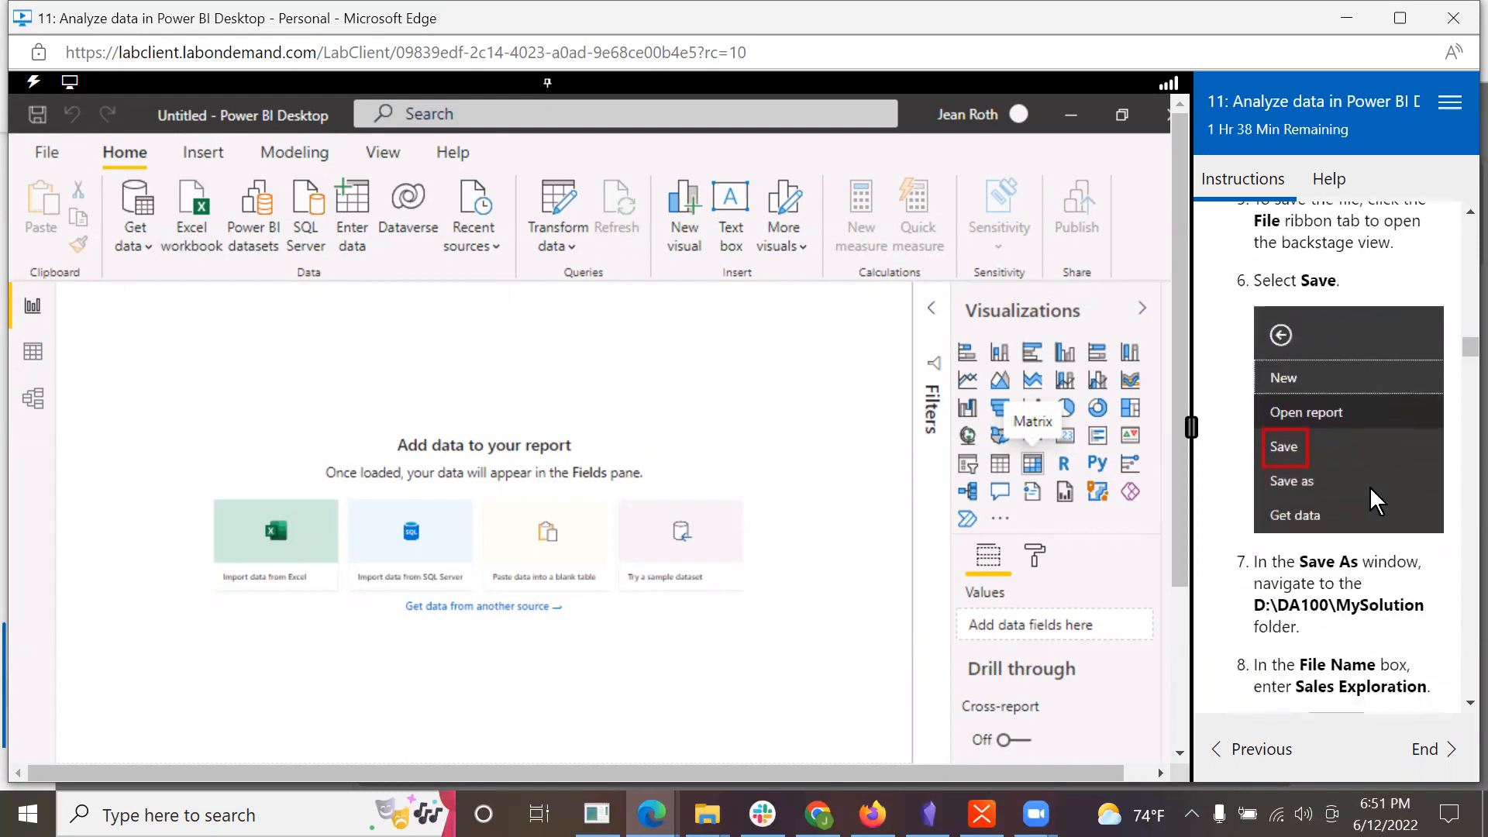
scroll(1370, 486, "down", 3)
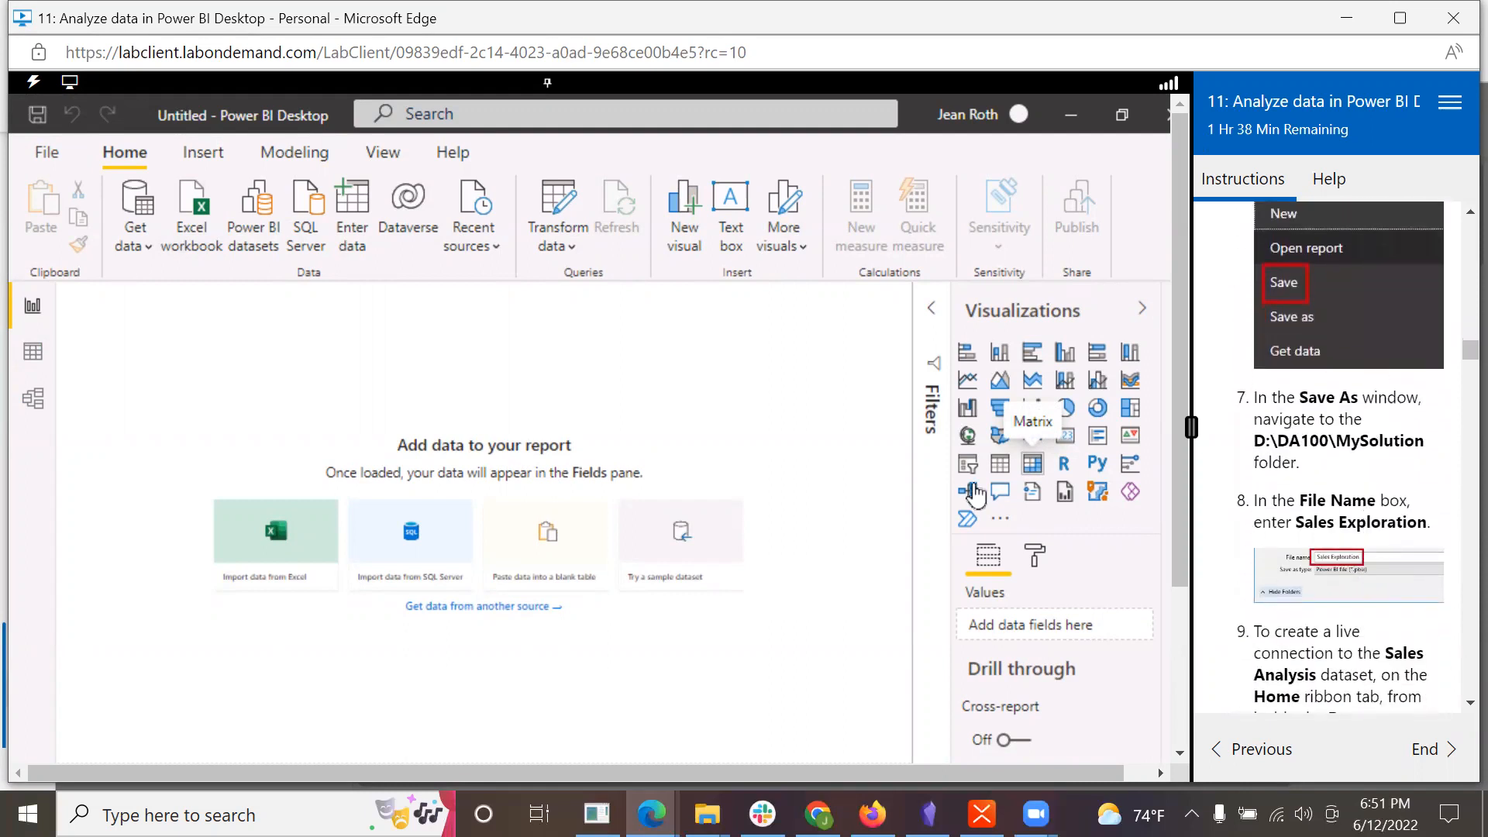
Step: Open Sales Analysis.pbix from the D:\DA100\Labs\09-create-power-bi-dashboard\Solution folder
left_click(40, 151)
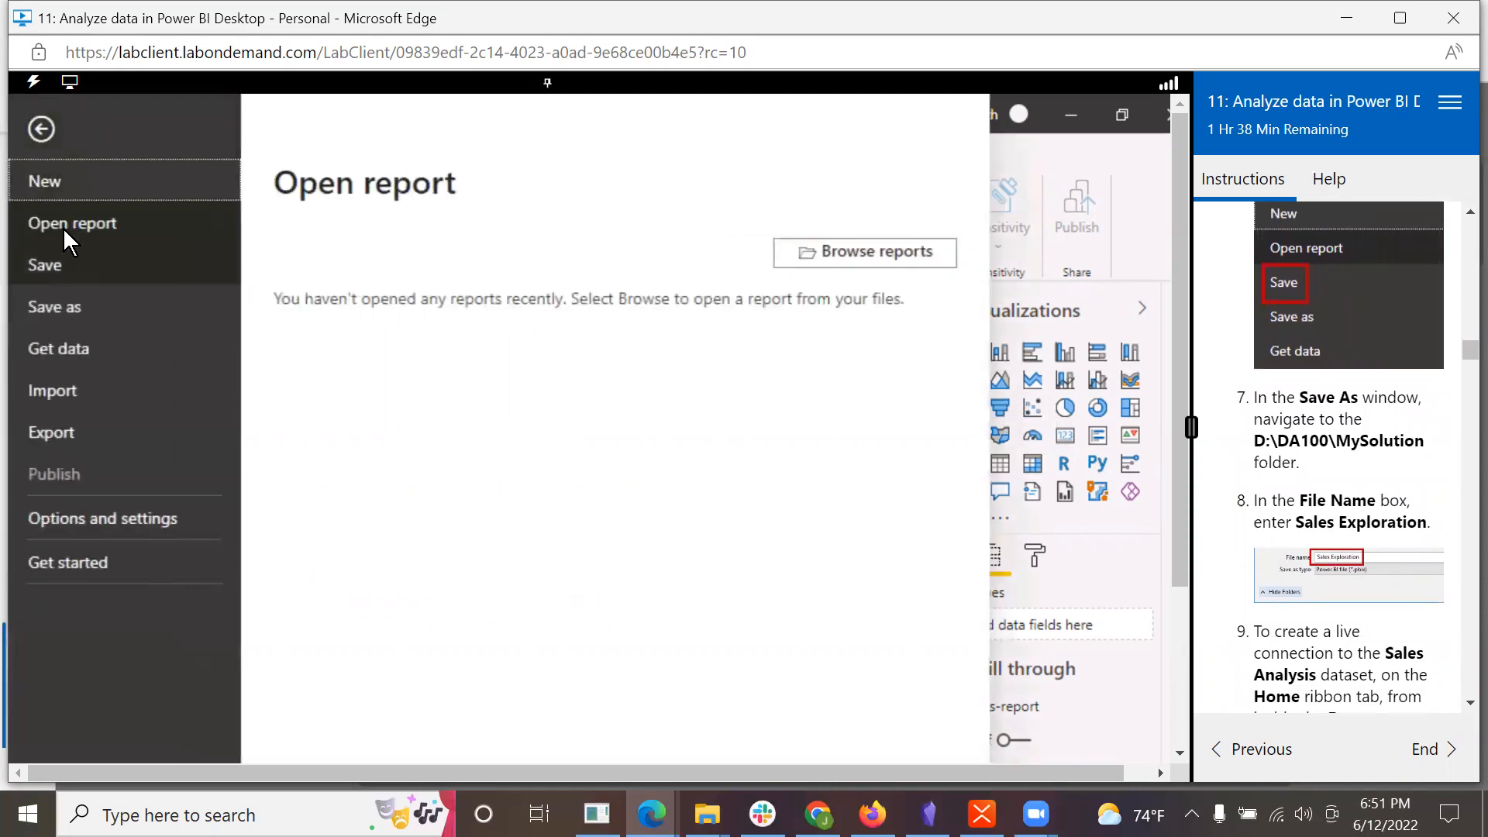
left_click(68, 222)
left_click(808, 254)
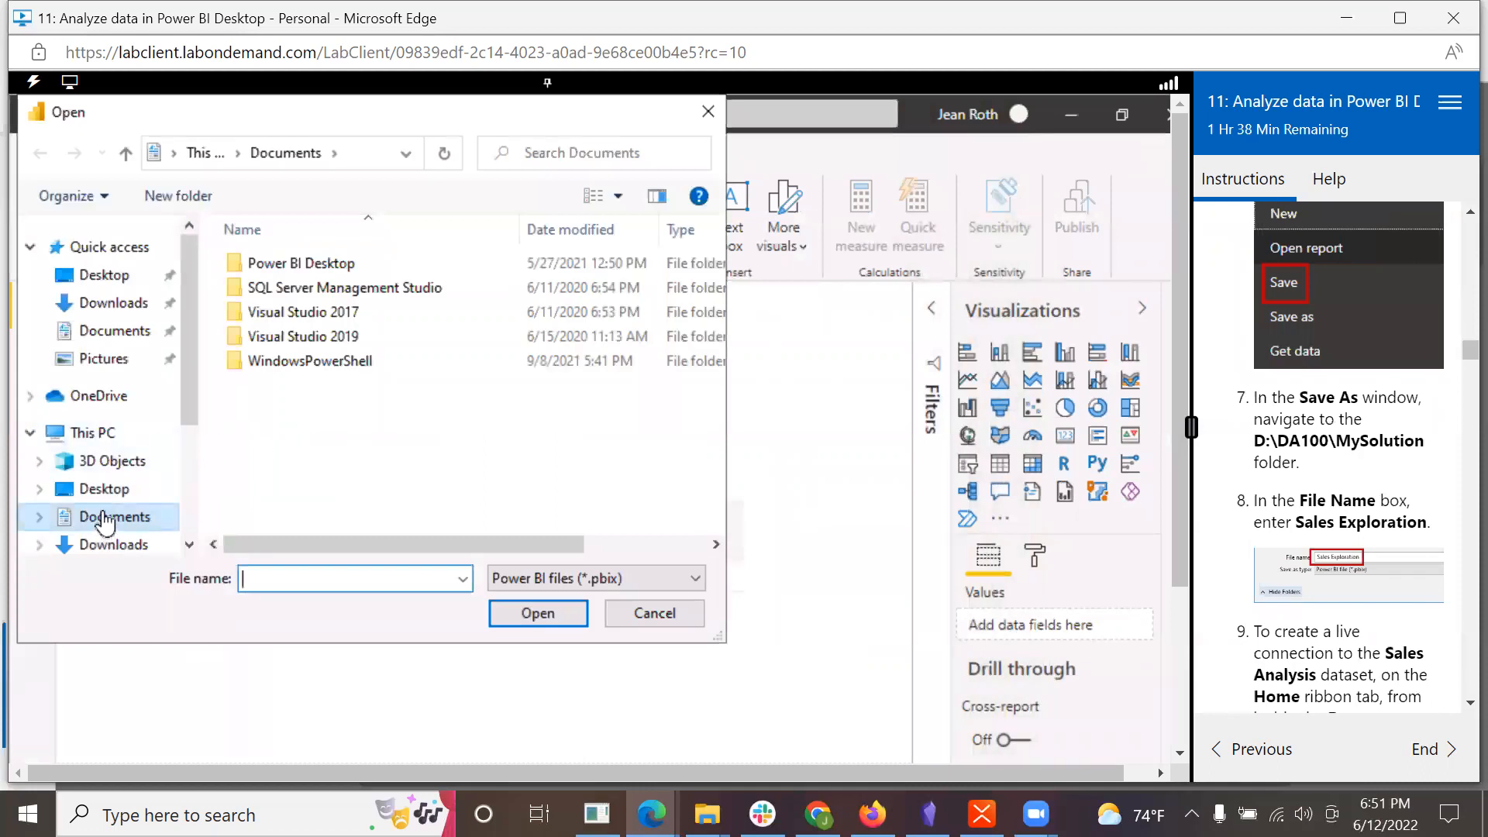
scroll(189, 429, "down", 3)
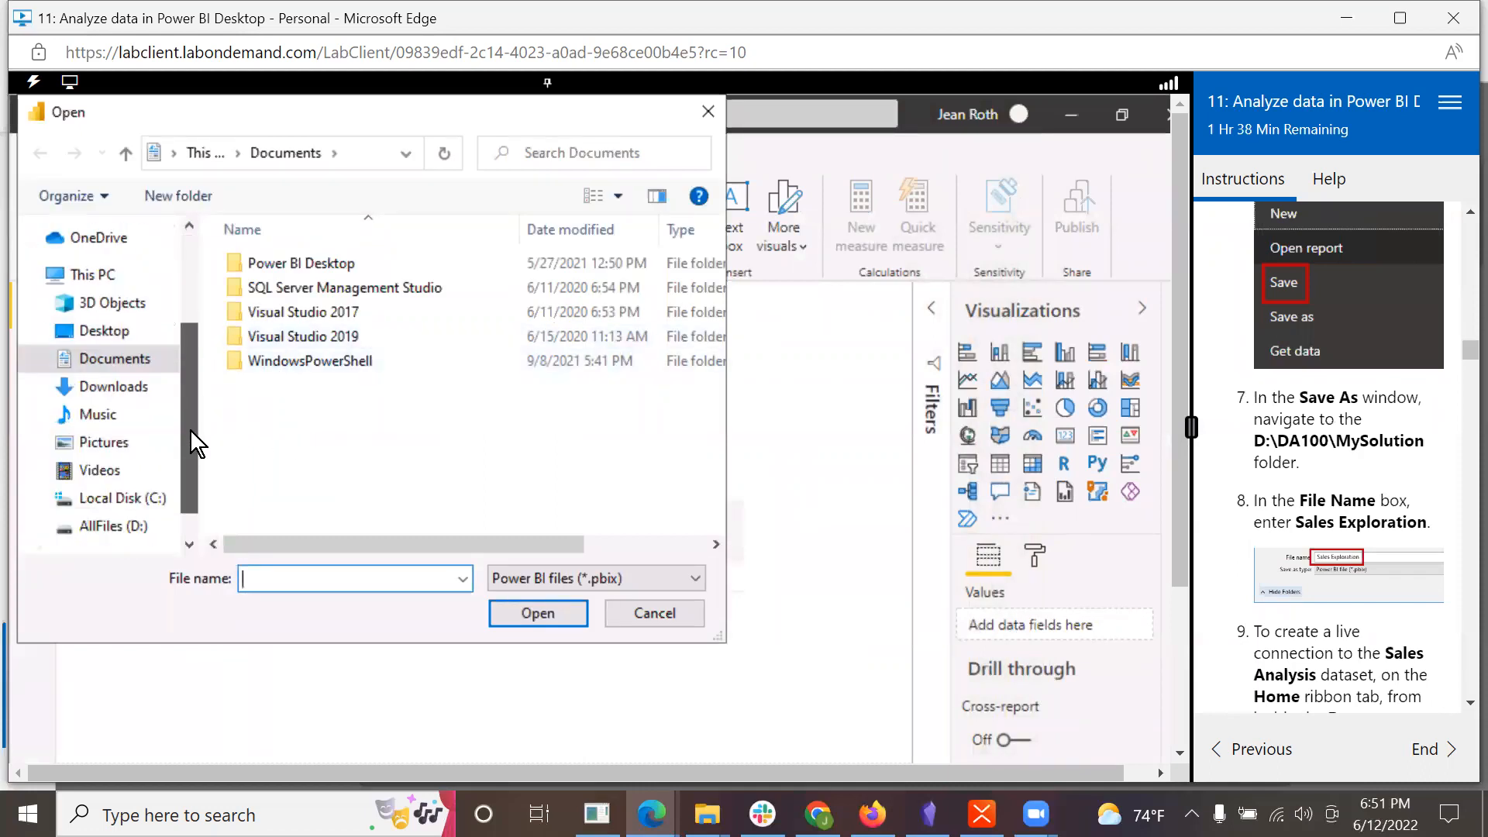
left_click(40, 489)
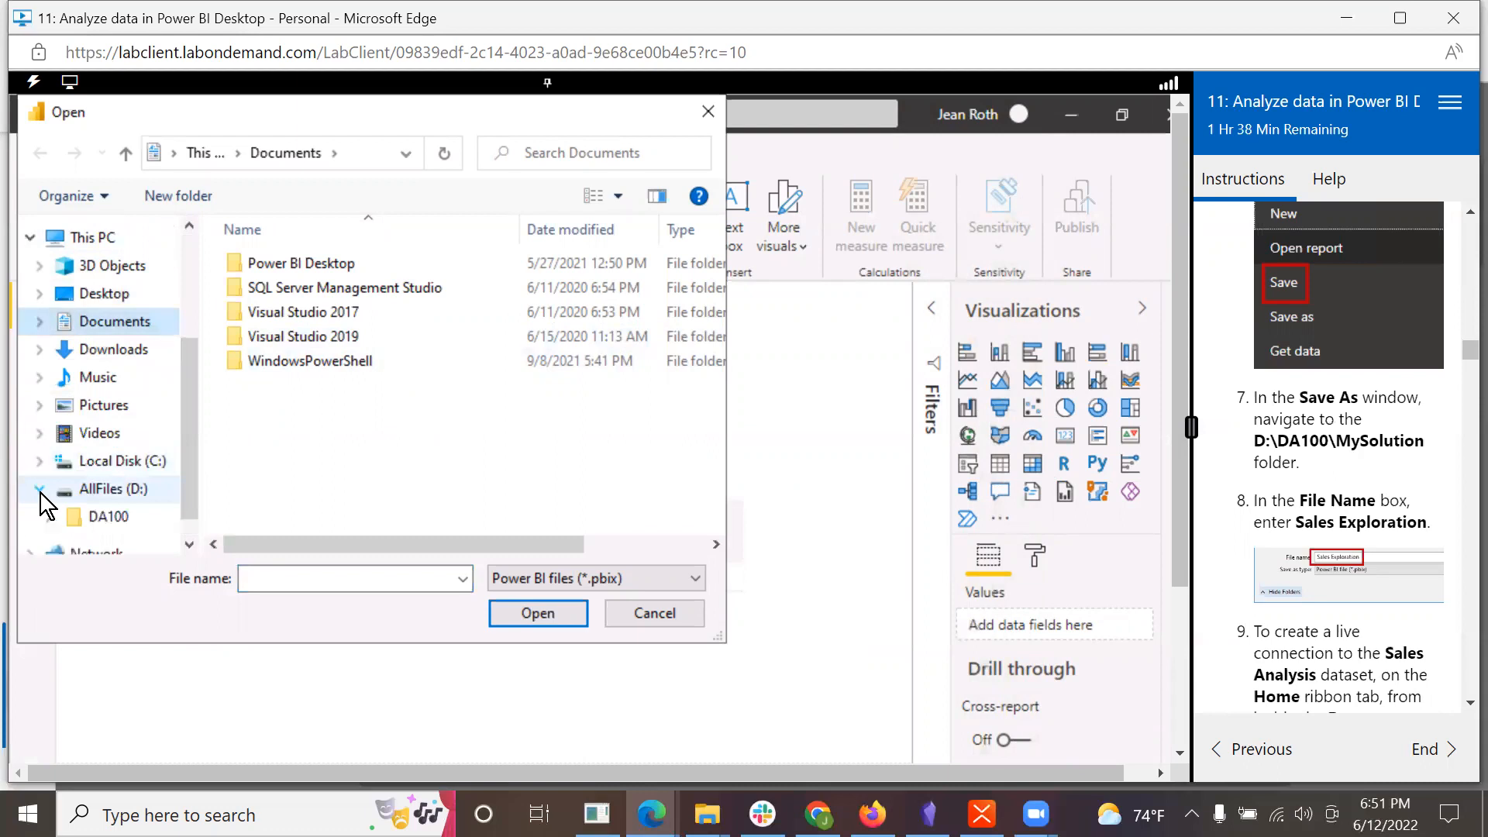
left_click(107, 517)
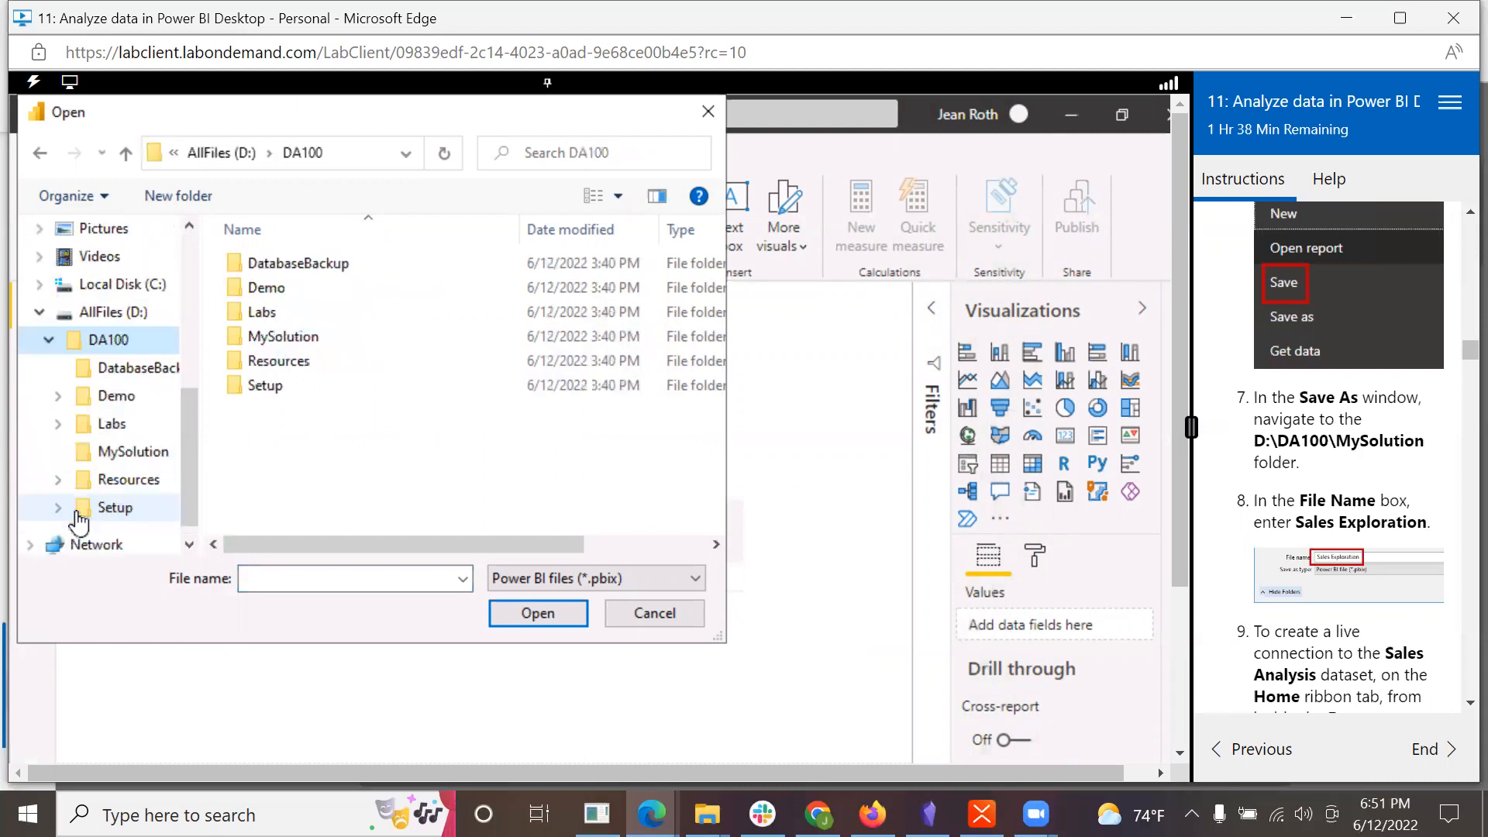
double_click(241, 309)
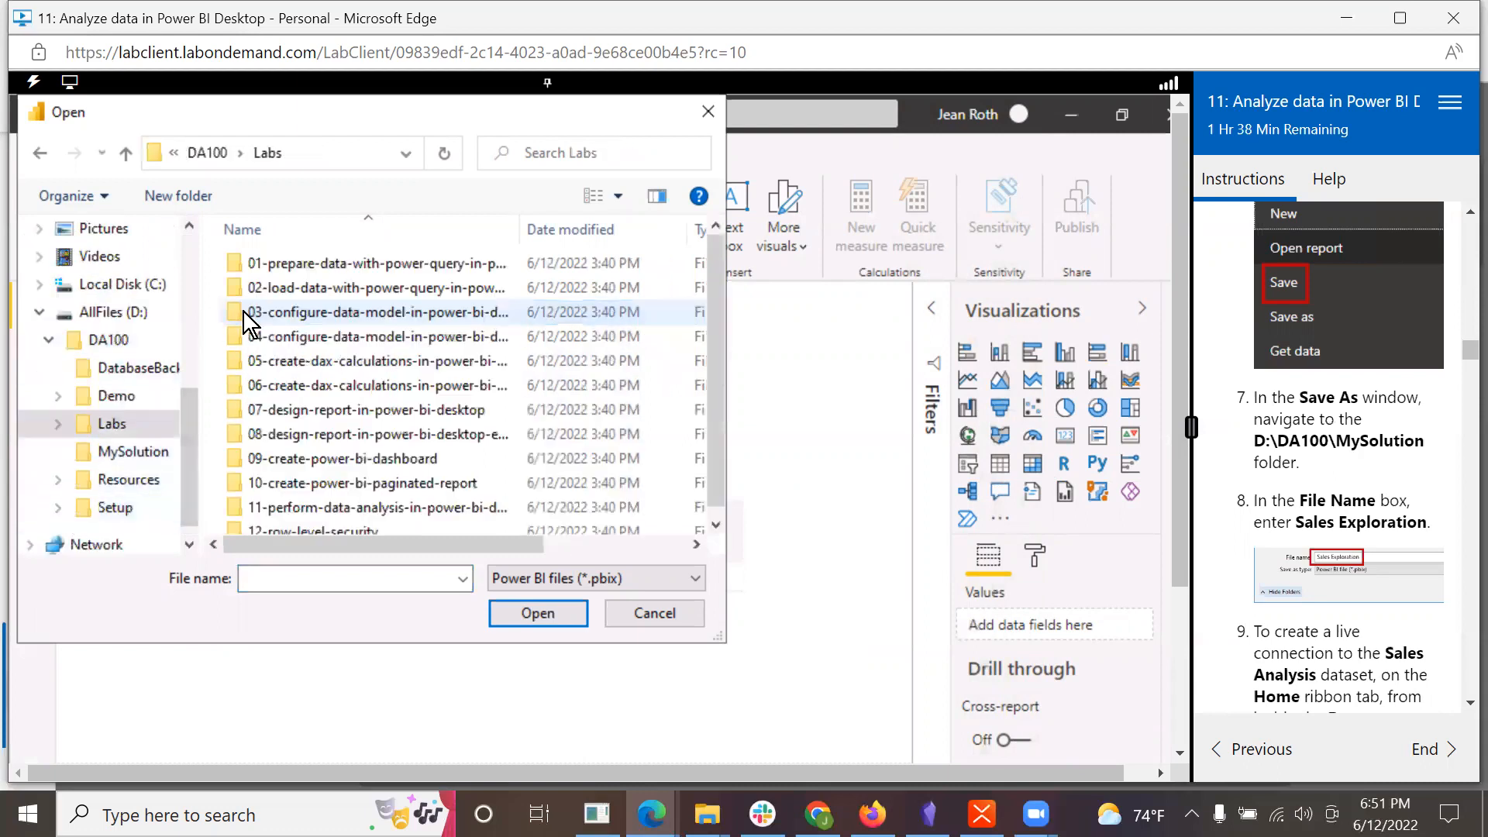
double_click(266, 457)
double_click(248, 264)
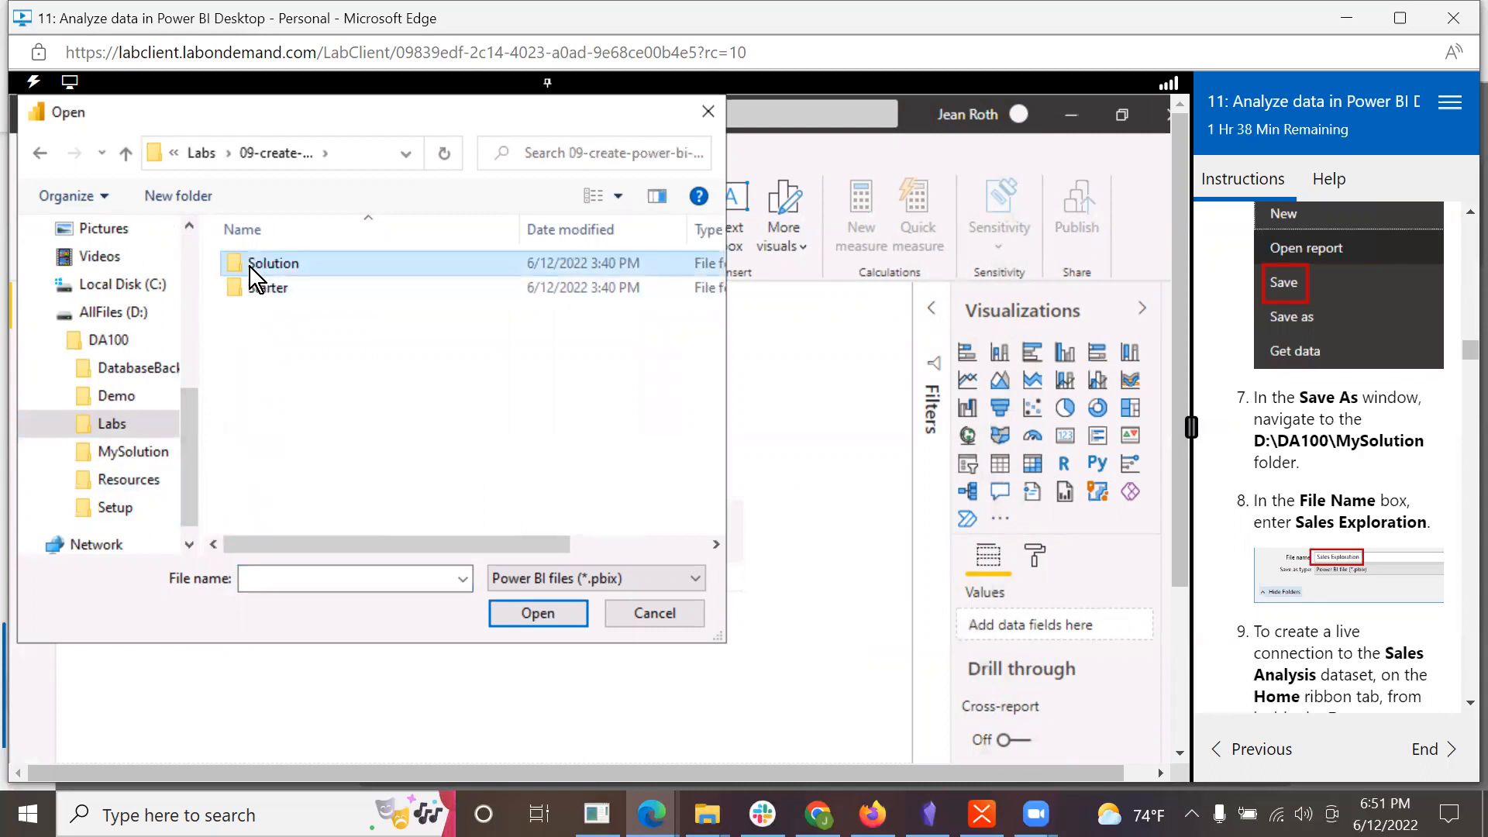
left_click(259, 263)
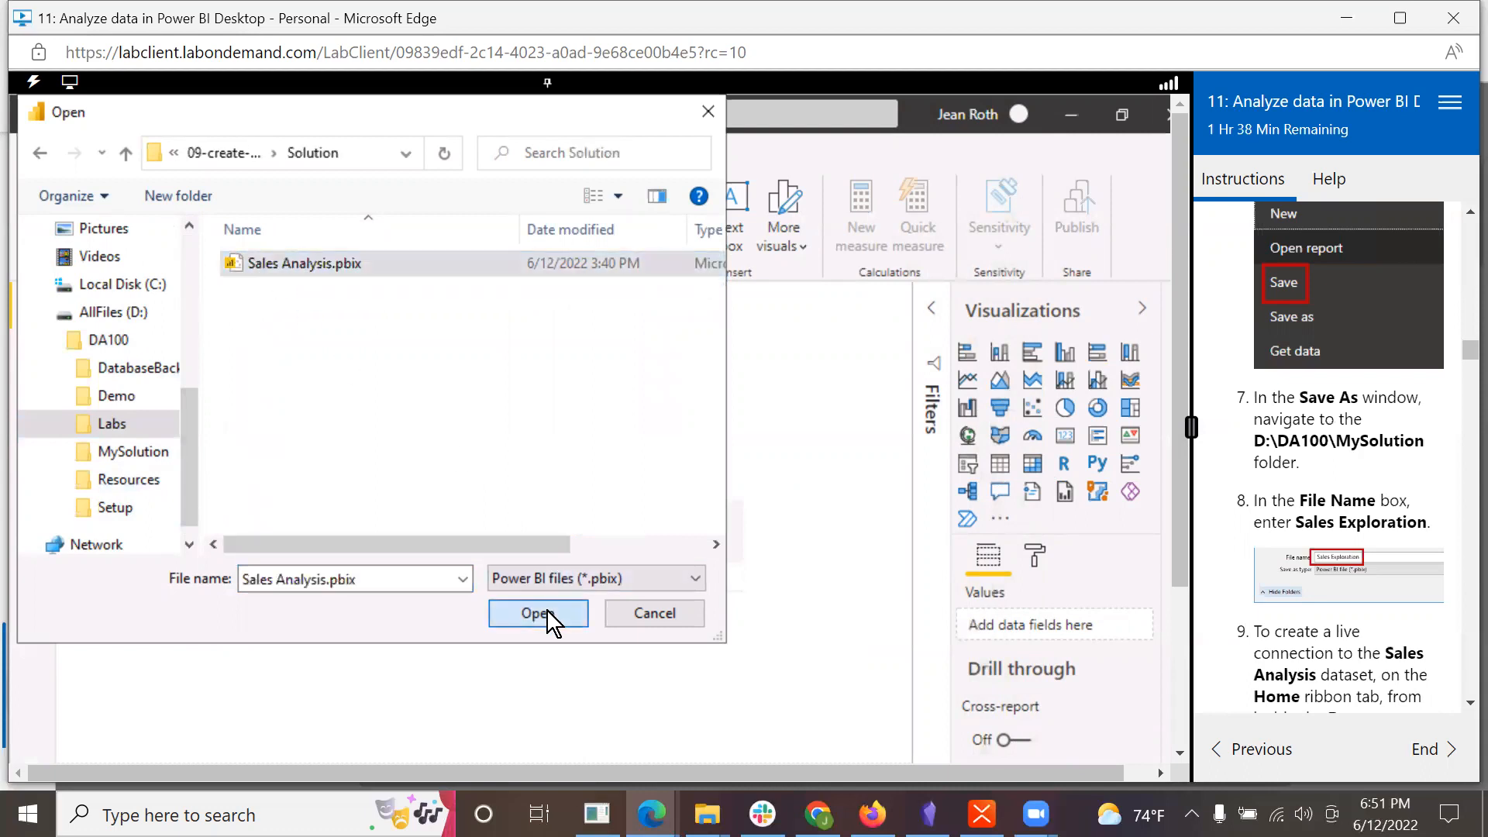
left_click(546, 613)
Step: Save a copy of the report as Sales Analysis.pbix in the D:\DA100\MySolution folder
scroll(1326, 457, "down", 1)
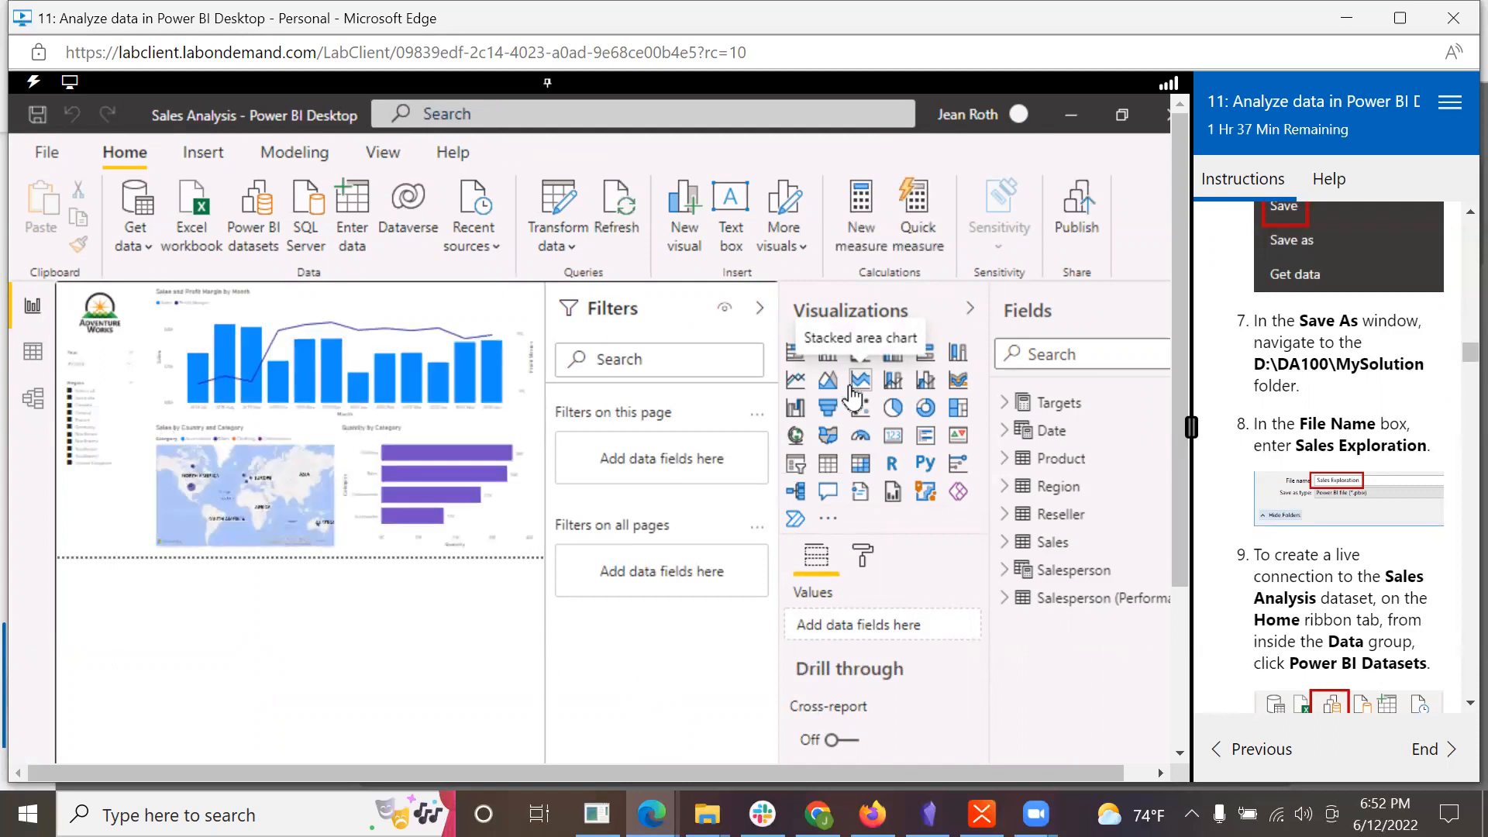
left_click(47, 153)
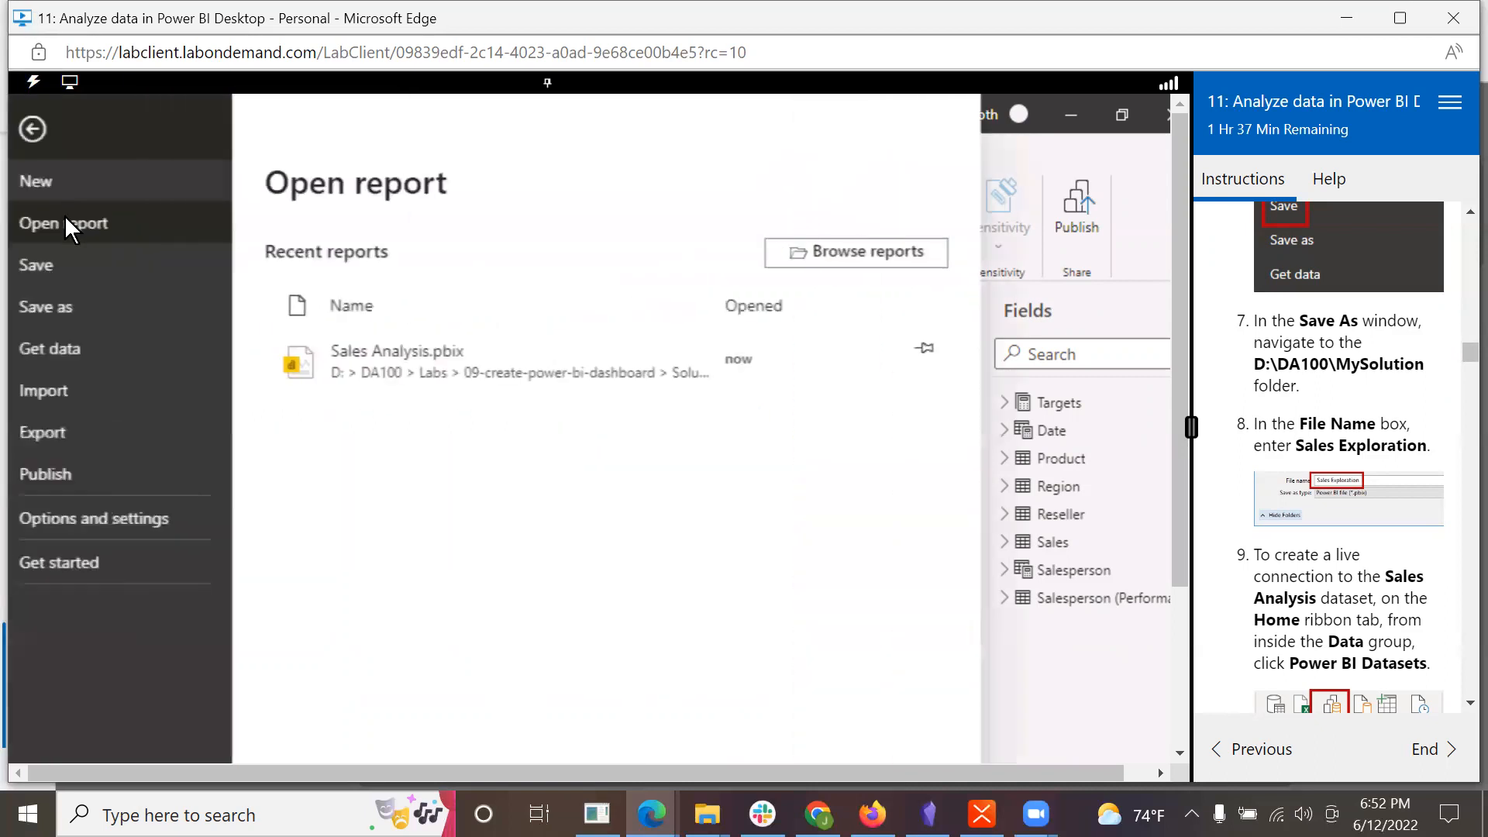
left_click(57, 296)
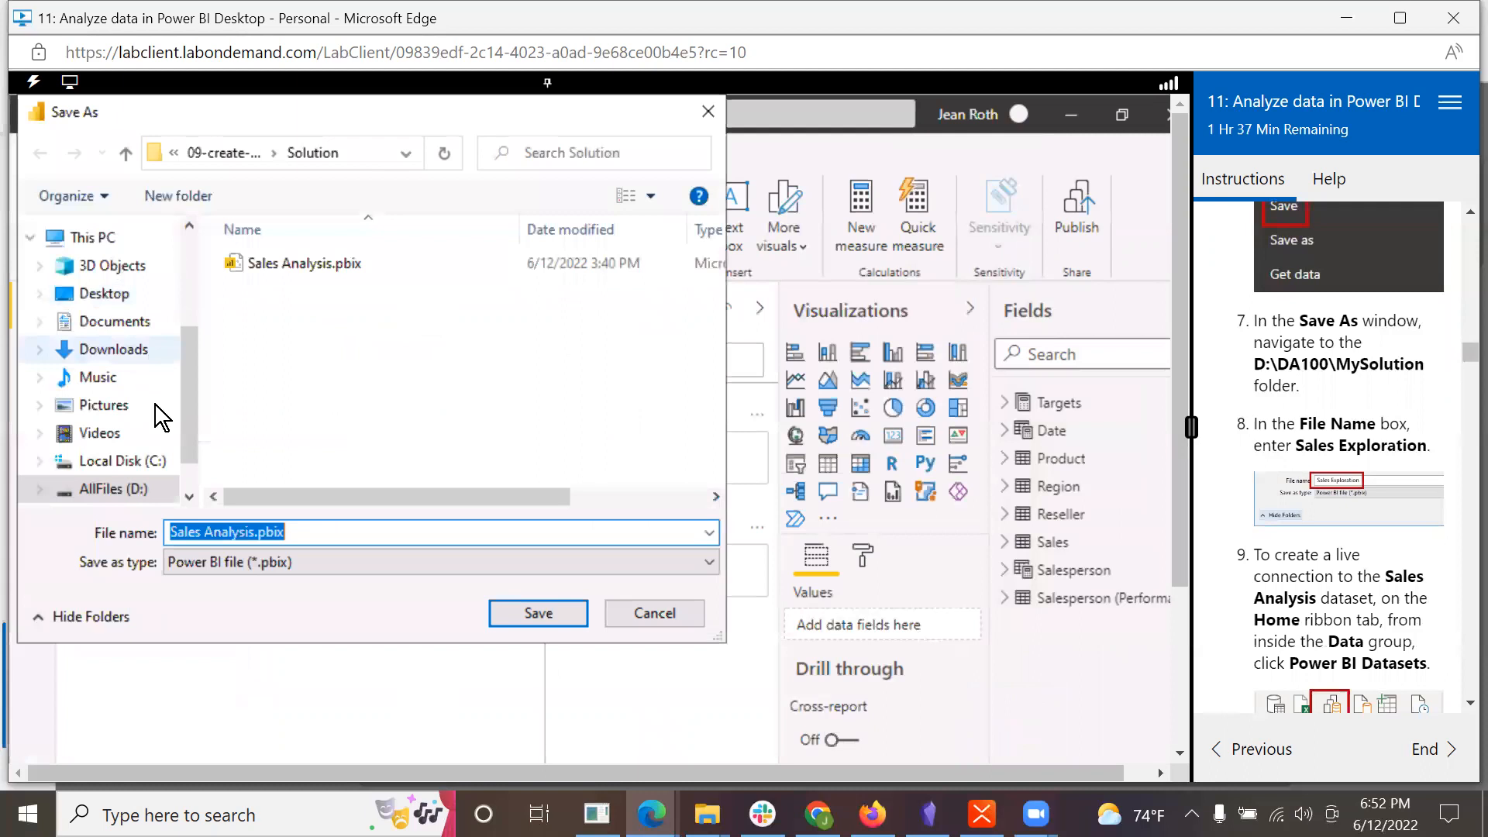
left_click(90, 495)
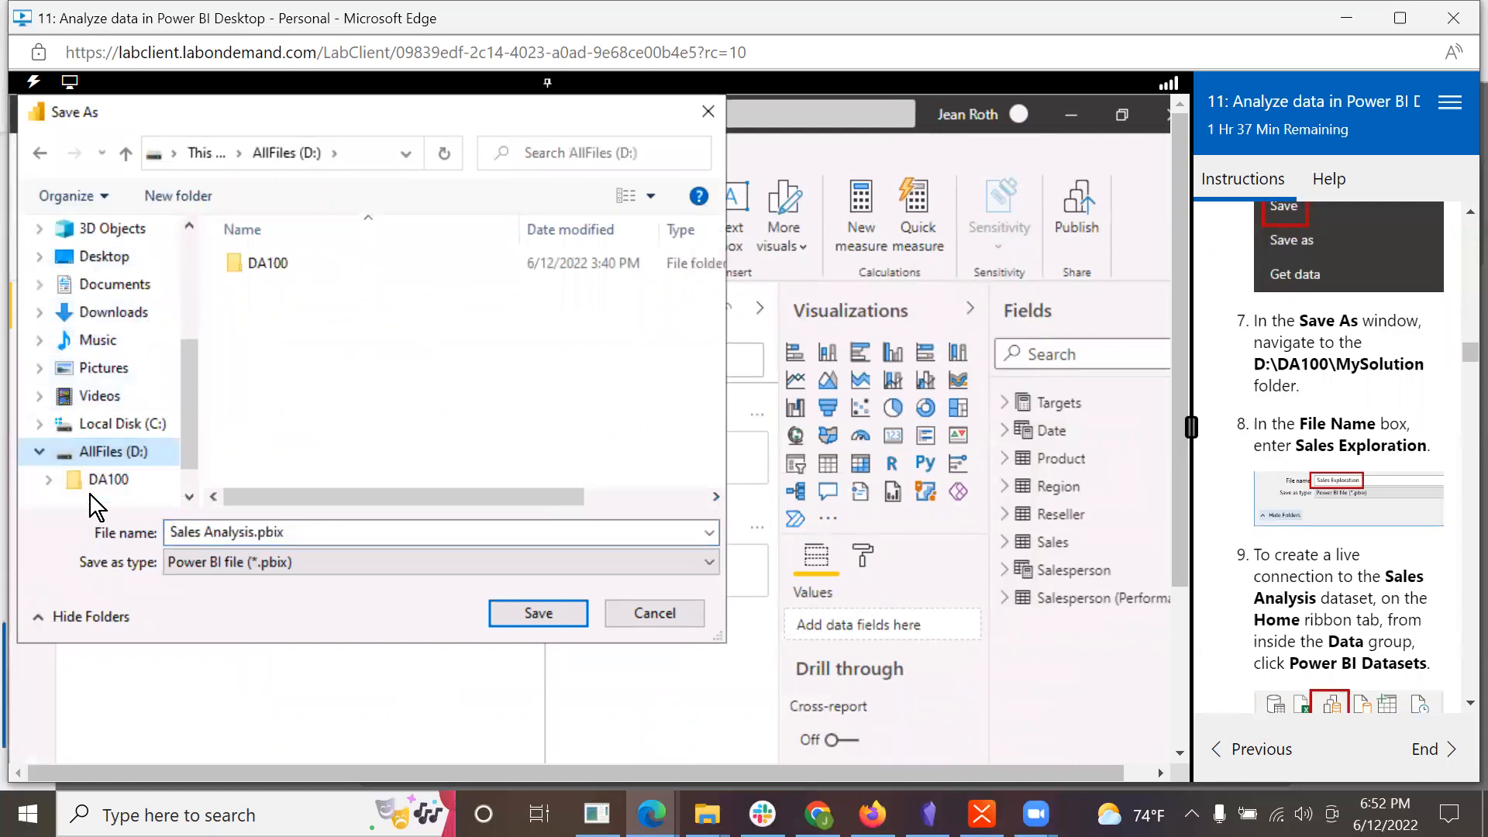
double_click(275, 260)
double_click(277, 335)
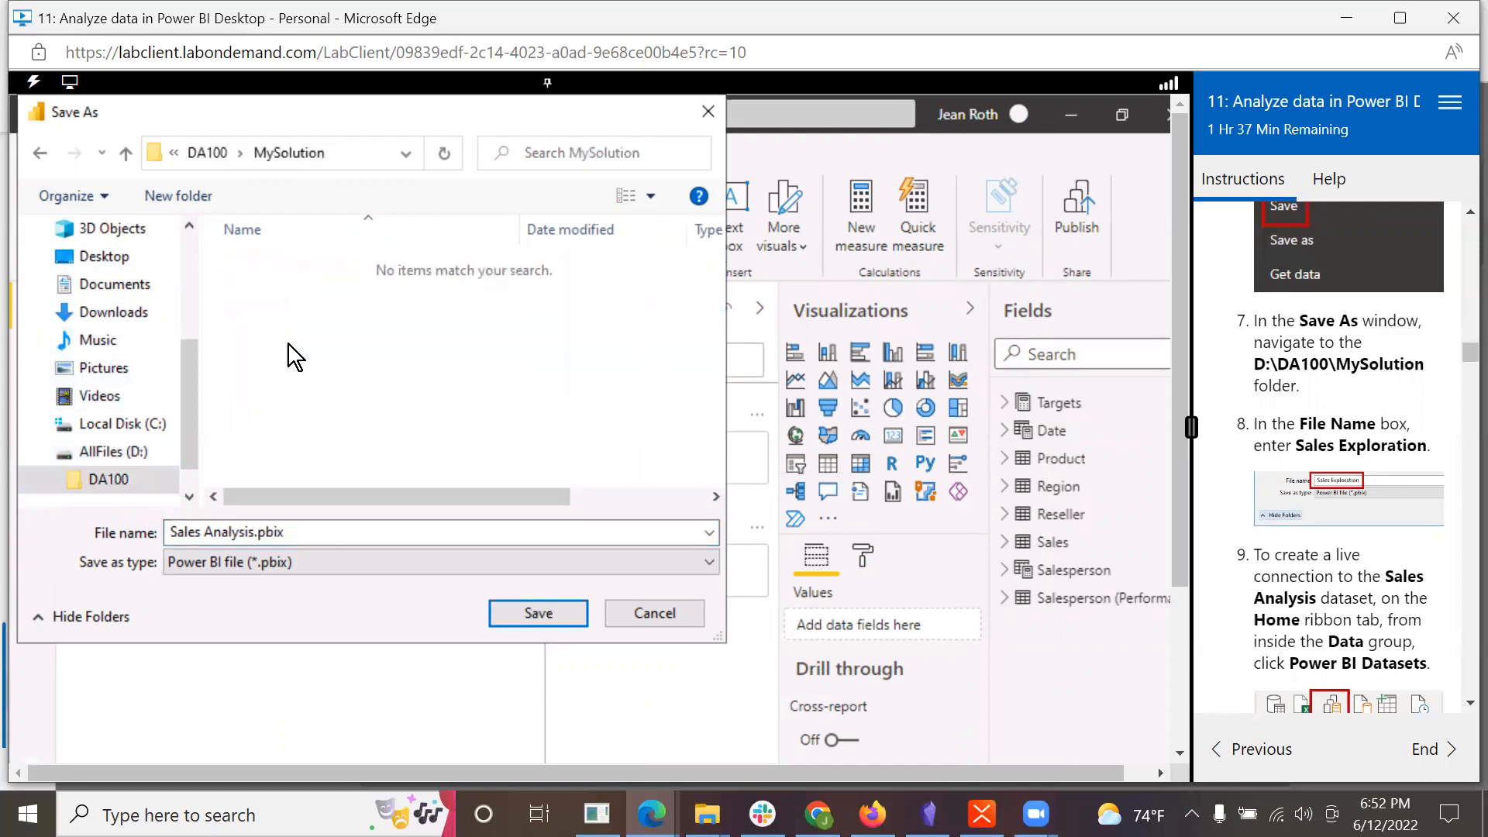
left_click(550, 618)
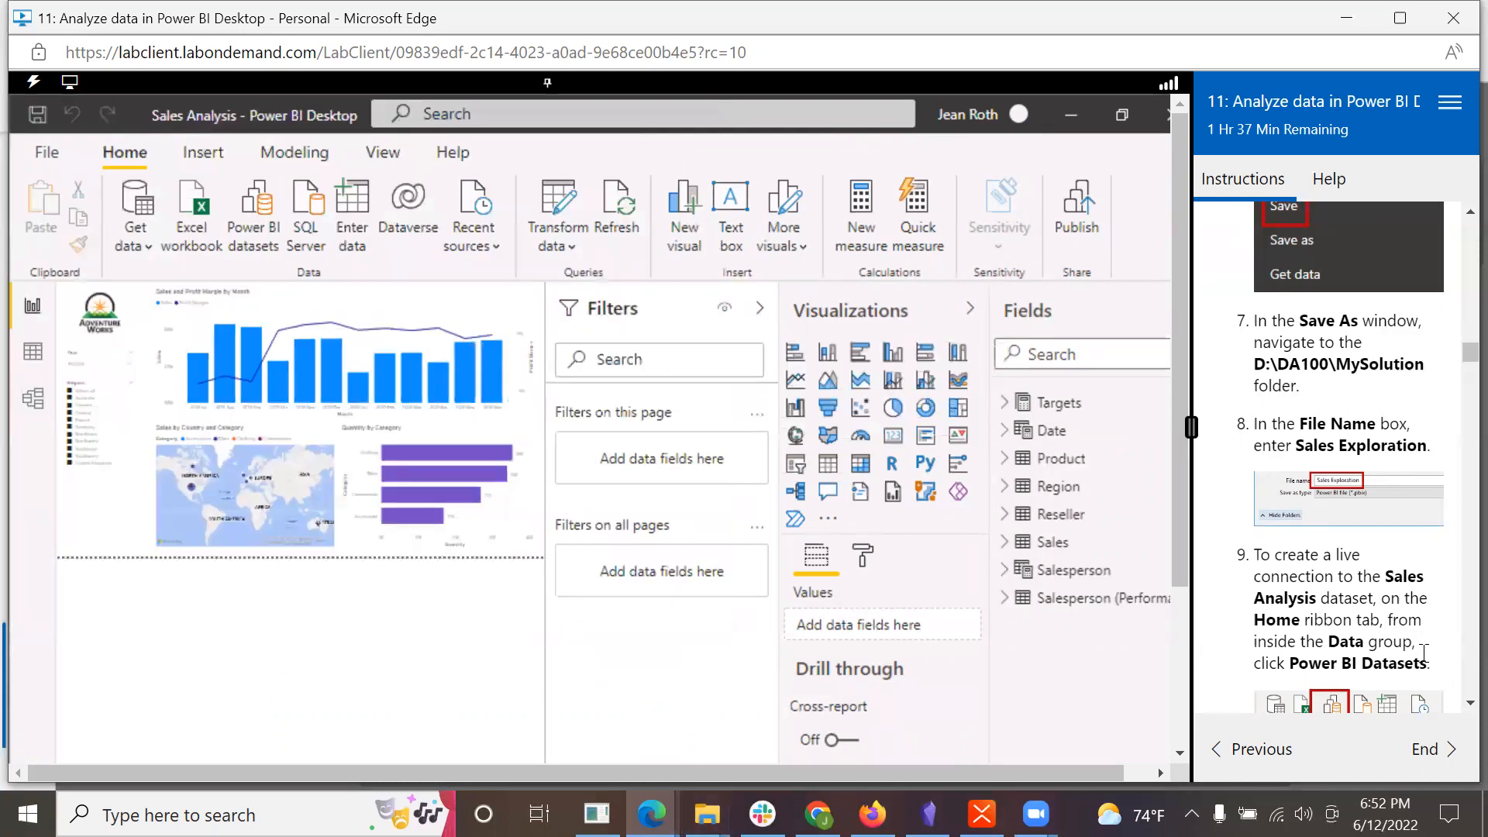
Step: Try to create a live connection to Power BI datasets from the Sales Analysis report, following lab step 9
scroll(1425, 654, "down", 2)
scroll(1425, 654, "down", 1)
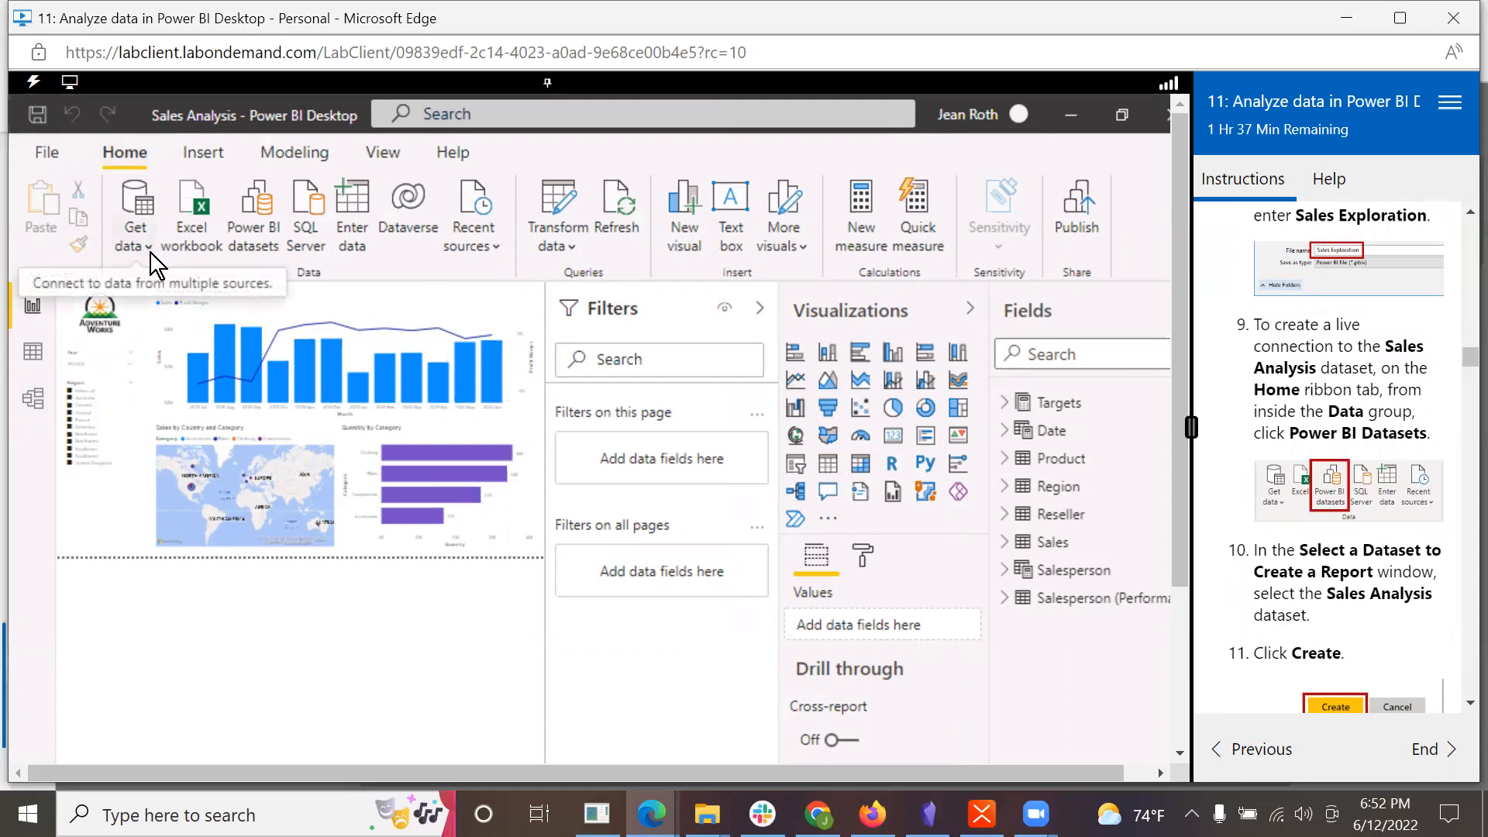
left_click(258, 221)
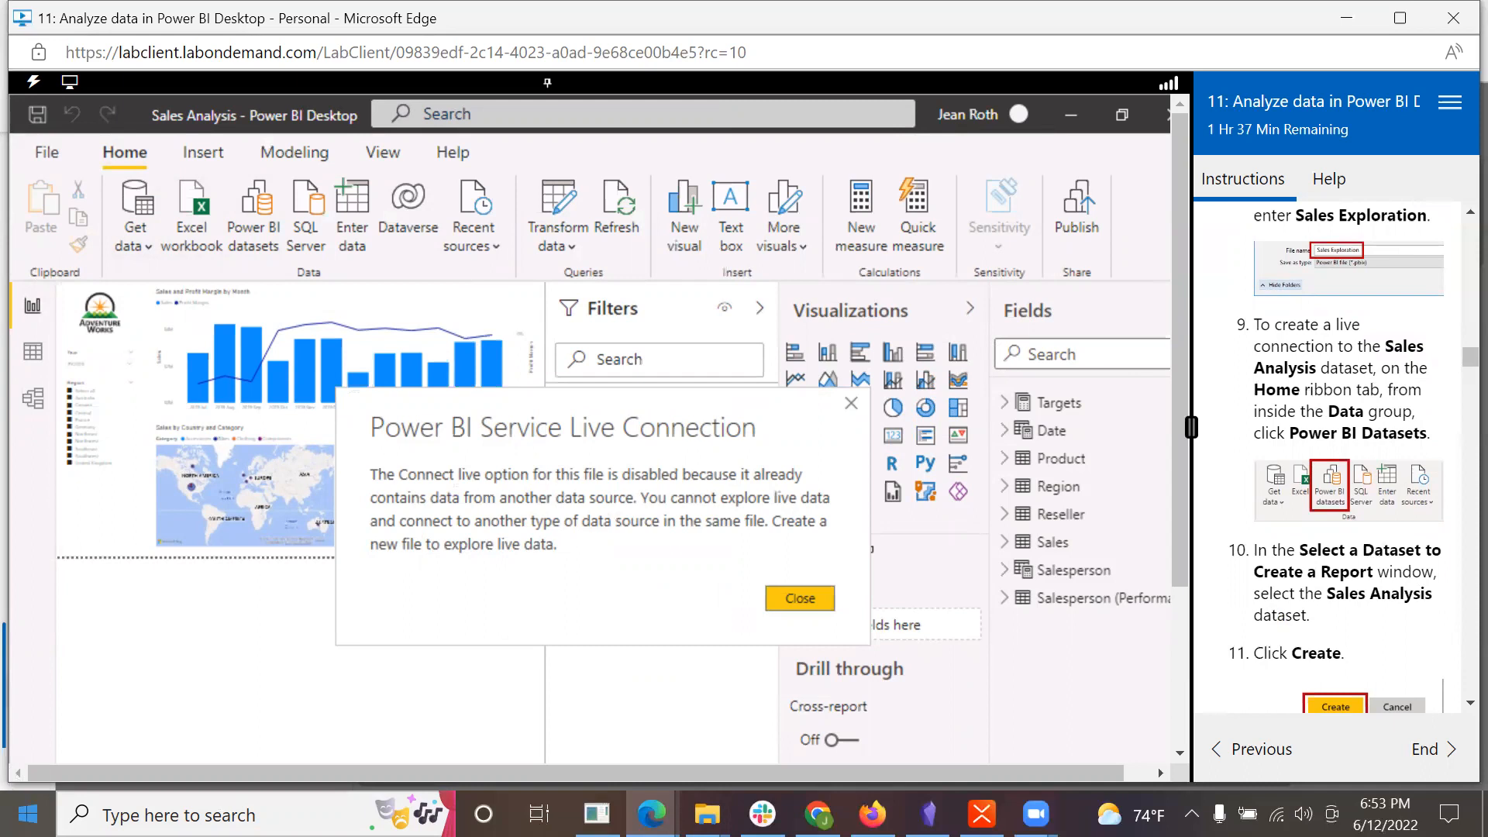
left_click(802, 597)
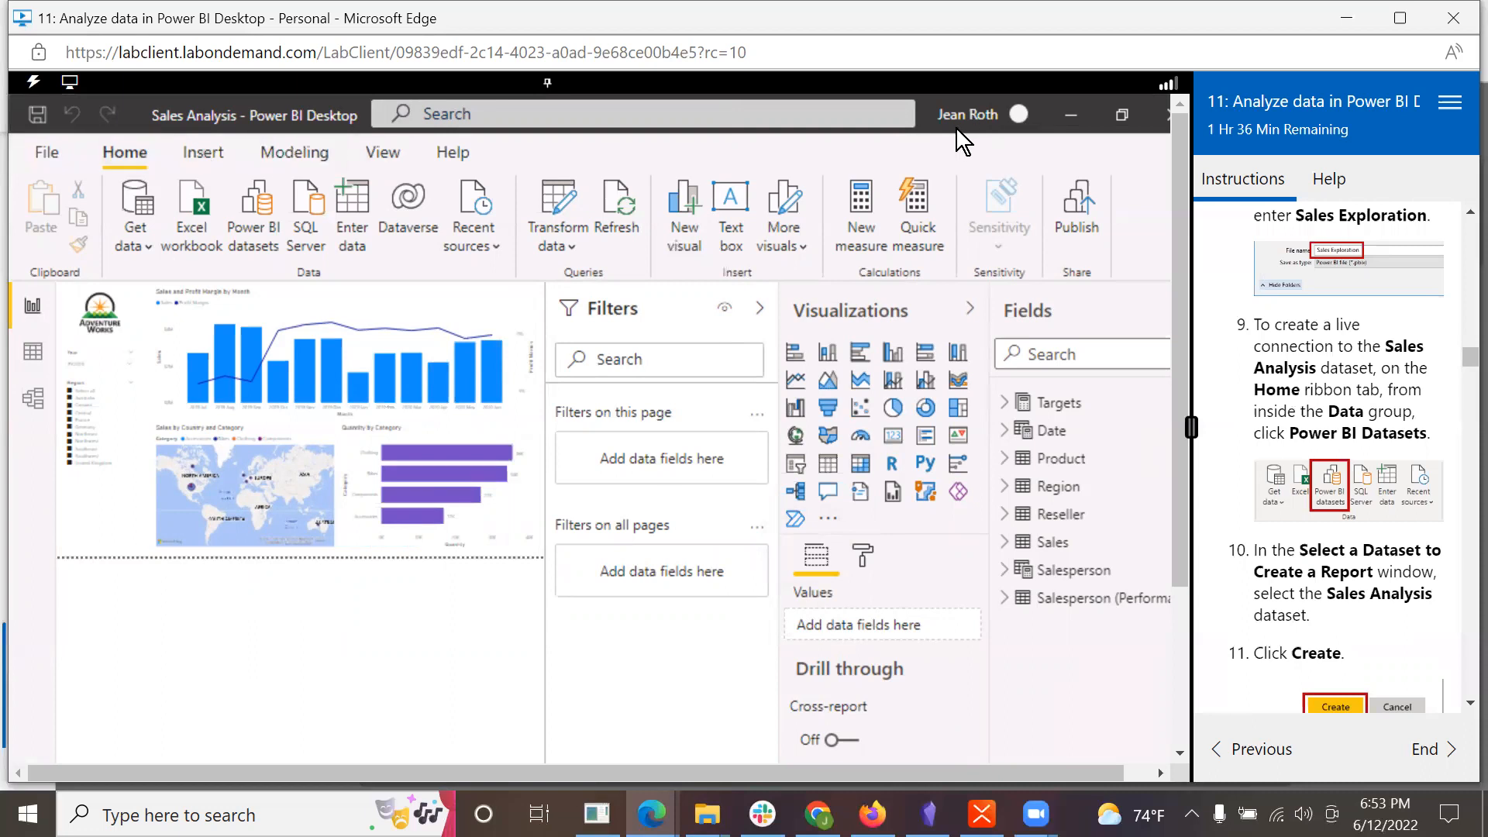
Step: Create a new blank Power BI Desktop report
left_click(39, 158)
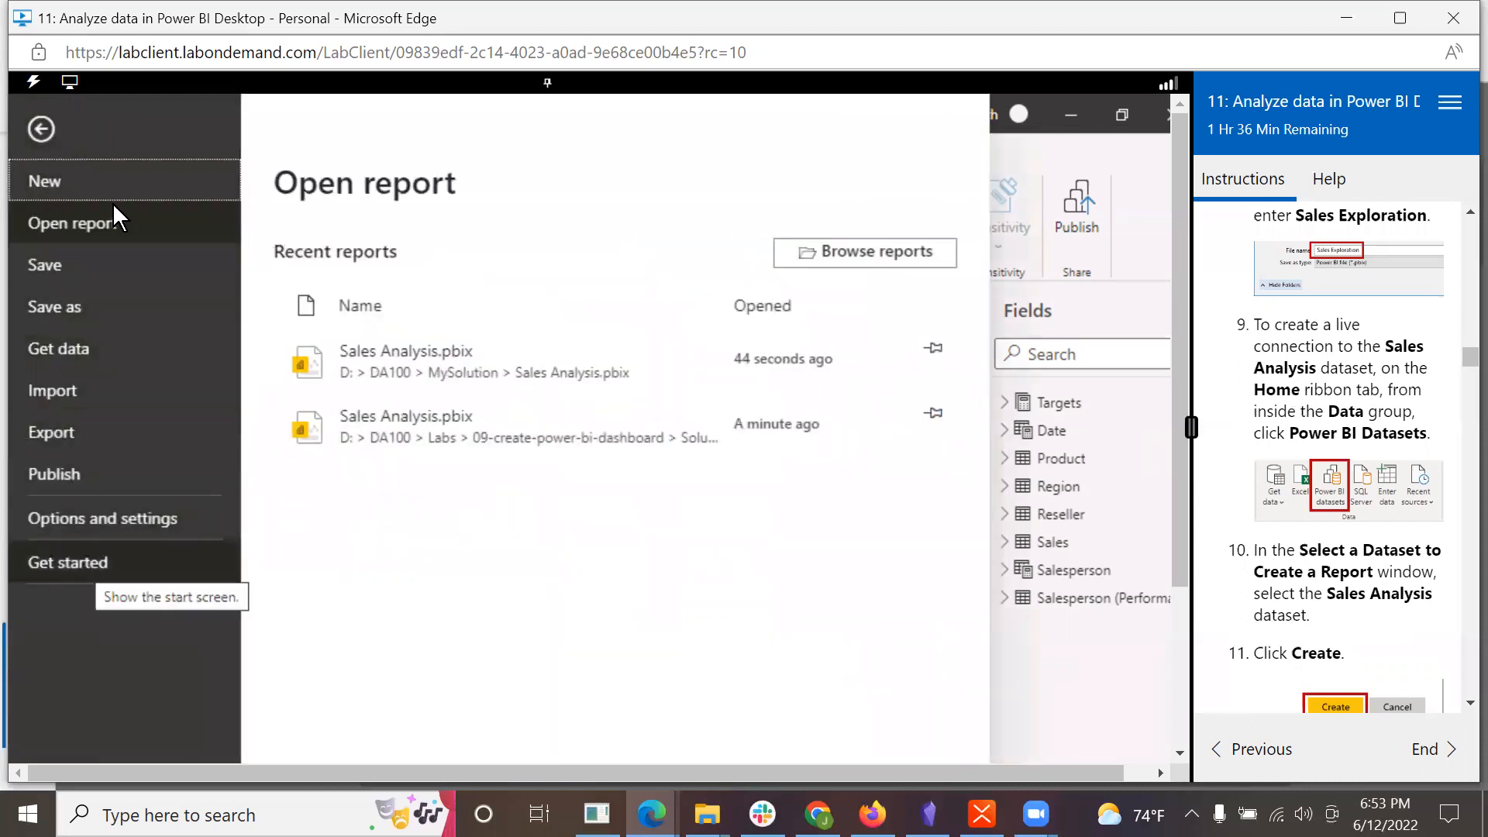
left_click(48, 183)
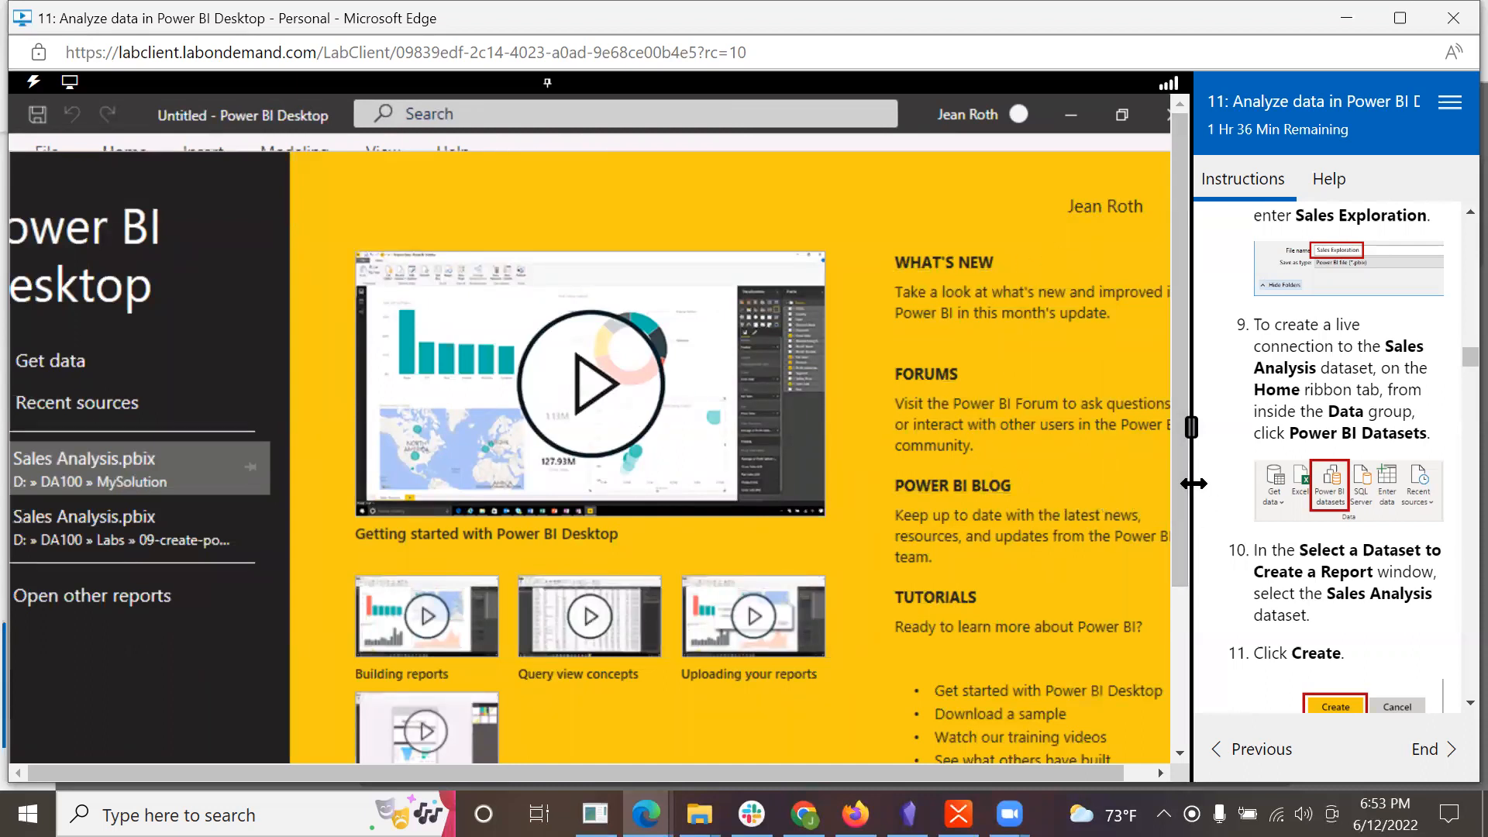
left_click_drag(1179, 519, 1179, 746)
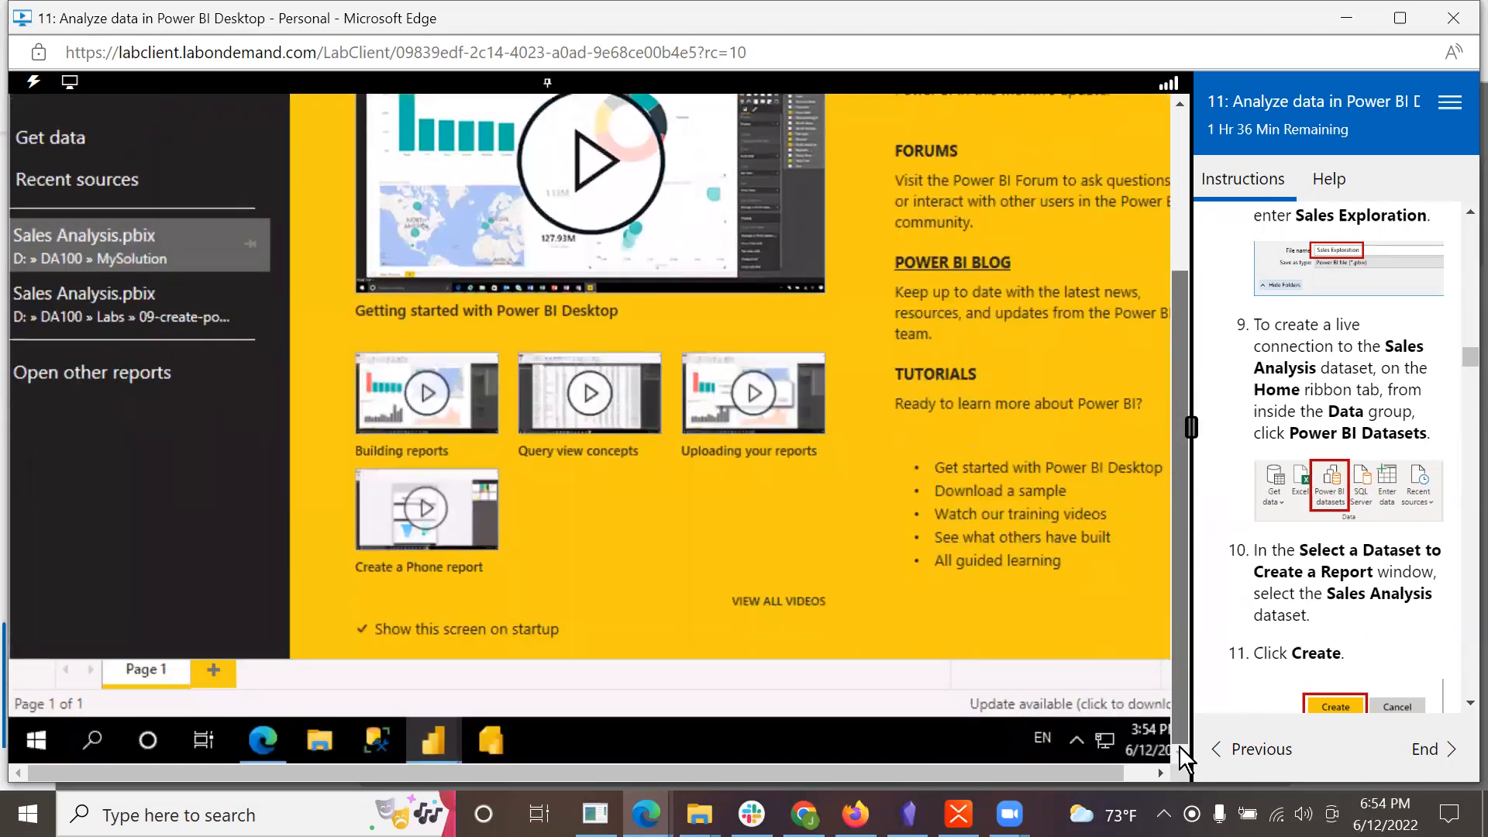
left_click_drag(1174, 672, 1187, 206)
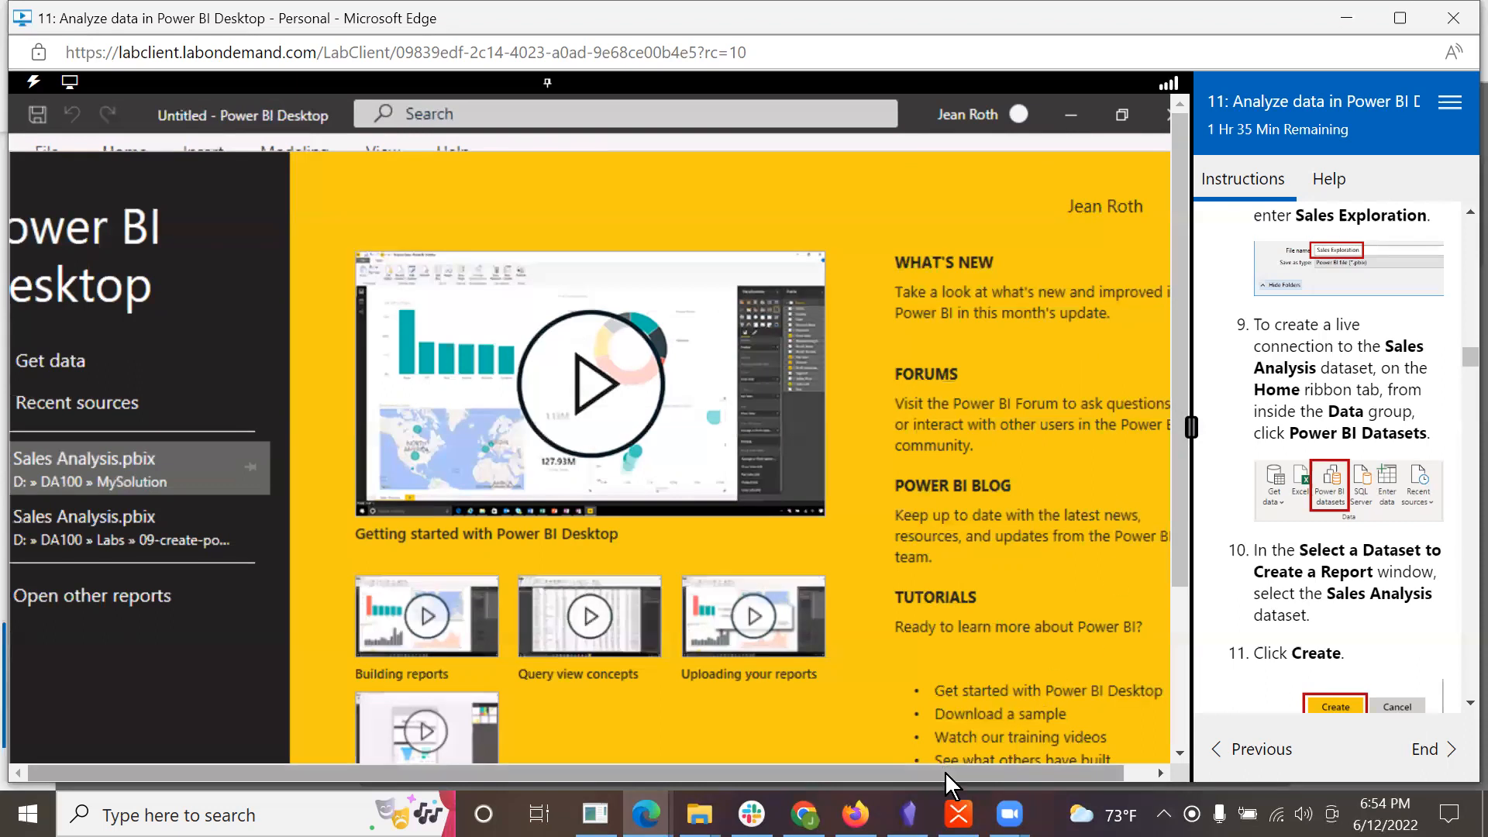
left_click_drag(946, 771, 1079, 740)
left_click_drag(1183, 543, 1188, 765)
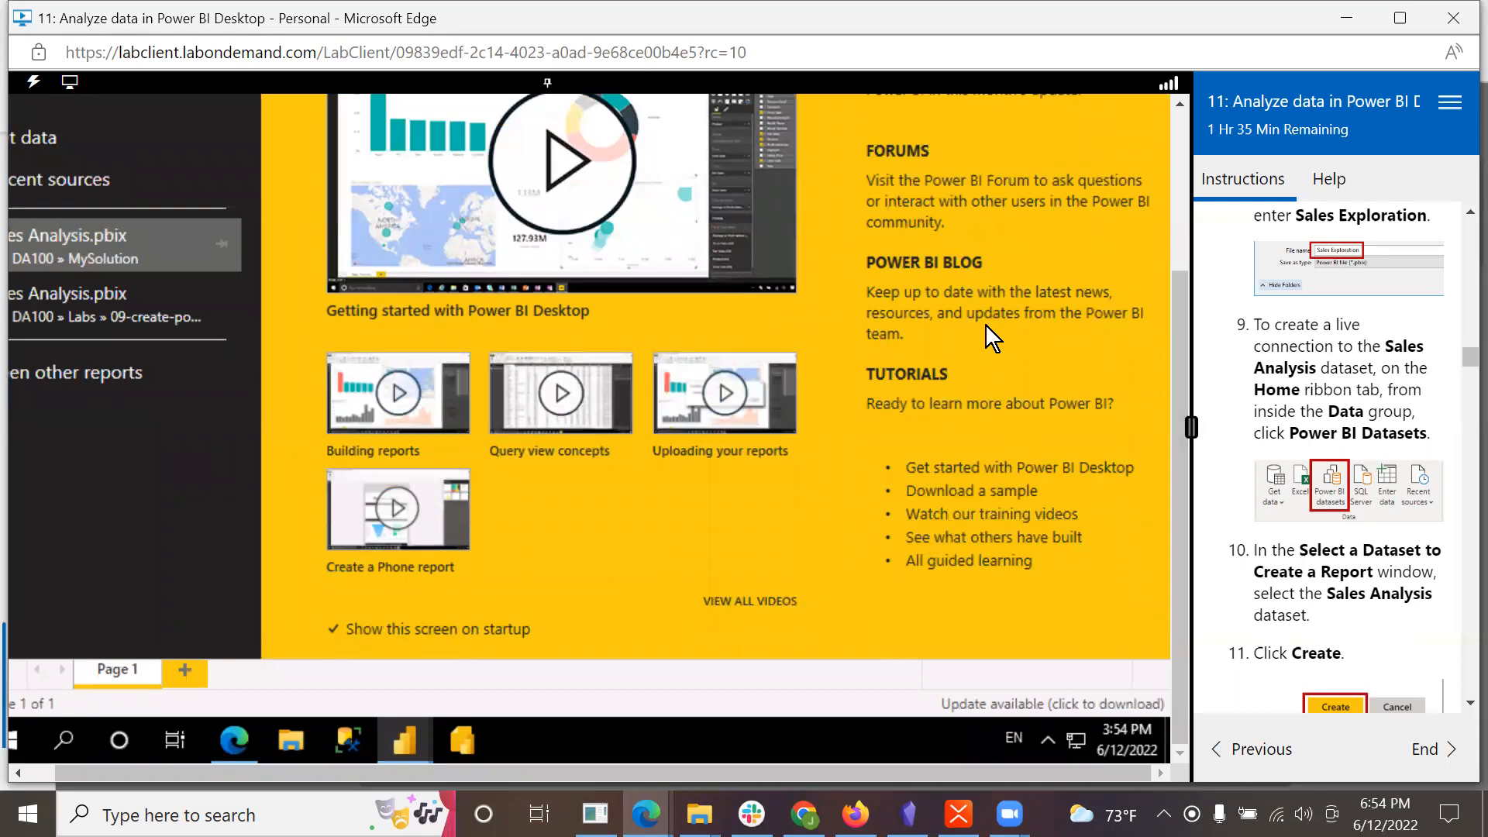
left_click_drag(1179, 300, 1183, 40)
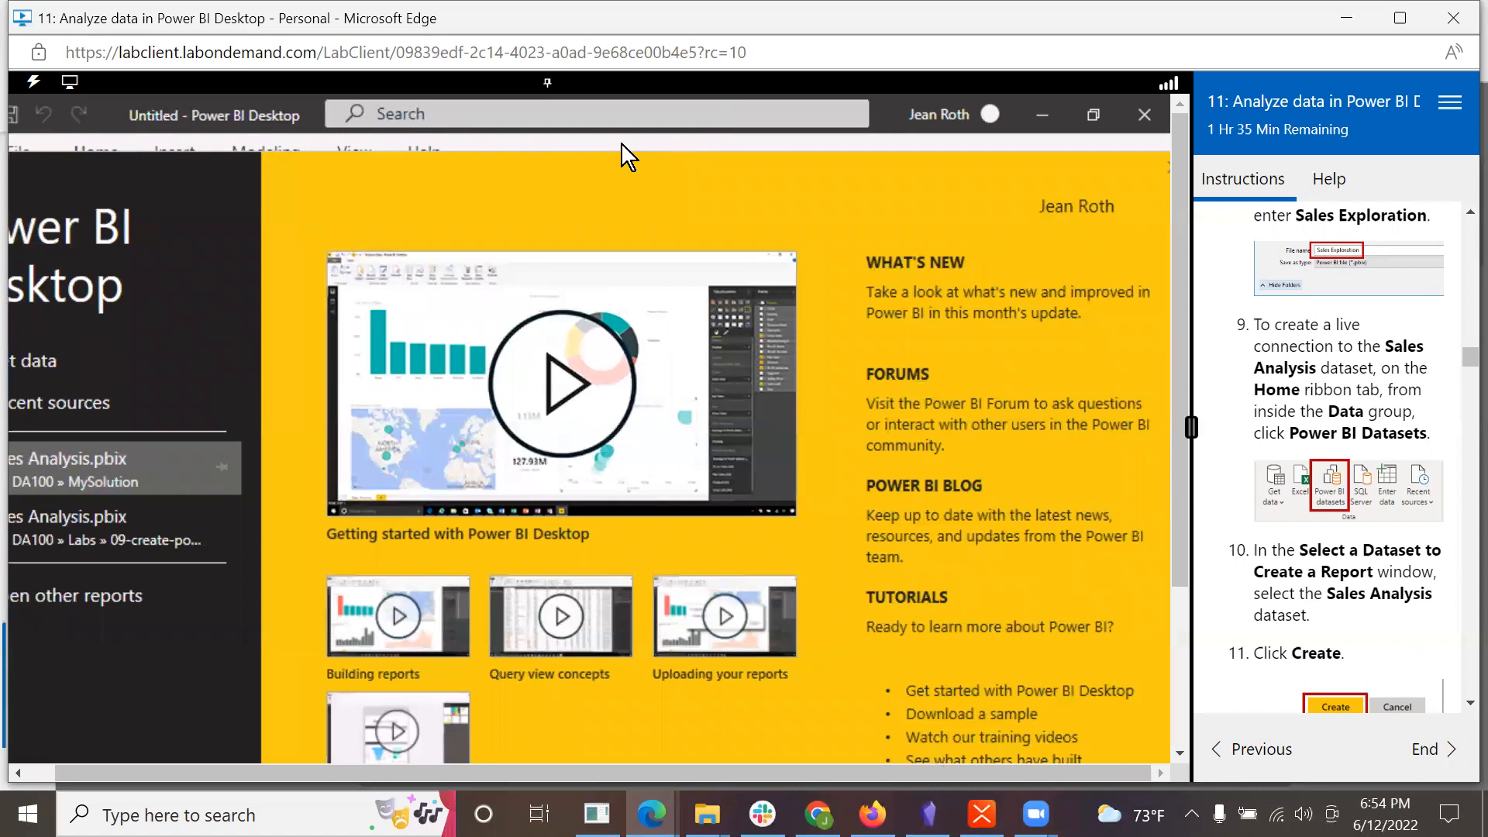
left_click(552, 418)
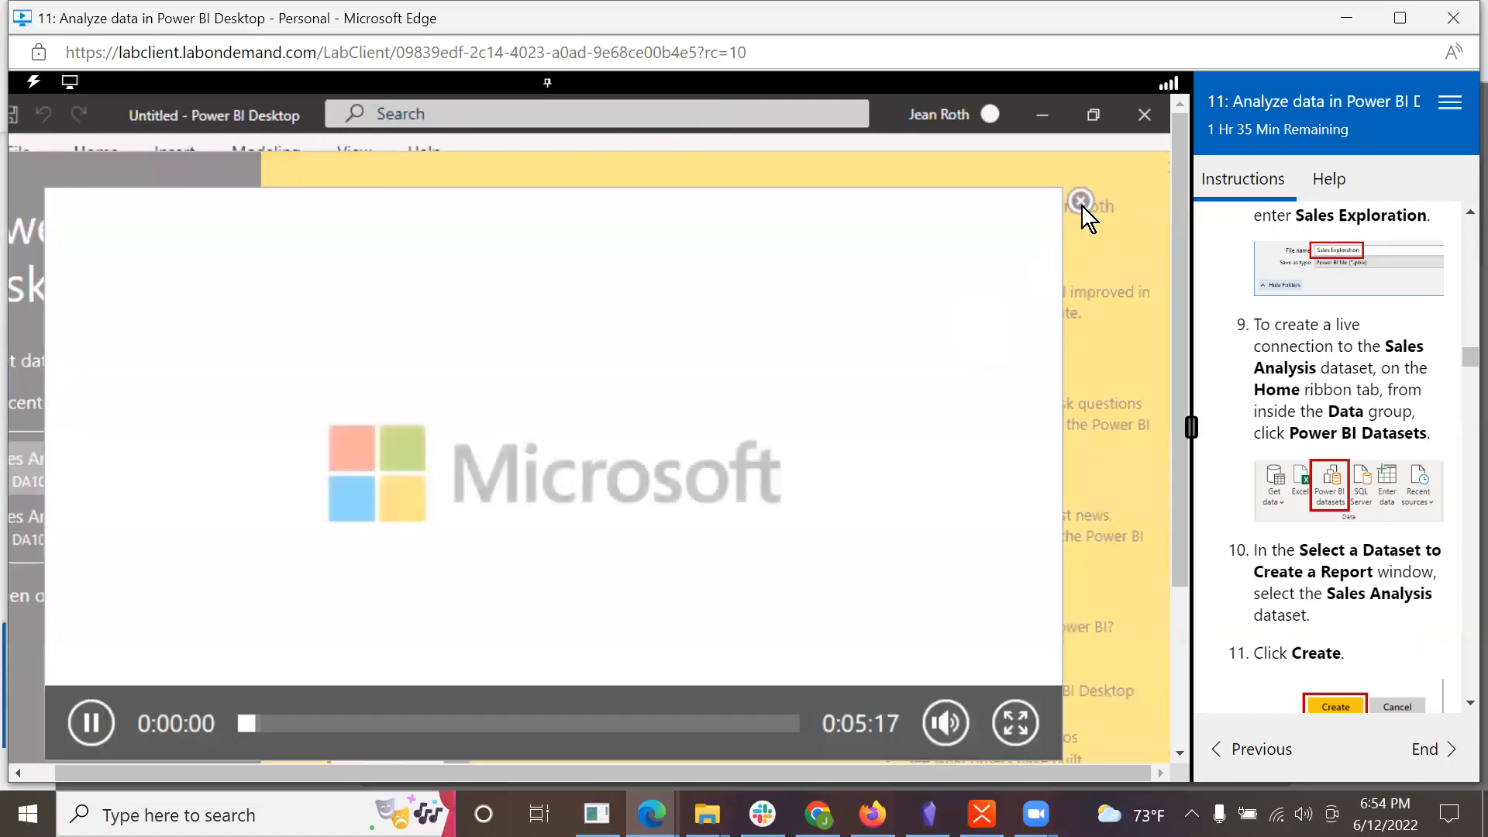
left_click(1080, 203)
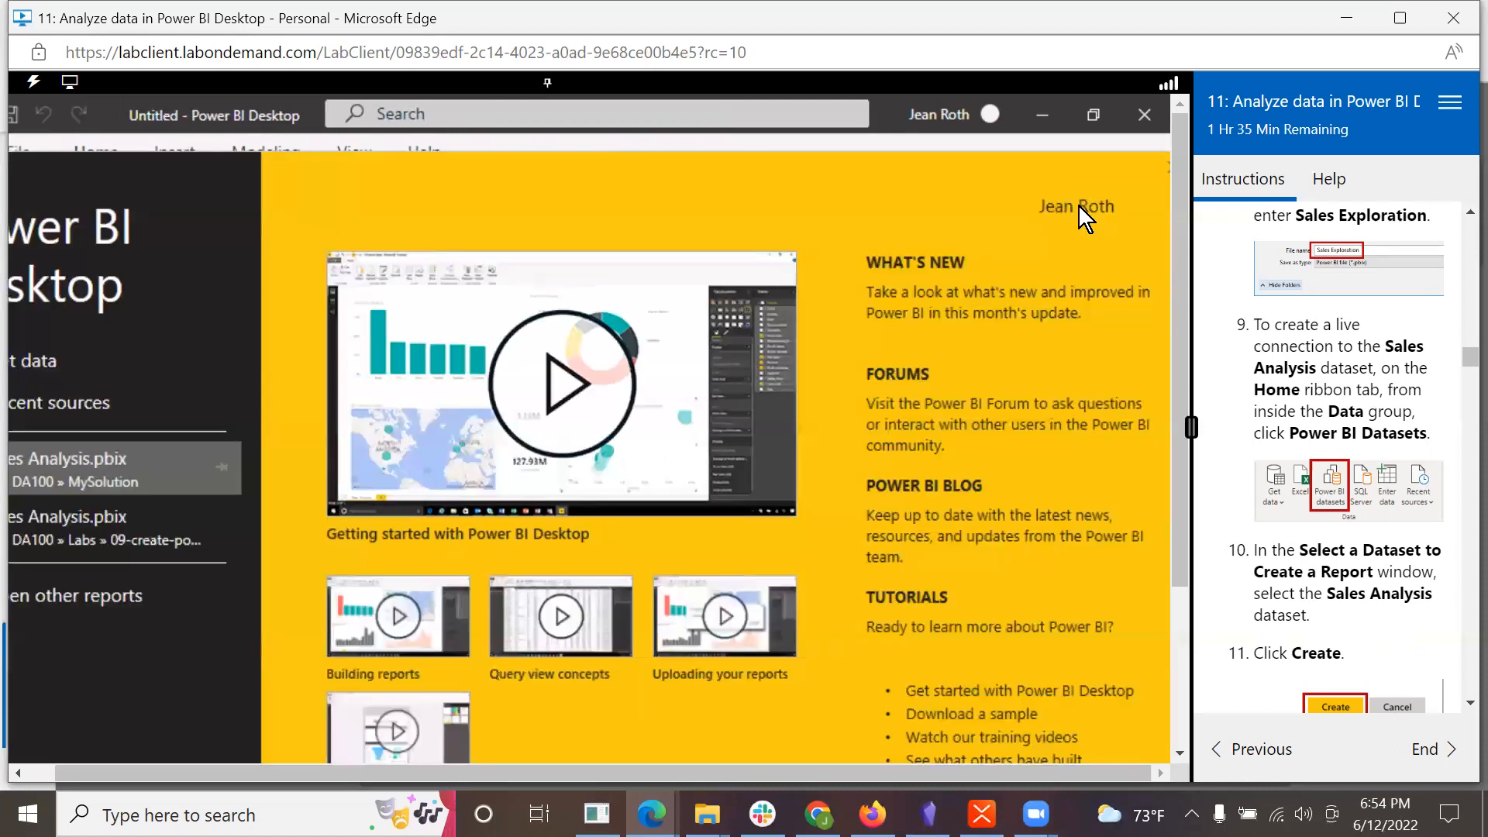
left_click_drag(418, 772, 192, 787)
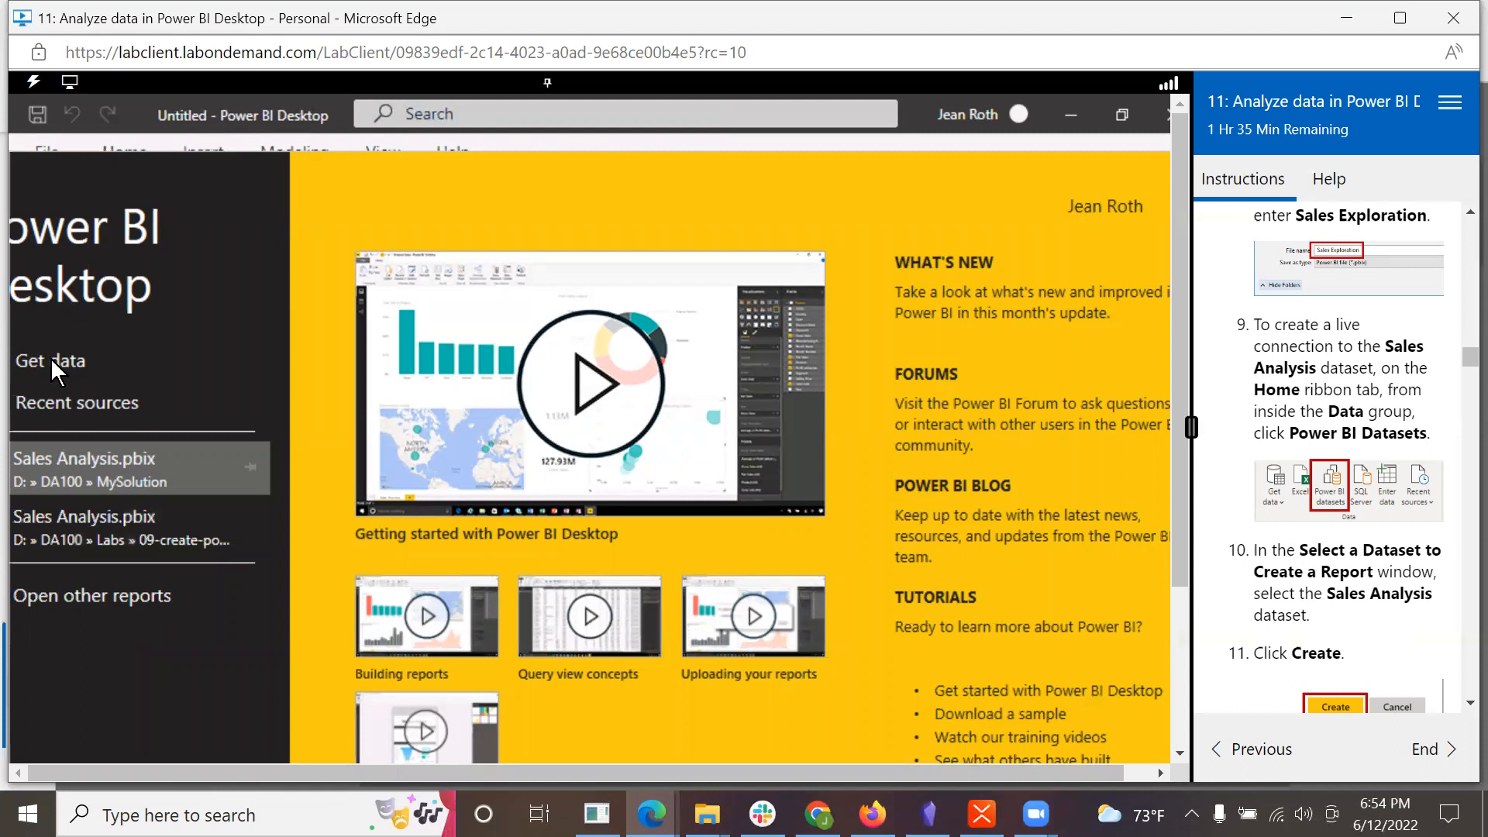
scroll(1358, 406, "up", 3)
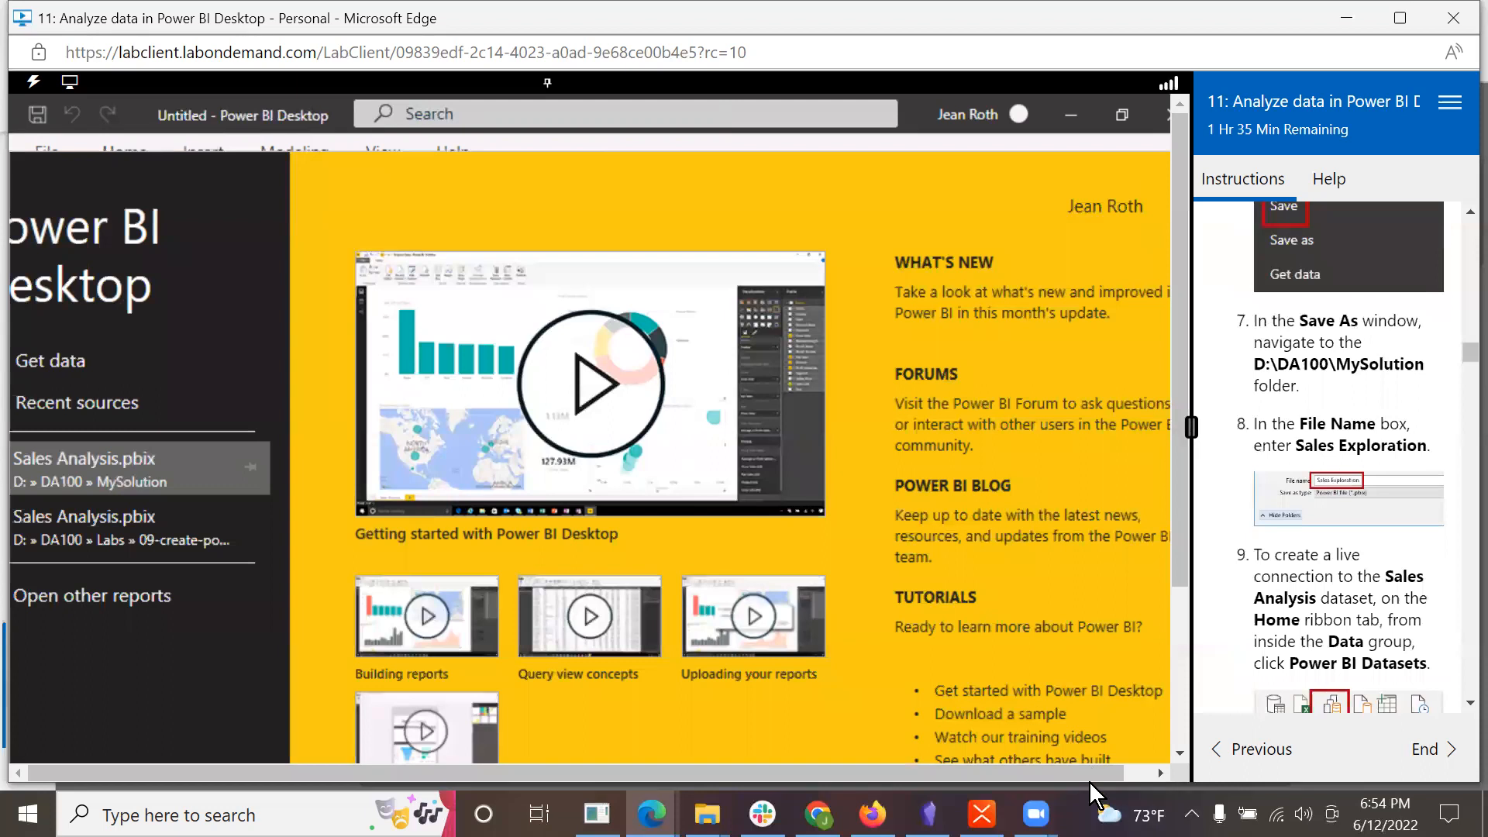
Step: Close all open Power BI Desktop windows in the lab virtual machine, discarding the unsaved changes
left_click_drag(1087, 771, 1188, 732)
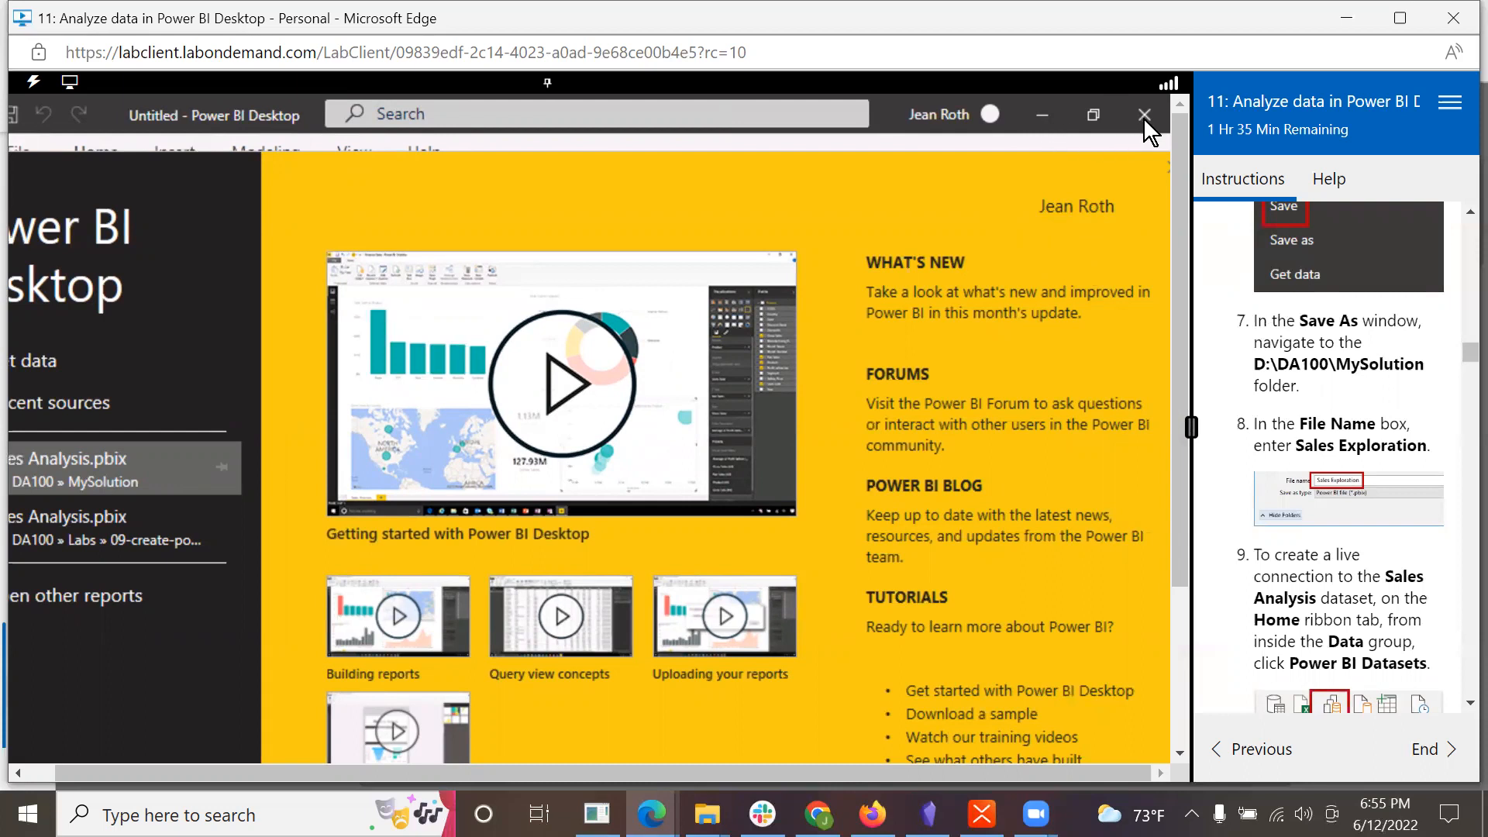
left_click_drag(1185, 458, 1210, 711)
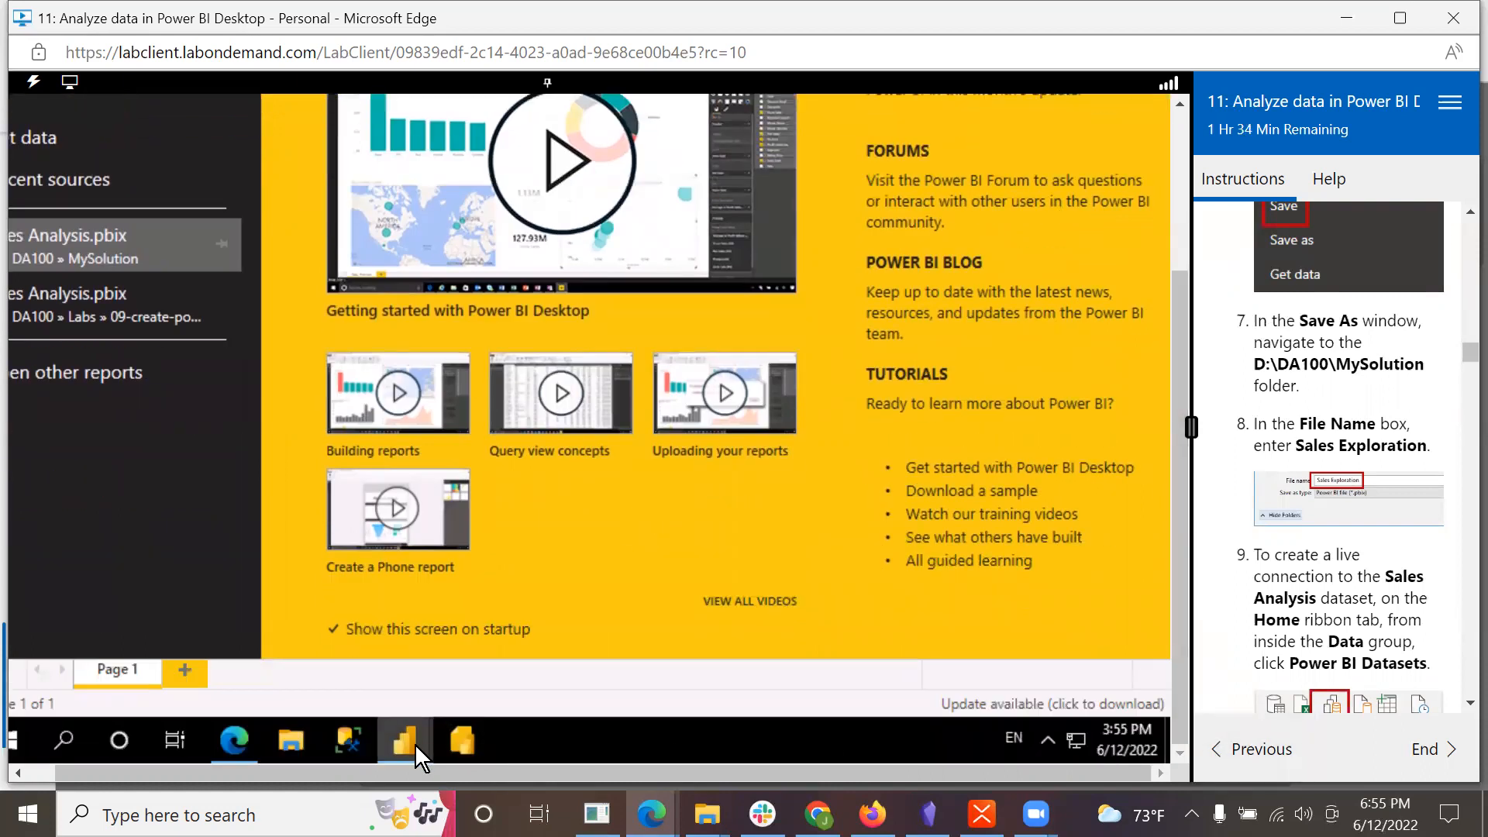
right_click(412, 719)
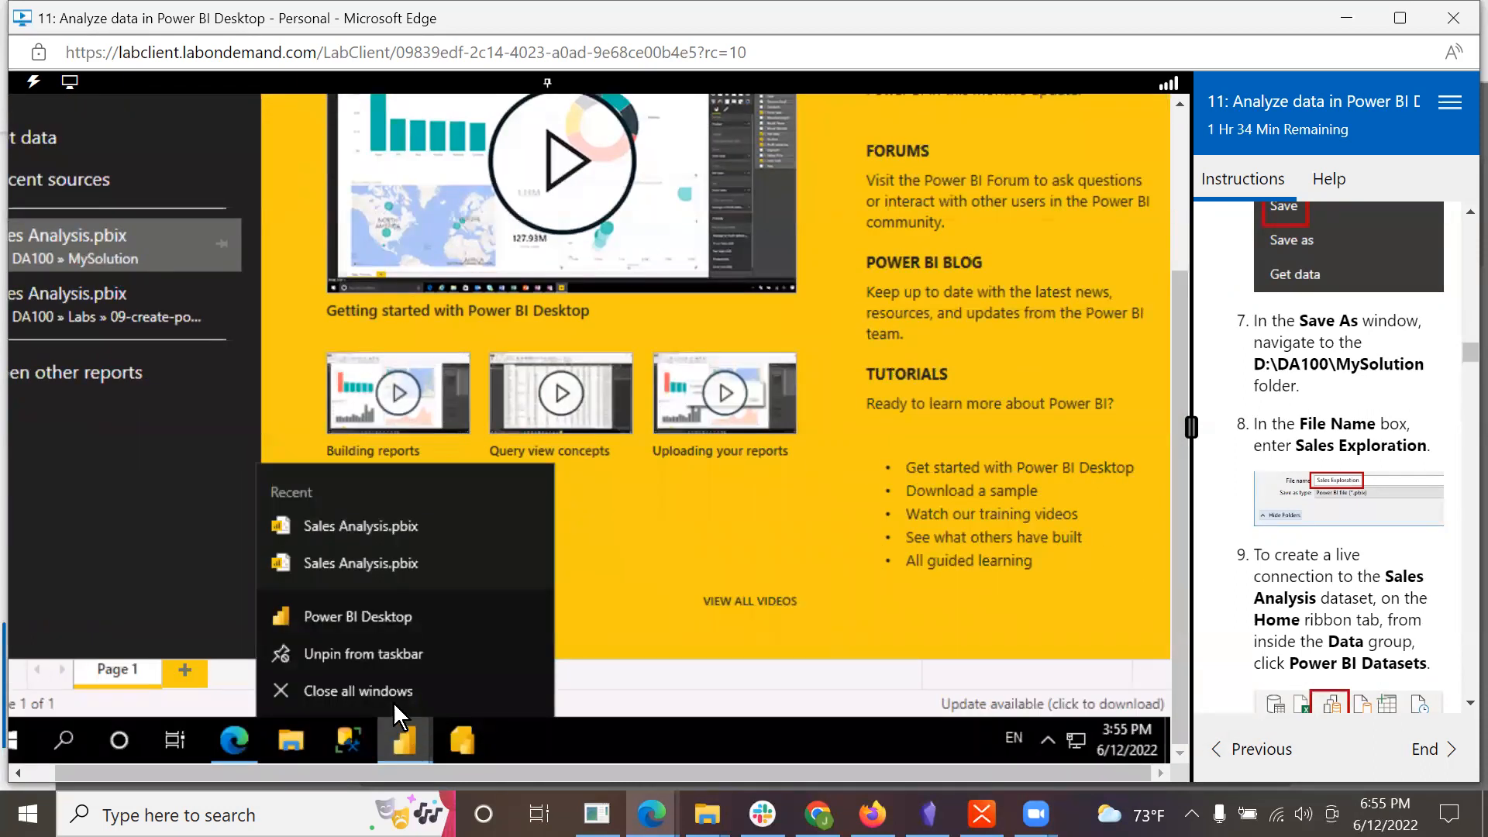
left_click(392, 691)
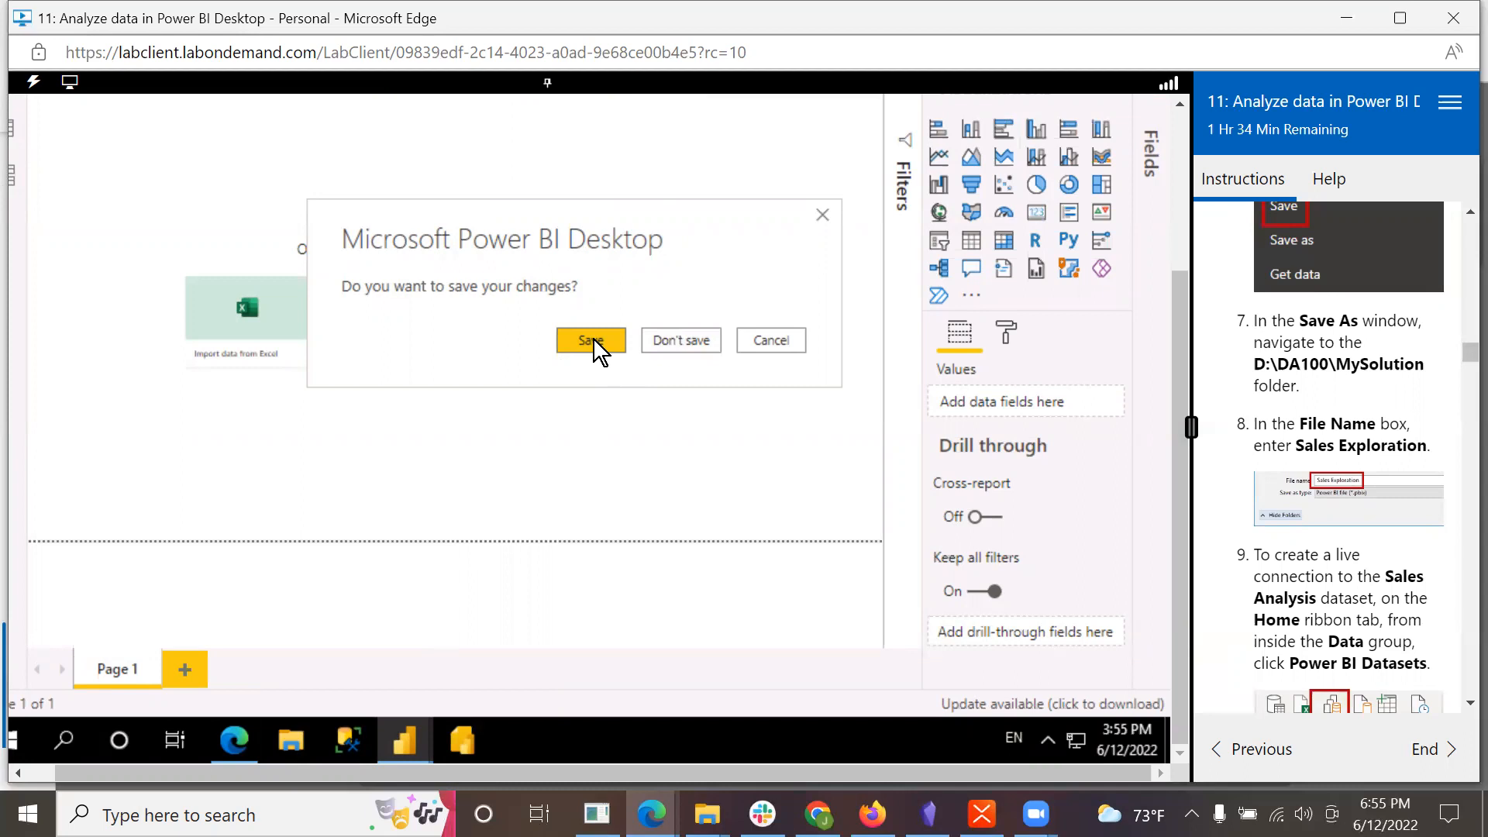
left_click(681, 340)
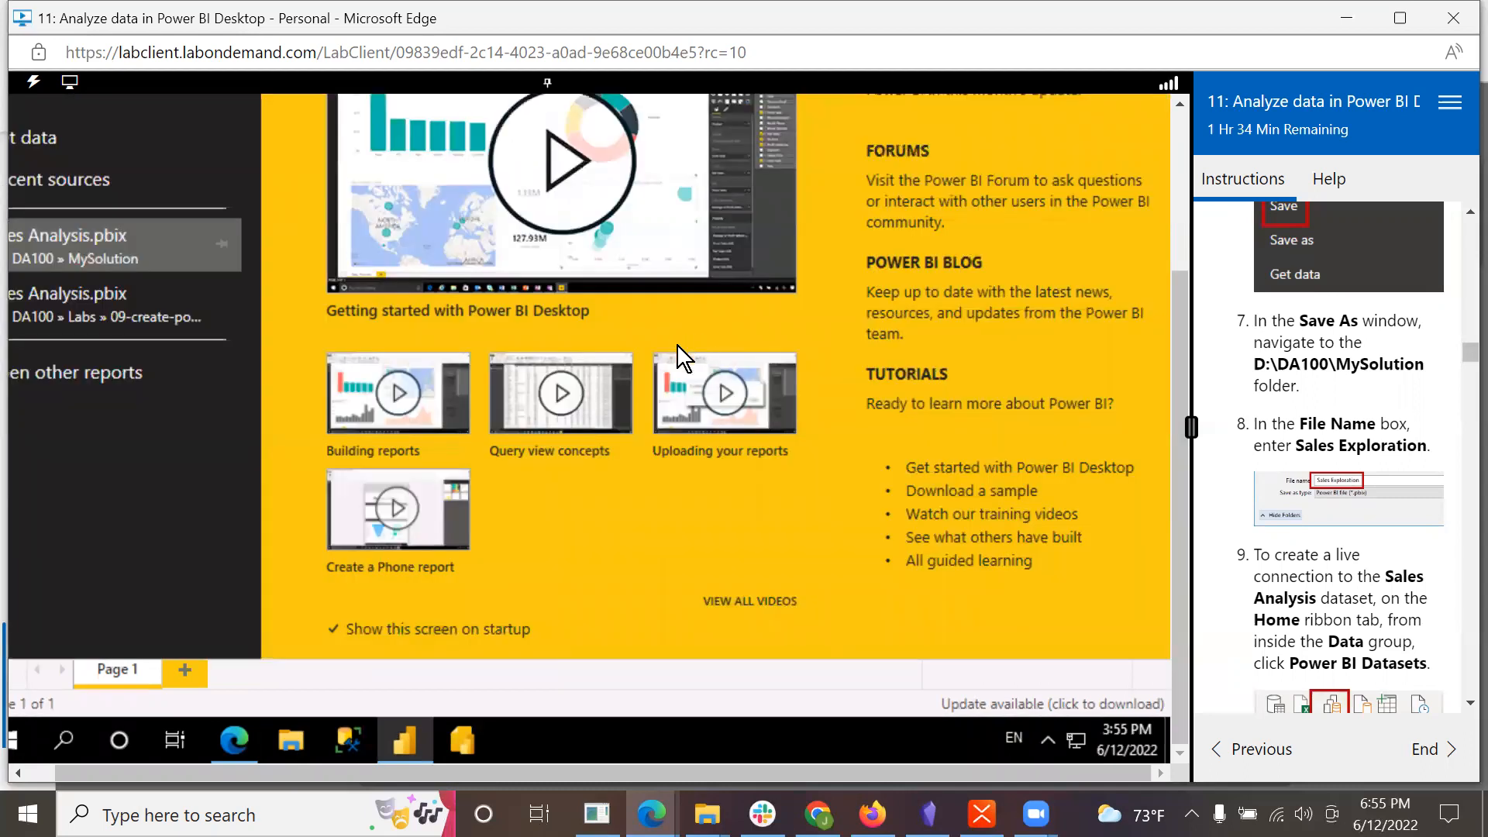
Step: Try to close the remaining Untitled Power BI Desktop window in the lab virtual machine
right_click(403, 736)
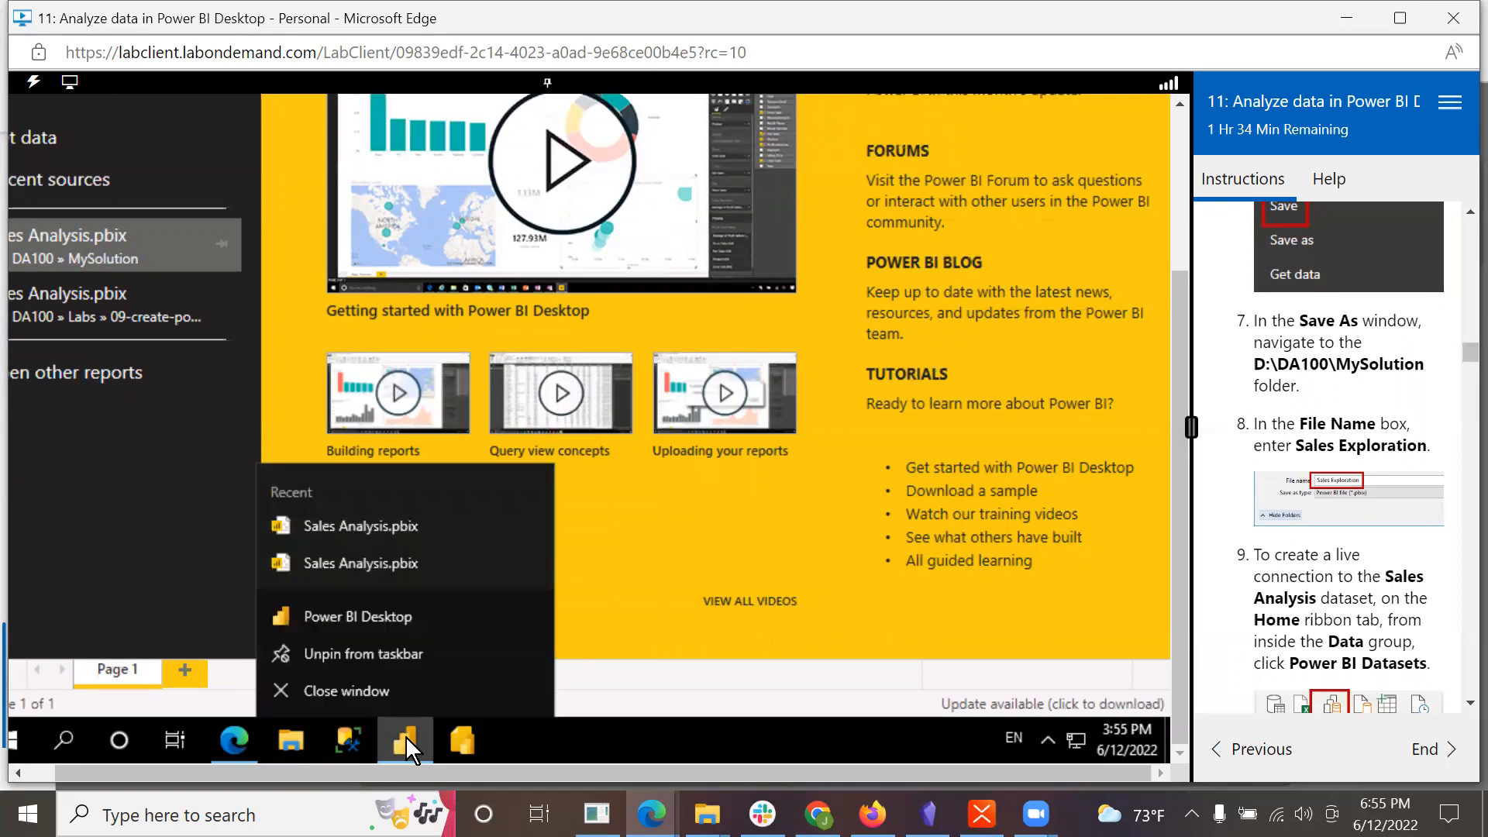
left_click(394, 691)
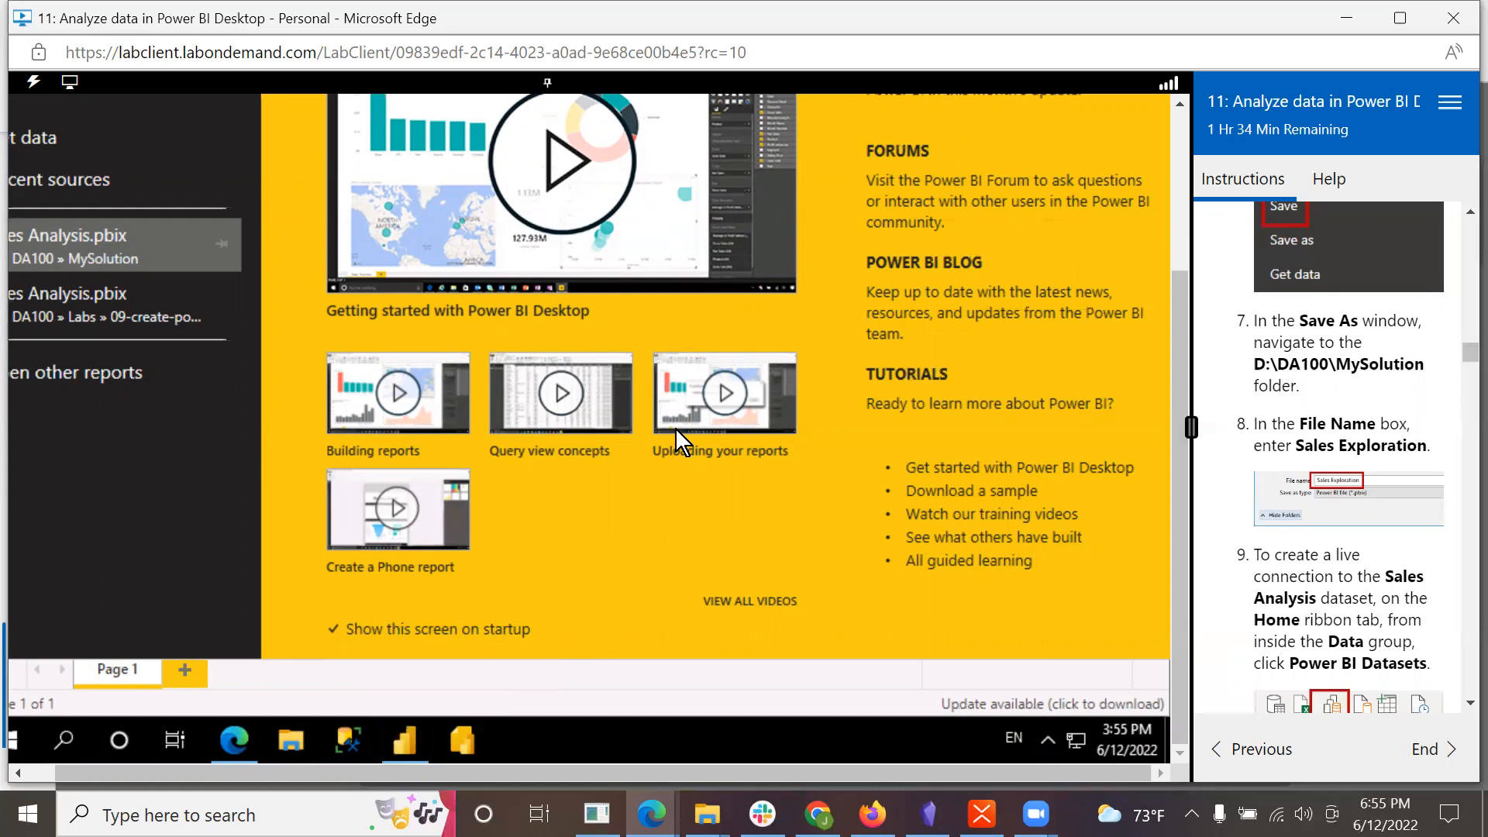
left_click_drag(1172, 278, 1162, 93)
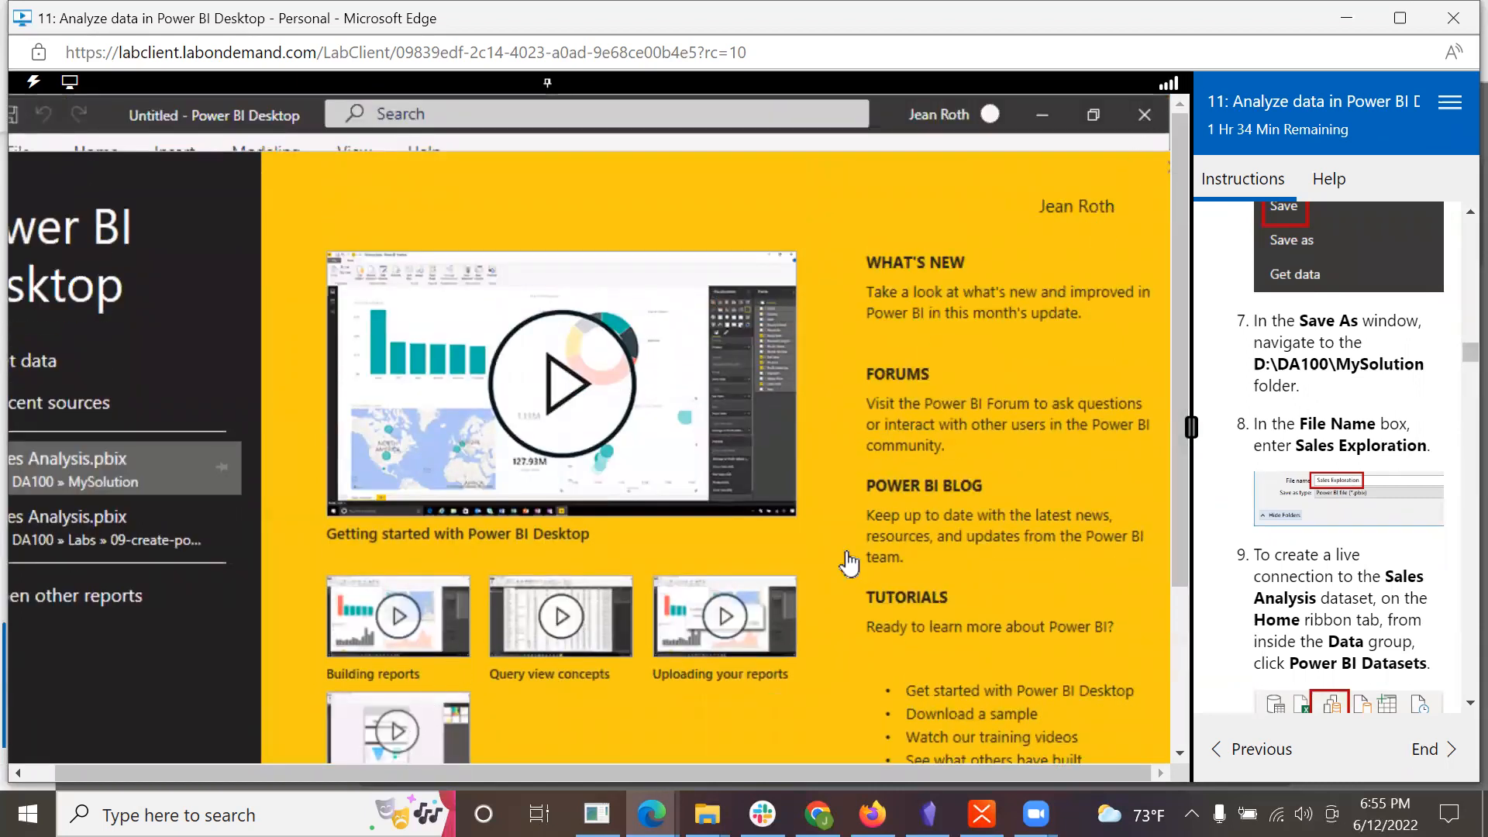
left_click_drag(1175, 453, 1031, 762)
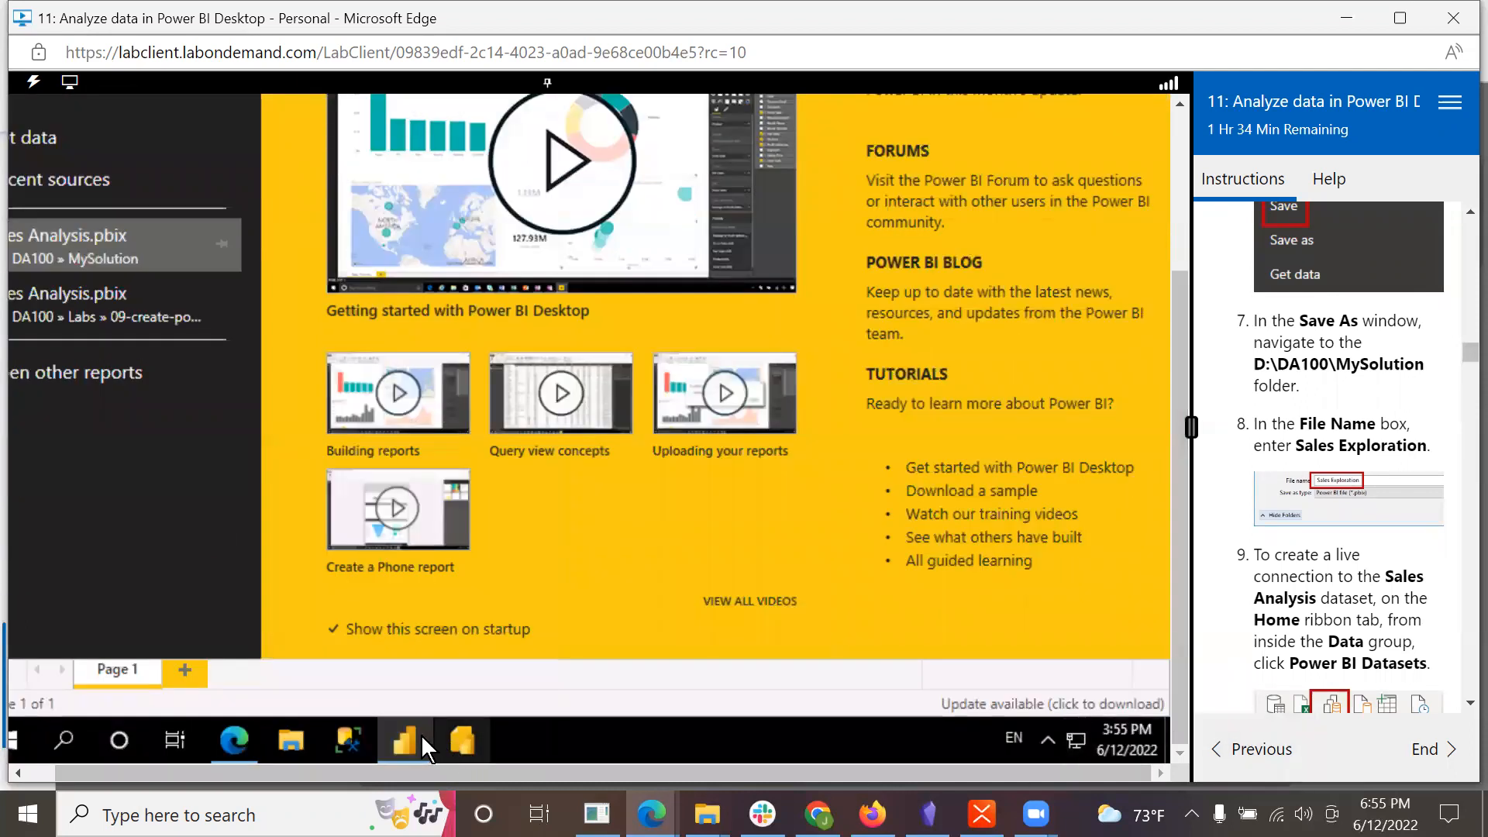
mouse_move(411, 733)
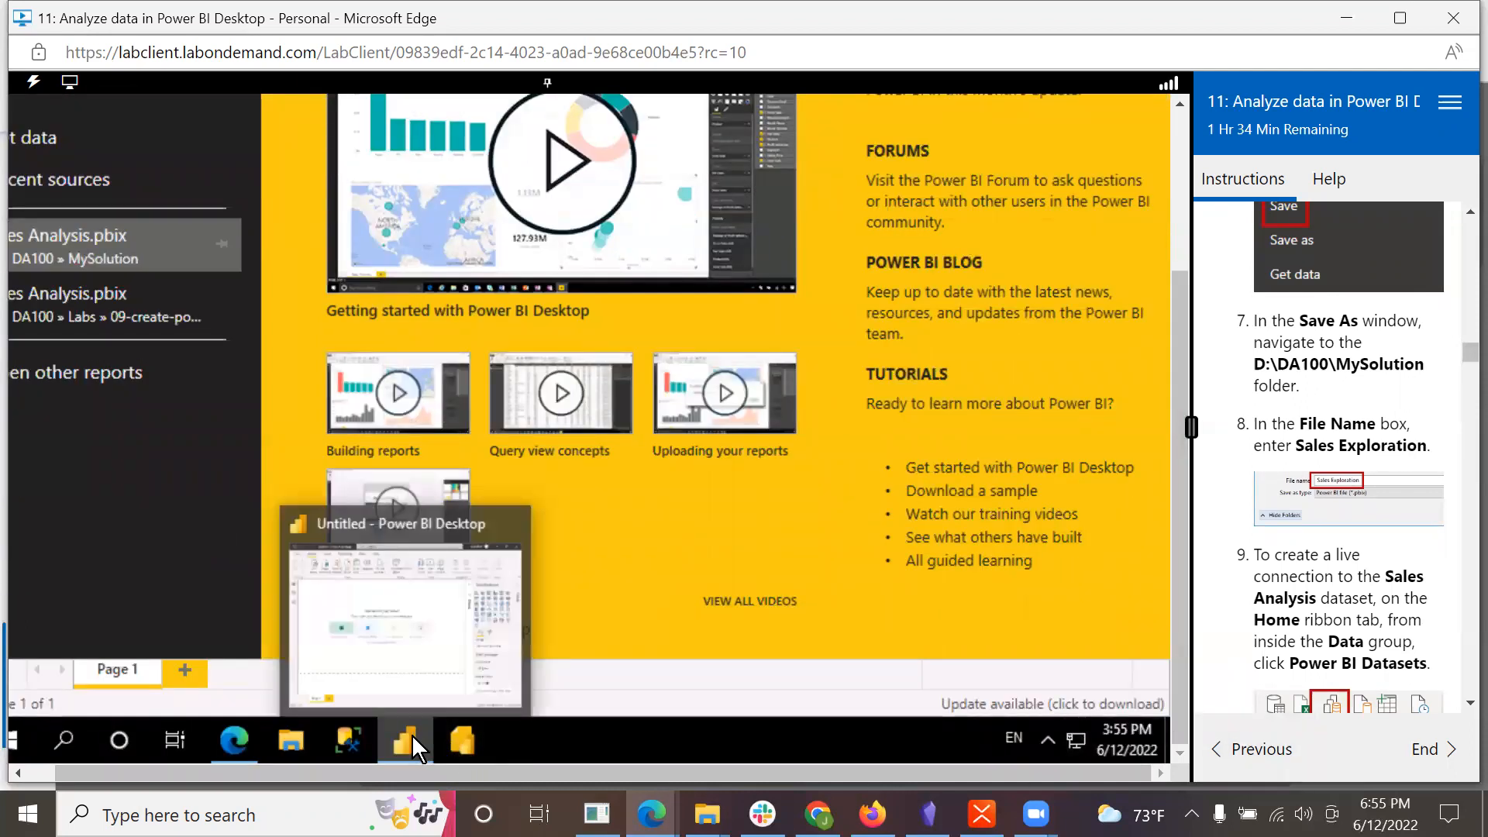
left_click(411, 665)
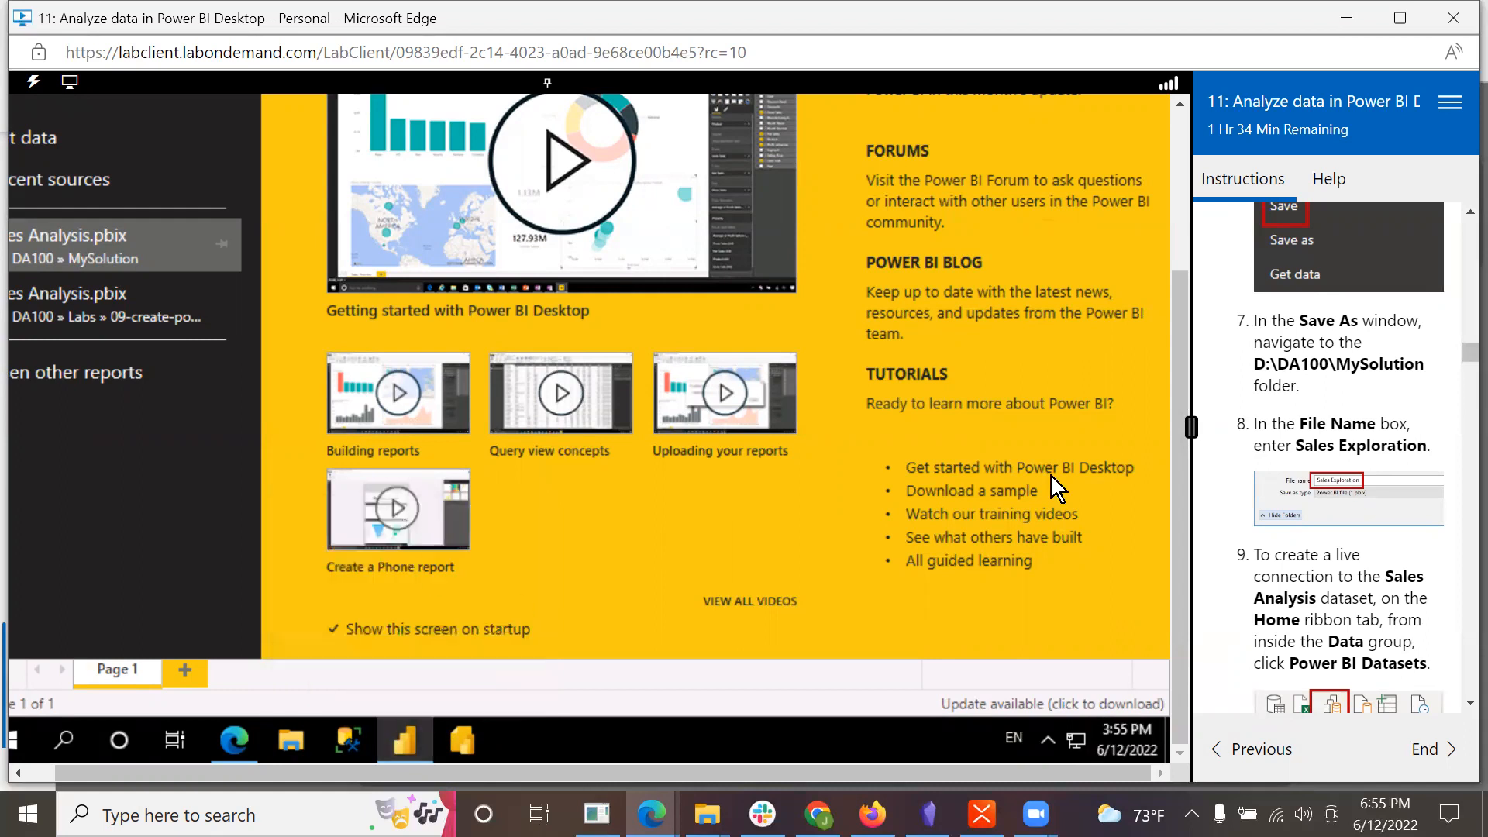
left_click_drag(1183, 511, 1179, 105)
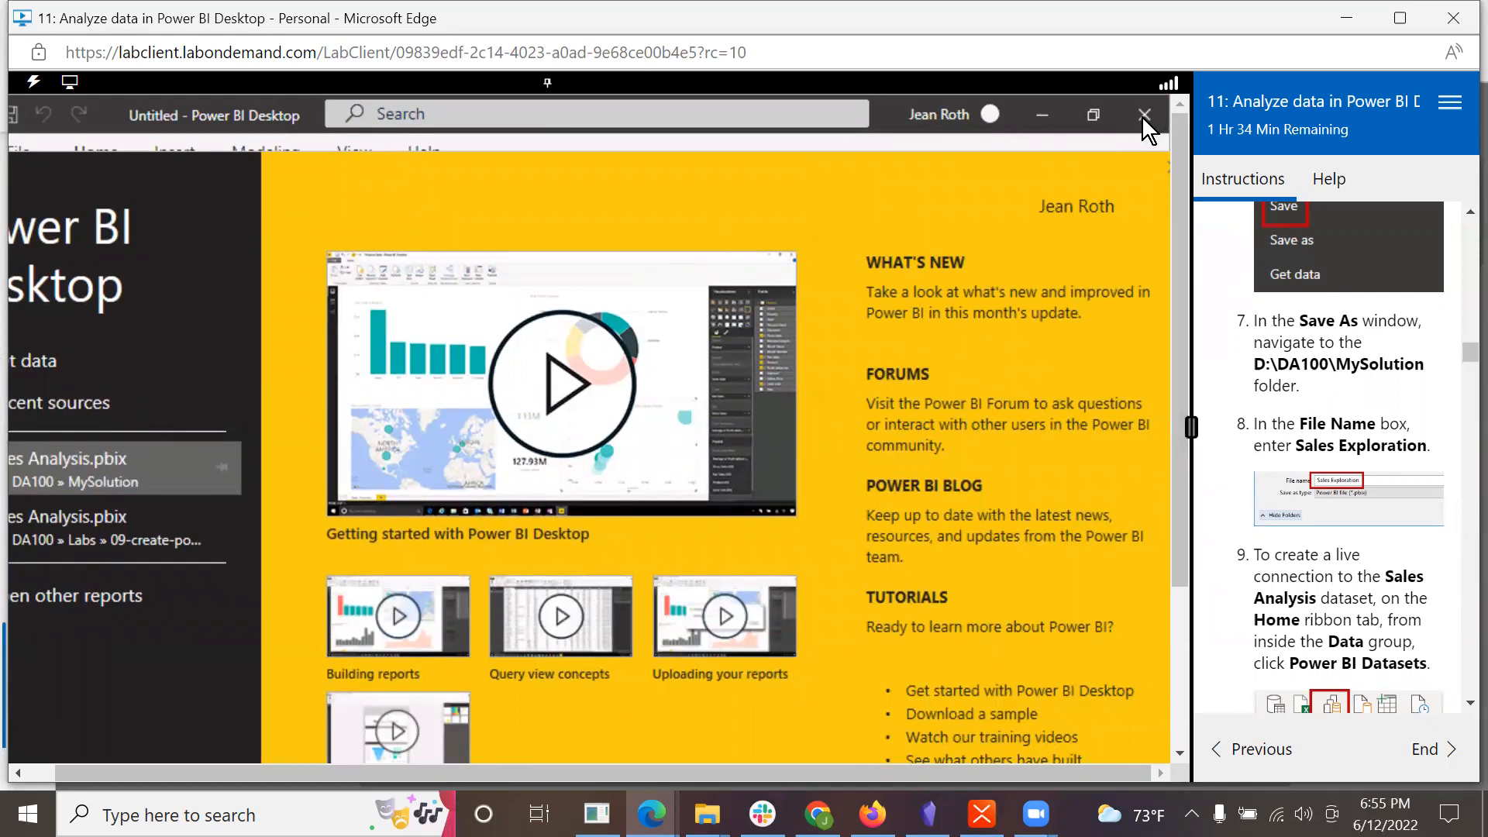
left_click_drag(1177, 279, 1174, 580)
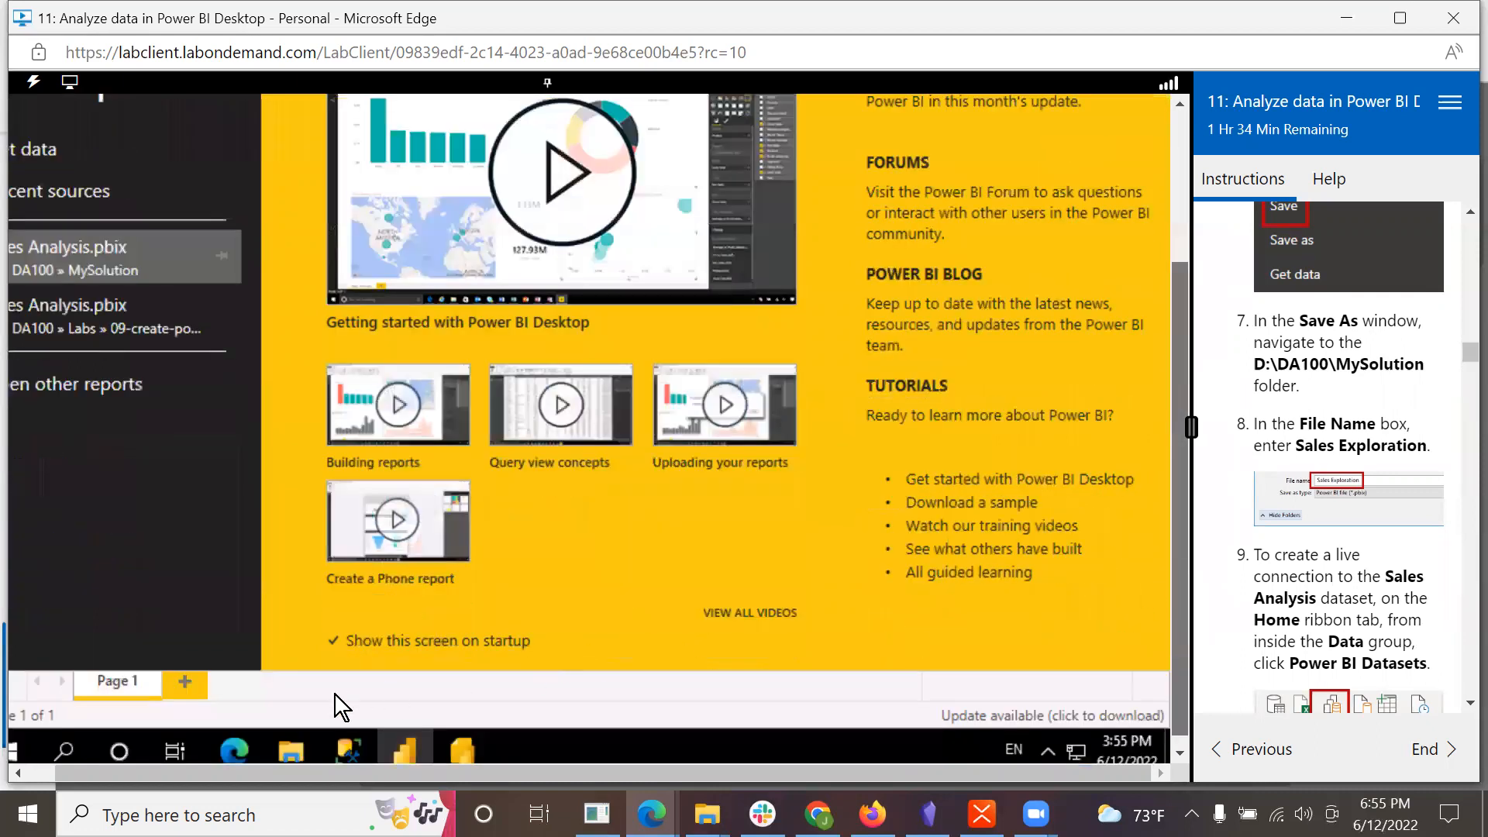
scroll(335, 694, "down", 1)
right_click(408, 737)
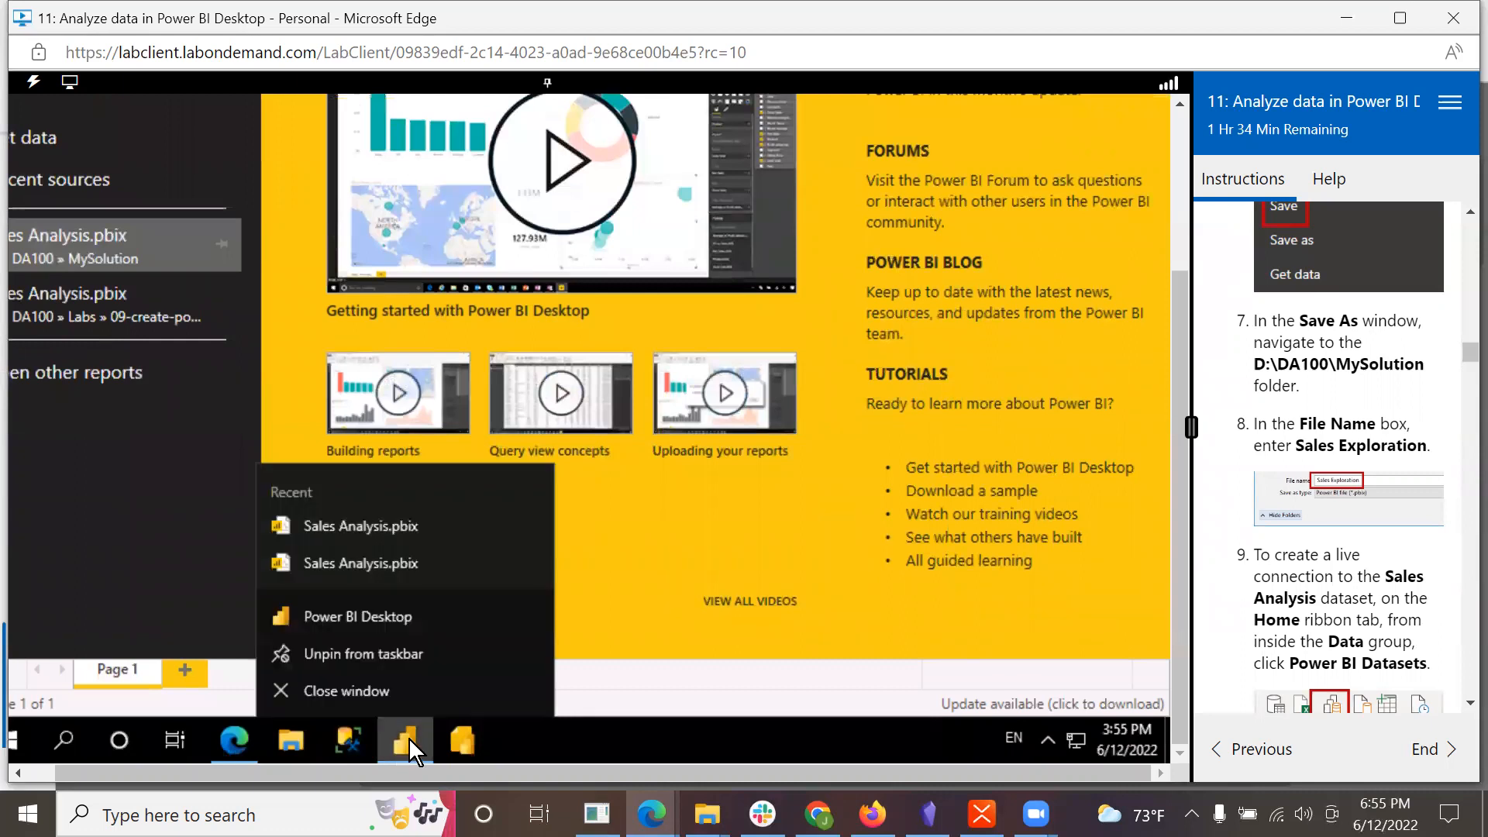
left_click(355, 685)
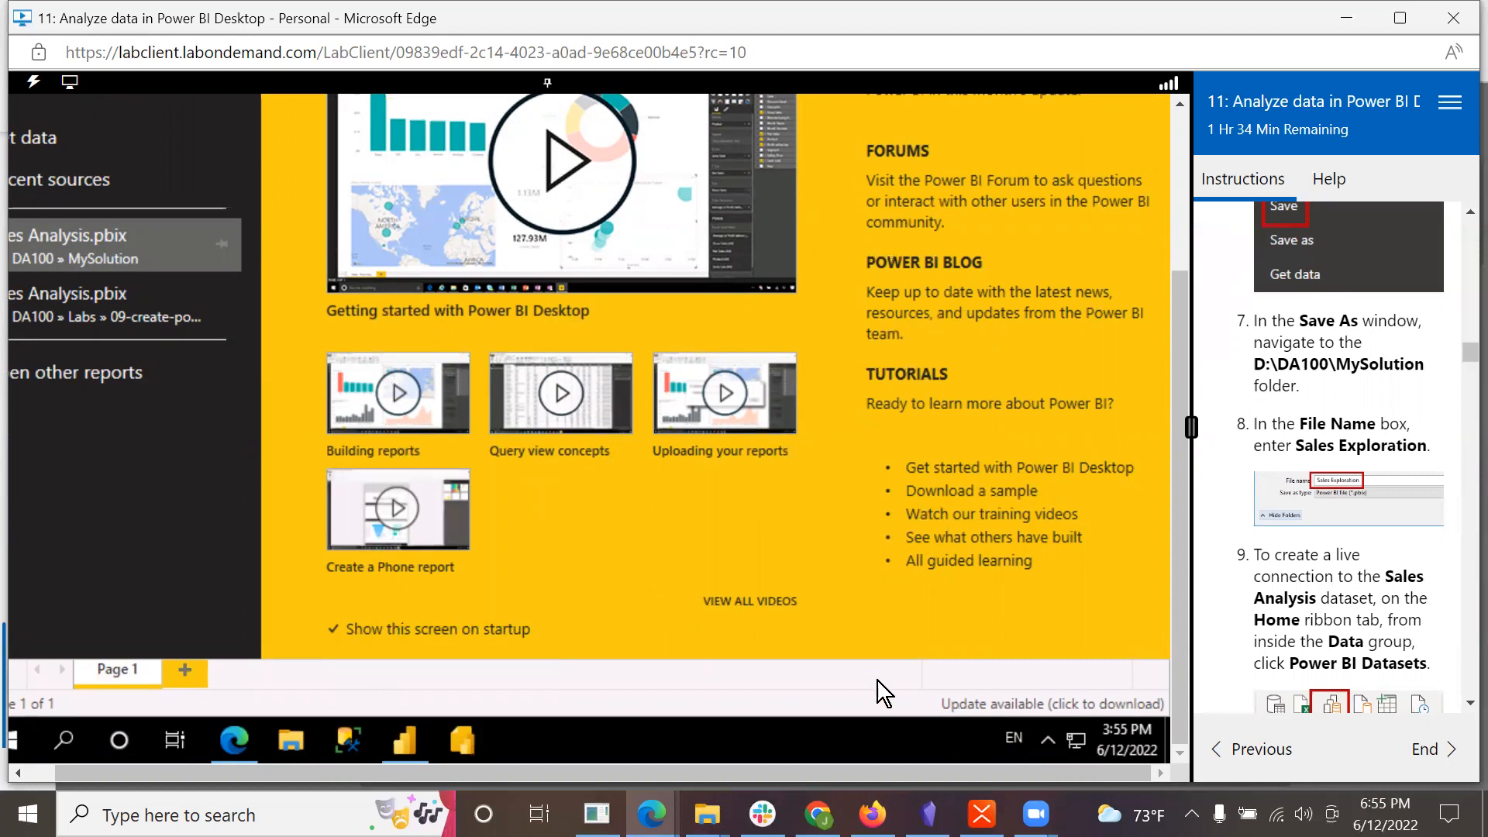
Step: Dismiss the Power BI Desktop start screen and the Get Data window to reach the blank report canvas
left_click_drag(1179, 480, 1202, 200)
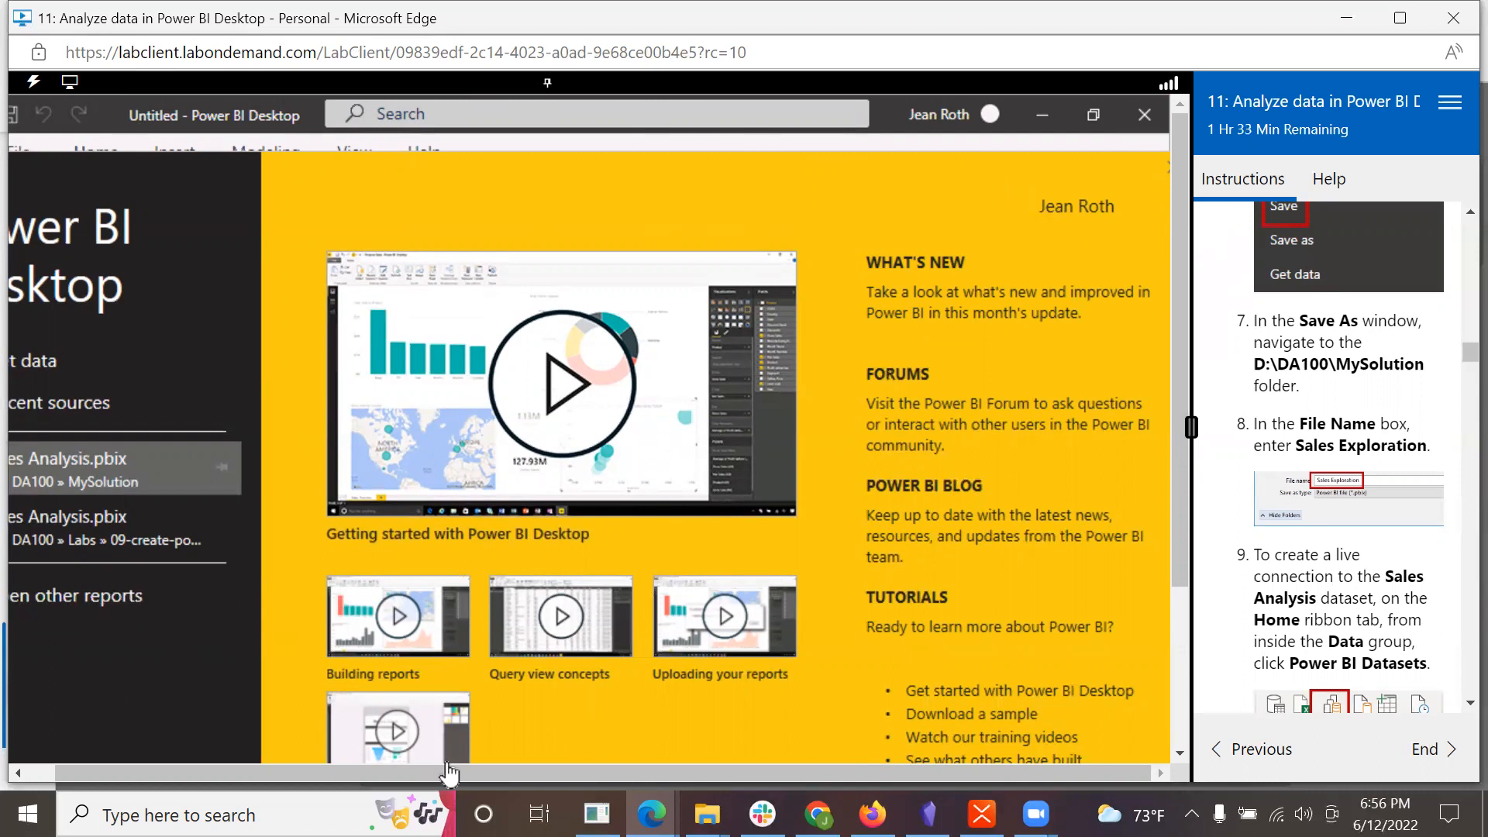
left_click_drag(457, 769, 80, 756)
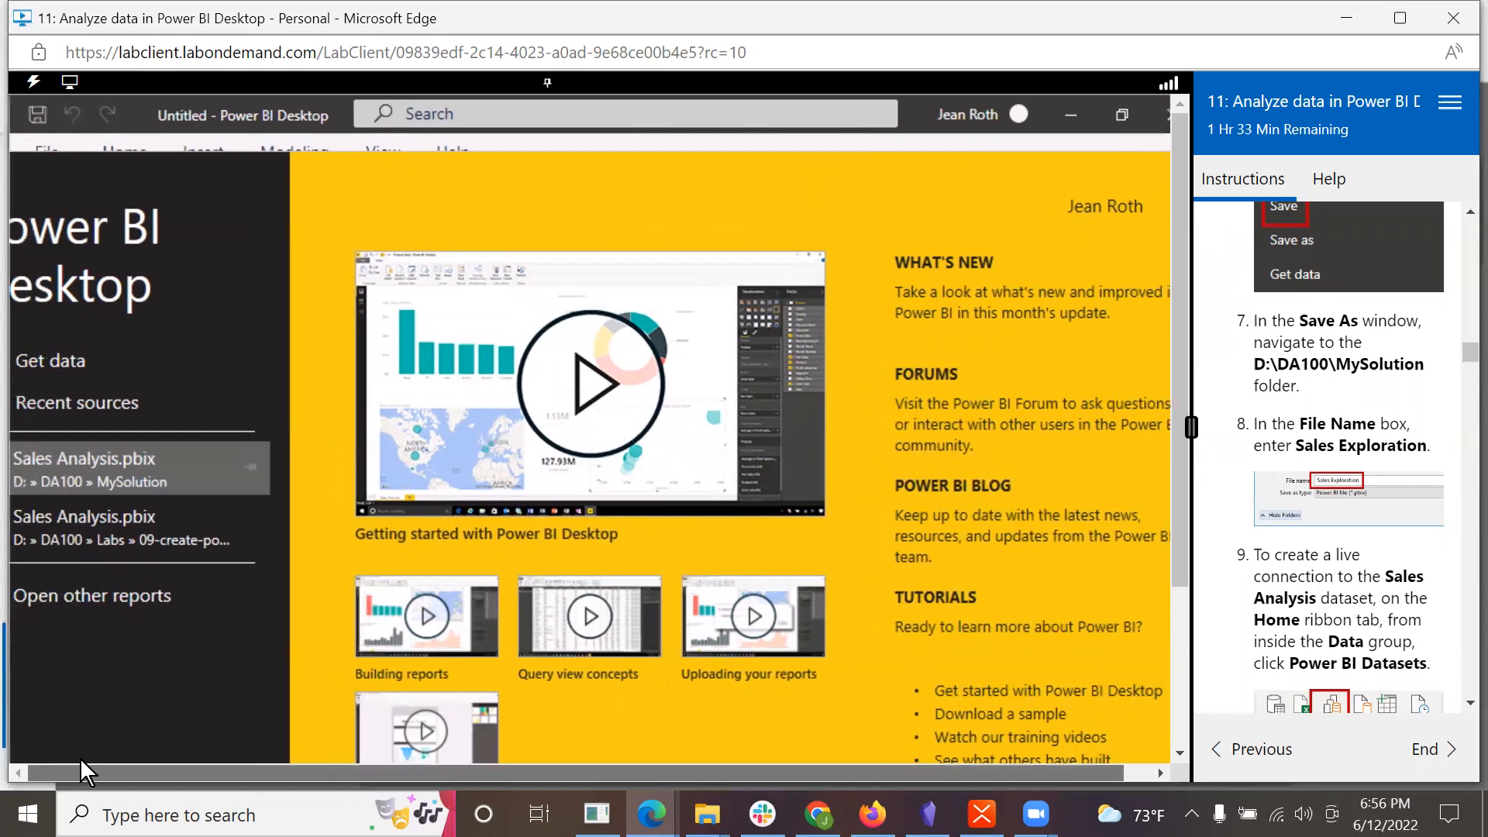
left_click(67, 357)
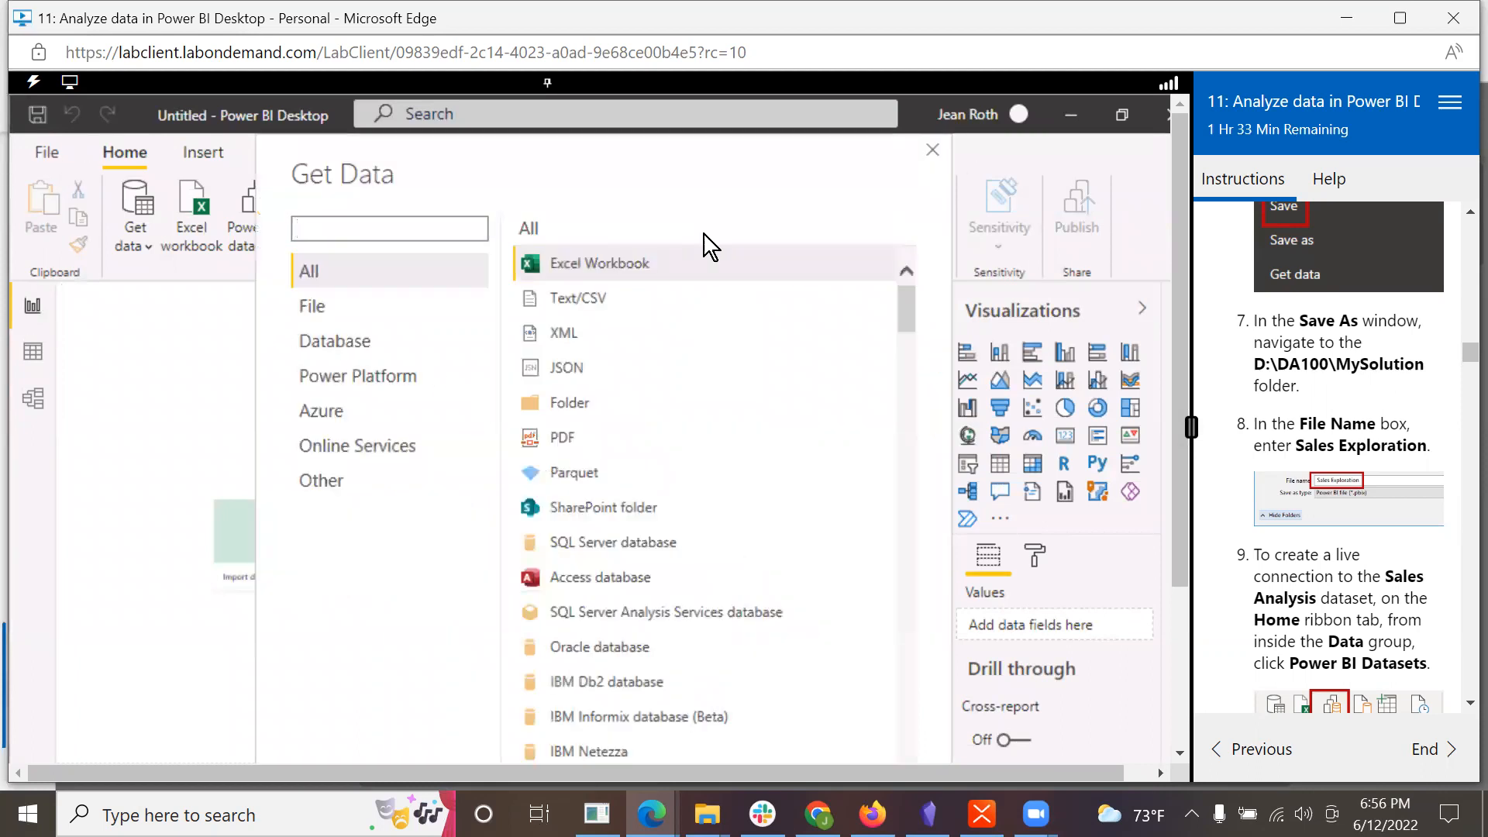
left_click(930, 152)
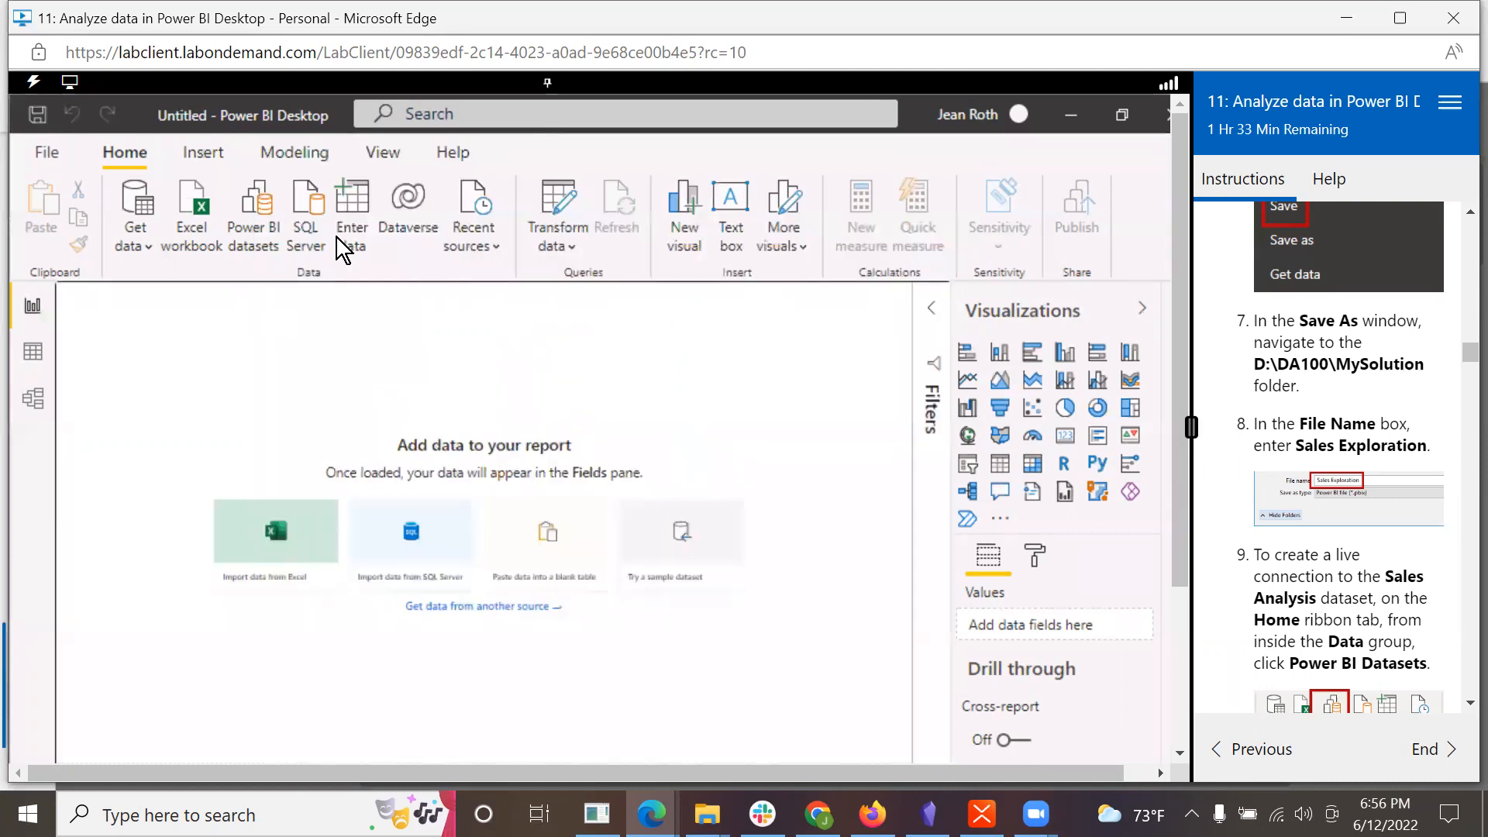
Step: Save the blank report as Sales Analysis.pbix in the DA100\MySolution folder, replacing the existing file
left_click(42, 151)
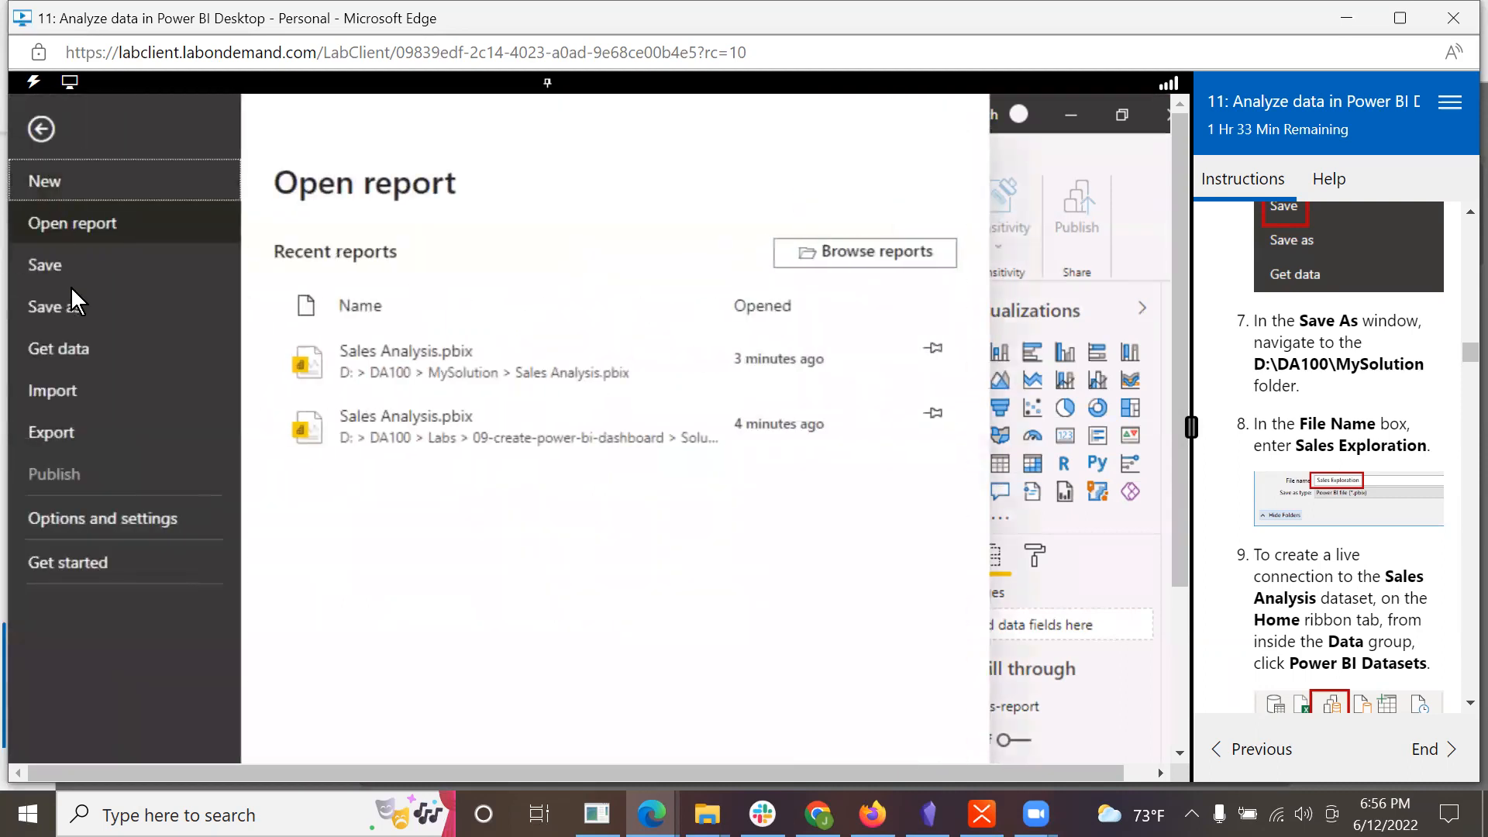
left_click(67, 304)
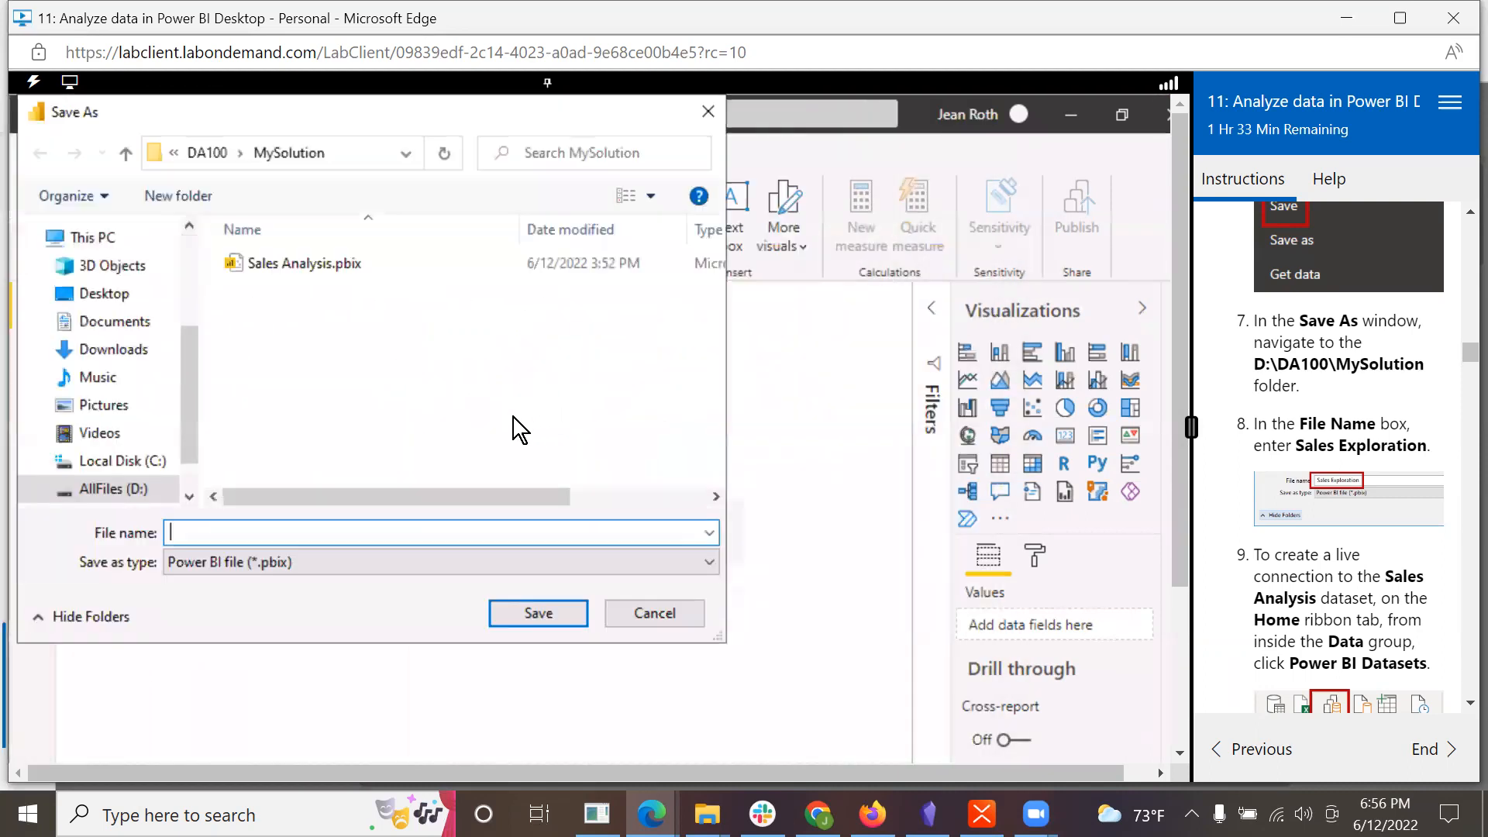
left_click(274, 260)
left_click(536, 611)
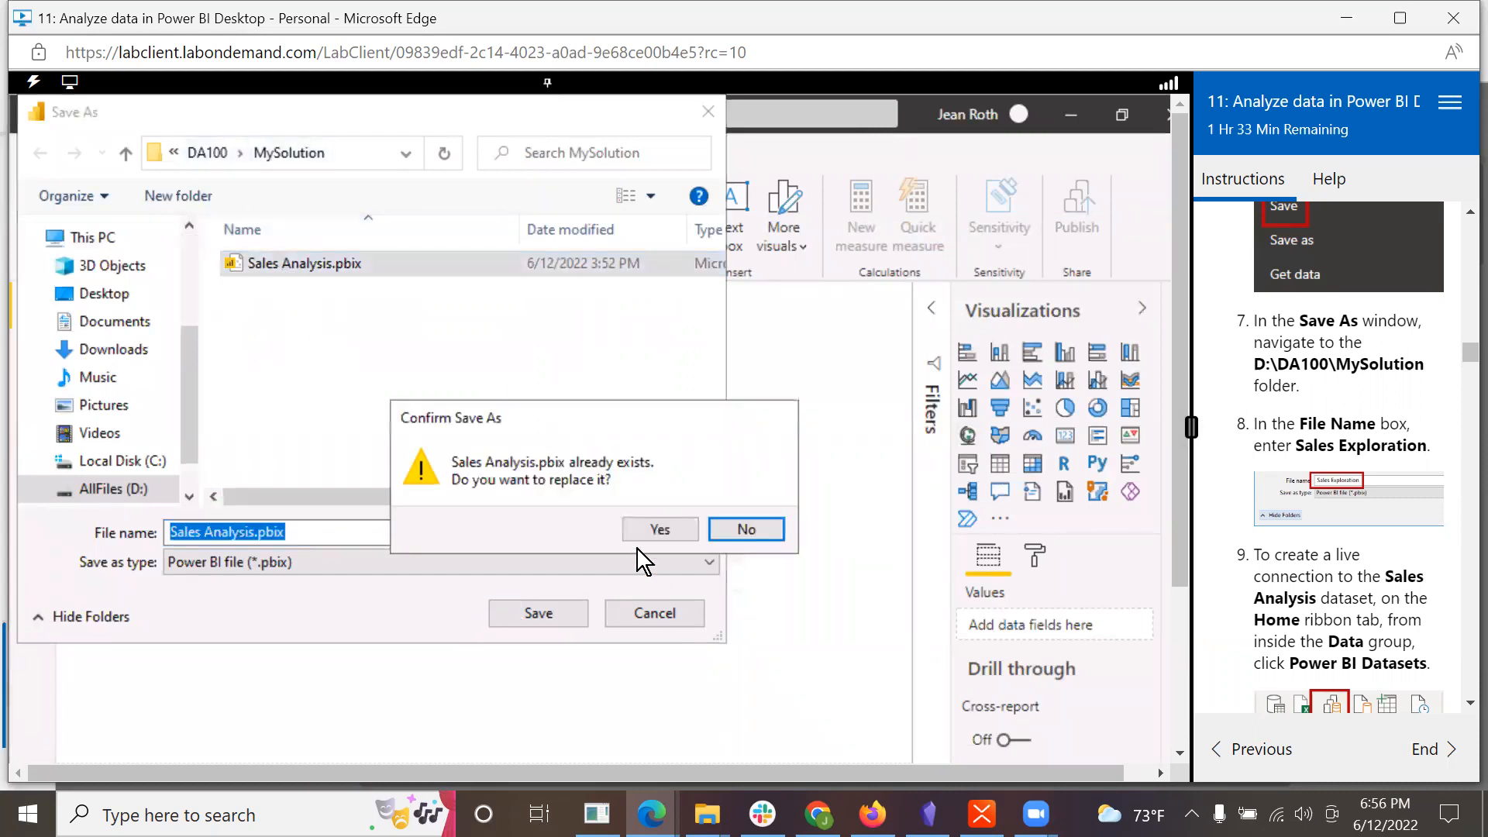
left_click(648, 537)
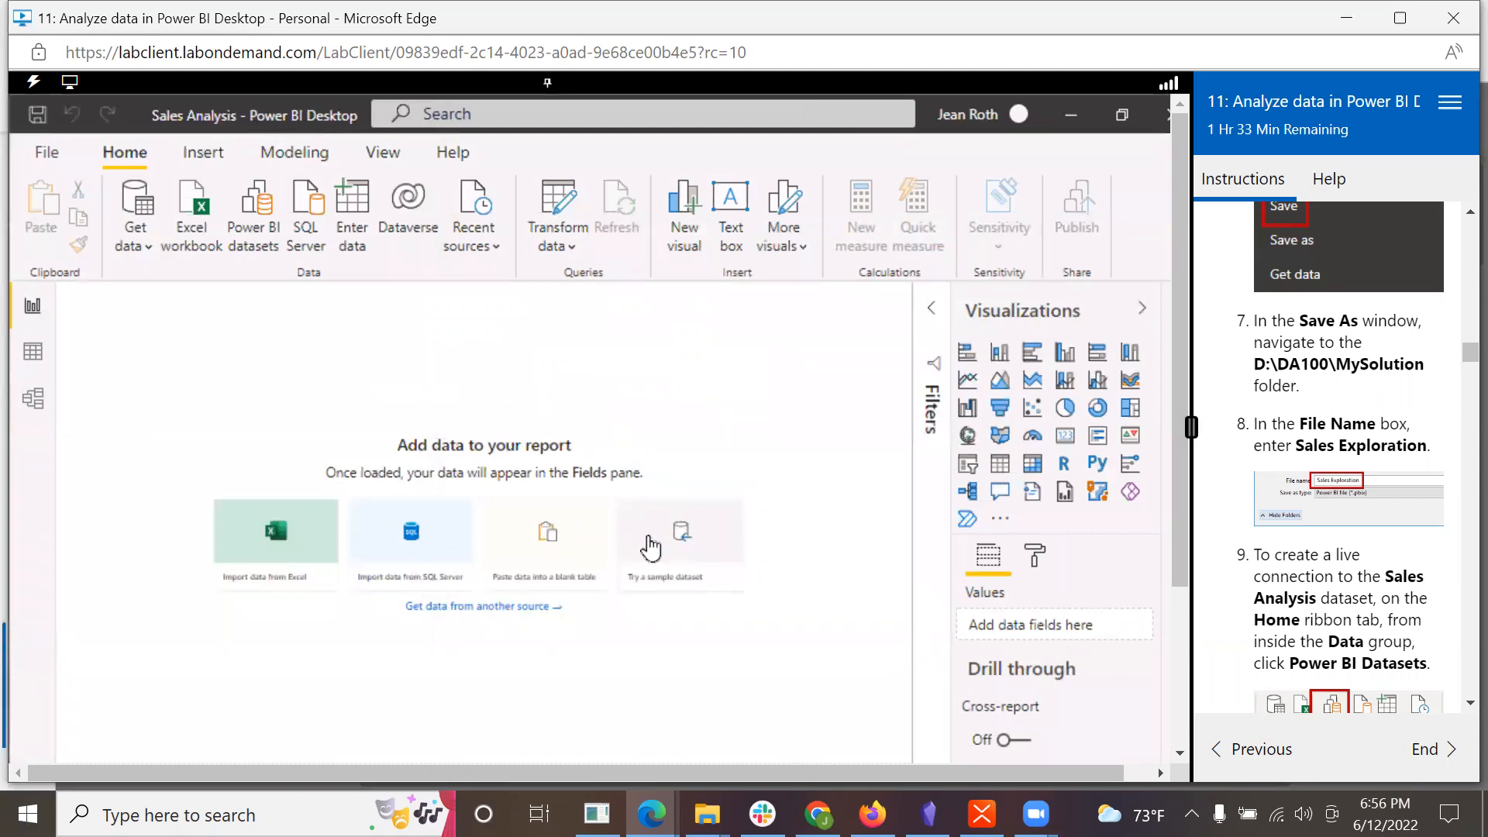
Step: Create a live connection to the Sales Analysis Power BI dataset in the signed-in account's own workspace, following lab steps 9 to 11
scroll(1310, 504, "down", 3)
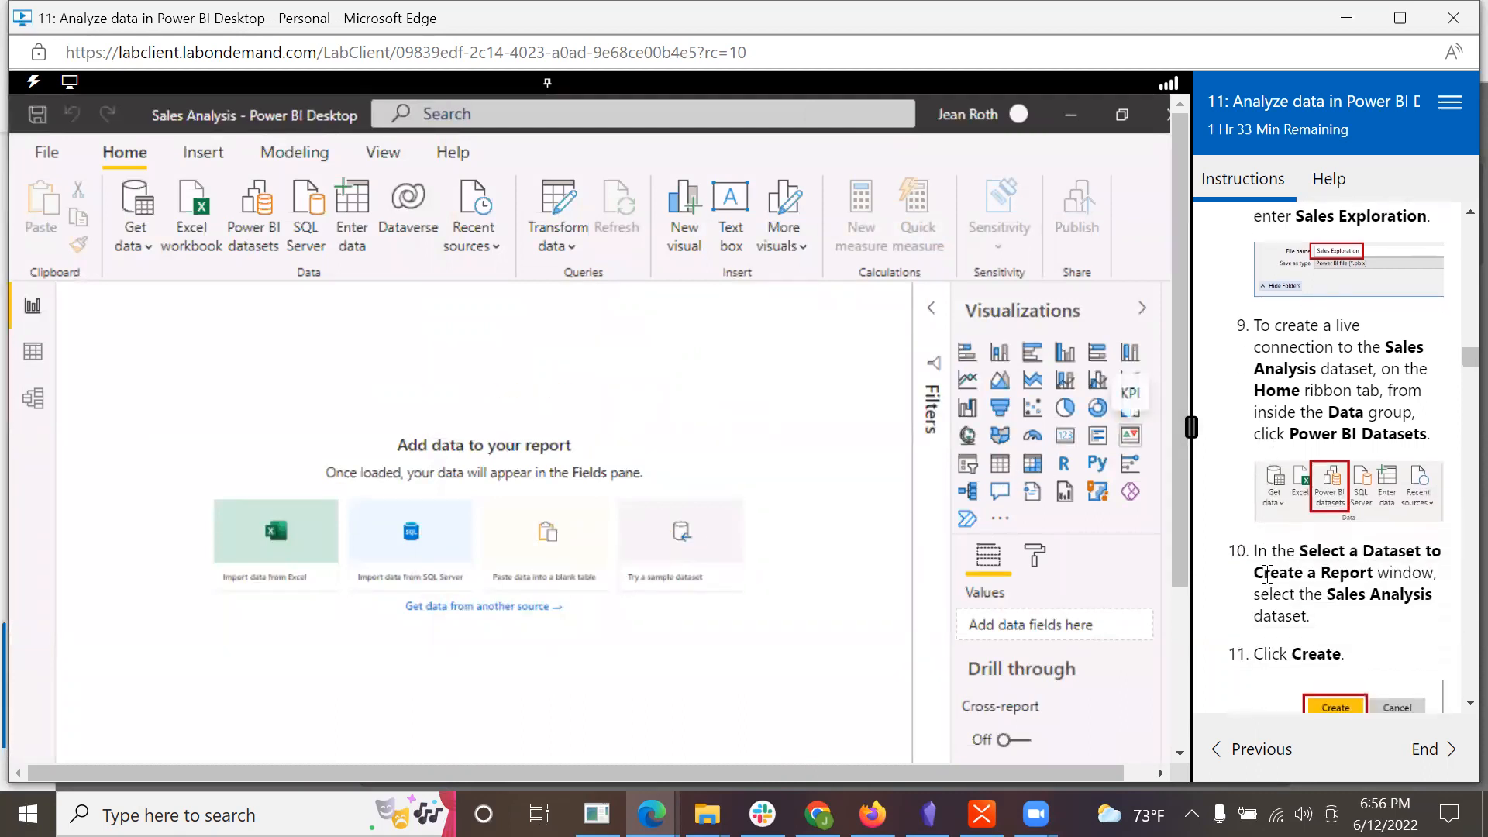
scroll(1353, 519, "down", 1)
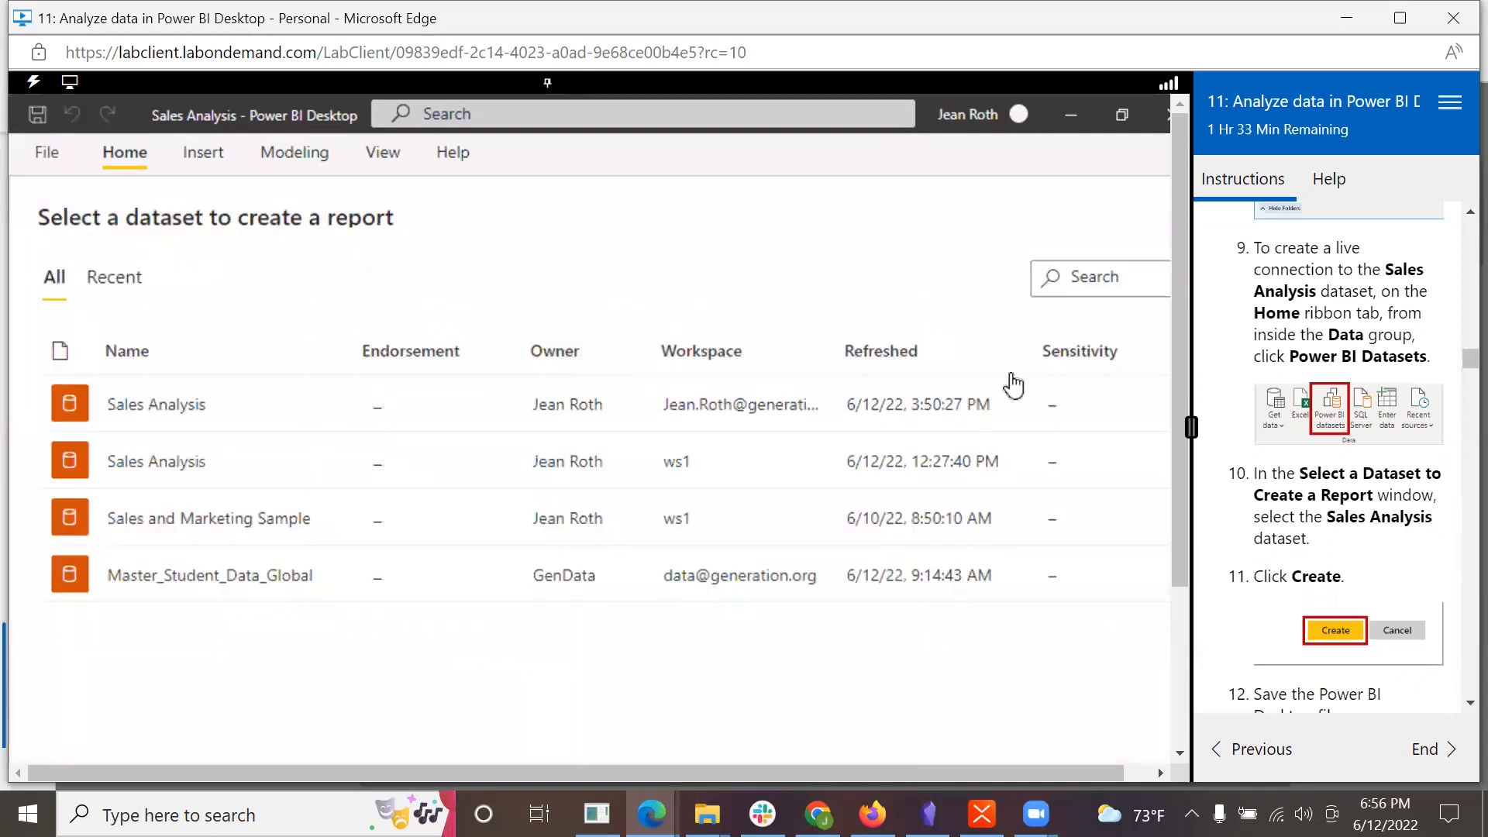
scroll(1304, 525, "down", 1)
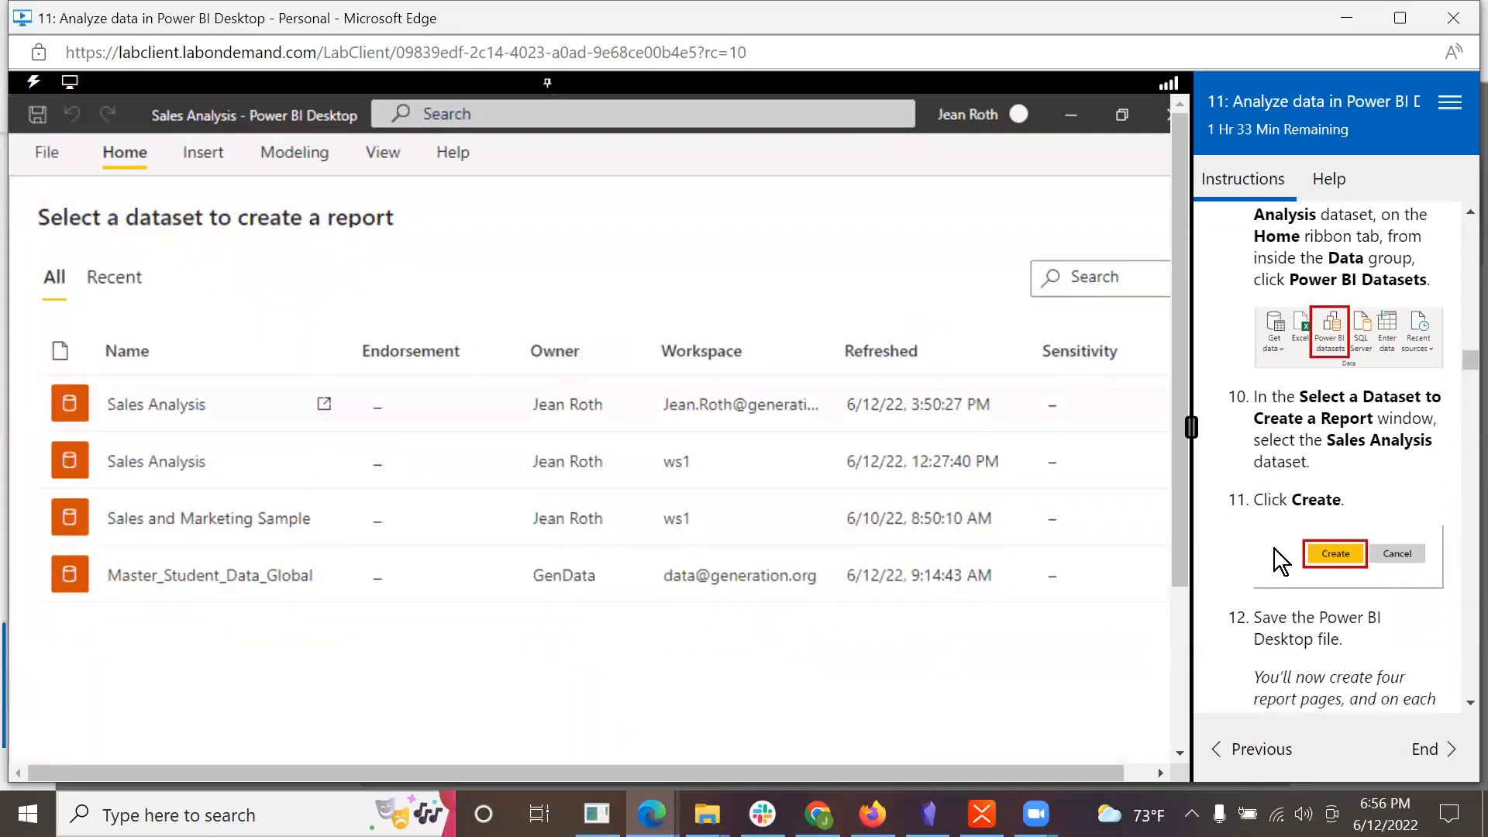
scroll(1274, 549, "down", 1)
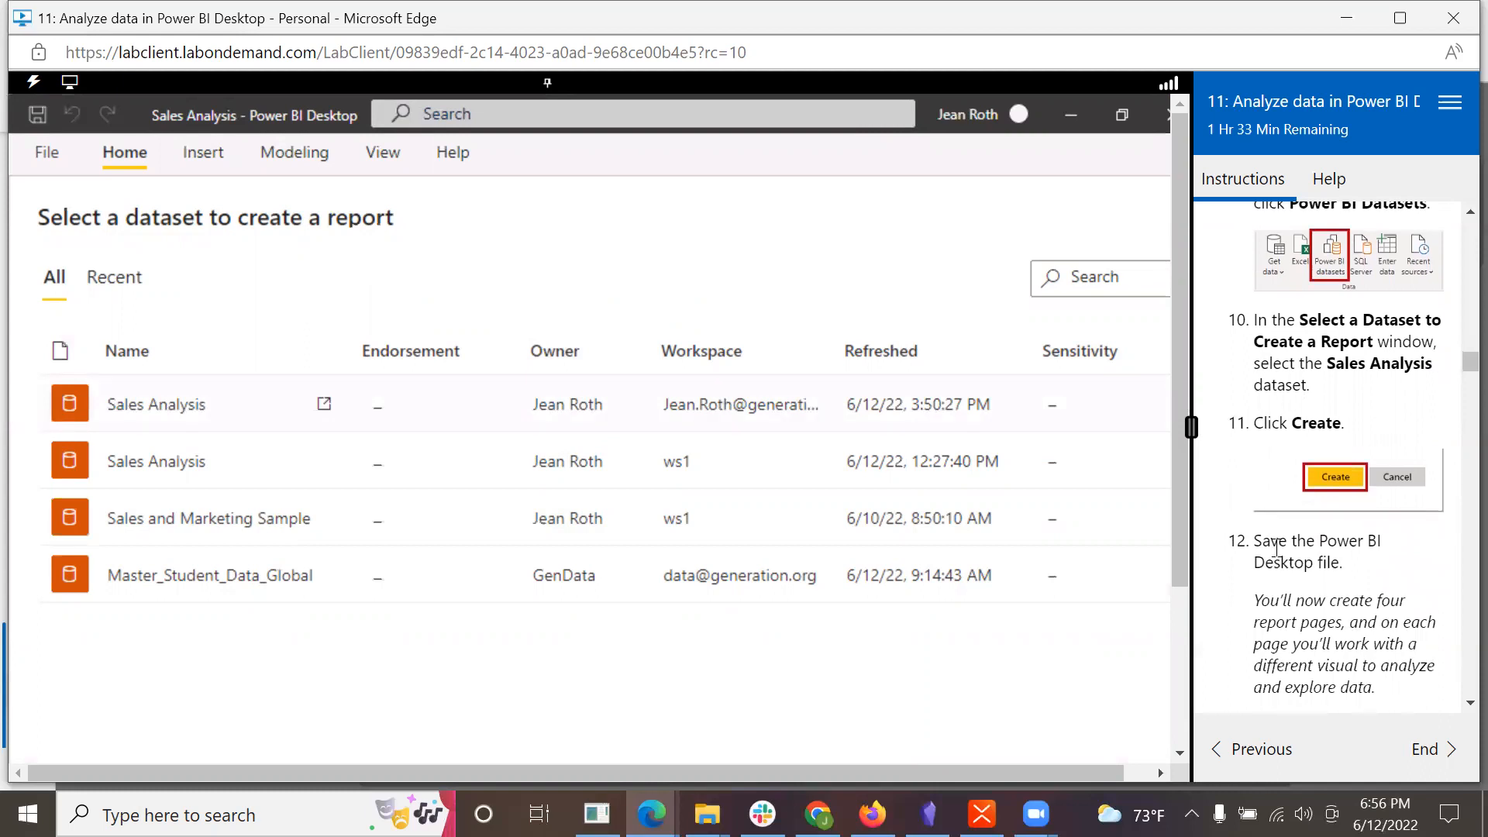
scroll(1278, 547, "down", 1)
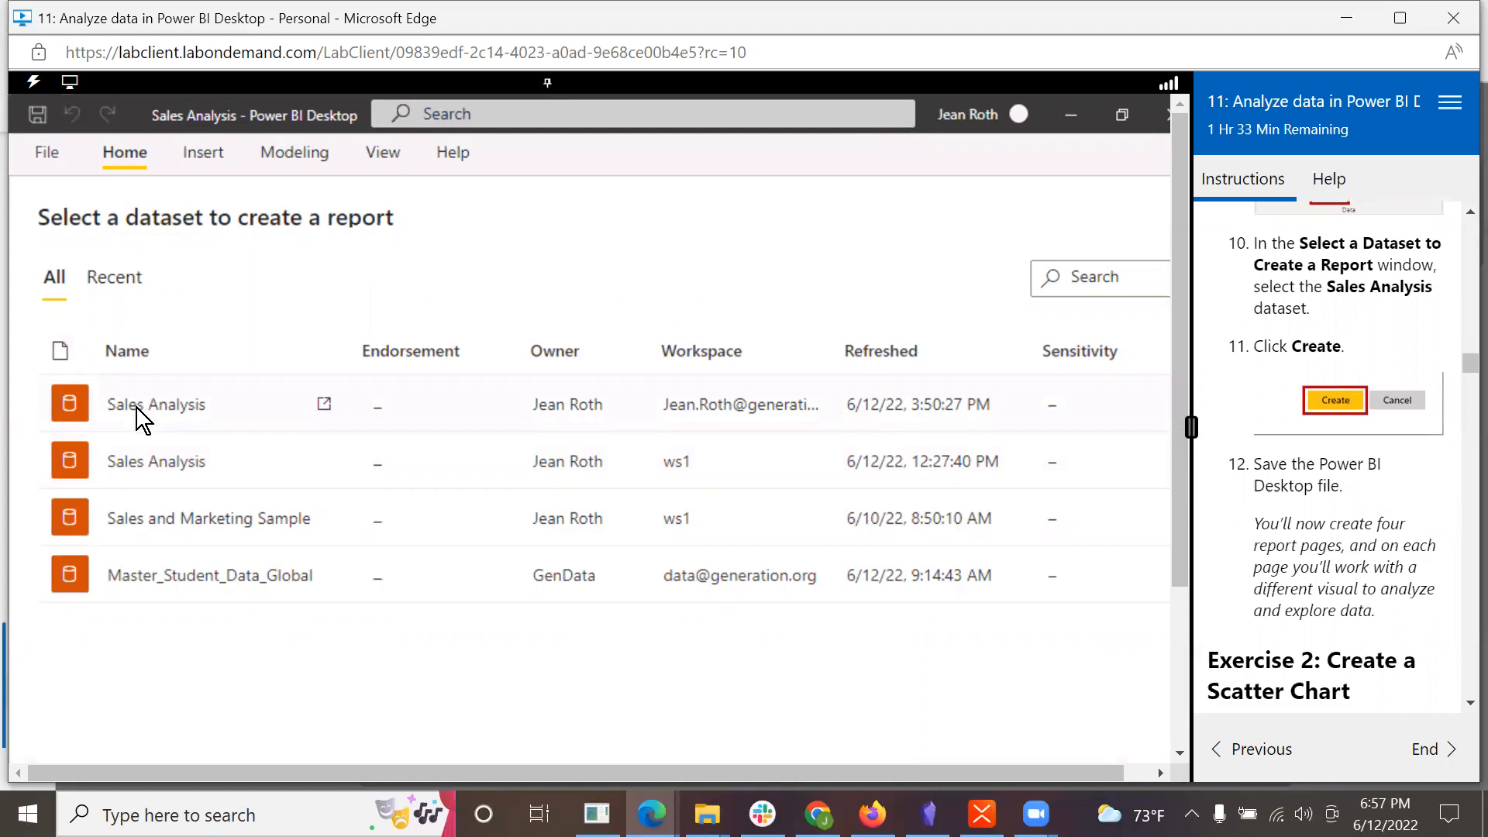
left_click(415, 381)
left_click_drag(1180, 562, 1180, 718)
left_click(1084, 599)
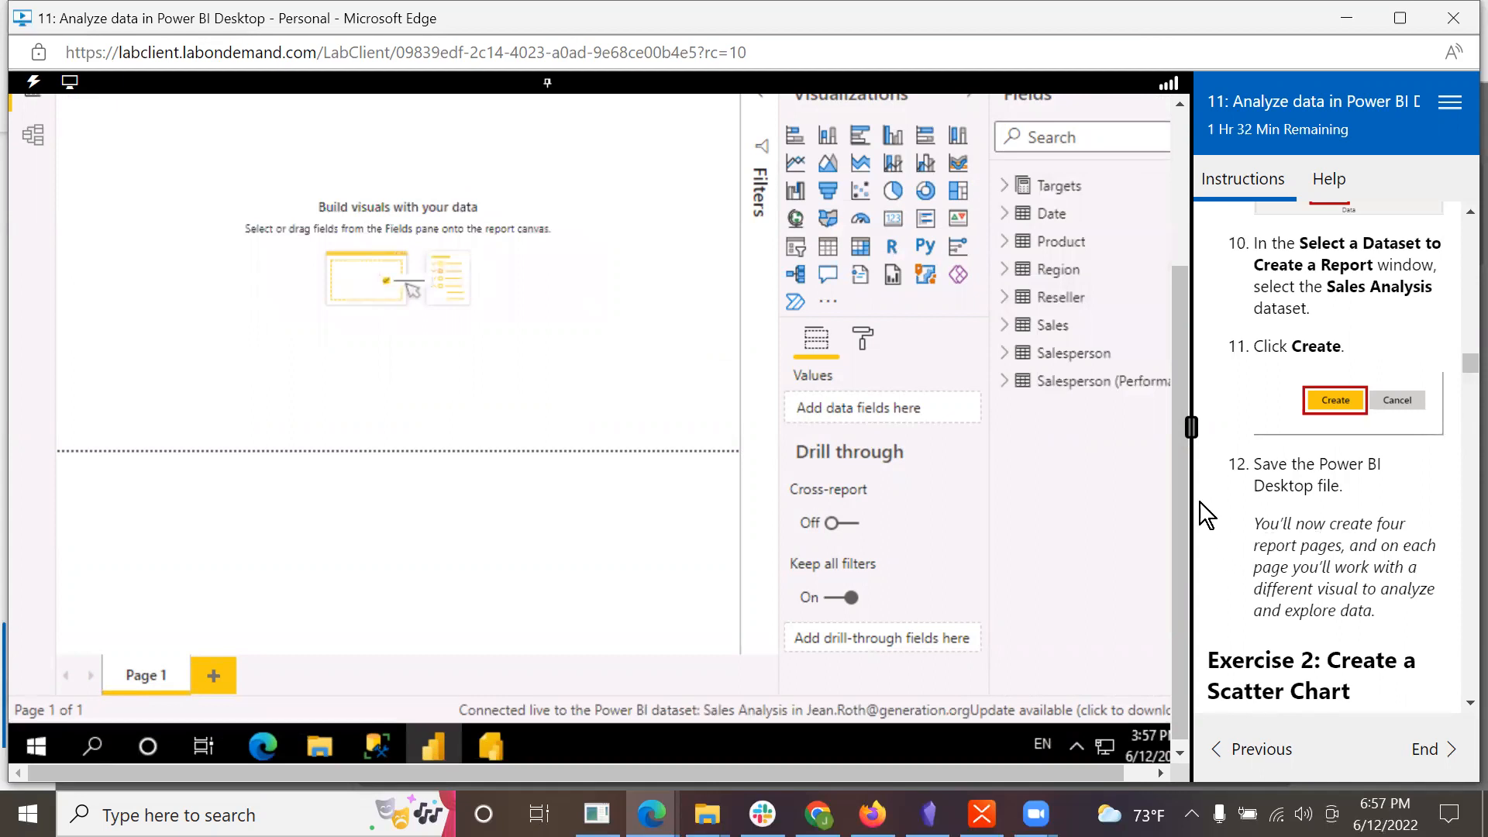
Step: Save the live-connected Sales Analysis report file, as lab step 12 asks
left_click_drag(1180, 487, 1192, 318)
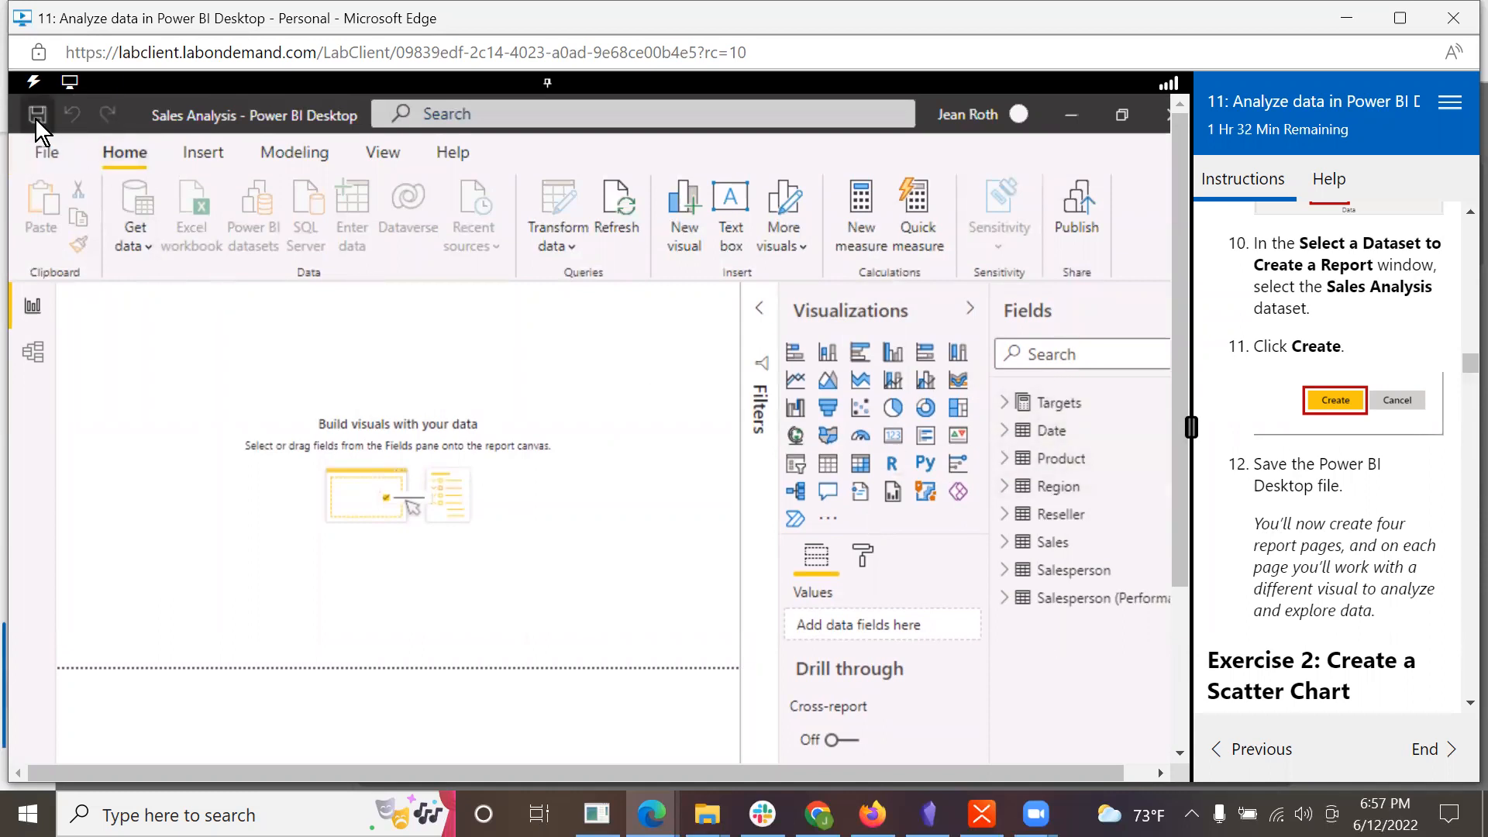
left_click(39, 151)
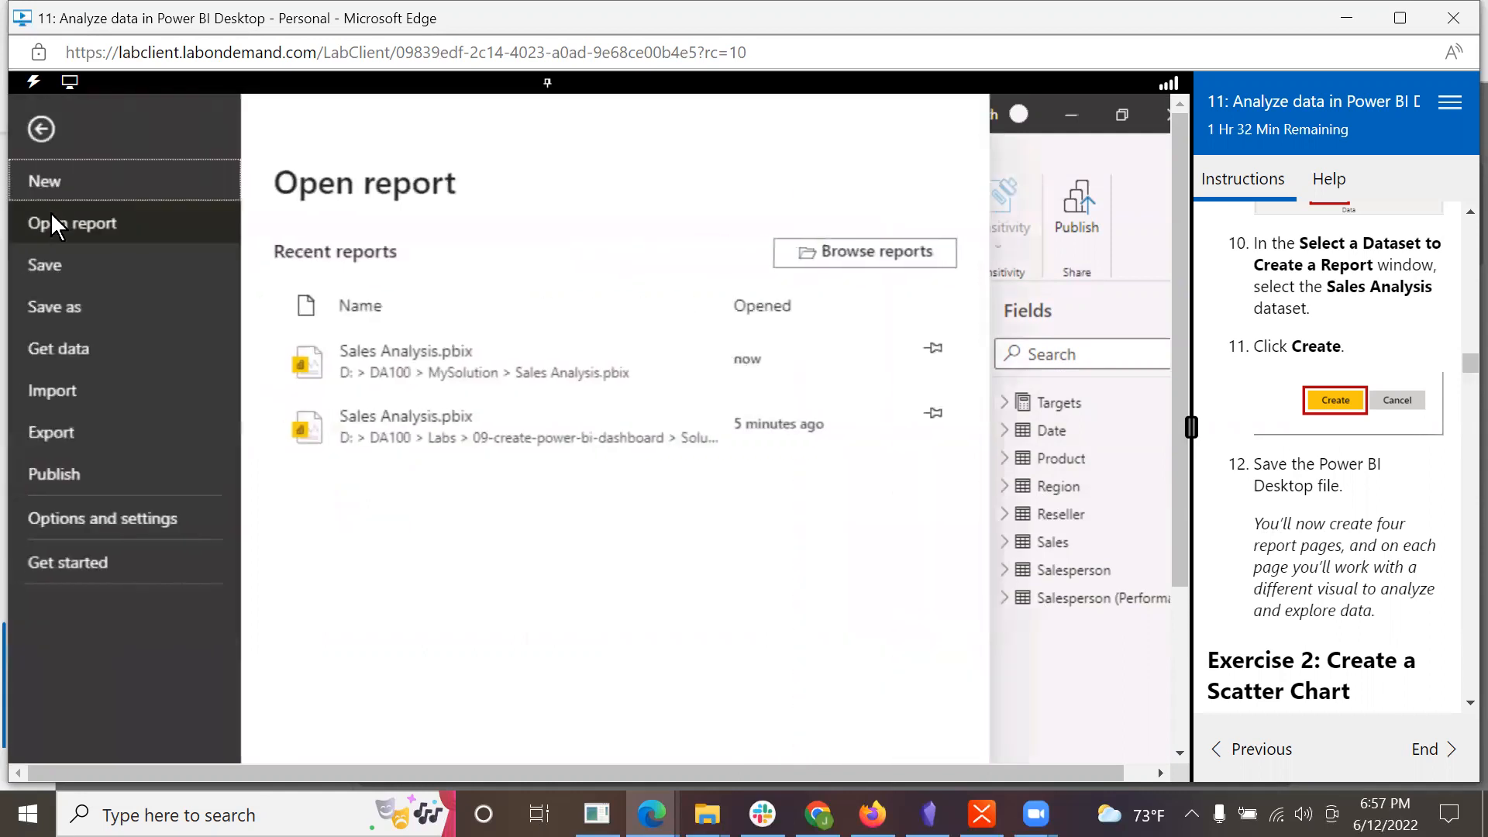
left_click(54, 267)
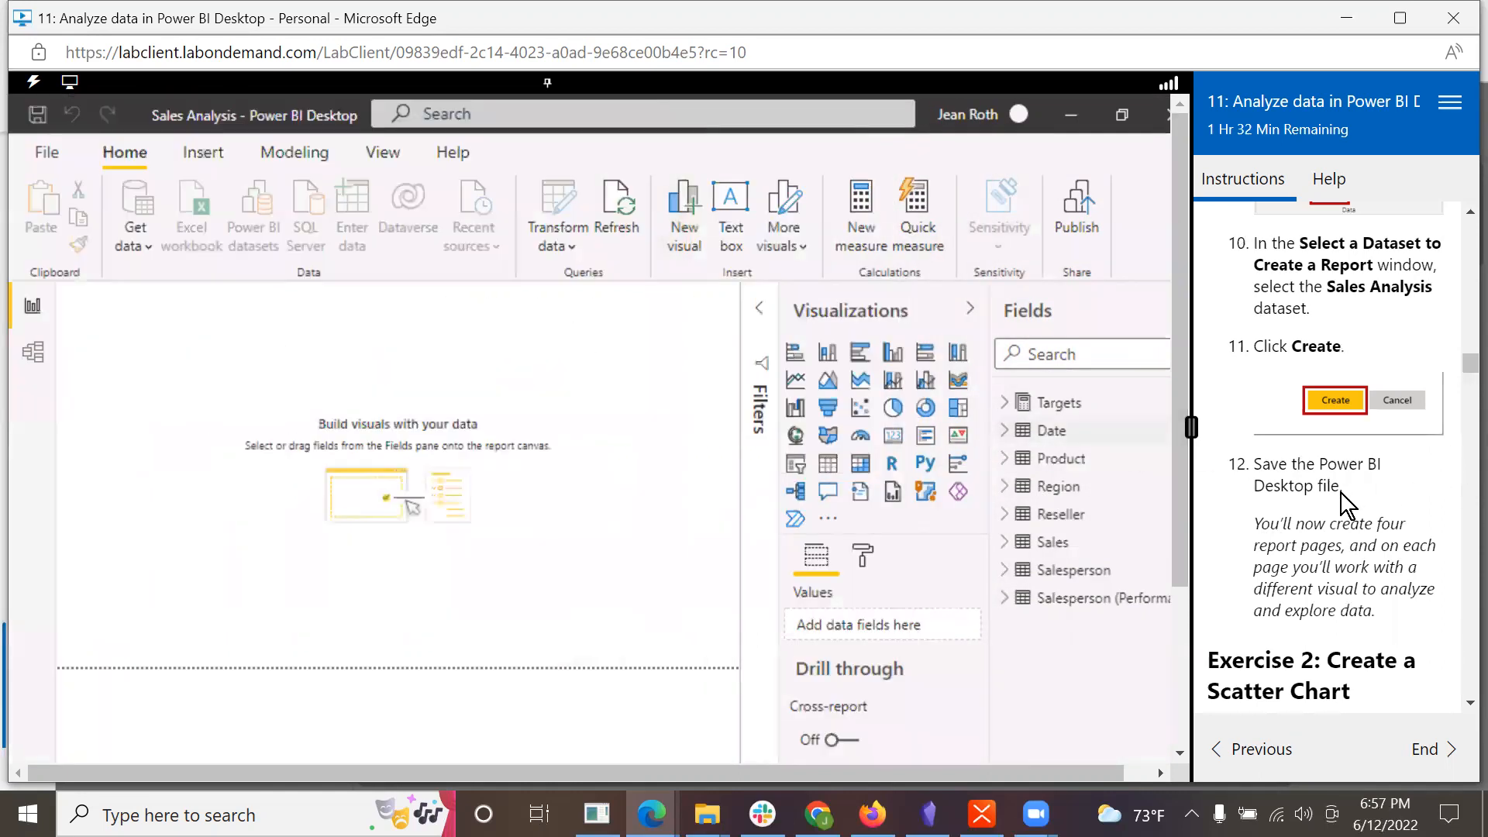
Step: Rename report page Page 1 as Scatter Chart, following Exercise 2, Task 1 of the lab instructions
scroll(1349, 507, "down", 2)
scroll(1348, 511, "down", 1)
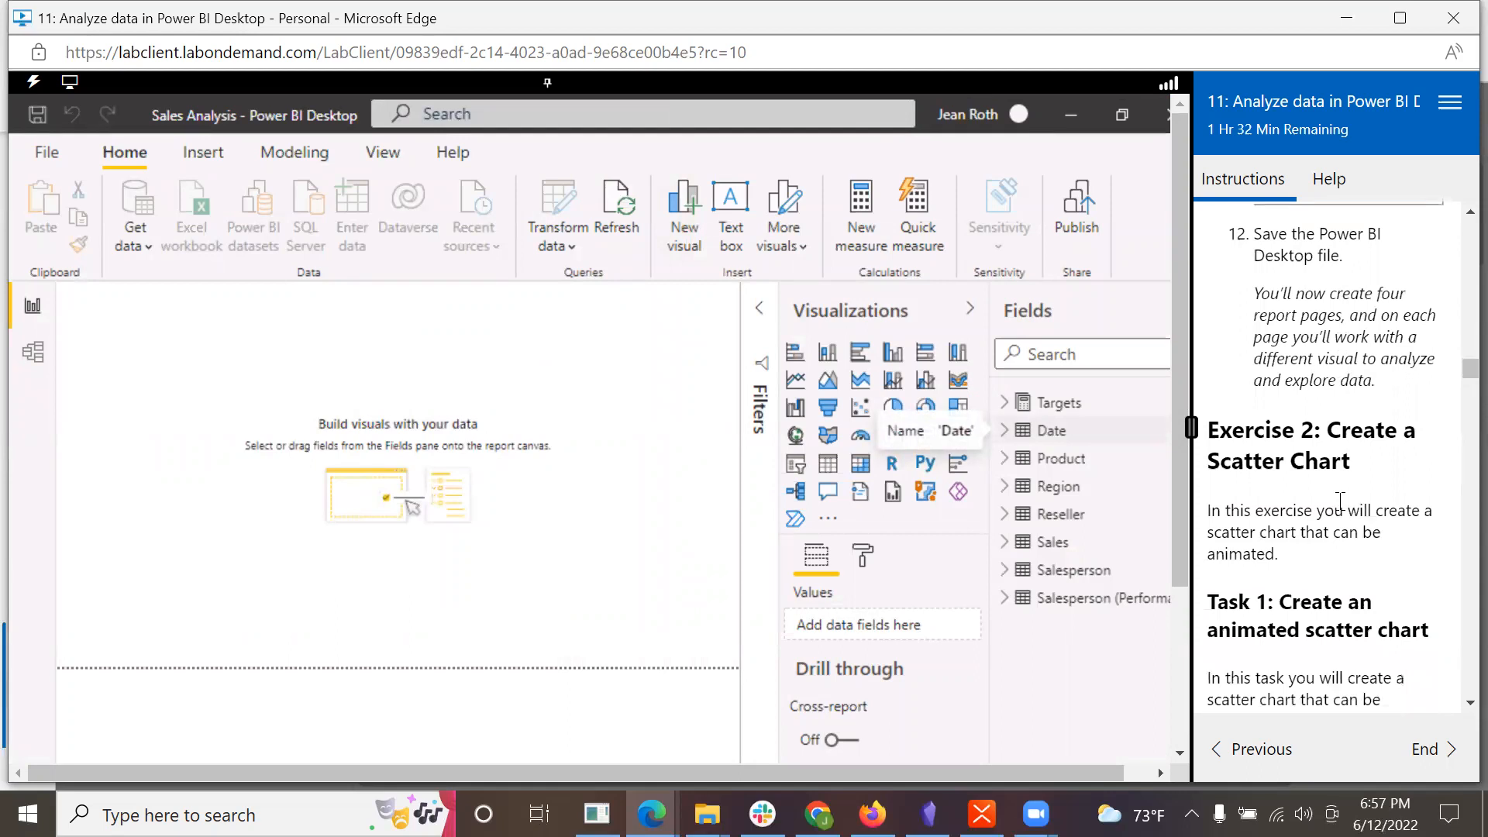
scroll(1340, 502, "down", 2)
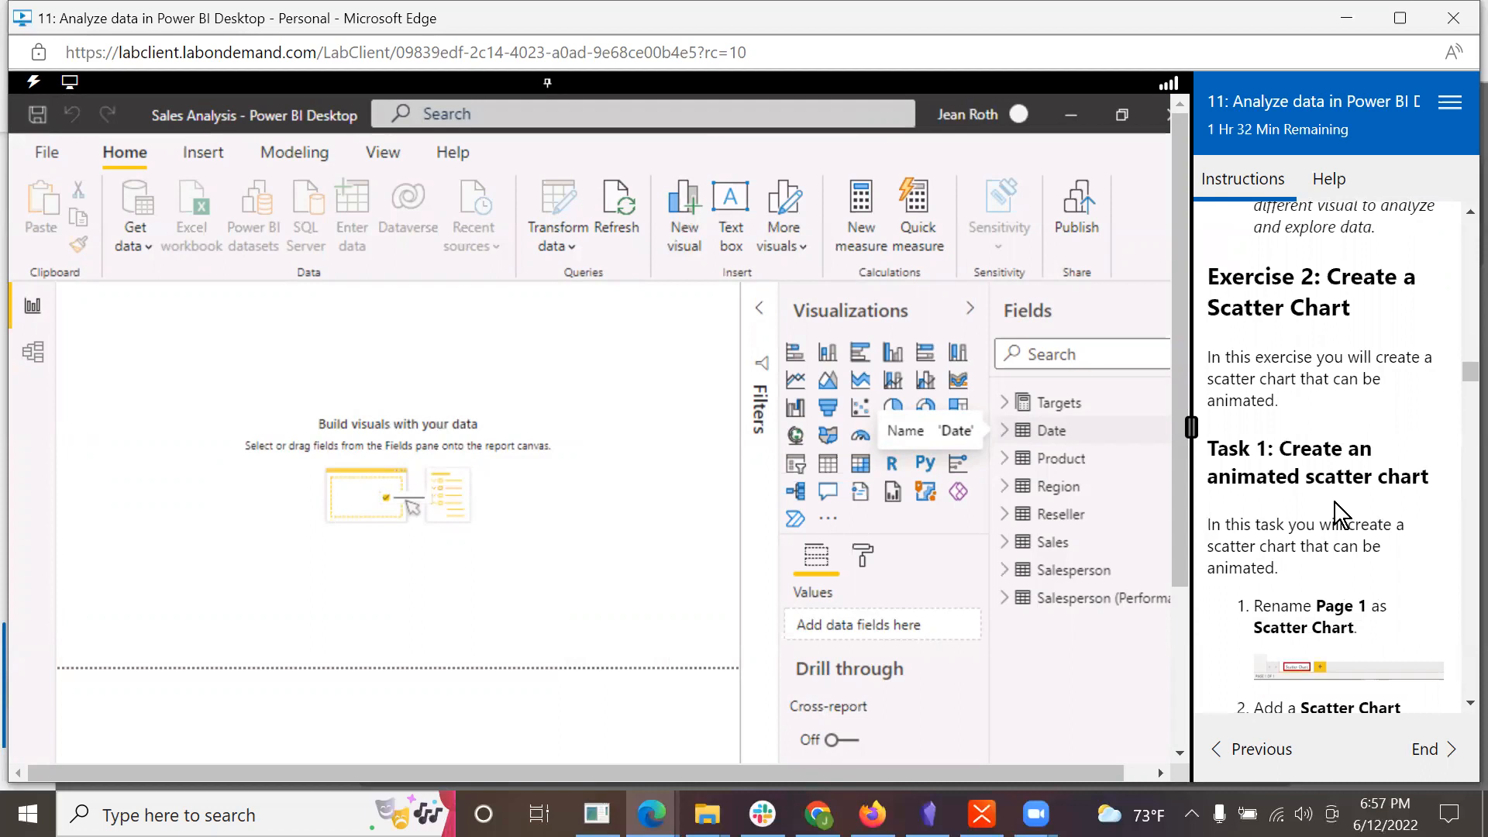
scroll(1335, 502, "down", 3)
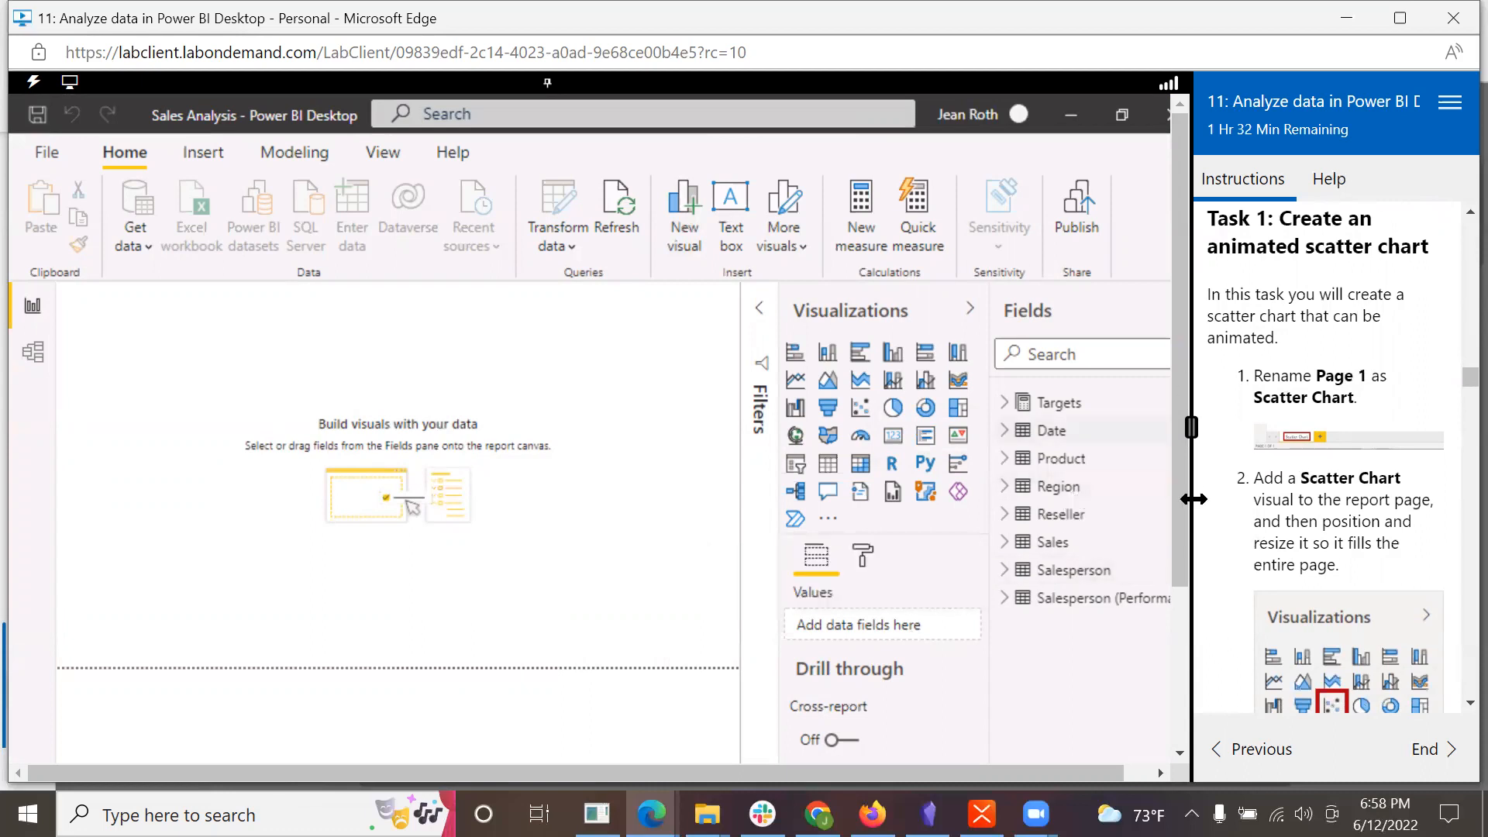
scroll(1184, 499, "down", 3)
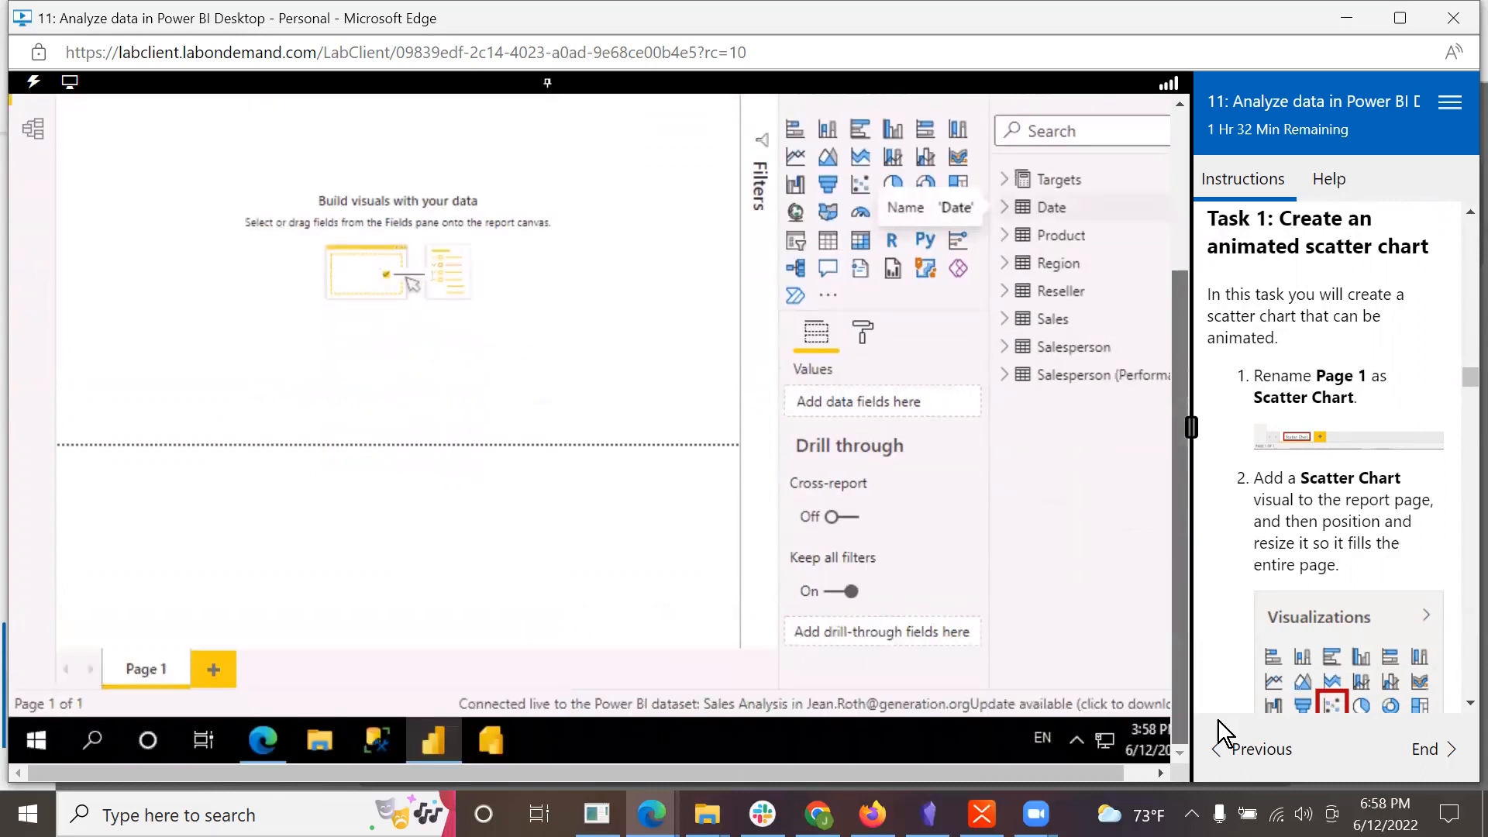
right_click(126, 676)
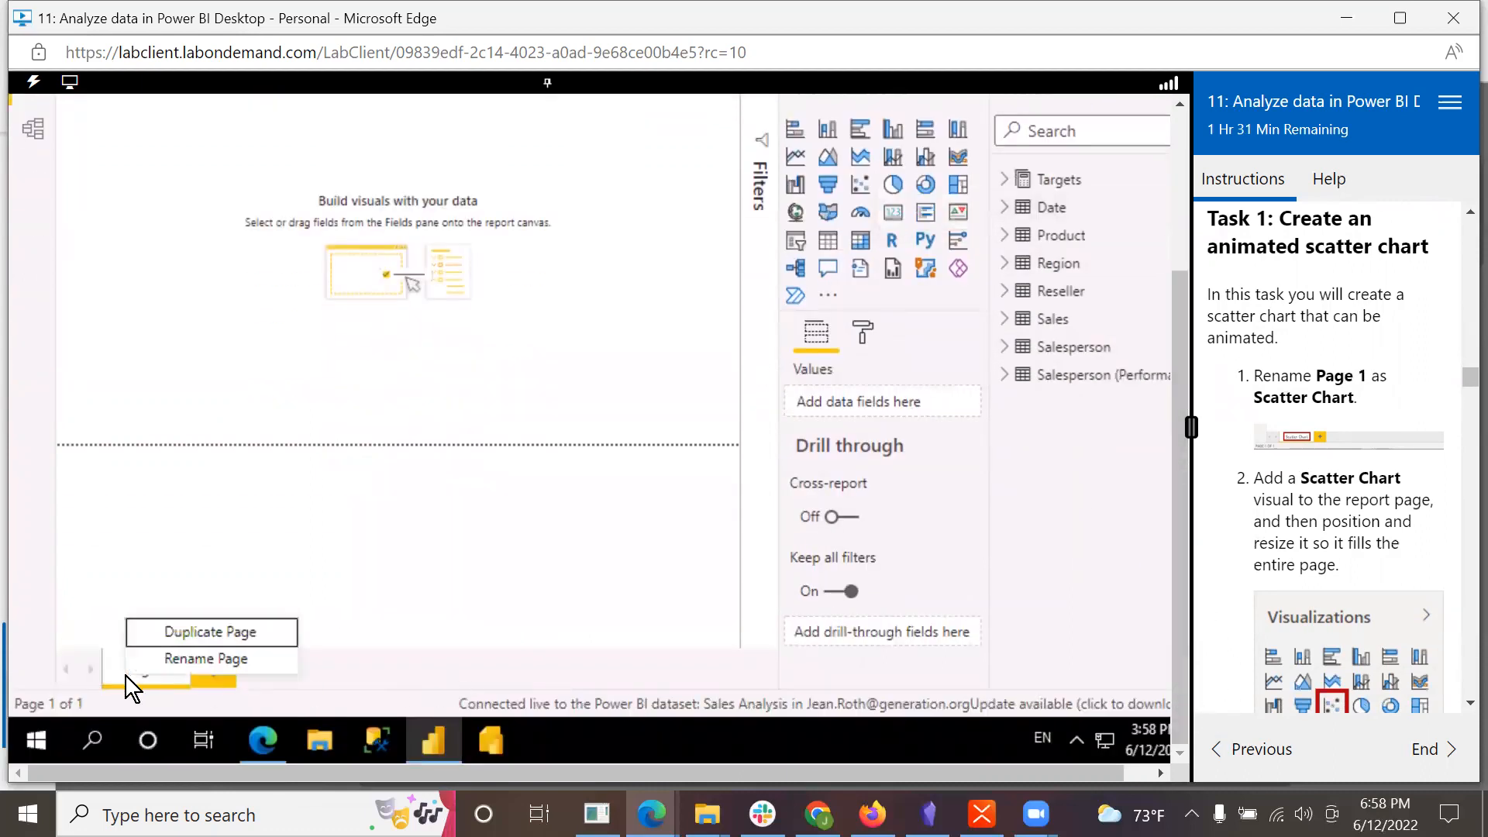
left_click(175, 658)
type("Sc")
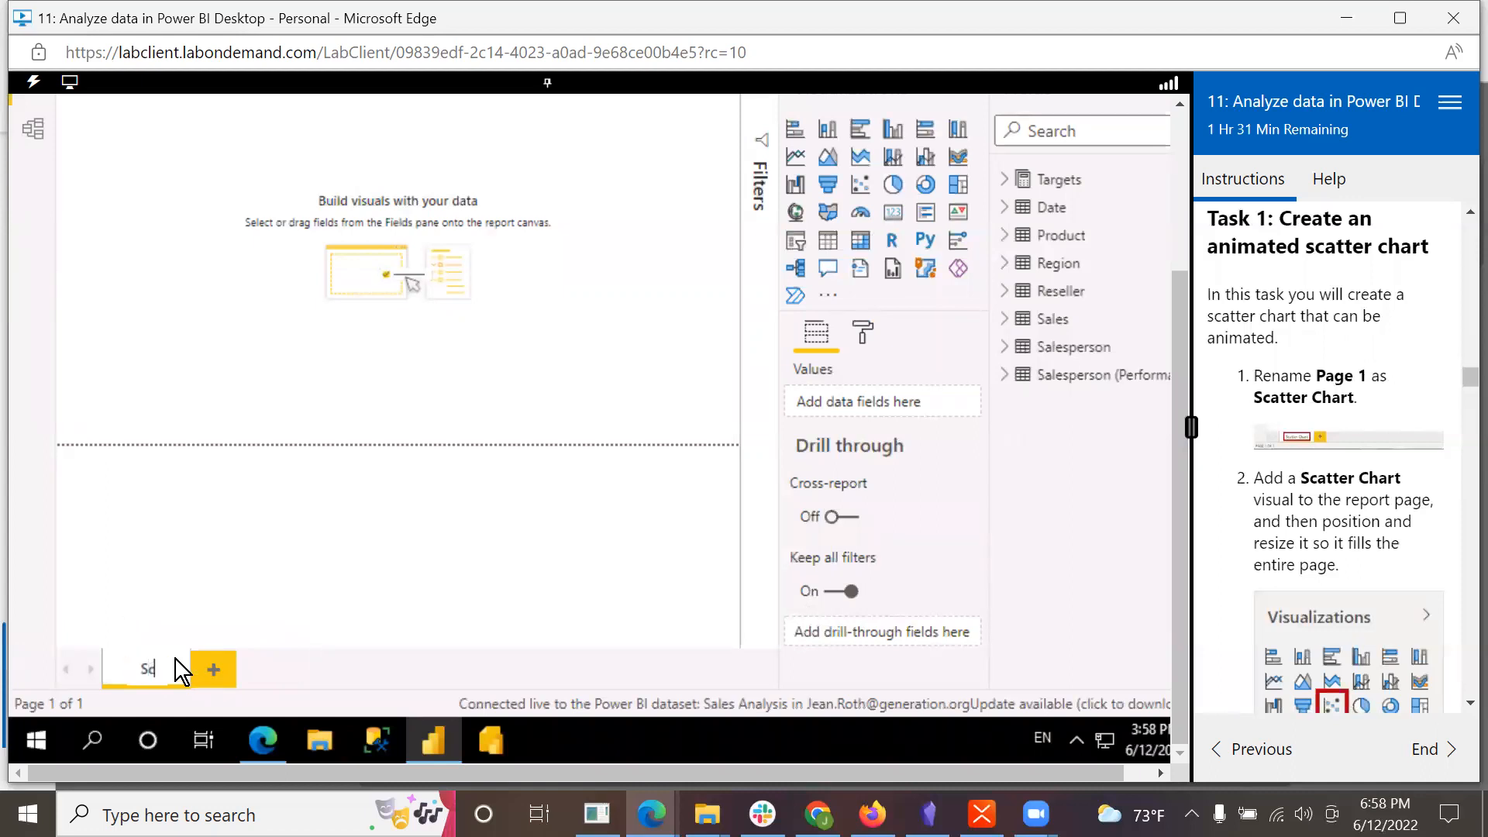
type("atter Chart")
key("Return")
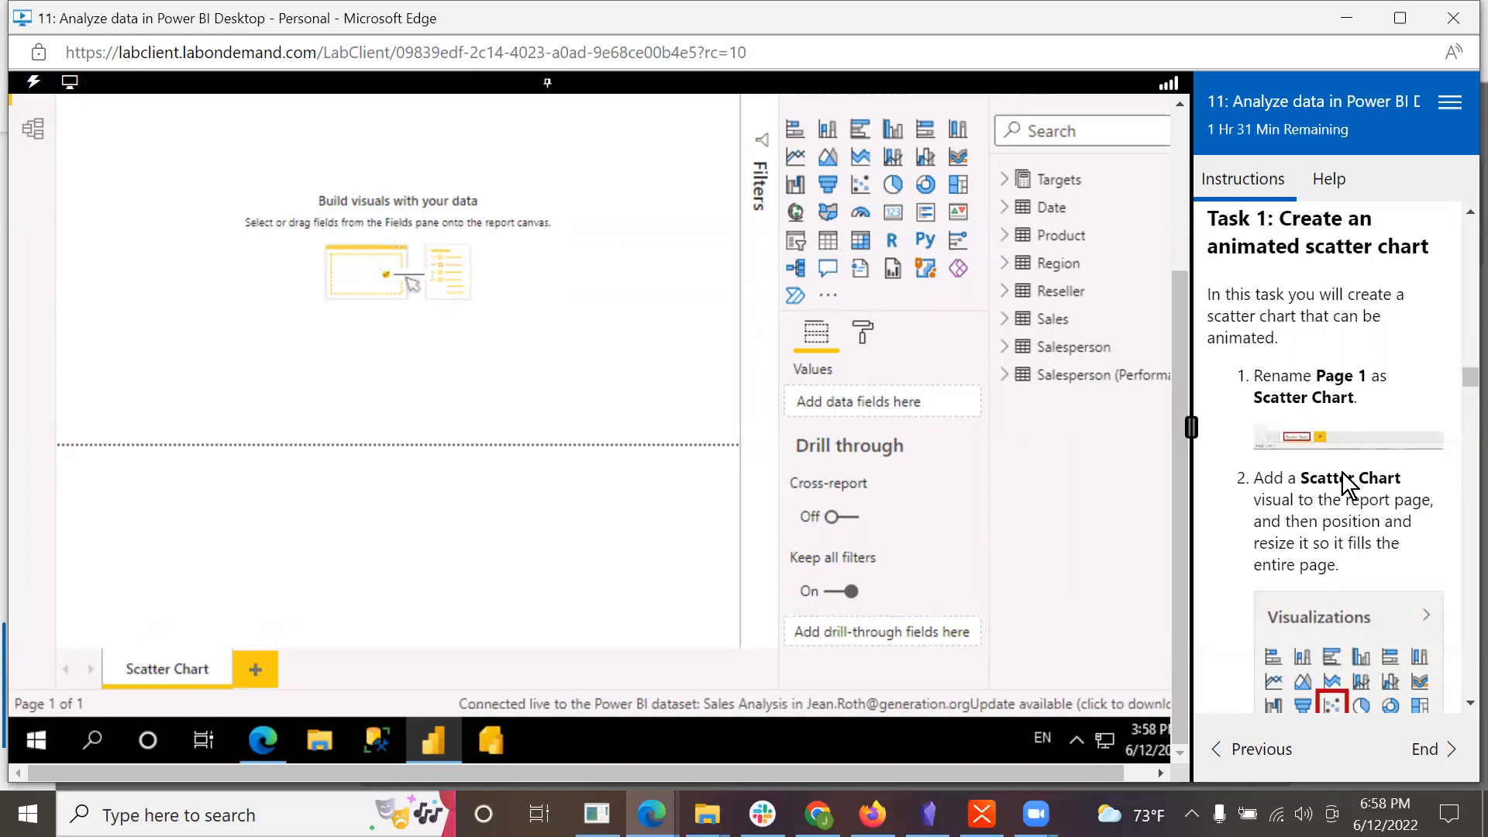
scroll(1420, 534, "down", 3)
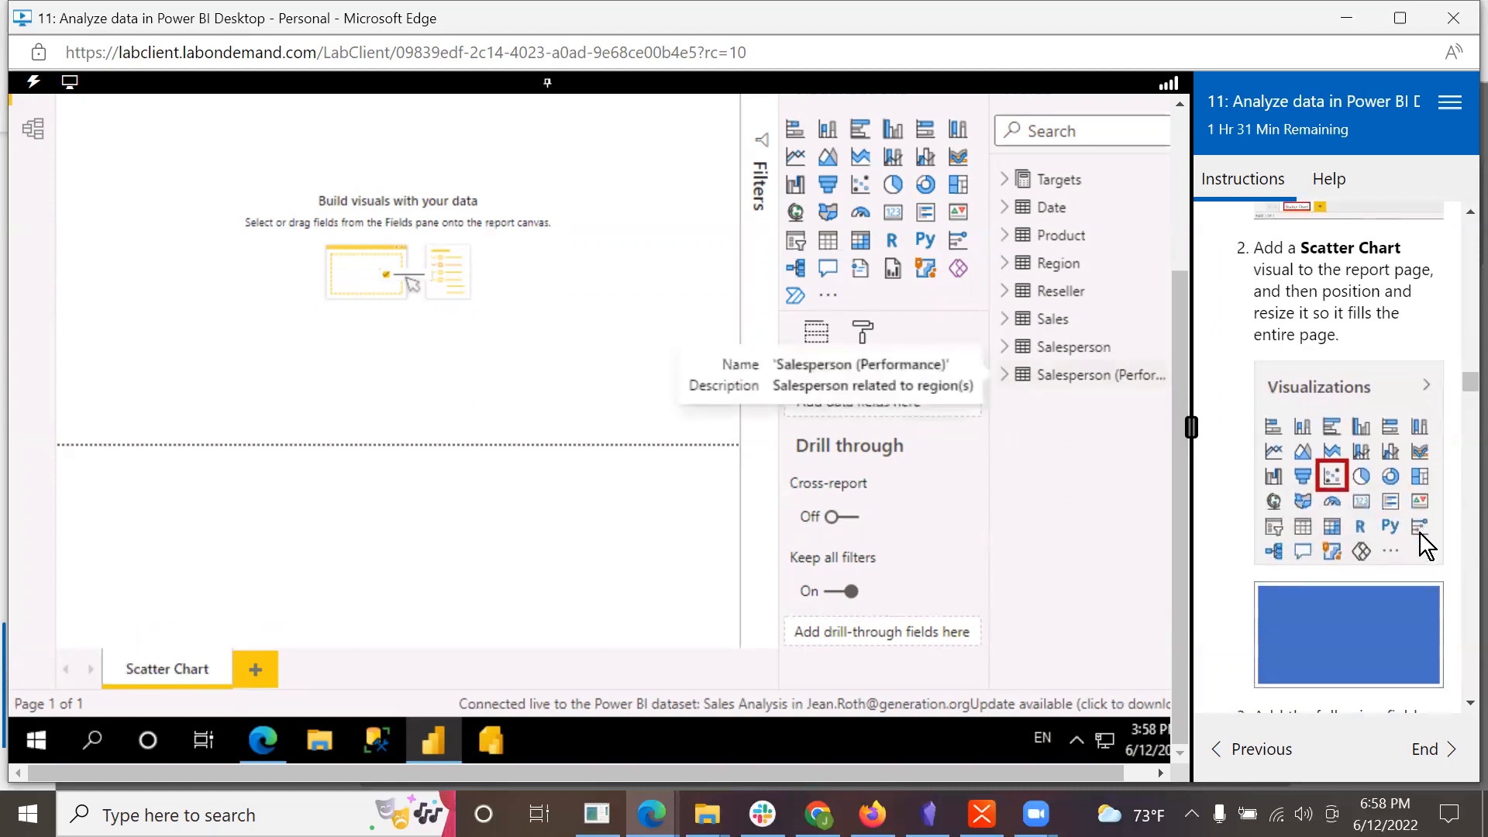
Step: Add a Scatter Chart visual to the Scatter Chart page and set the page view to actual size
left_click_drag(1174, 328, 1173, 152)
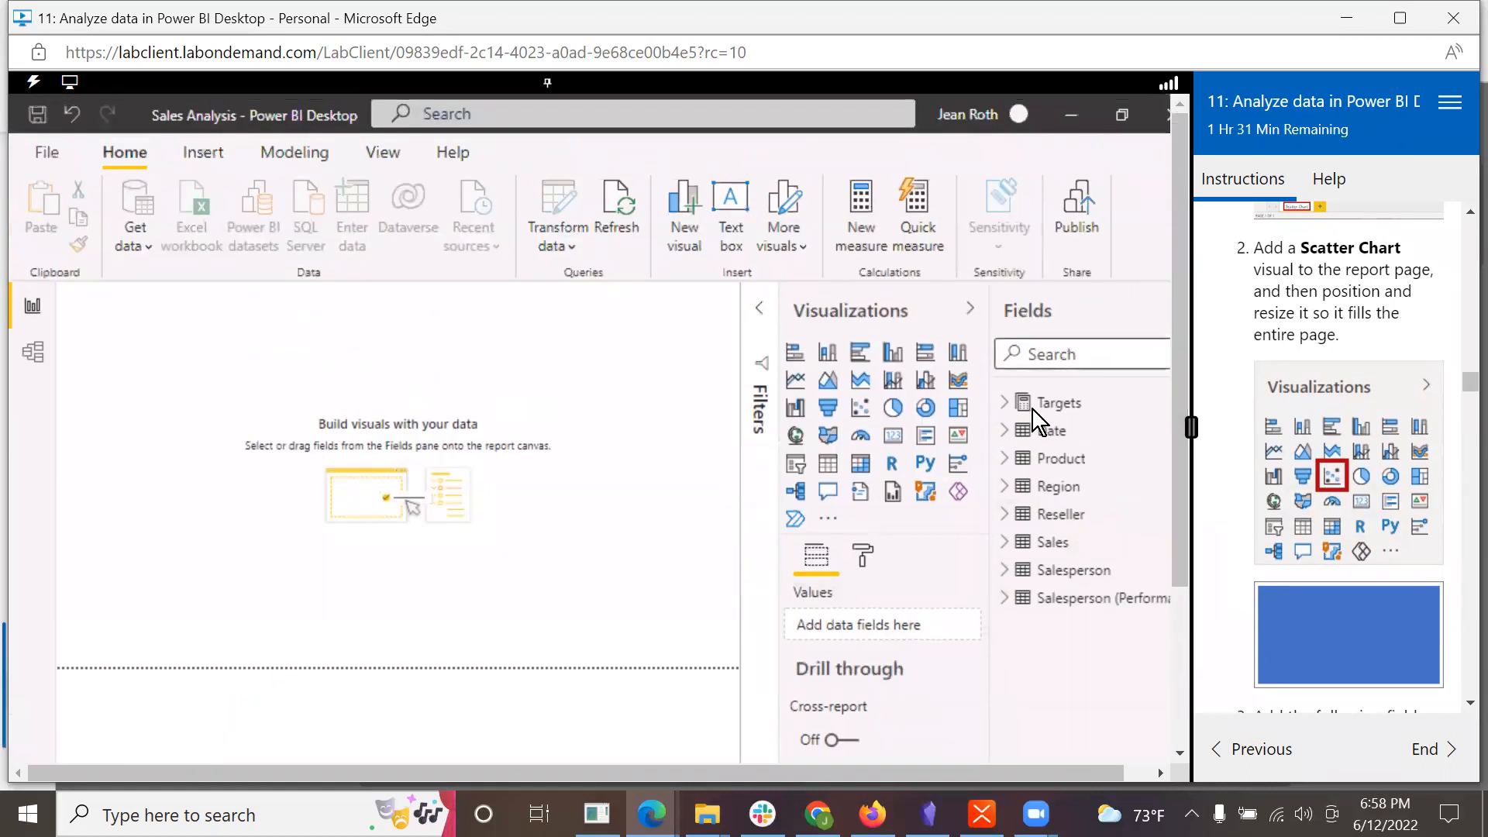
left_click(861, 411)
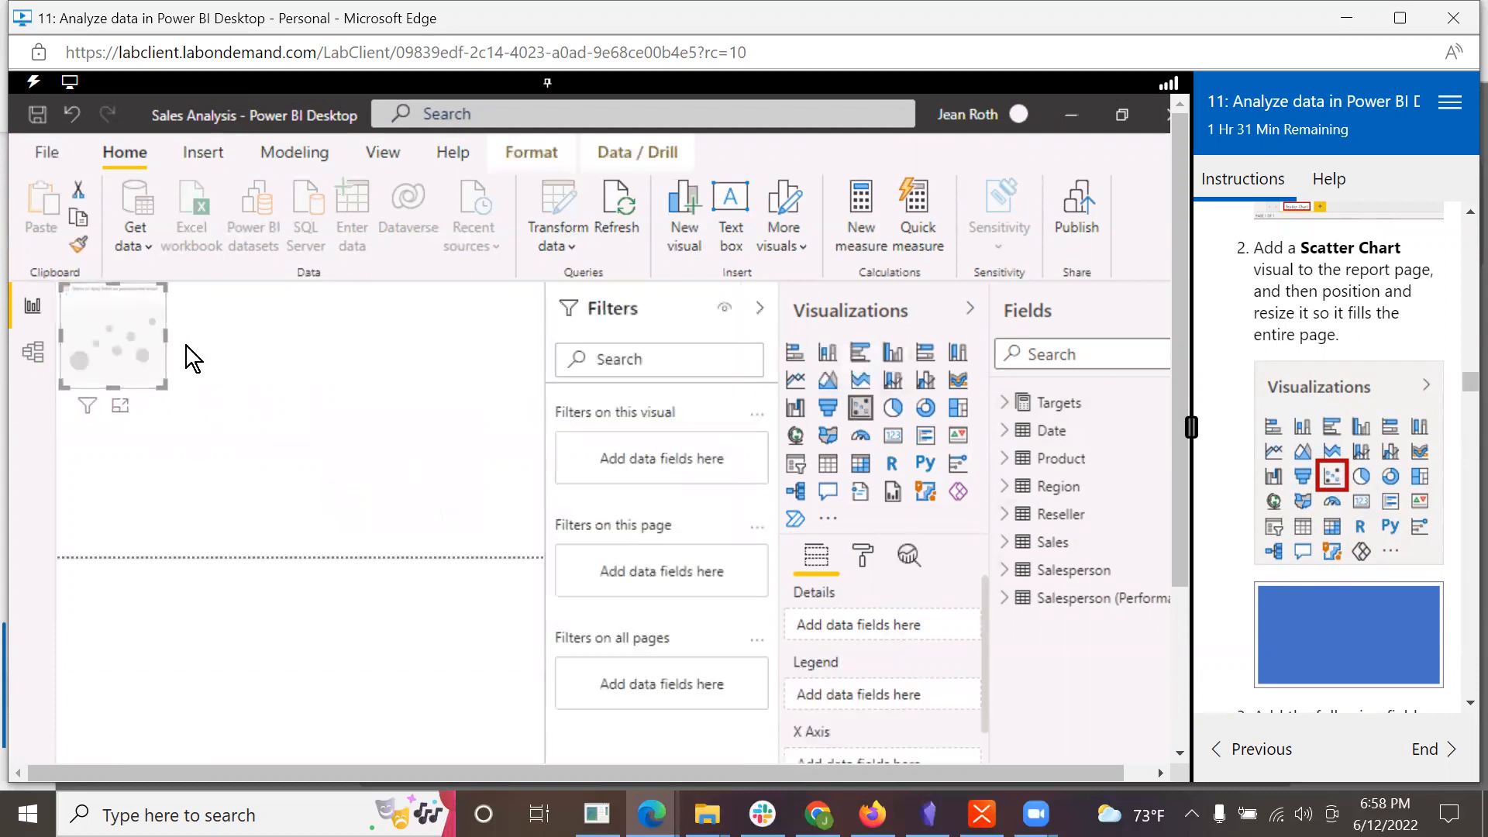
left_click(372, 152)
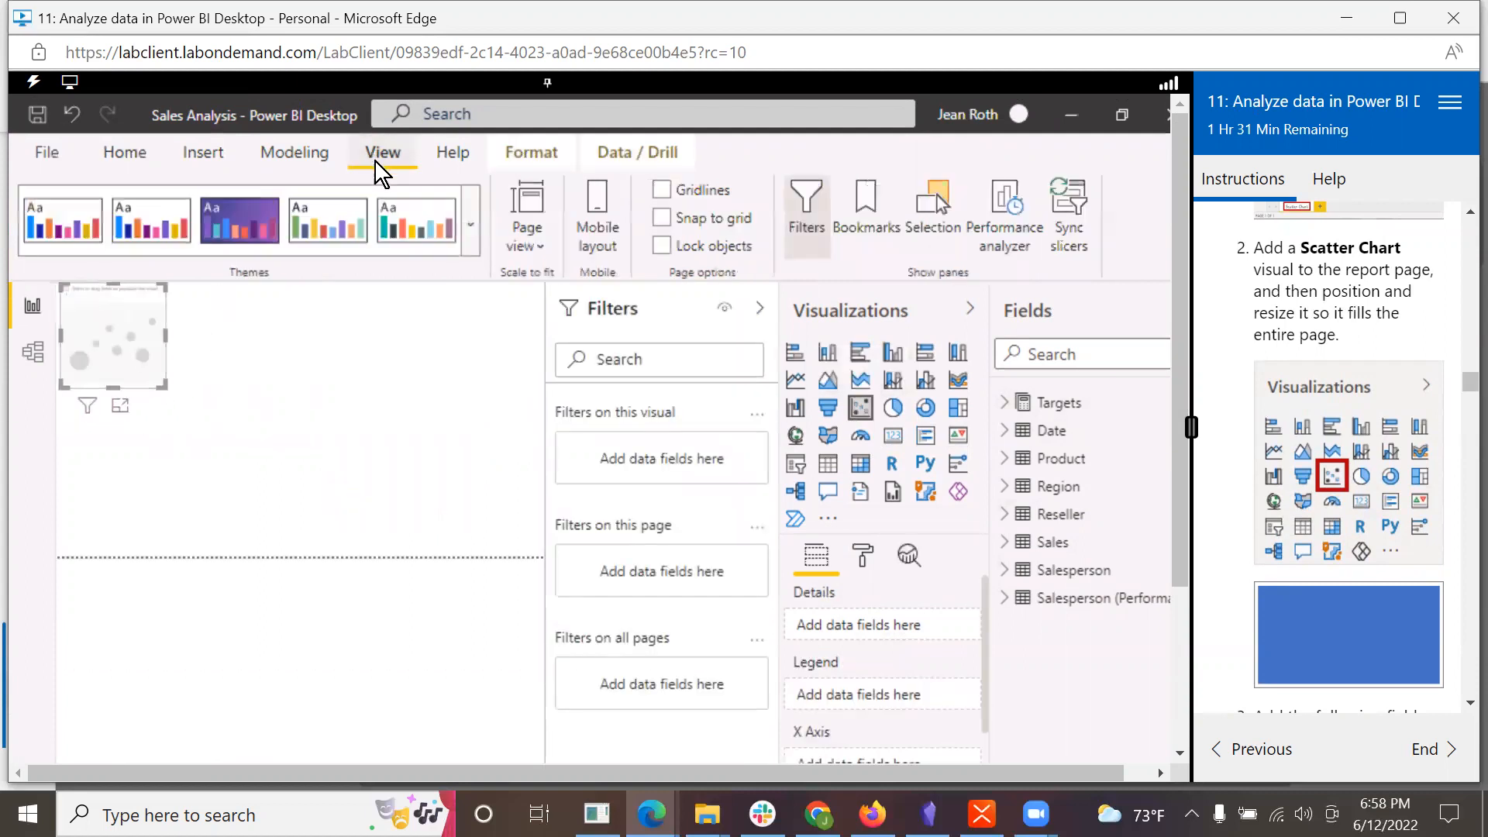
left_click(535, 254)
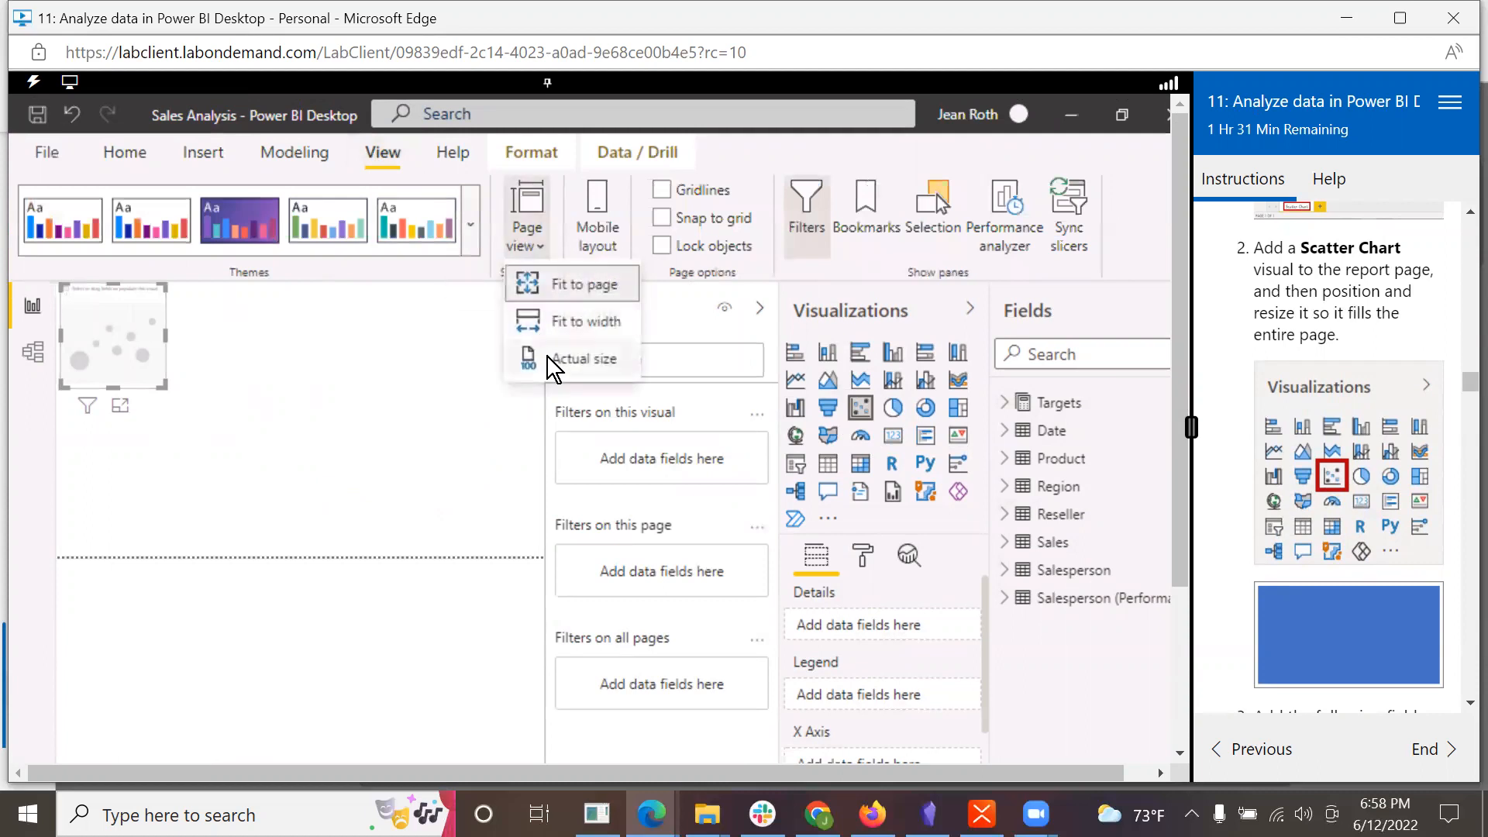
left_click(547, 357)
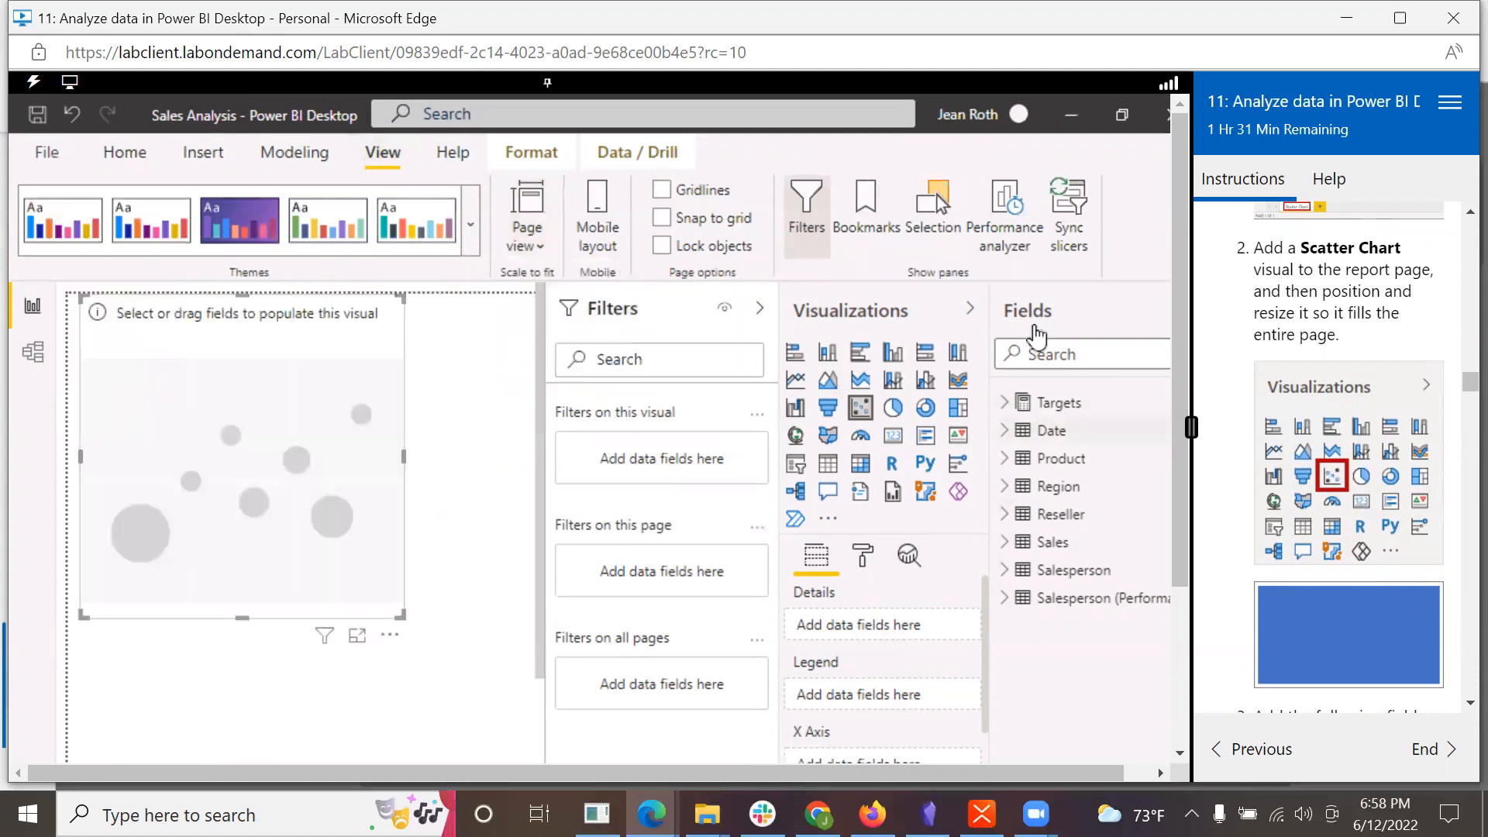
Step: Assign the Business Type field of the Reseller table to the scatter chart's Legend, following lab step 3
scroll(1369, 521, "down", 4)
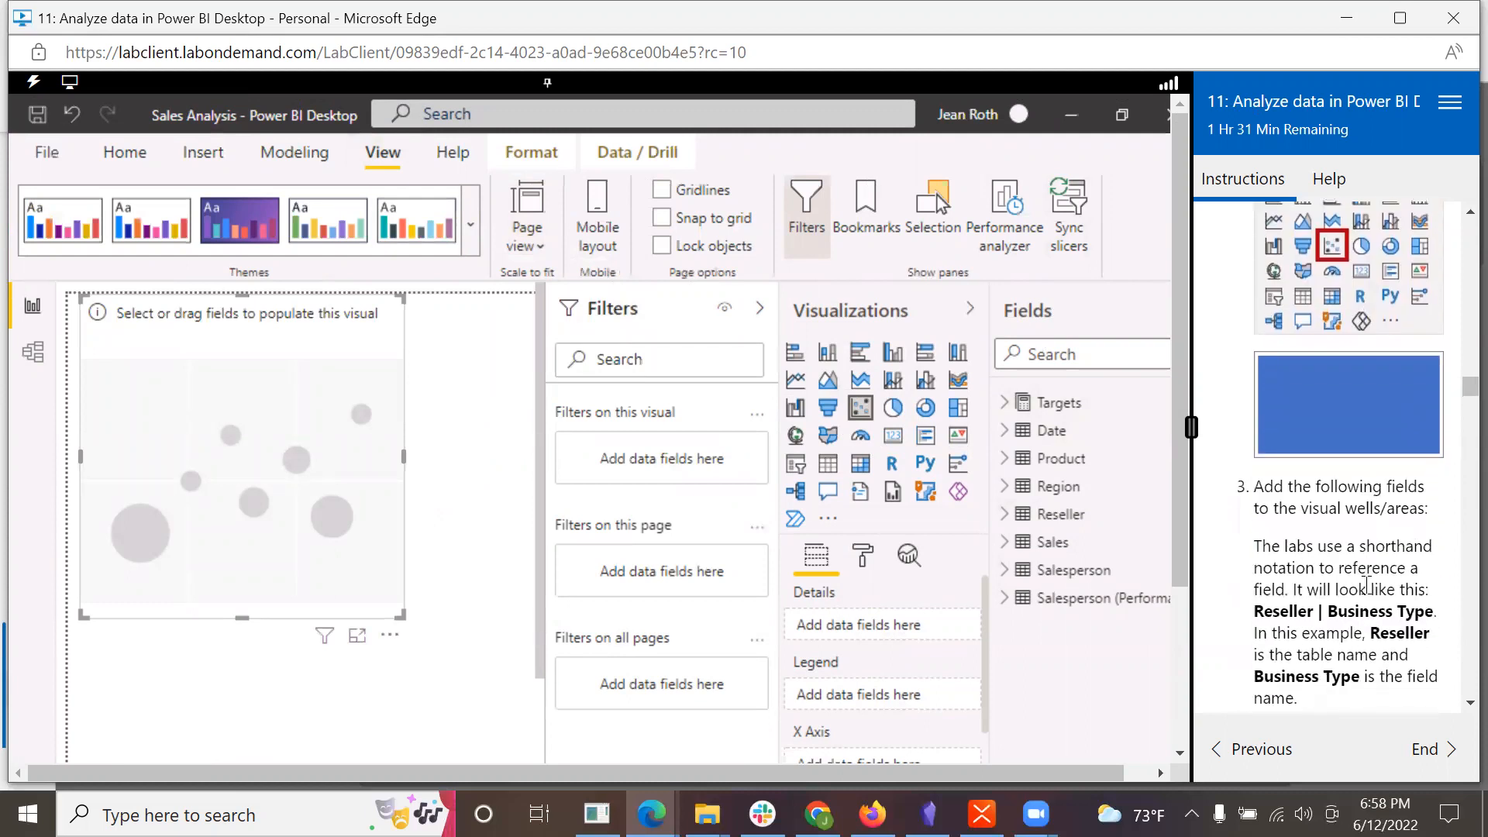
scroll(1366, 586, "down", 1)
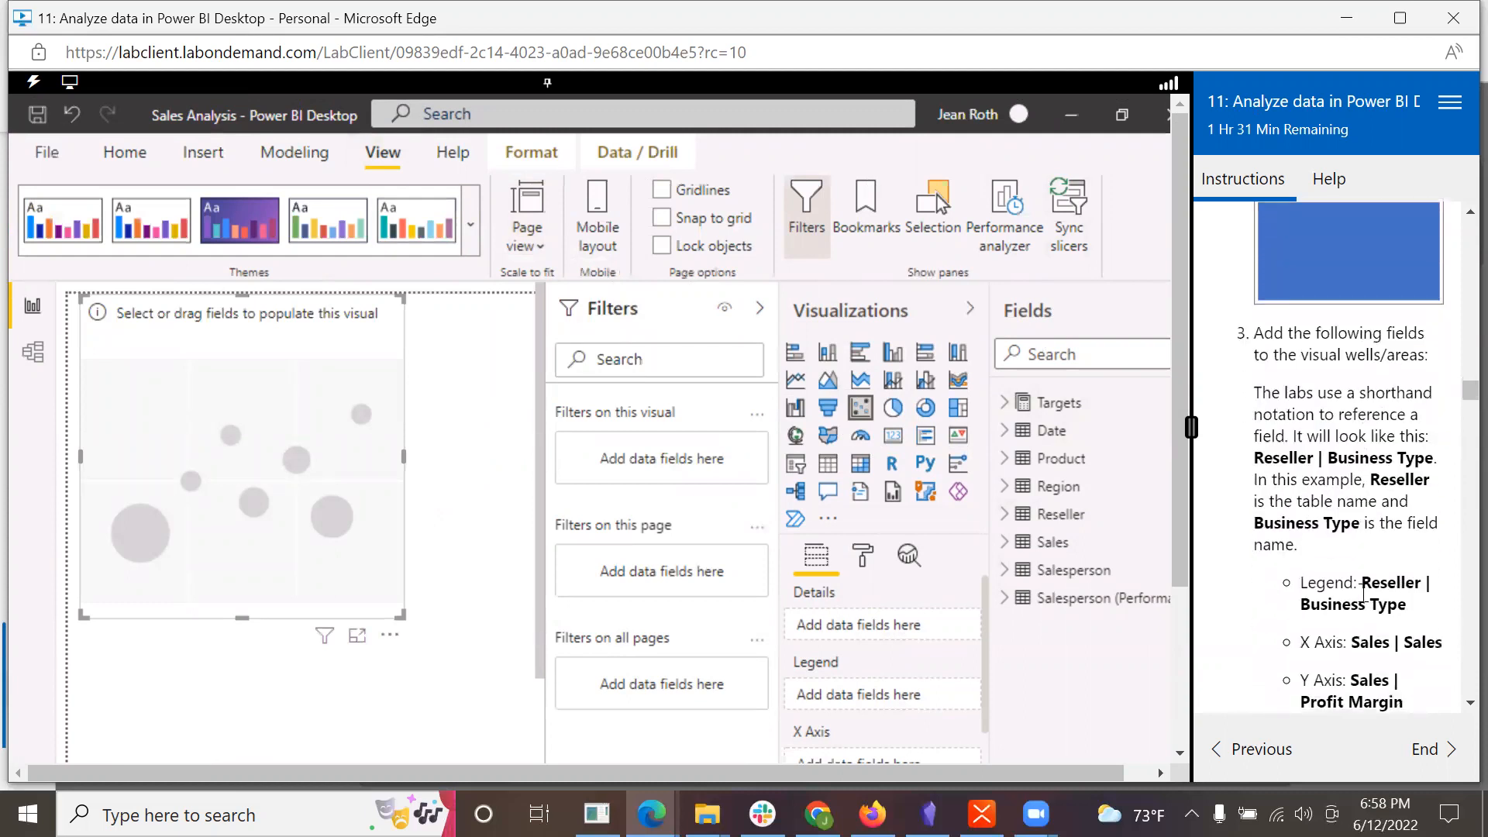
scroll(1365, 571, "up", 1)
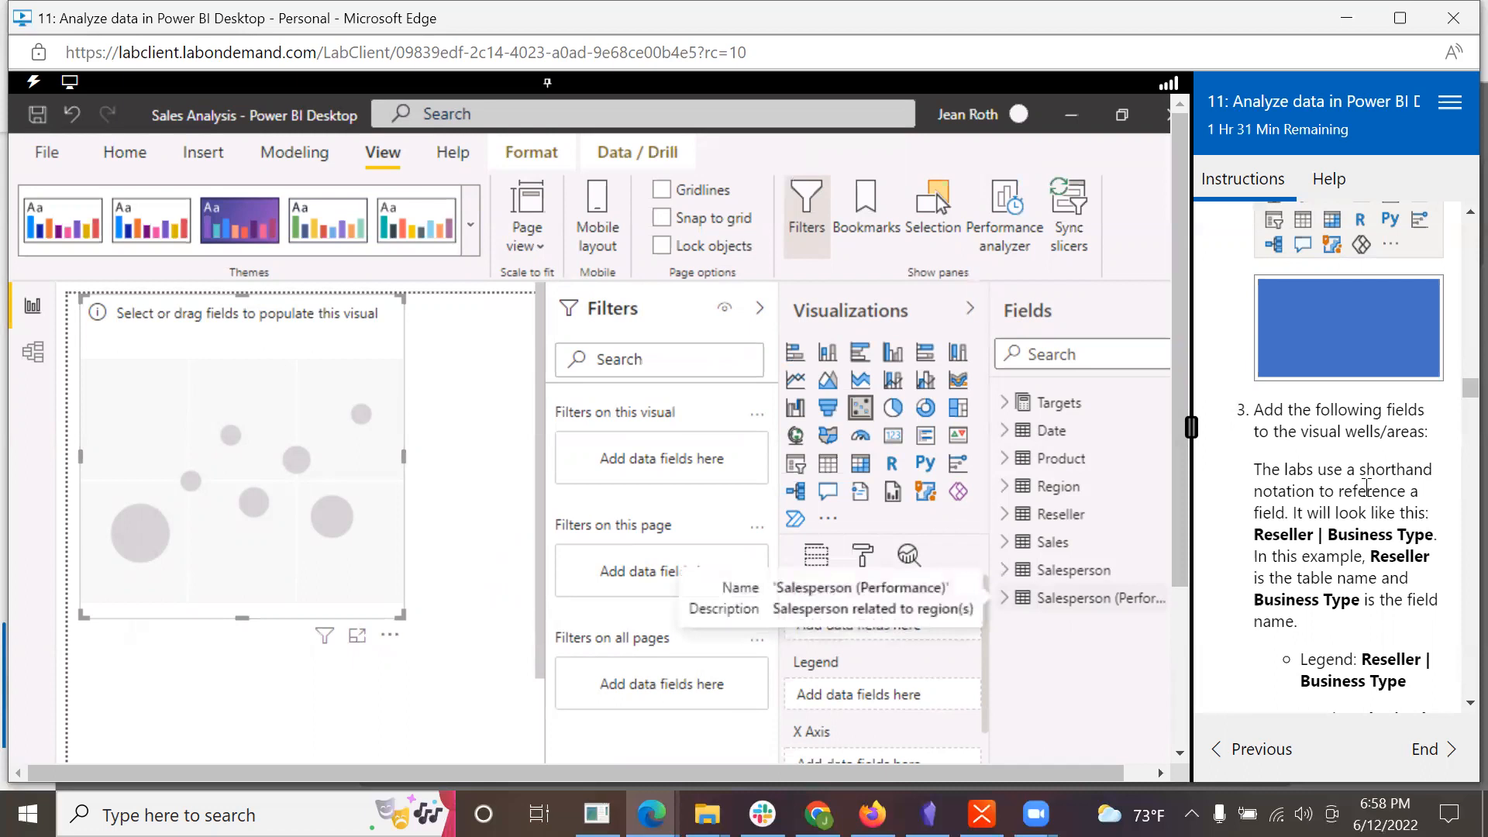
scroll(1417, 594, "down", 1)
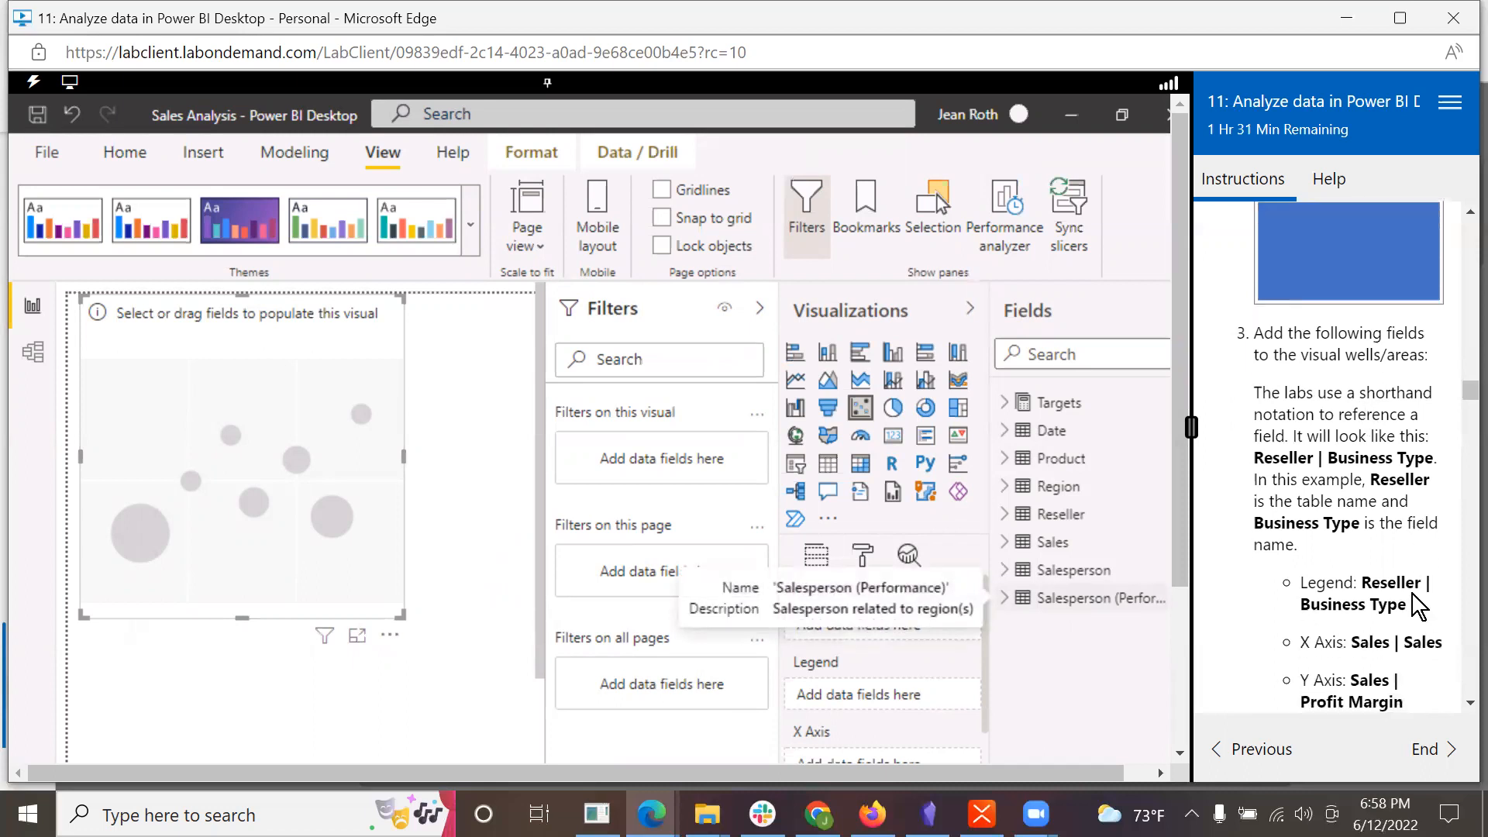
scroll(1412, 594, "down", 2)
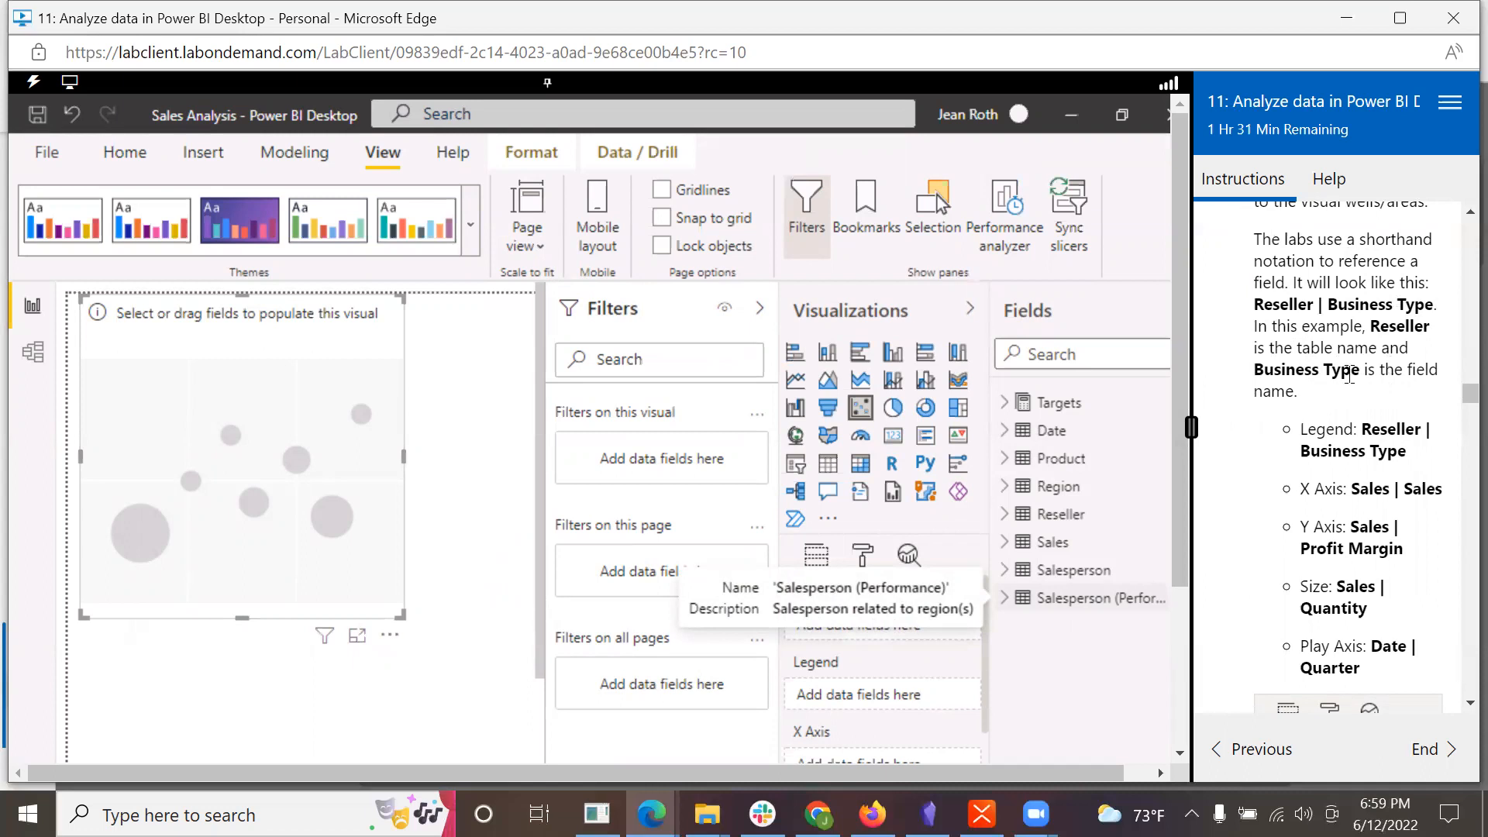
scroll(1296, 463, "down", 2)
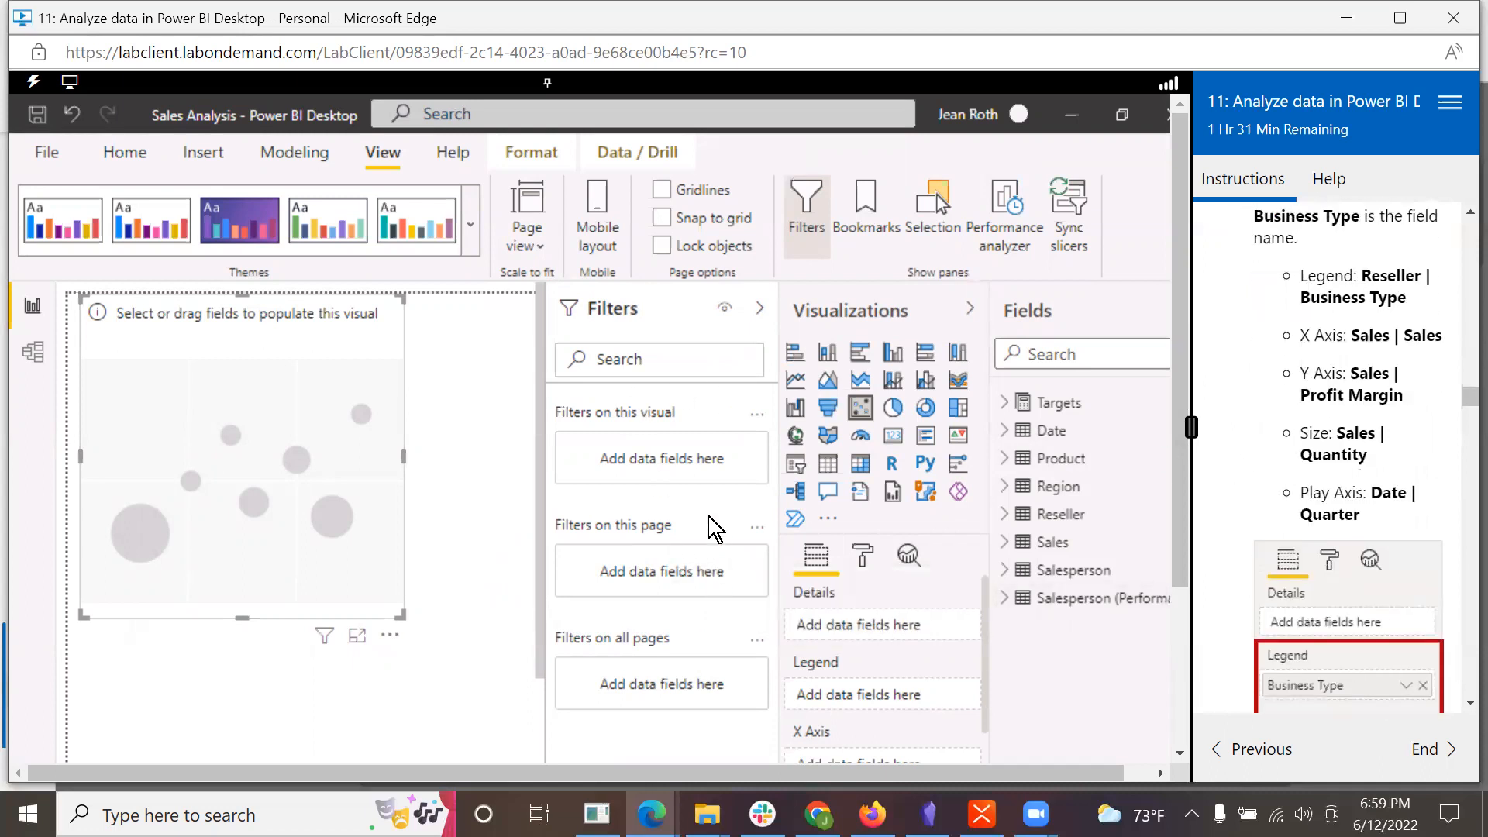
left_click_drag(1183, 542, 1180, 644)
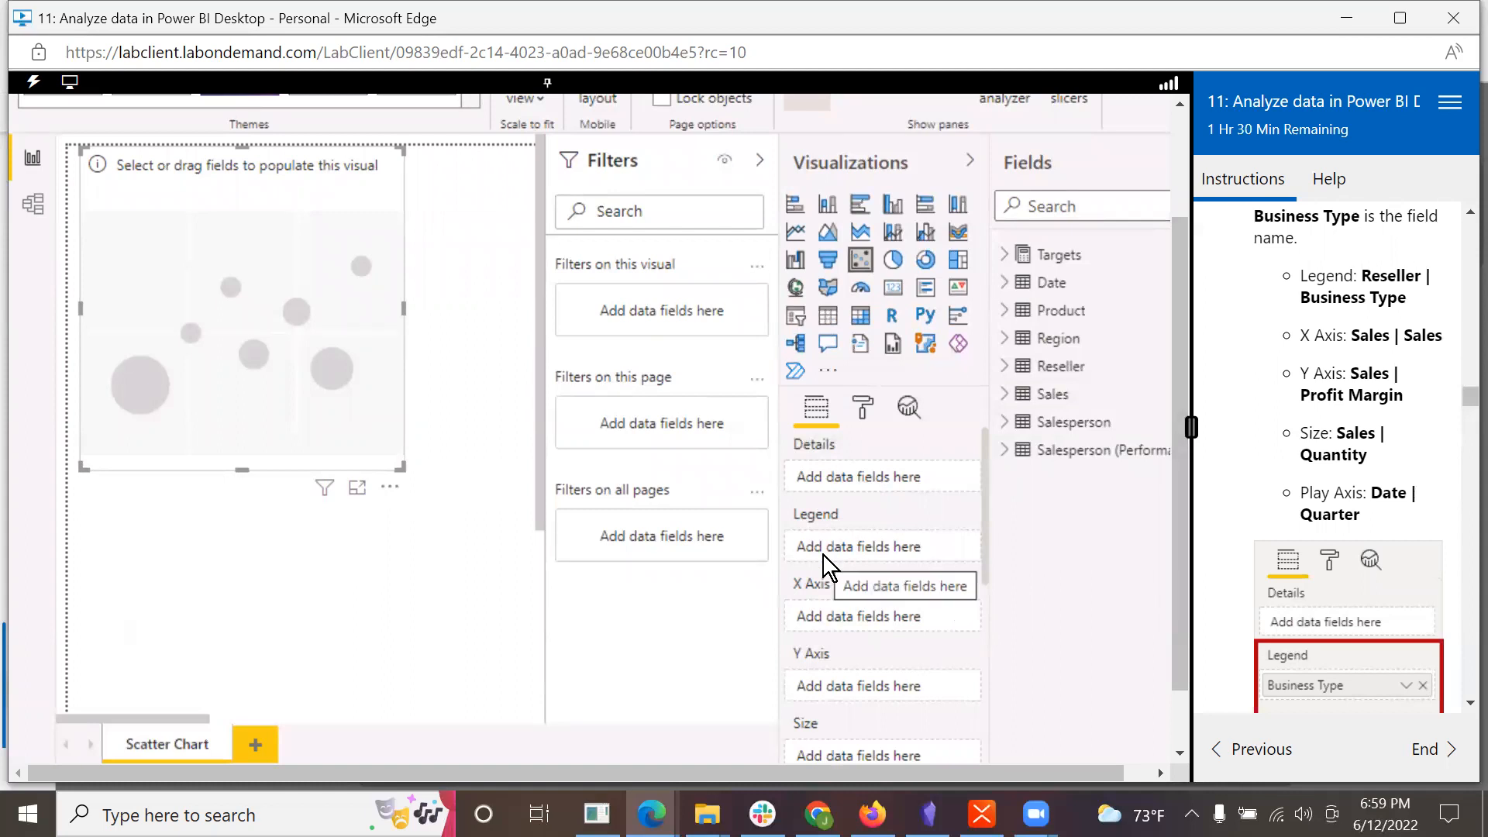
left_click(1008, 367)
left_click_drag(1105, 394, 892, 558)
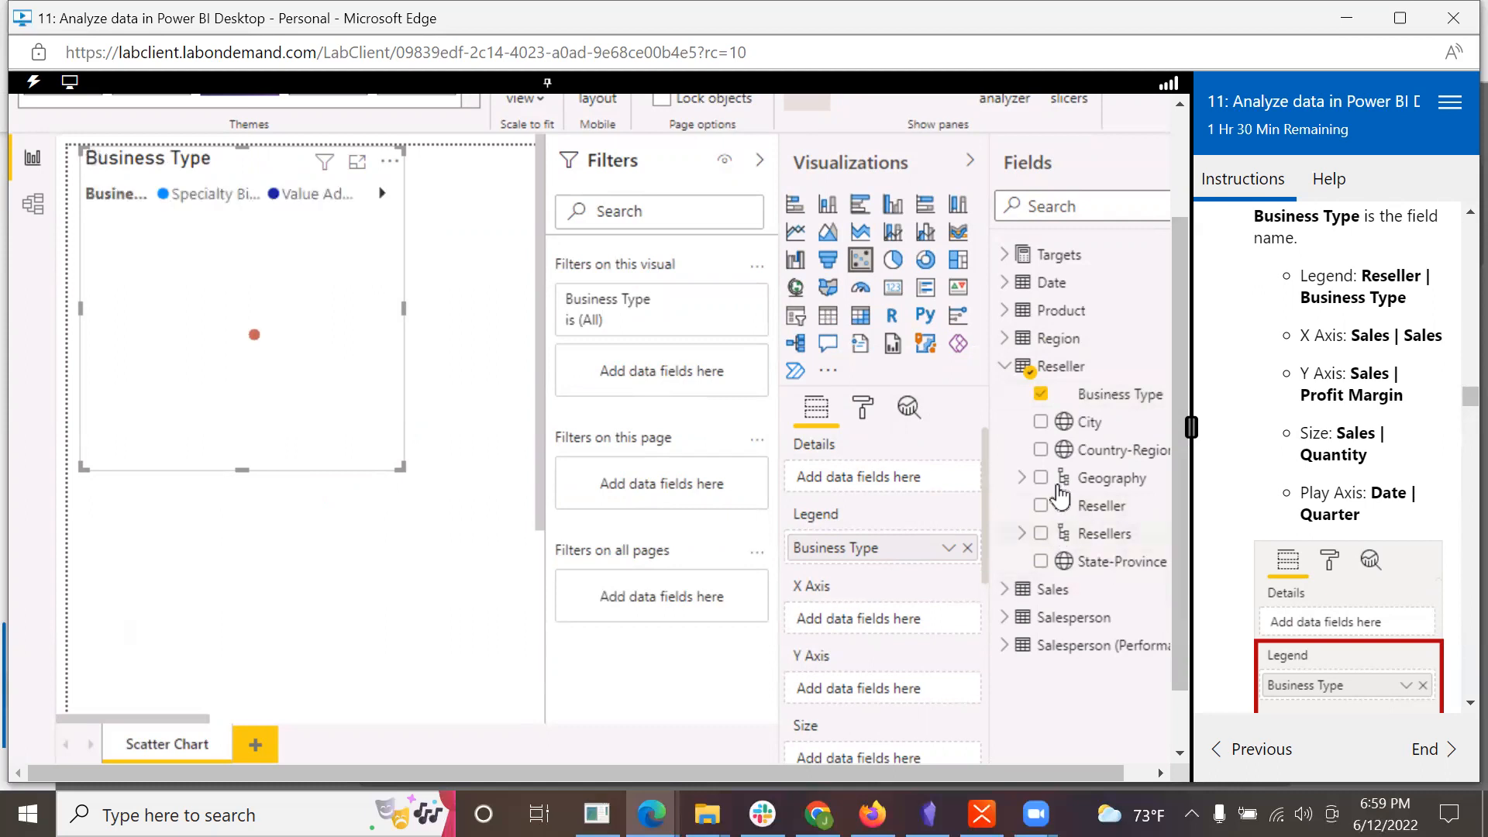
Step: From the Sales table, assign Sales to the scatter chart's X Axis and Profit Margin to its Y Axis
left_click(1004, 589)
scroll(1178, 626, "down", 1)
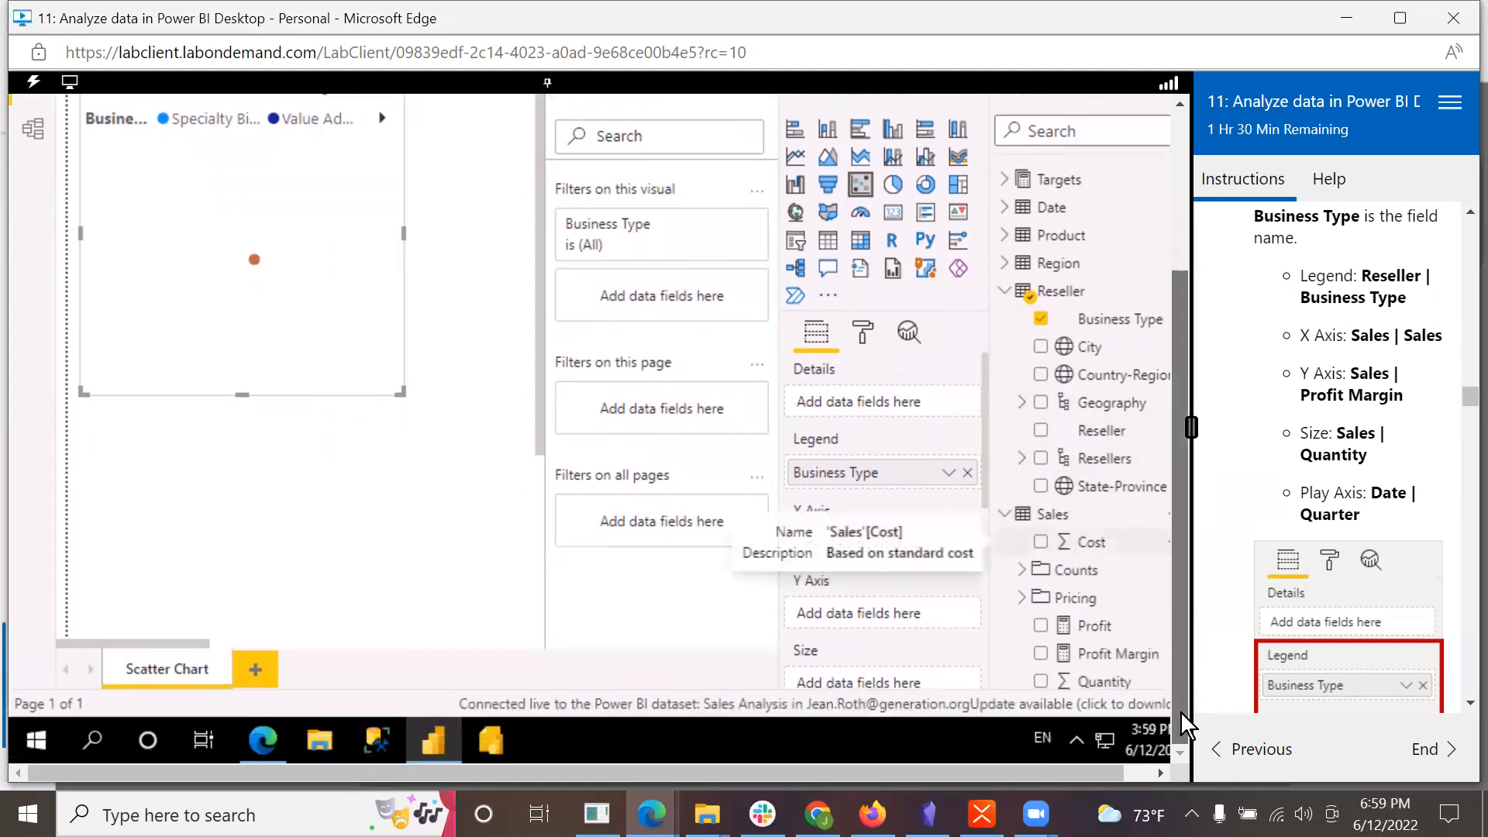
scroll(1125, 600, "down", 2)
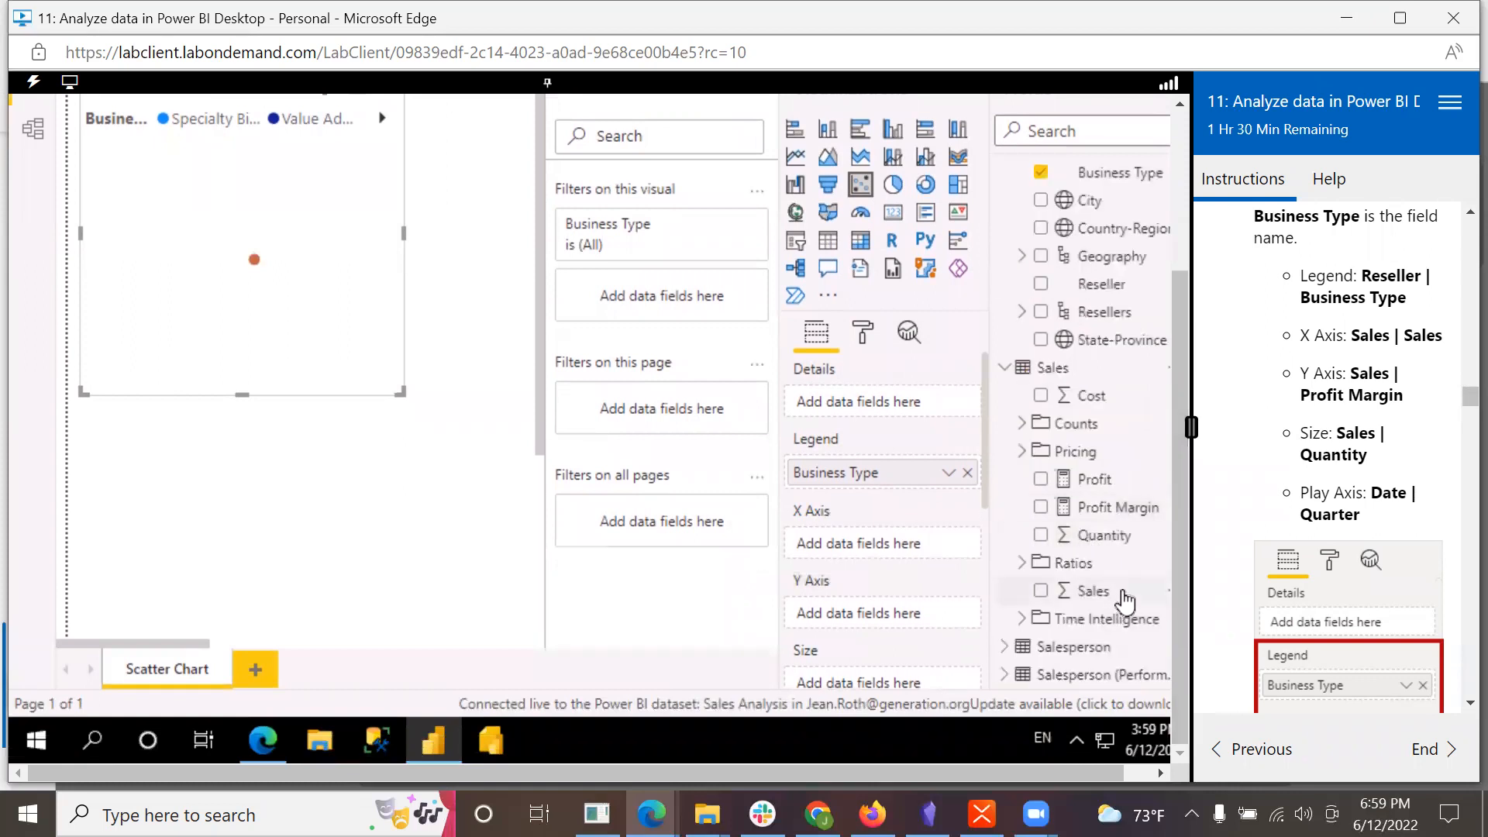
left_click_drag(1104, 591, 877, 541)
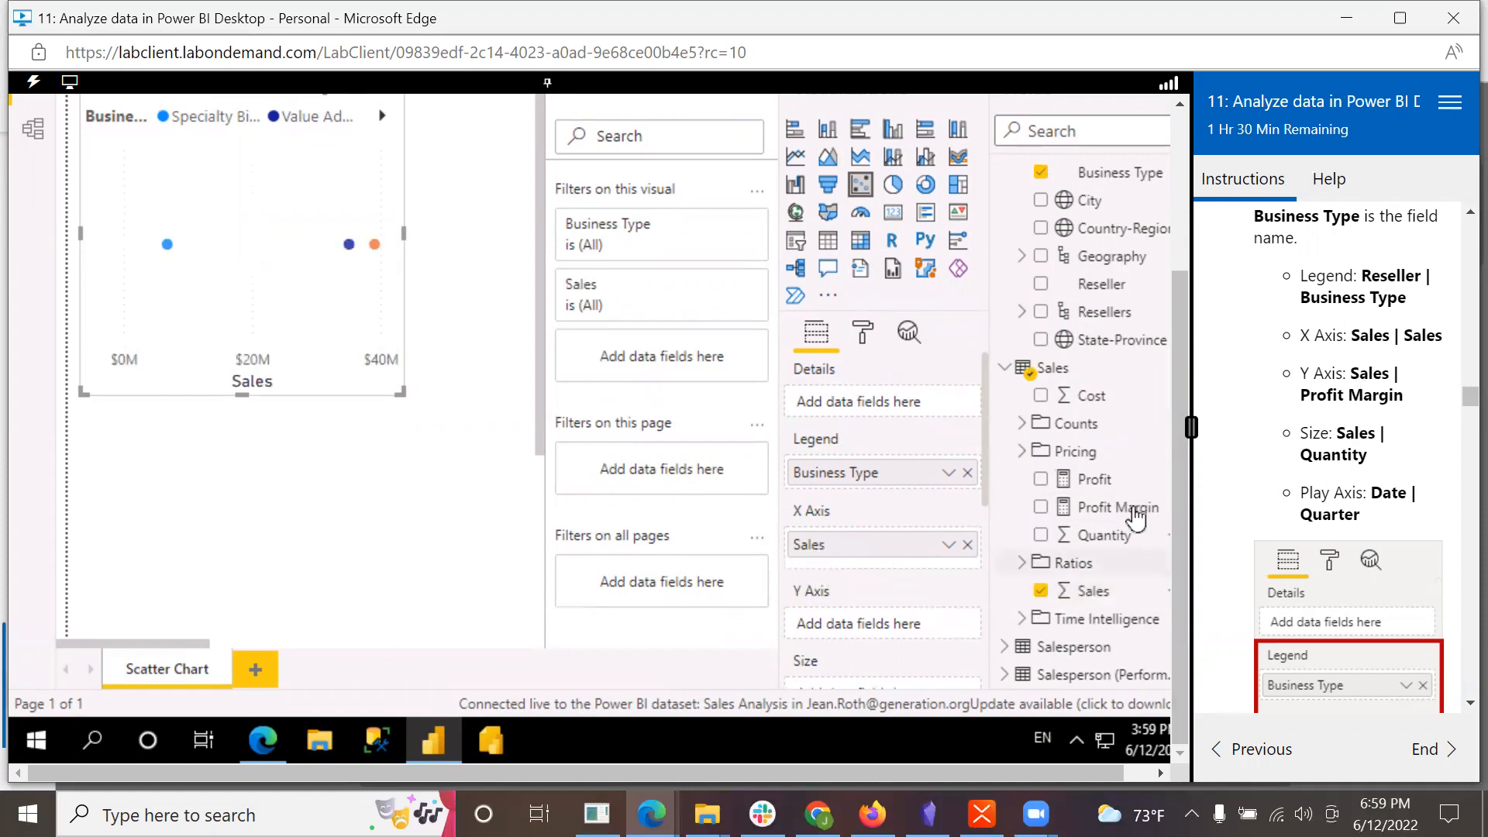
left_click_drag(1134, 510, 914, 626)
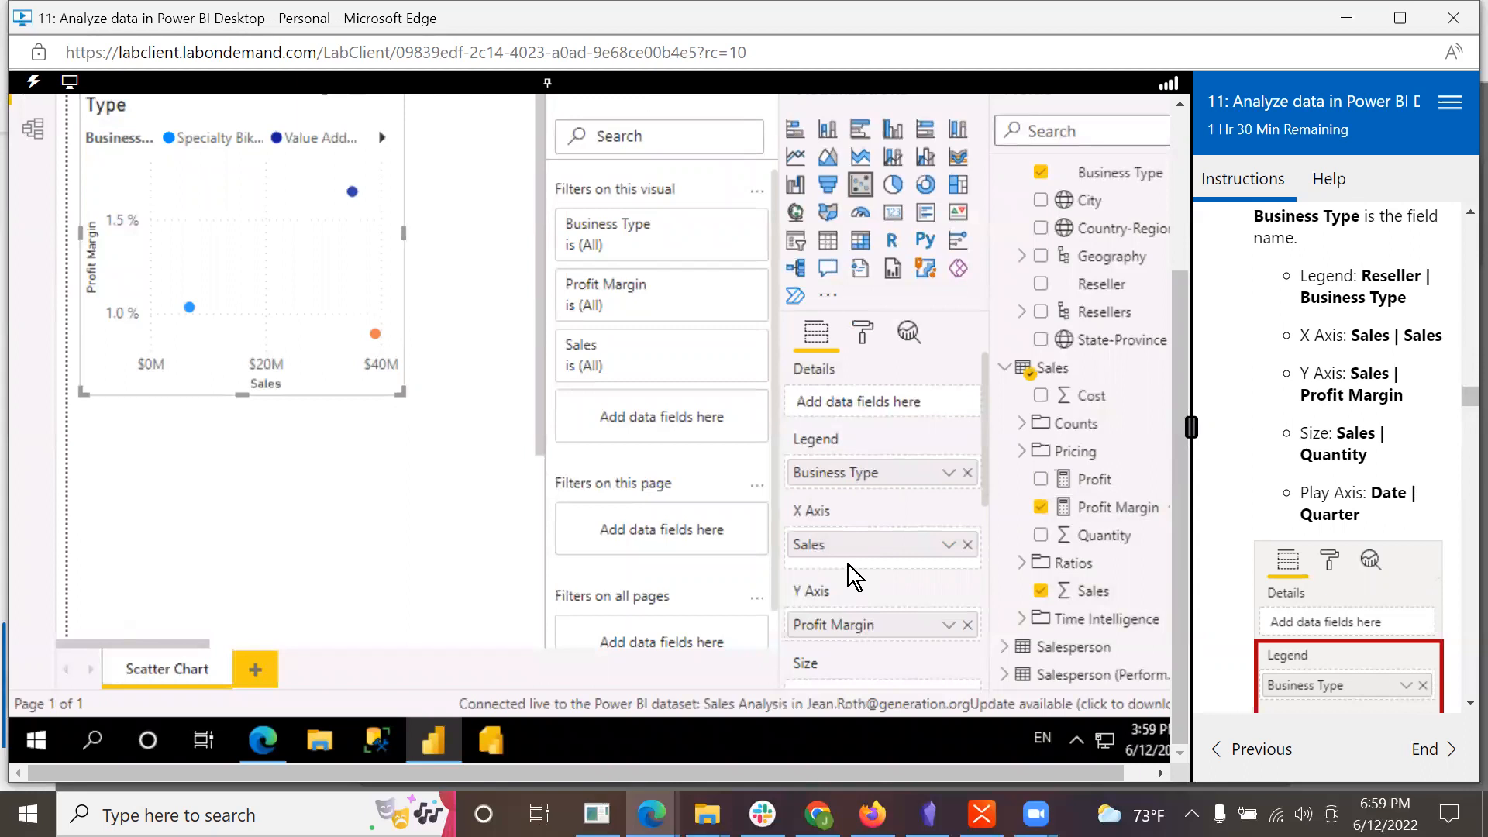
Step: Assign the Quarter field of the Date table to the scatter chart's Play Axis
scroll(848, 564, "down", 5)
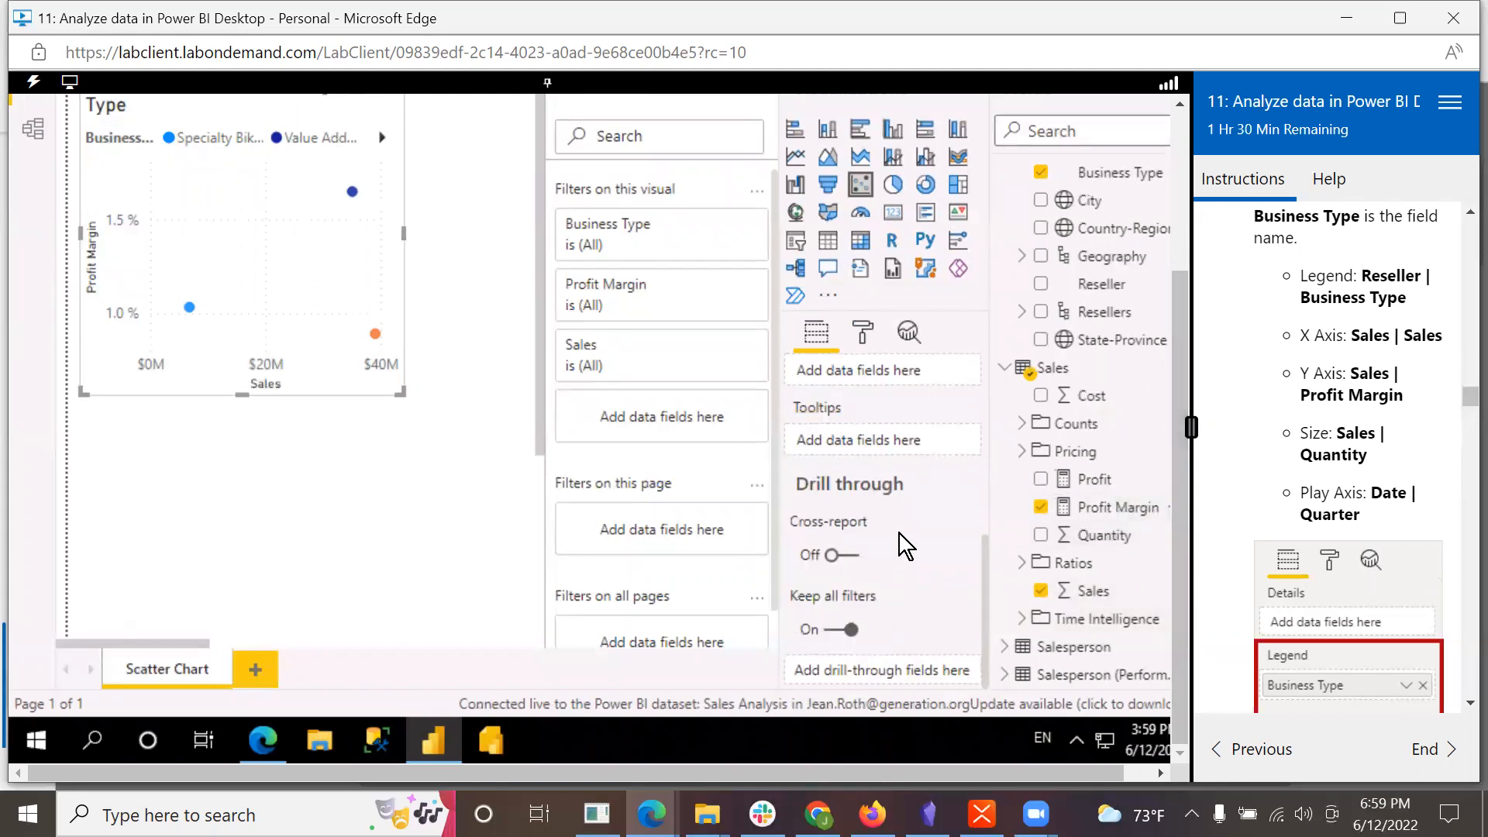
scroll(899, 532, "up", 5)
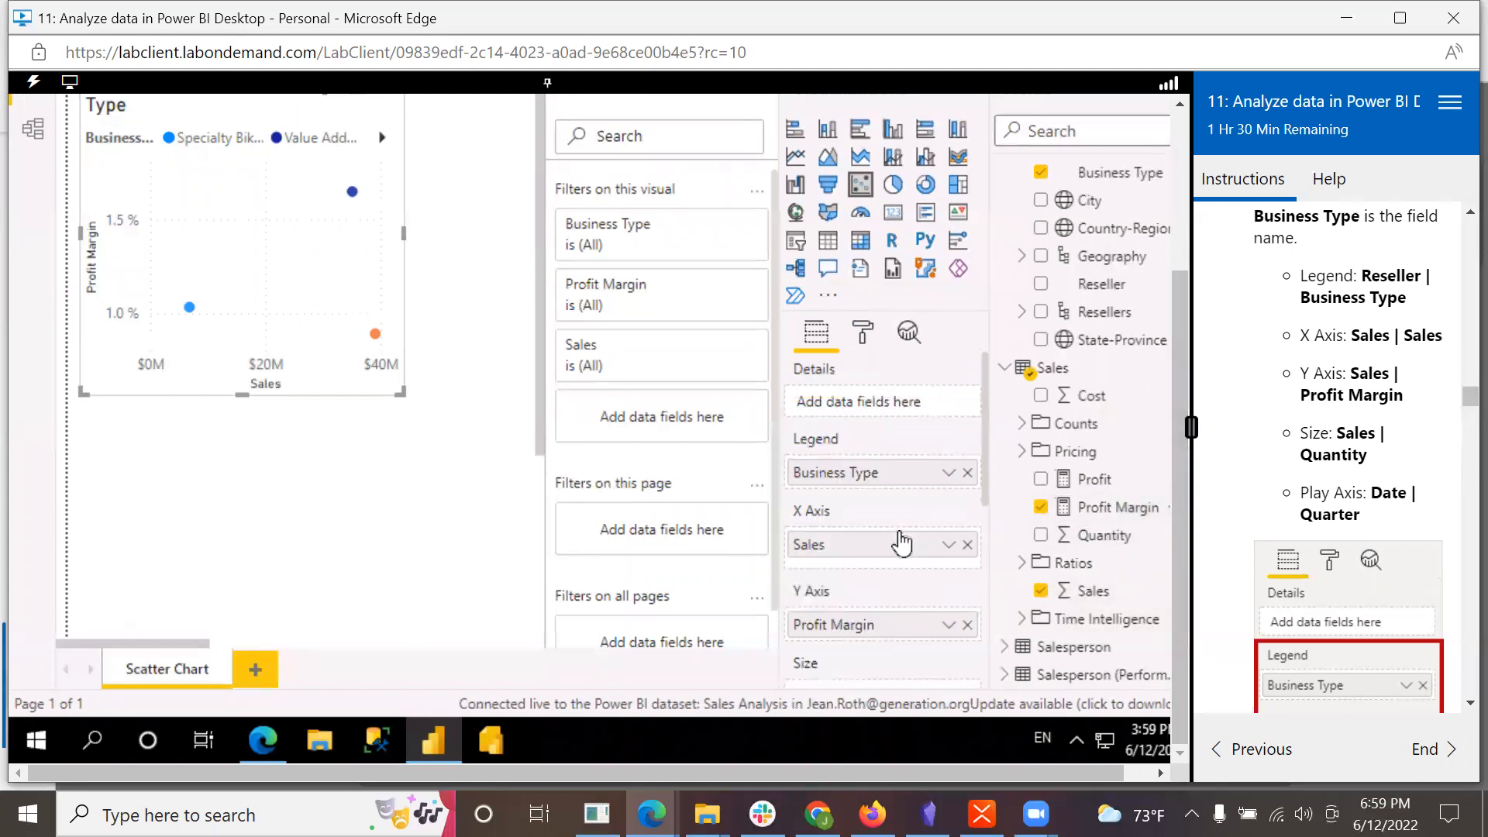
scroll(902, 543, "down", 5)
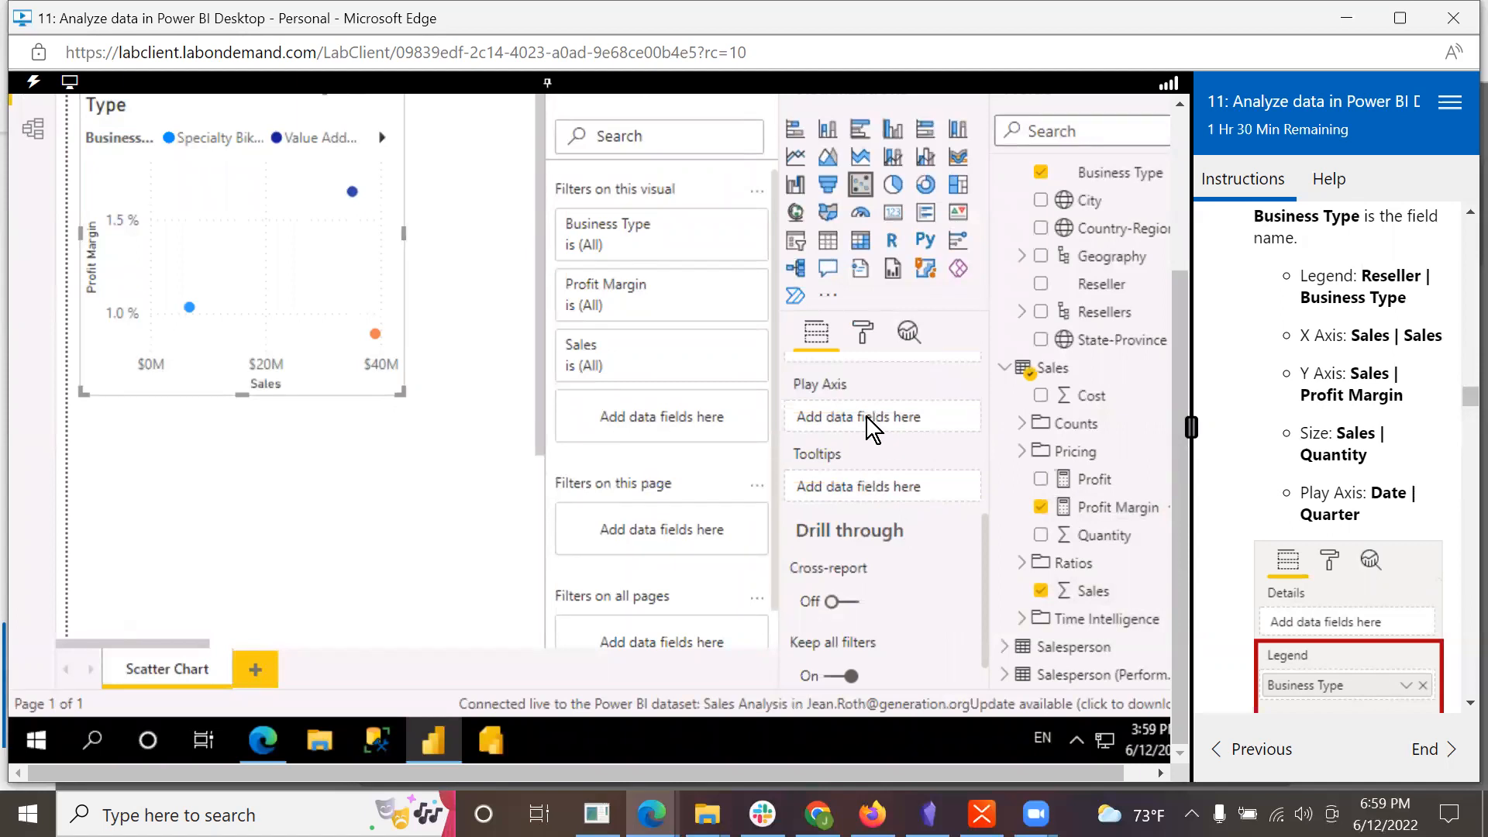
left_click_drag(1179, 384, 1201, 307)
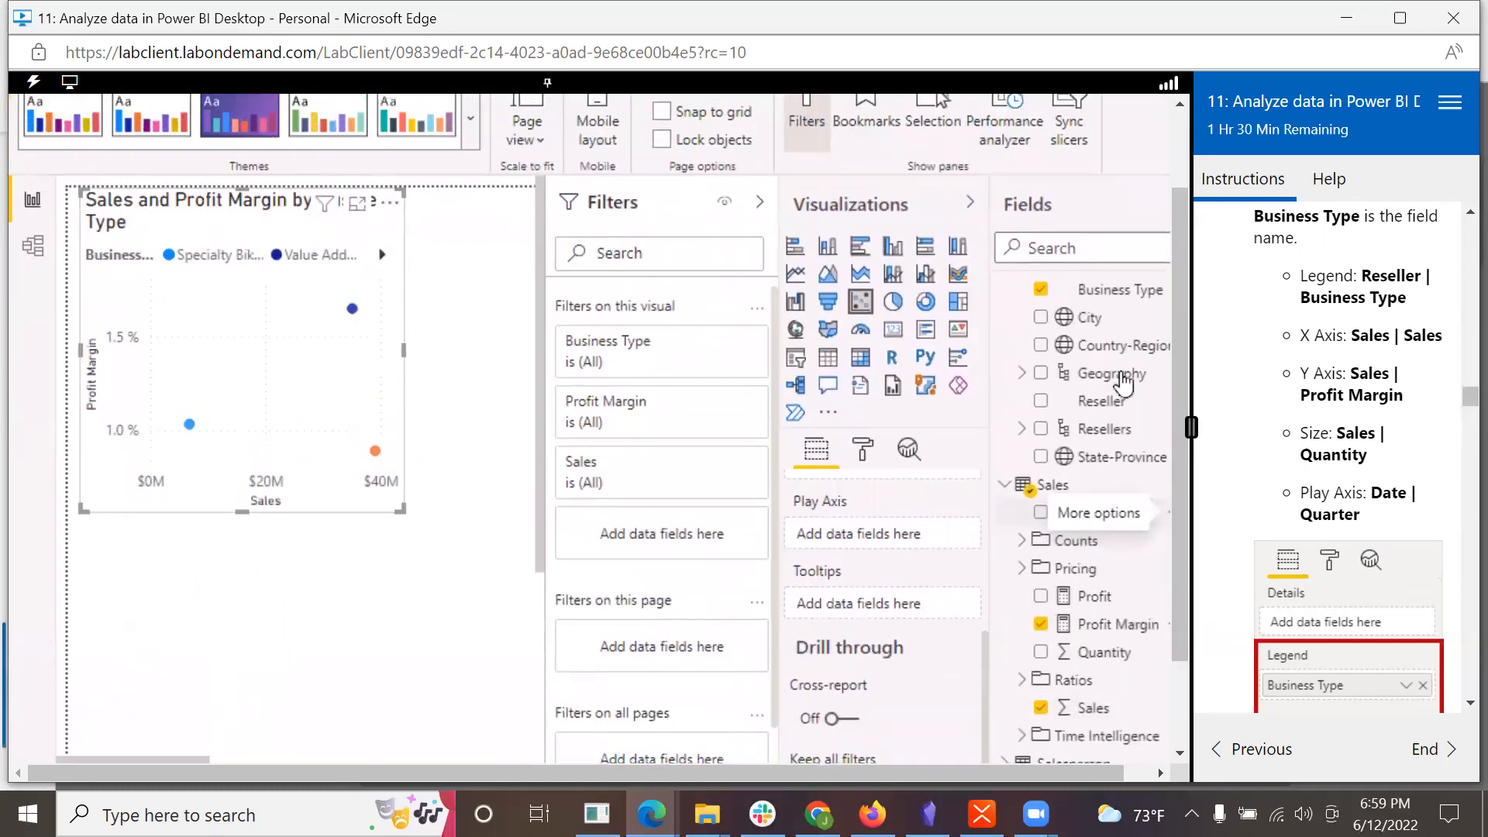
scroll(1074, 376, "up", 3)
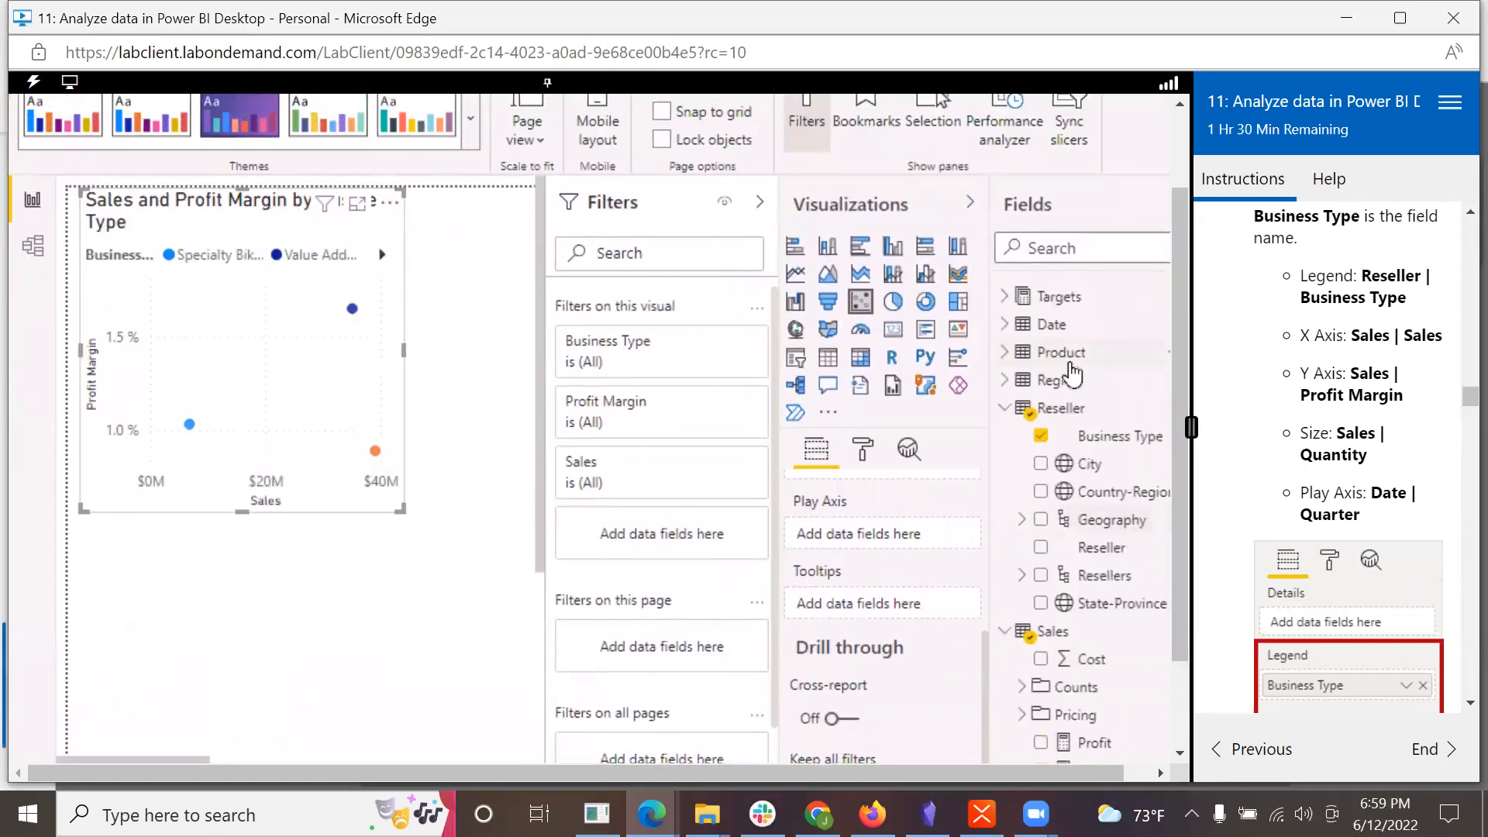
left_click(1006, 324)
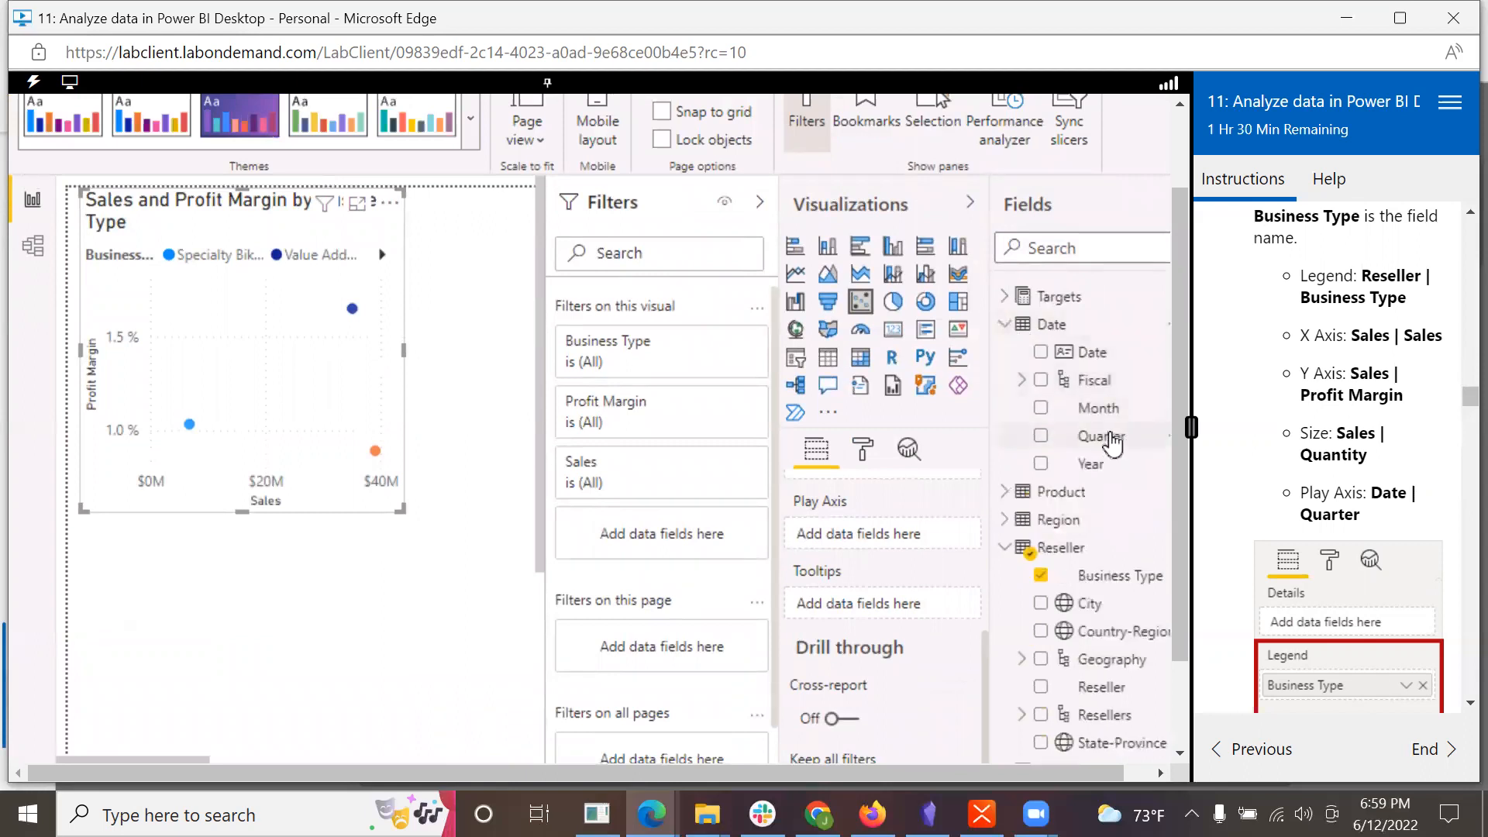
left_click_drag(1110, 439, 913, 534)
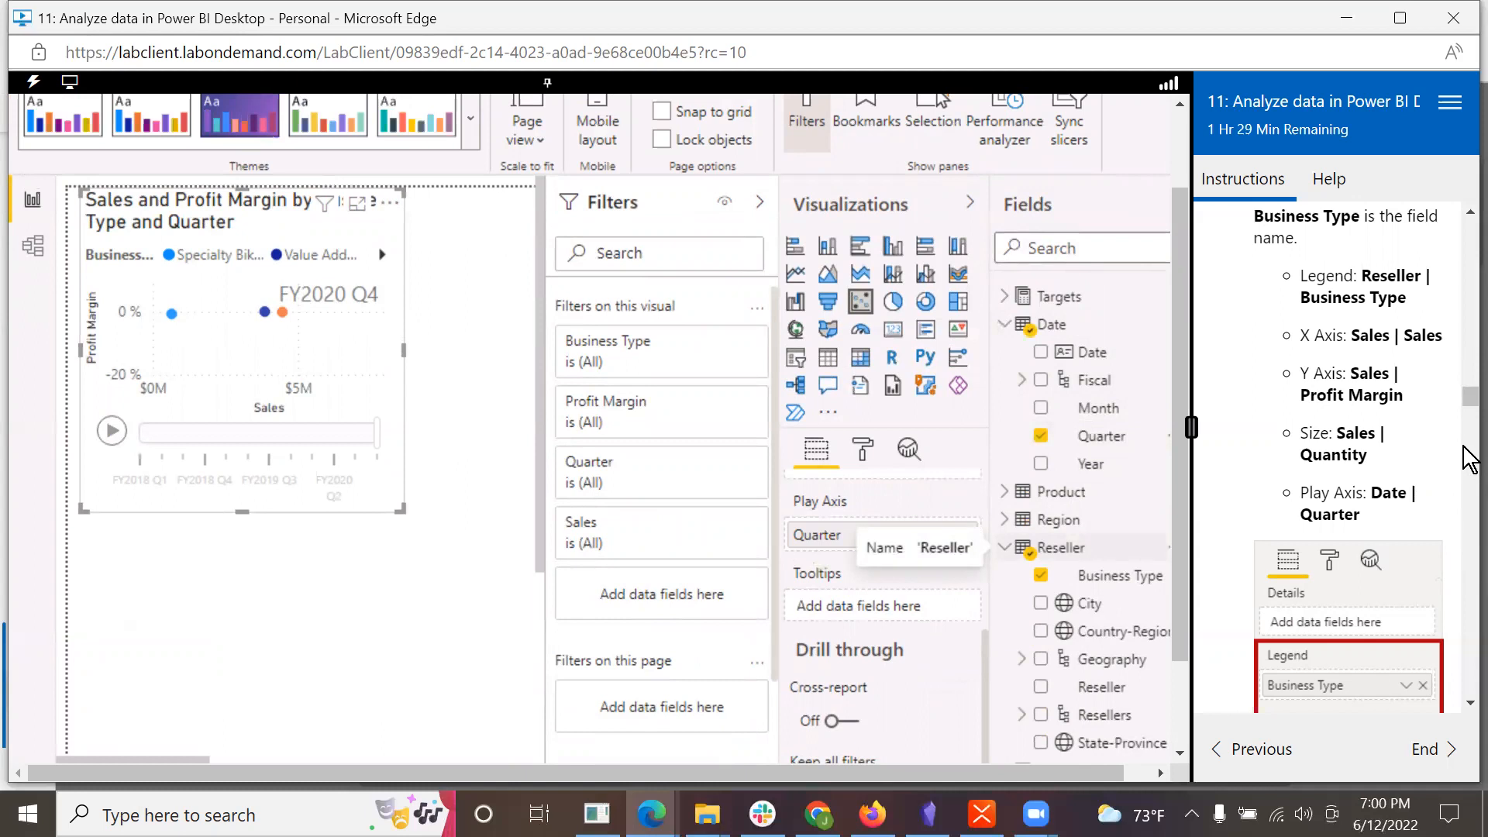
Step: Compare the scatter chart's field assignments with the reference picture in the lab instructions
scroll(1458, 717, "down", 4)
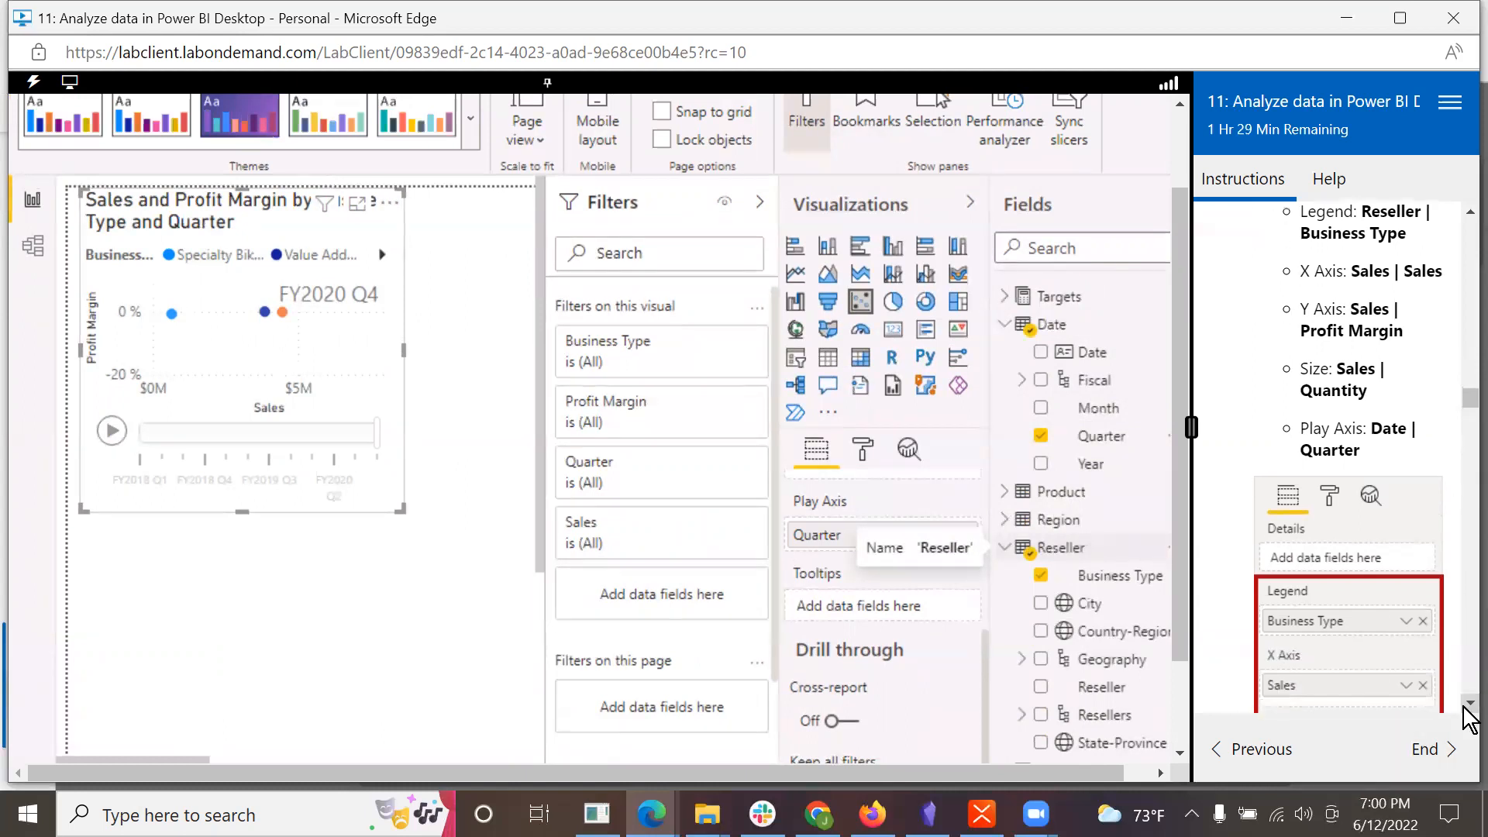
scroll(768, 624, "down", 2)
scroll(951, 550, "down", 1)
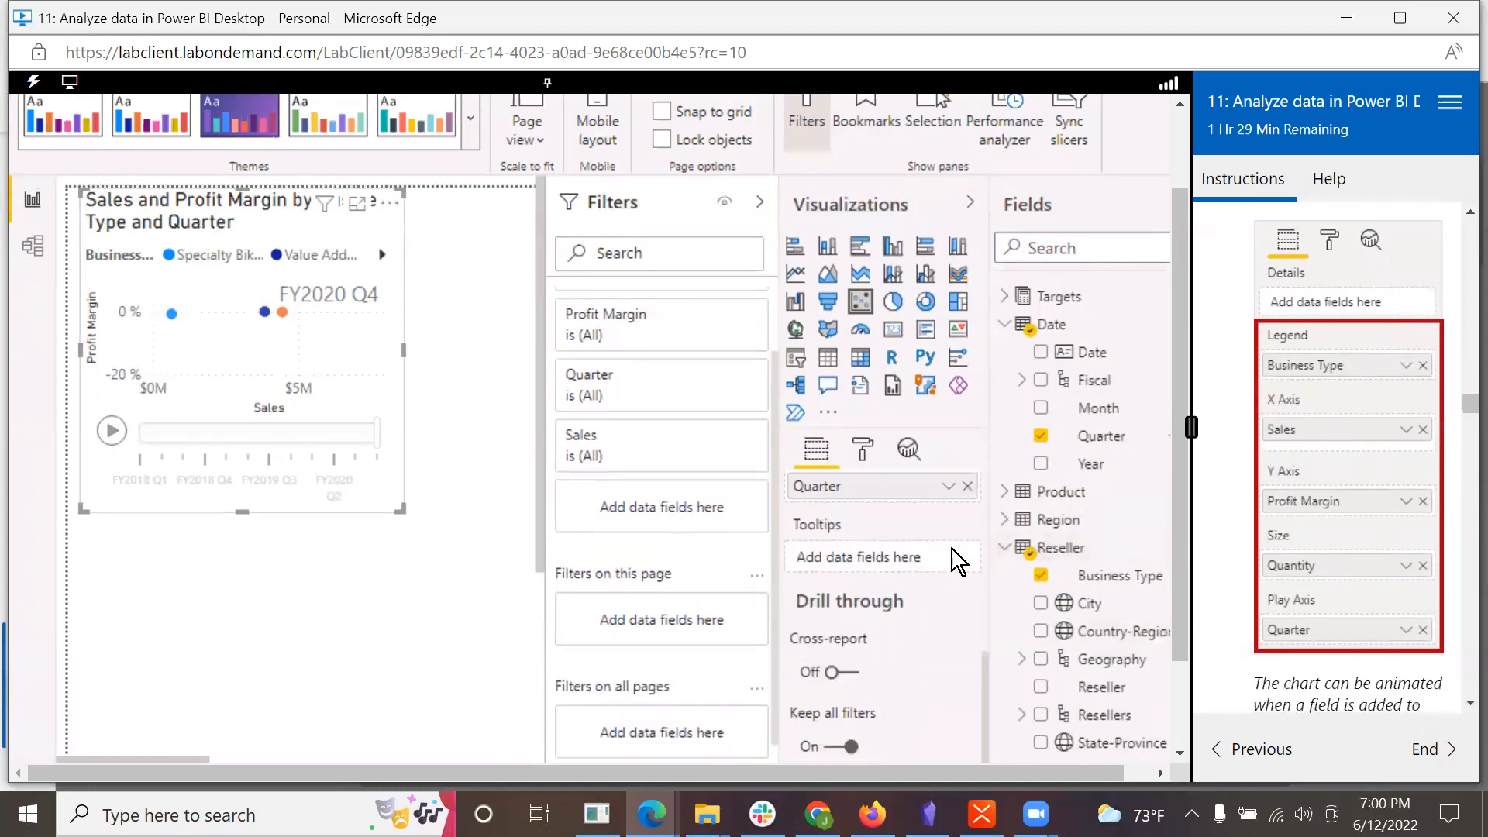
scroll(918, 512, "up", 5)
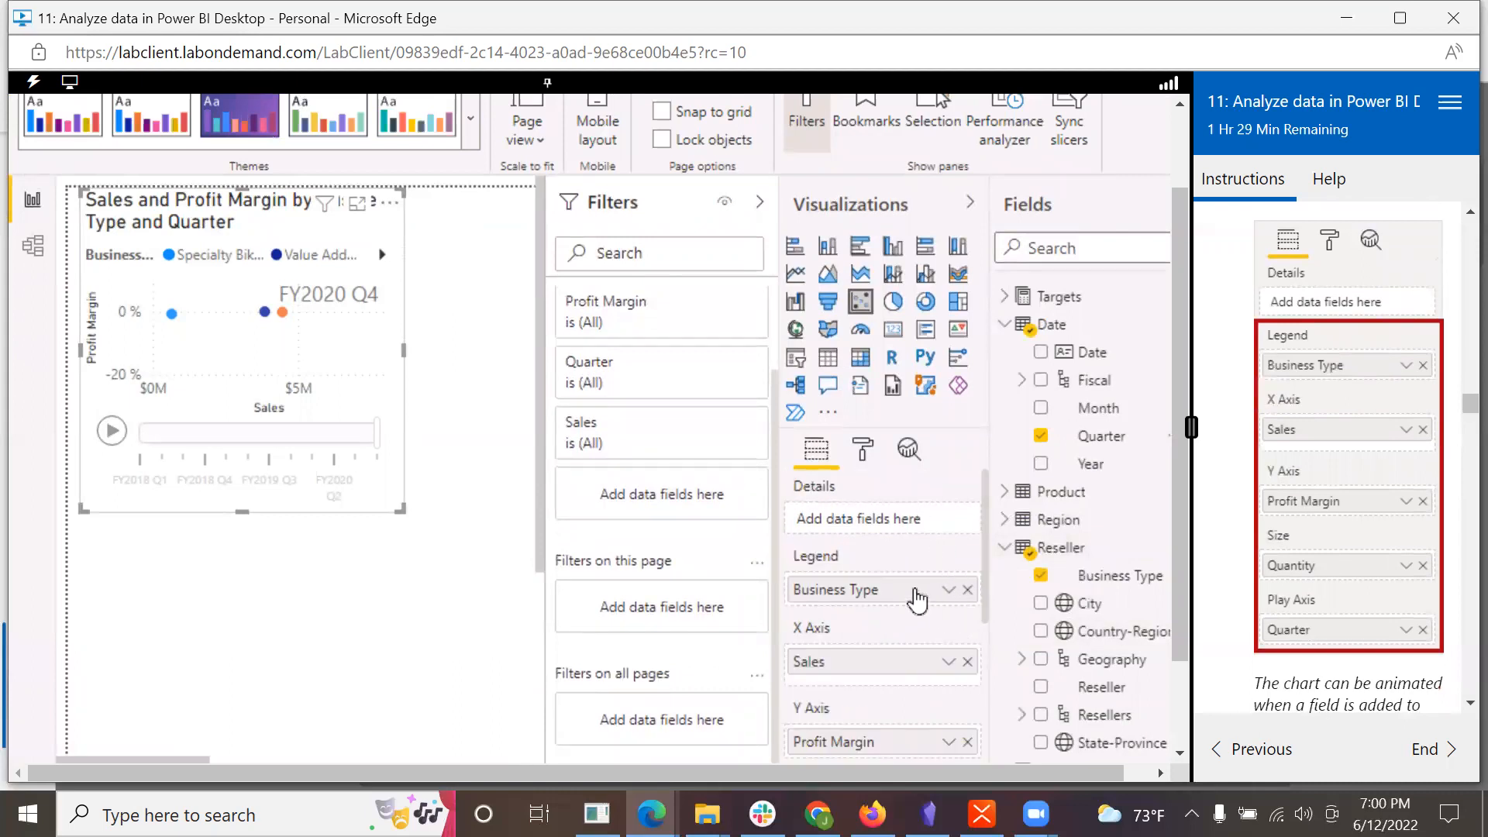
scroll(895, 603, "down", 5)
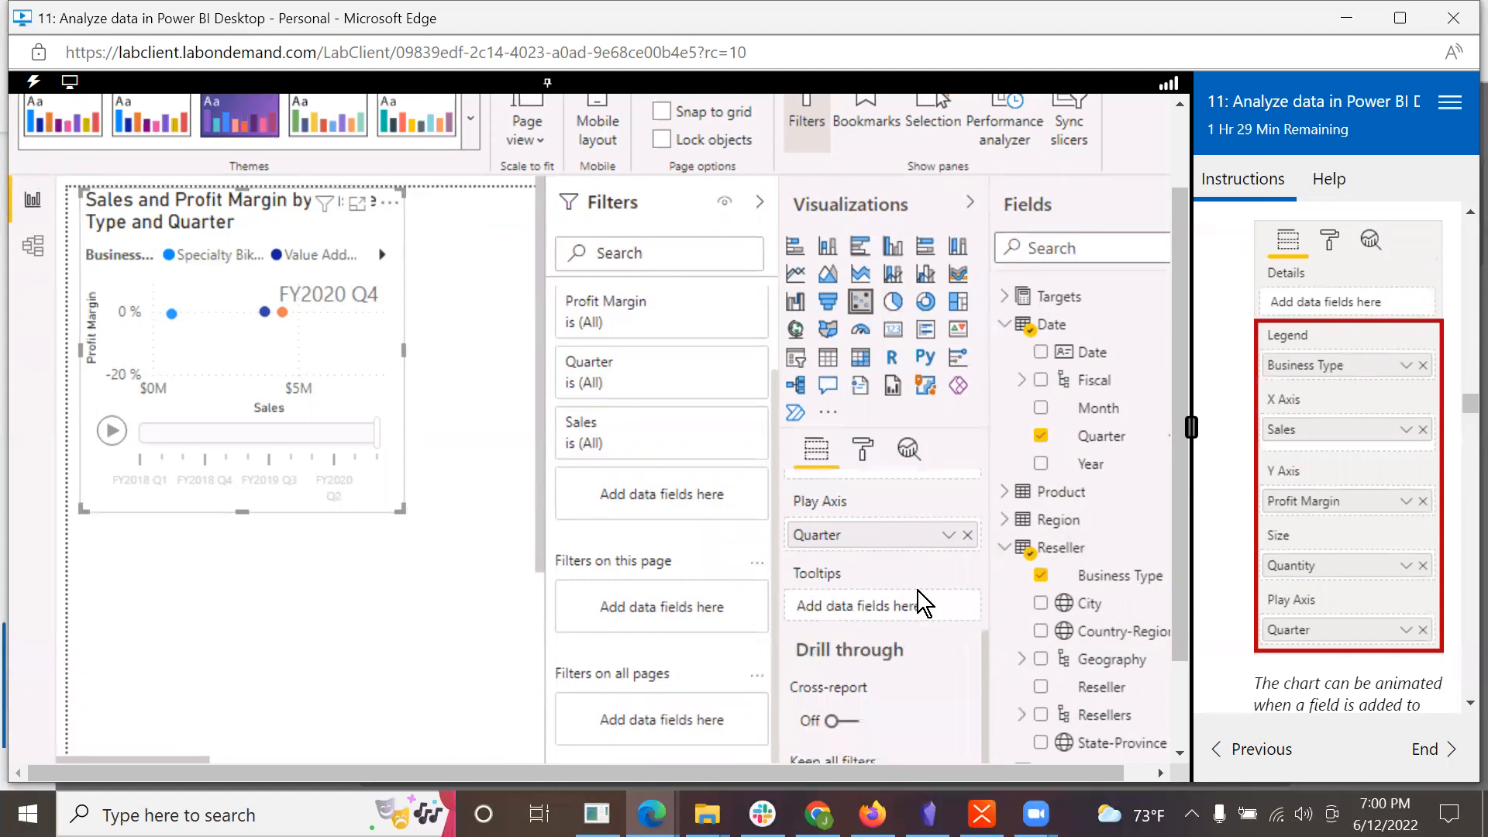
scroll(918, 590, "up", 5)
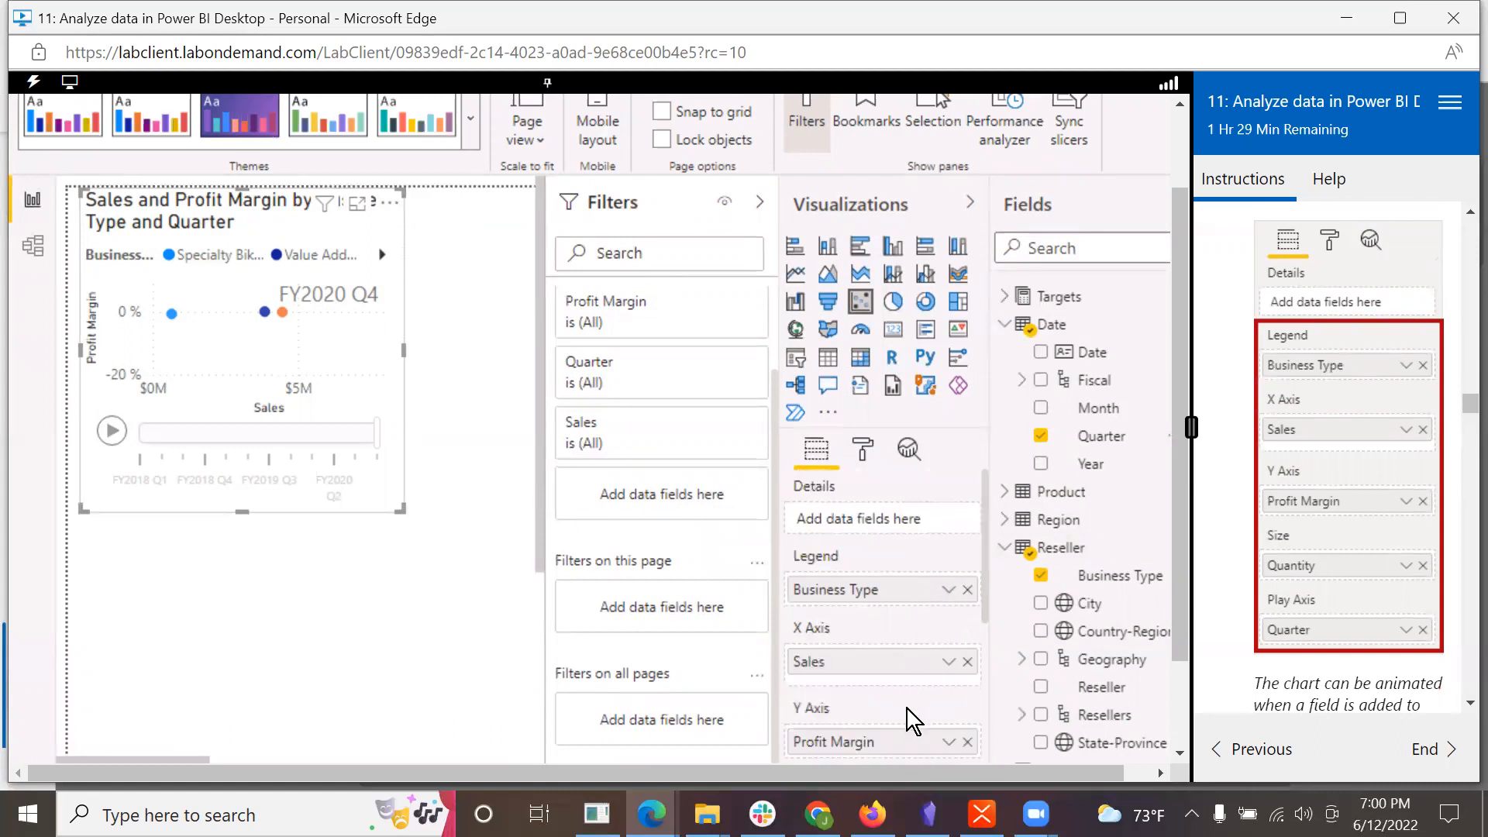
scroll(907, 709, "down", 5)
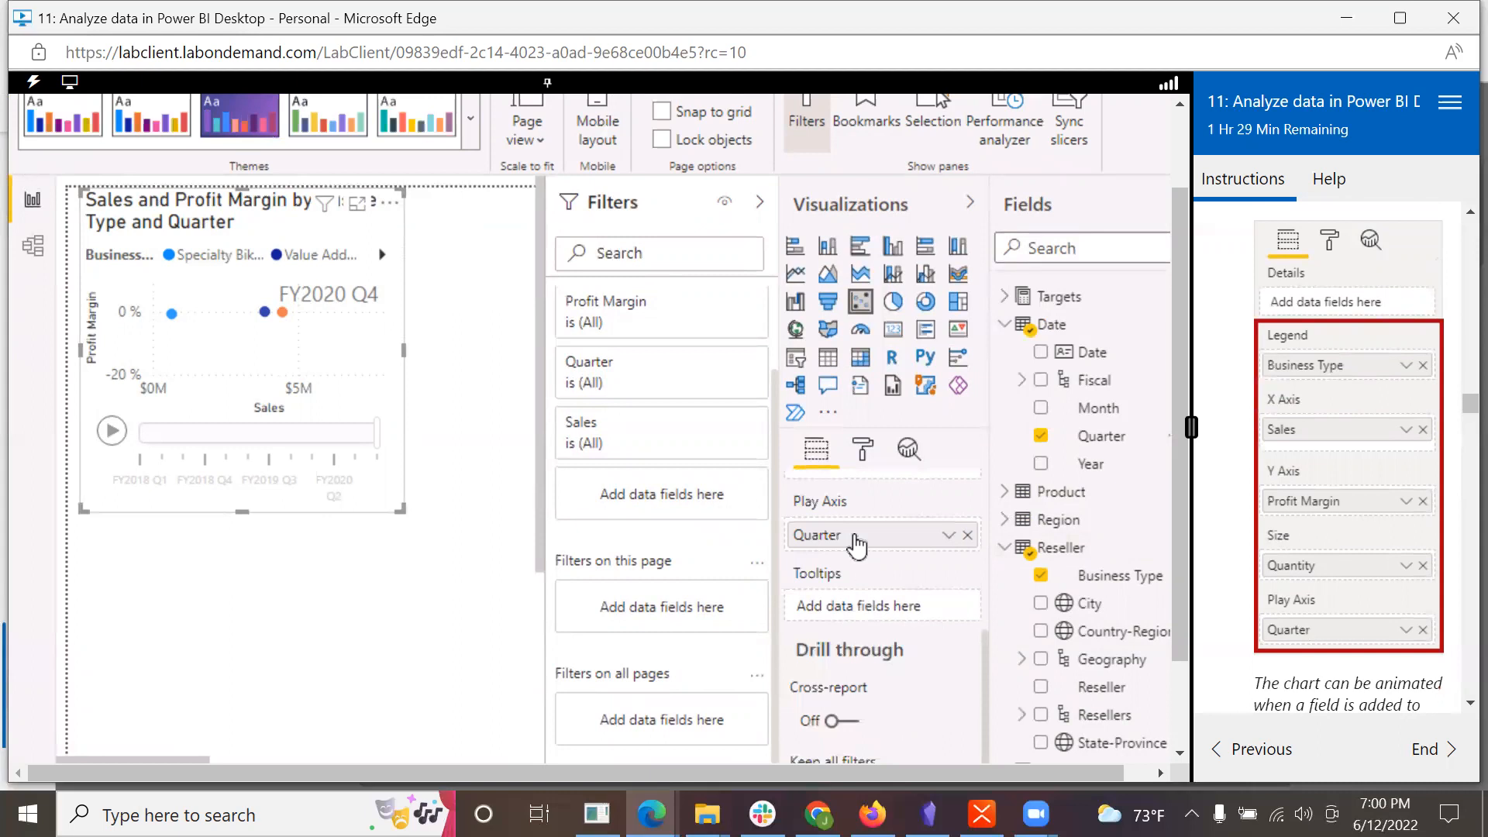
Step: Add the Category field of the Product table as a filter on this page, following lab step 4
scroll(1383, 620, "down", 3)
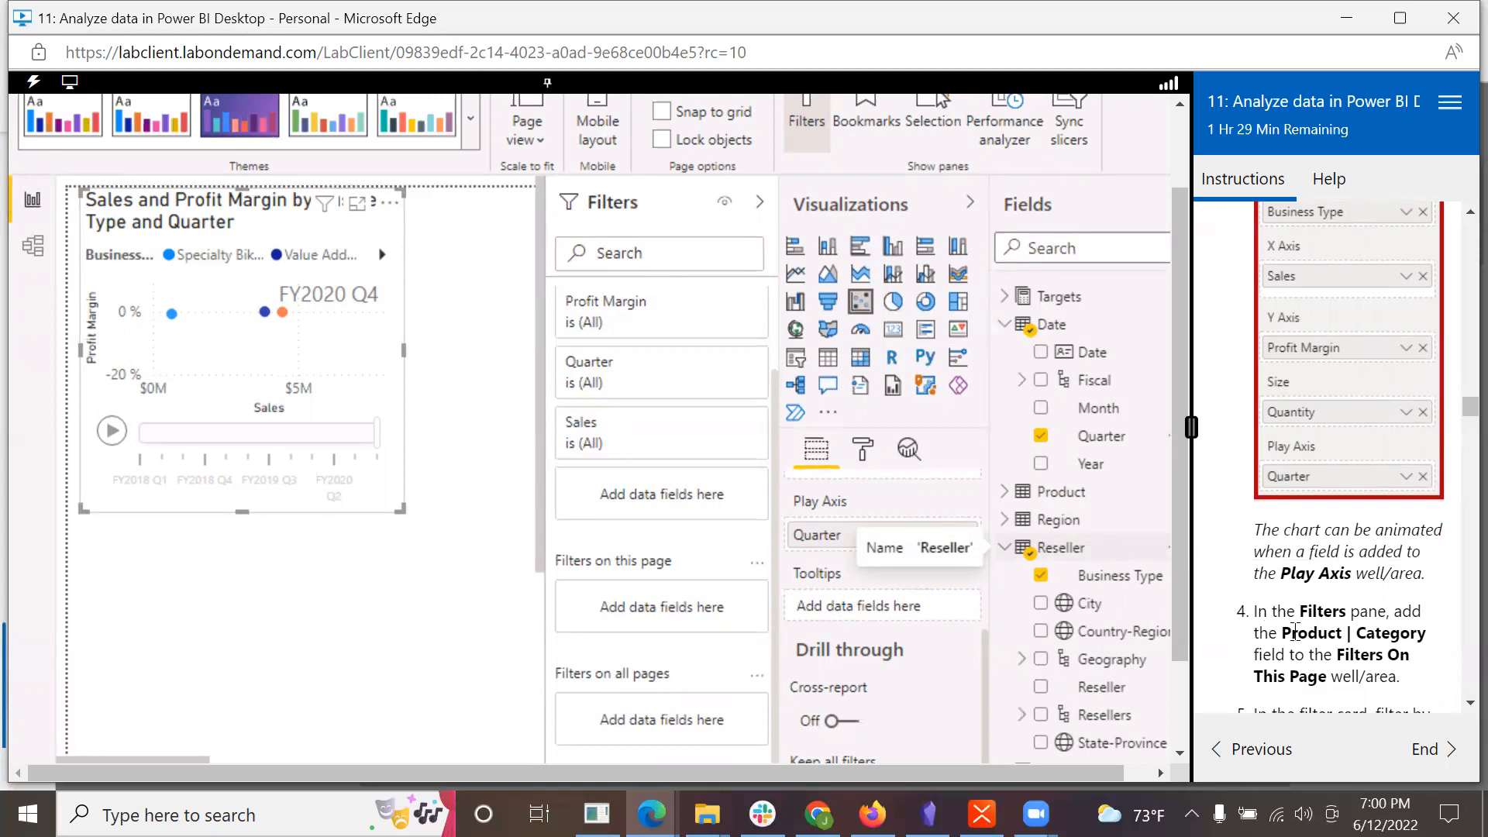
scroll(1296, 631, "down", 3)
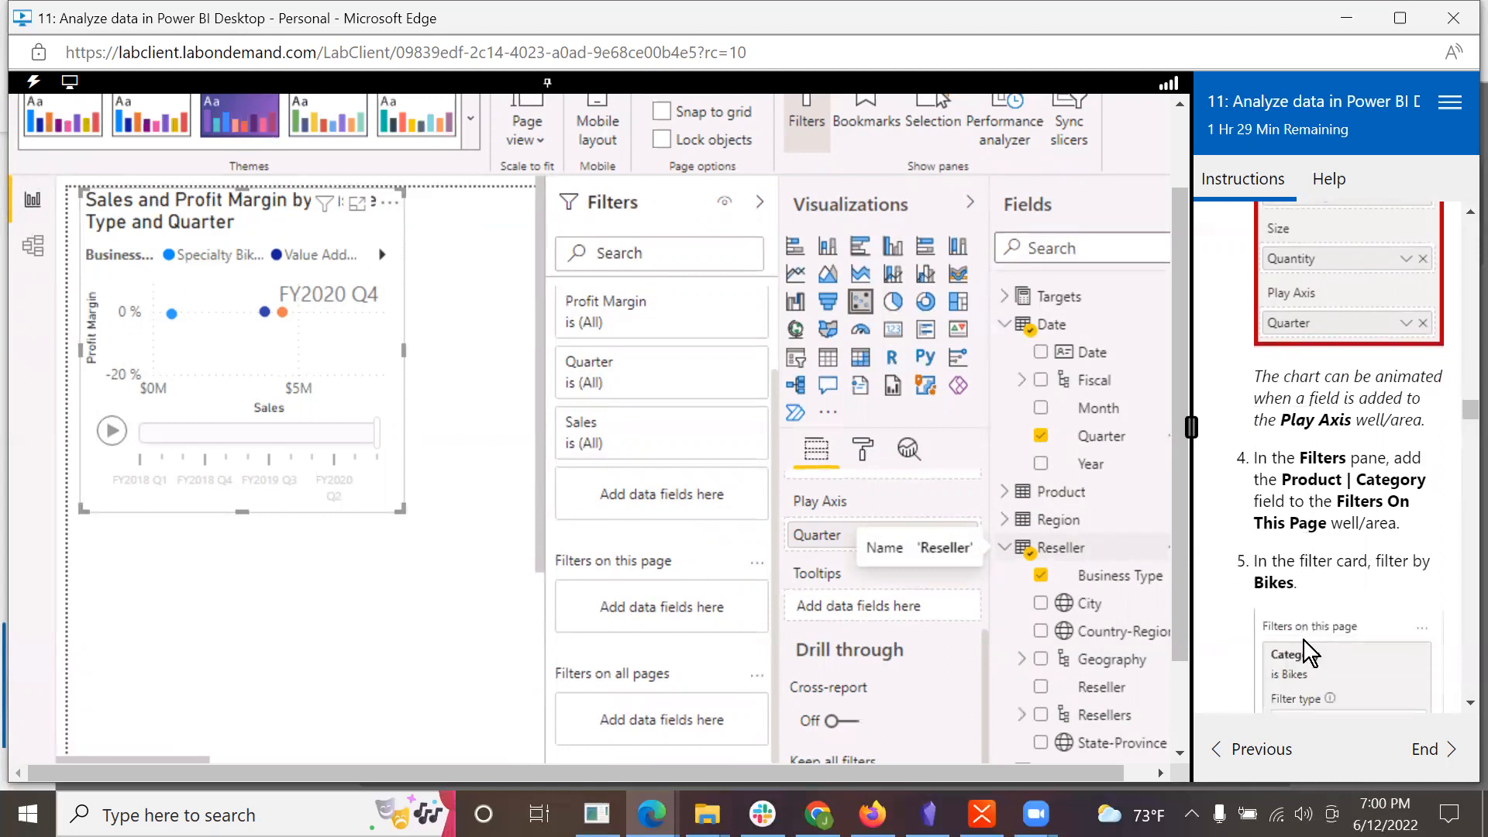
scroll(1304, 640, "down", 2)
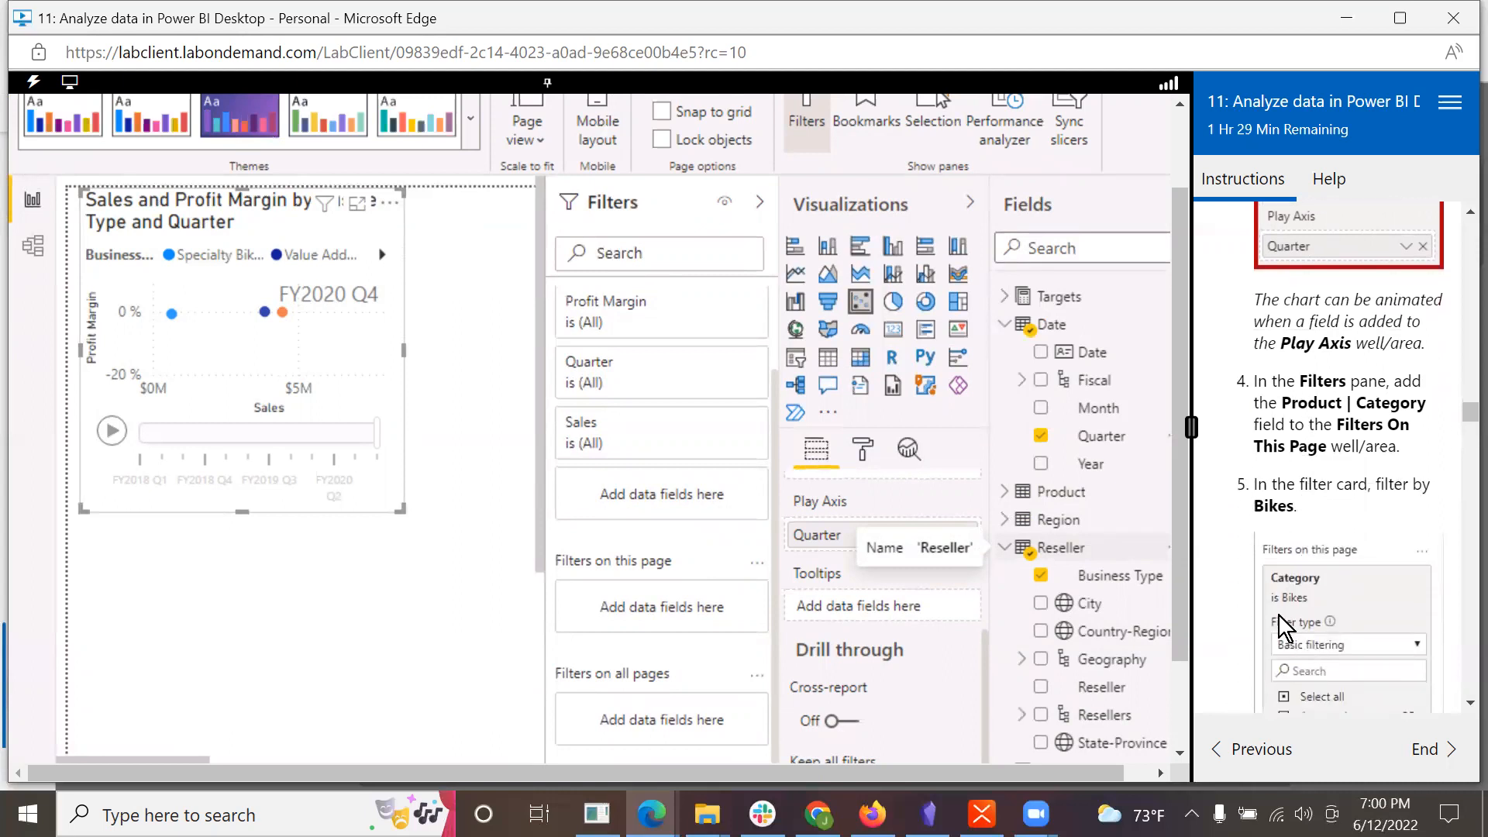
left_click(1009, 499)
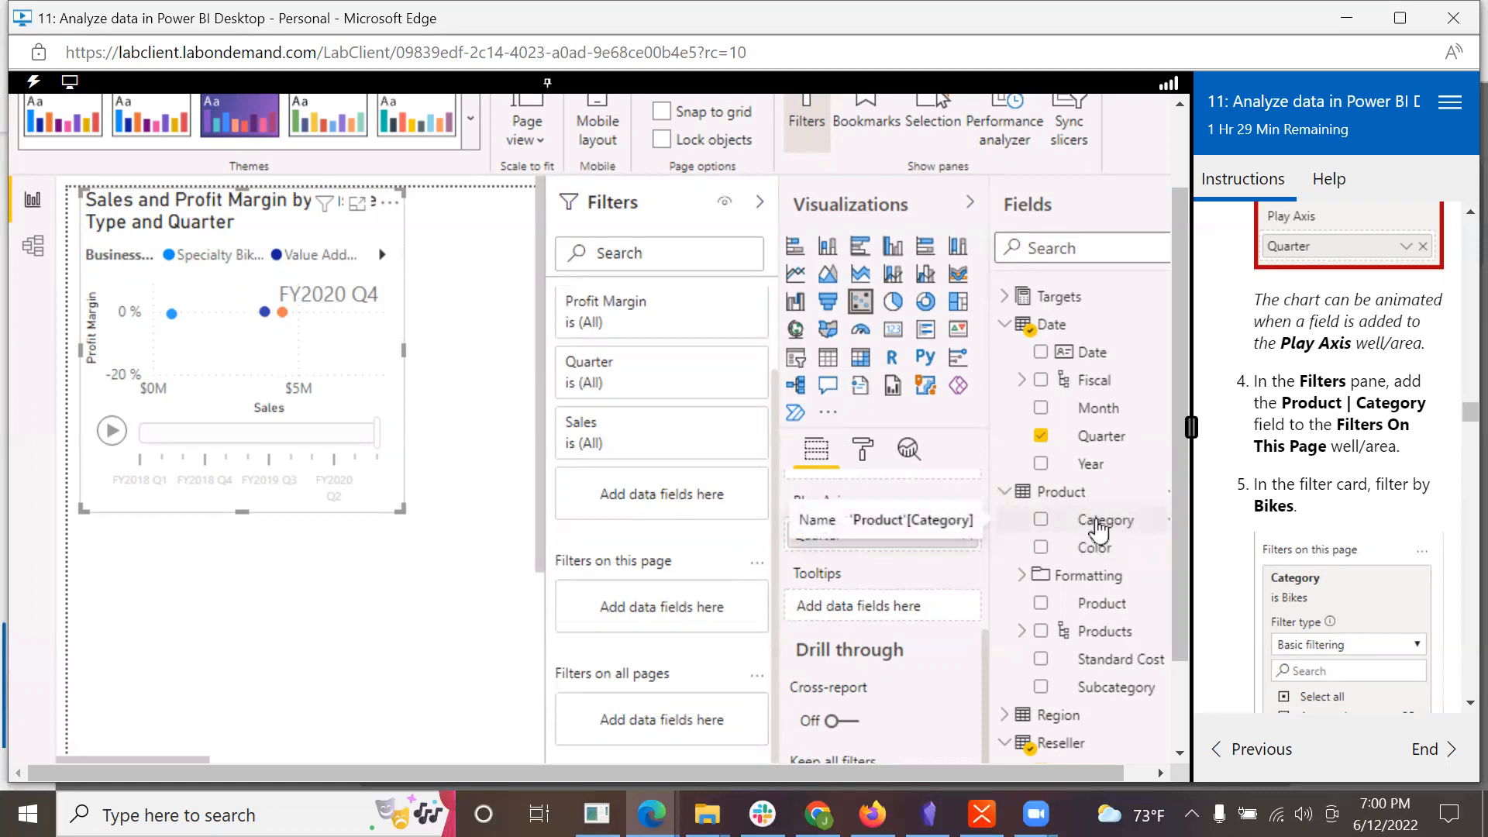
left_click_drag(1099, 530, 644, 607)
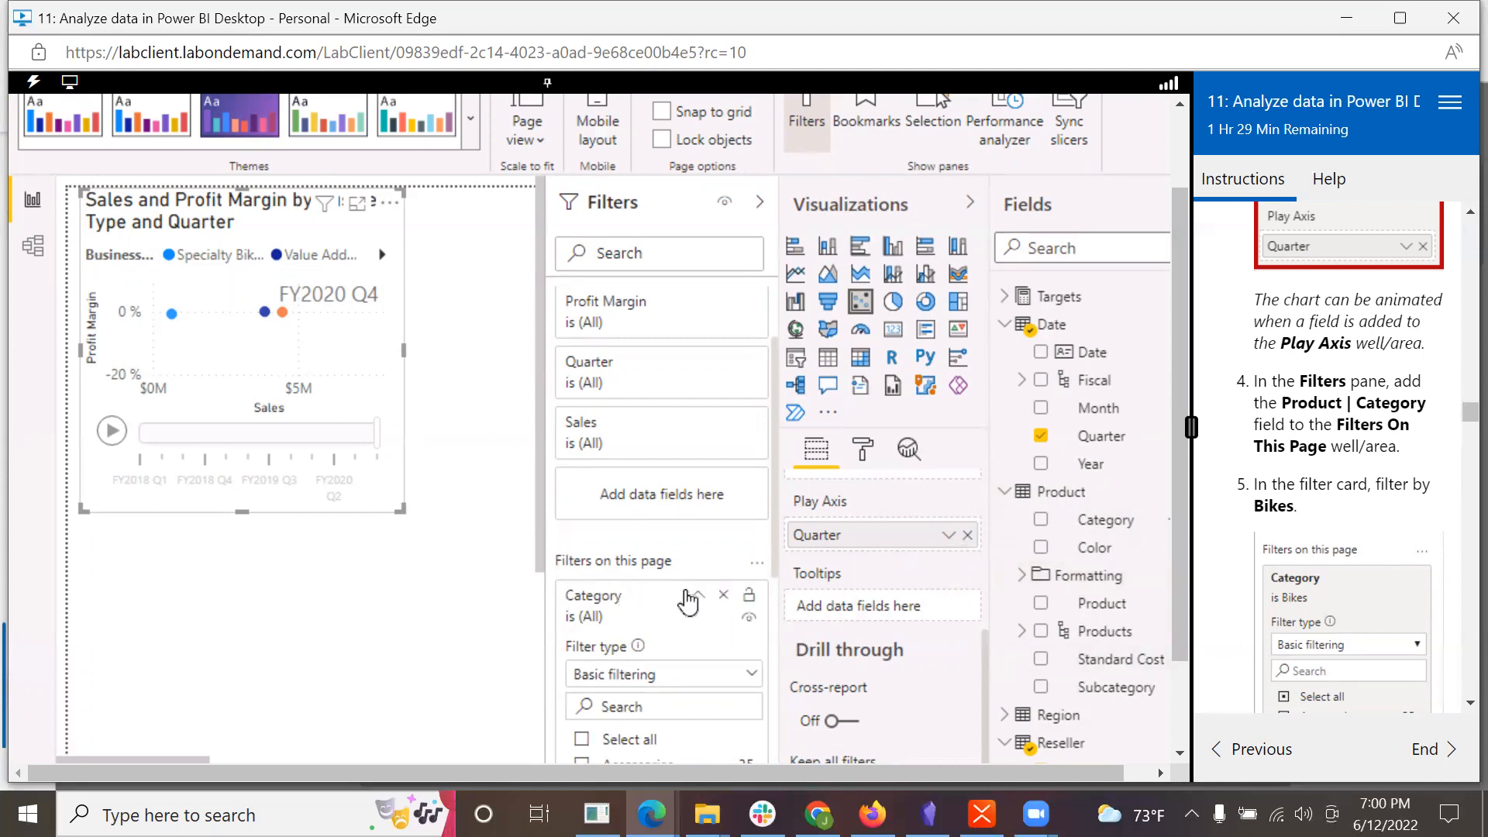
Step: Set the page-level Category filter to show only Bikes, following lab step 5
scroll(1411, 587, "down", 2)
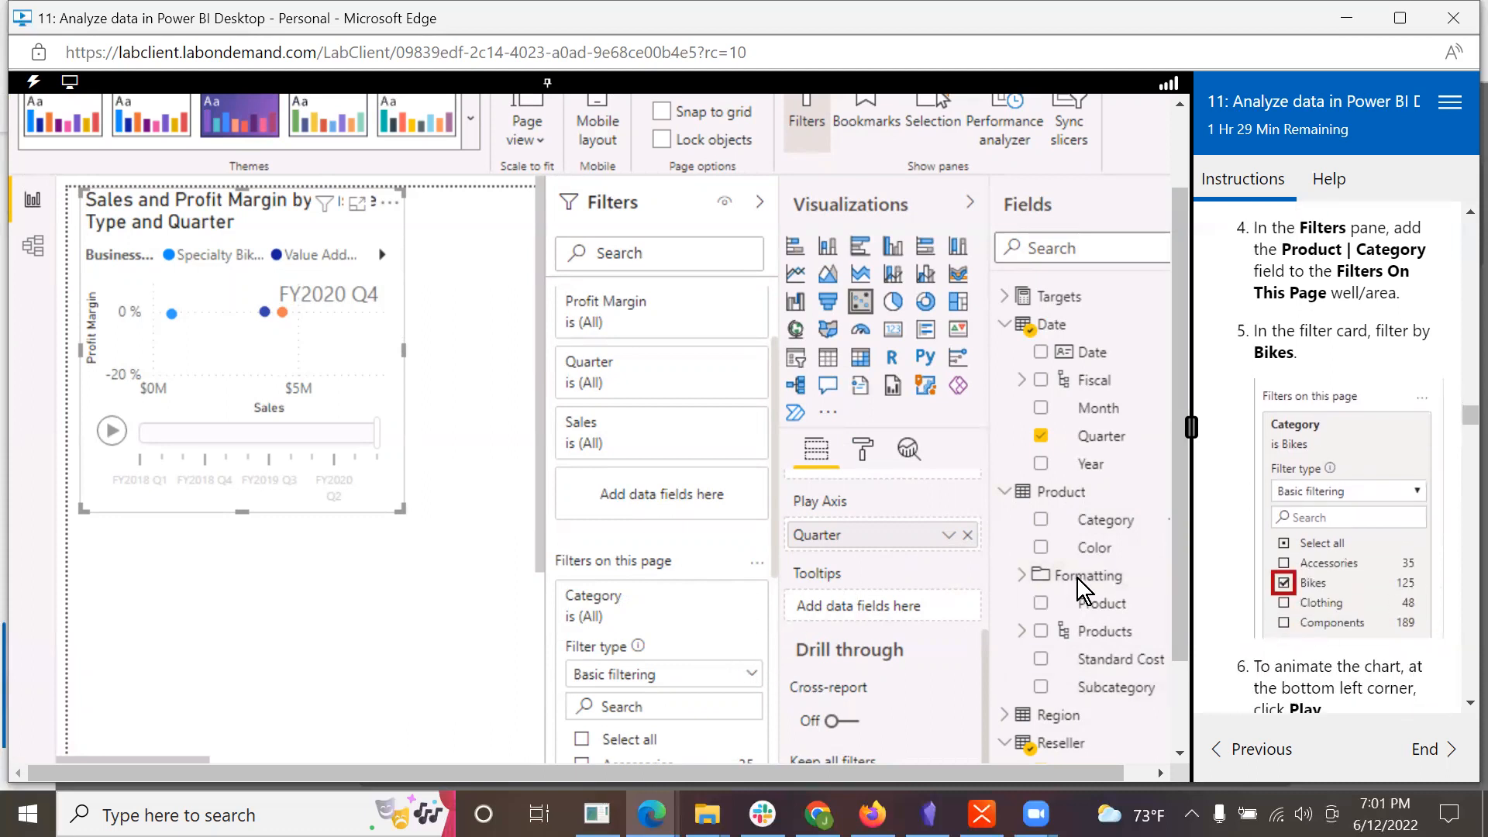
scroll(1179, 634, "down", 1)
left_click_drag(1179, 634, 1179, 706)
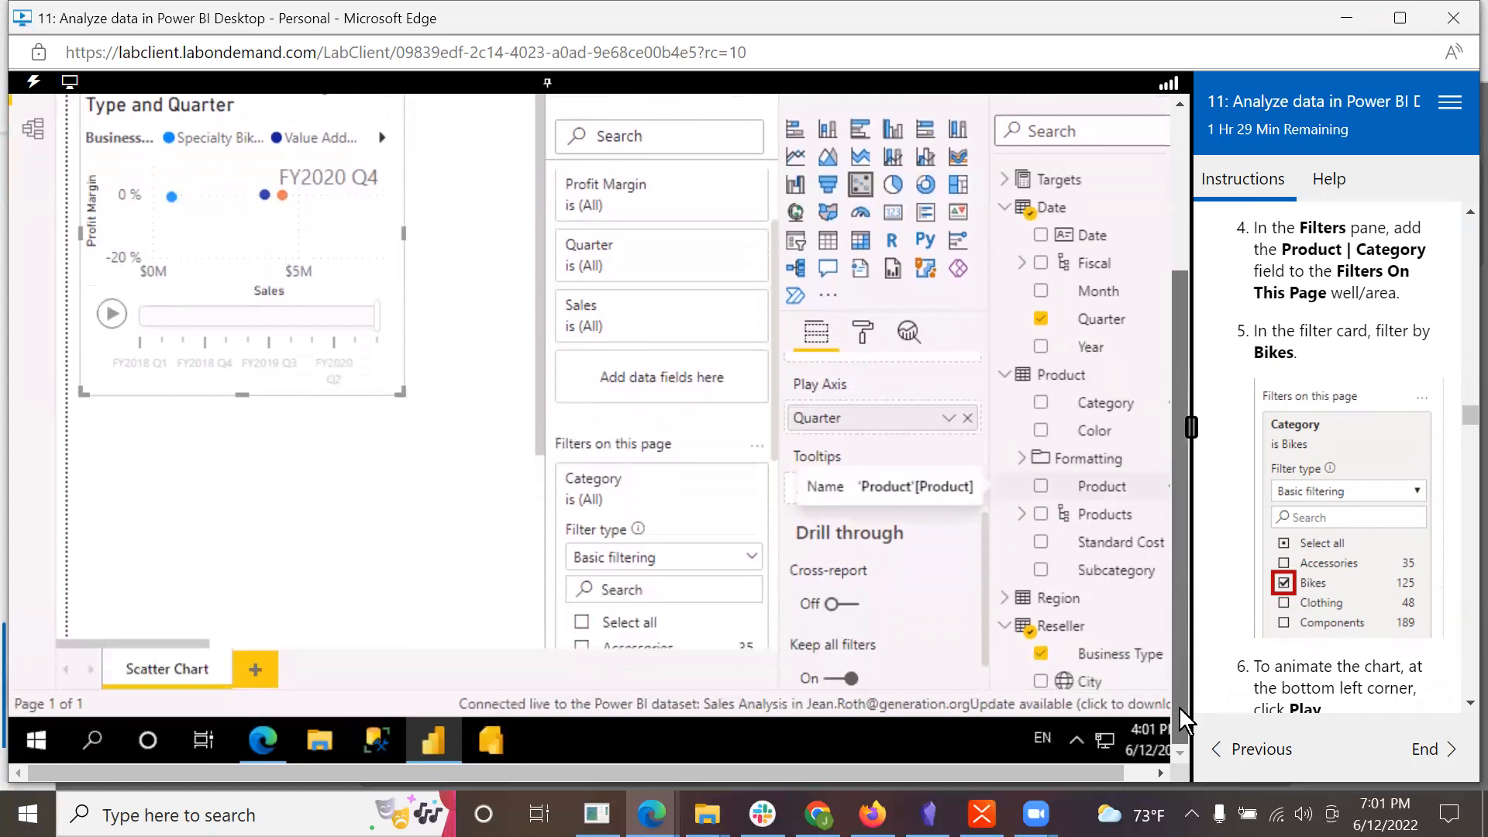
scroll(645, 548, "down", 5)
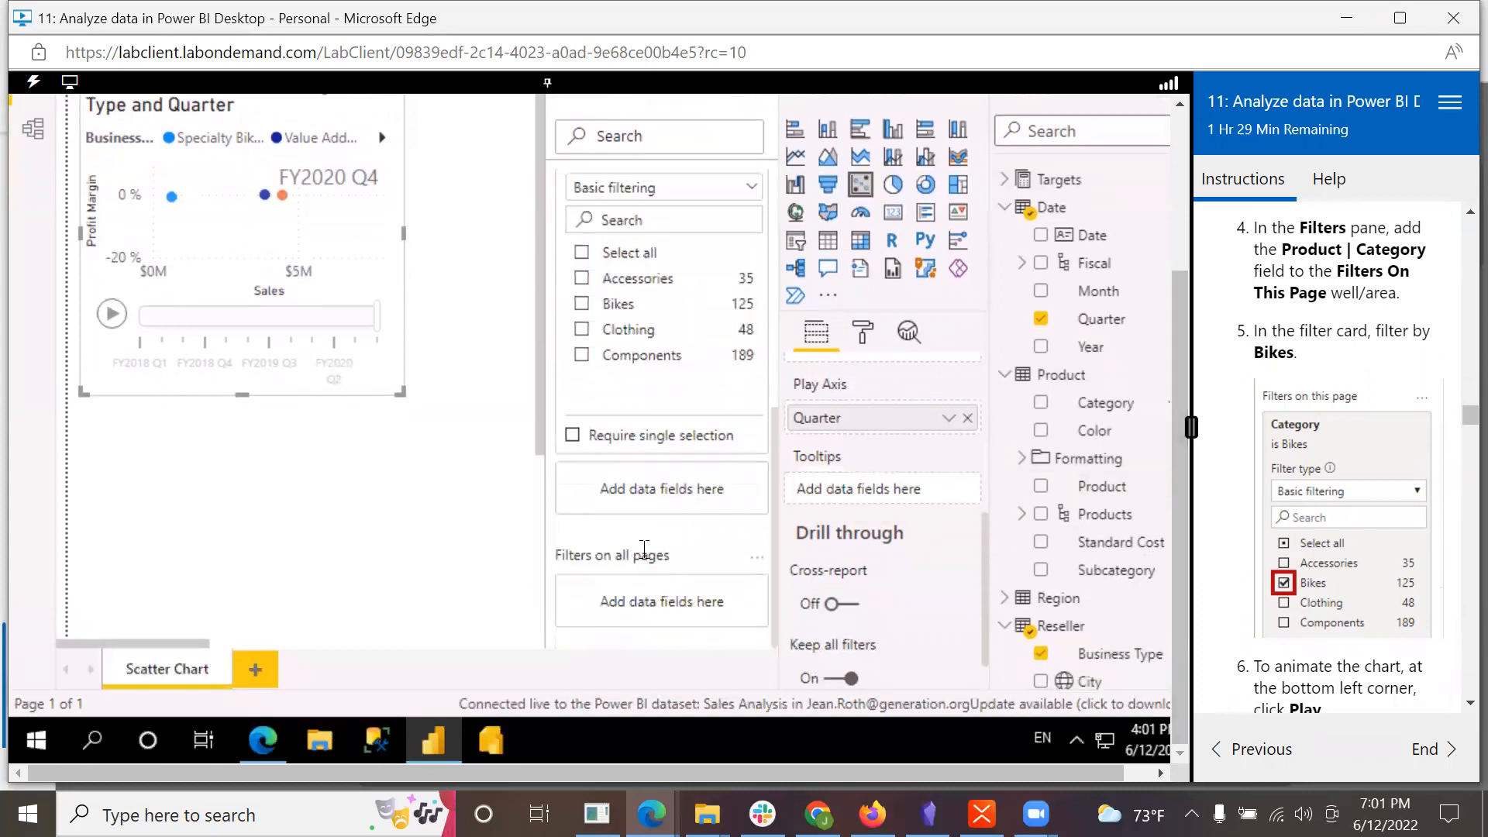
left_click(579, 306)
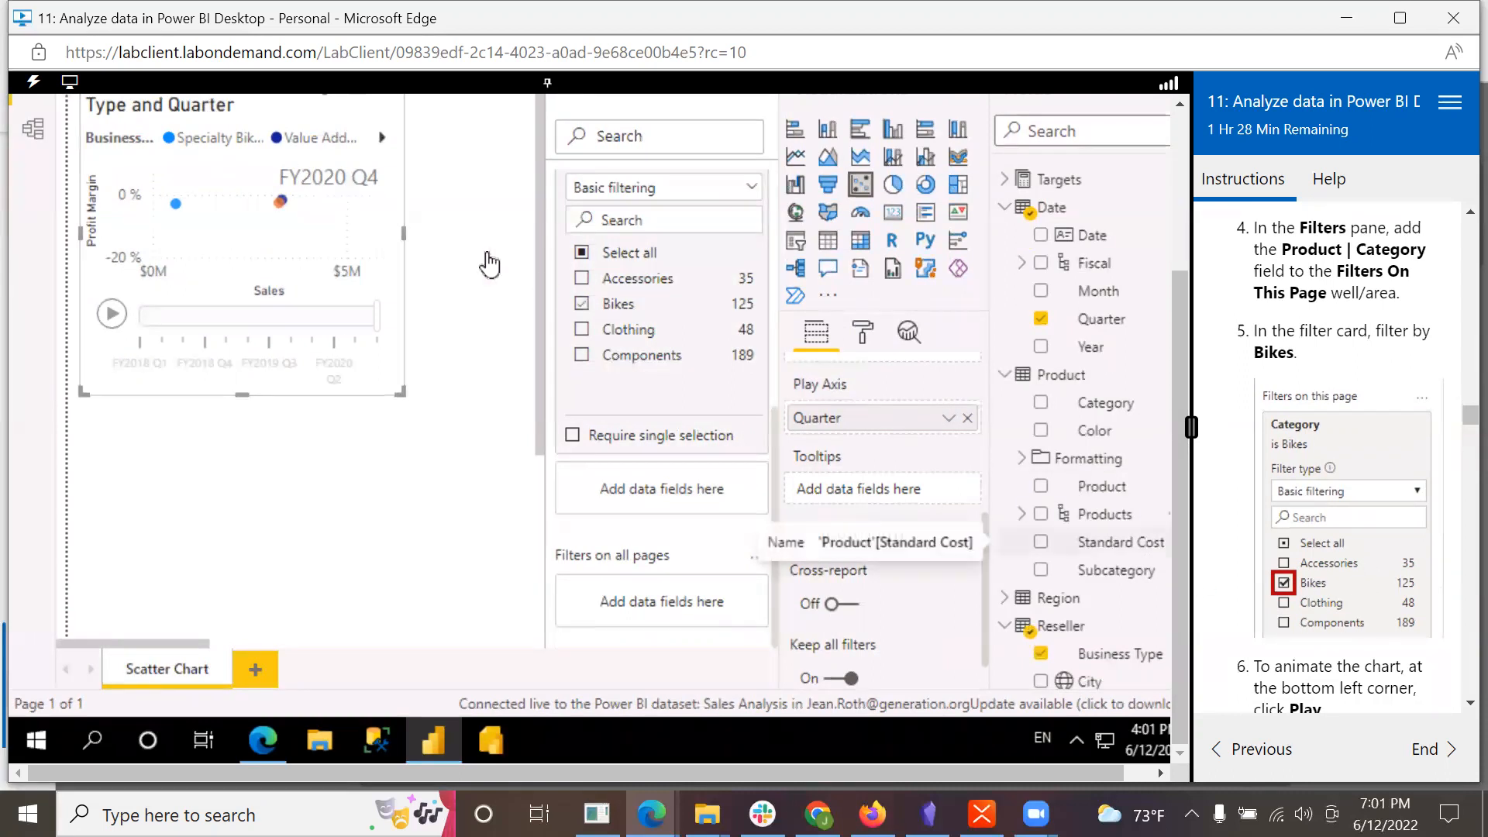
left_click(583, 307)
left_click(582, 306)
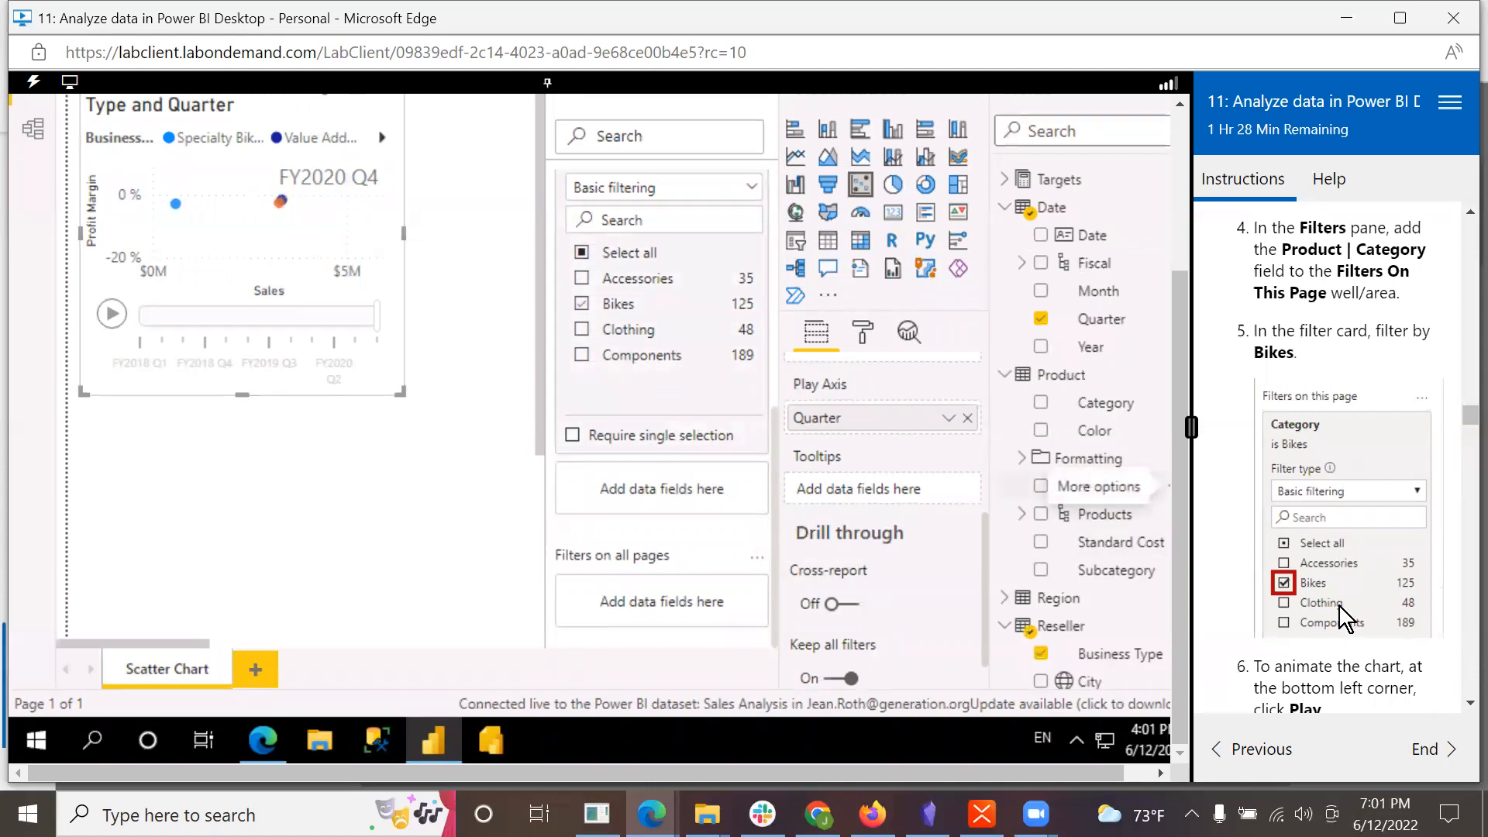
Step: Play the scatter chart's animation through the full cycle from FY2018 Q1 to FY2020 Q4, following lab steps 6 and 7
scroll(1338, 603, "down", 3)
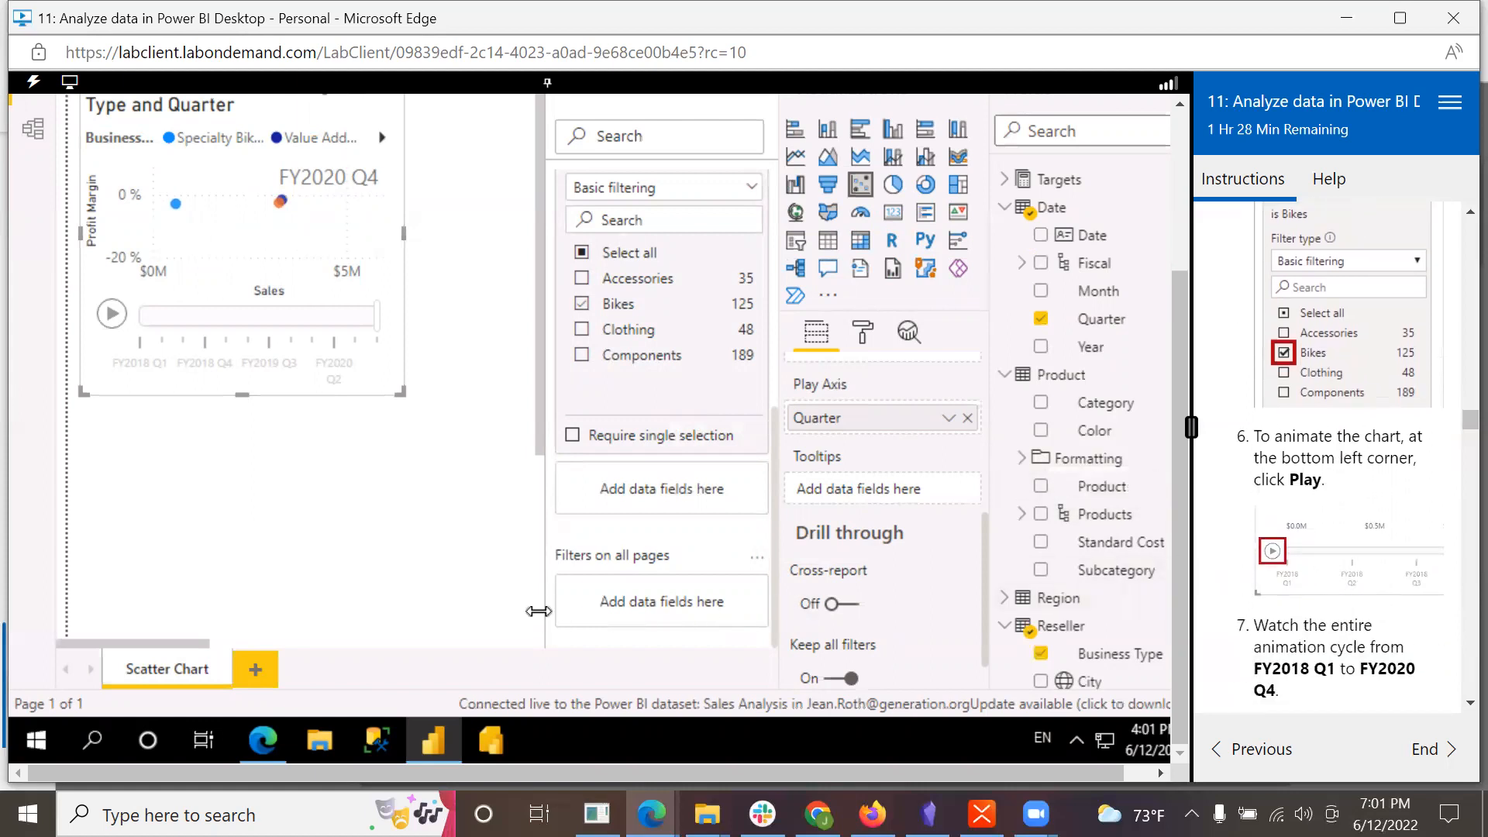
left_click(111, 317)
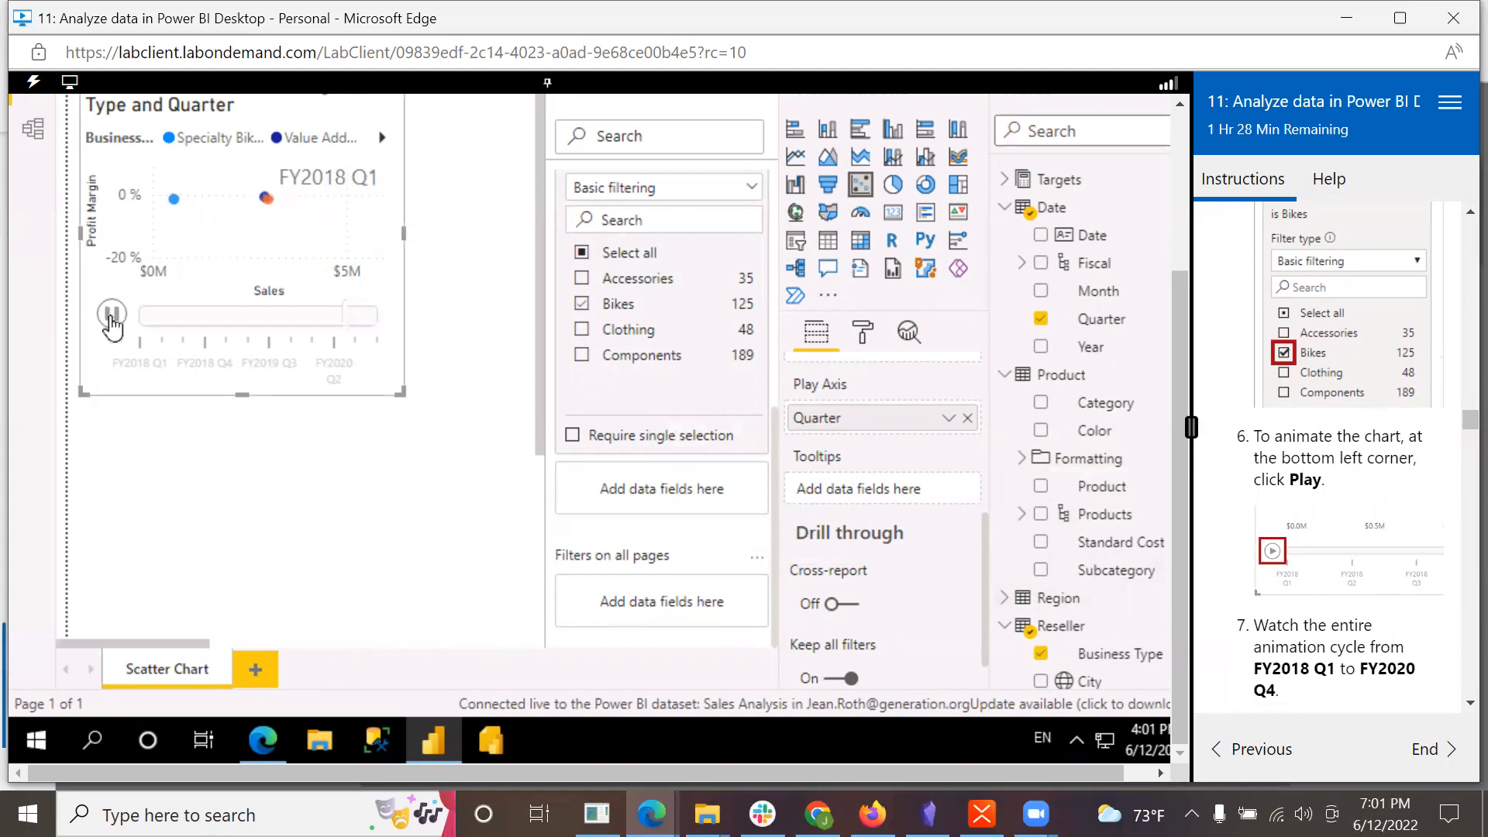
left_click_drag(1183, 319, 1193, 244)
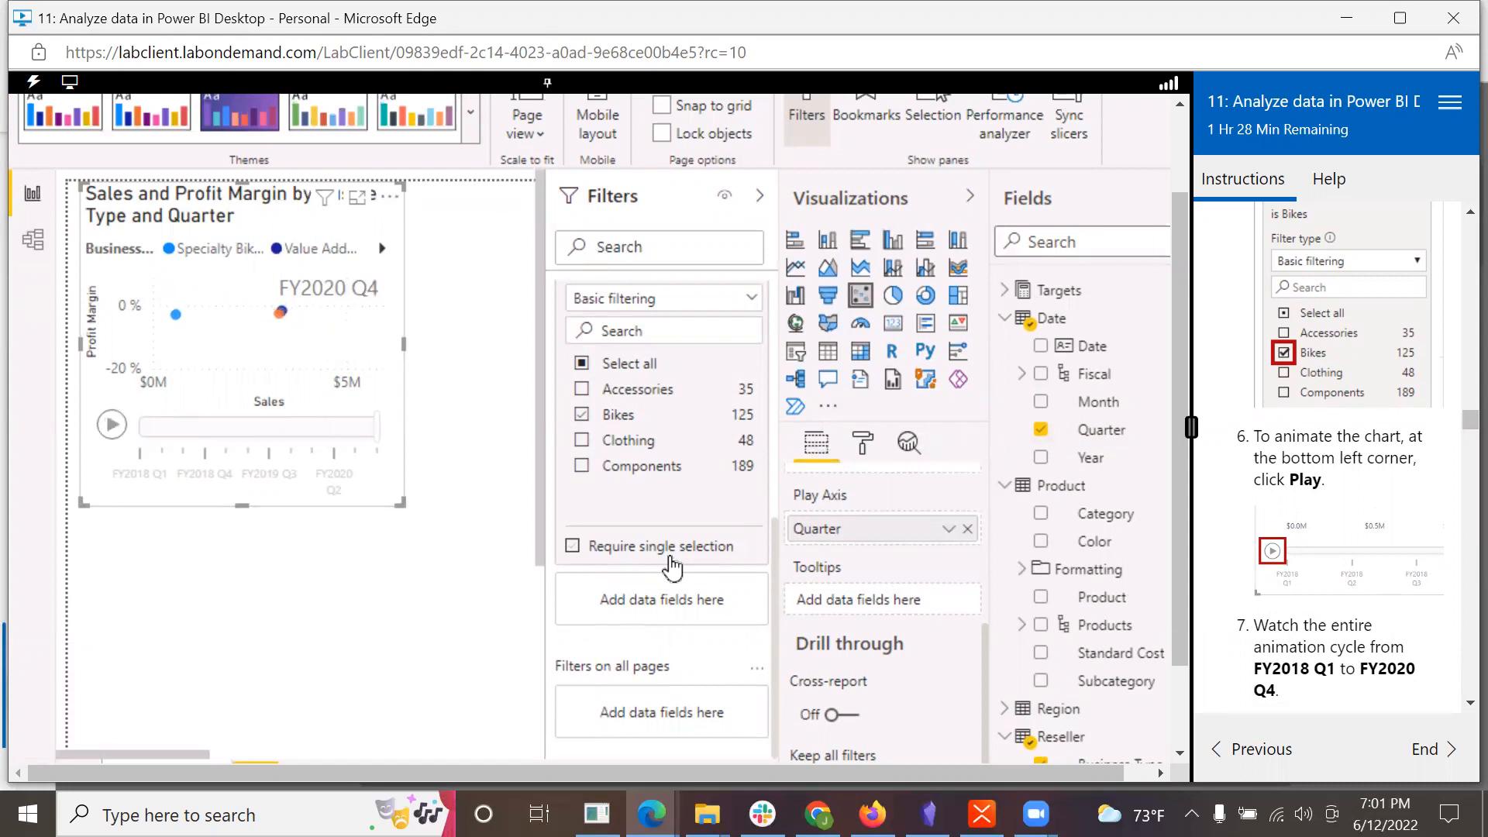
scroll(1362, 665, "down", 2)
scroll(1362, 665, "down", 3)
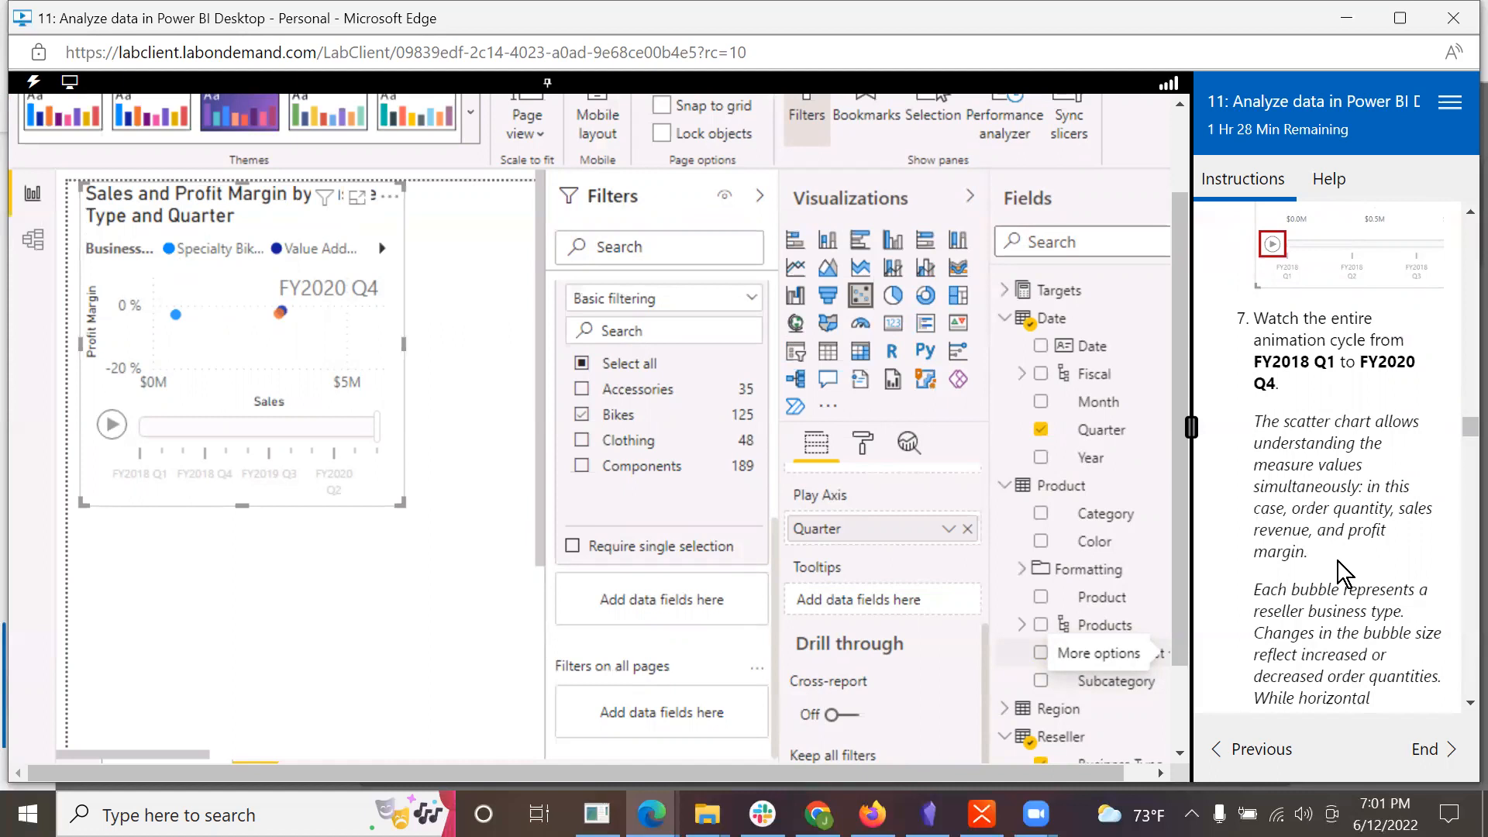
scroll(1338, 561, "down", 1)
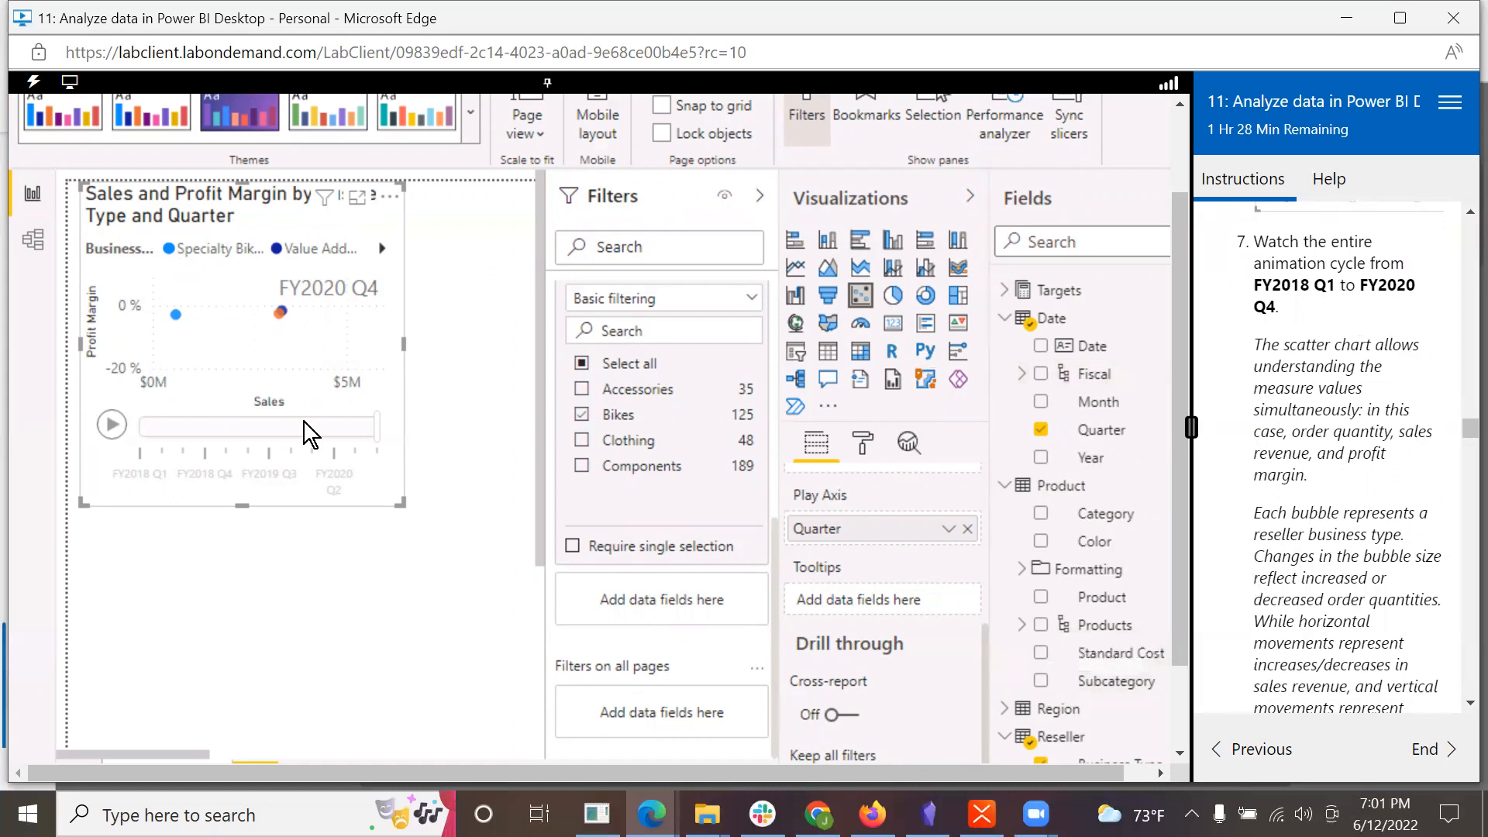
left_click(107, 434)
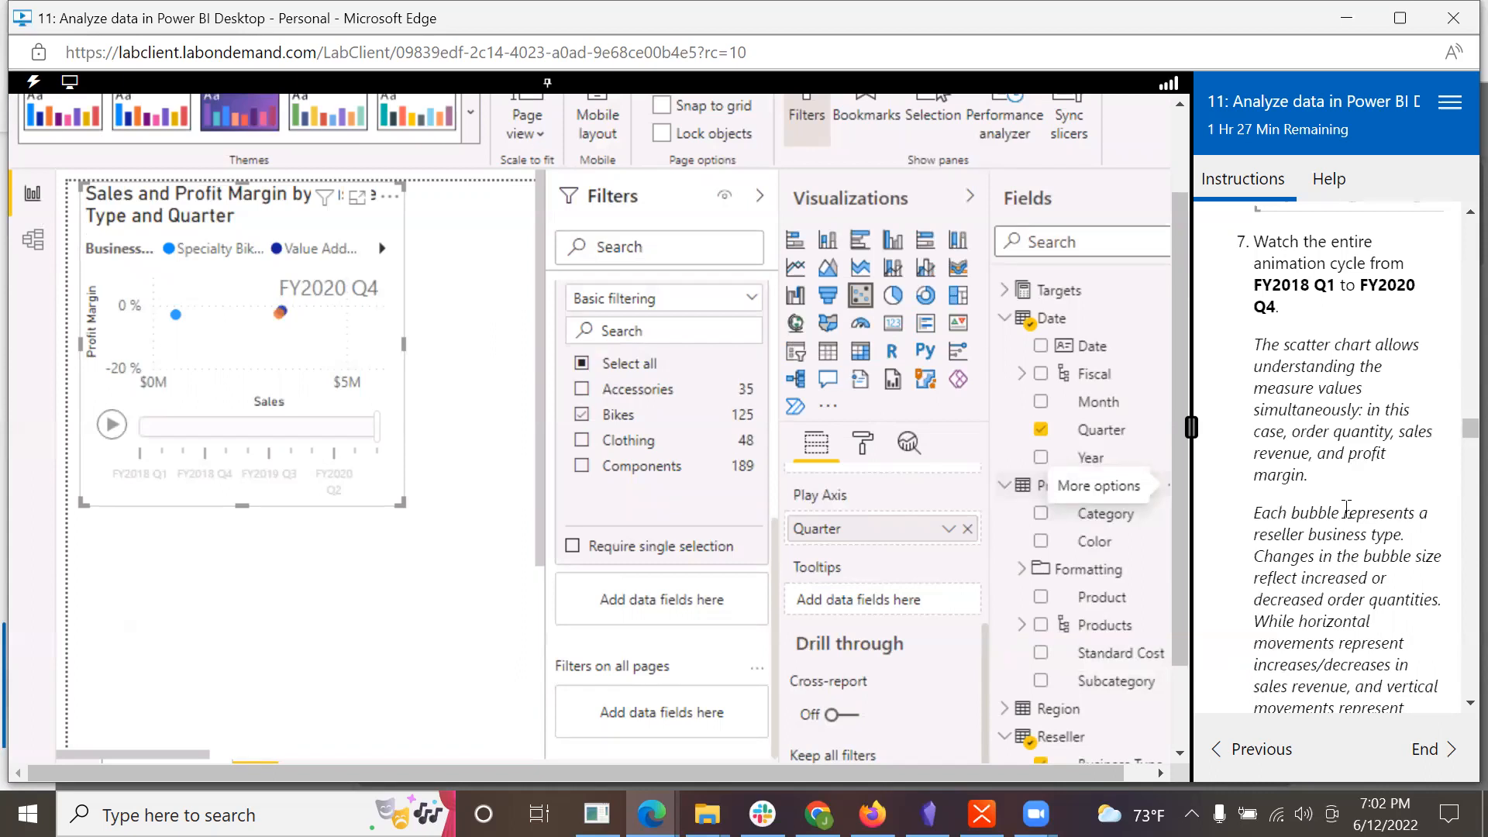
Step: Reveal the Value Added Reseller tracking over time in the scatter chart and inspect the tooltips of points along its path
scroll(1347, 509, "down", 3)
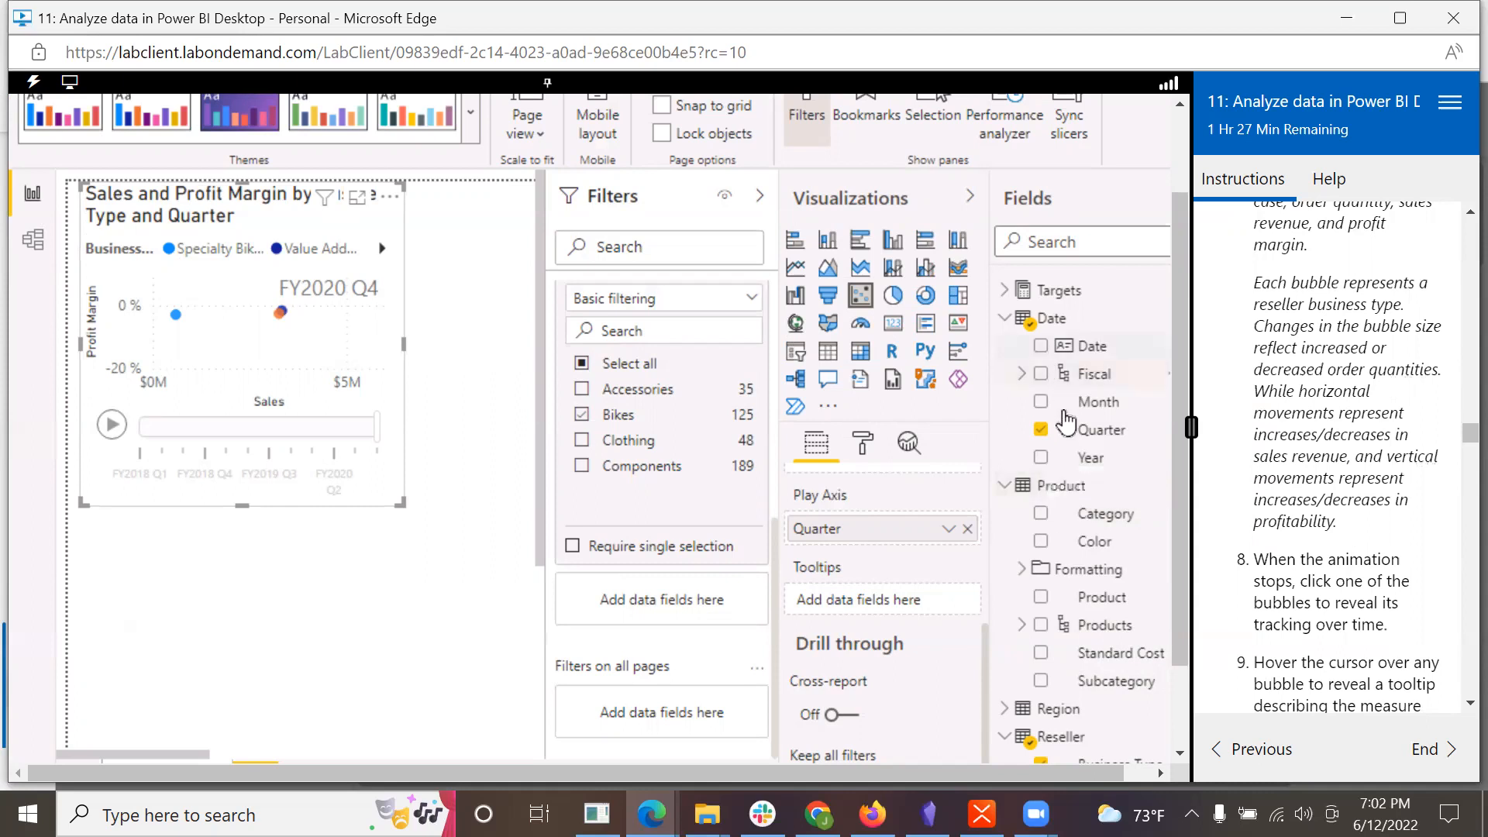
scroll(1322, 629, "down", 3)
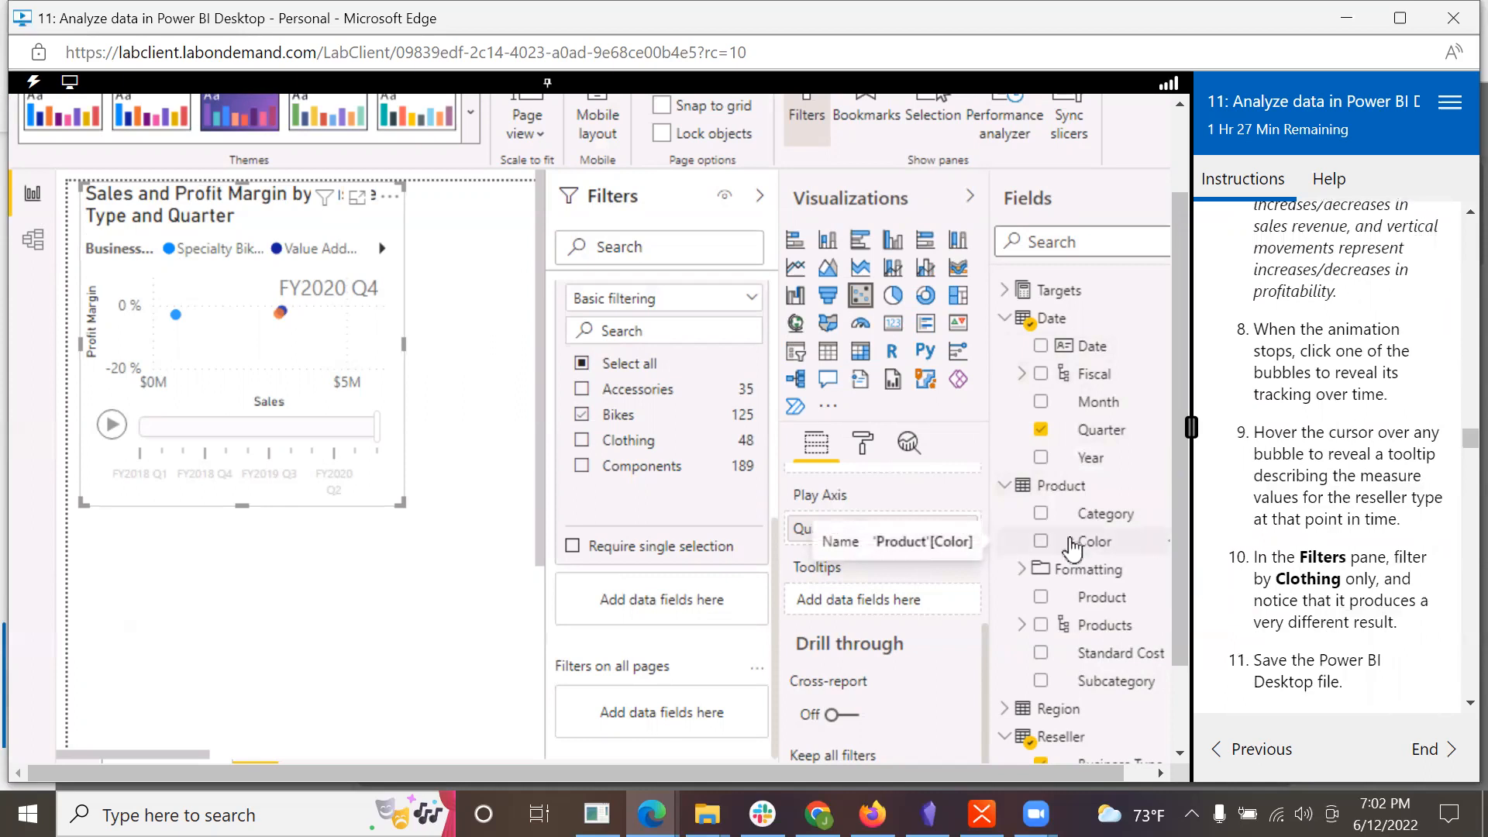
left_click(176, 316)
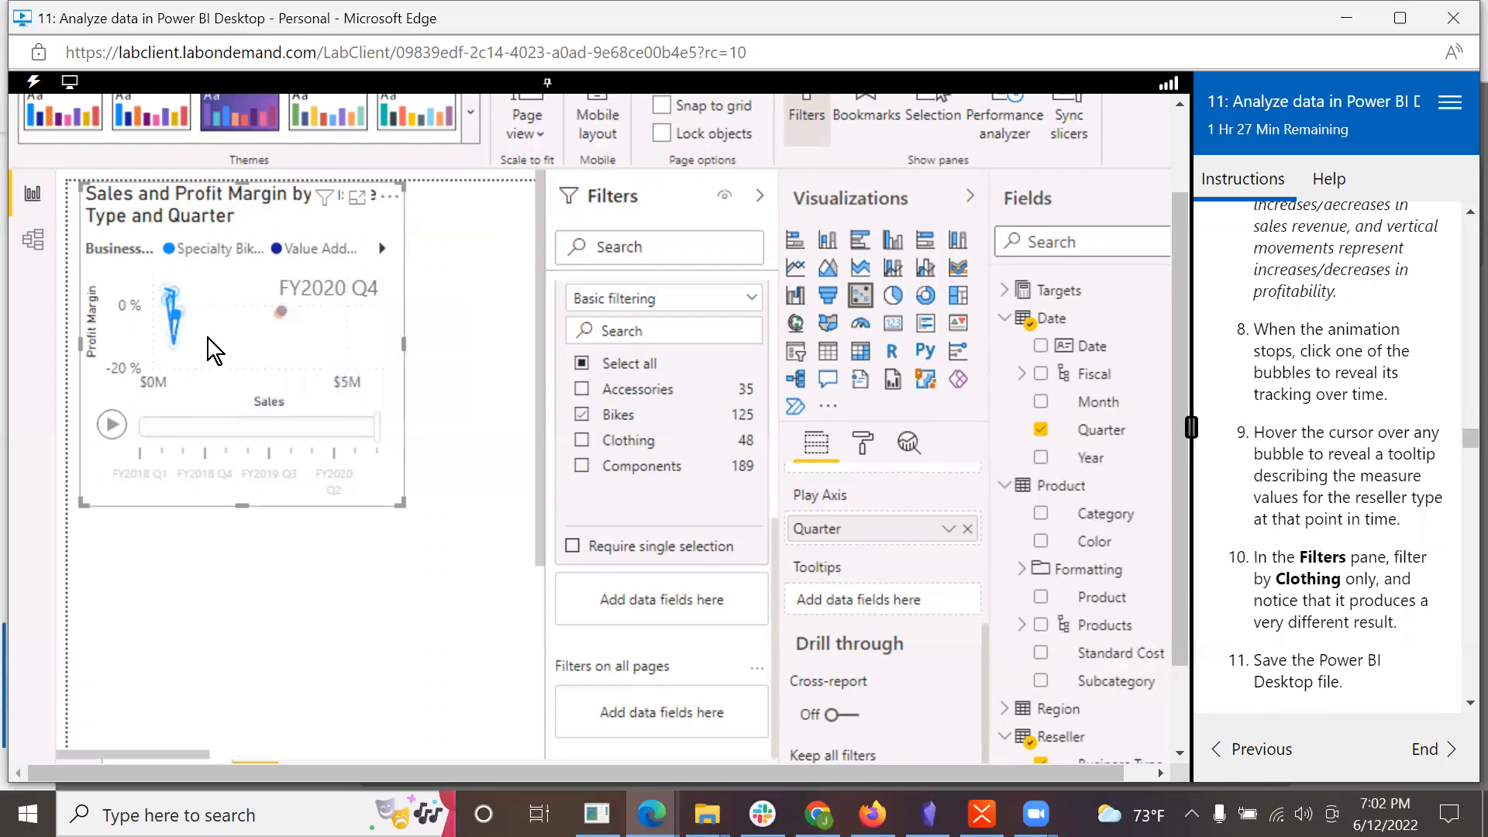
left_click(276, 246)
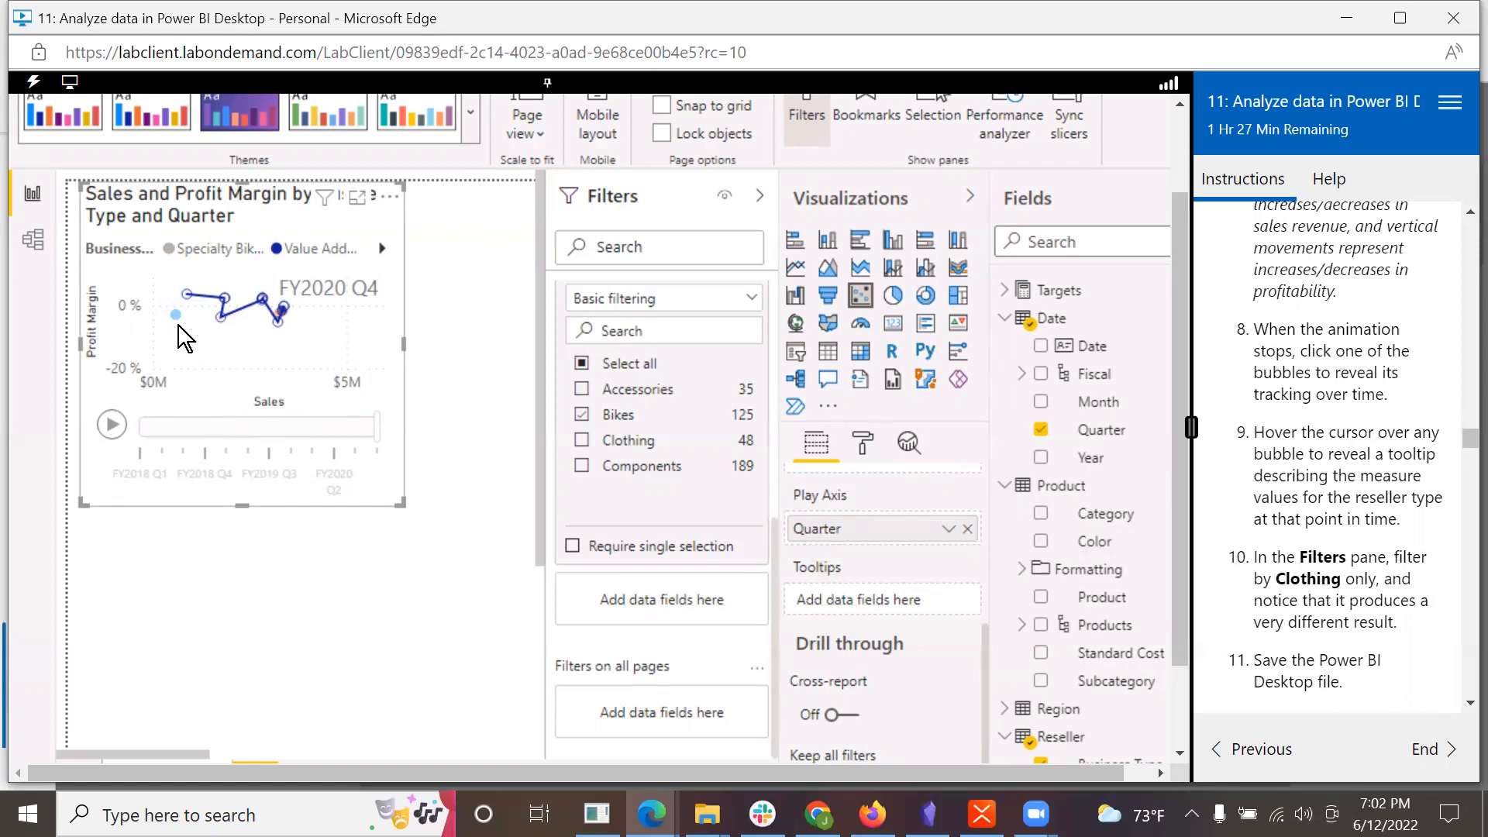
mouse_move(187, 295)
mouse_move(225, 293)
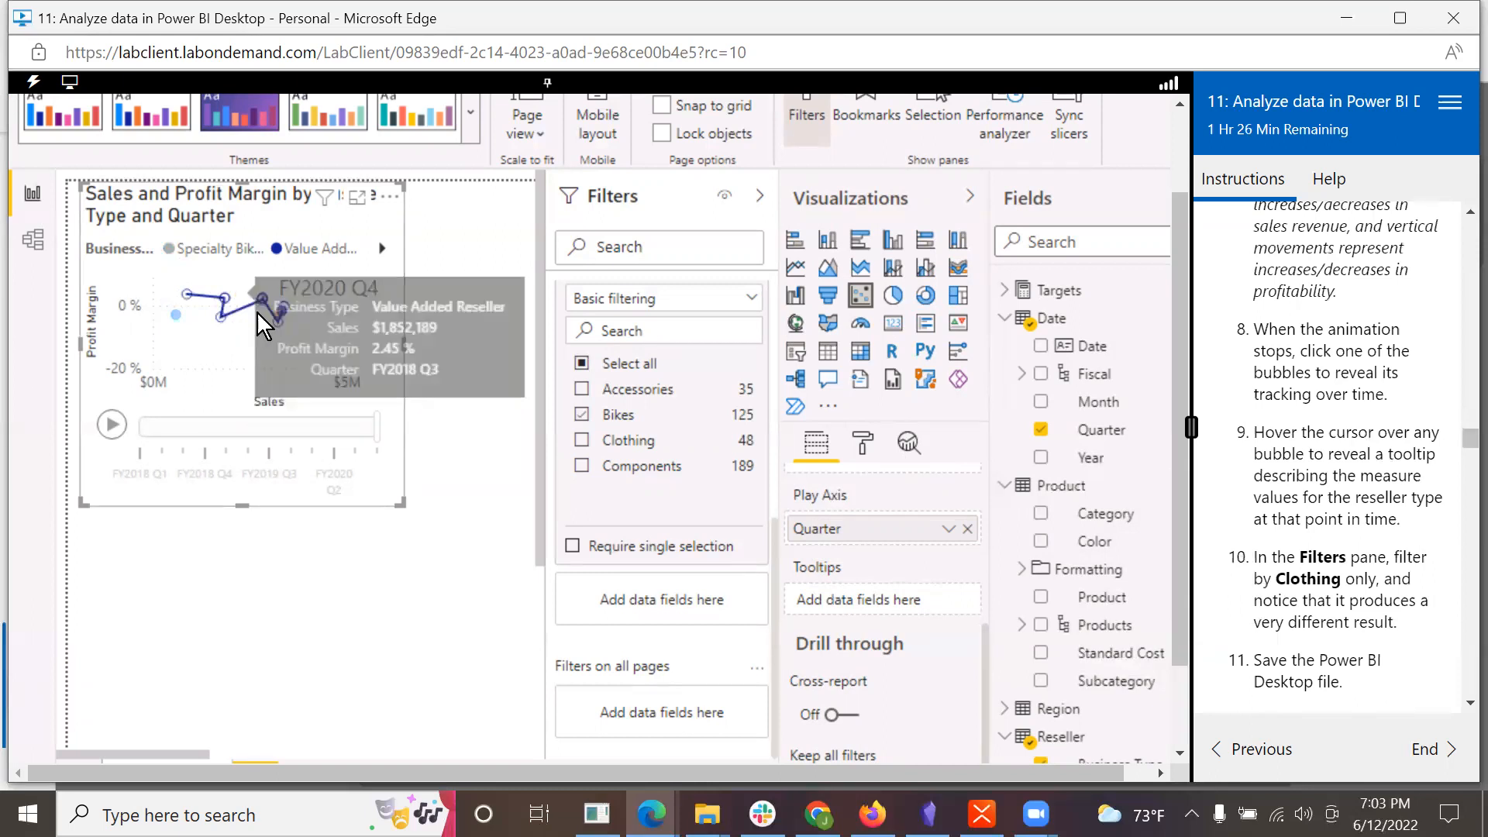
mouse_move(281, 316)
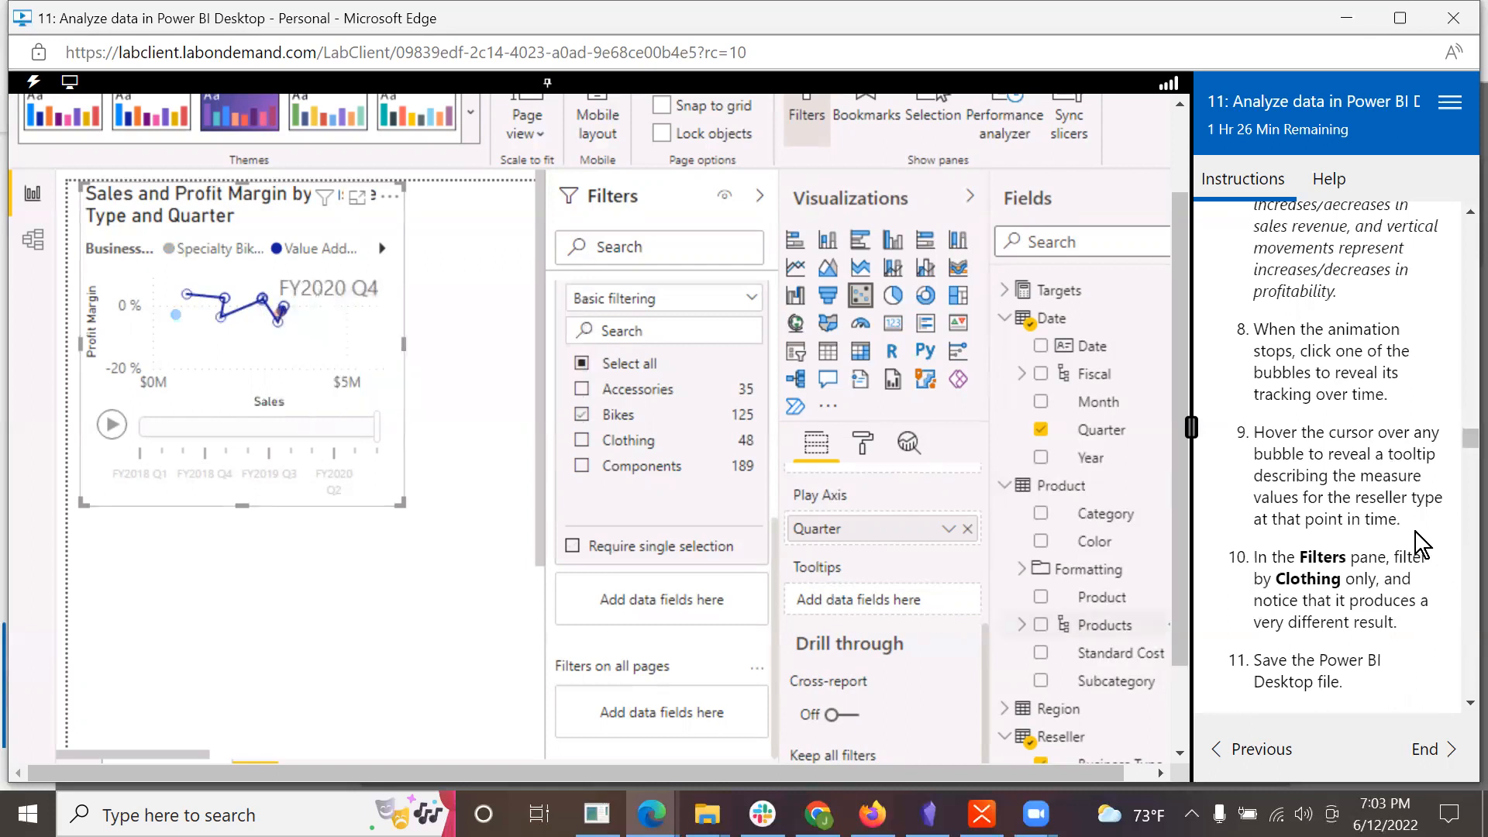
Step: Change the page-level Category filter to Clothing only and replay the scatter chart's animation
scroll(1411, 533, "down", 3)
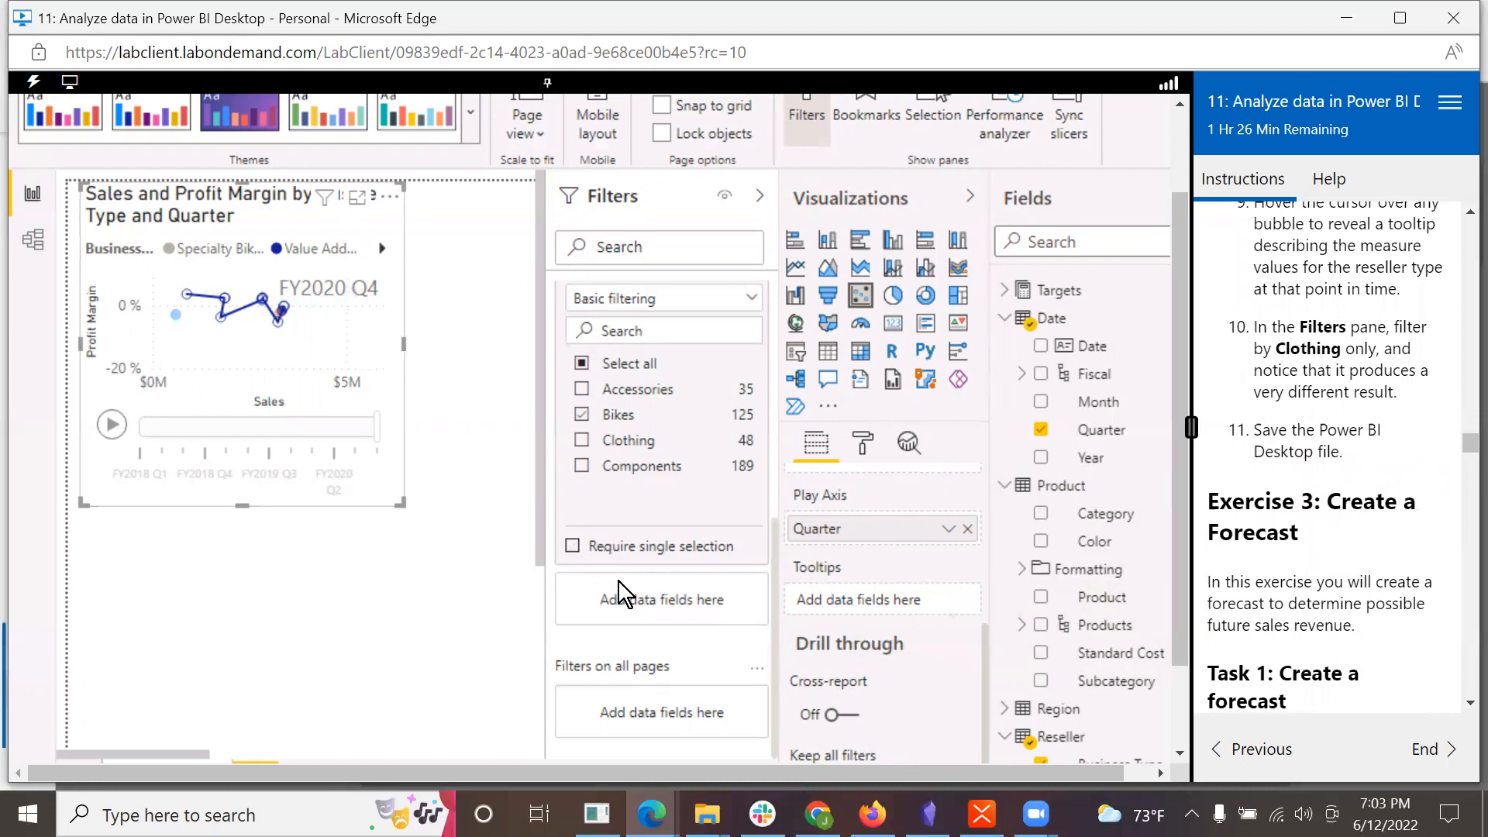
left_click(582, 438)
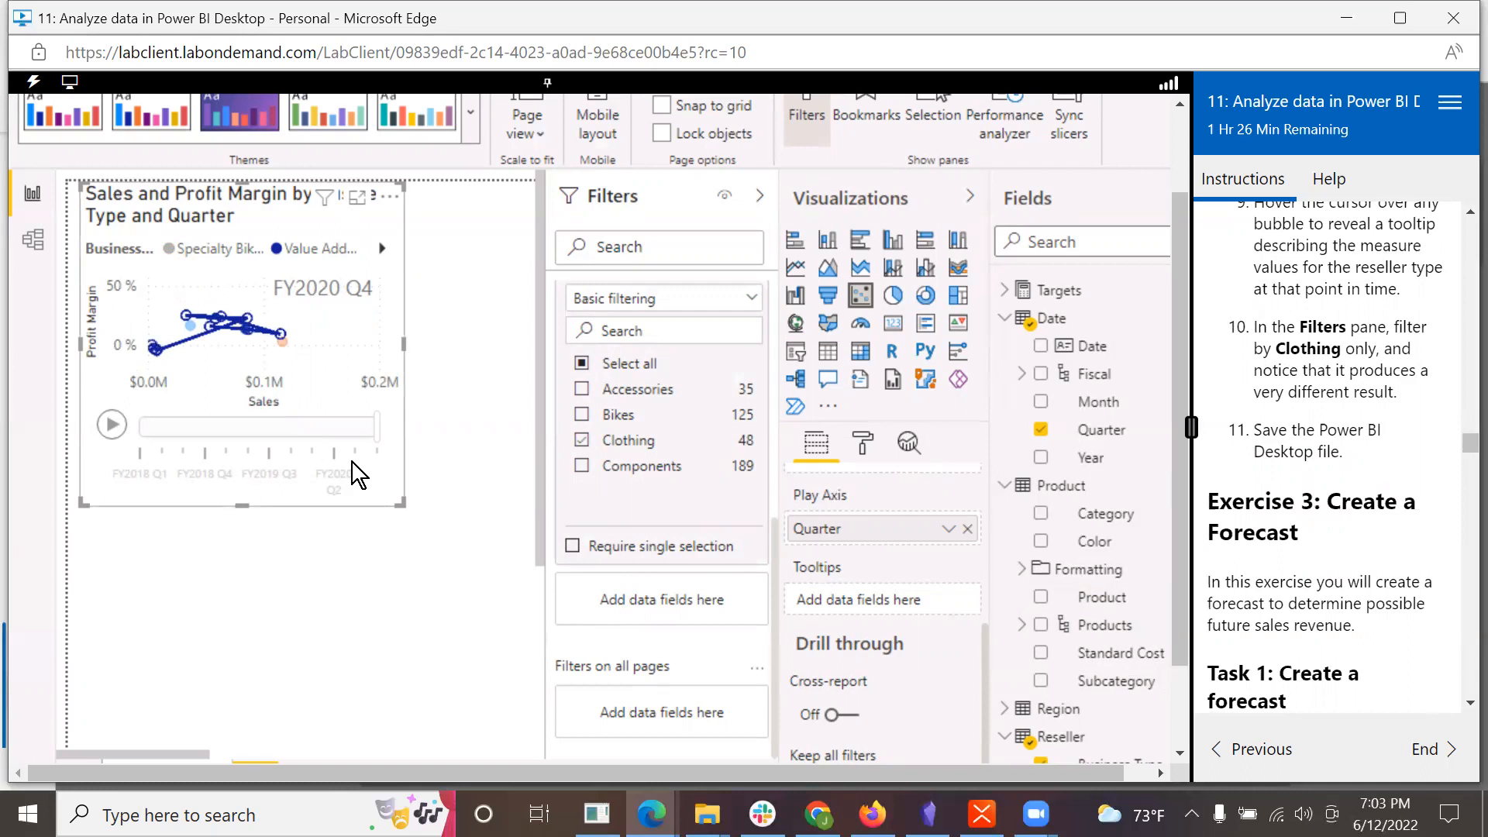
left_click(113, 424)
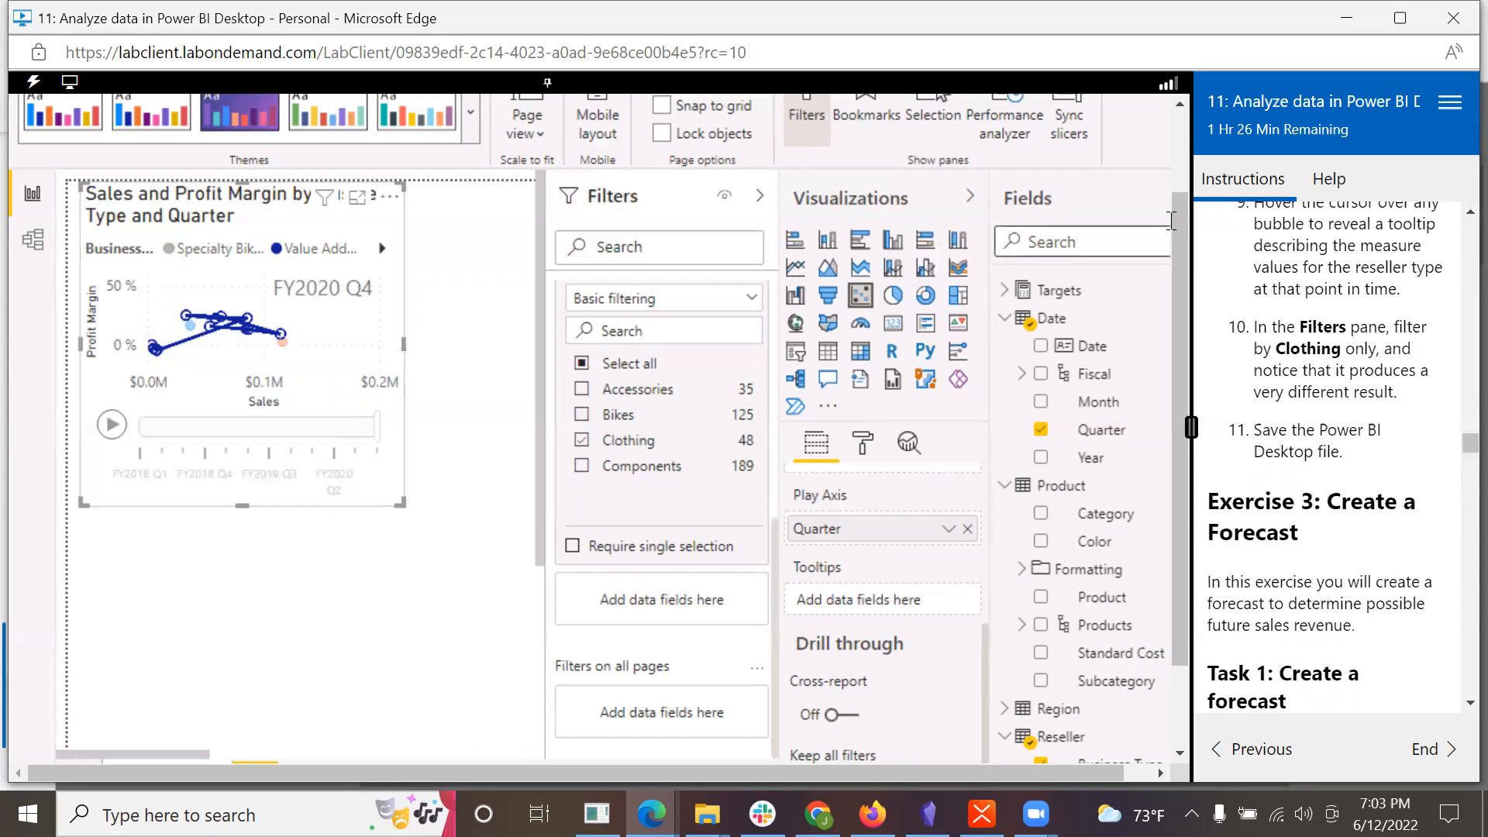
Step: Read the opening of Exercise 3 in the lab instructions and add a new report page for the forecast
left_click_drag(1176, 225, 1184, 86)
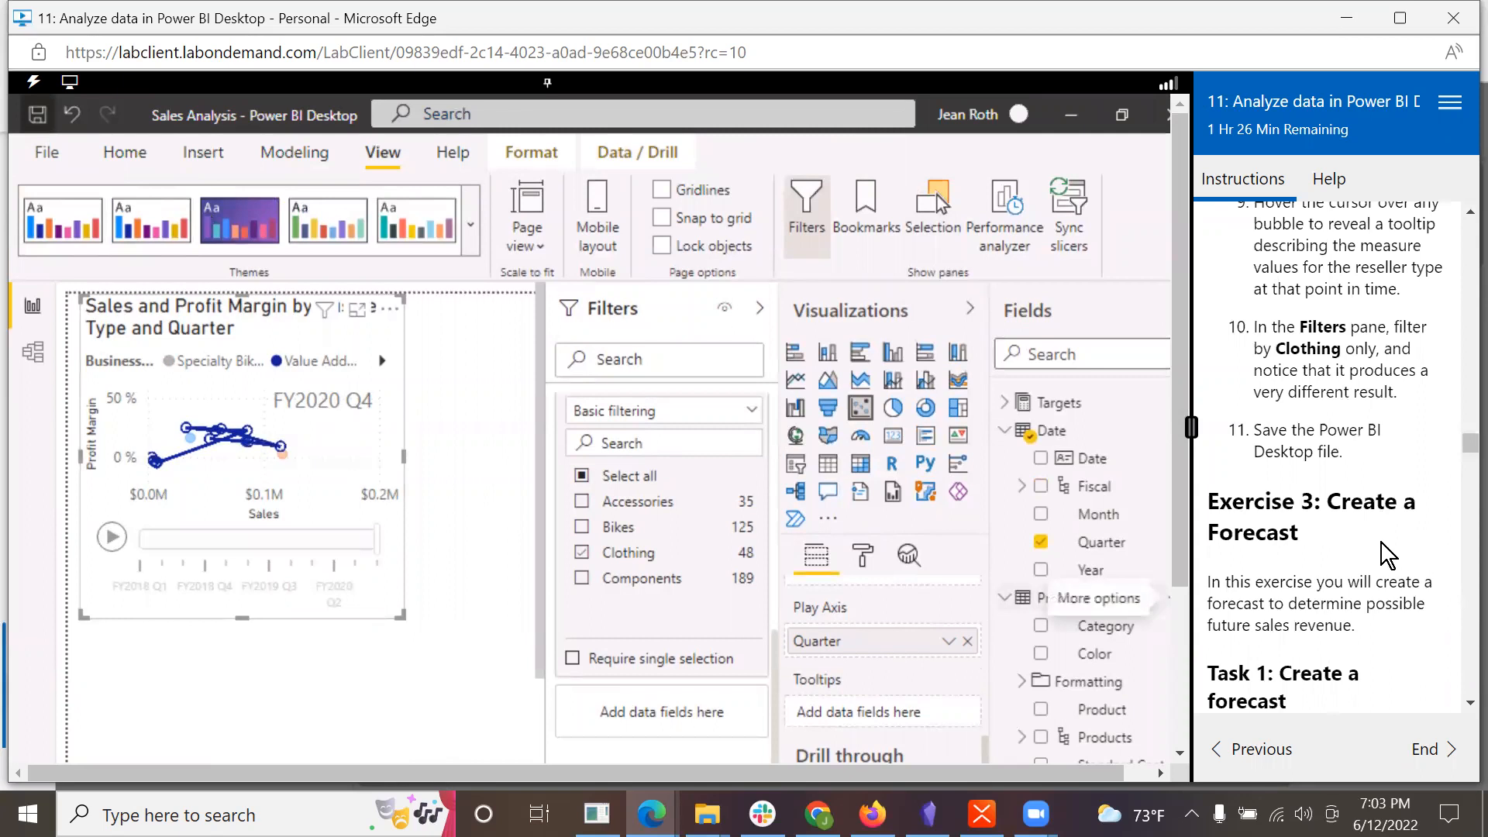
scroll(1352, 565, "down", 3)
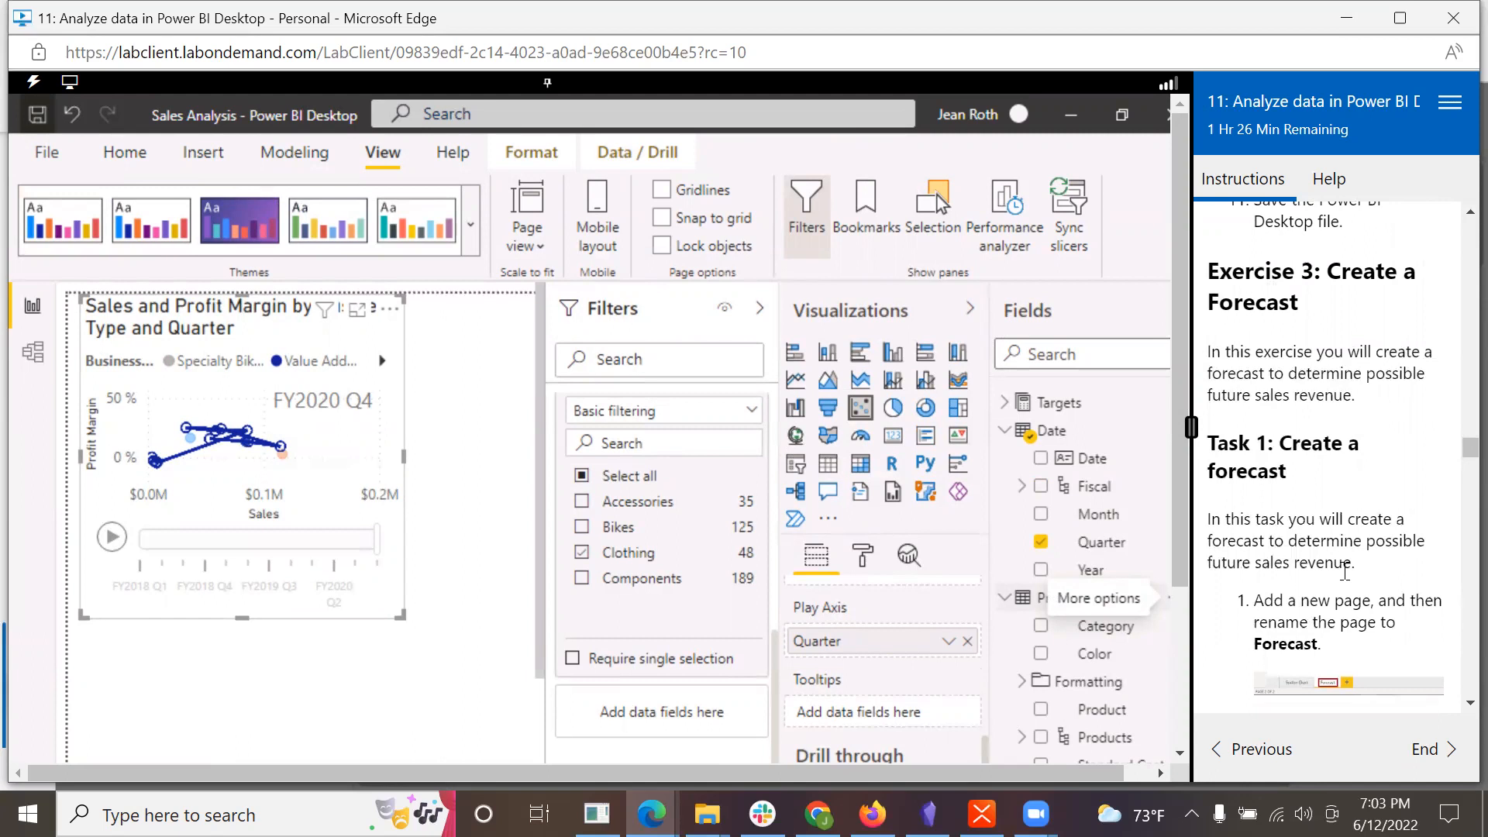
scroll(1345, 572, "down", 2)
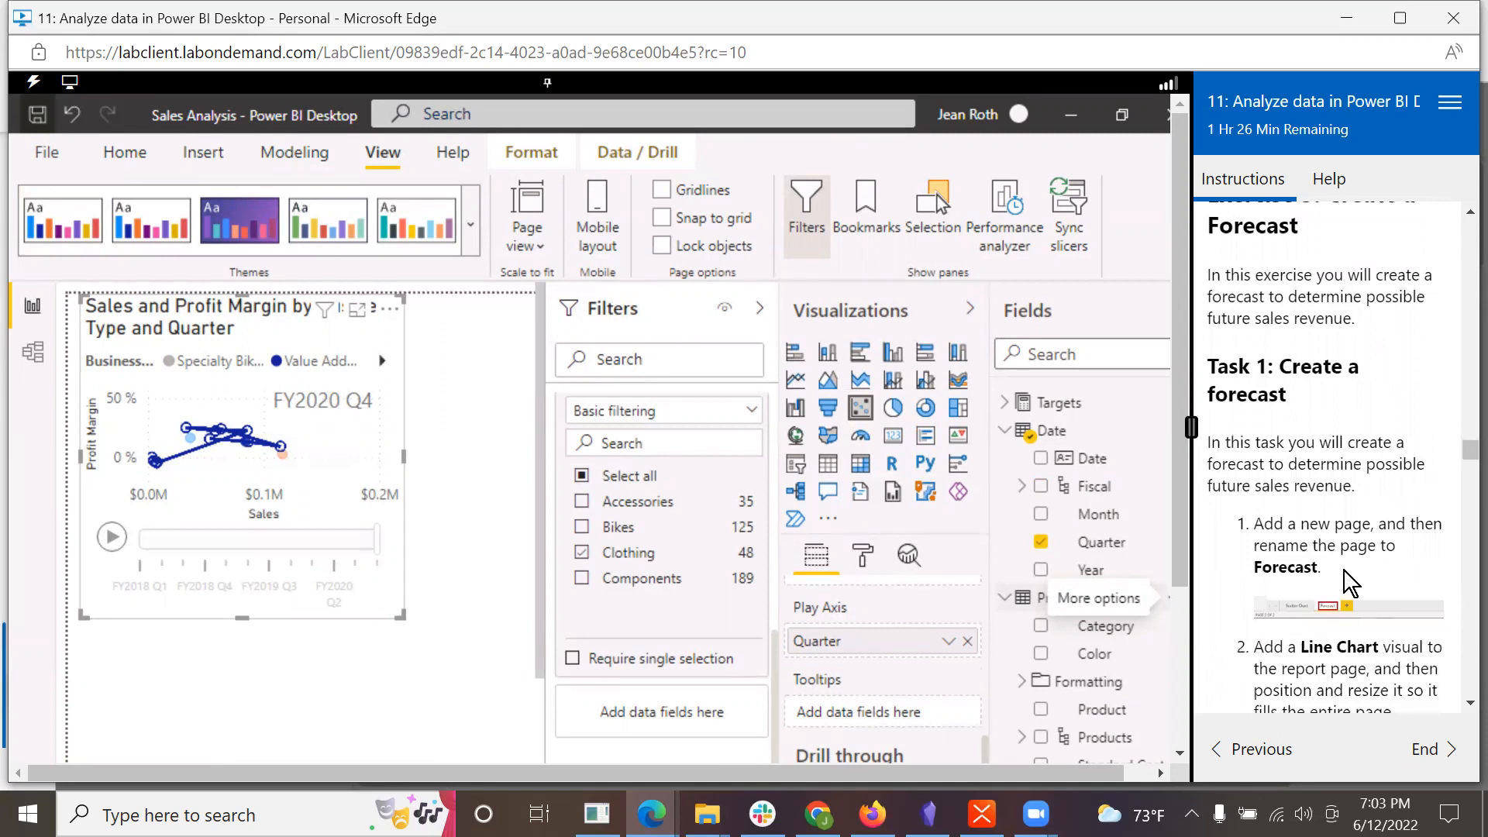
scroll(1343, 572, "down", 1)
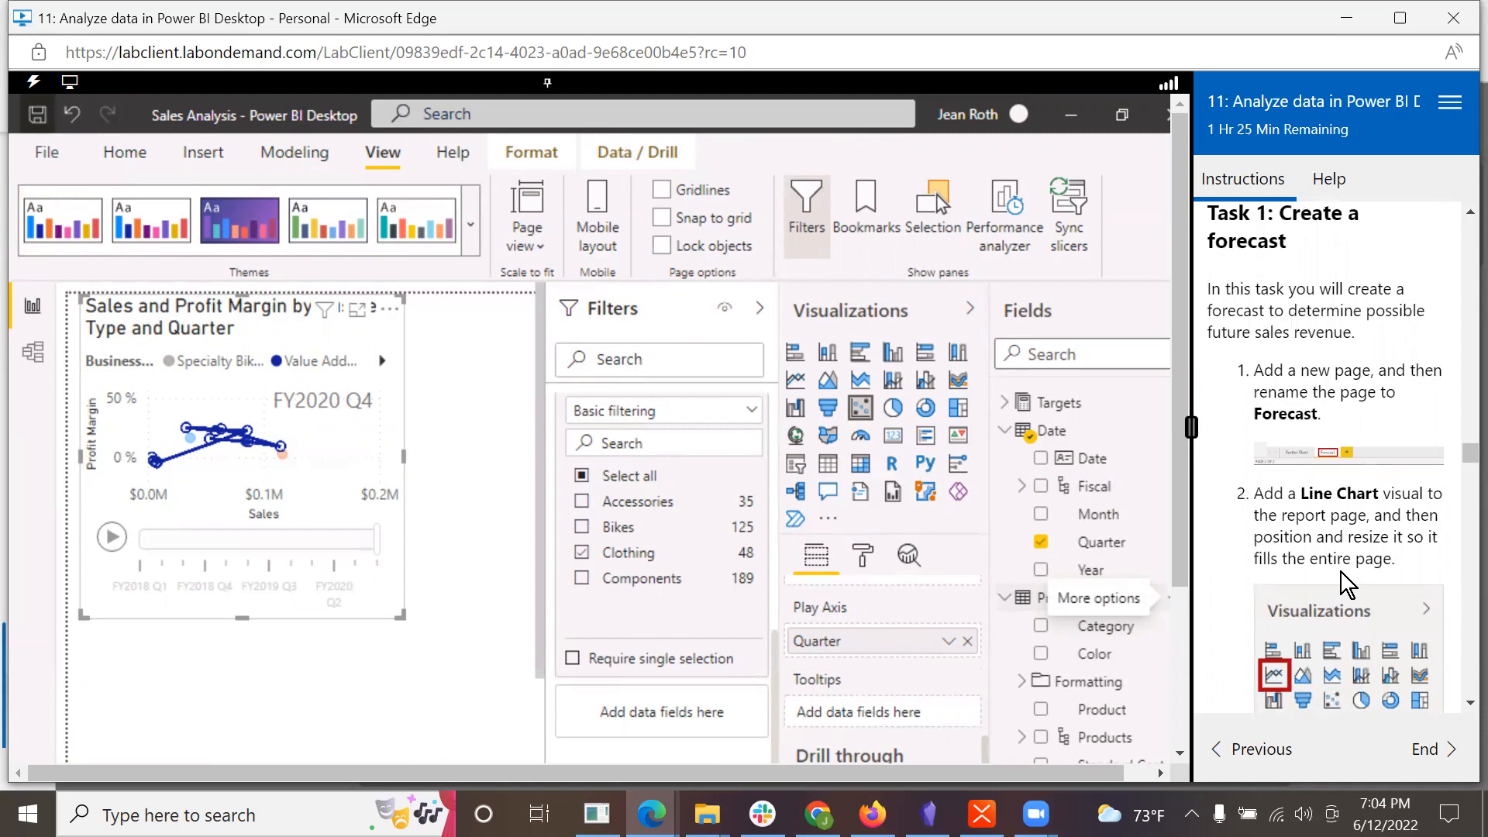
left_click_drag(1175, 496, 1175, 677)
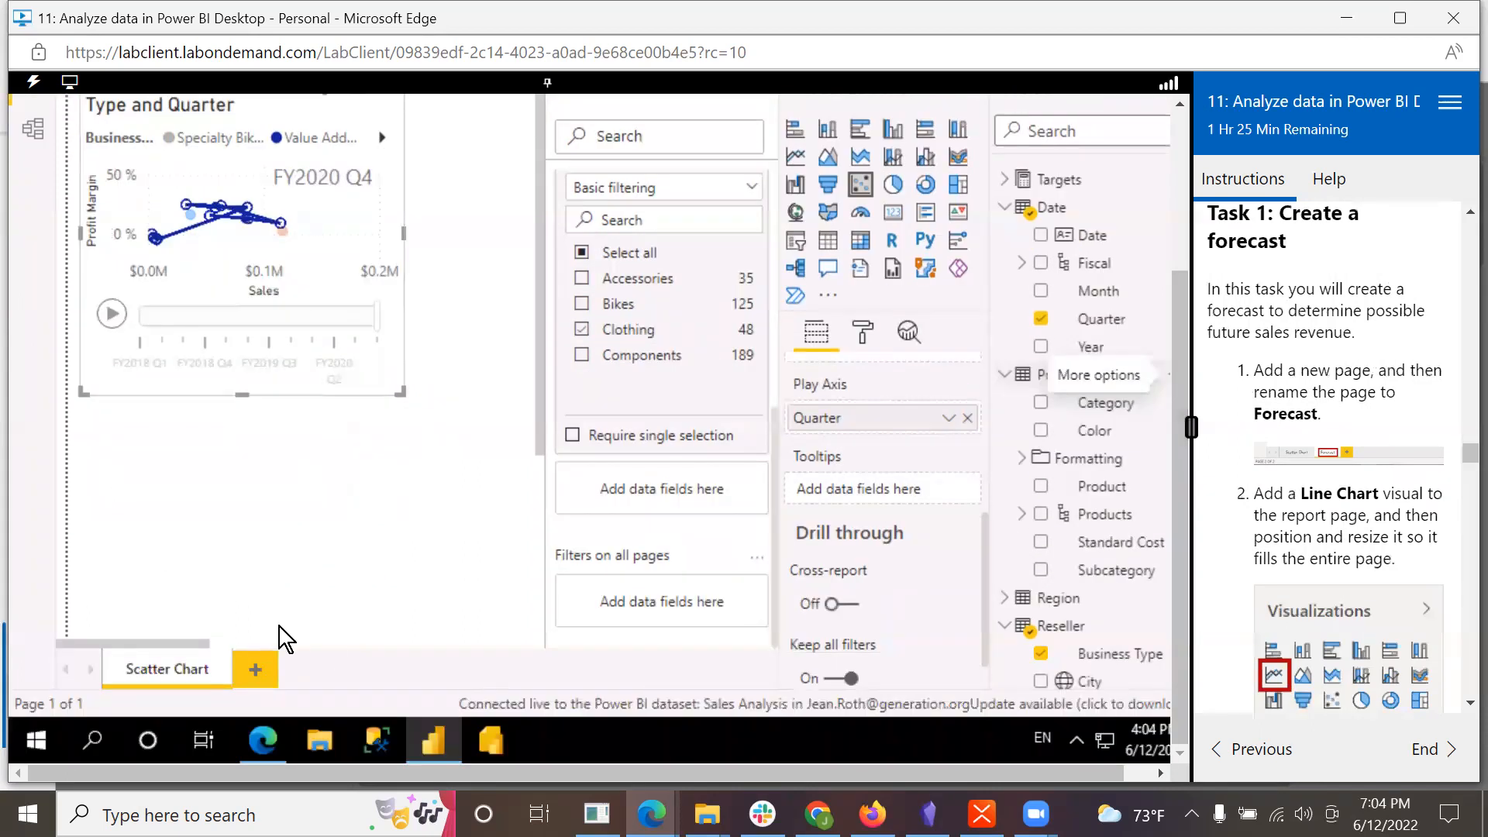
left_click(250, 671)
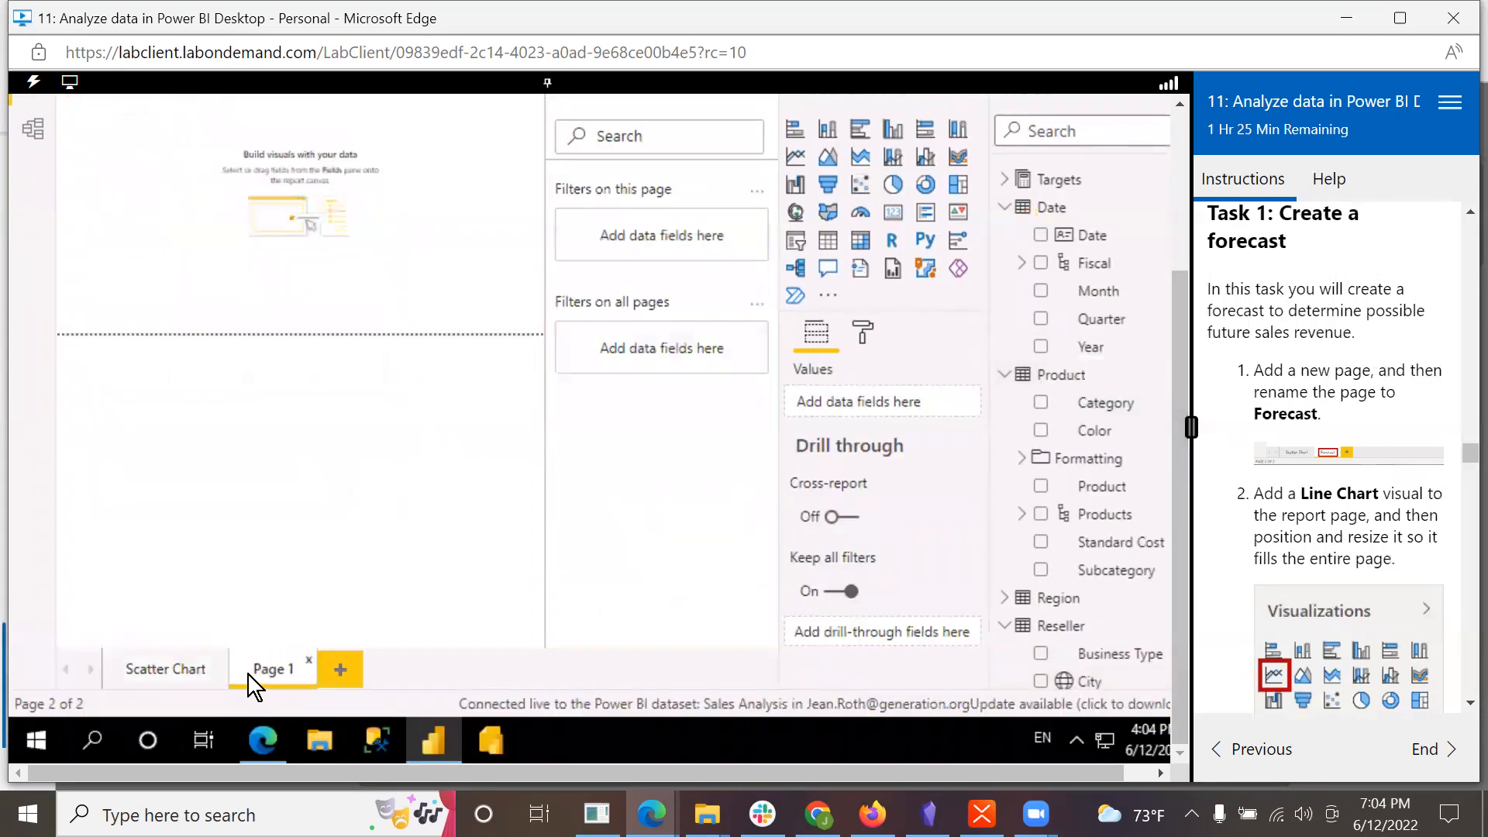
Step: Rename the new report page as Forecast
right_click(267, 667)
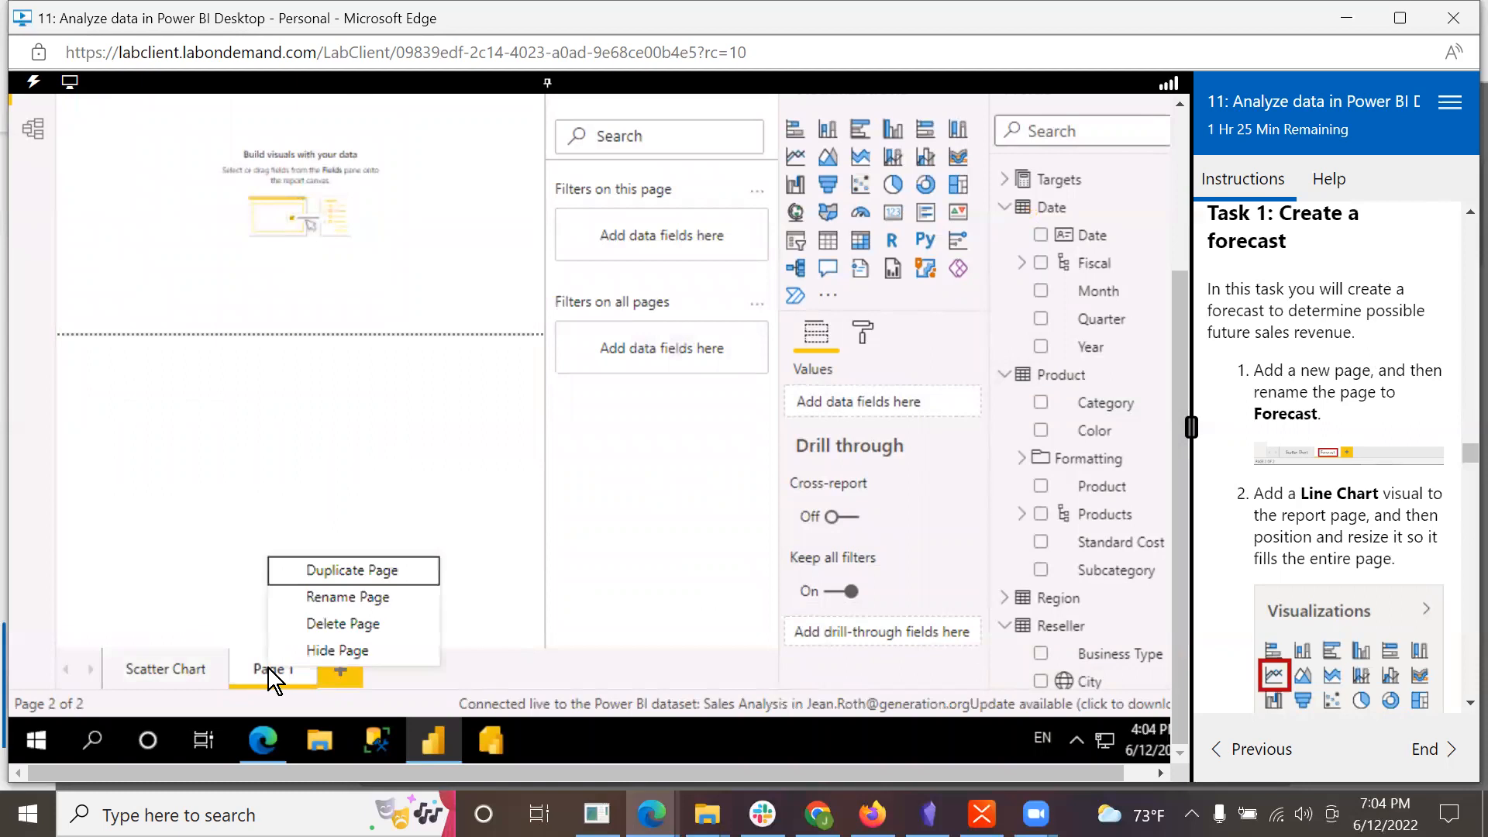
left_click(314, 599)
mouse_move(462, 736)
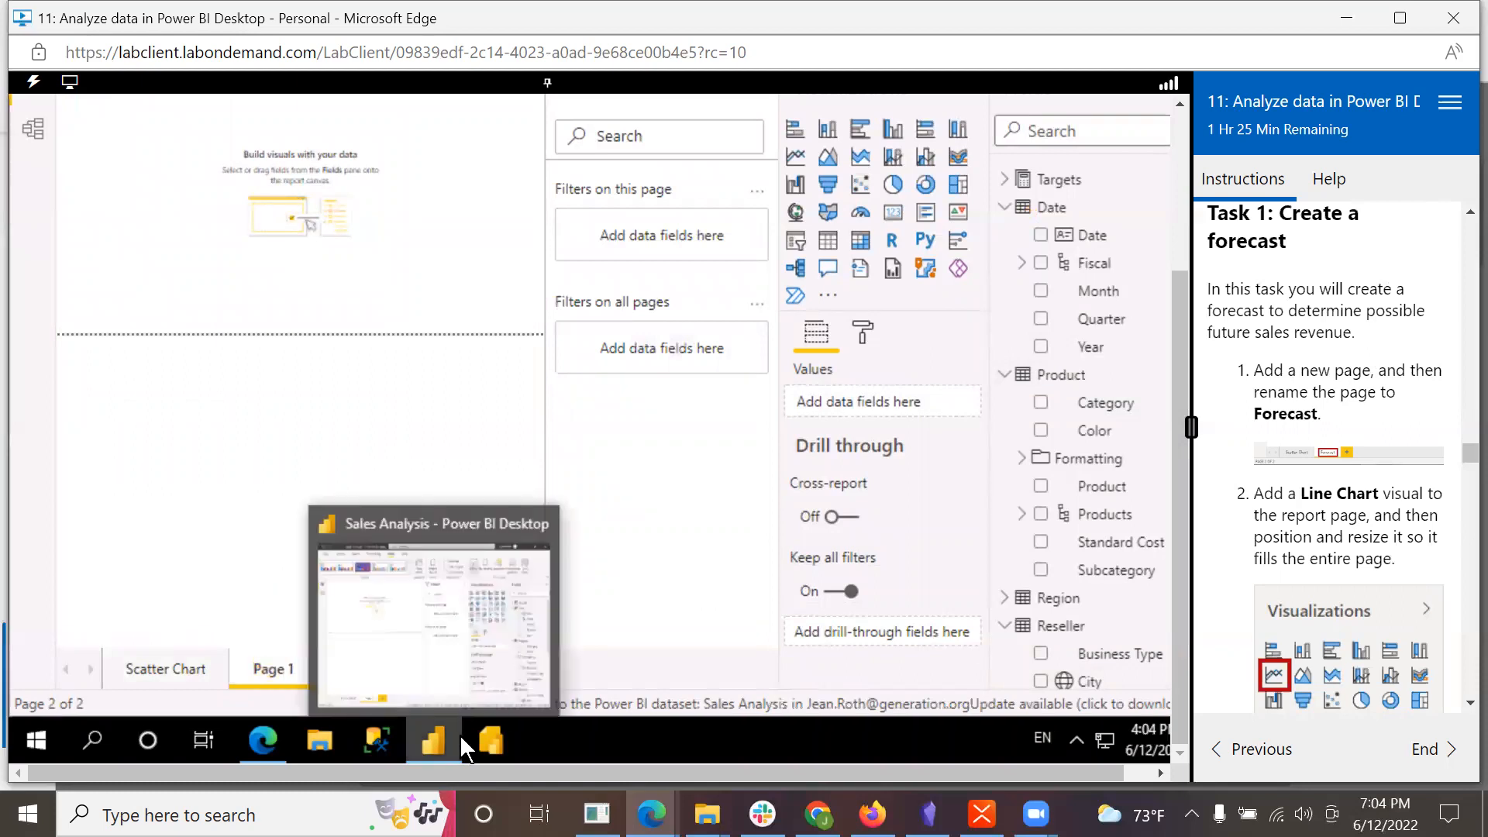
right_click(266, 668)
left_click(318, 602)
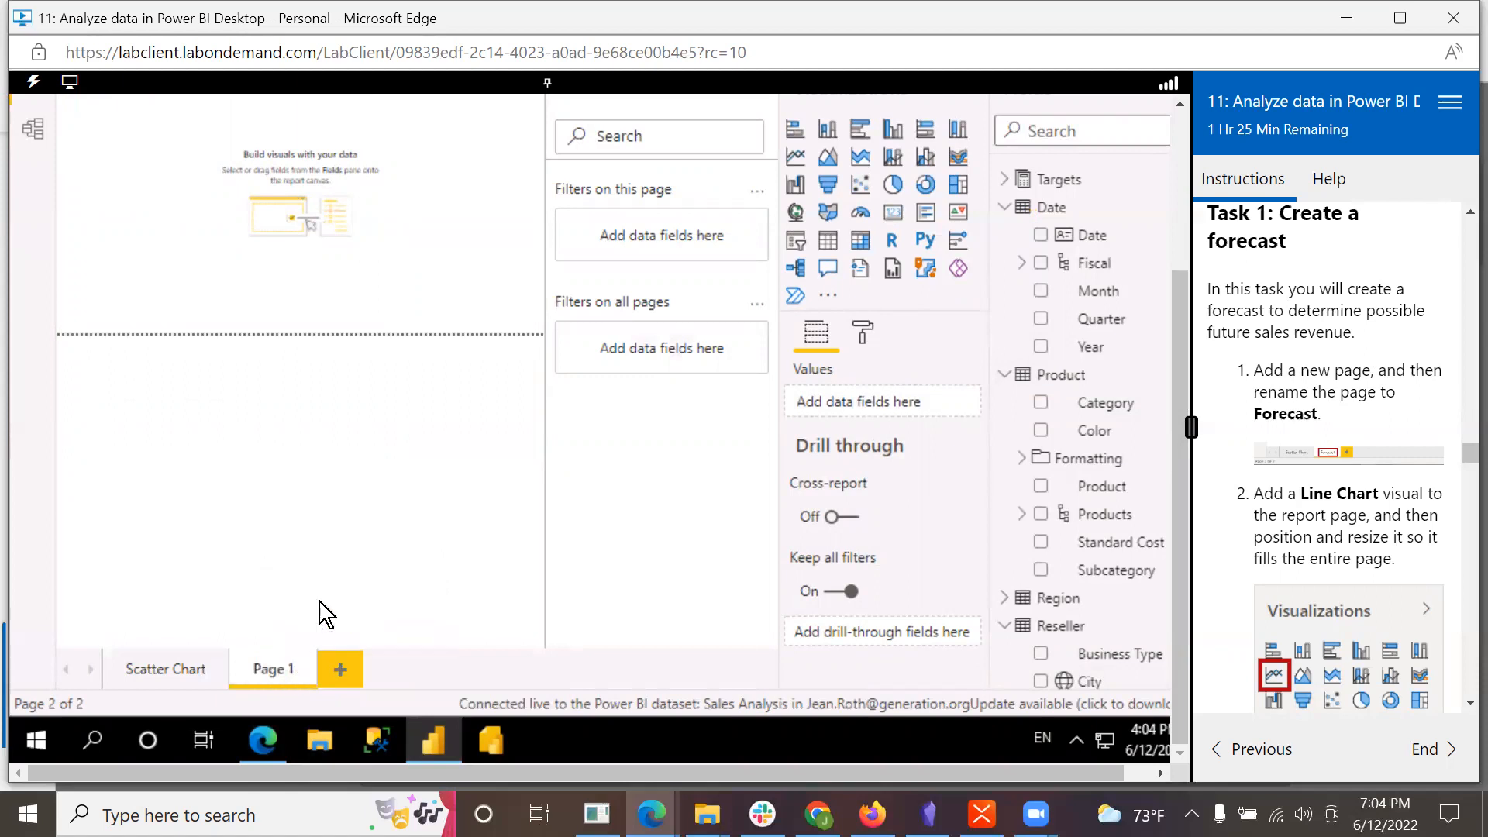
type("Forecast")
key("Return")
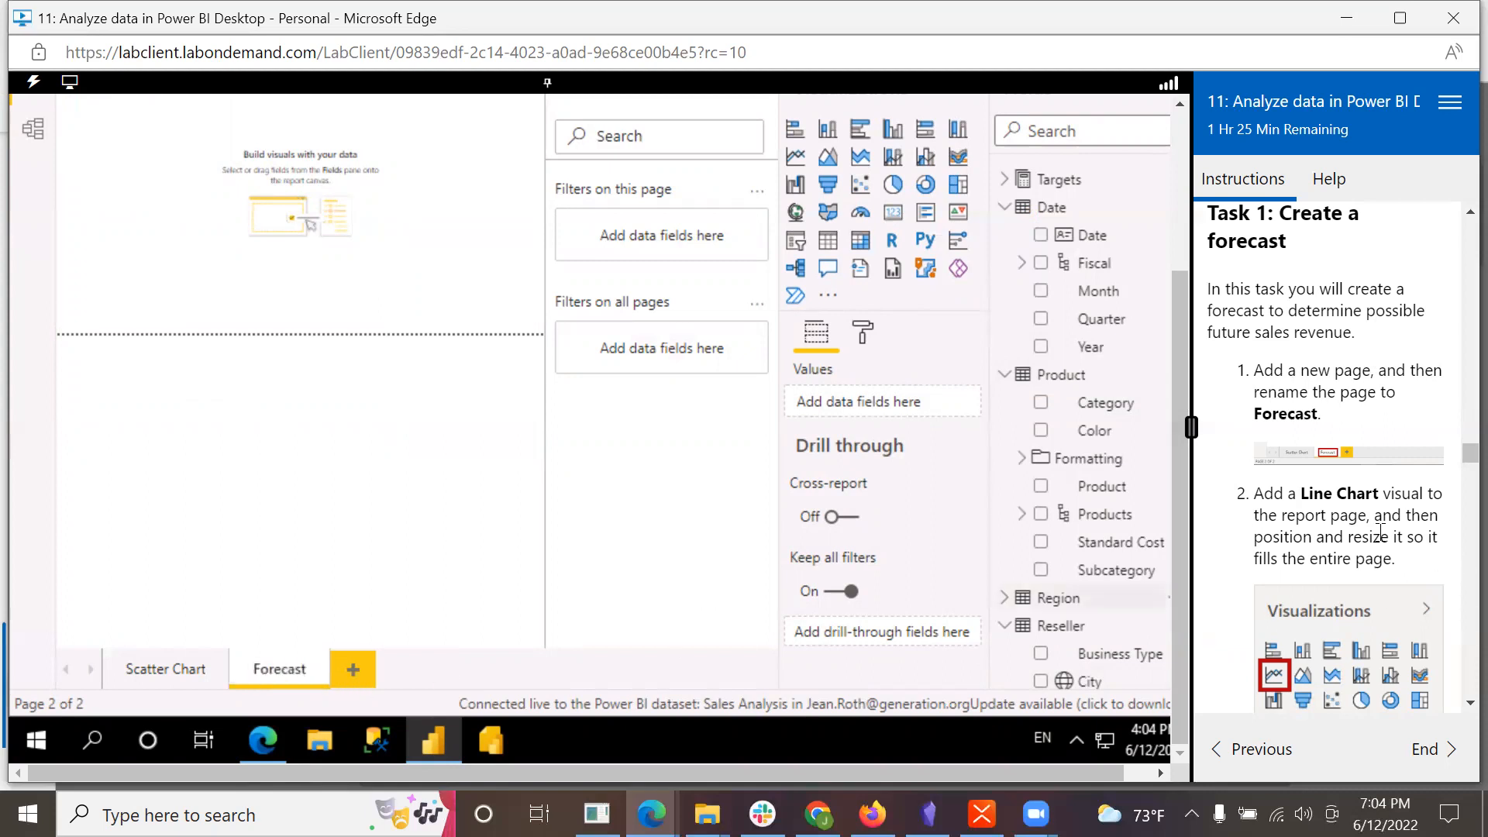
Step: Add an empty line chart visual to the Forecast page and set the page view to actual size
scroll(1263, 609, "down", 3)
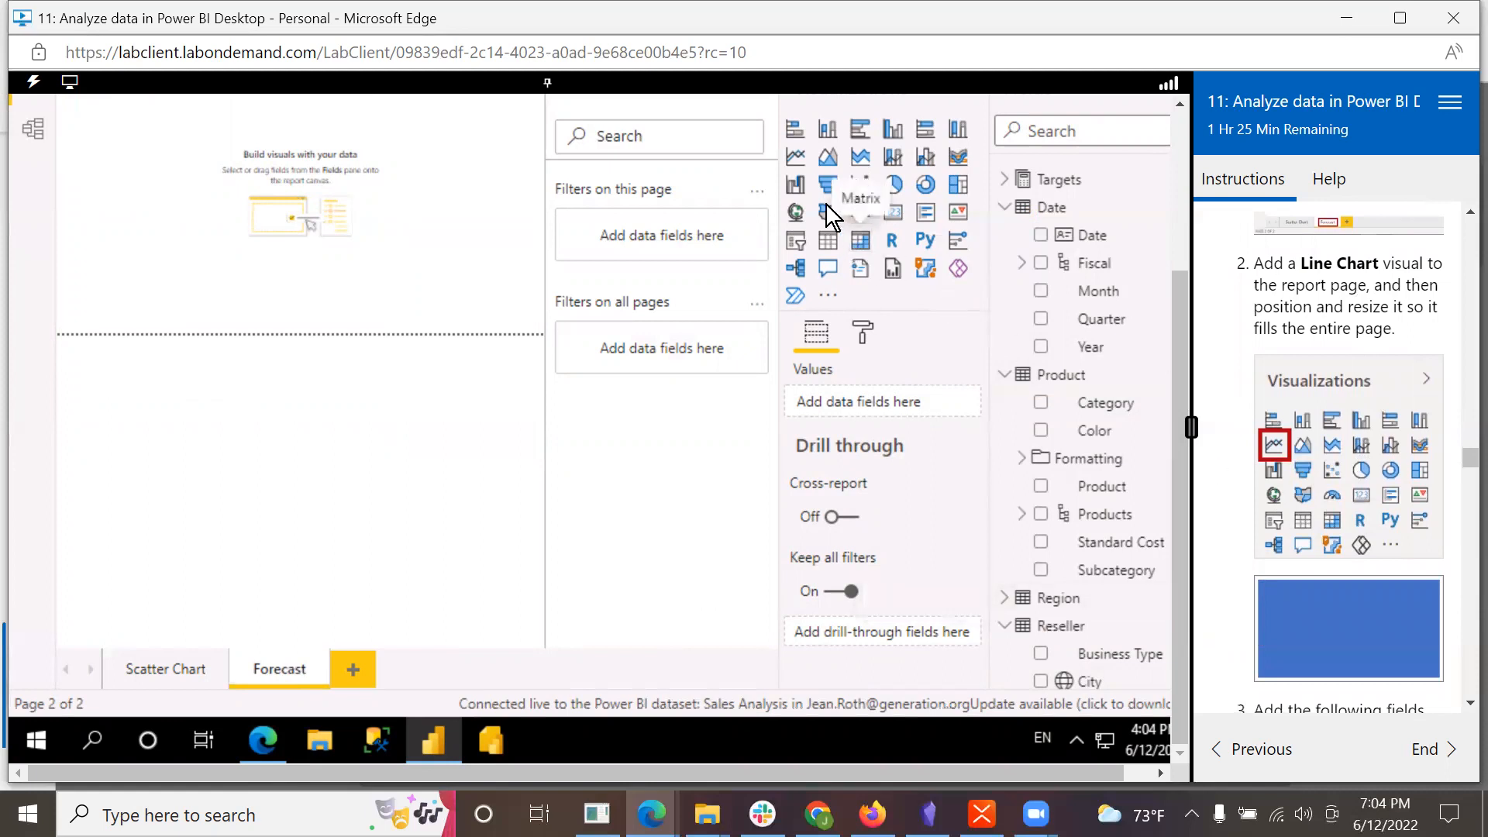
left_click(793, 163)
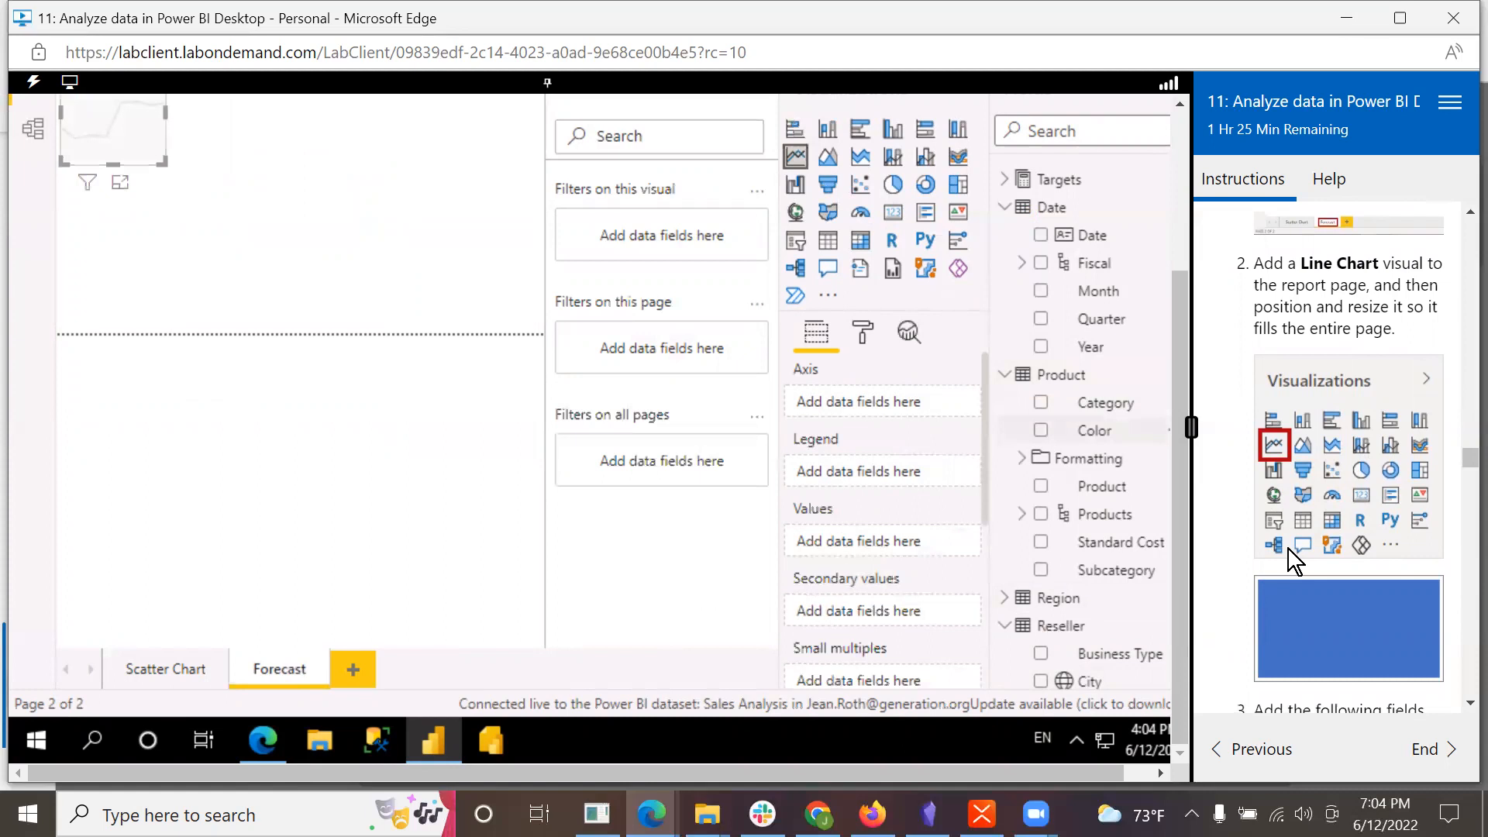
left_click_drag(1178, 305, 1183, 165)
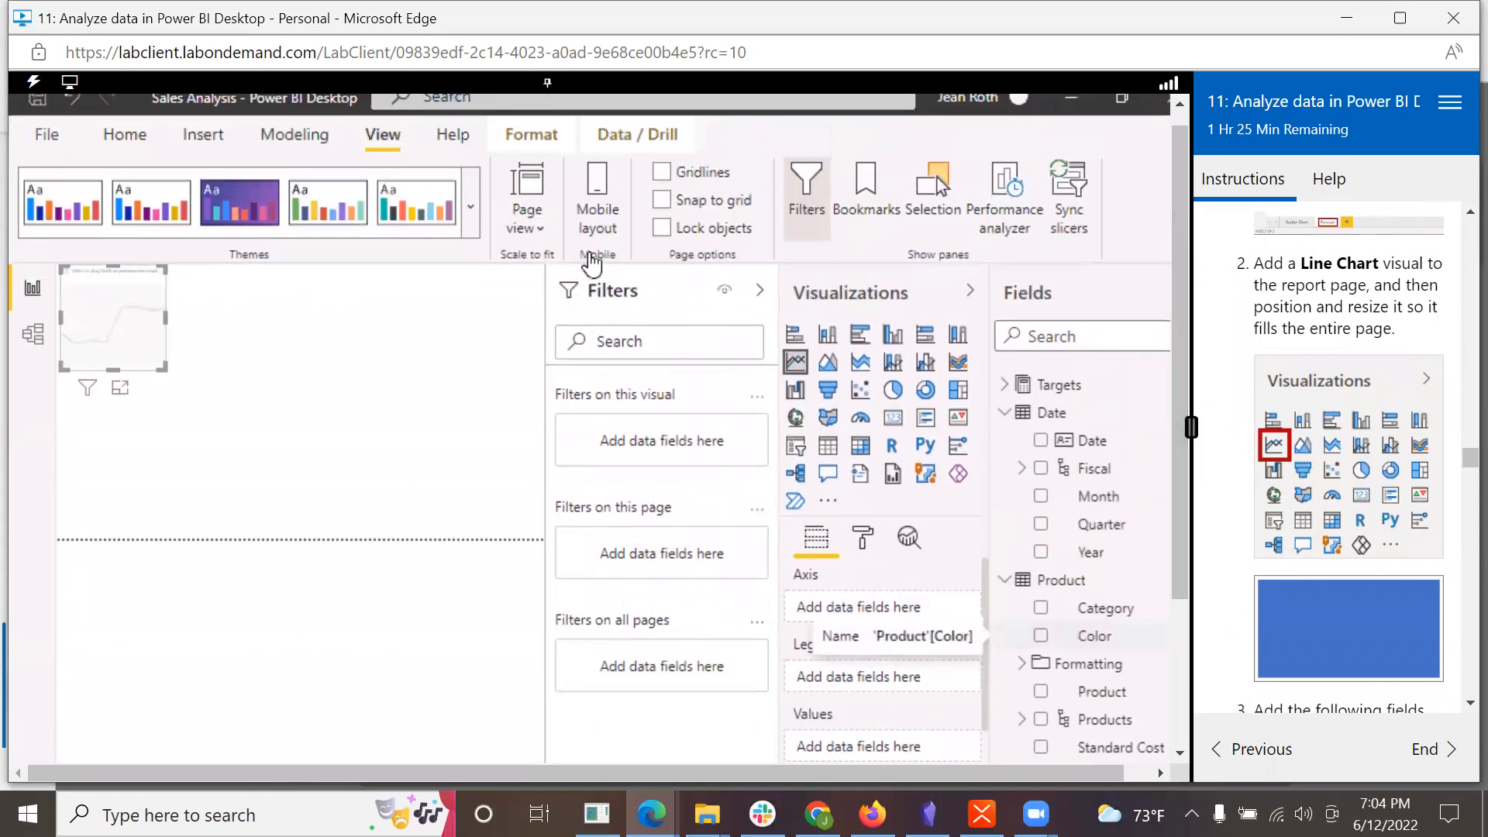
left_click(533, 224)
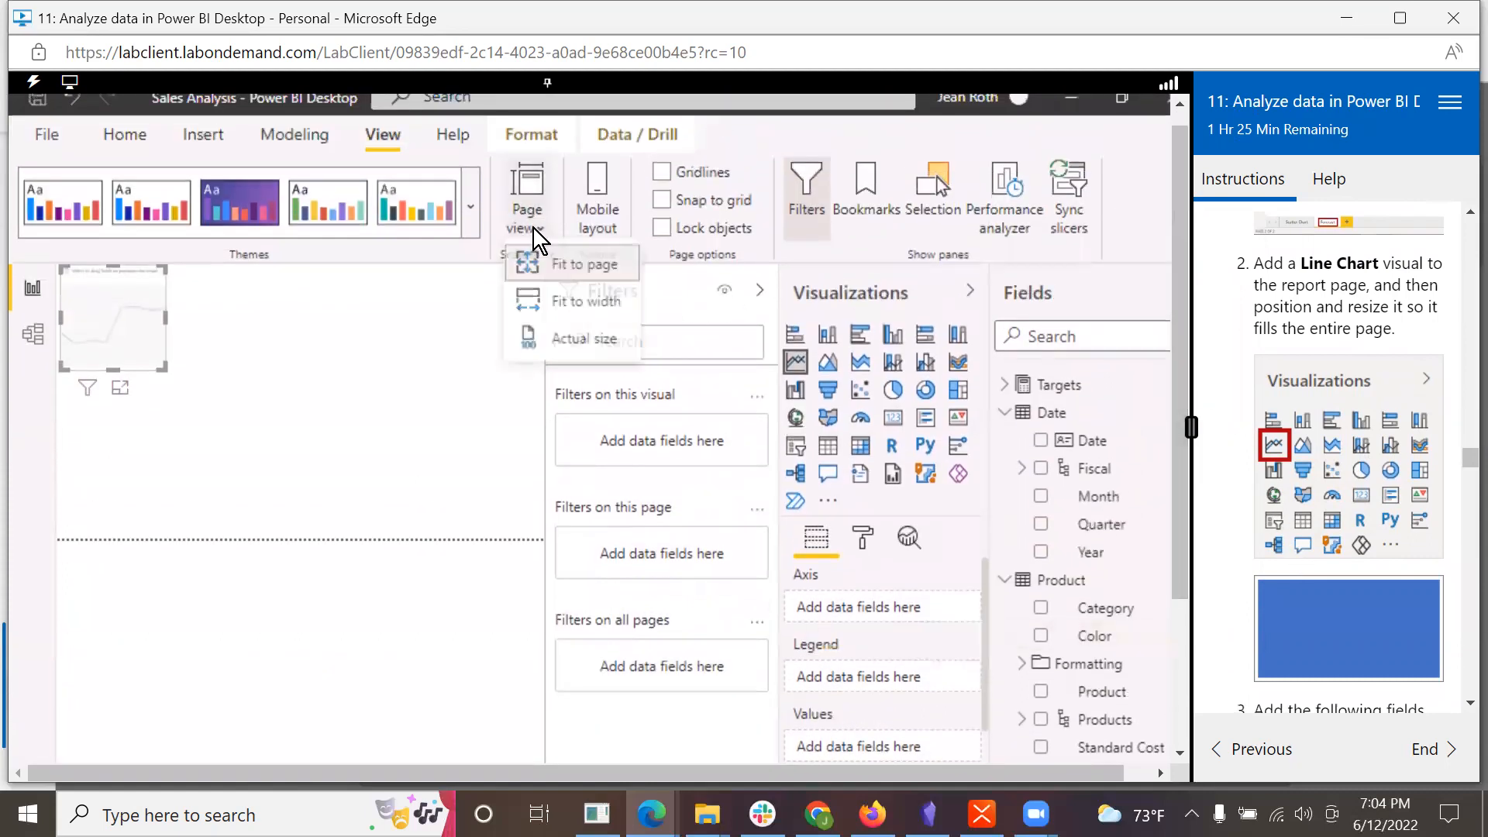
left_click(552, 341)
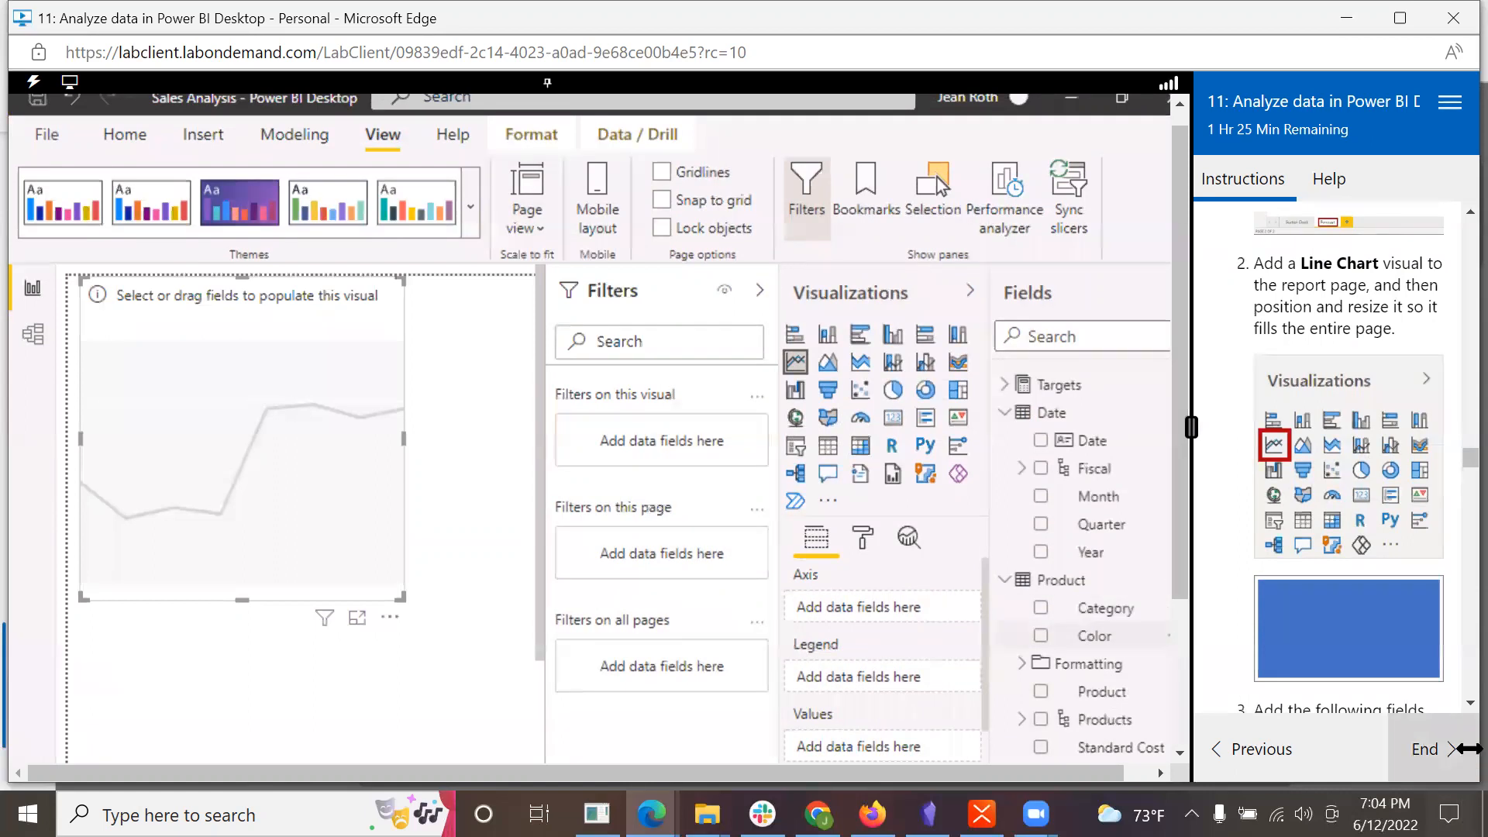
scroll(1396, 645, "down", 4)
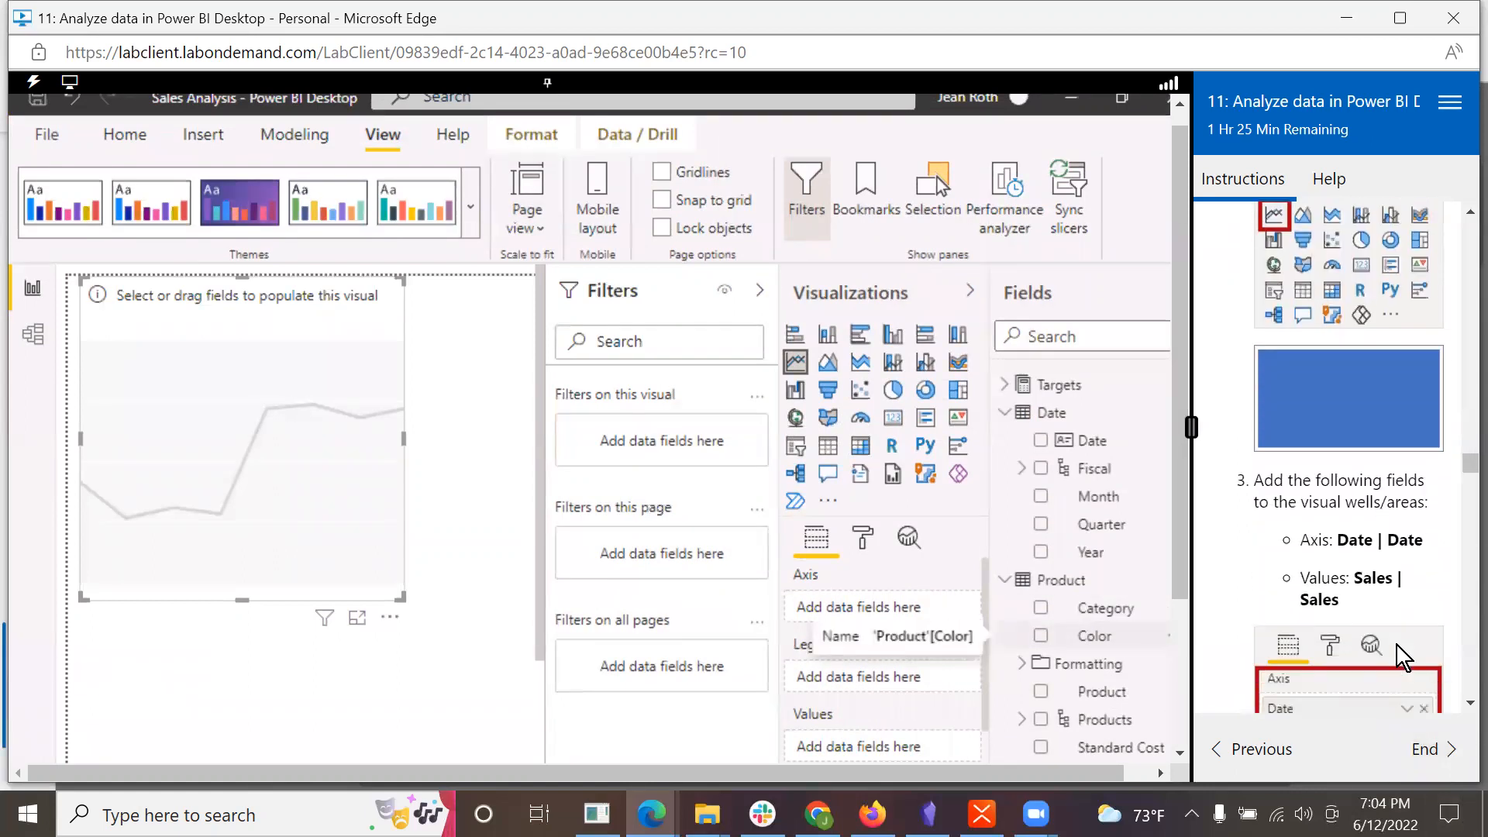
Step: Assign the Date table's Date field to the line chart's axis and the Sales table's Sales field to its values
scroll(1397, 643, "down", 1)
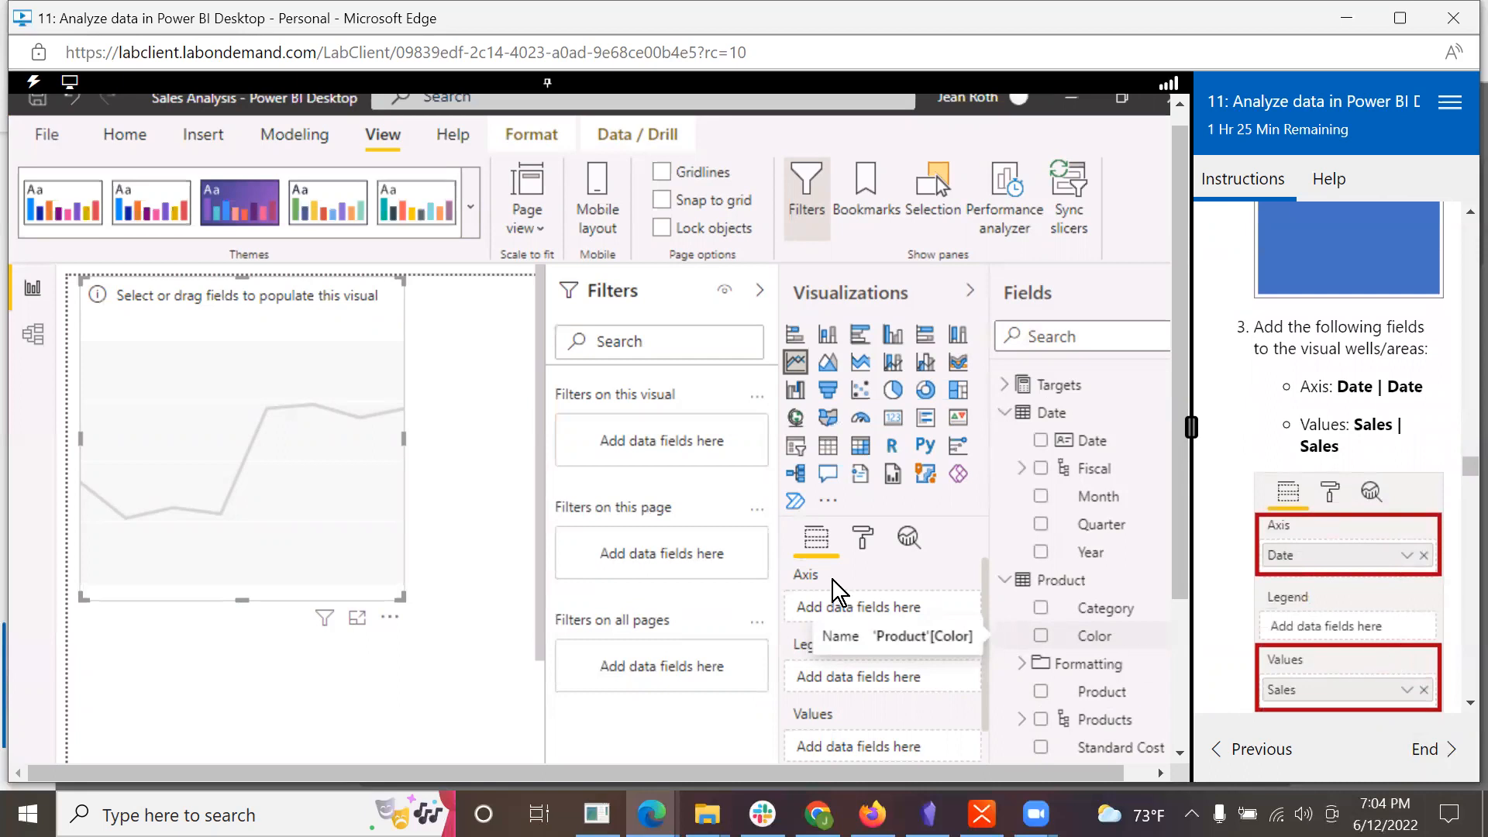
left_click_drag(1087, 442, 877, 614)
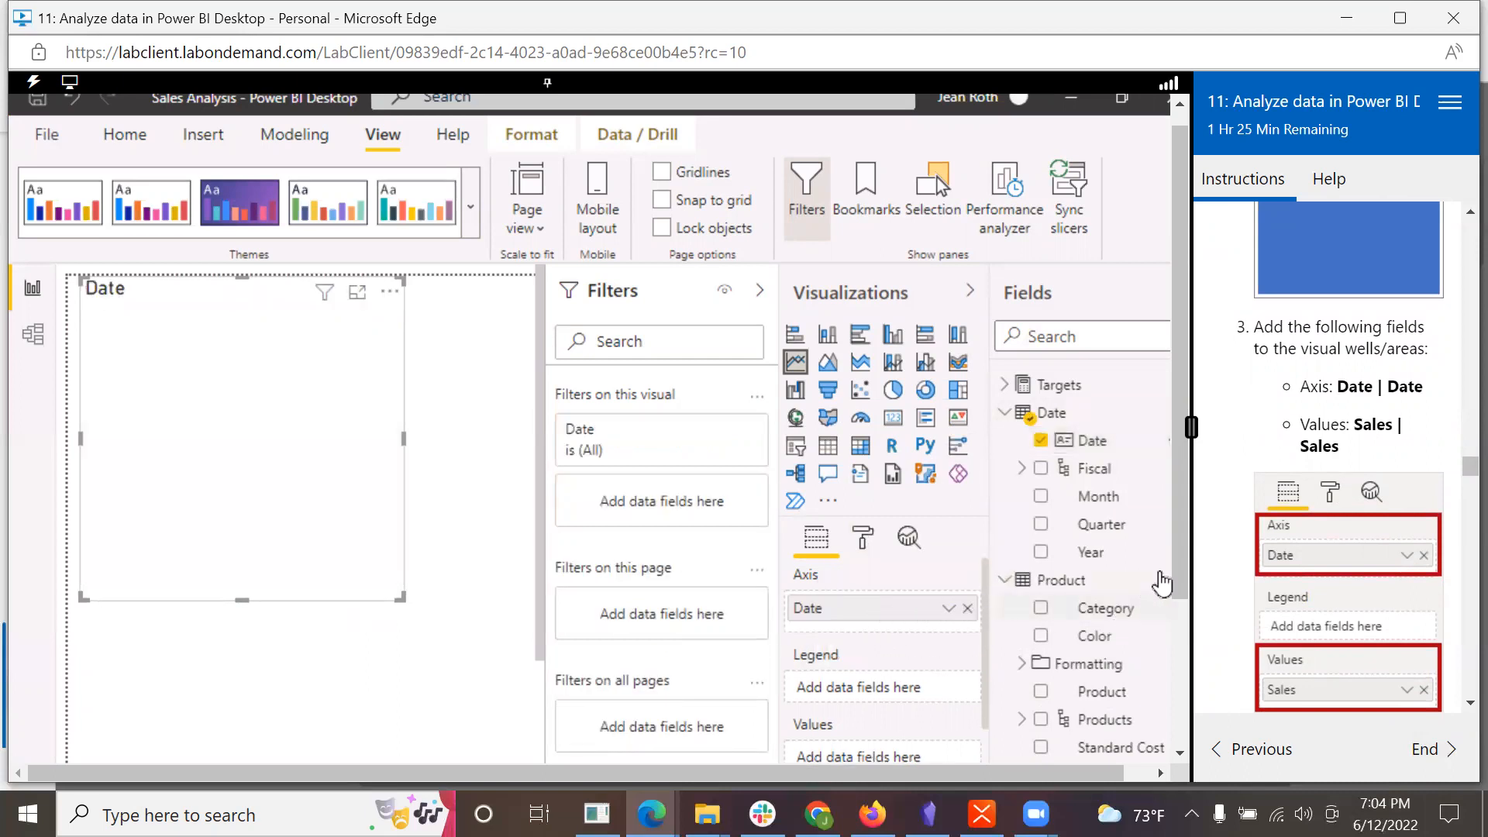
left_click_drag(1183, 574, 1191, 718)
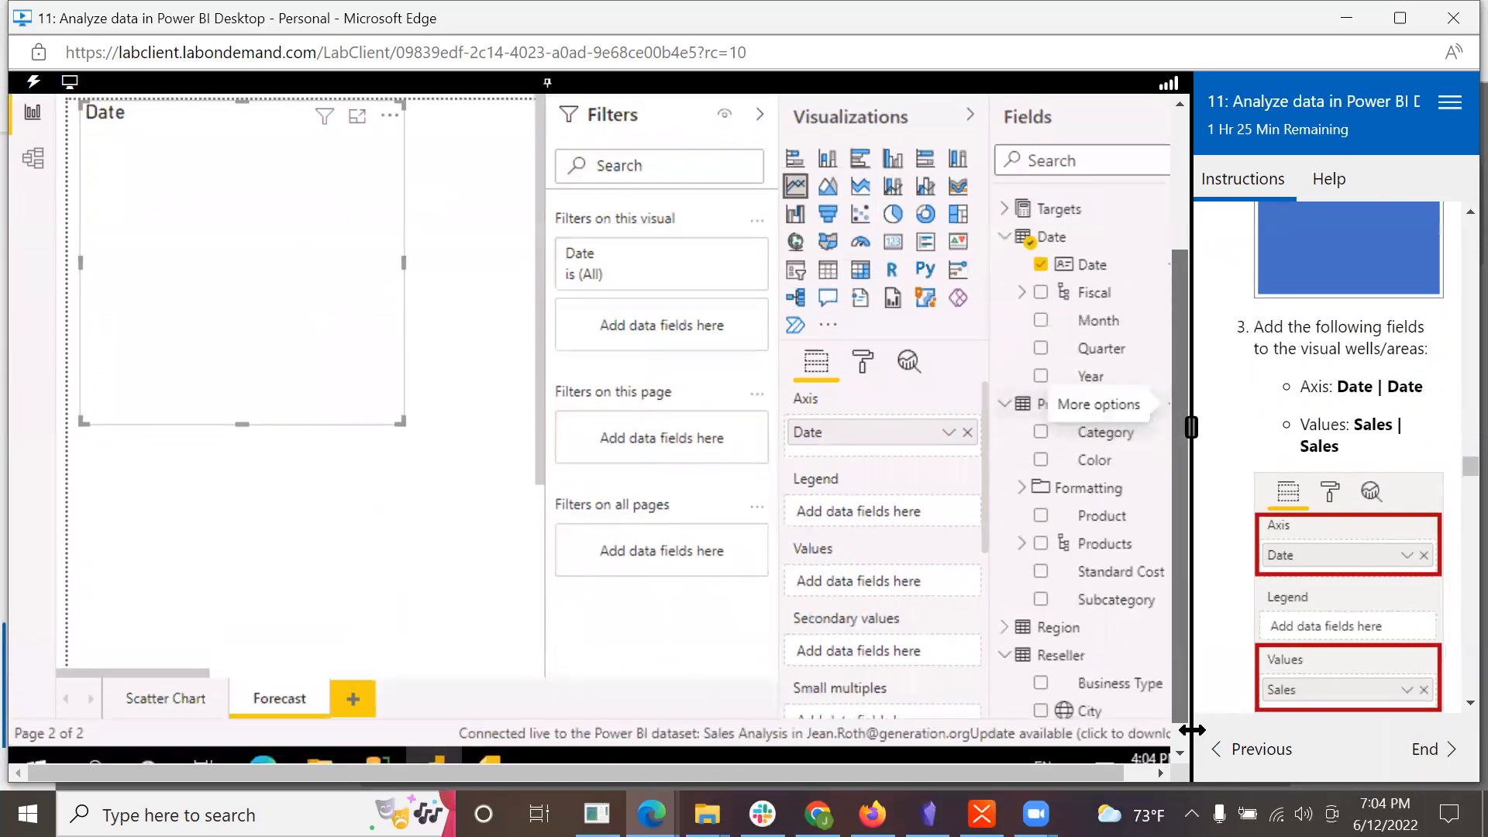
scroll(1116, 628, "down", 5)
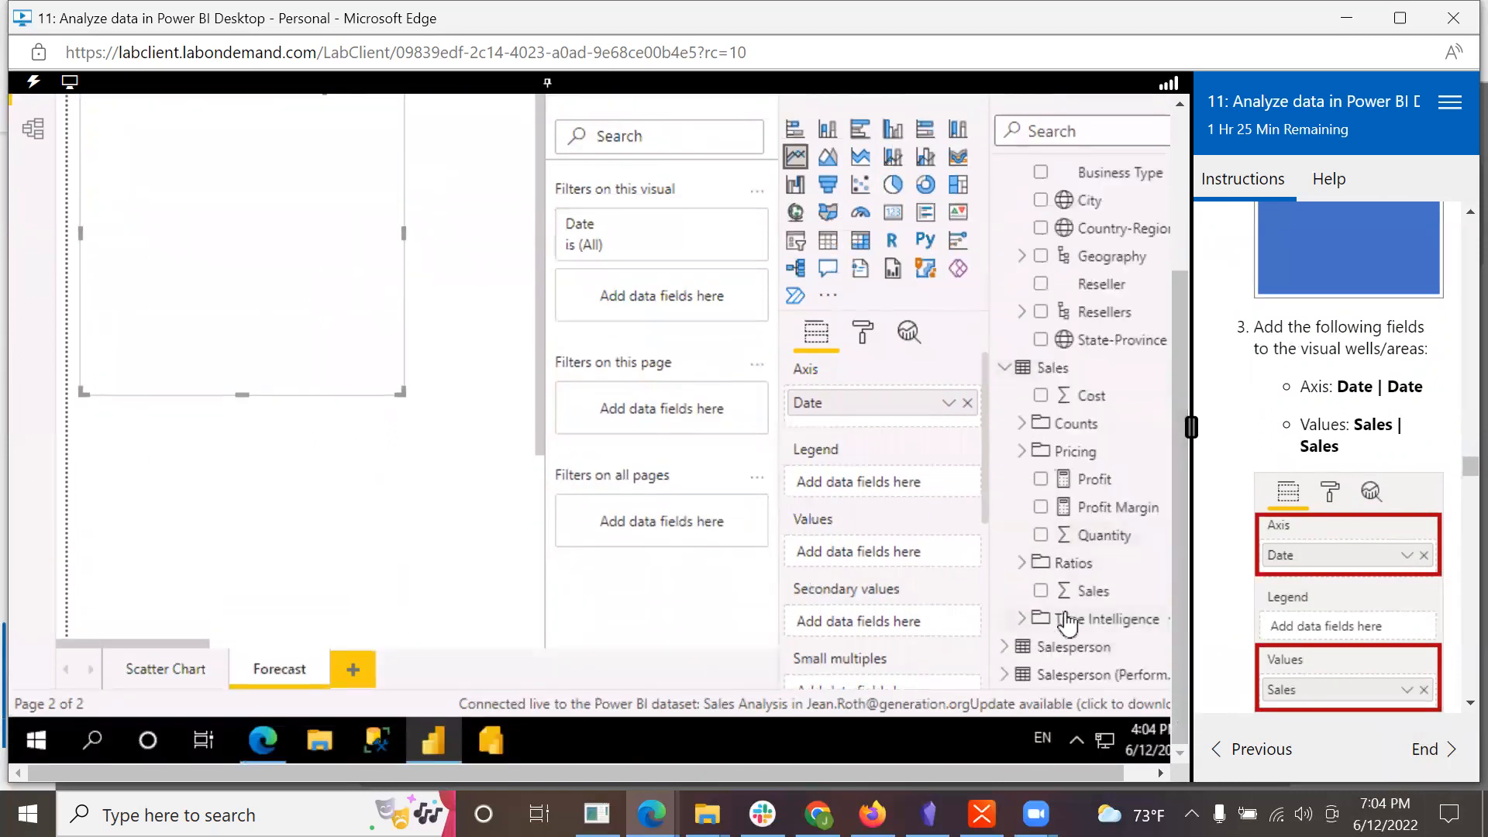
left_click_drag(1089, 590, 874, 558)
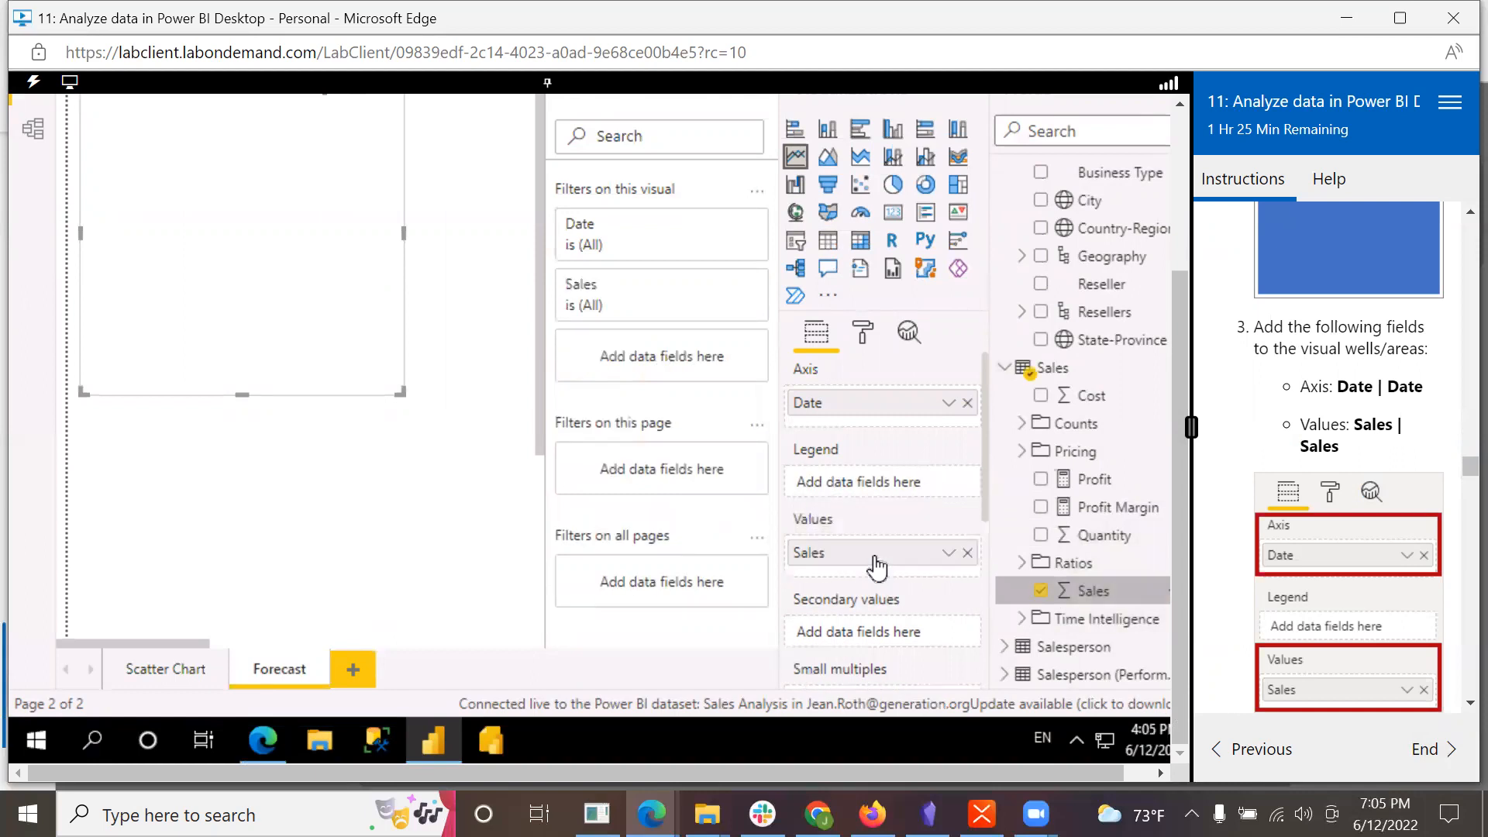
Step: Add the Date table's Year field as a filter on the Forecast page and restrict it to FY2019 and FY2020
scroll(1351, 570, "down", 2)
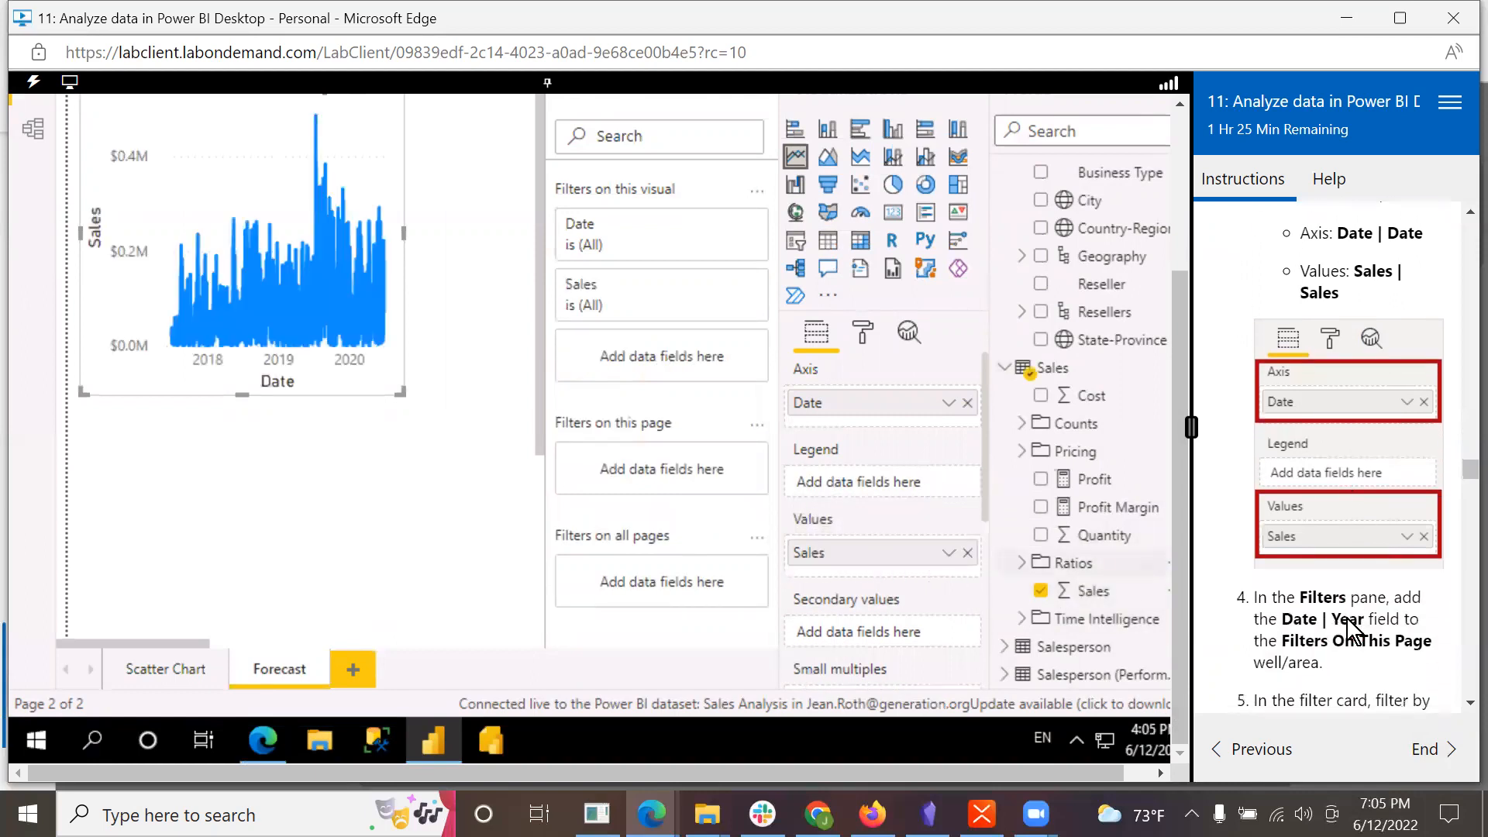
scroll(1351, 617, "down", 3)
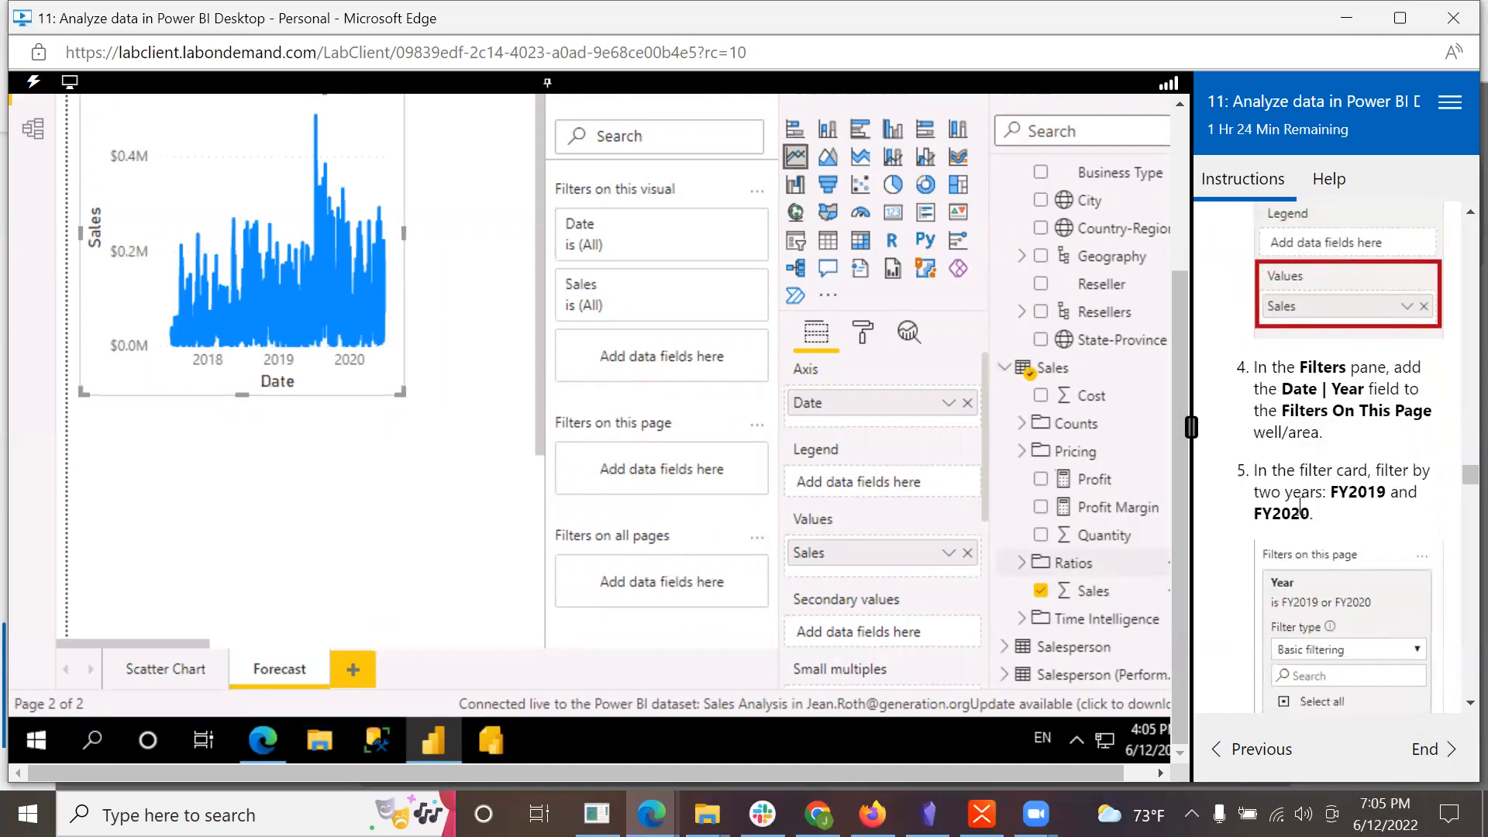
left_click_drag(1175, 324, 1174, 249)
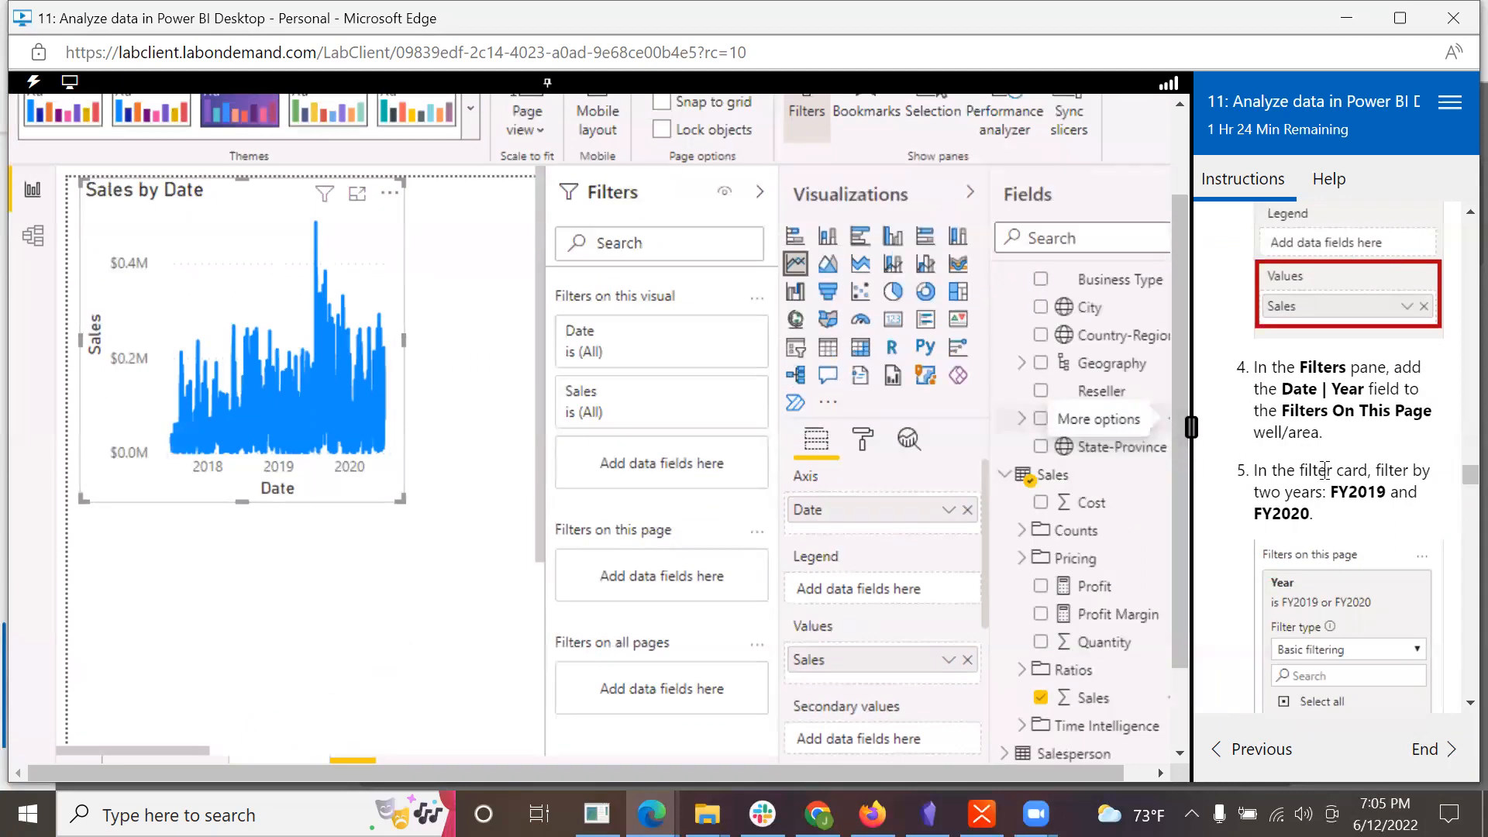
scroll(1101, 332, "up", 5)
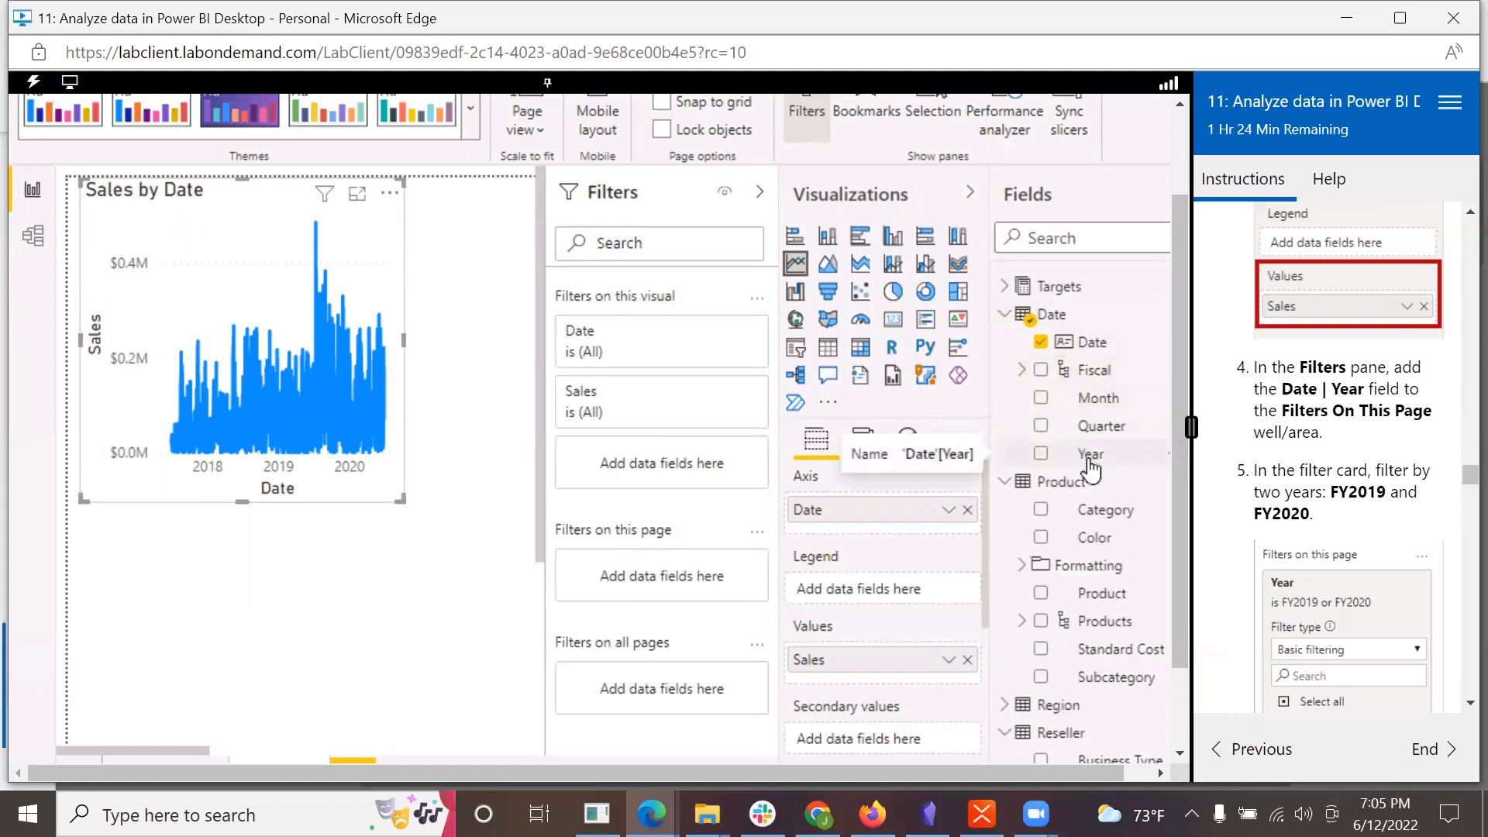
left_click_drag(1091, 469, 661, 588)
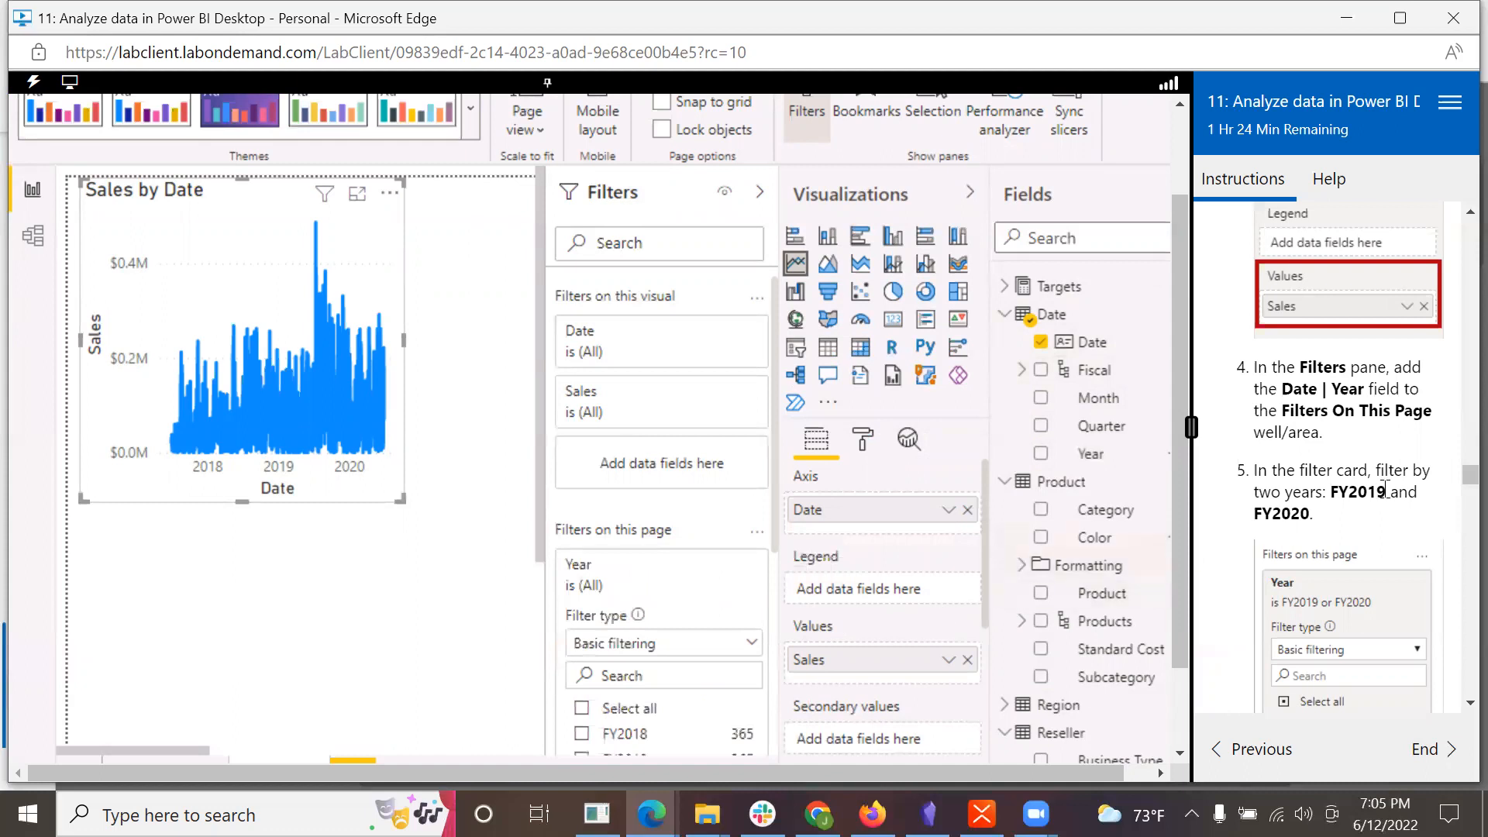
scroll(1386, 492, "down", 1)
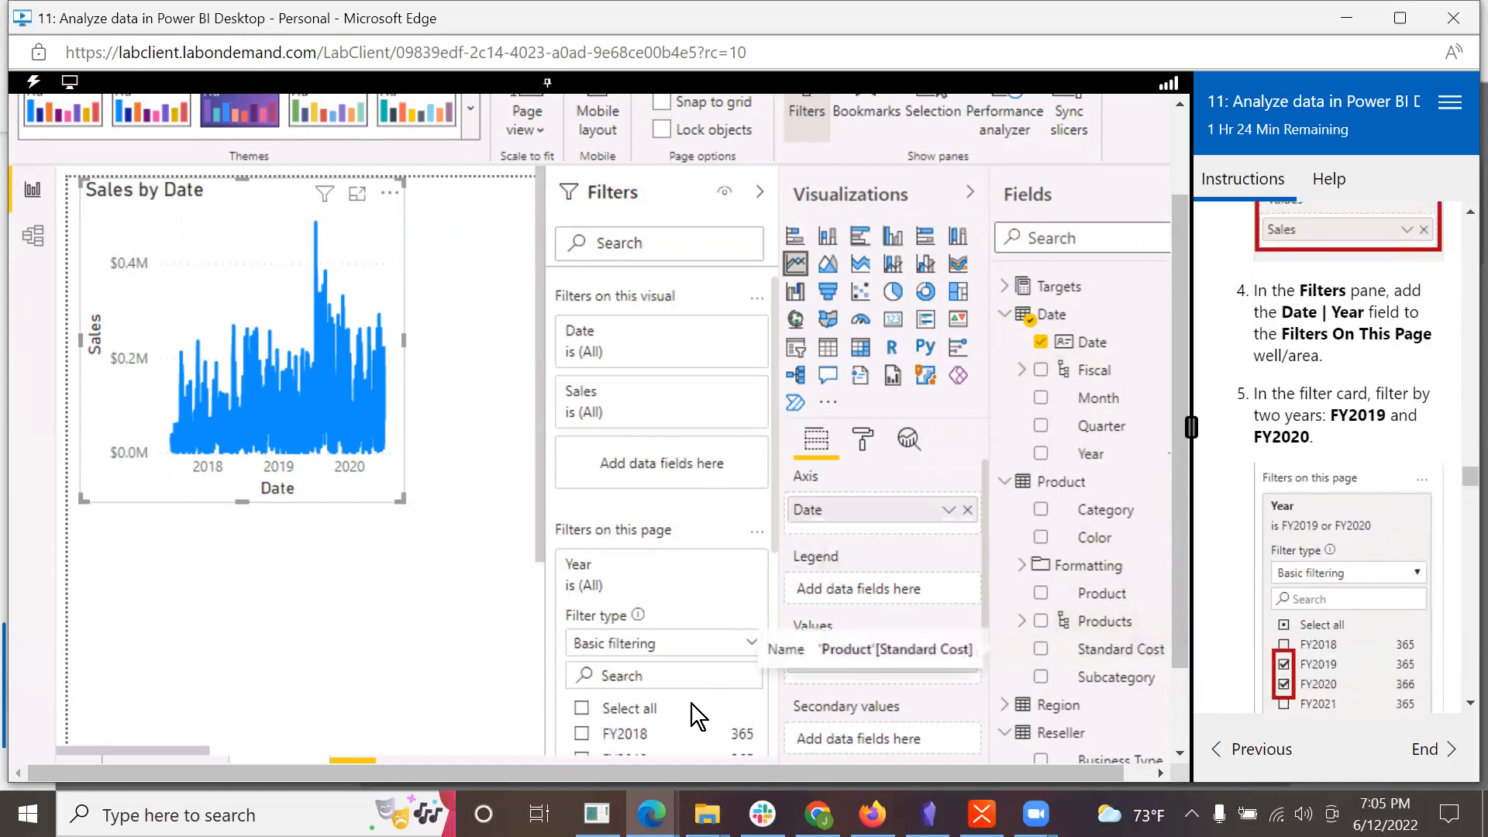
left_click_drag(775, 531, 799, 682)
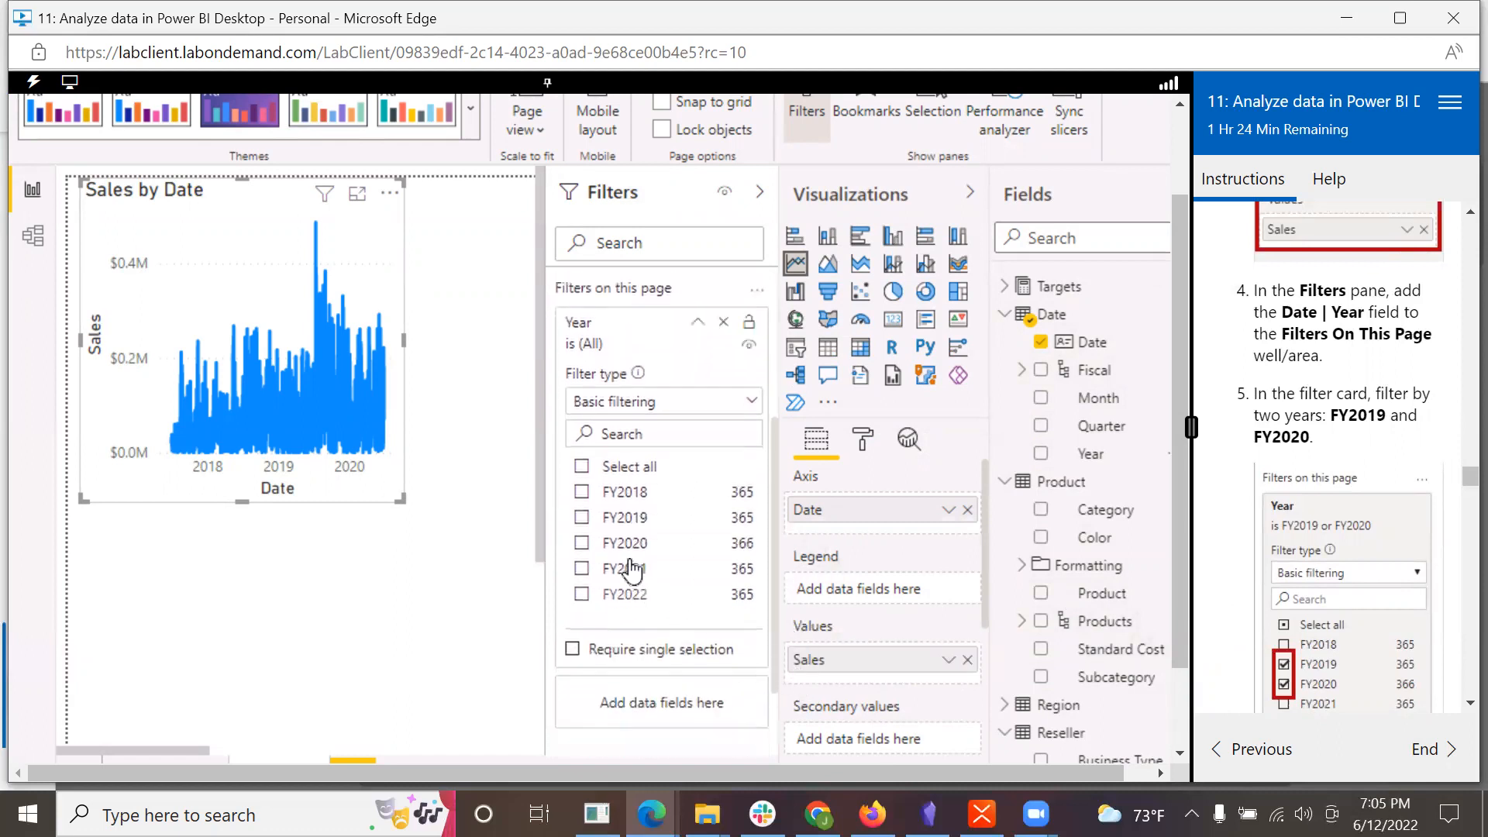
left_click(581, 517)
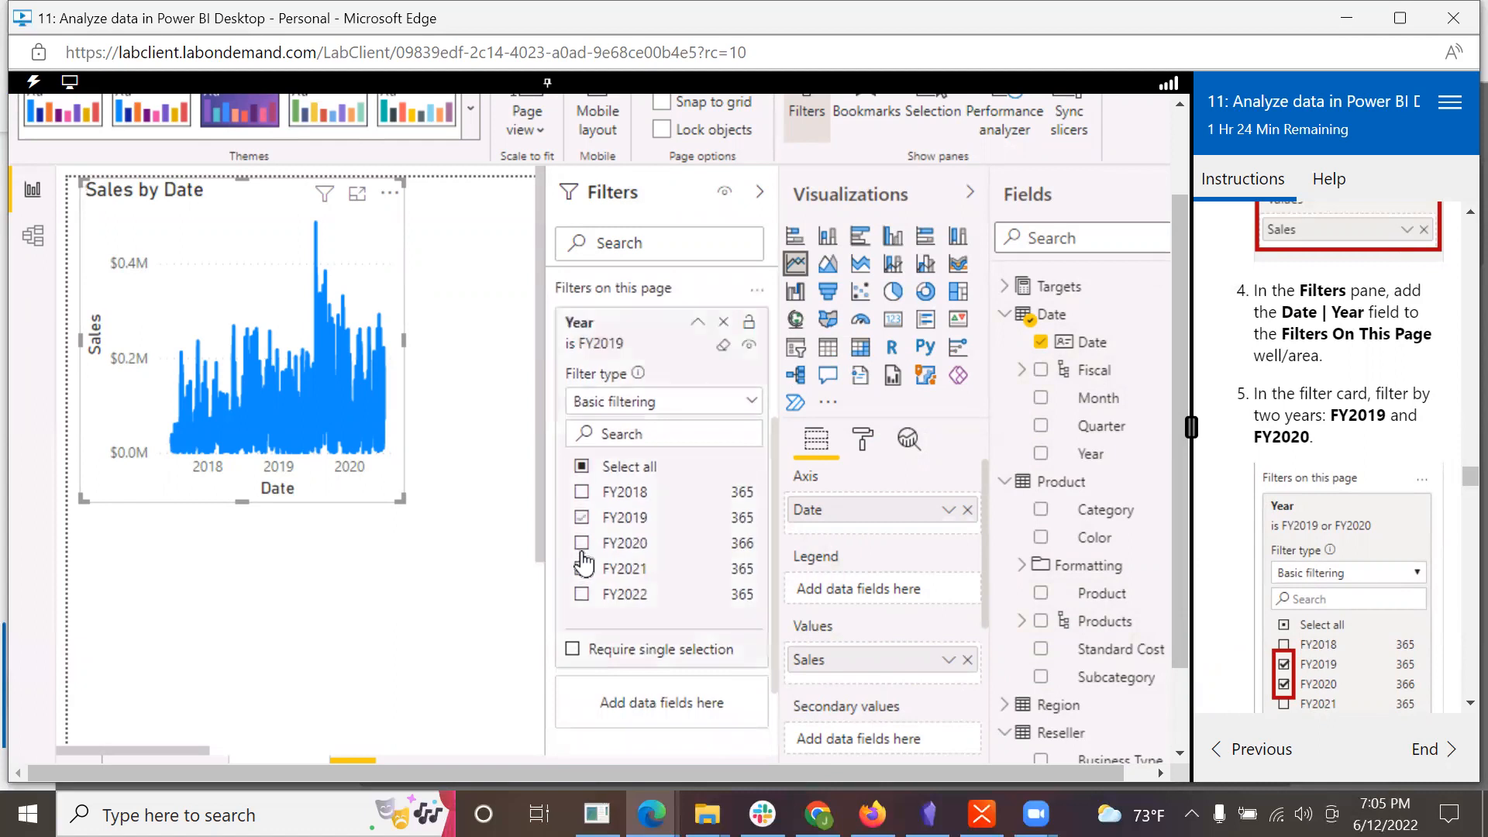
left_click(582, 545)
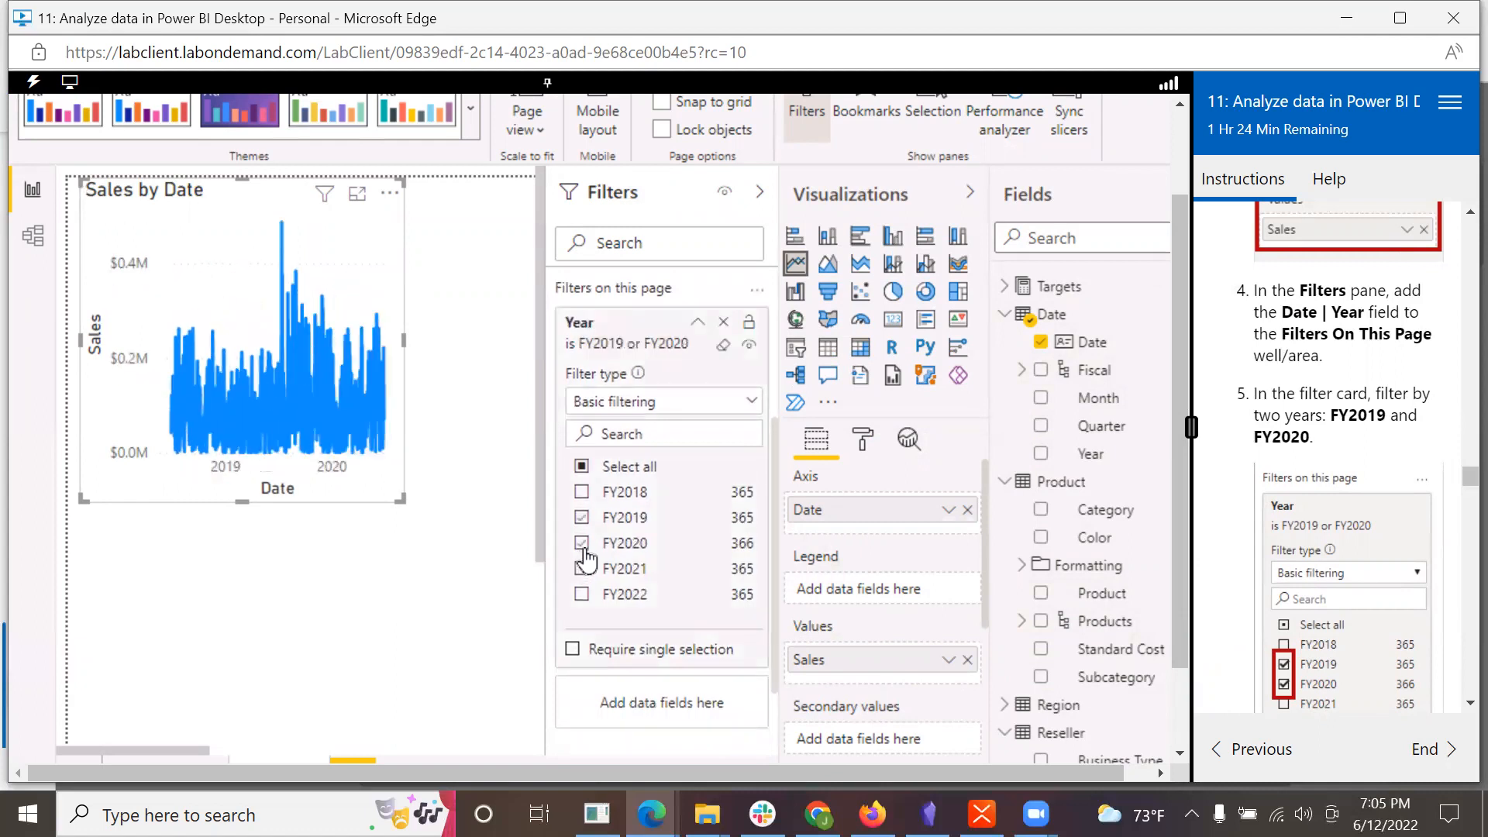
Step: Add the Product table's Category field as a filter on the Forecast page and restrict it to Bikes
scroll(1404, 577, "down", 4)
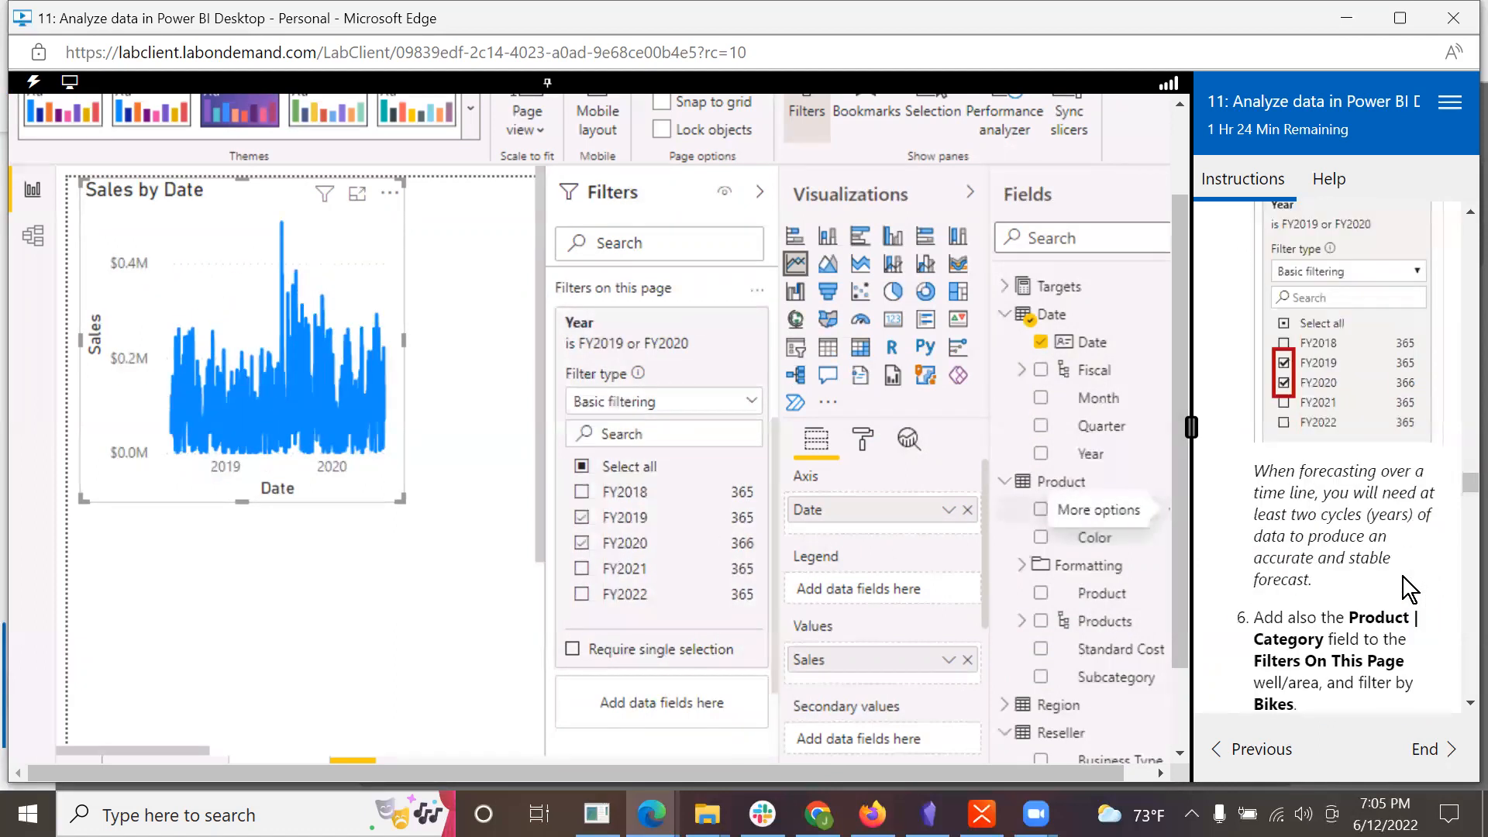
scroll(1403, 577, "down", 1)
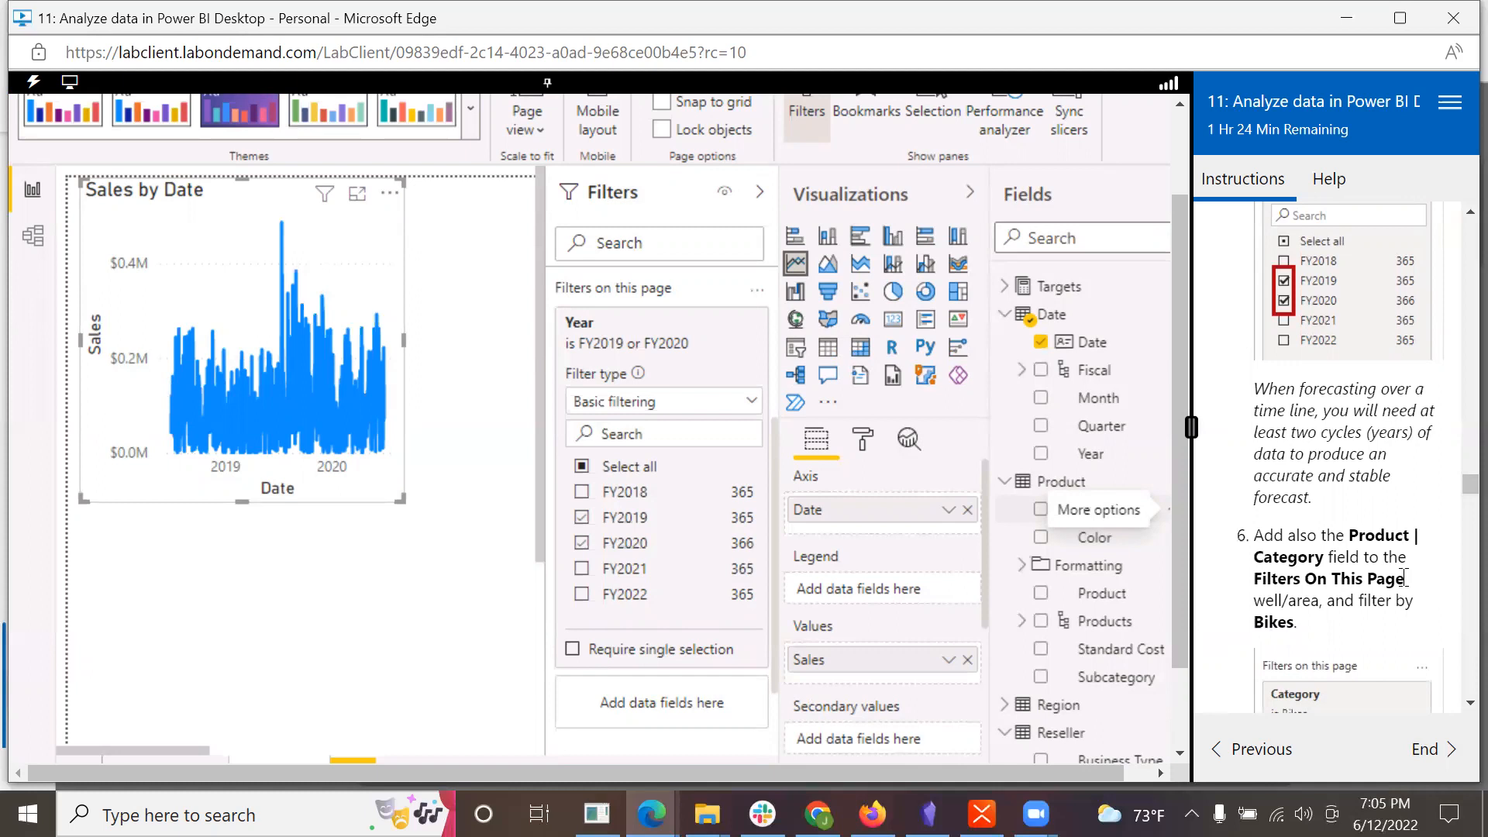
scroll(1405, 578, "down", 3)
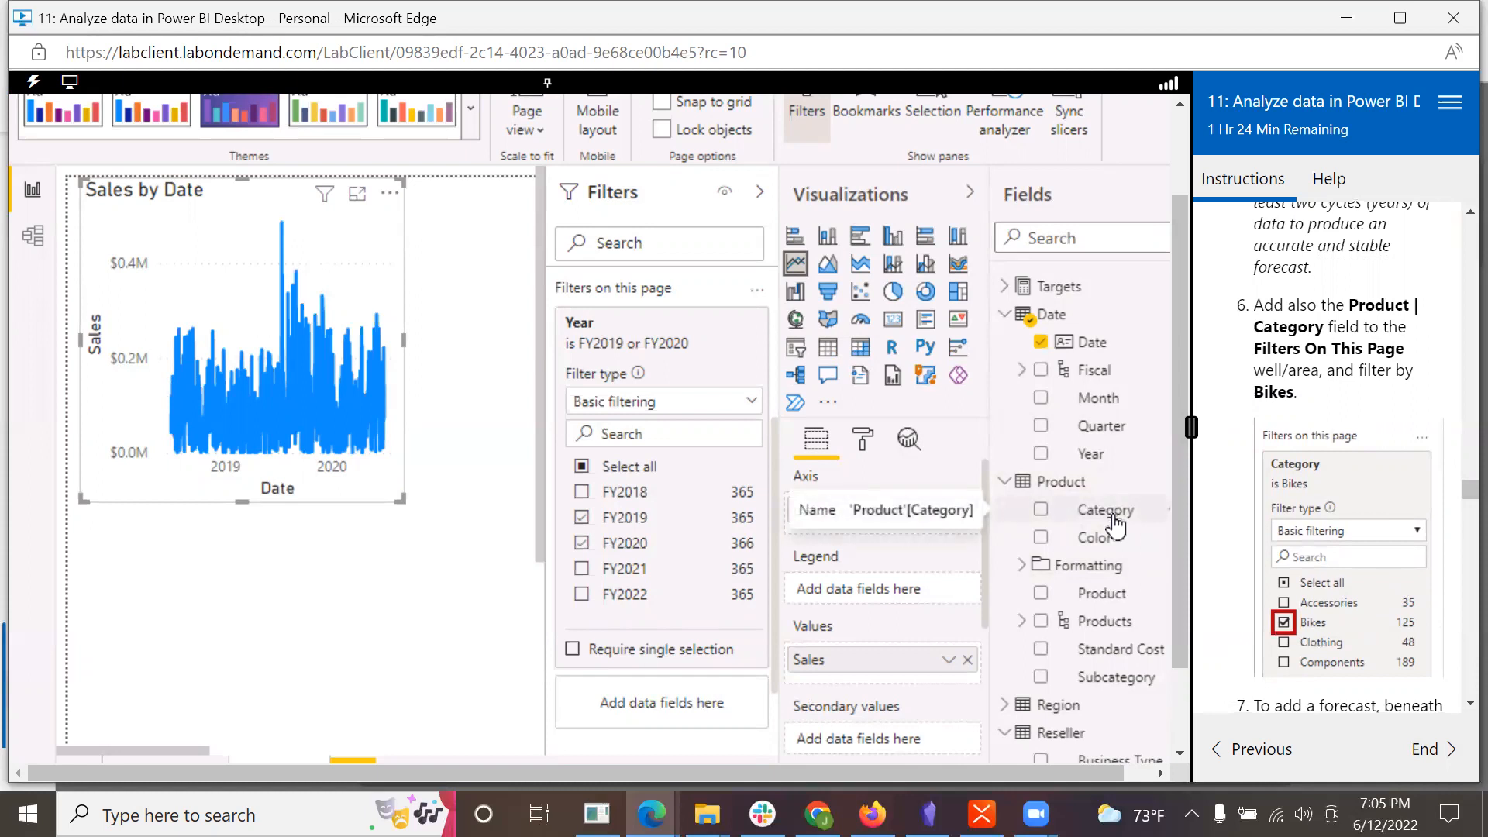
left_click_drag(1116, 527, 690, 713)
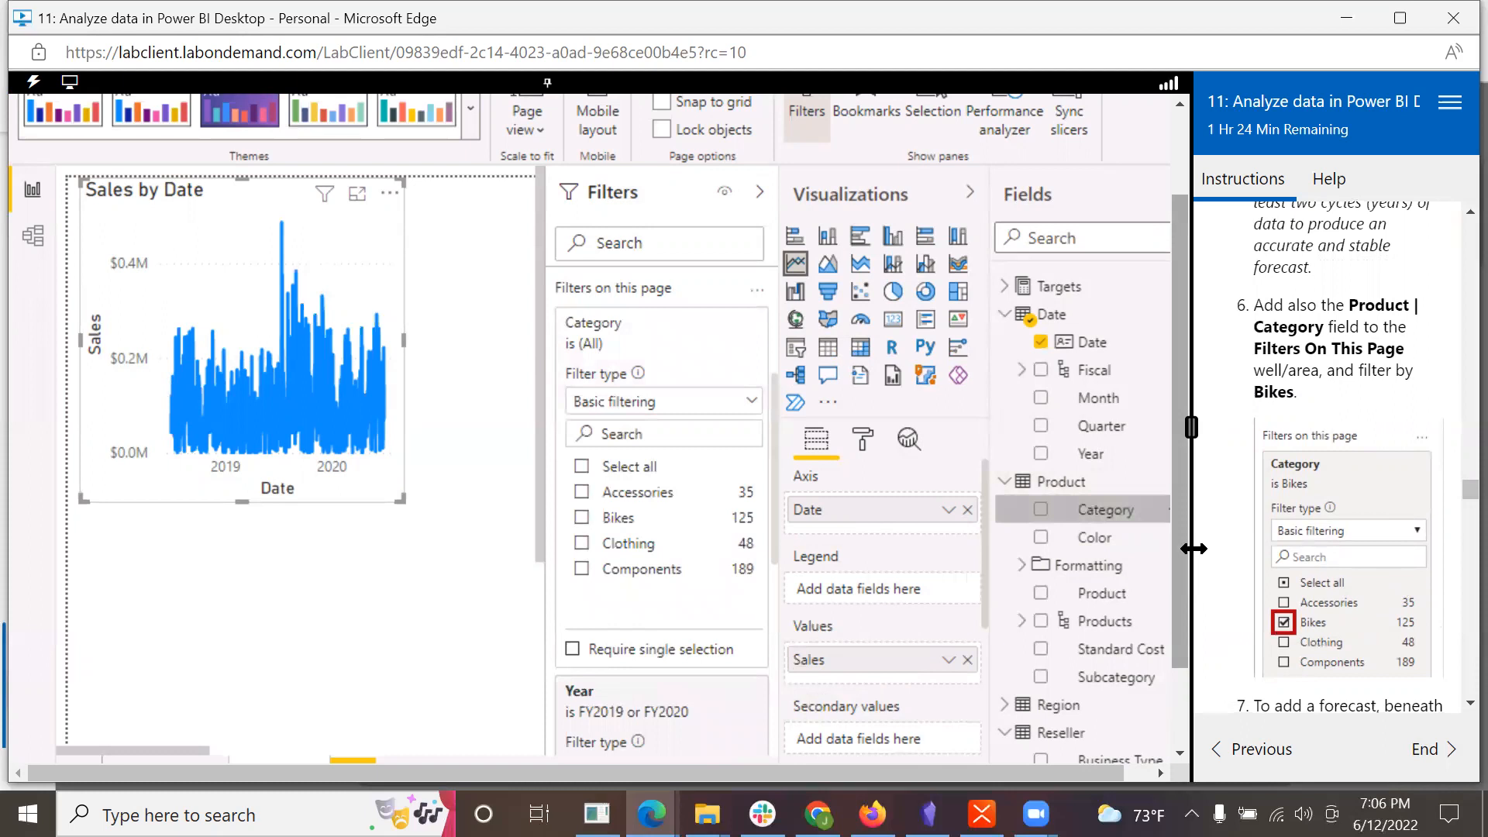
left_click_drag(1175, 508, 1183, 592)
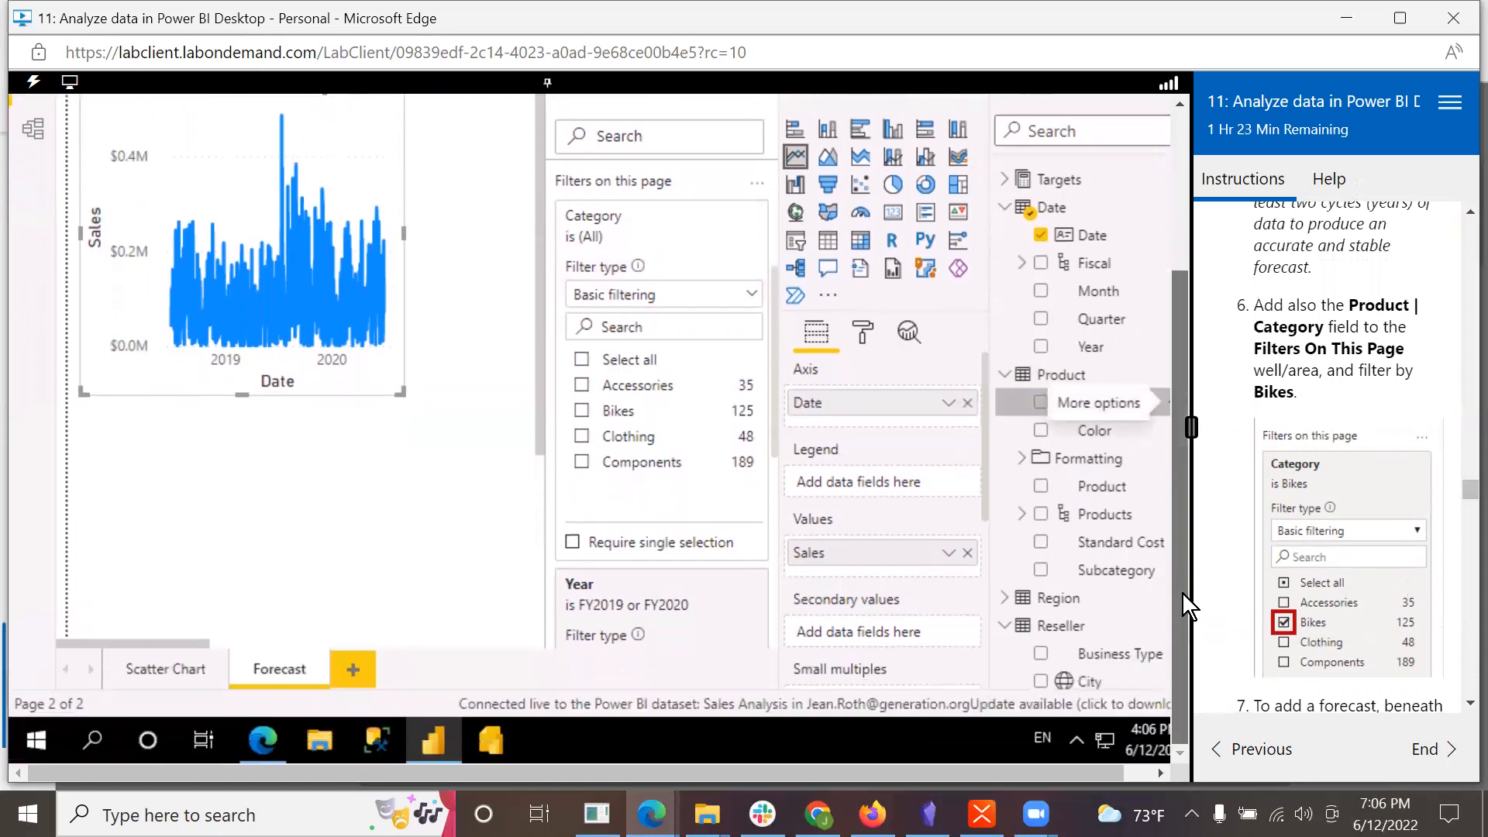
scroll(597, 593, "down", 5)
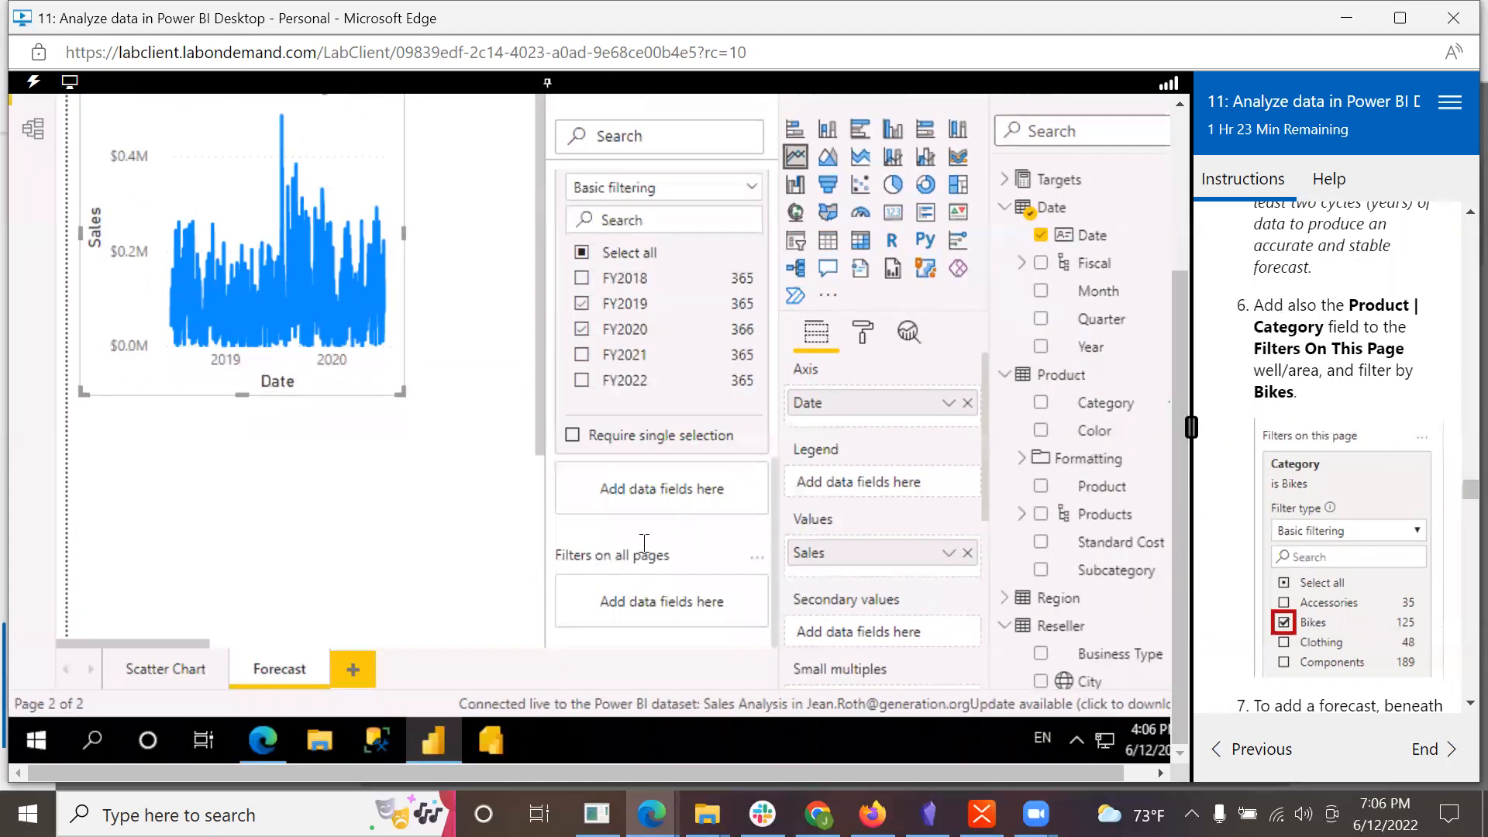
scroll(645, 541, "up", 4)
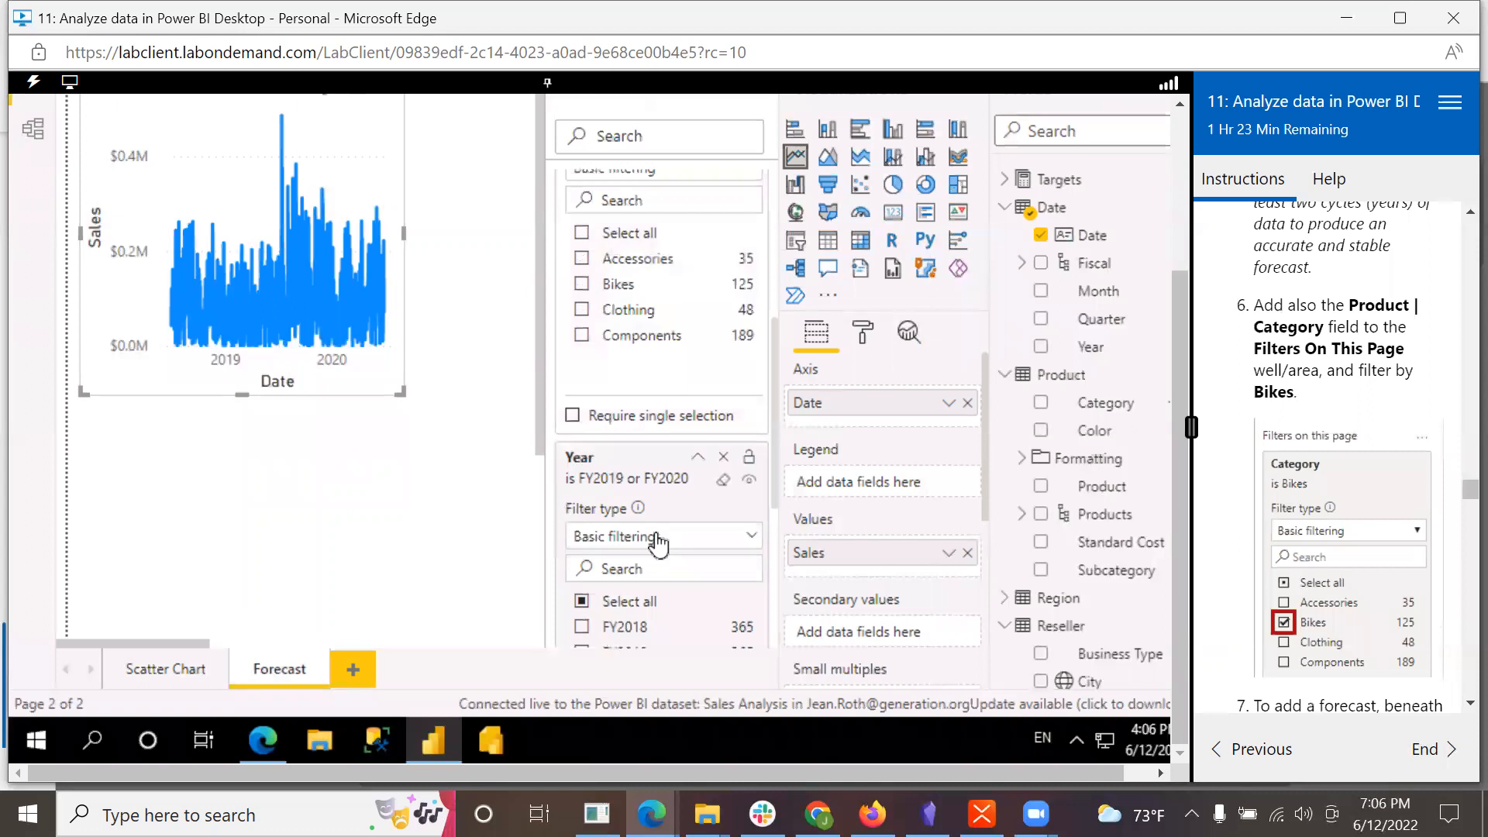
left_click(584, 288)
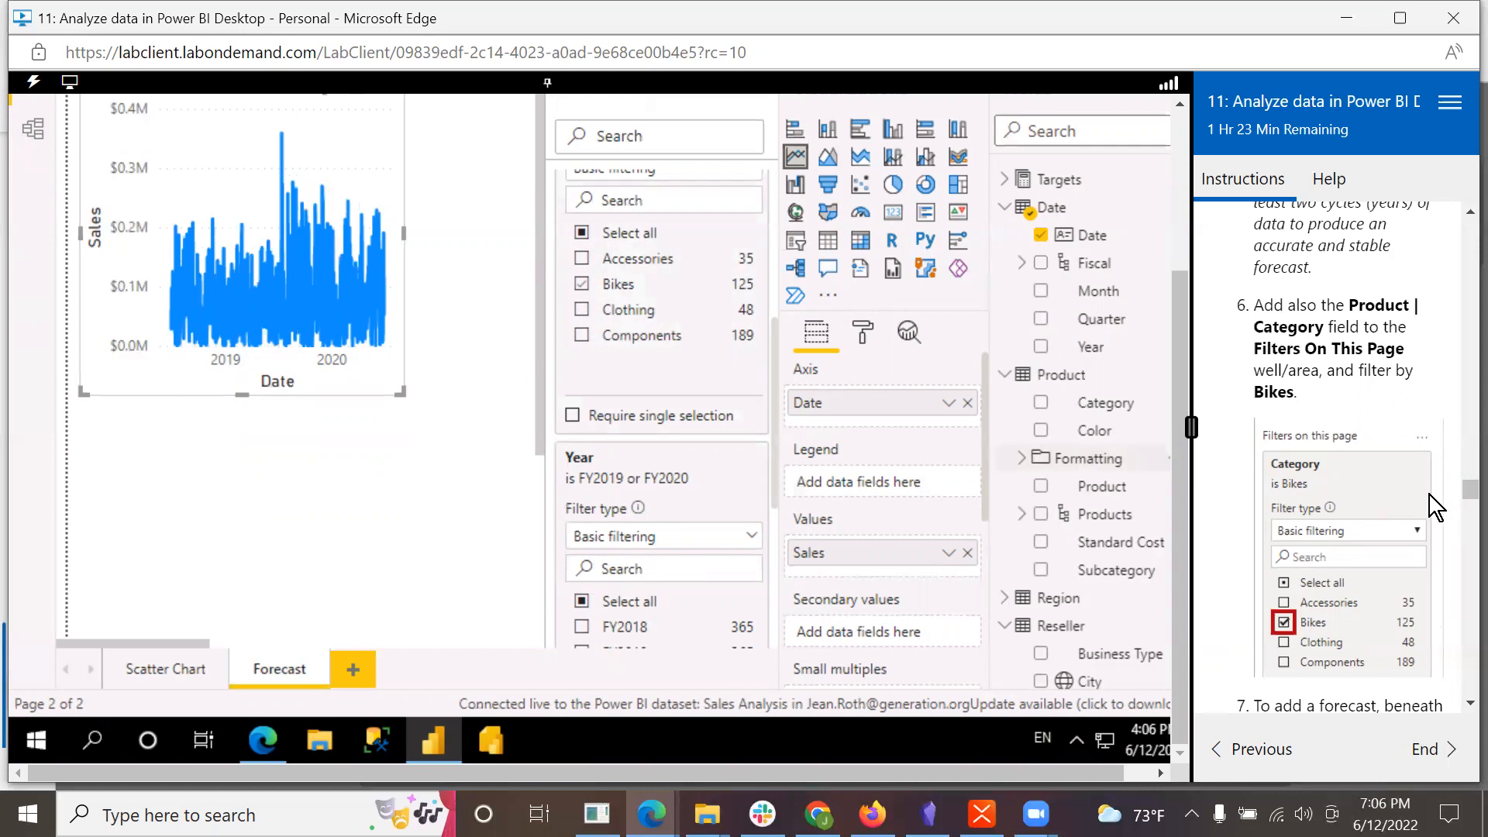
Step: Read the lab's instruction on adding a forecast and show the Analytics options for the line chart
scroll(1409, 555, "down", 3)
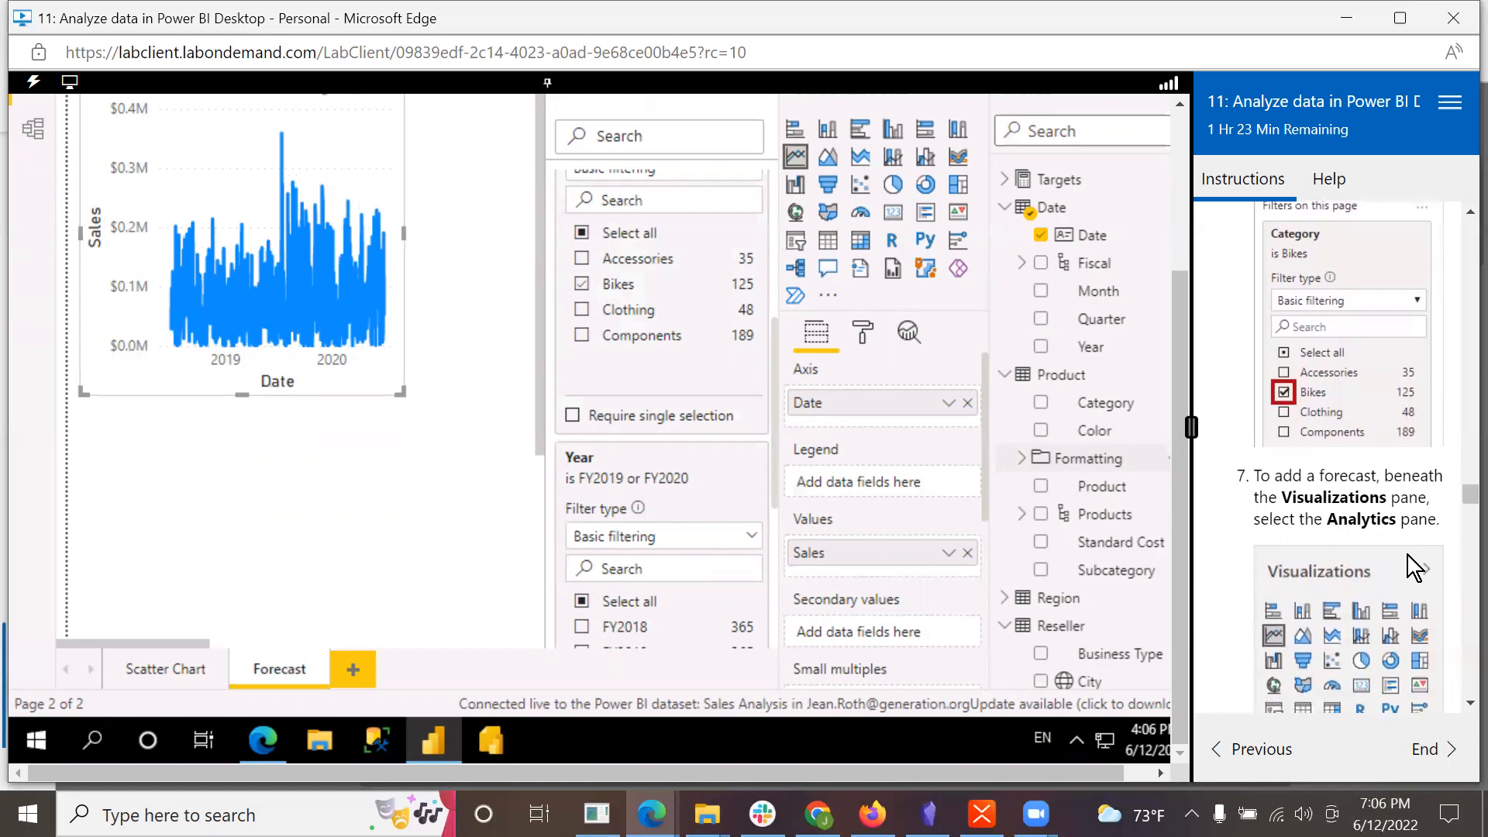
scroll(1407, 552, "down", 2)
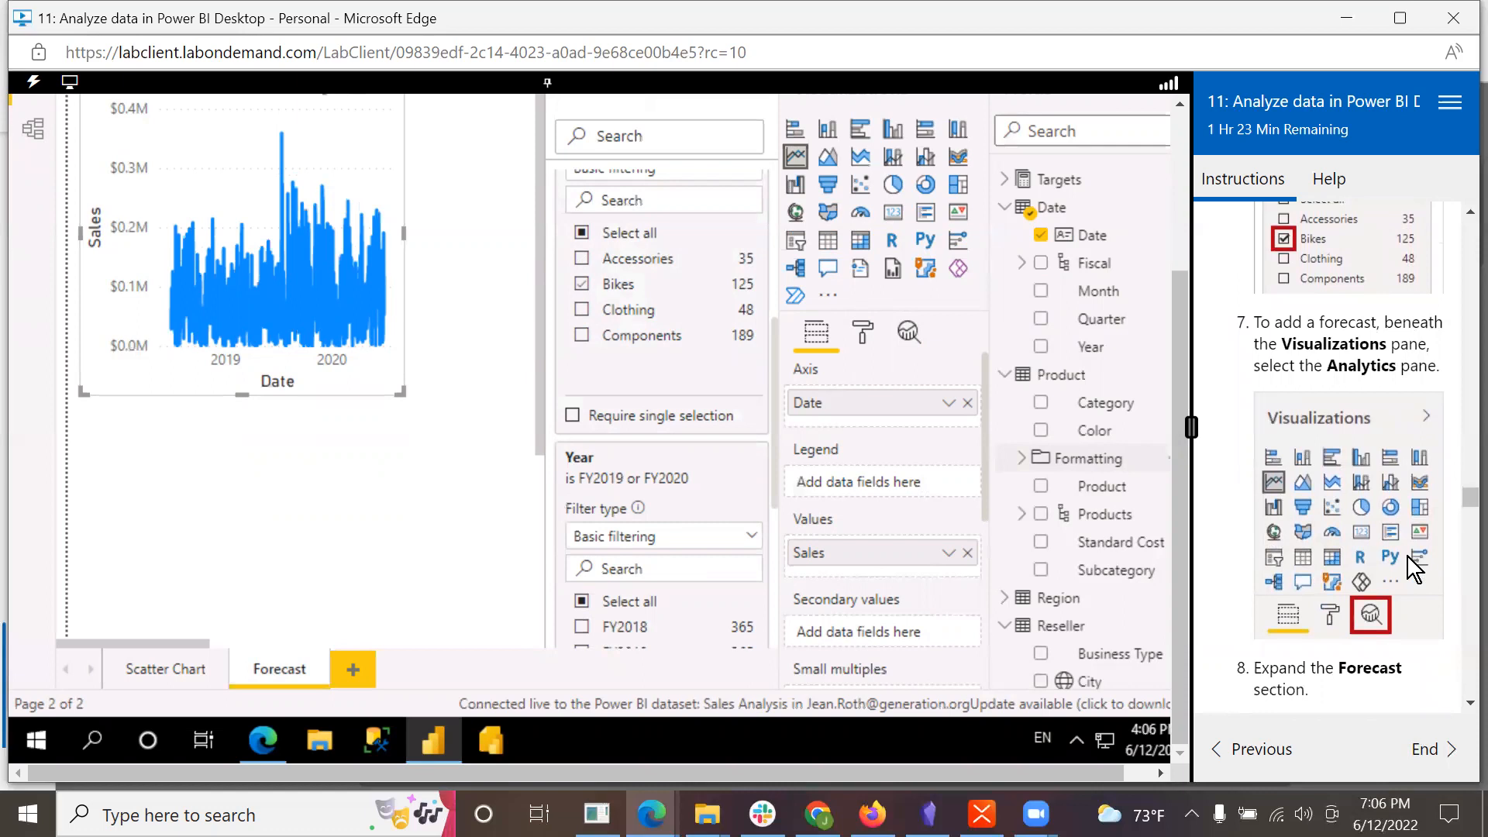
left_click_drag(1184, 343, 1184, 438)
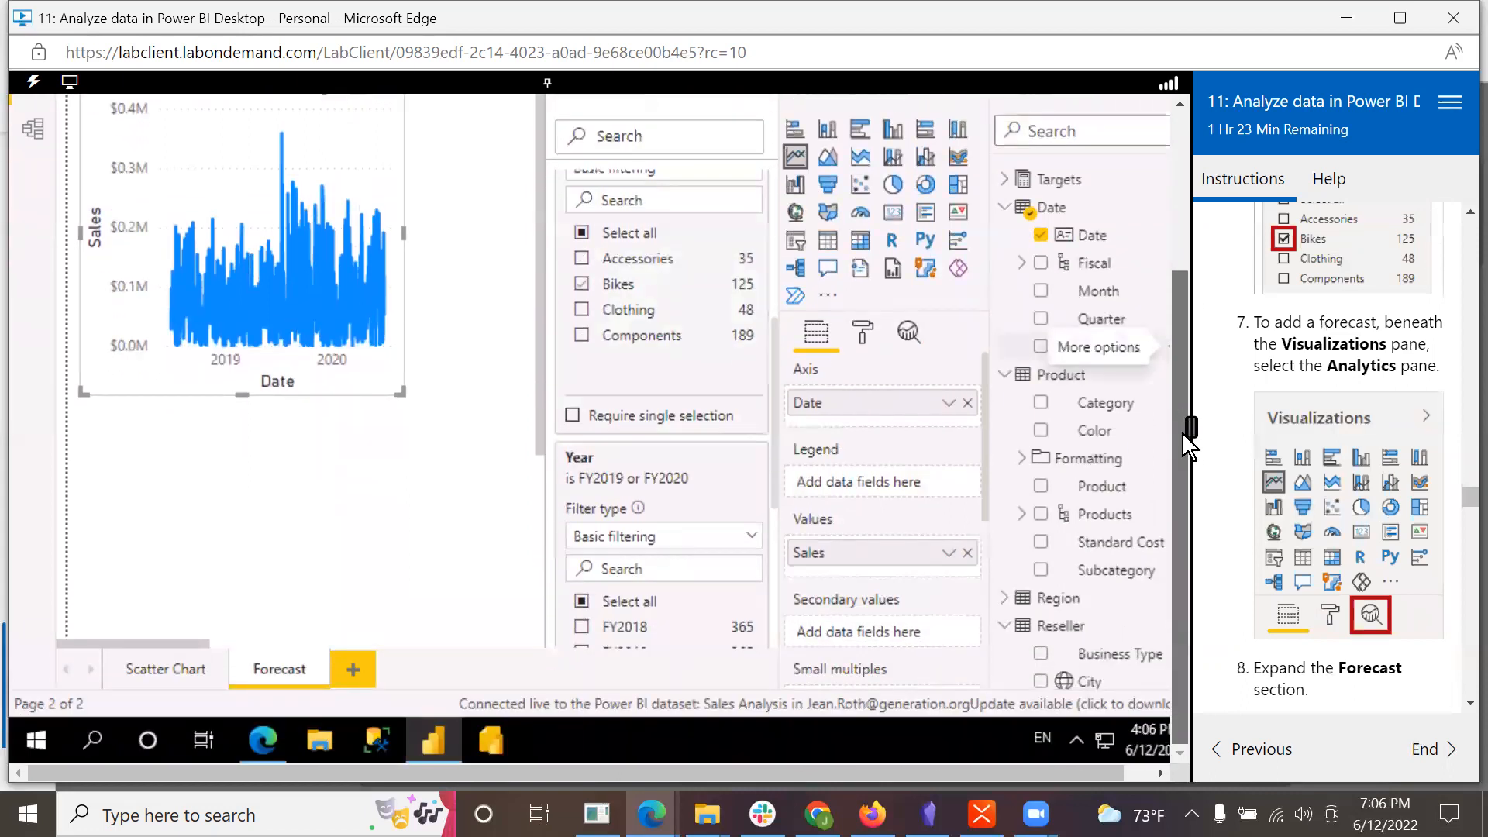
scroll(987, 496, "down", 3)
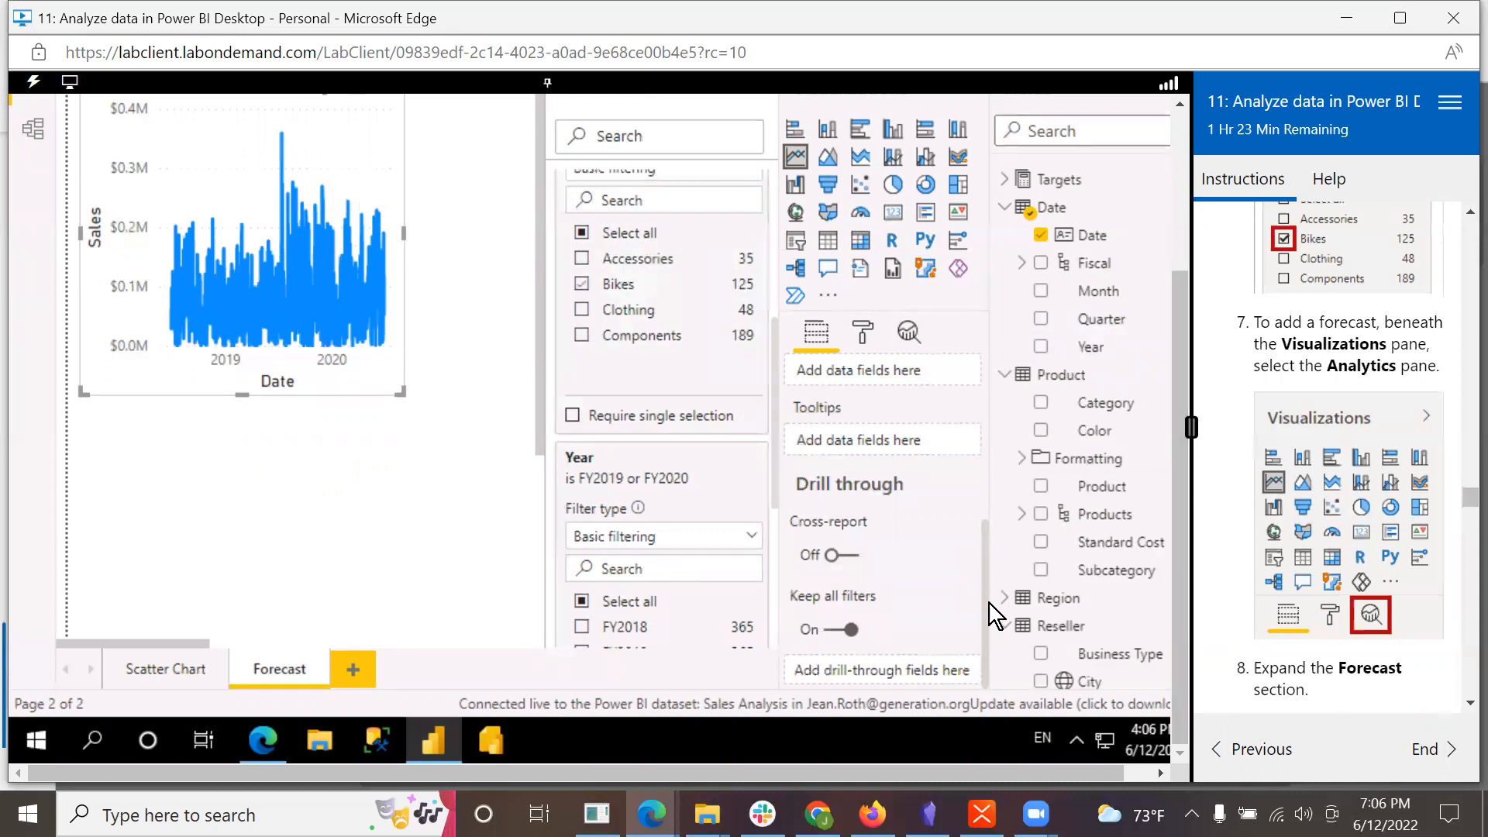
left_click_drag(985, 593, 1010, 618)
left_click(910, 333)
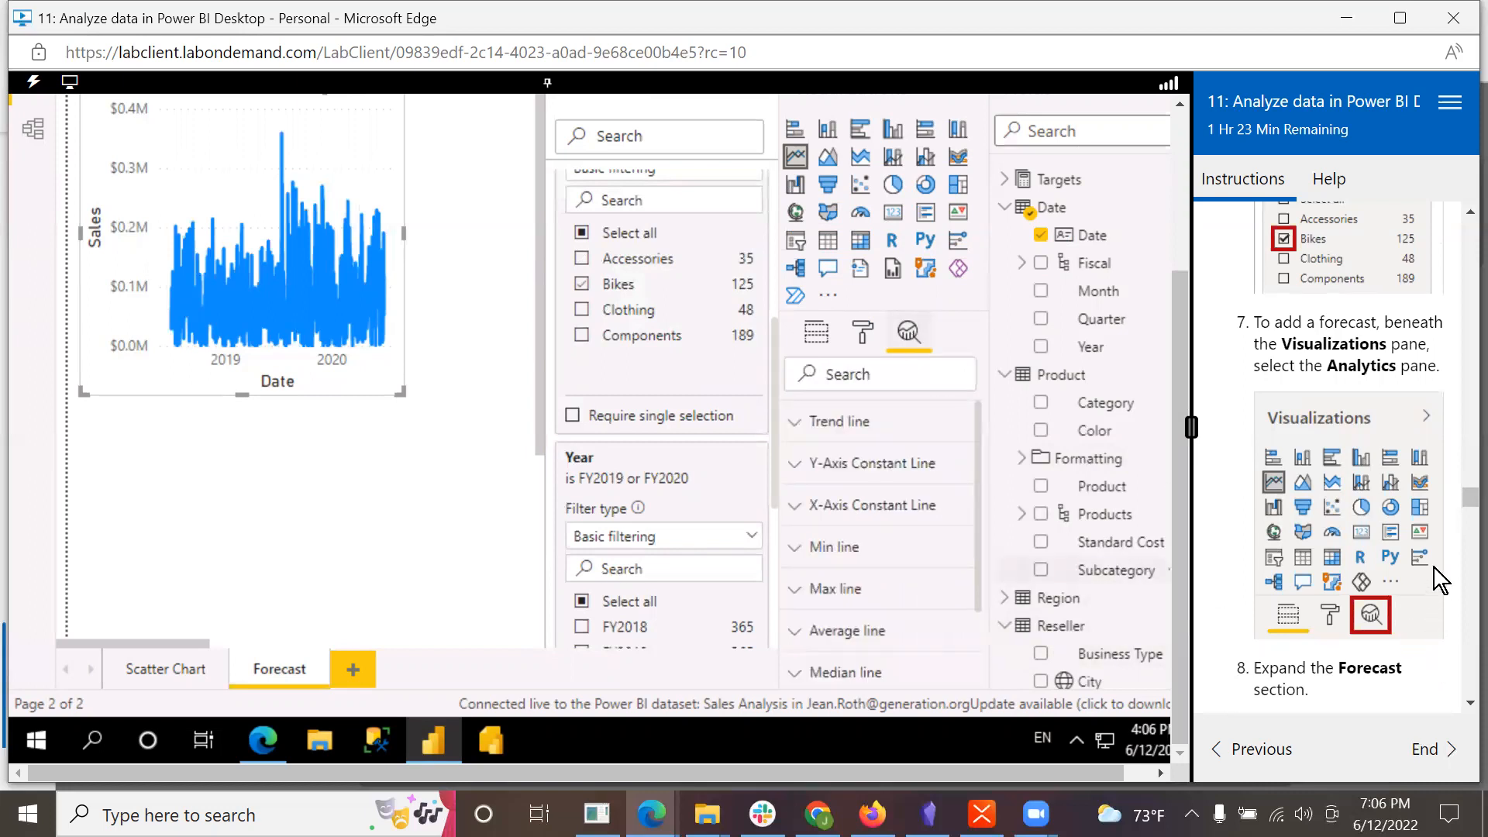
Step: Expand the Forecast section of the line chart's analytics options and bring its settings into view
scroll(1463, 710, "down", 3)
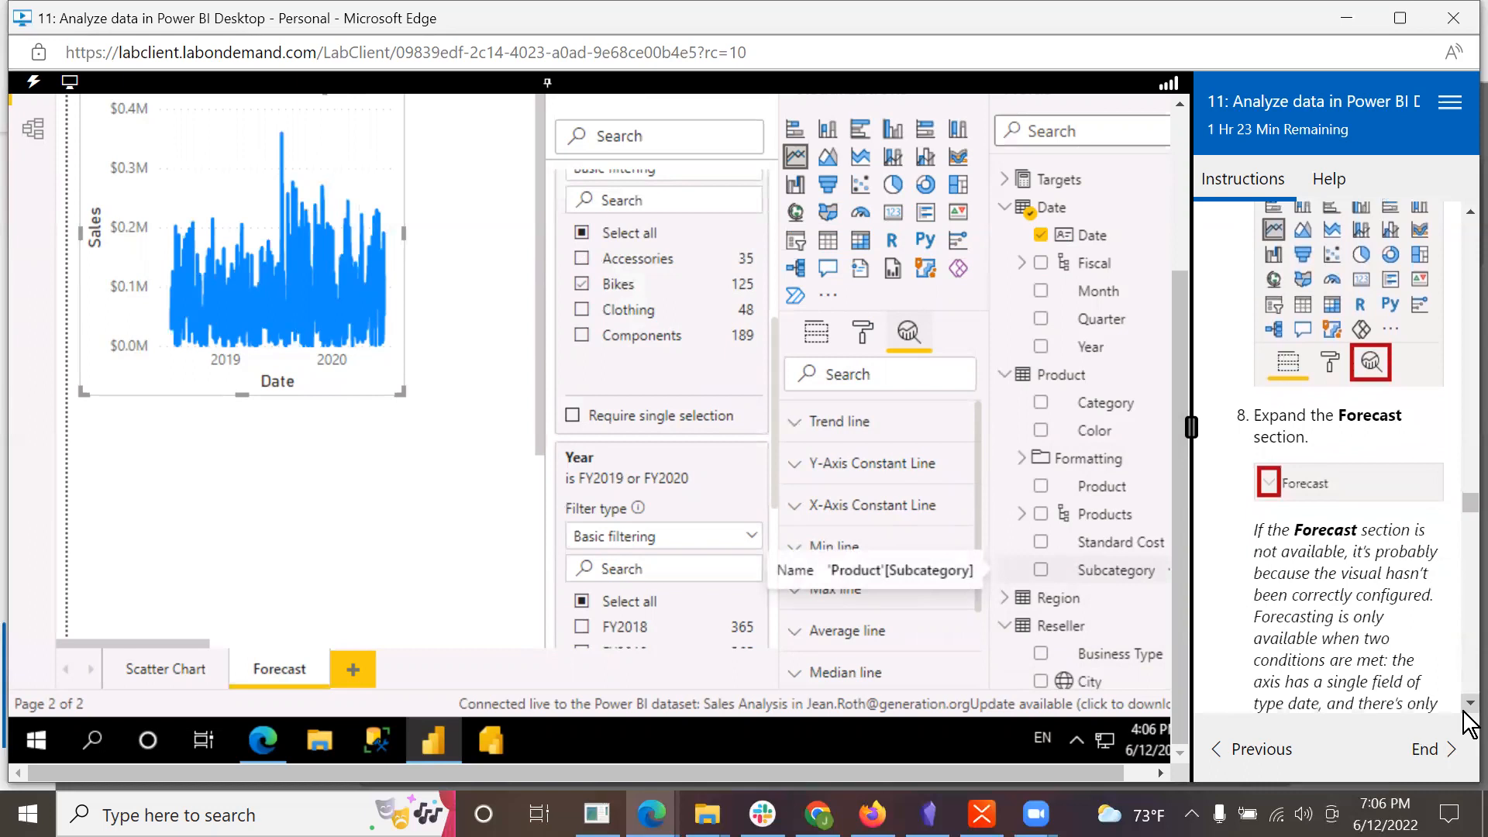
scroll(1465, 713, "down", 2)
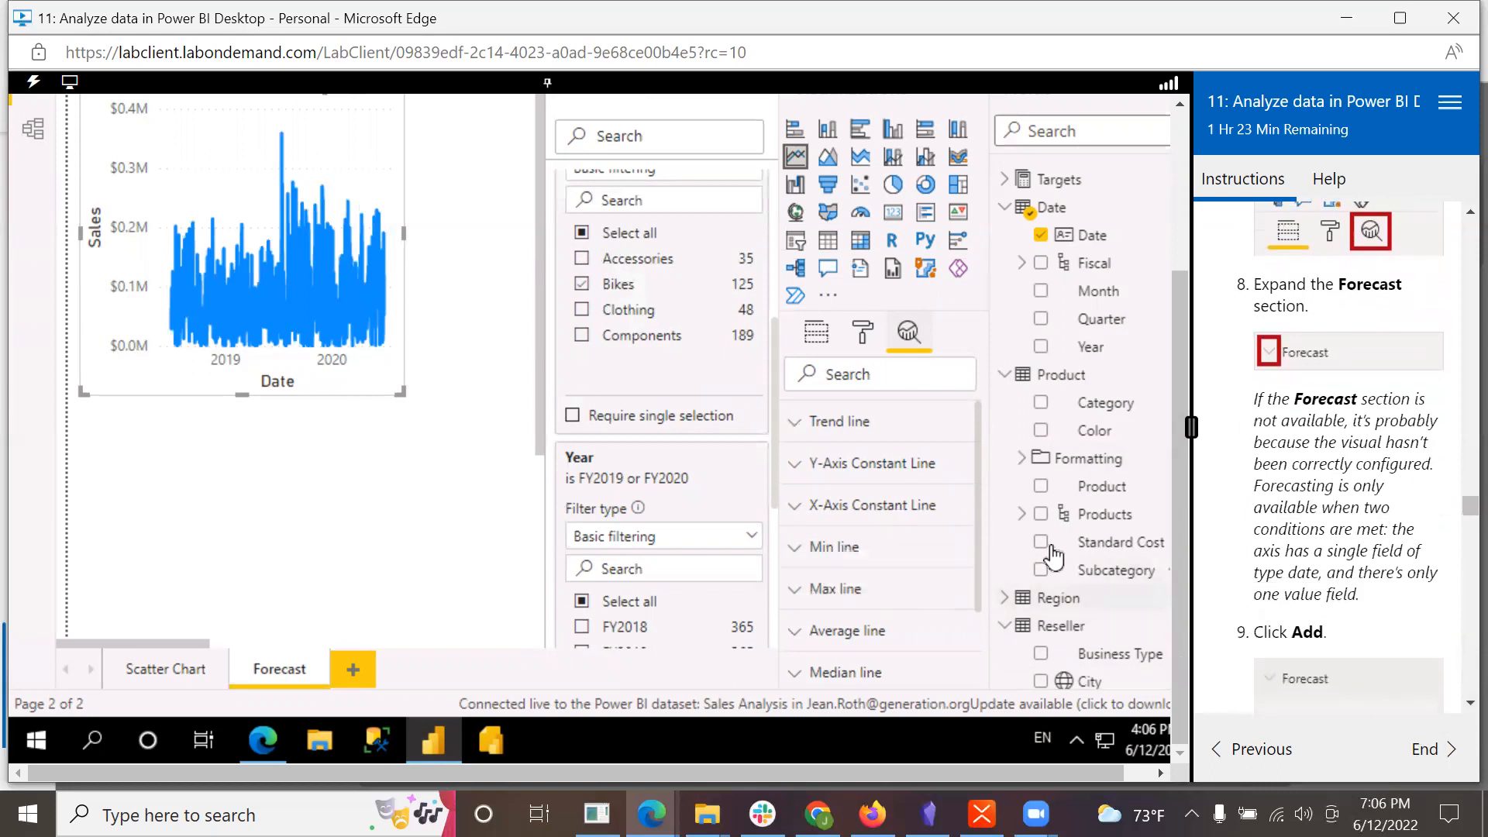
scroll(983, 620, "down", 3)
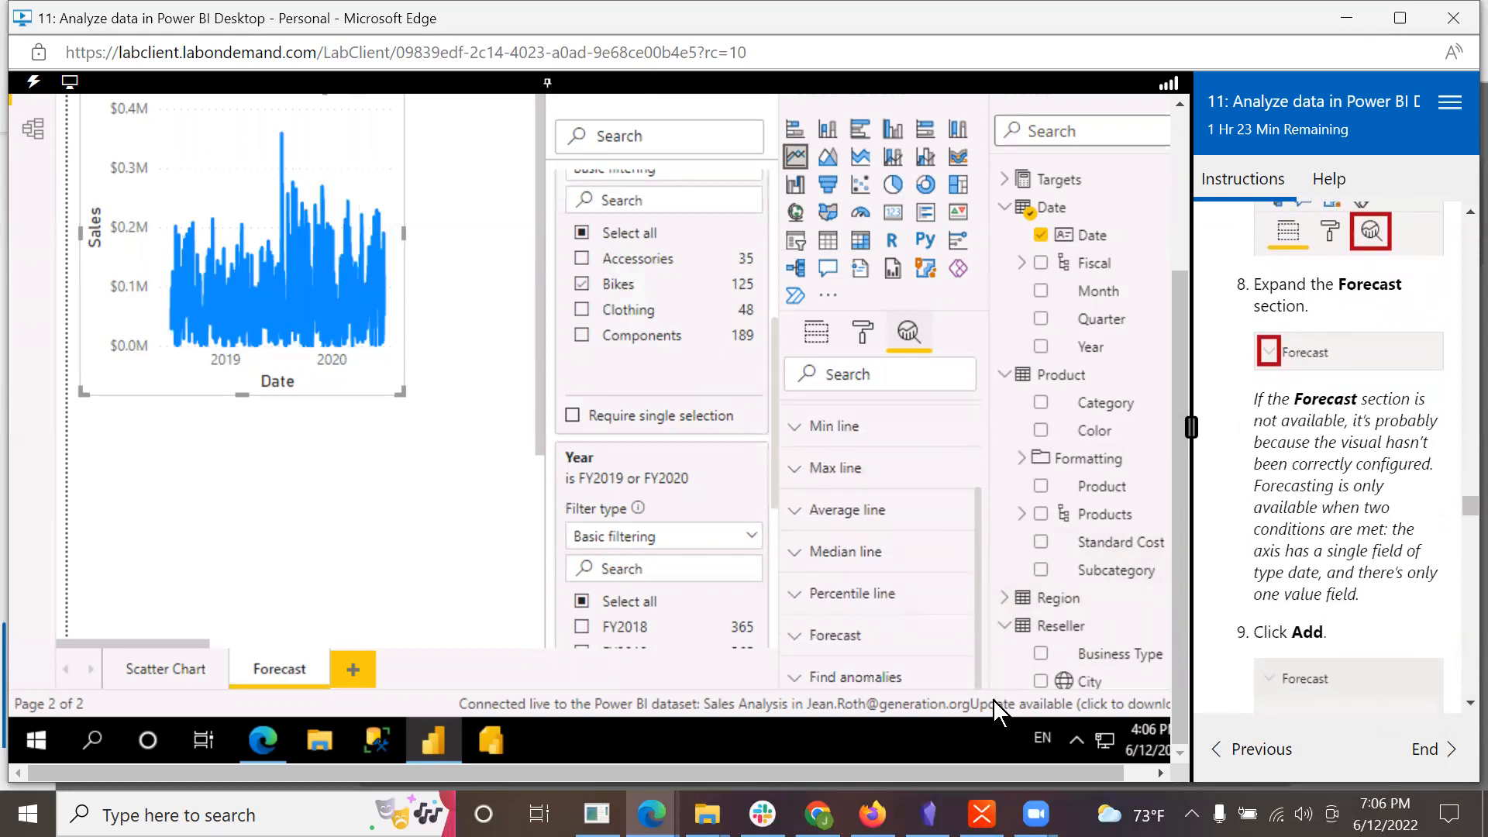
left_click(815, 635)
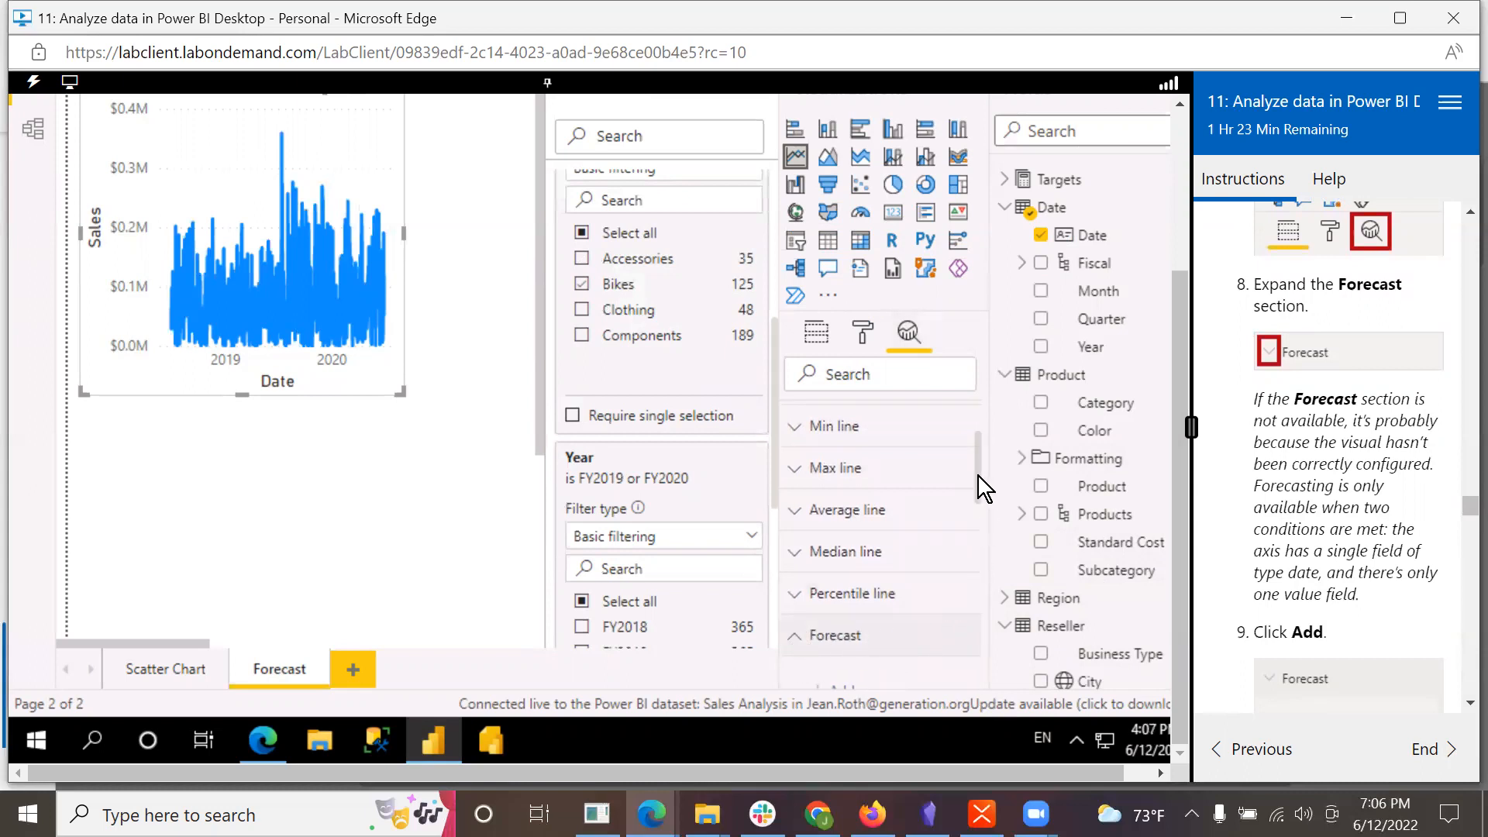
scroll(983, 519, "down", 3)
mouse_move(985, 525)
left_mouse_down()
mouse_move(986, 547)
mouse_move(986, 524)
left_mouse_up()
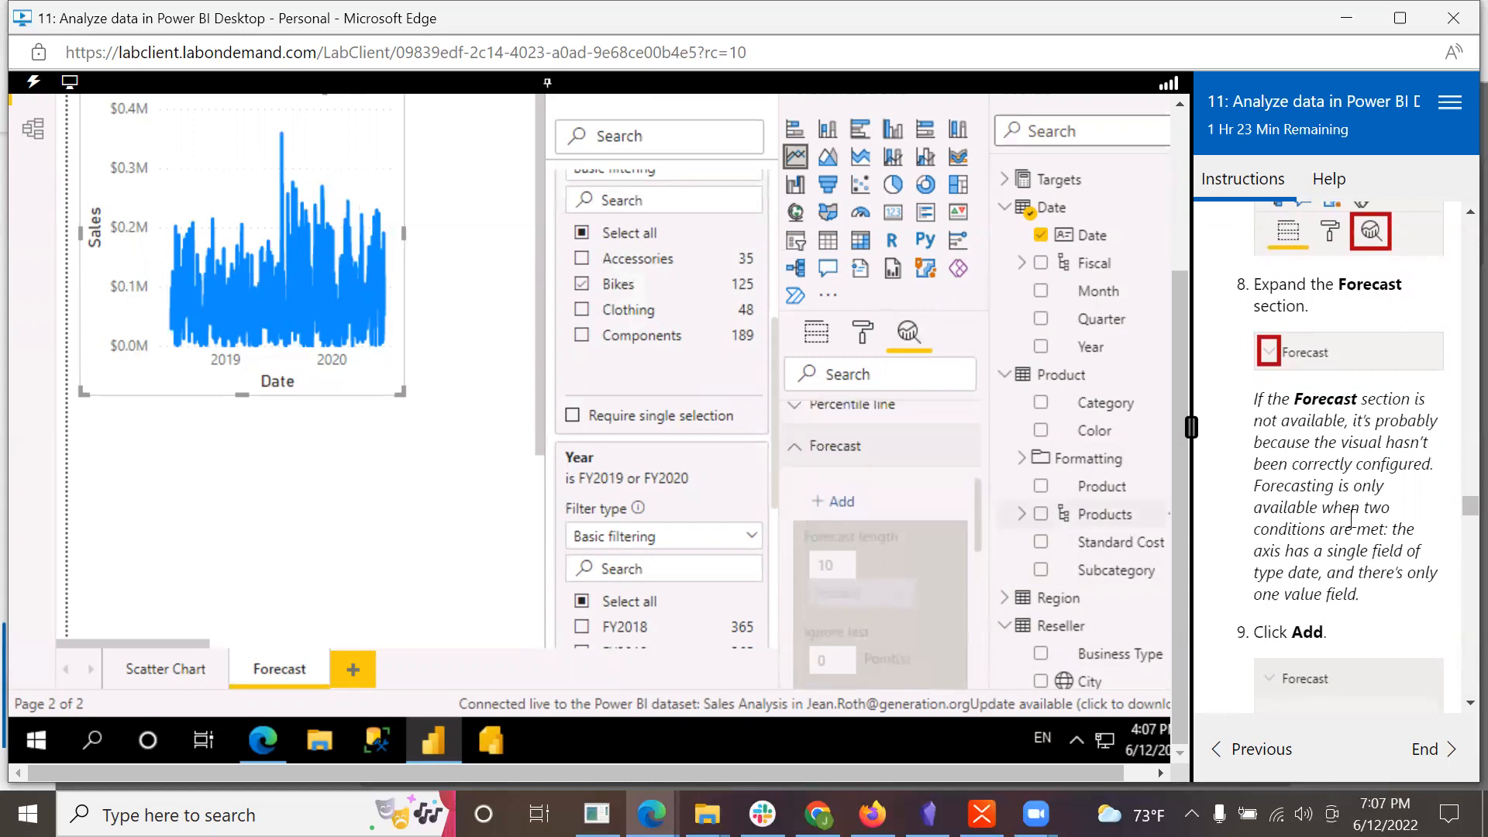
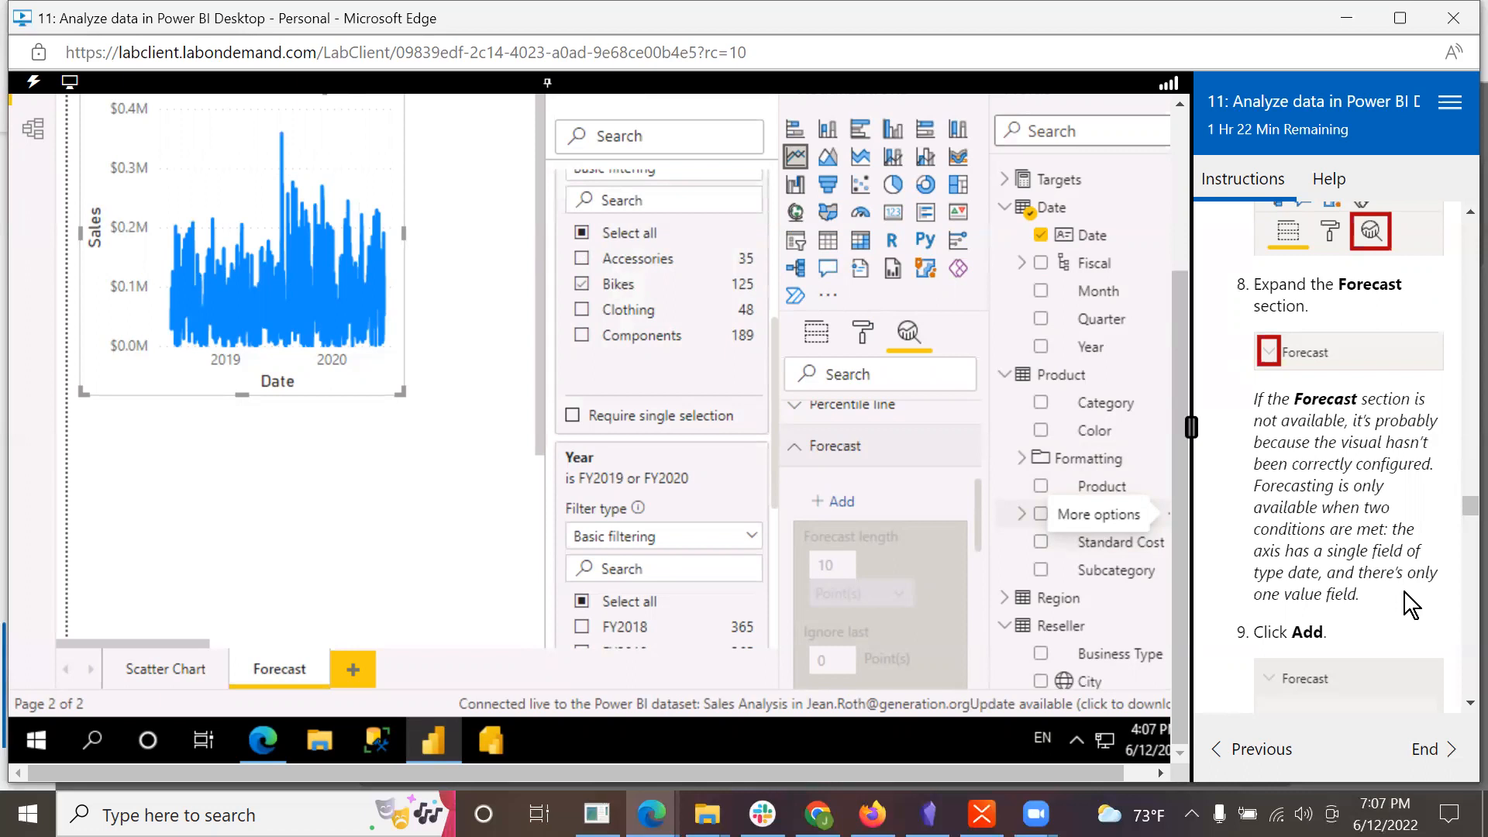
Step: Add a forecast to the Sales by Date line chart and set its forecast length to 1 month
scroll(1405, 591, "down", 3)
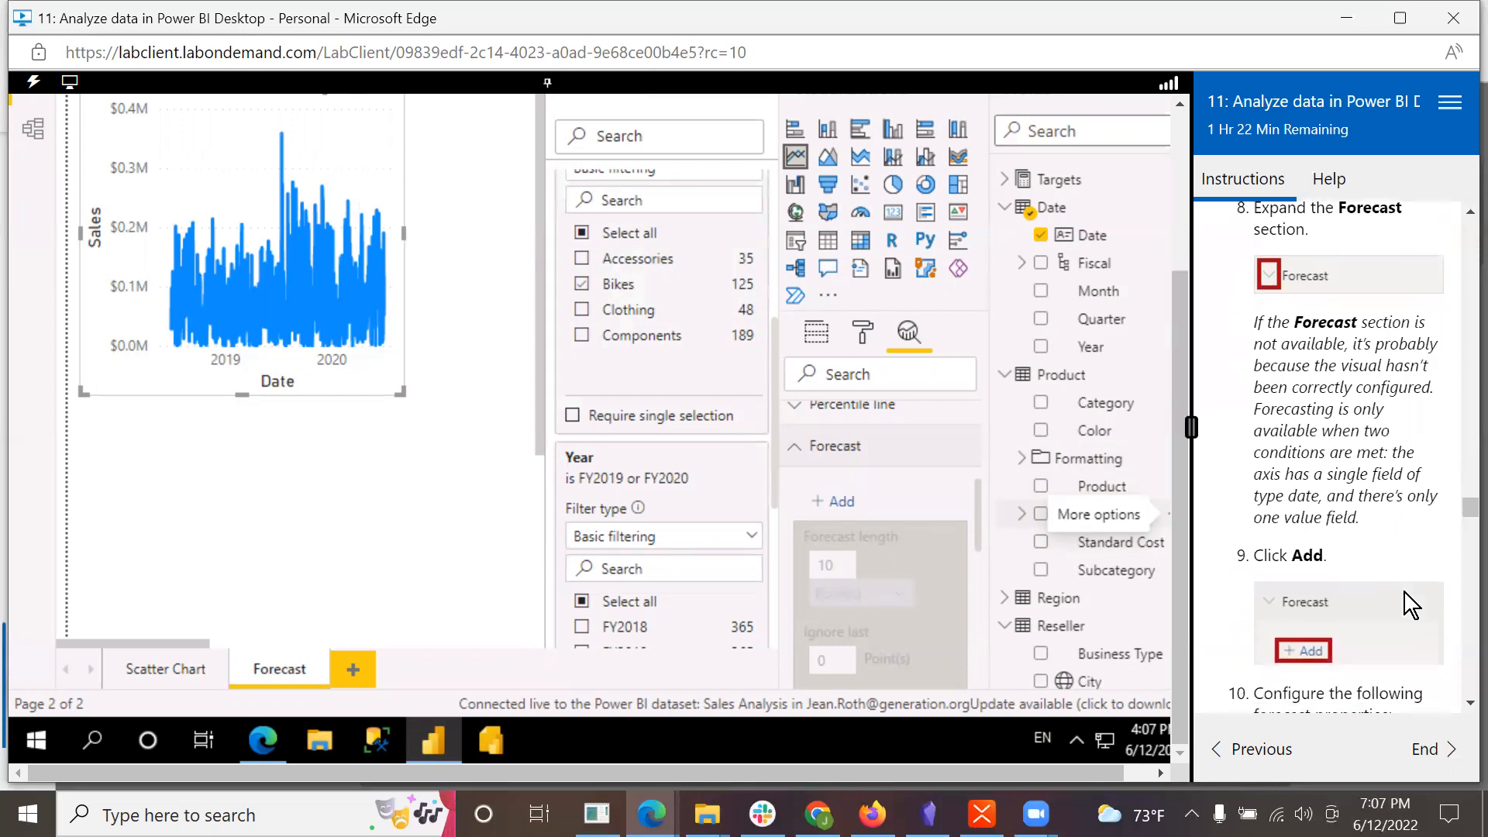
scroll(1406, 601, "down", 2)
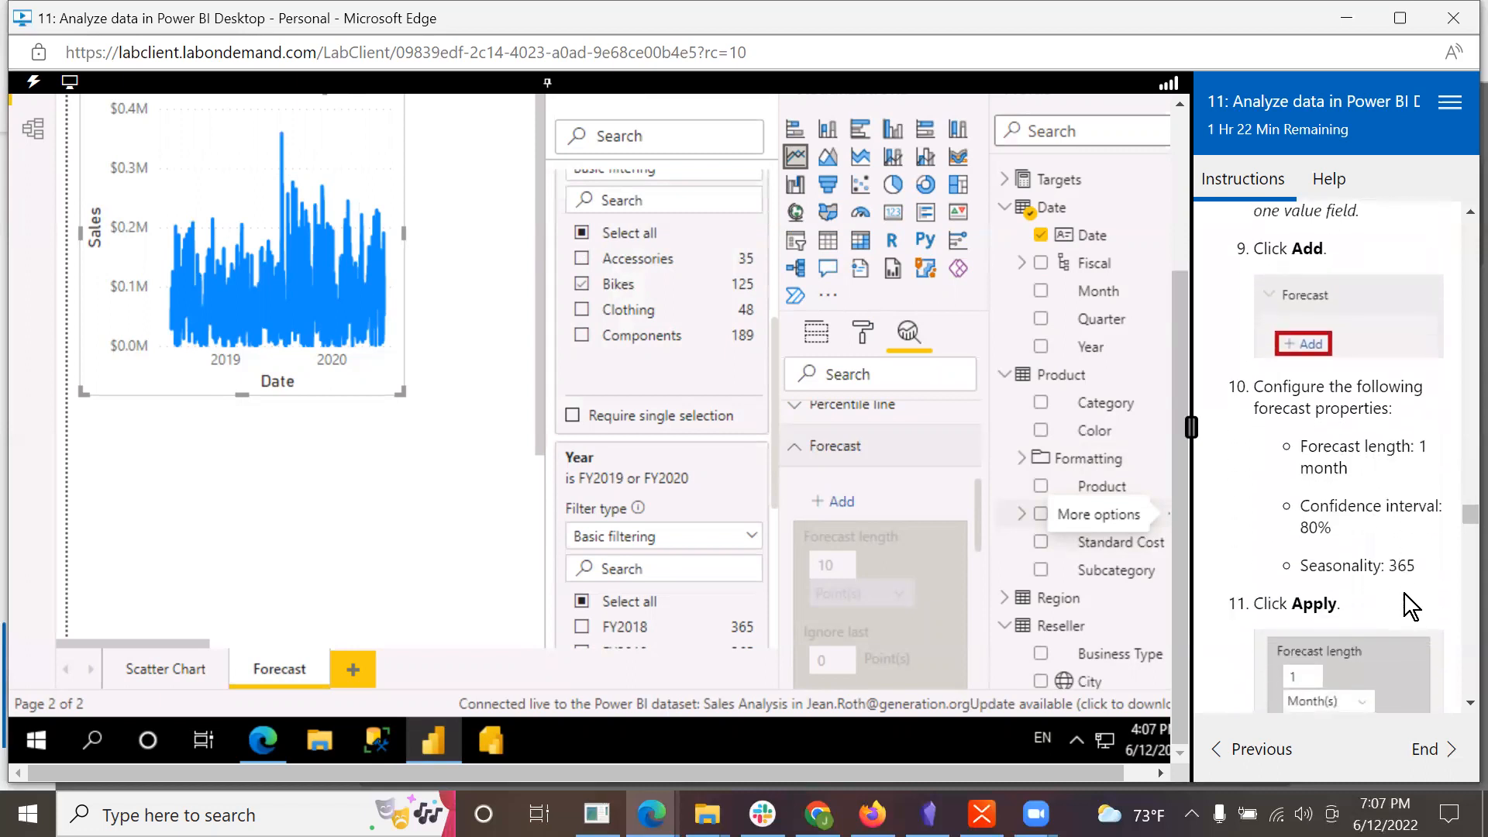
left_click(837, 506)
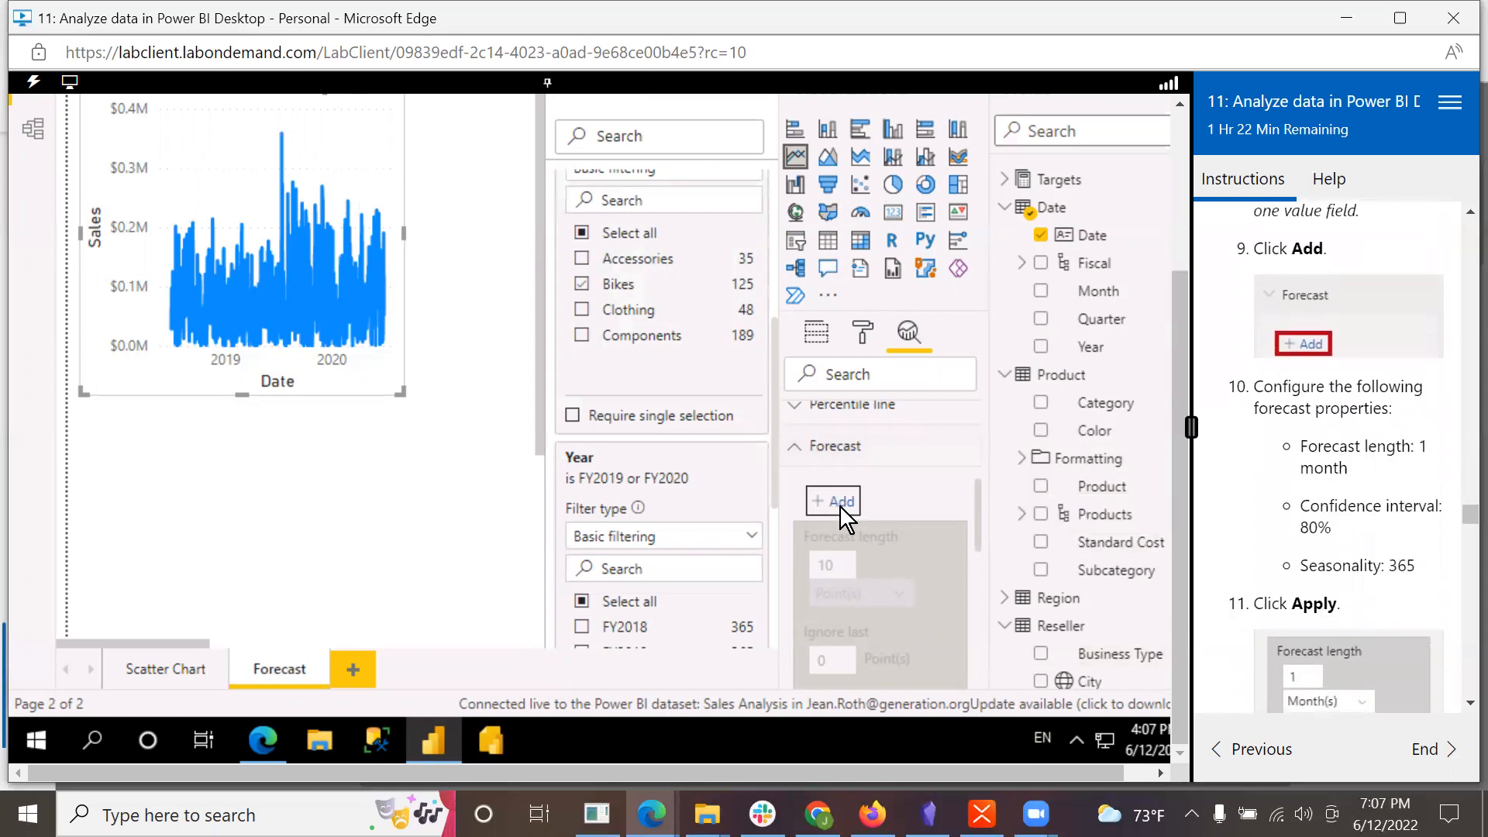
scroll(1396, 520, "down", 2)
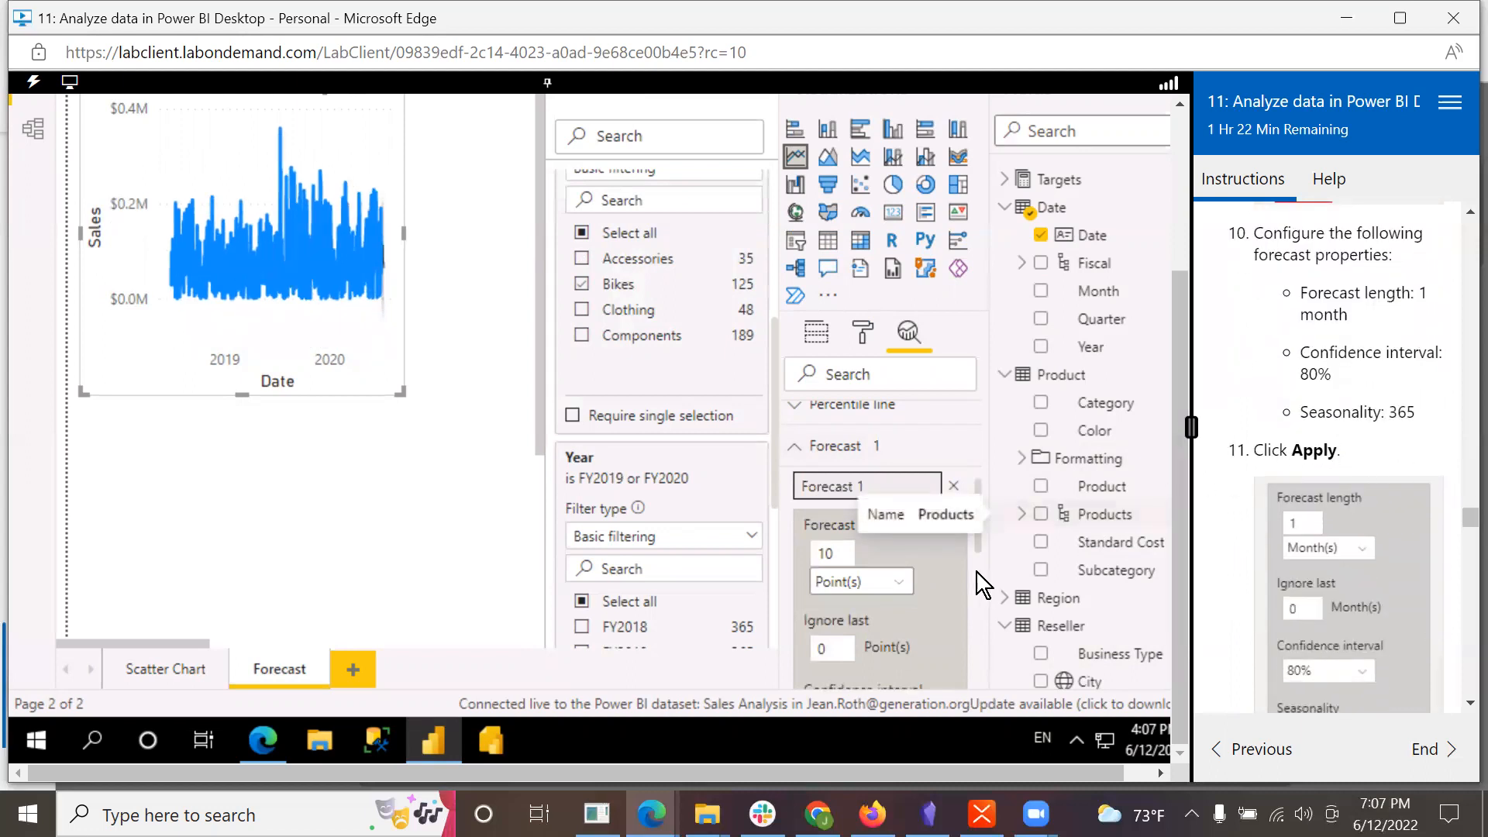
left_click(841, 551)
key("BackSpace")
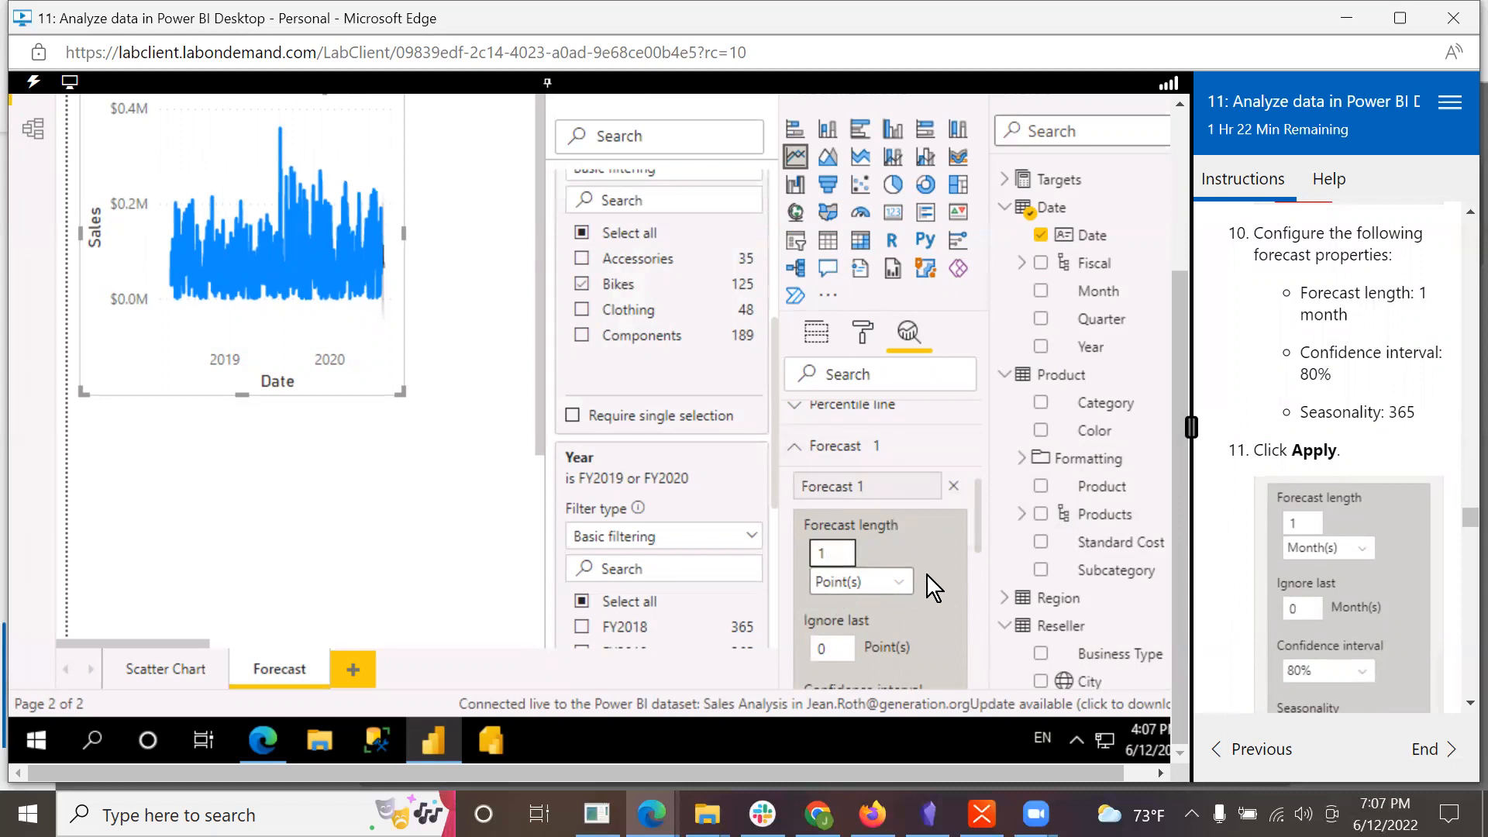
left_click(899, 583)
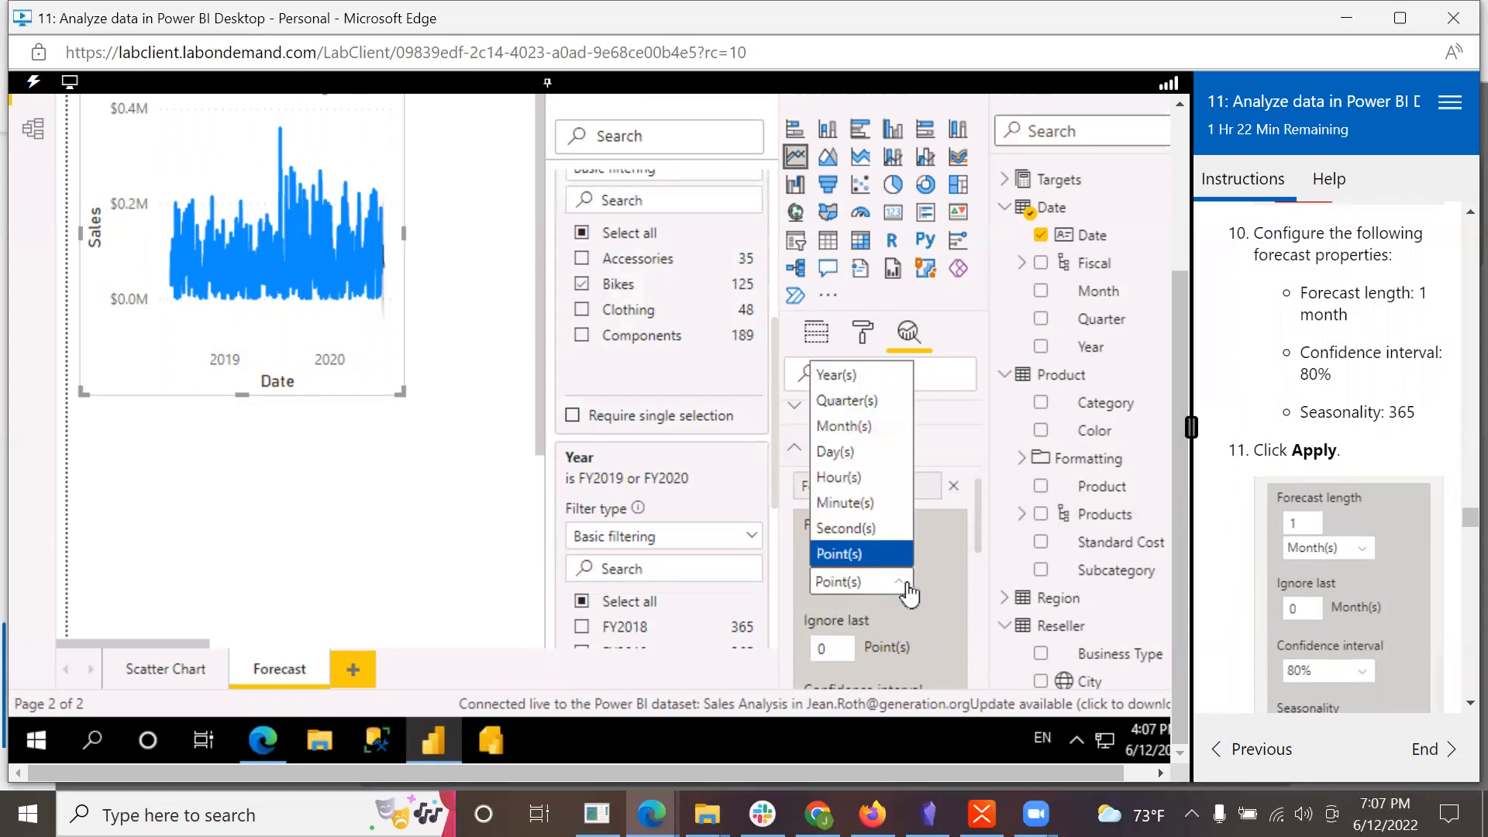
left_click(867, 430)
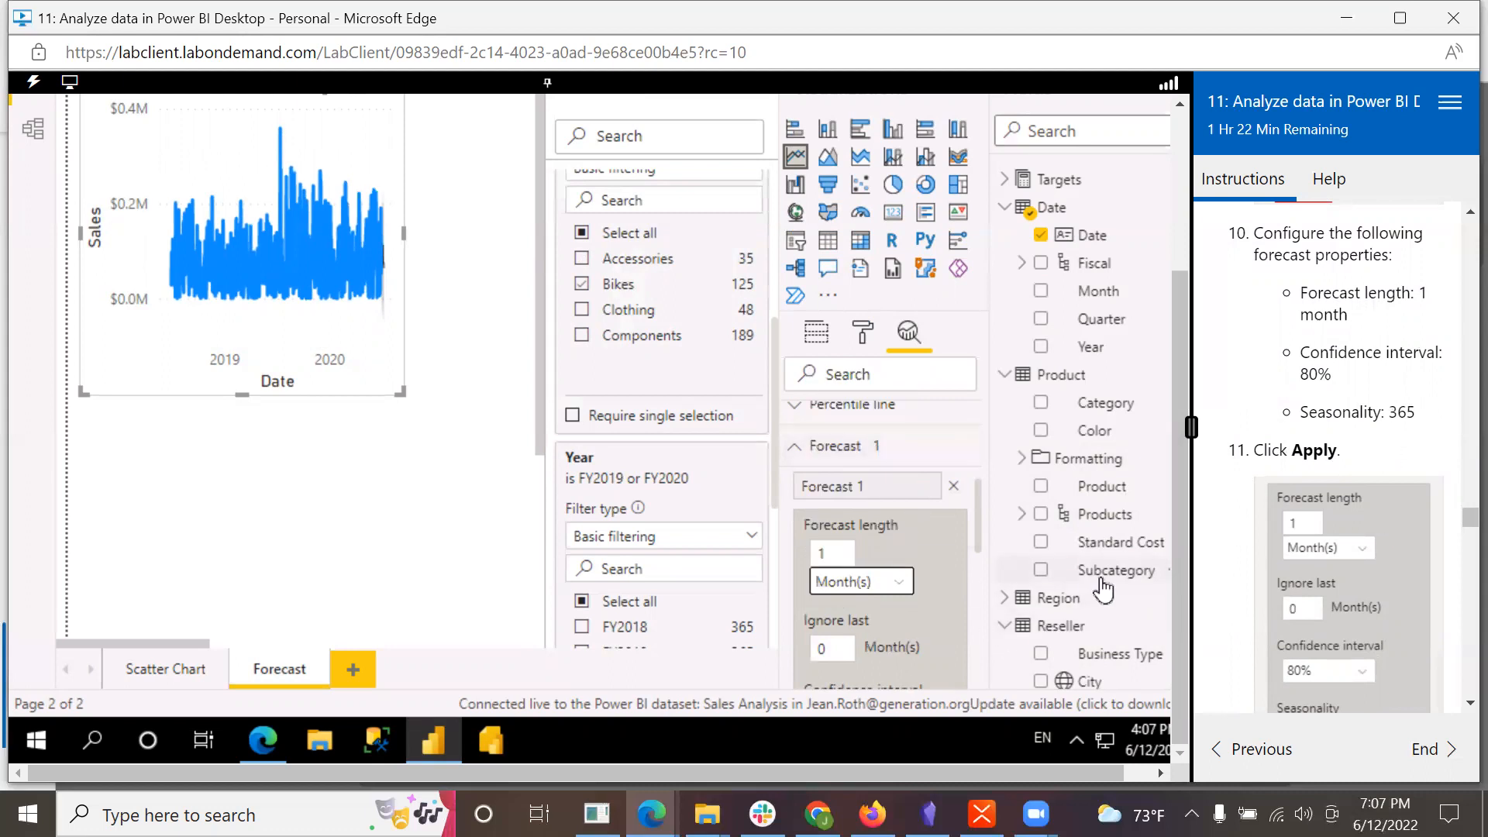
Step: Set the forecast's confidence interval to 80% and its seasonality to 365 points, and apply the settings
left_click_drag(979, 534, 983, 585)
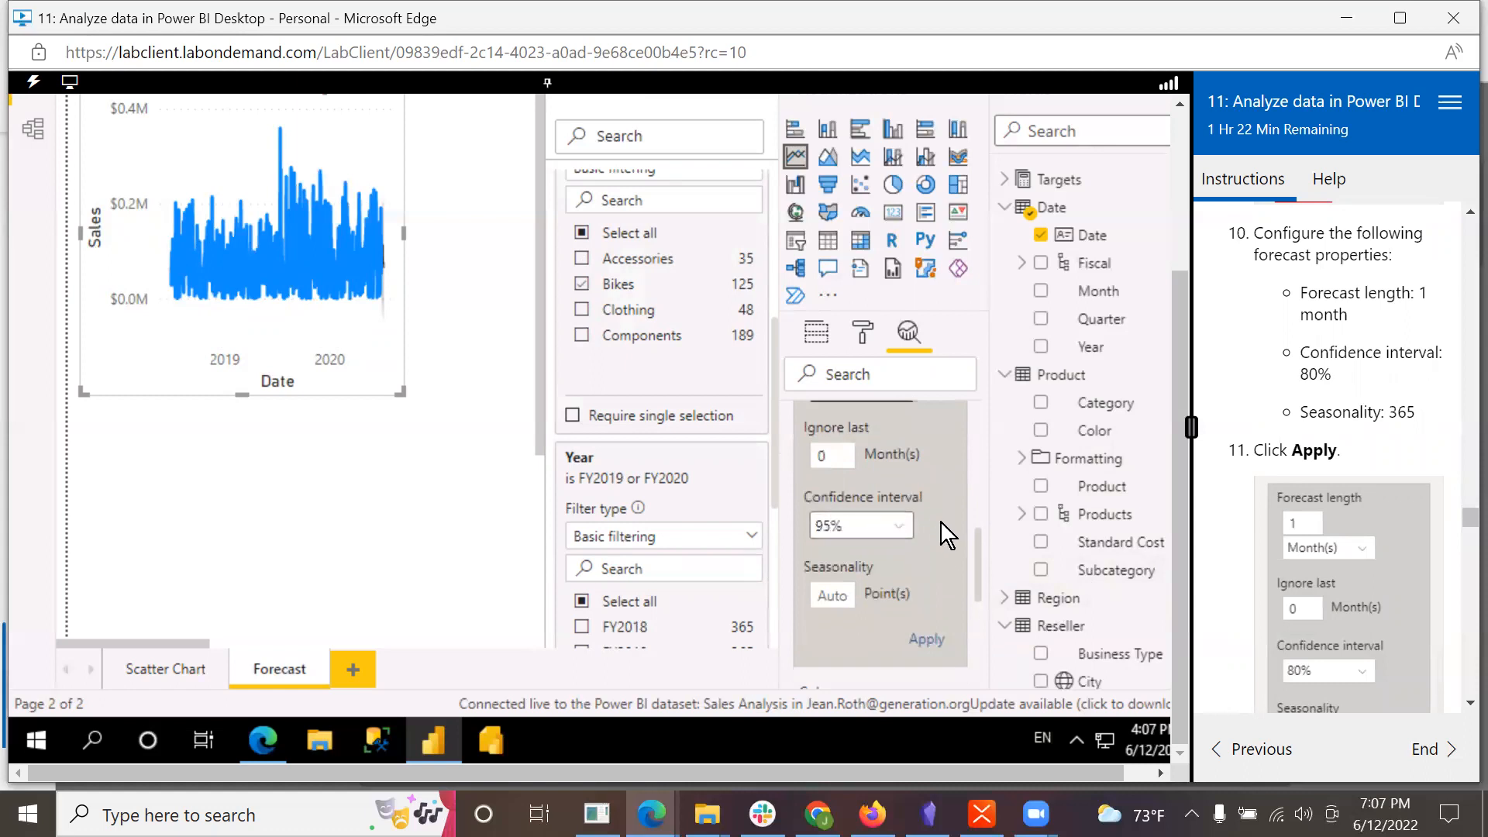
left_click(904, 536)
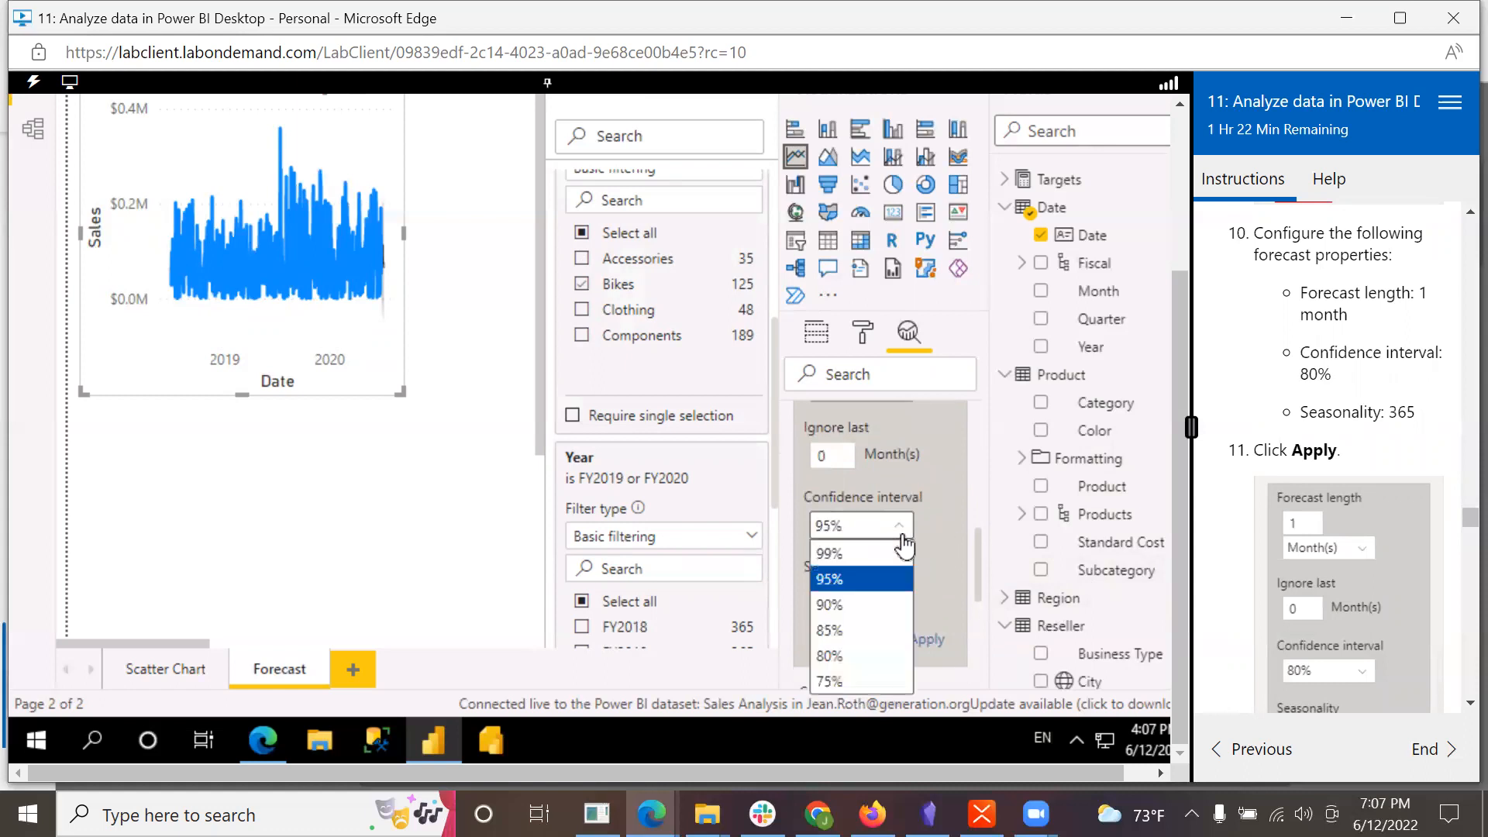
left_click(832, 657)
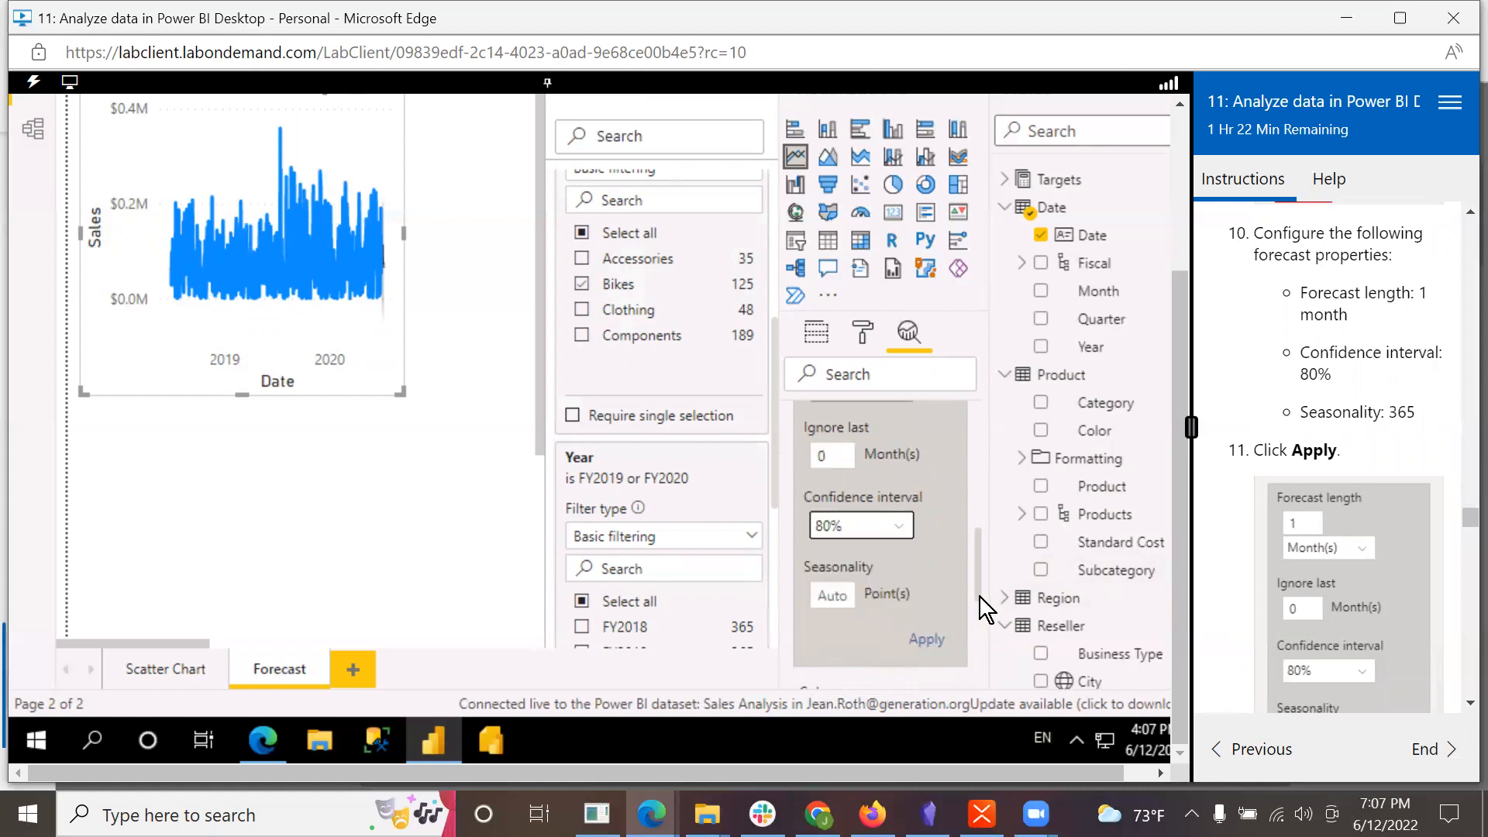
left_click(831, 596)
type("365")
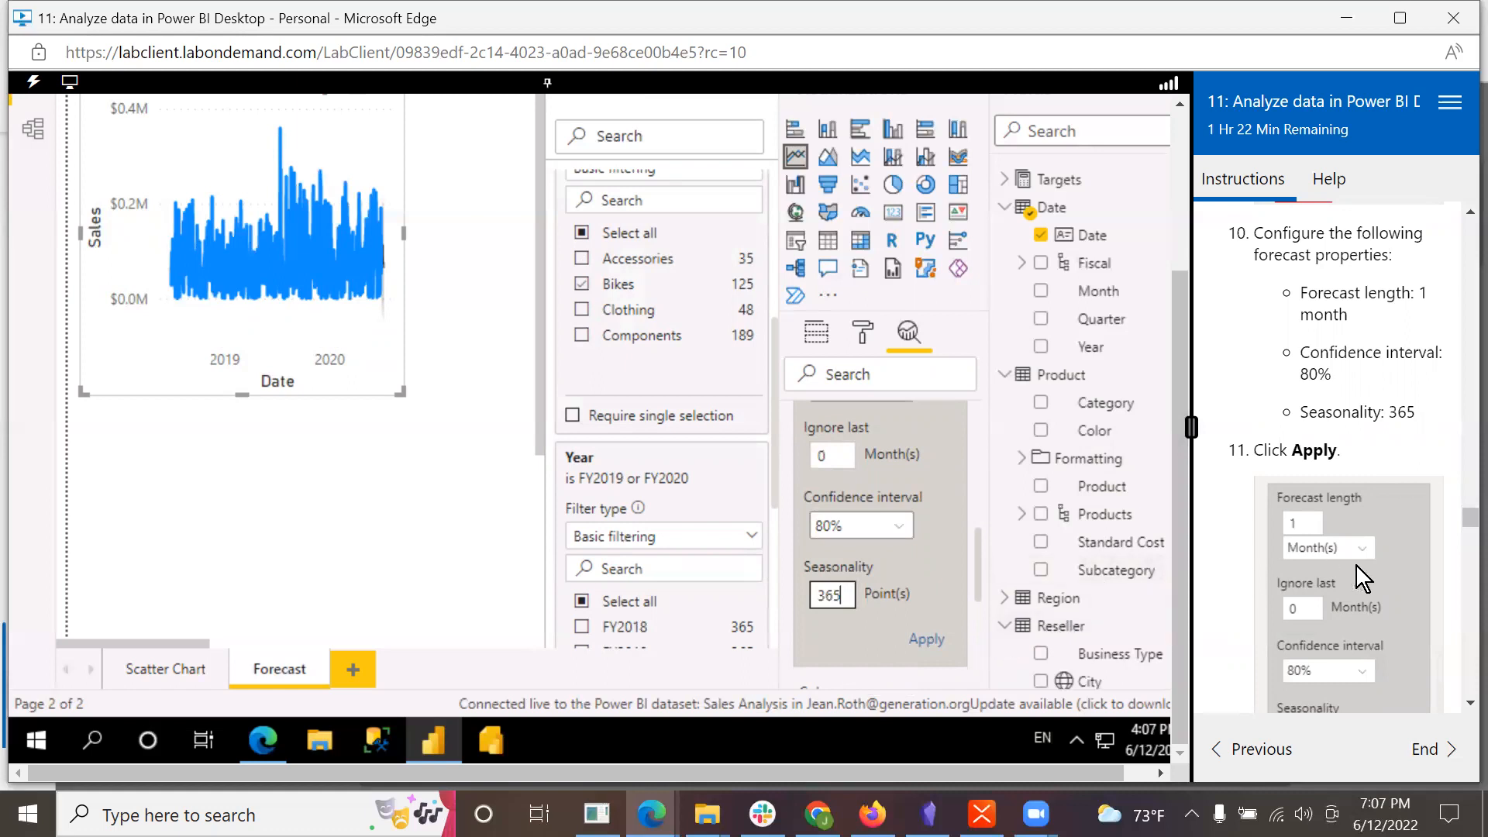
left_click(933, 642)
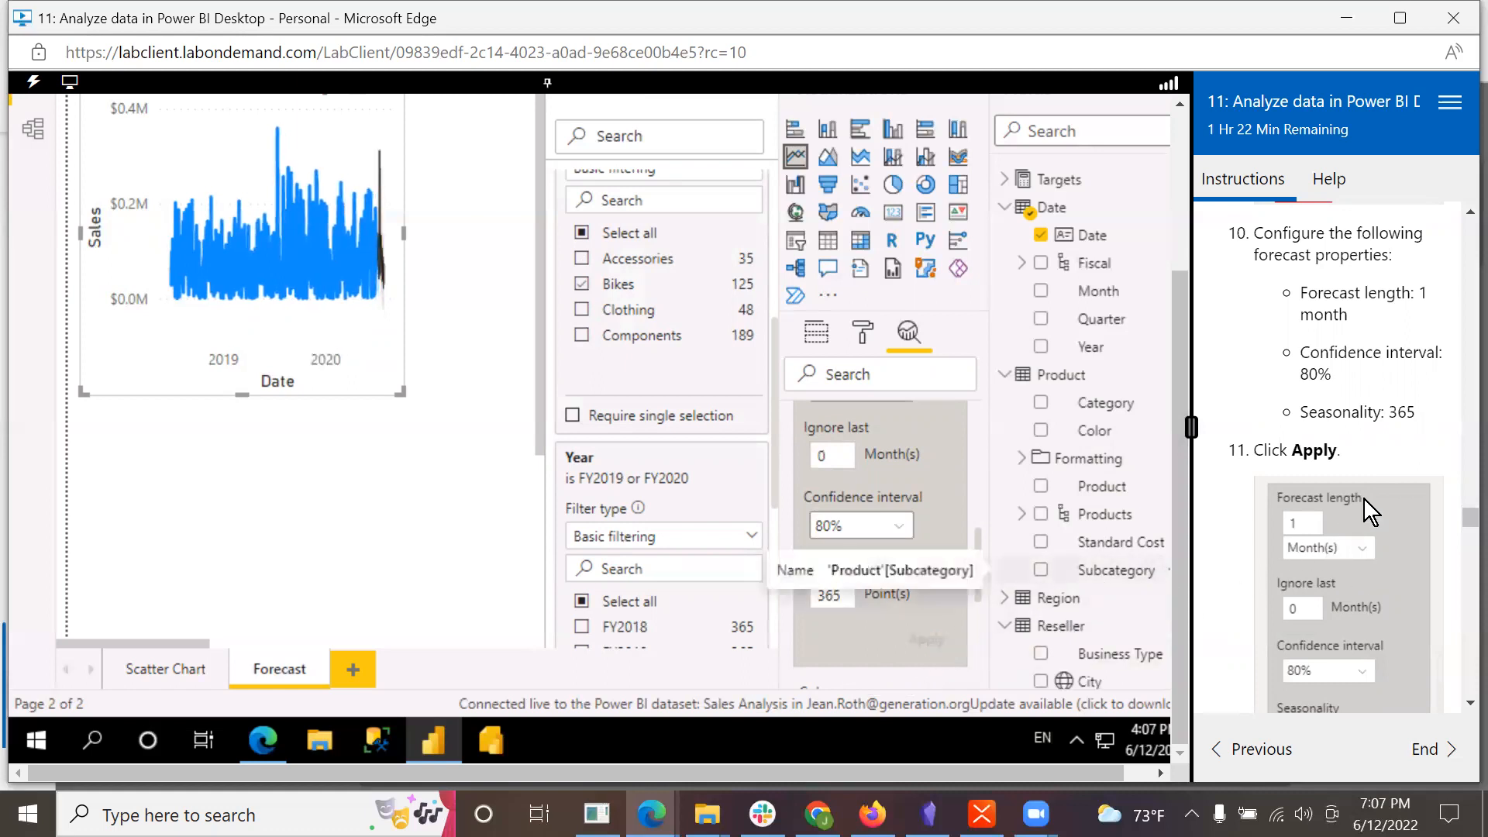
Step: Read the lab's notes on the forecast and switch the Forecast page's Category filter from Bikes to Clothing only
scroll(1366, 480, "down", 3)
scroll(1393, 559, "down", 5)
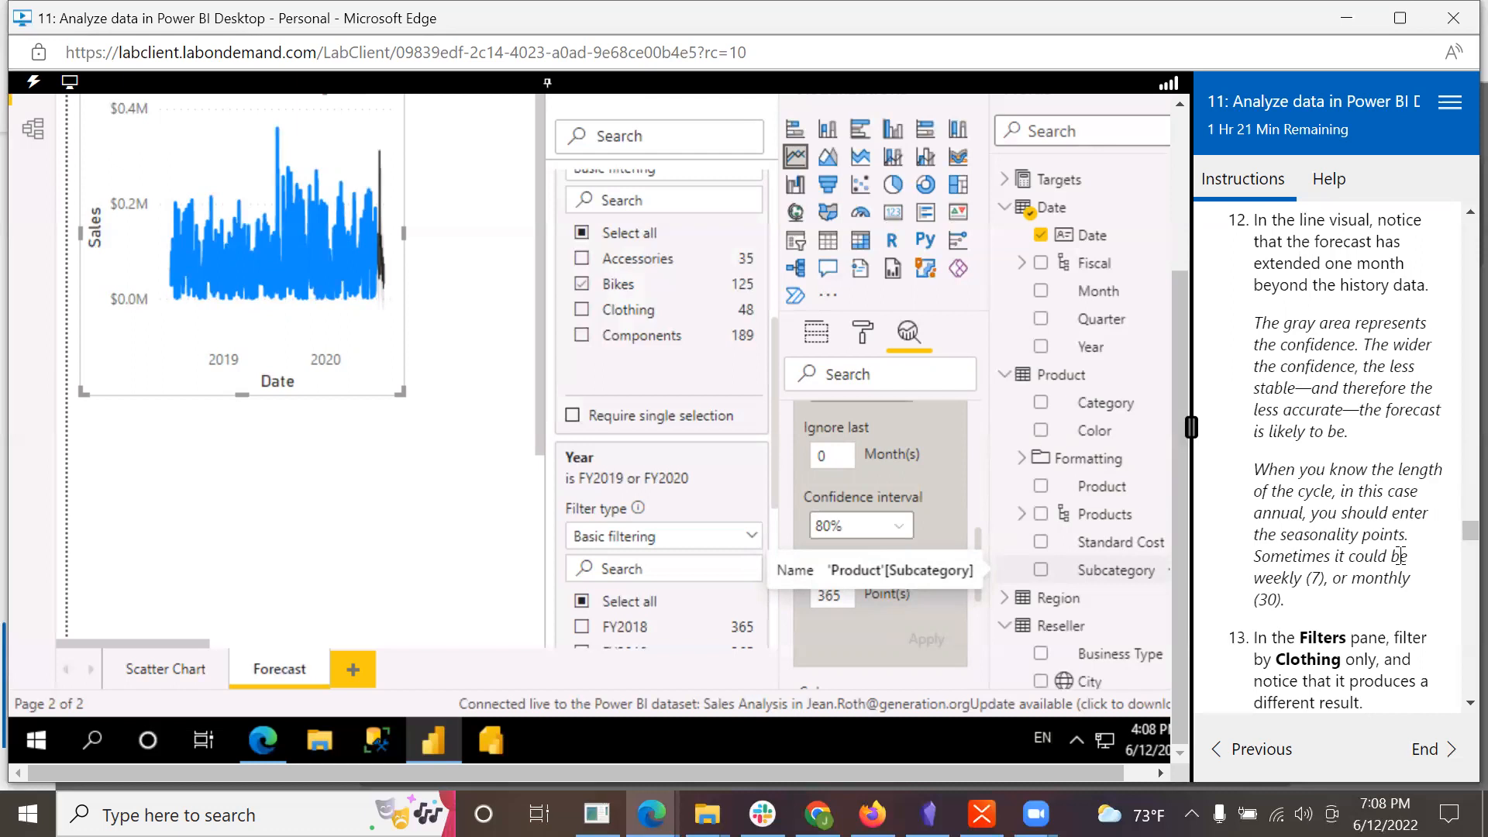
scroll(1400, 557, "down", 1)
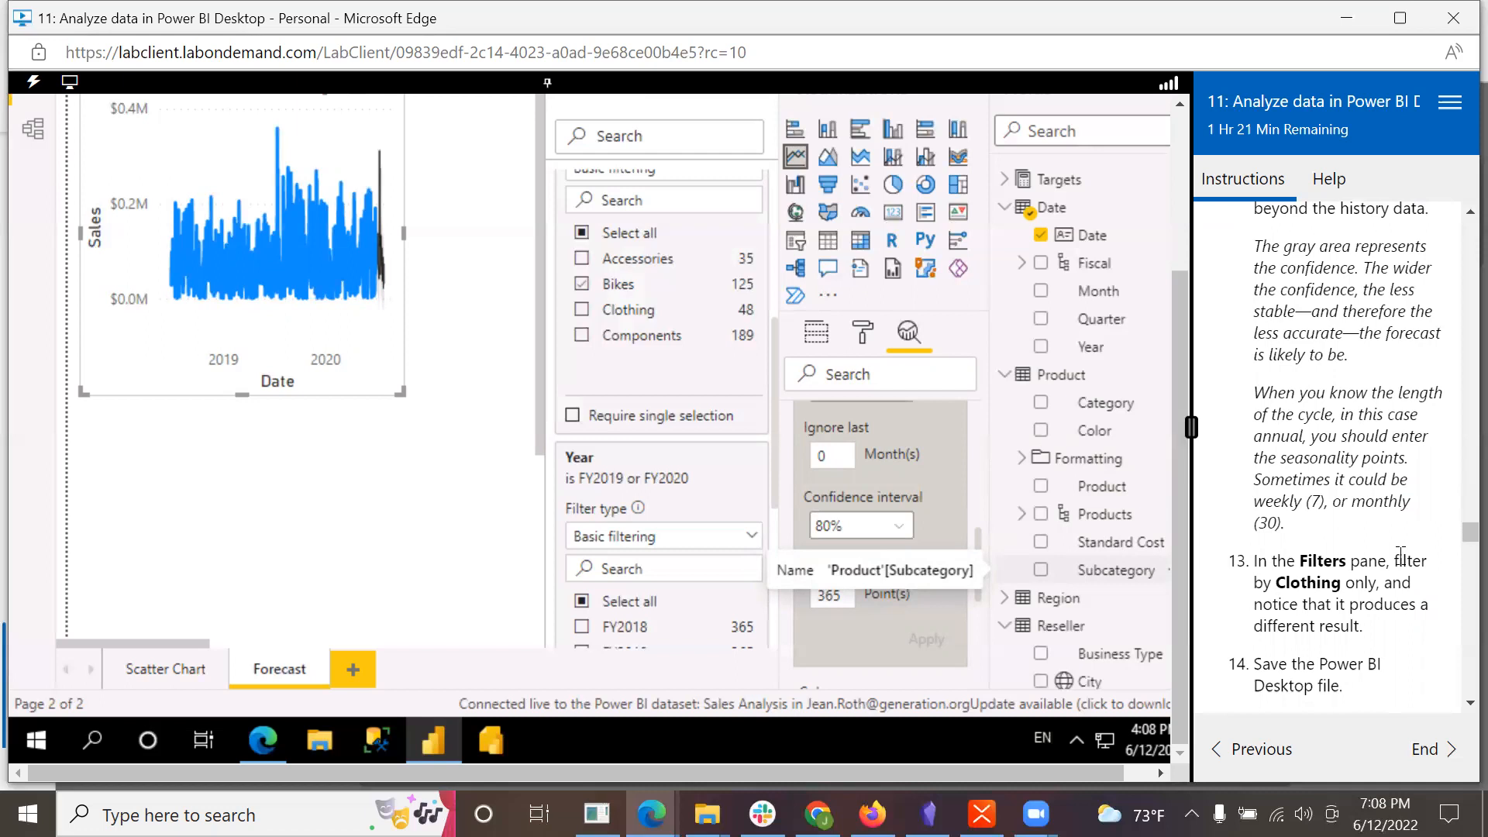
scroll(1402, 557, "down", 4)
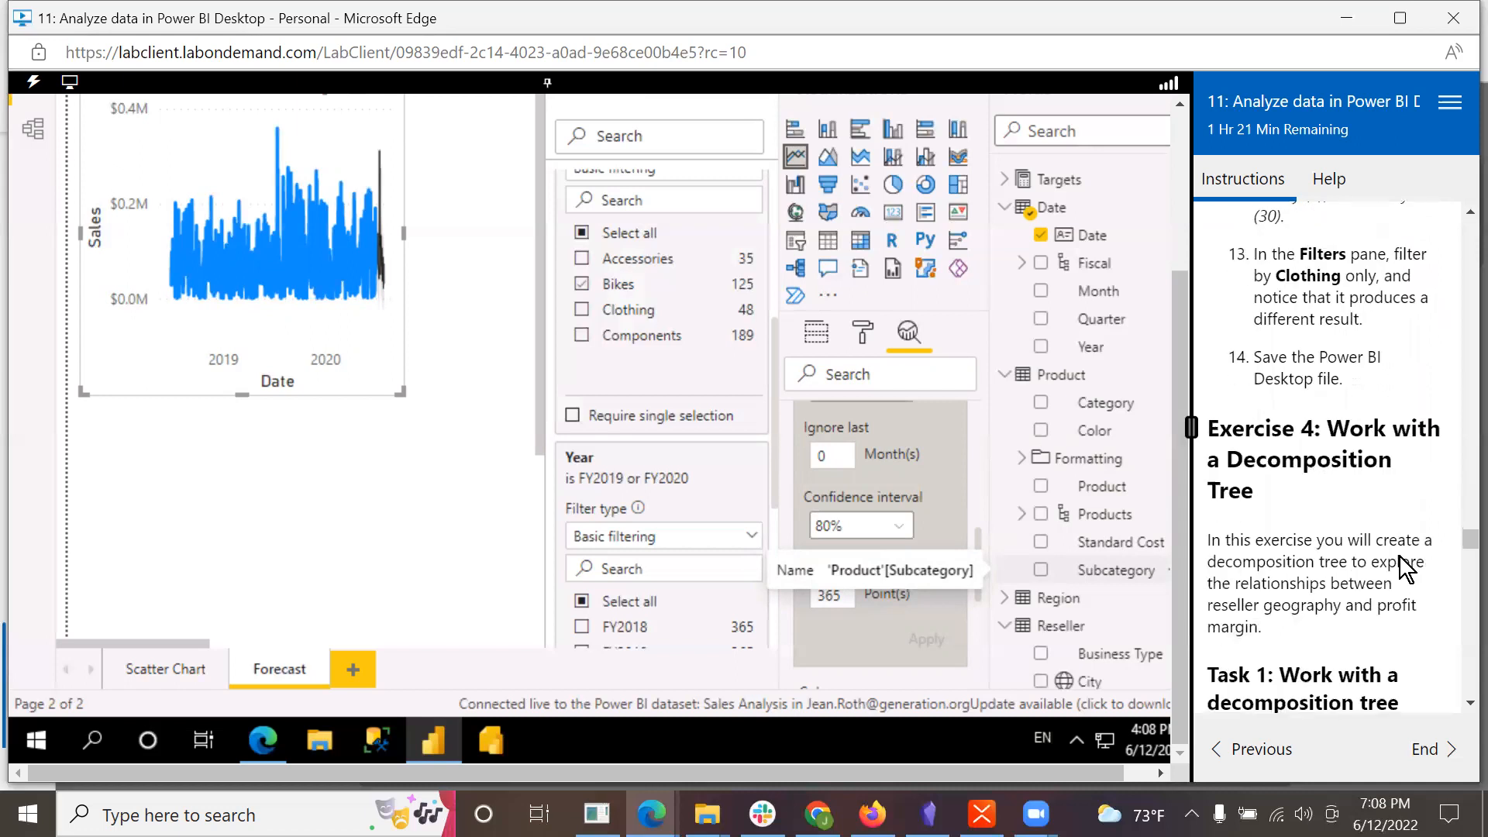
left_click(582, 310)
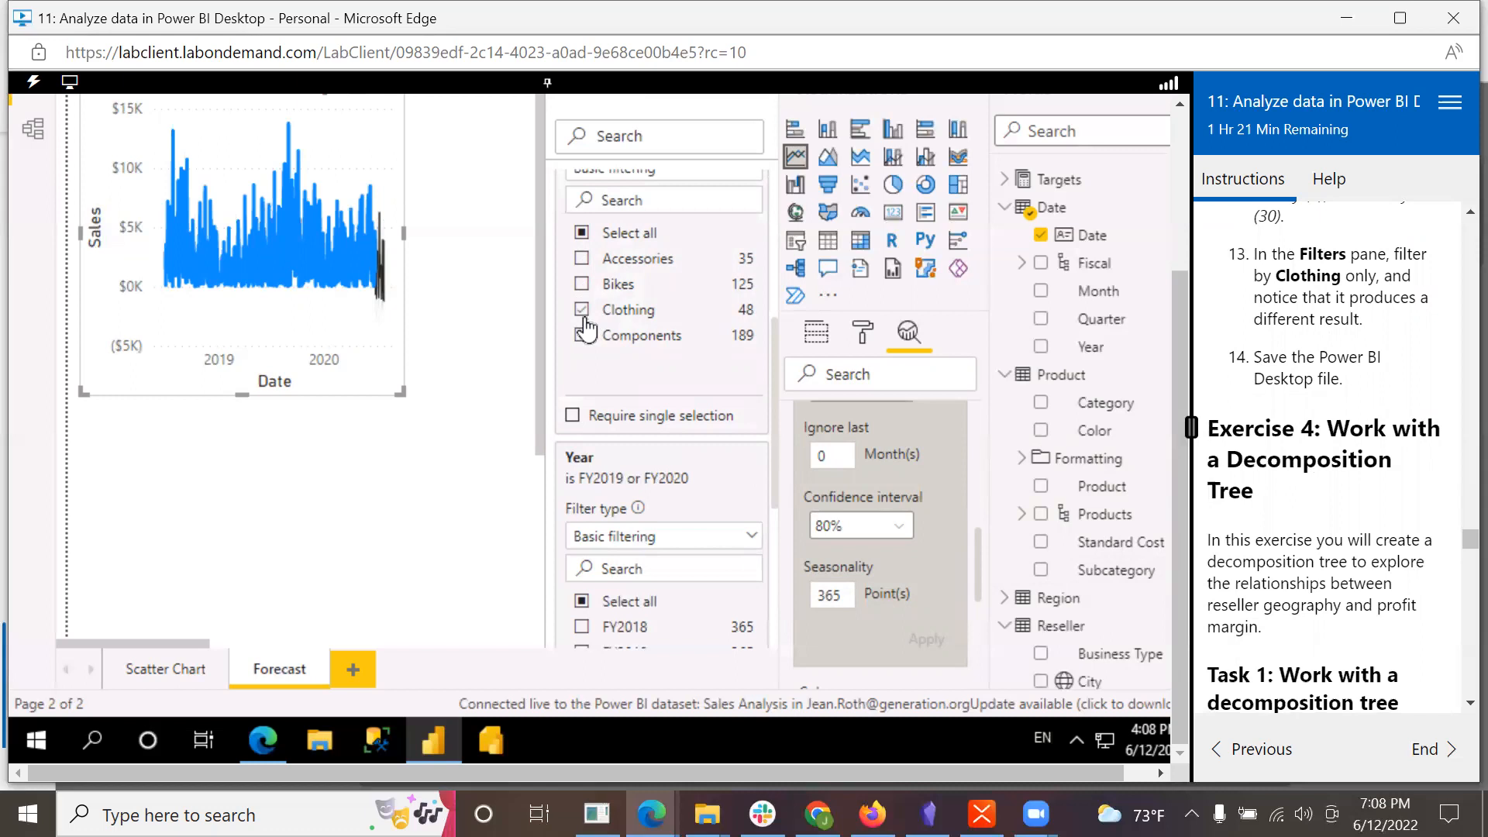
Step: Save the Sales Analysis Power BI Desktop file
scroll(1184, 347, "up", 1)
left_click_drag(1177, 331, 1189, 62)
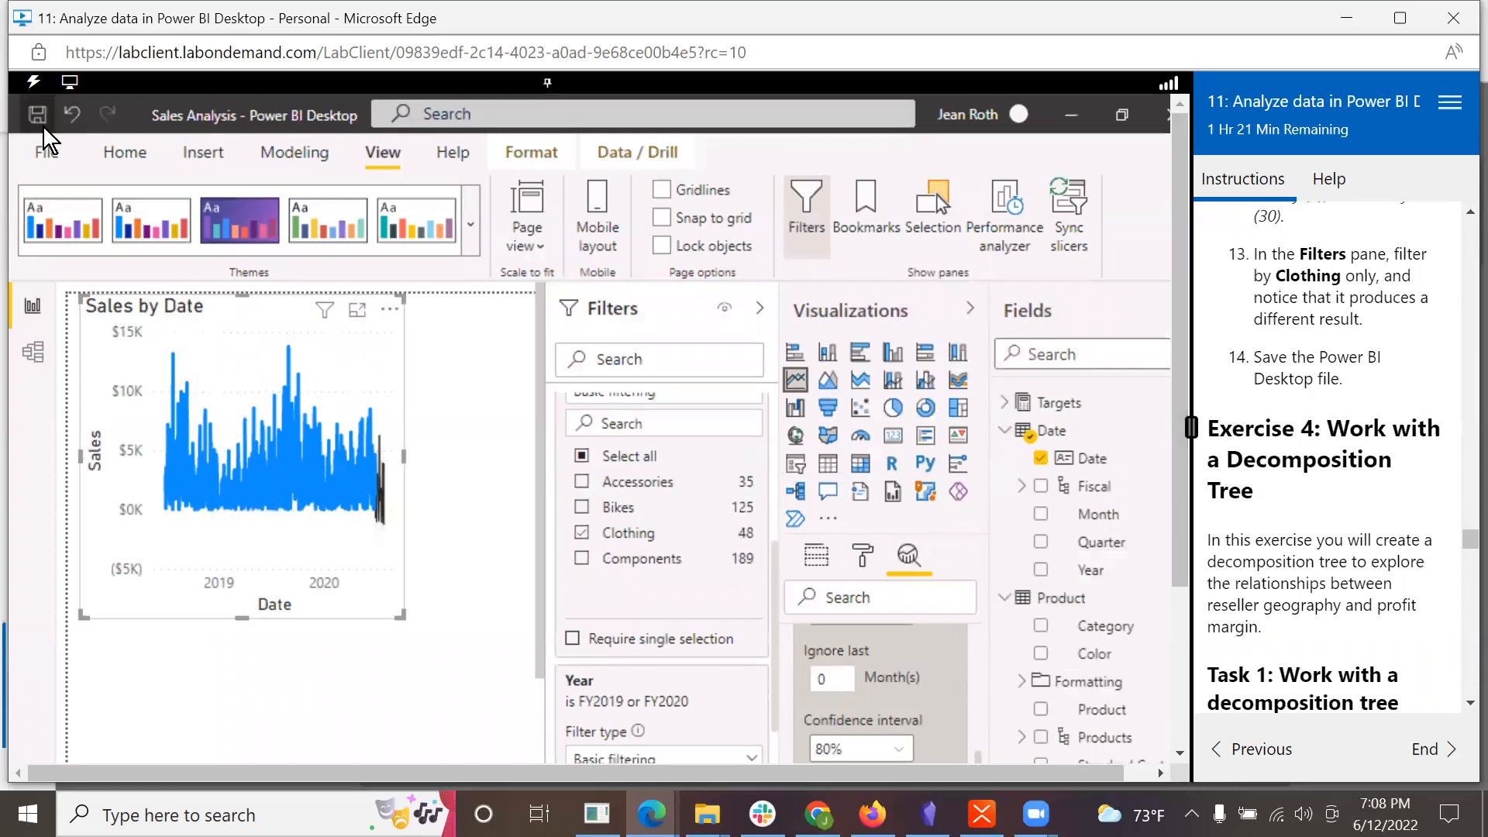
left_click(52, 154)
left_click(56, 273)
Step: Read the introduction to Exercise 4 in the lab instructions and add a new report page after Forecast
scroll(1427, 509, "down", 1)
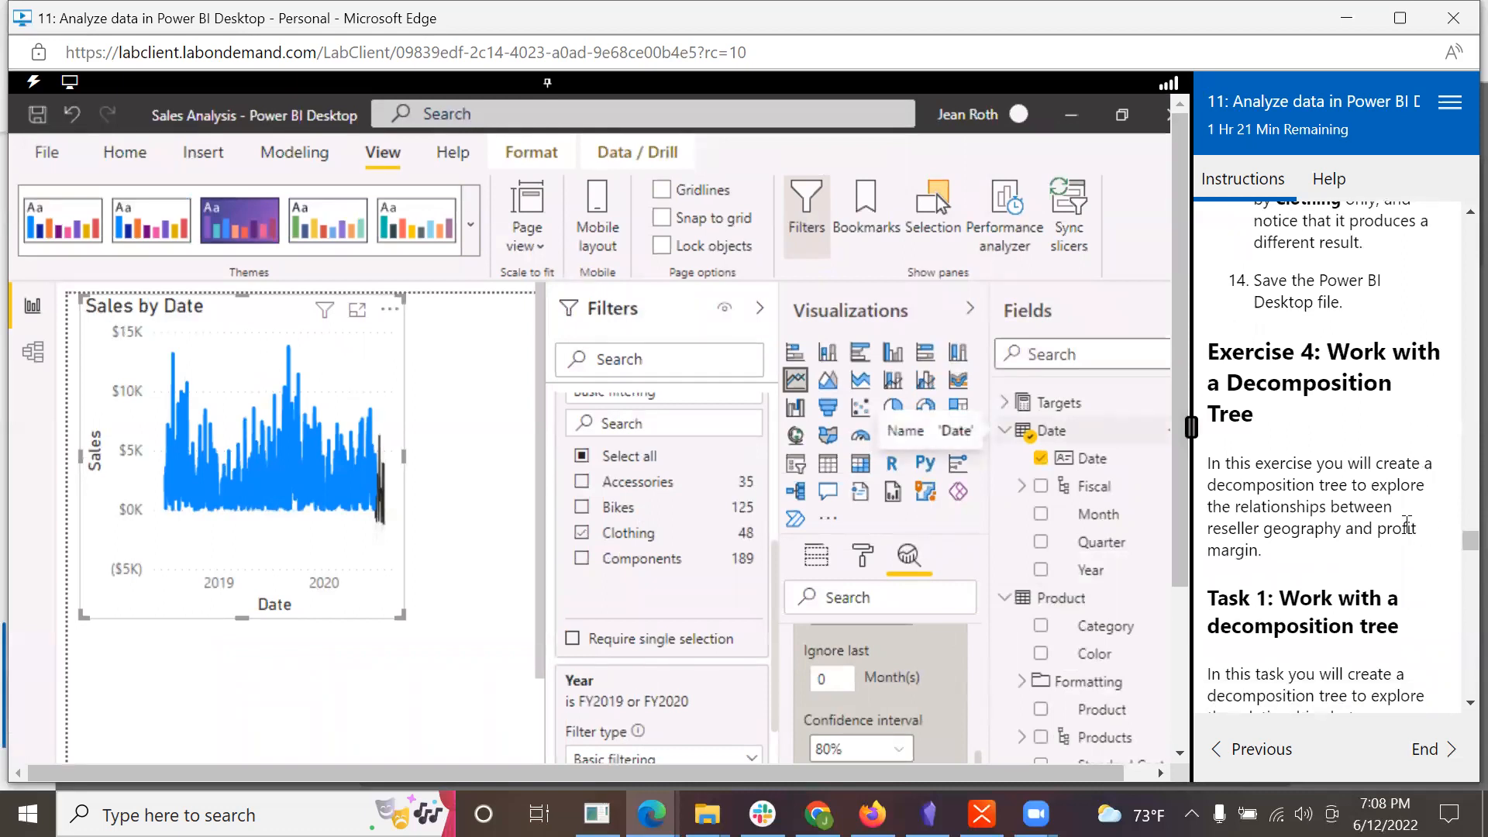
scroll(1409, 524, "down", 1)
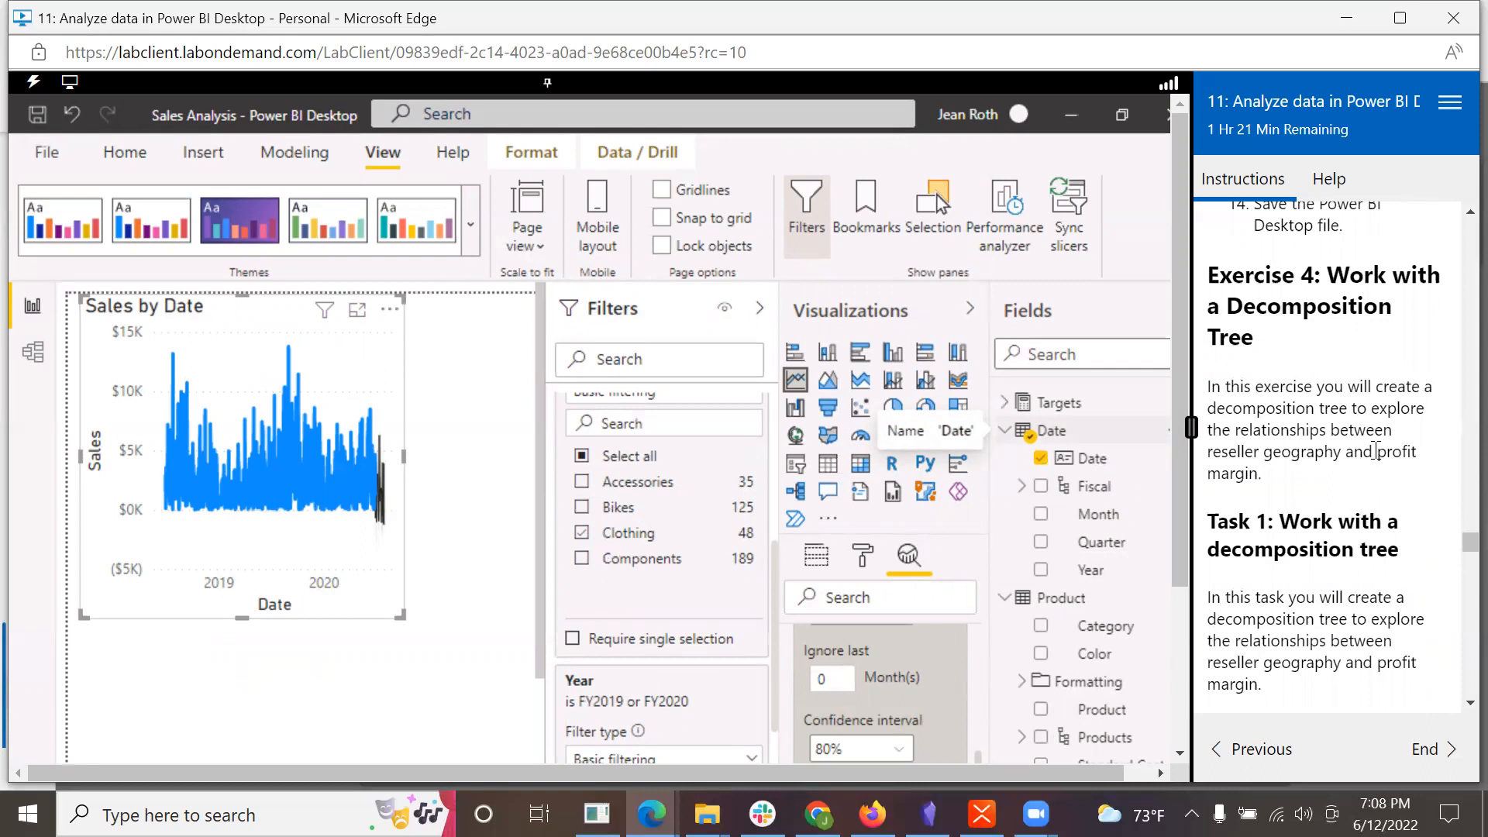
scroll(1375, 451, "down", 1)
scroll(1376, 450, "up", 1)
scroll(1411, 527, "down", 4)
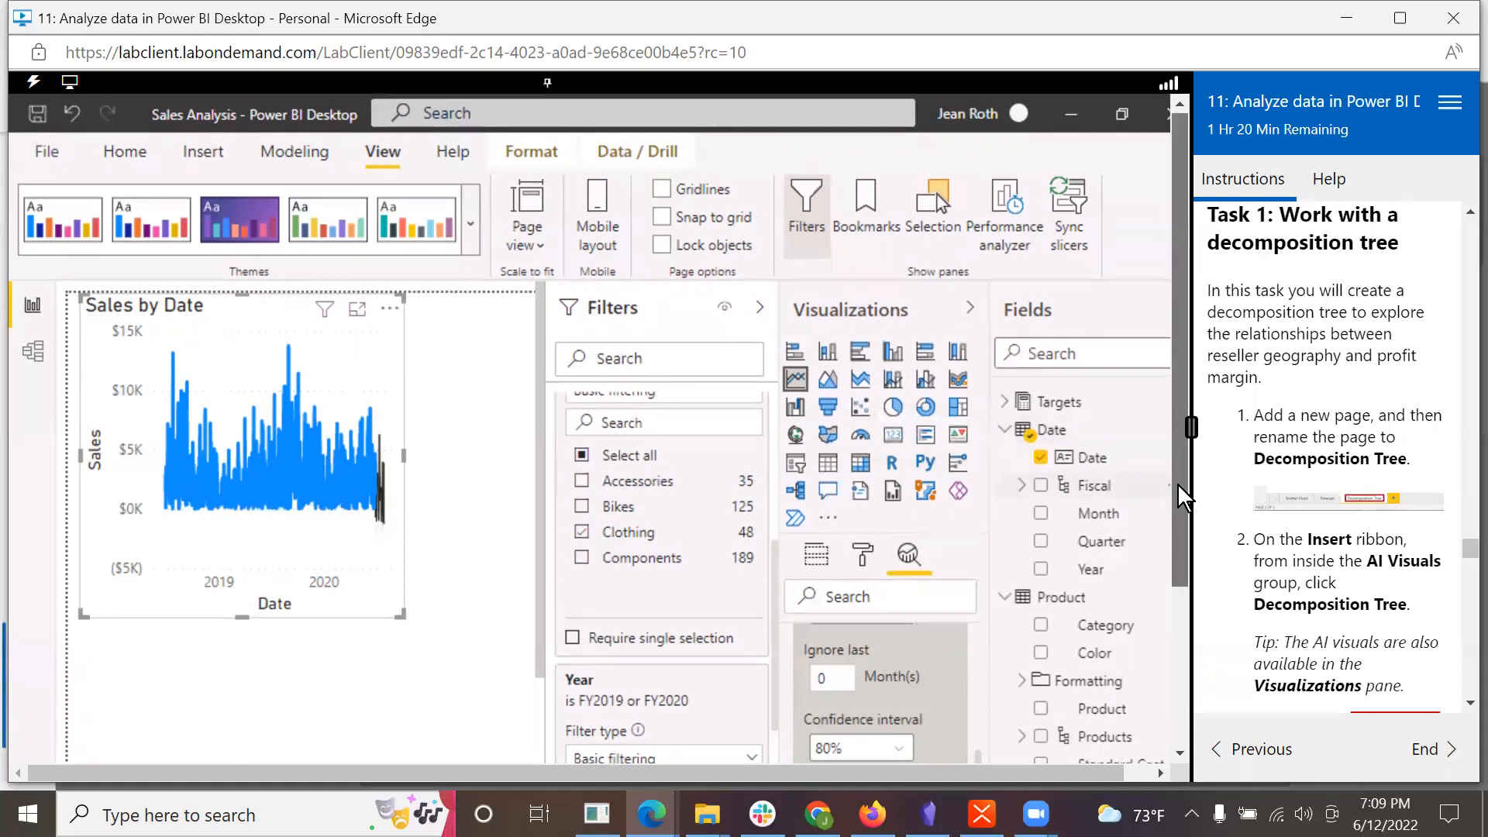
left_click_drag(1179, 483, 1193, 687)
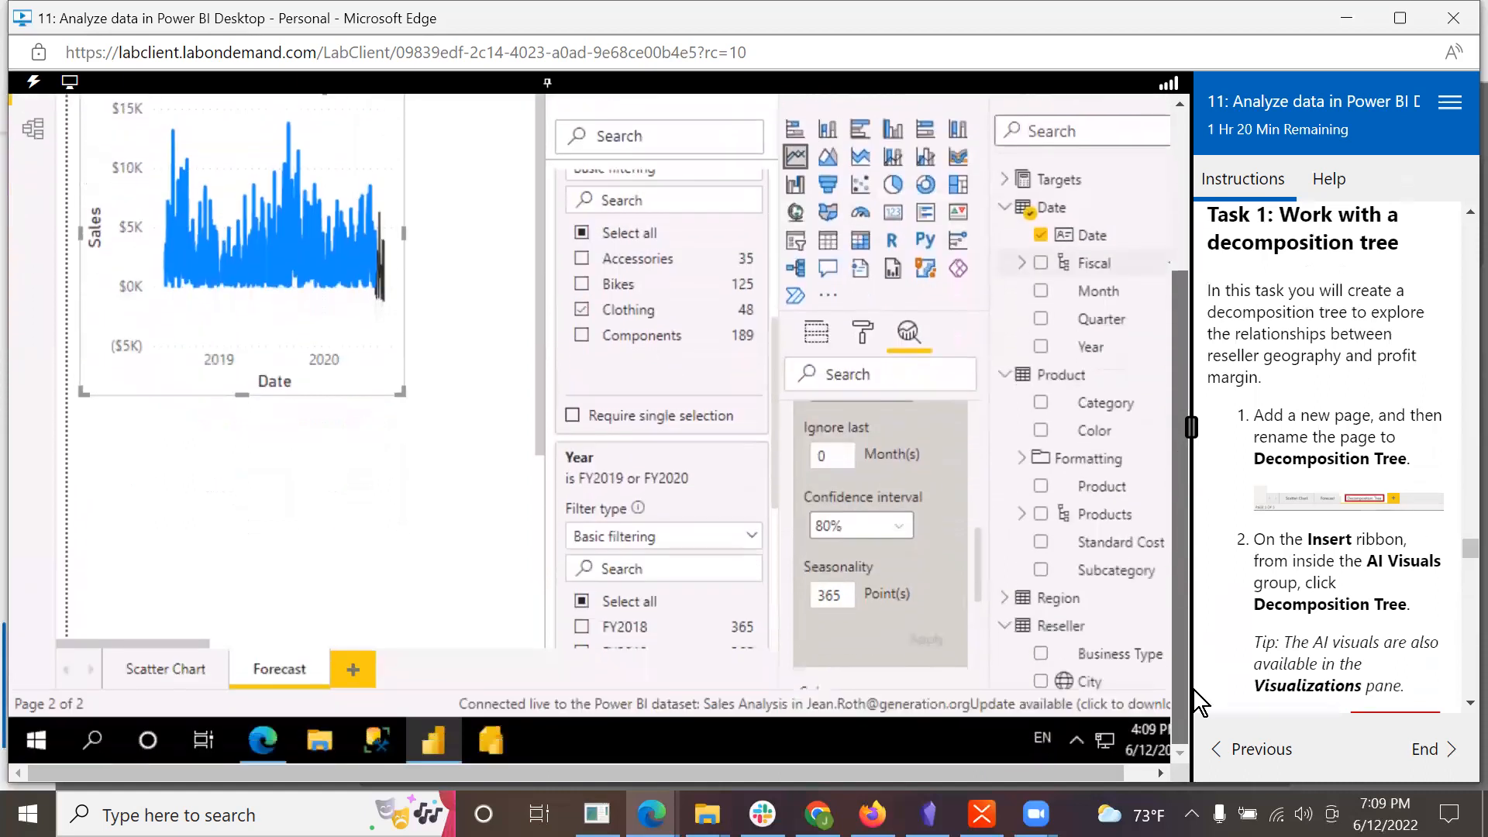
left_click(360, 672)
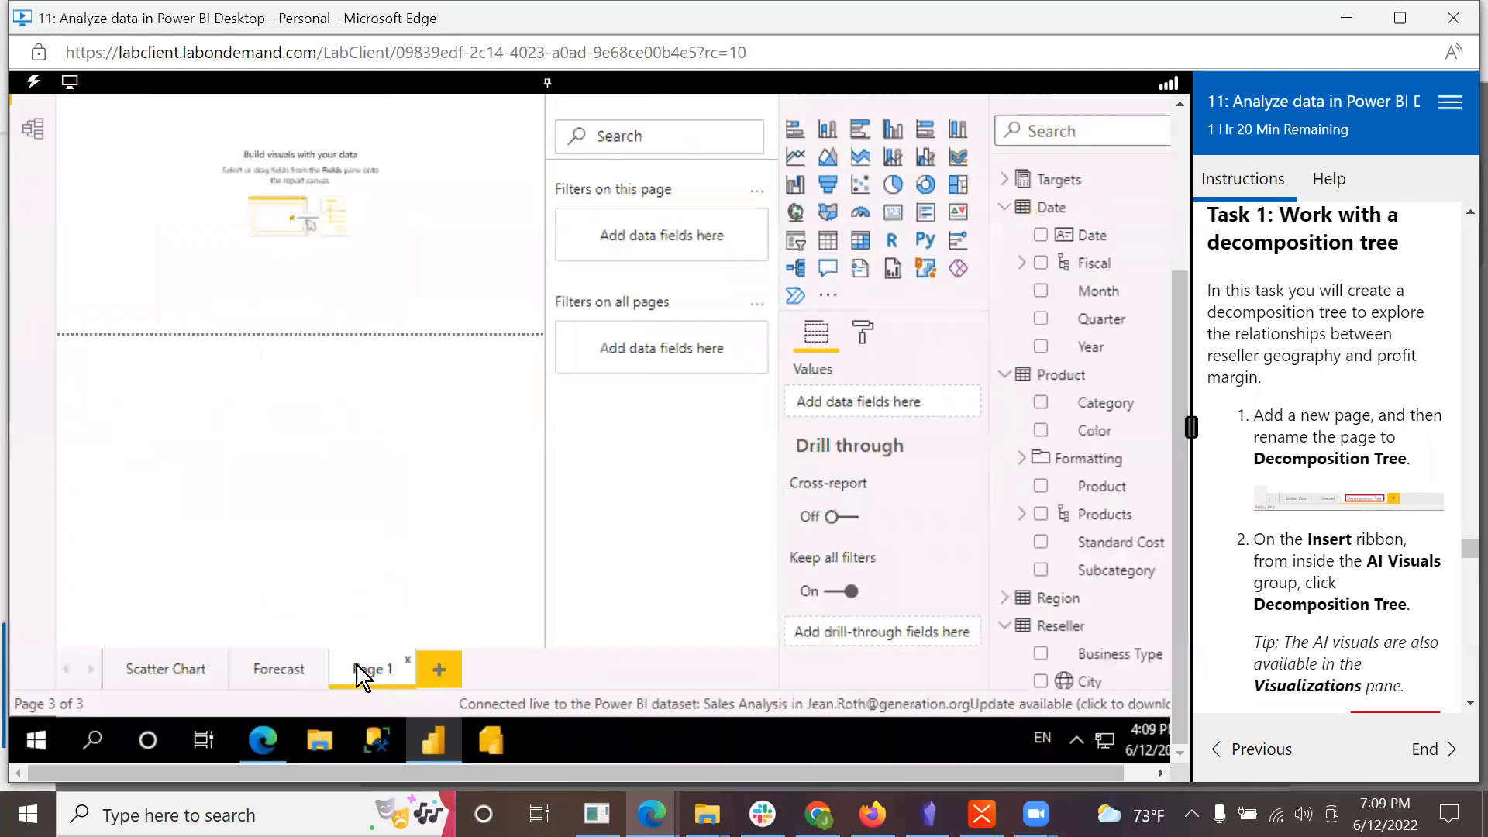
Step: Rename the new report page to Decomposition Tree
right_click(357, 665)
left_click(409, 595)
type("Decomposition Tree")
key("Return")
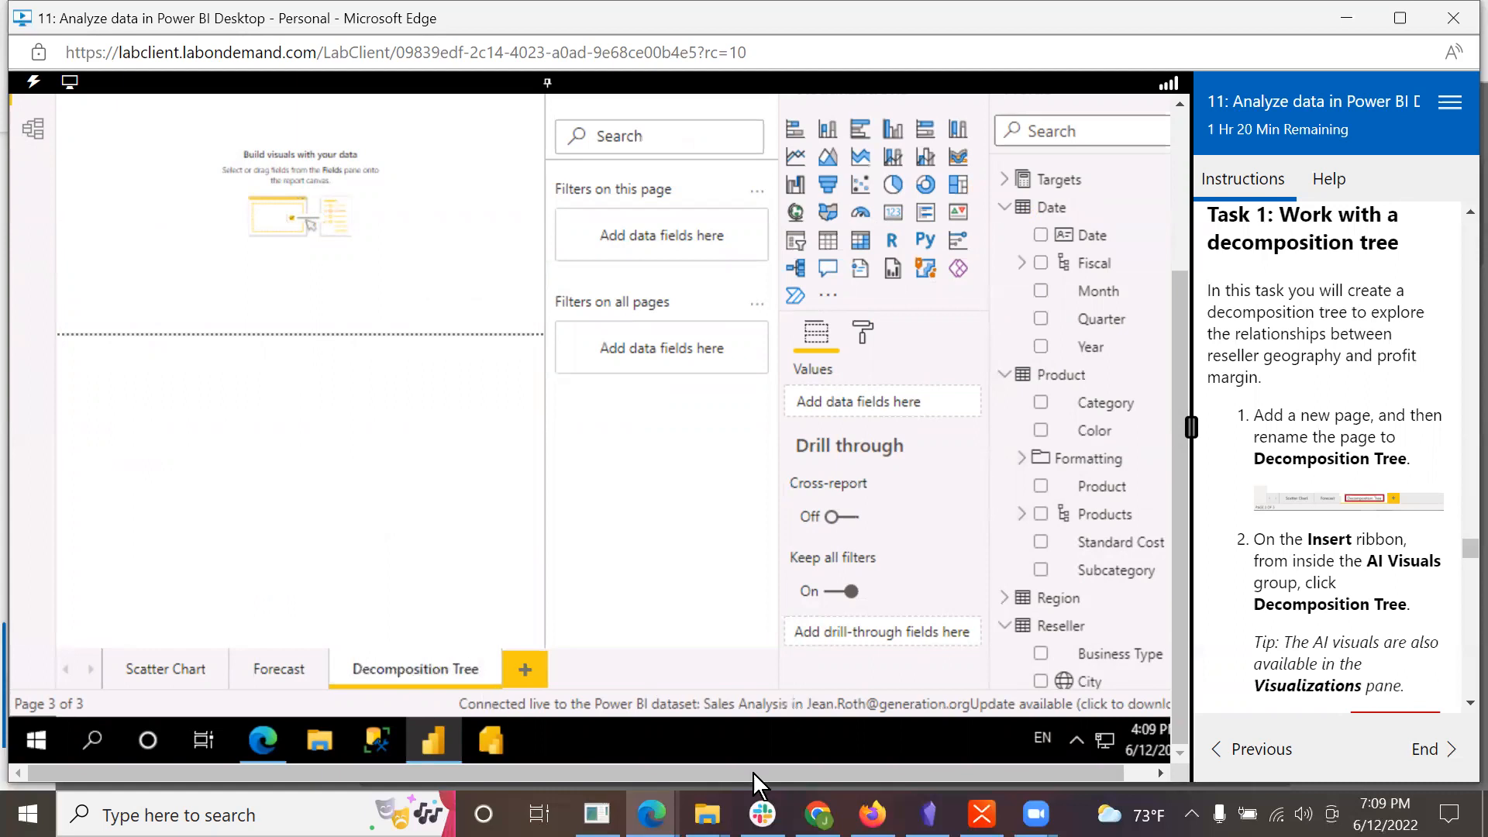
Step: Insert a decomposition tree AI visual on the Decomposition Tree page
scroll(1181, 318, "up", 3)
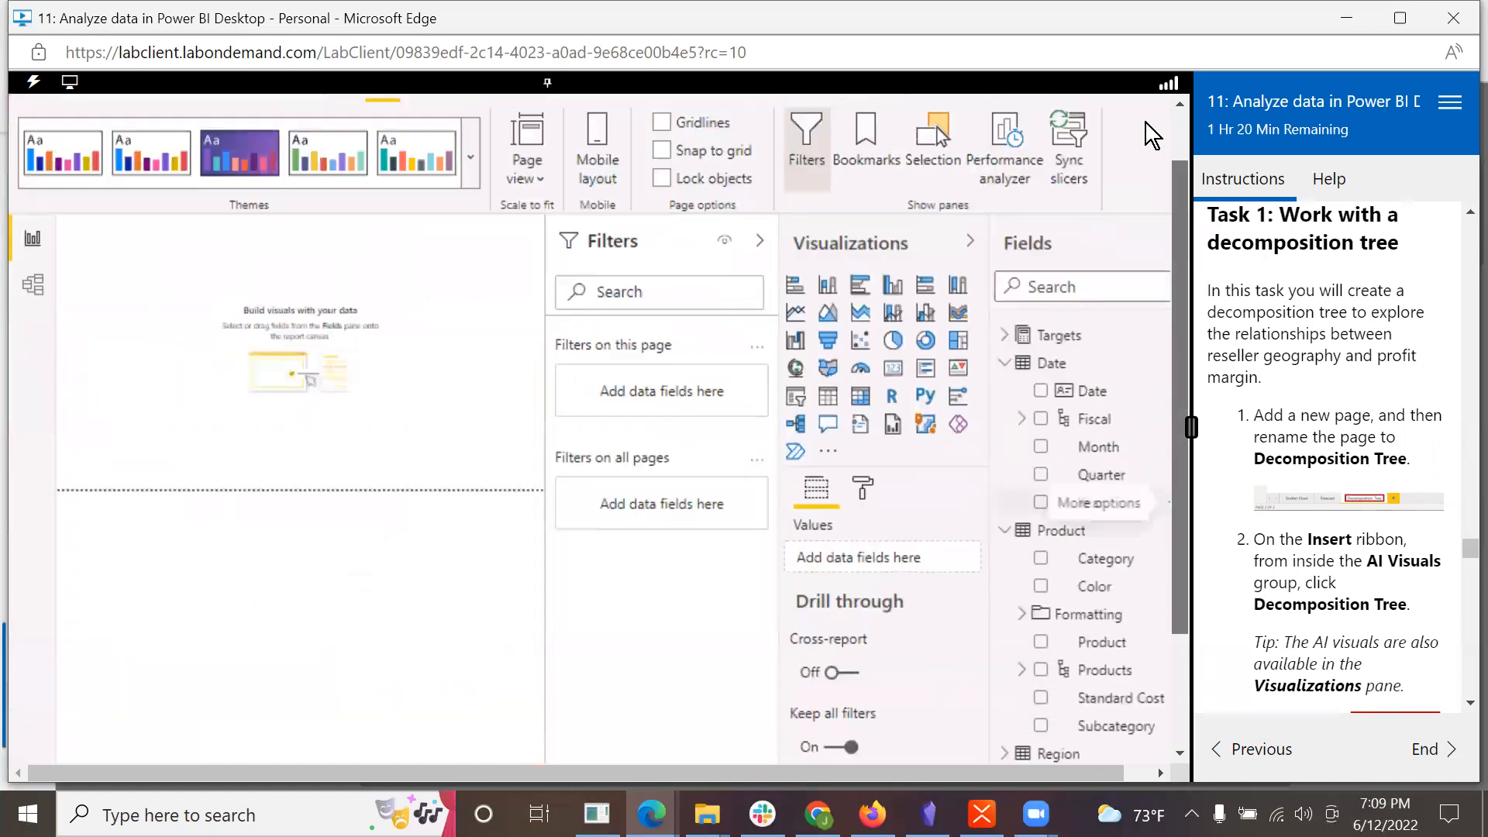
left_click(202, 153)
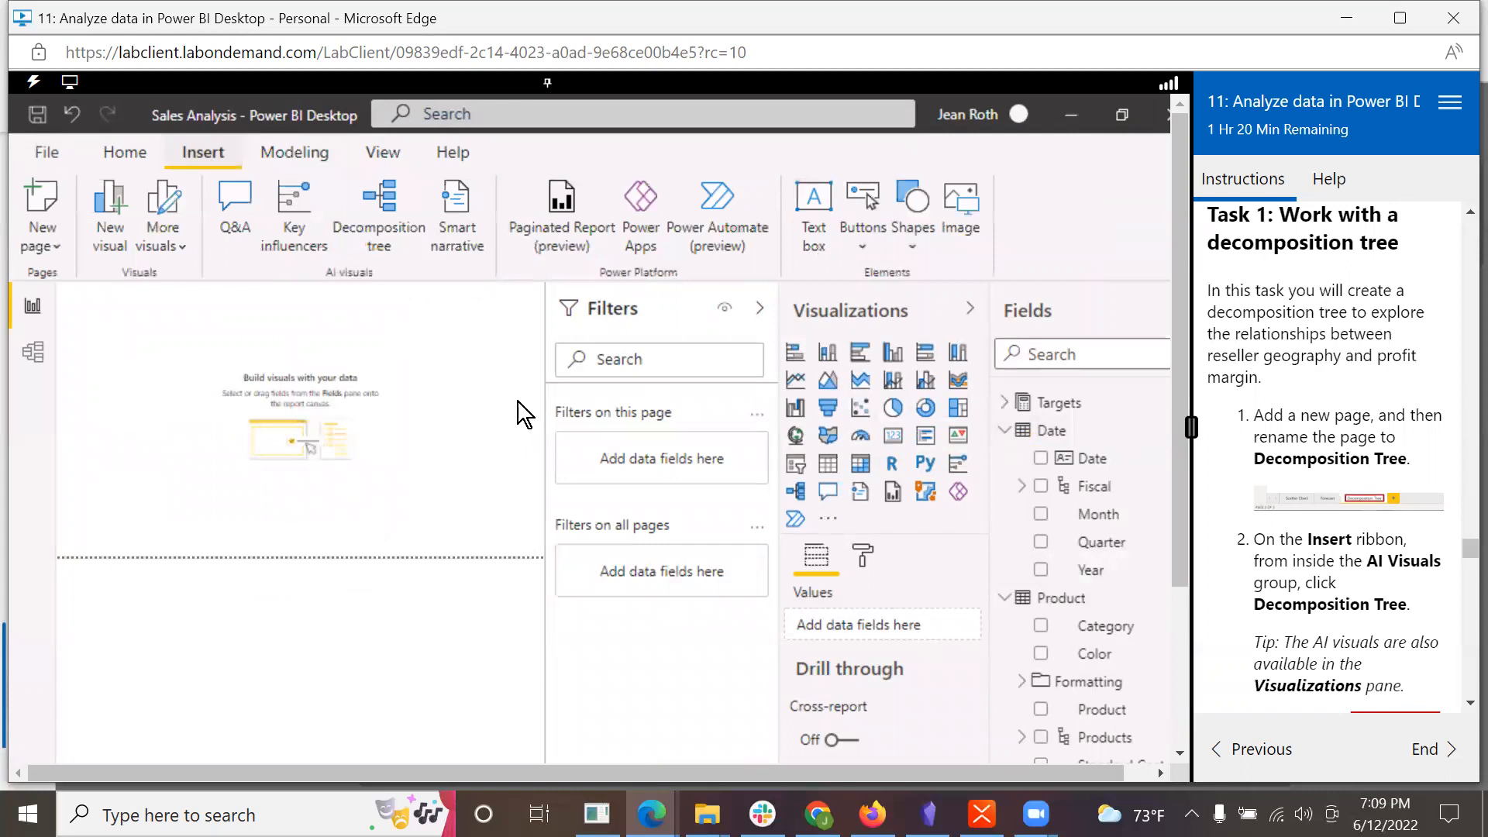
scroll(1370, 639, "down", 3)
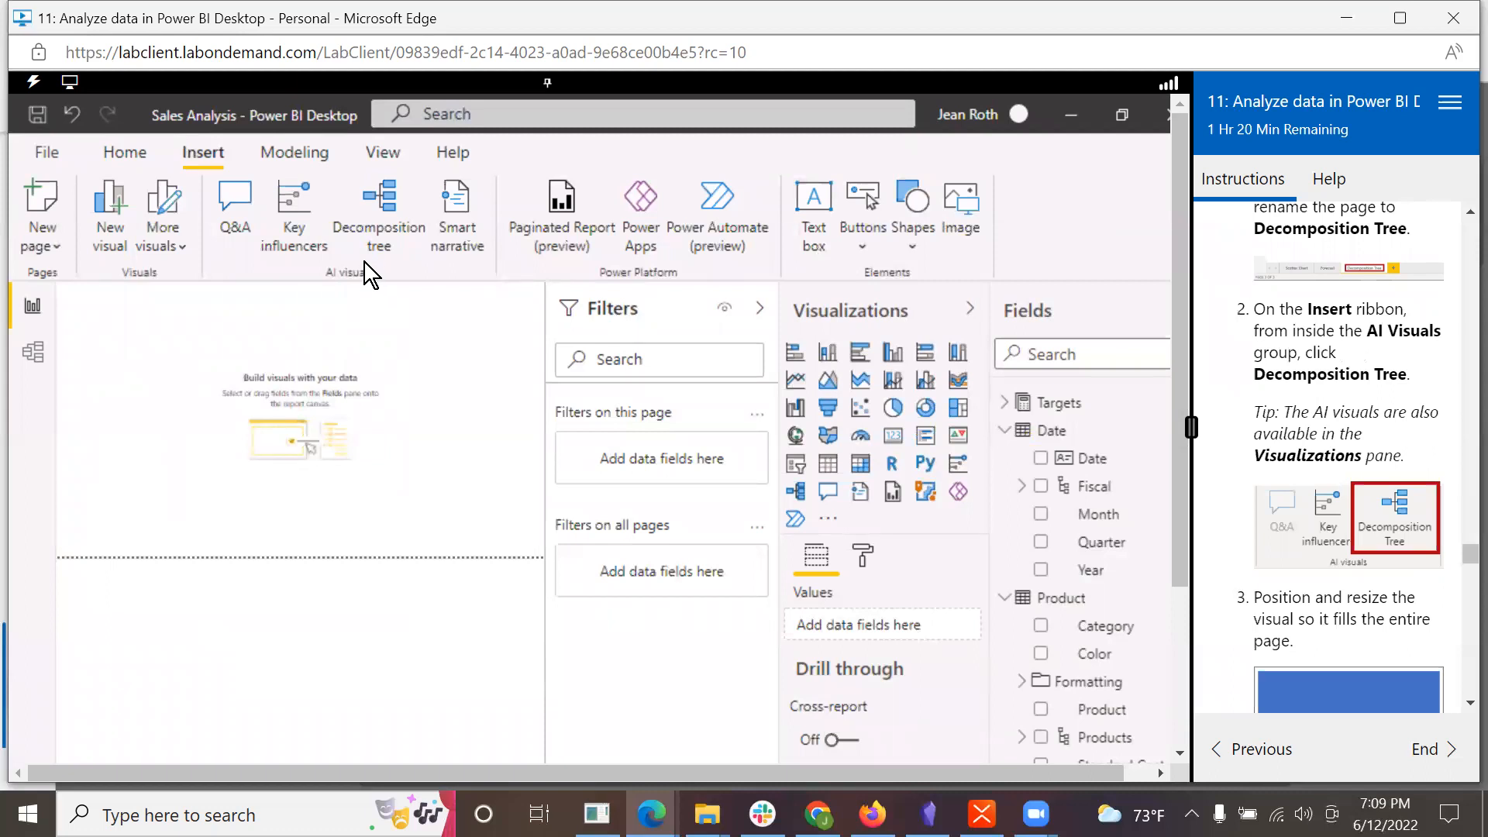
left_click(387, 198)
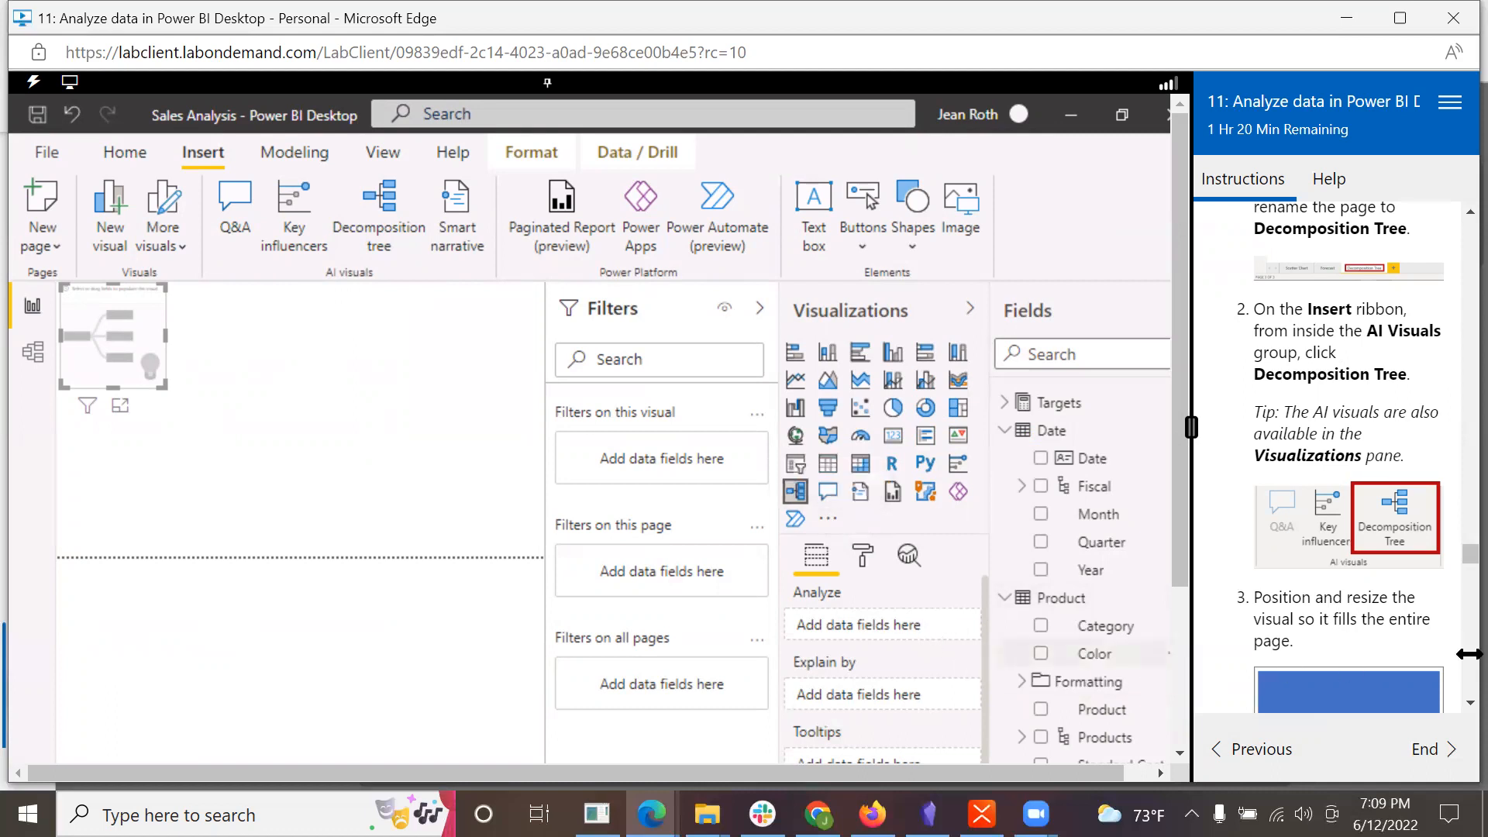
Step: Read the lab's instruction on sizing the visual and set the page view to Actual size
scroll(1406, 644, "down", 1)
scroll(1406, 644, "down", 1)
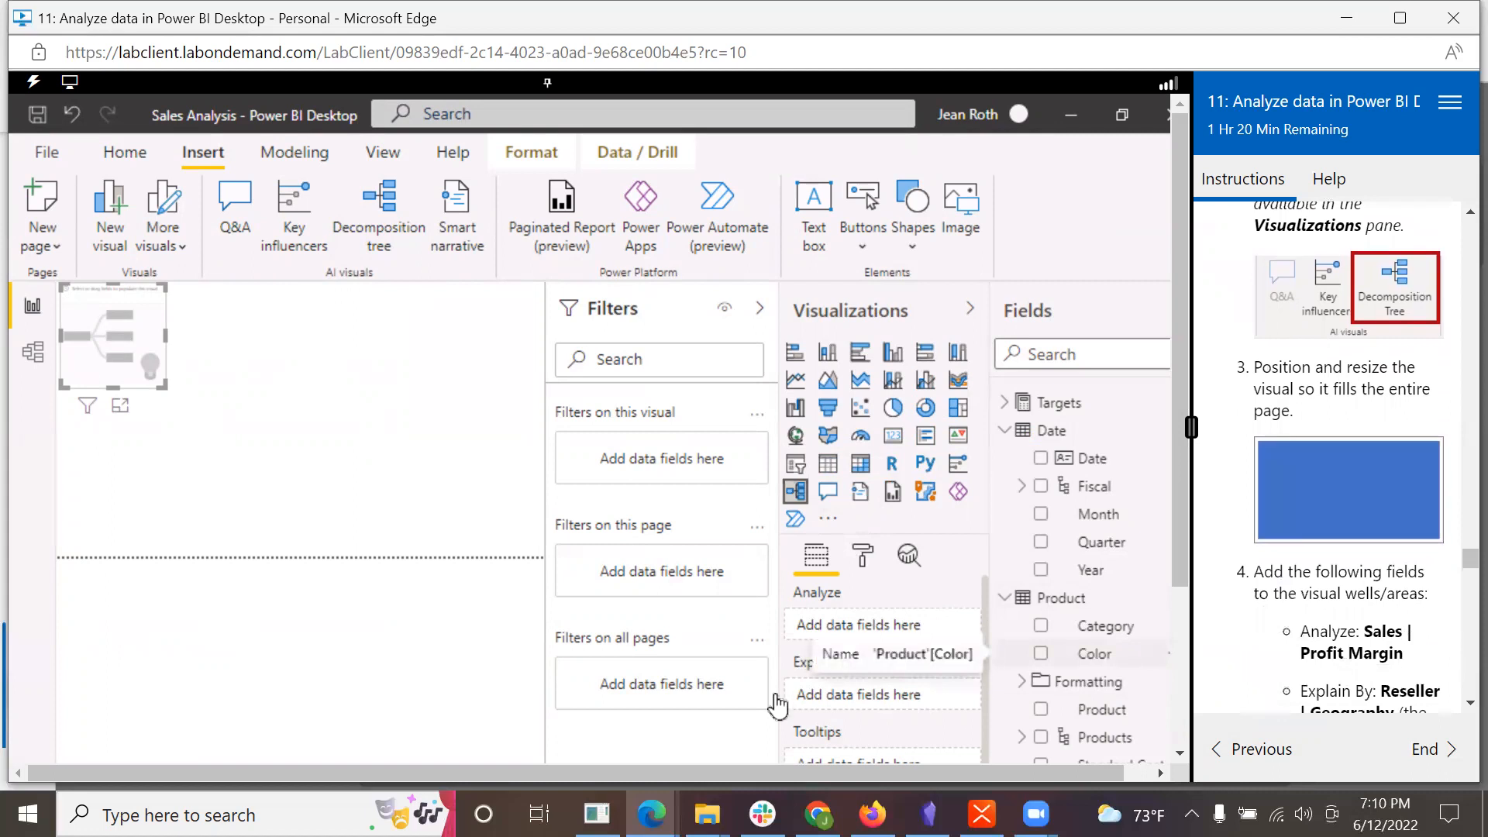
left_click(379, 151)
left_click(529, 241)
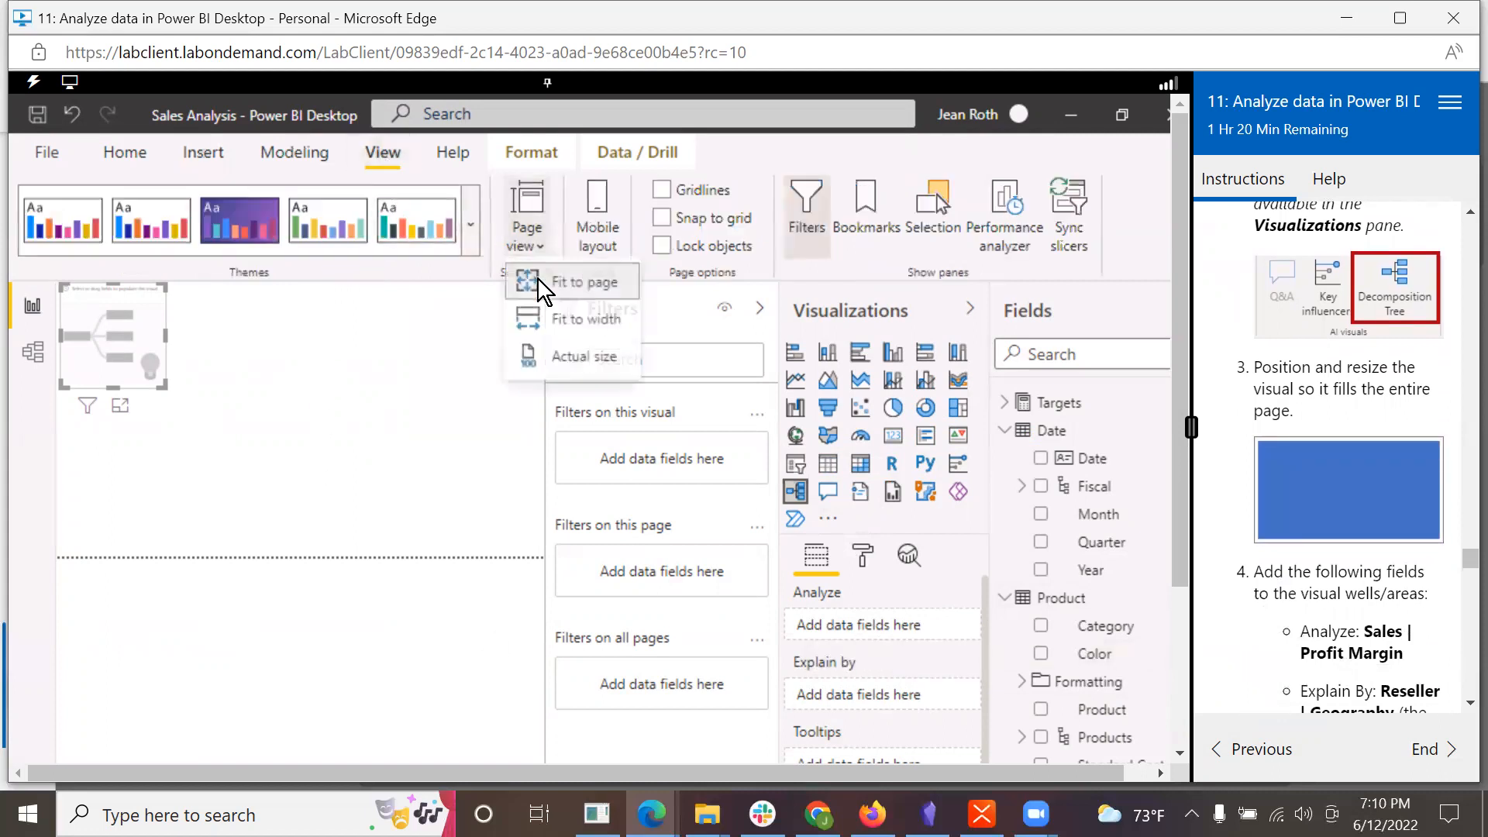
left_click(545, 368)
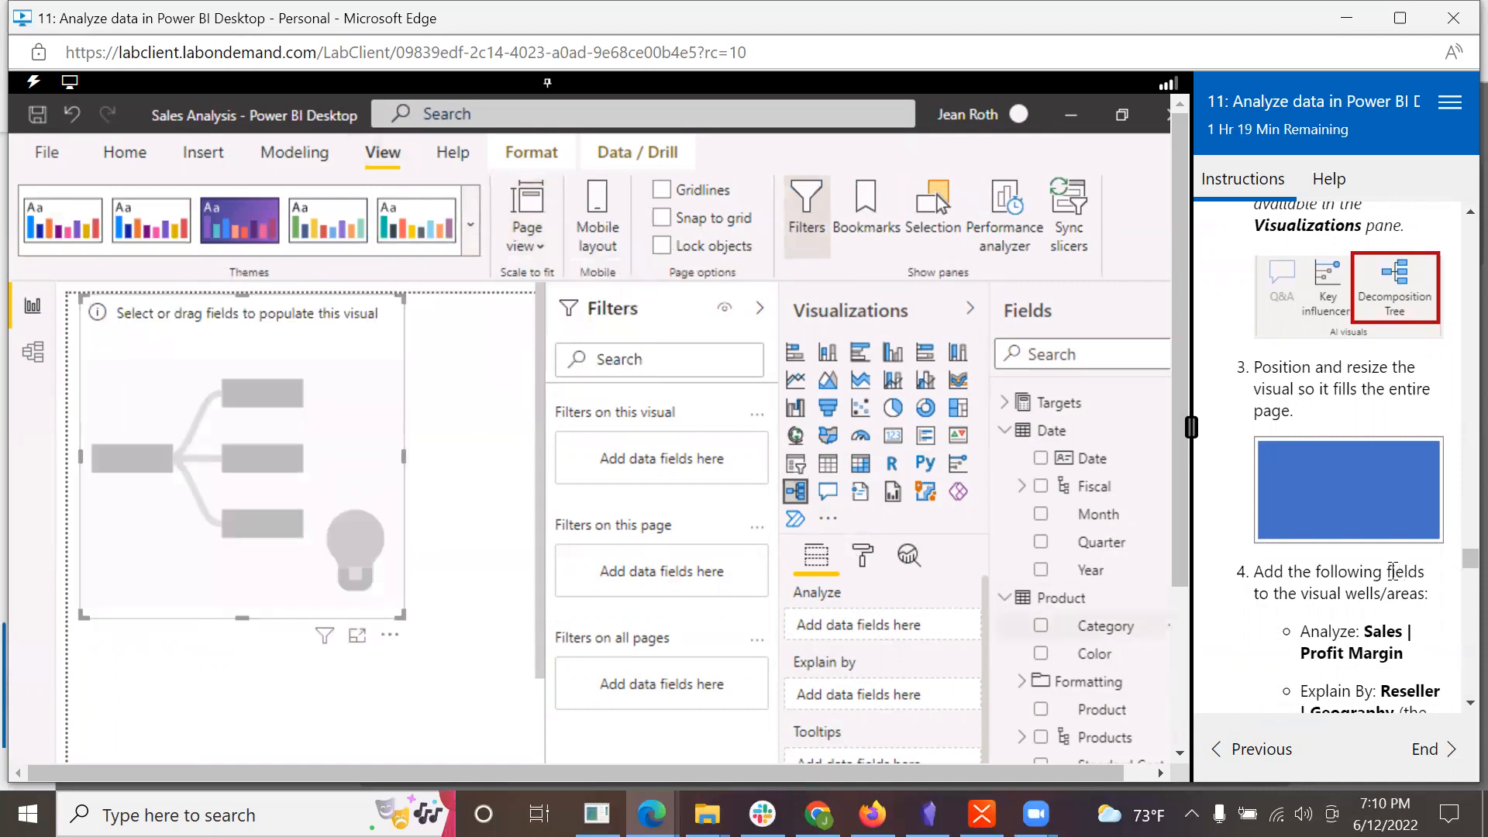
Step: Add the Sales table's Profit Margin field to the decomposition tree's Analyze area
scroll(1383, 580, "down", 1)
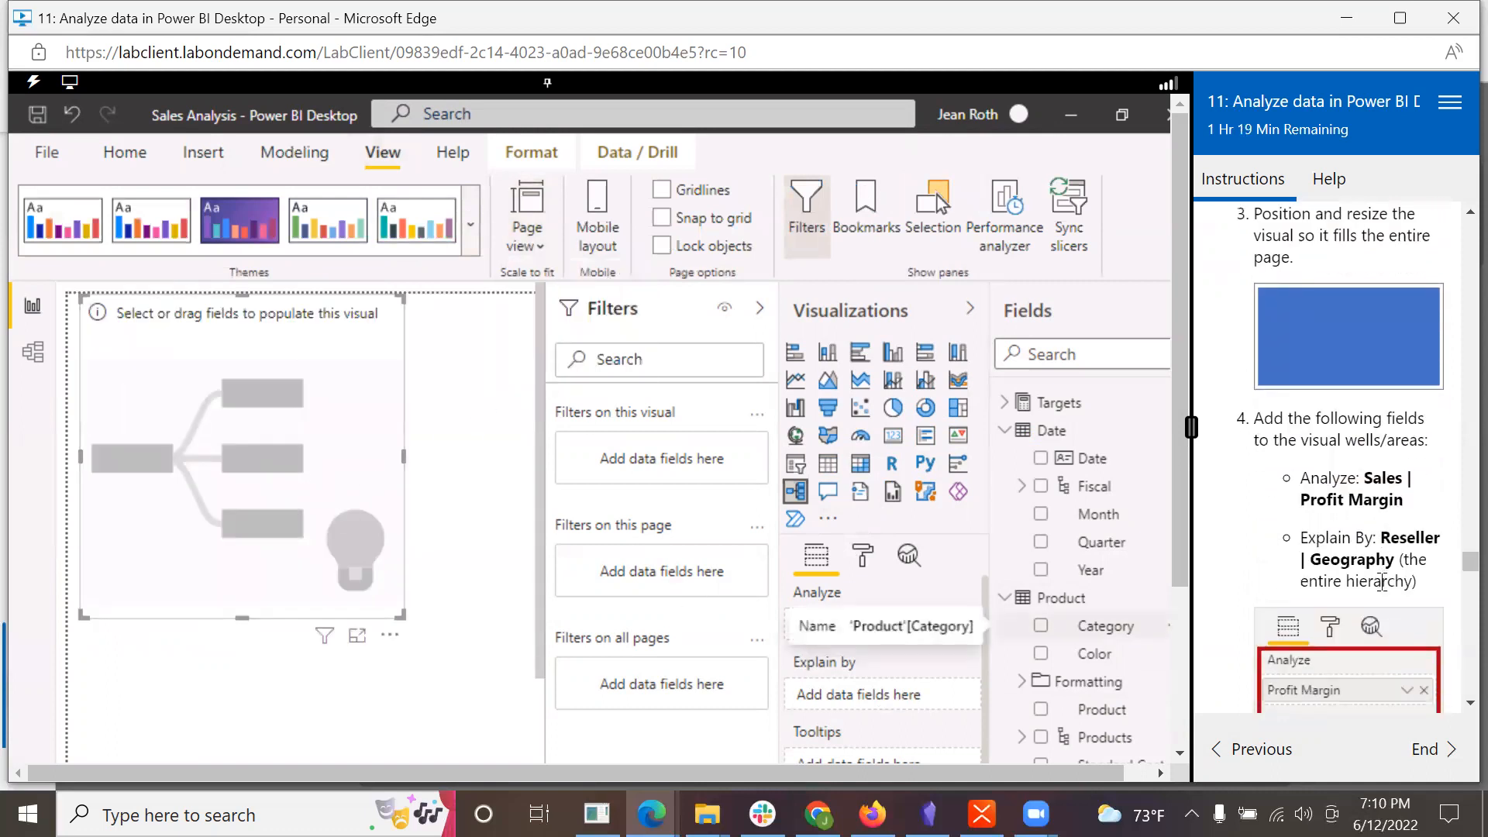
scroll(1383, 582, "down", 2)
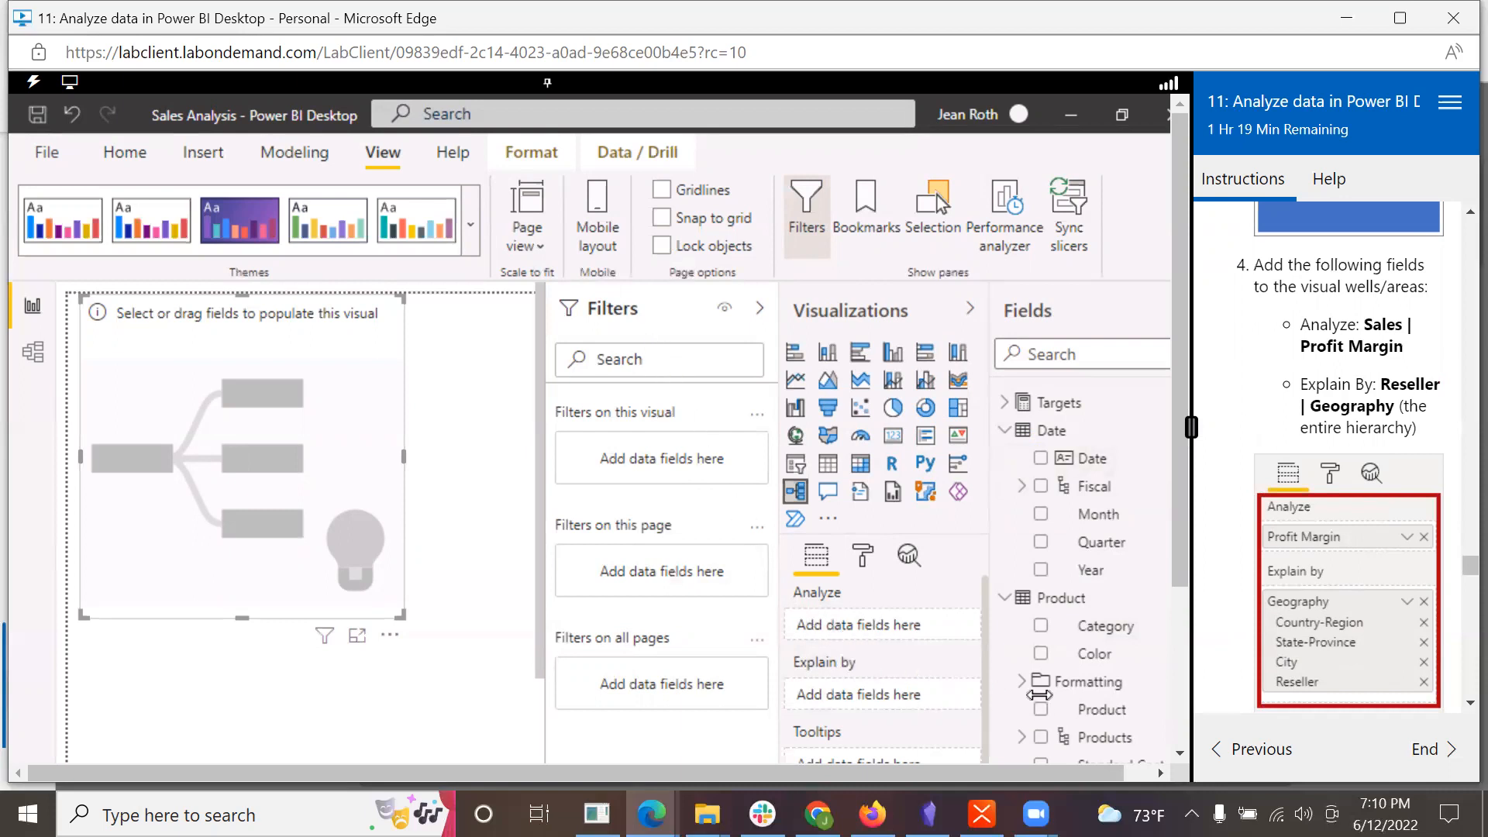
scroll(1094, 666, "down", 5)
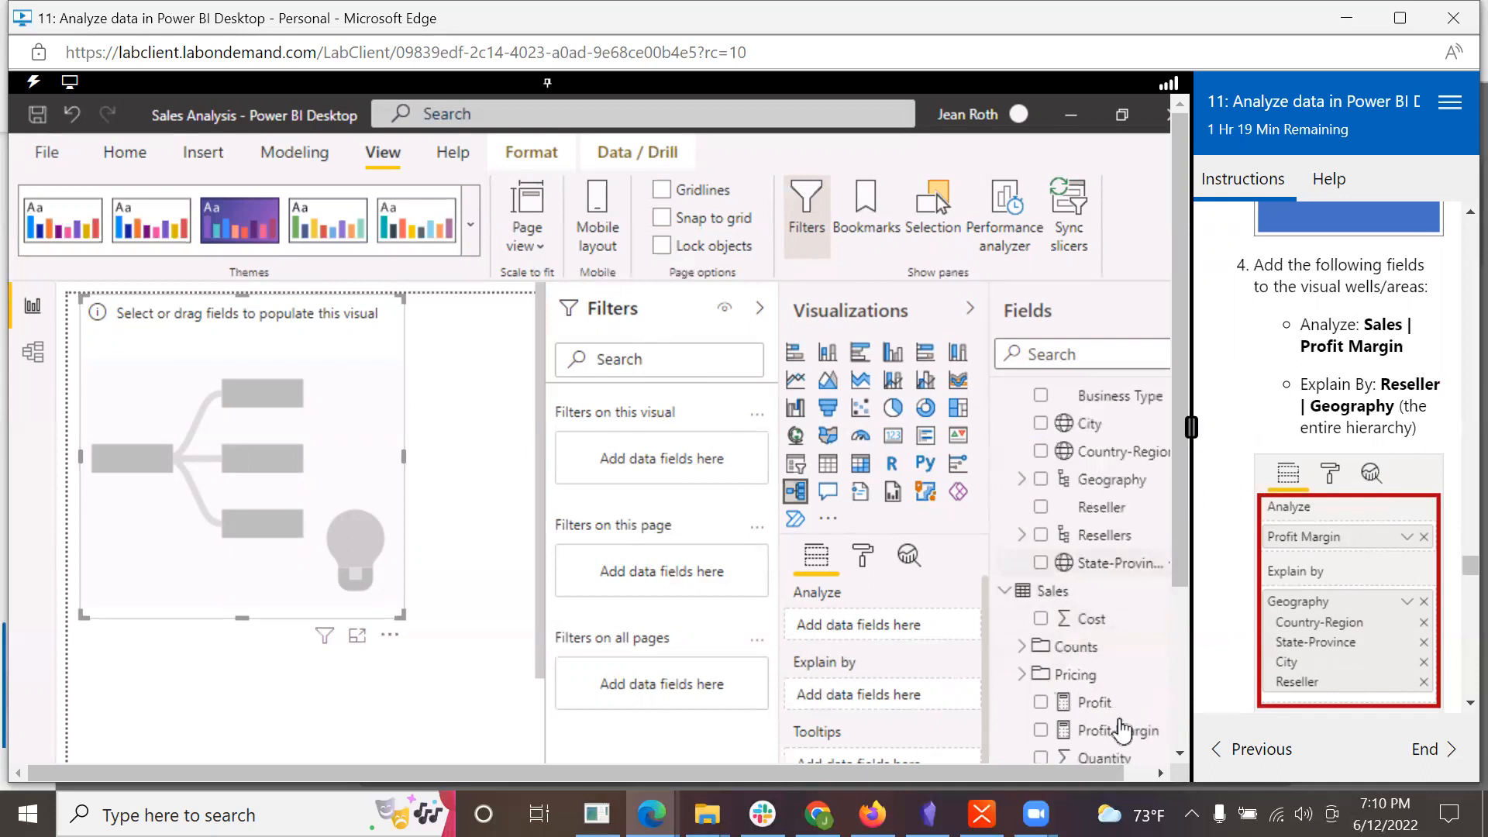
left_click_drag(1117, 744, 907, 627)
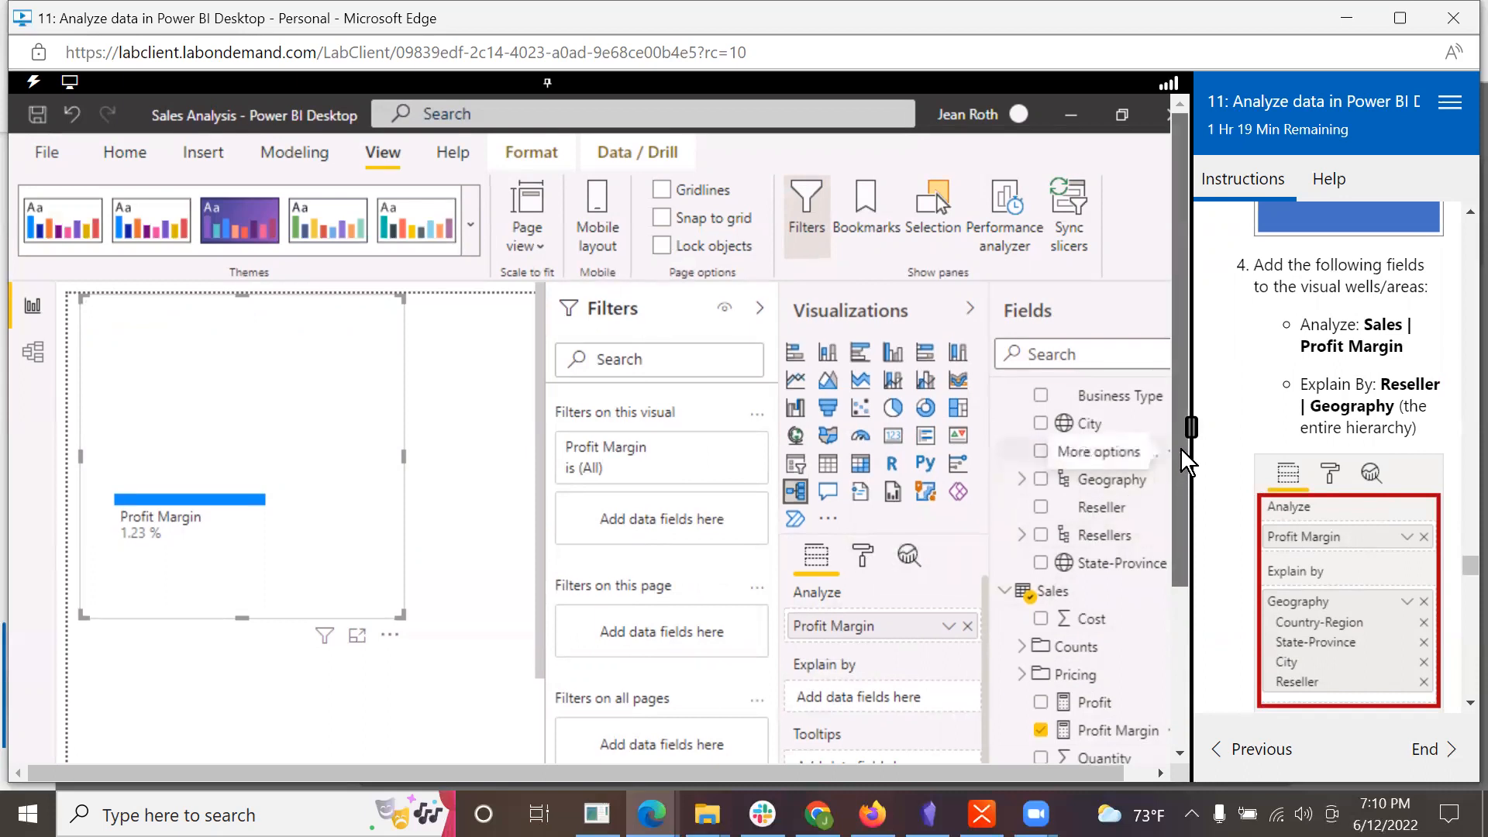
Step: Add the Reseller table's entire Geography hierarchy to the decomposition tree's Explain by area
scroll(1139, 488, "up", 5)
scroll(1139, 486, "up", 3)
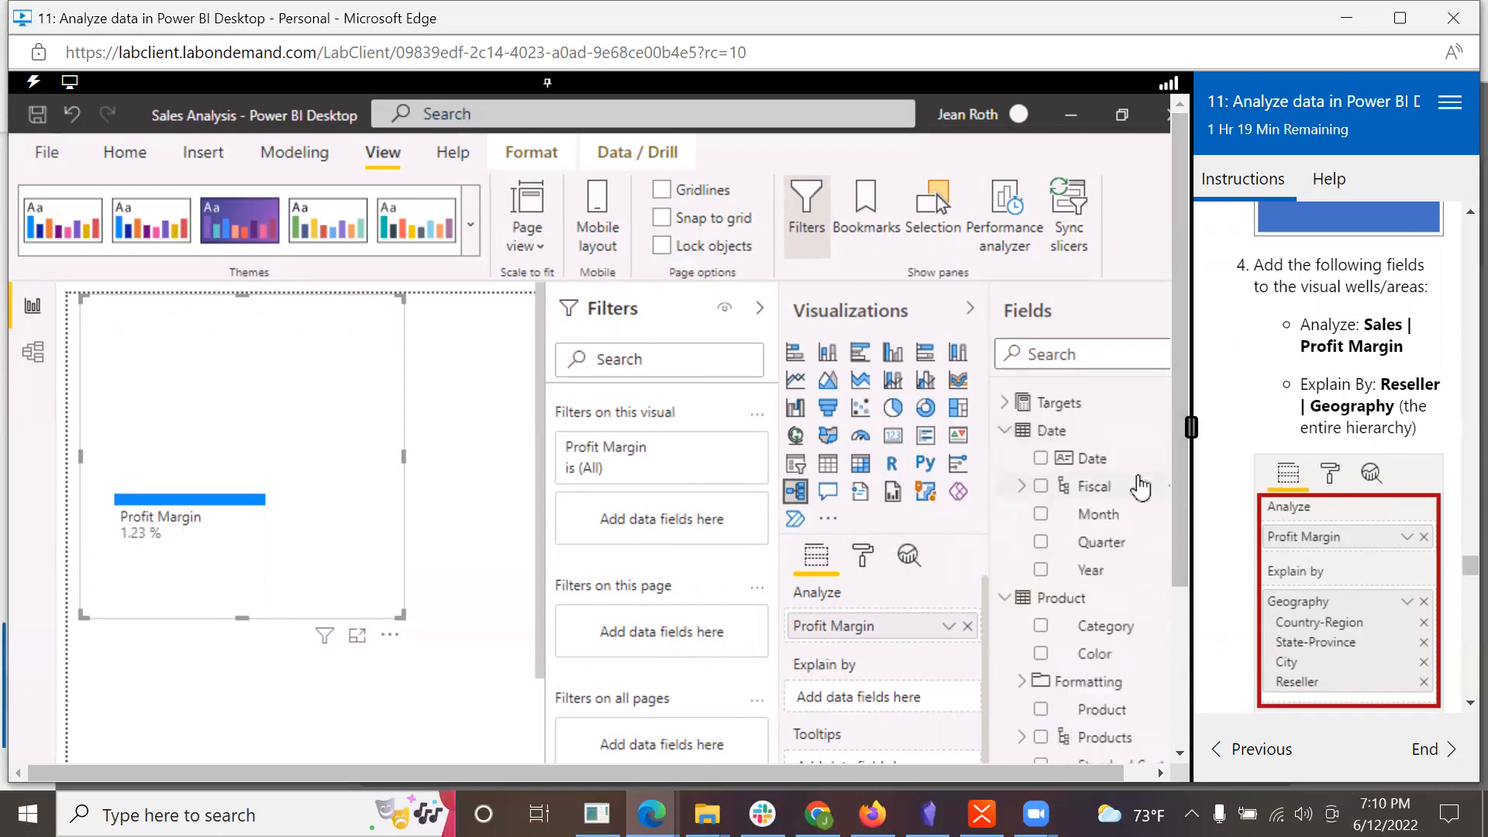
scroll(1135, 497, "down", 6)
scroll(1124, 511, "down", 3)
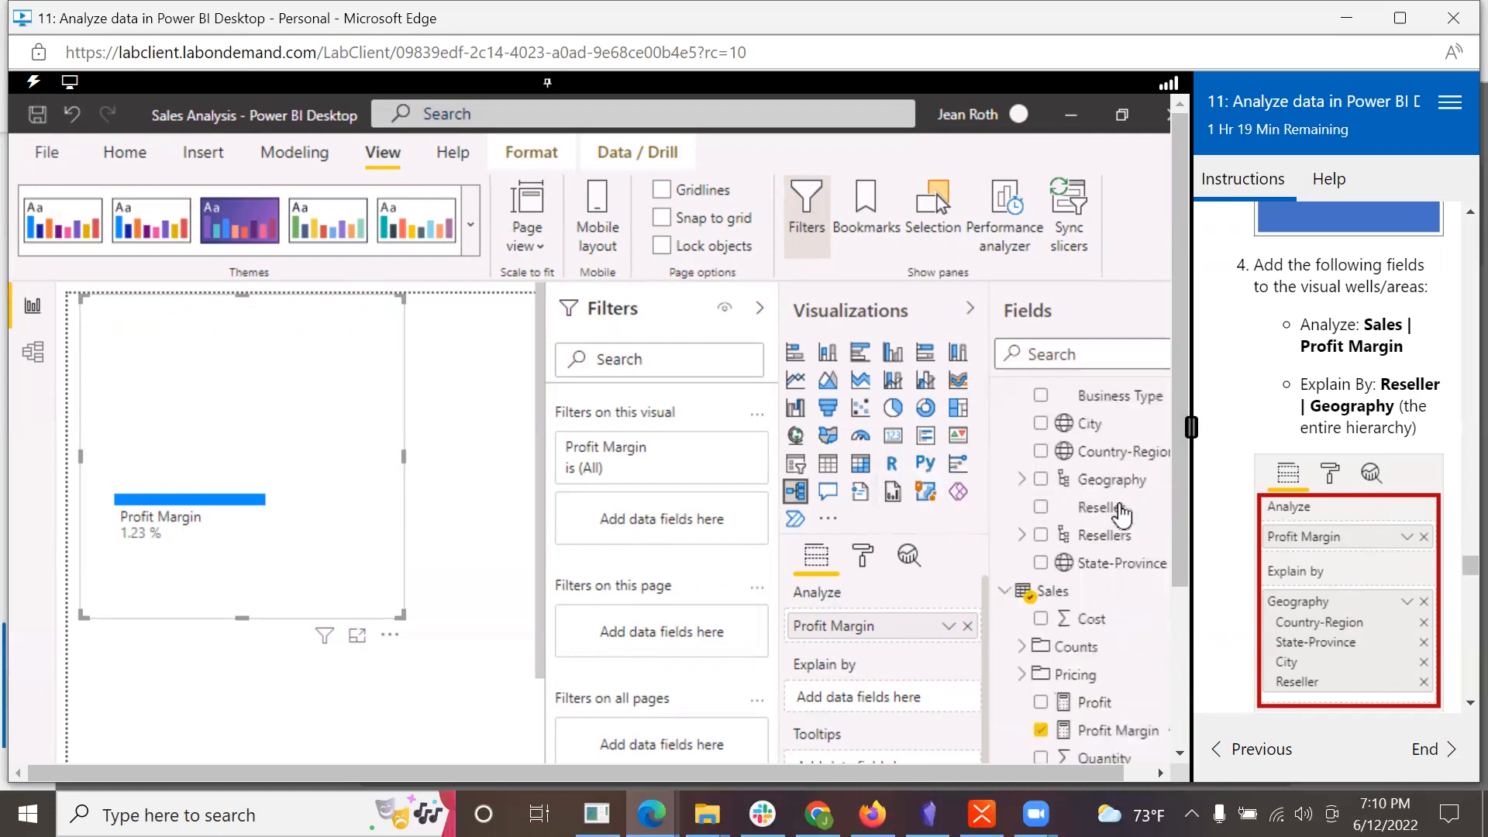
scroll(1125, 512, "up", 4)
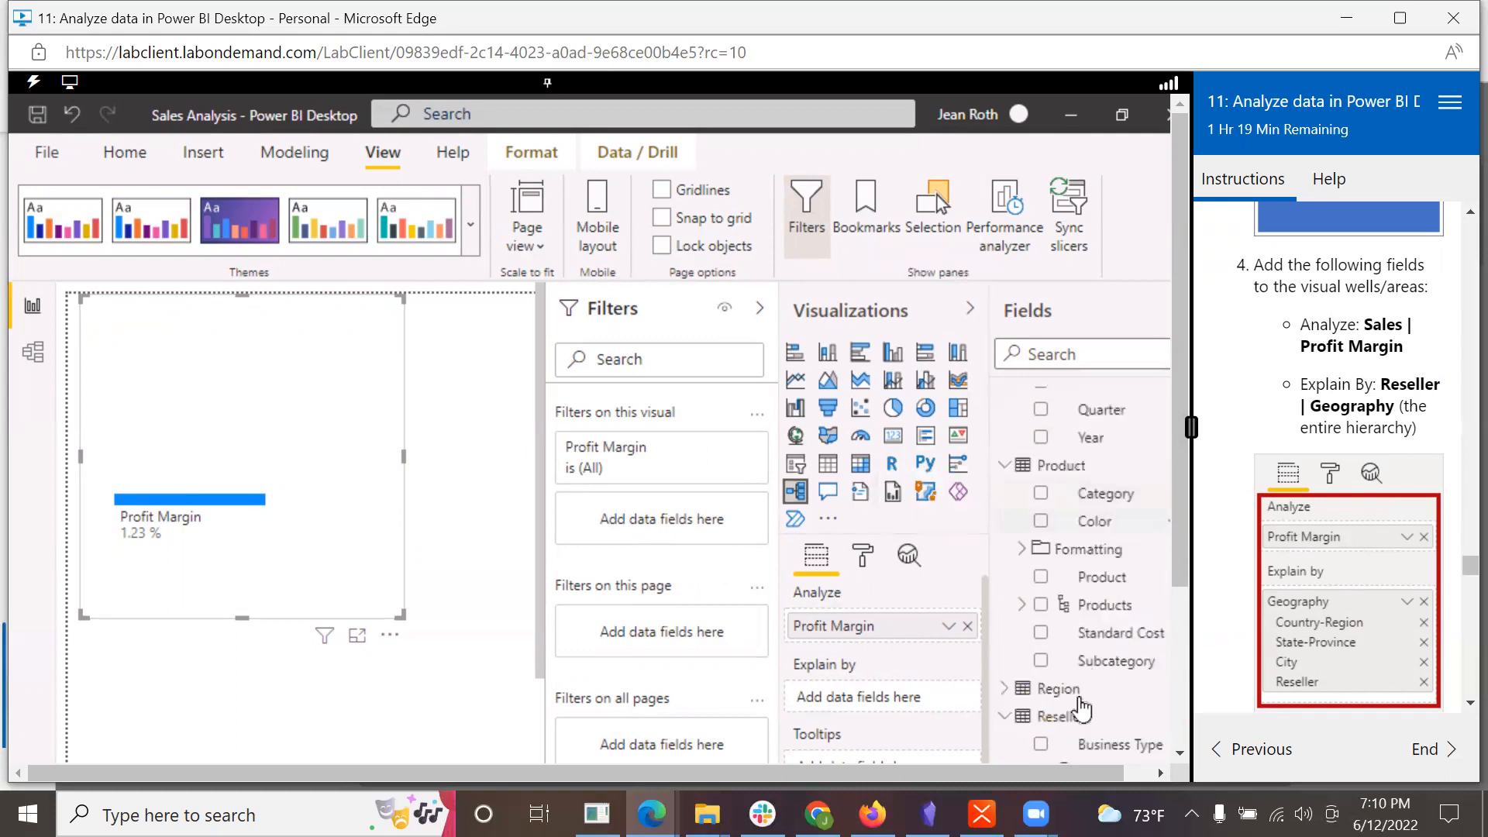
scroll(1082, 709, "down", 3)
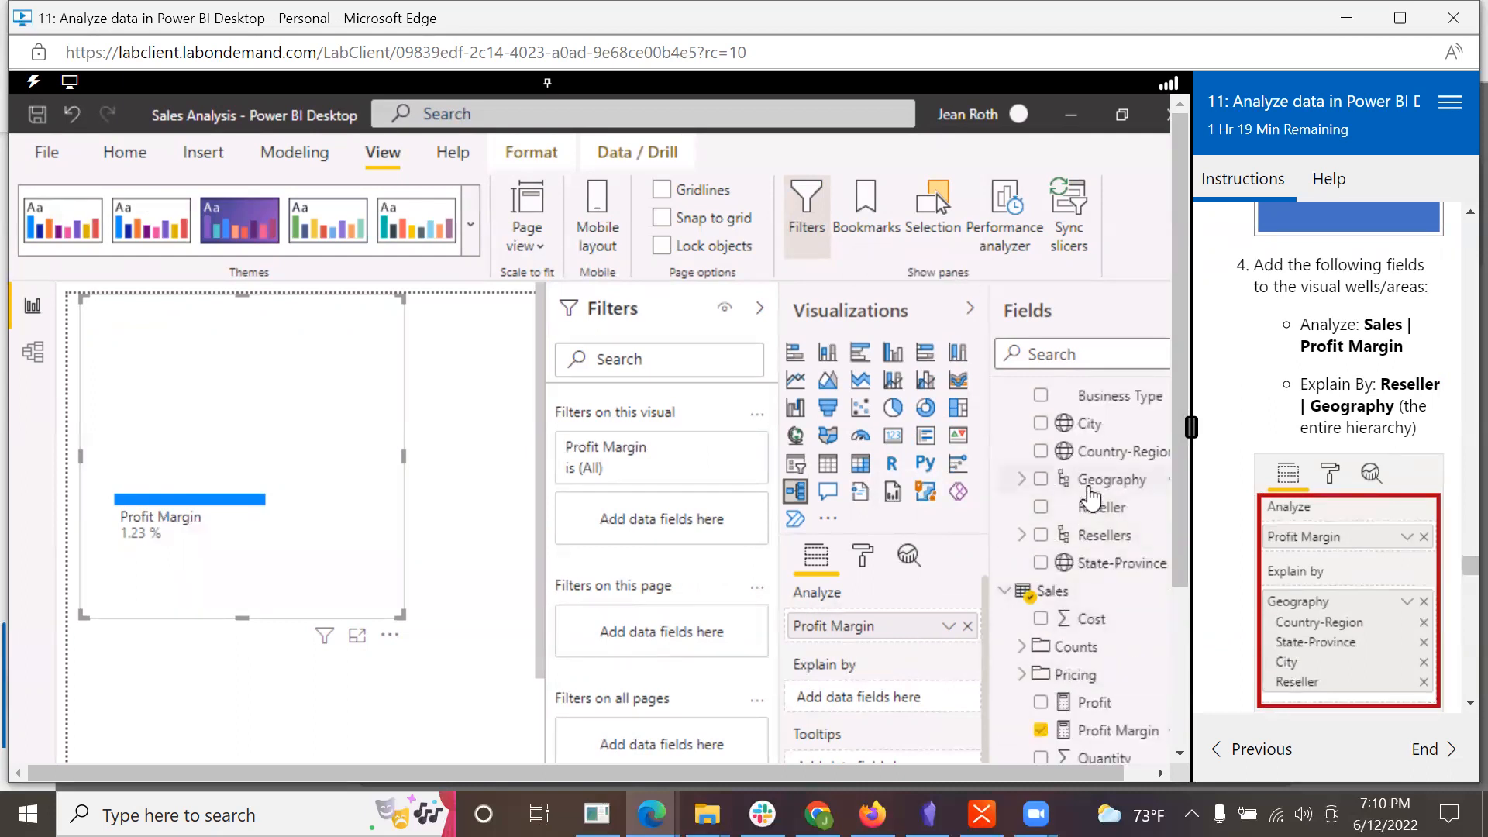
left_click_drag(1093, 491, 882, 704)
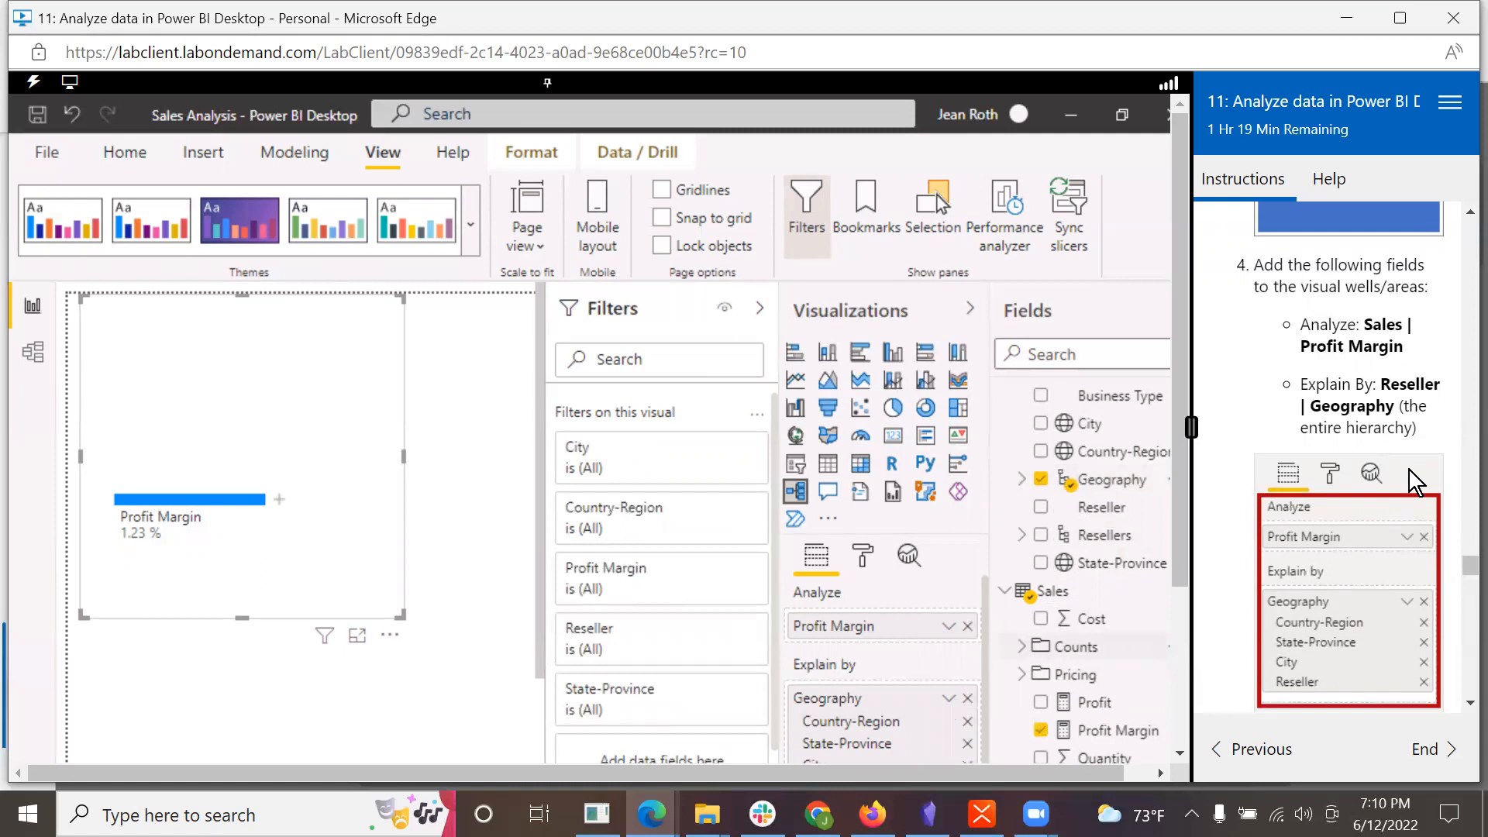
Step: Add the Date table's Year field to the page-level filters and filter it to FY2020
scroll(1438, 508, "down", 2)
left_click_drag(1184, 561, 1191, 689)
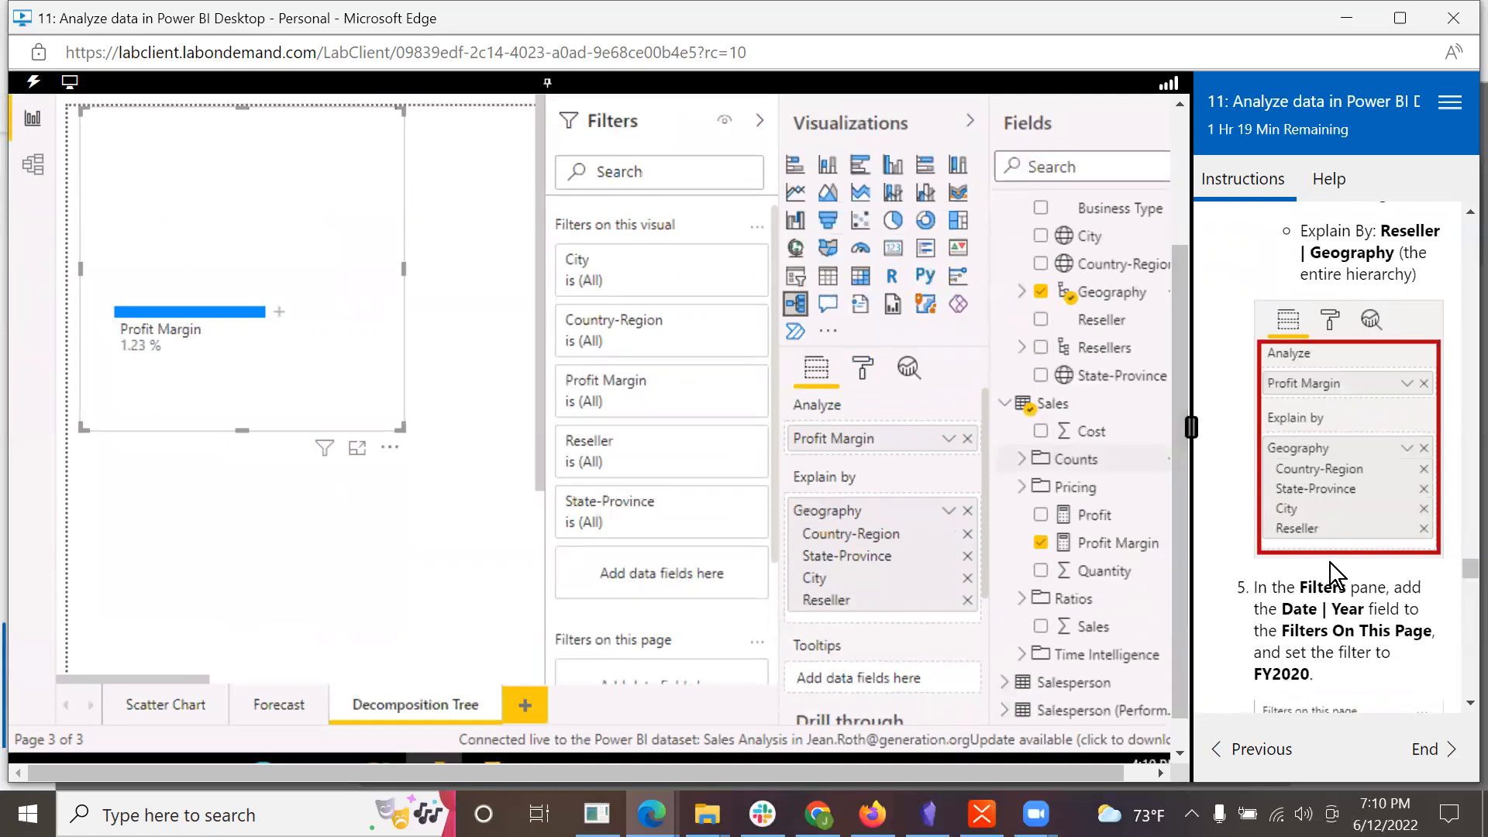
scroll(1350, 596, "down", 1)
scroll(1349, 602, "down", 1)
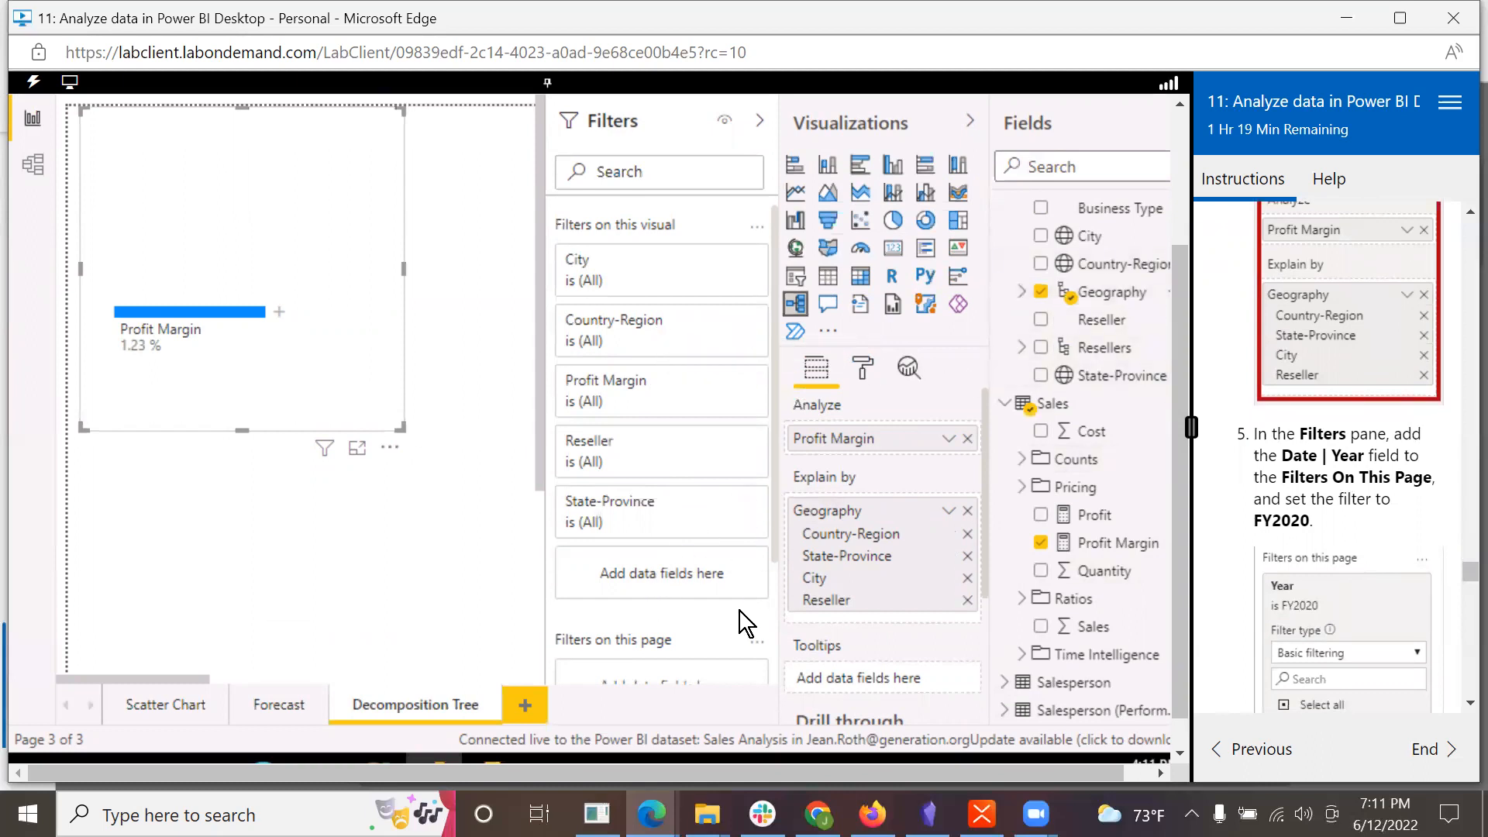
scroll(773, 558, "down", 4)
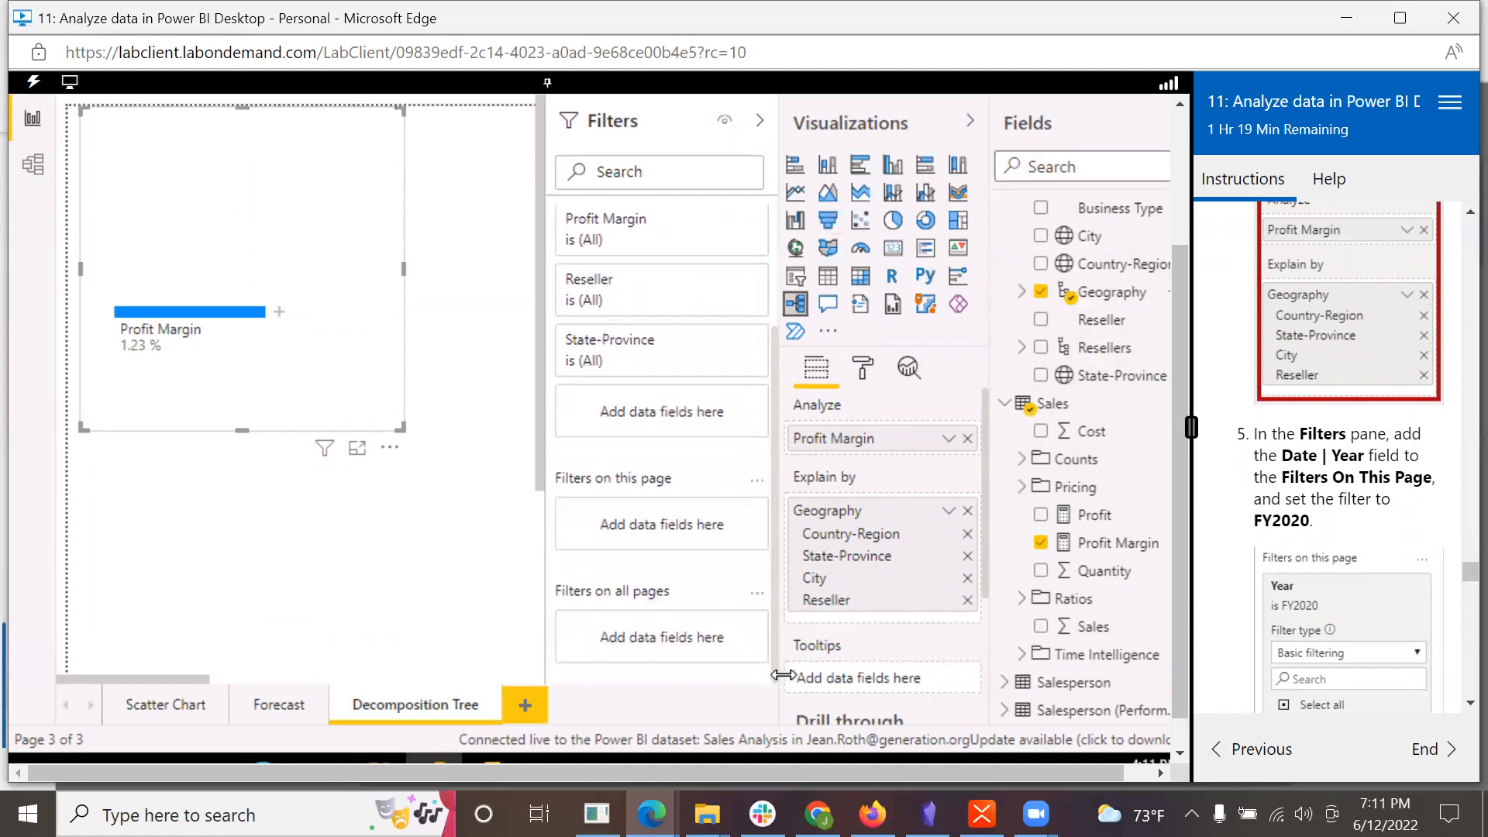
left_click_drag(1179, 264, 1179, 318)
scroll(1132, 289, "up", 5)
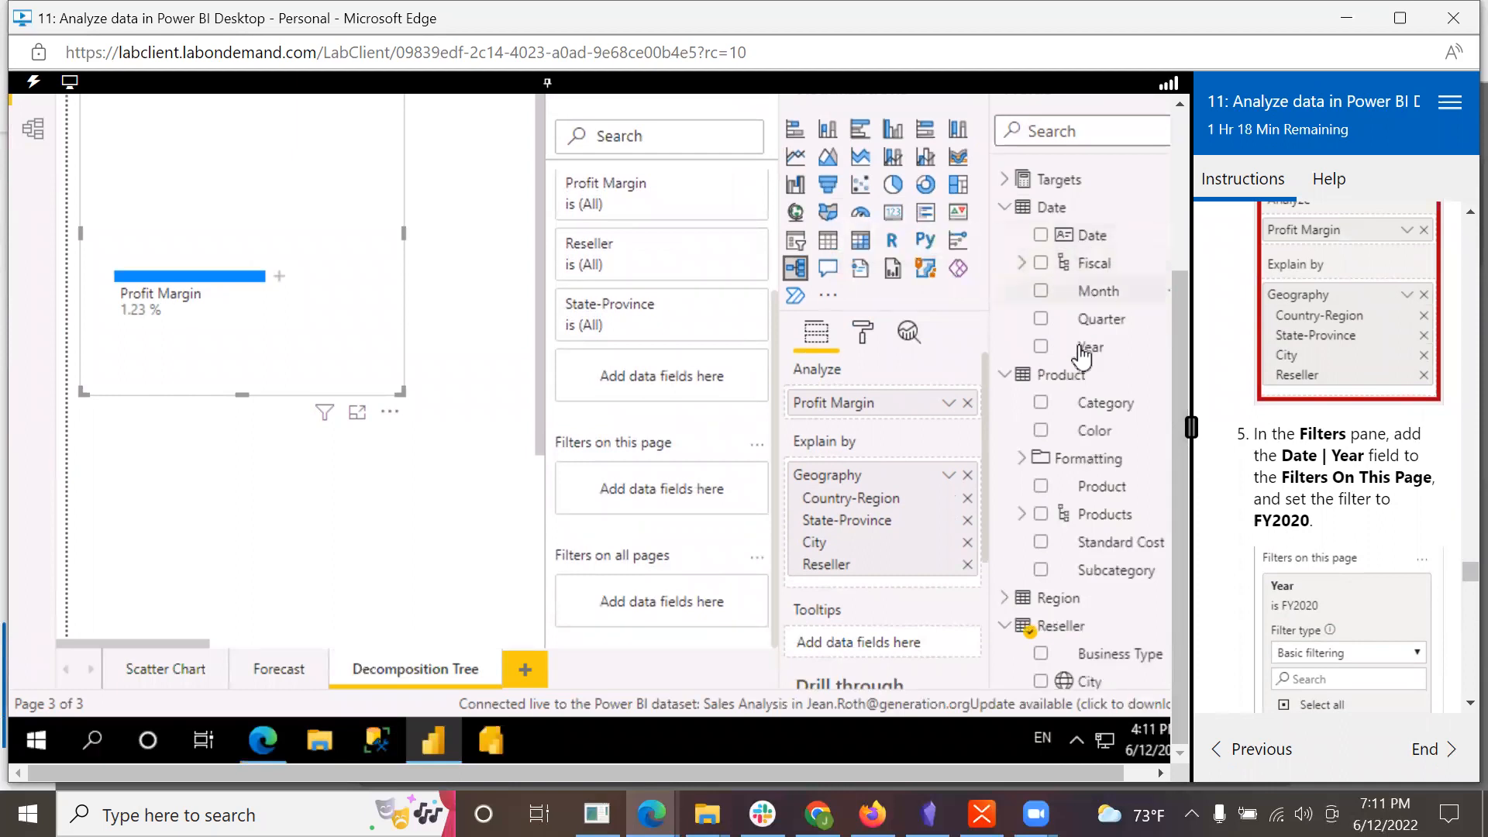
left_click_drag(1051, 361, 661, 489)
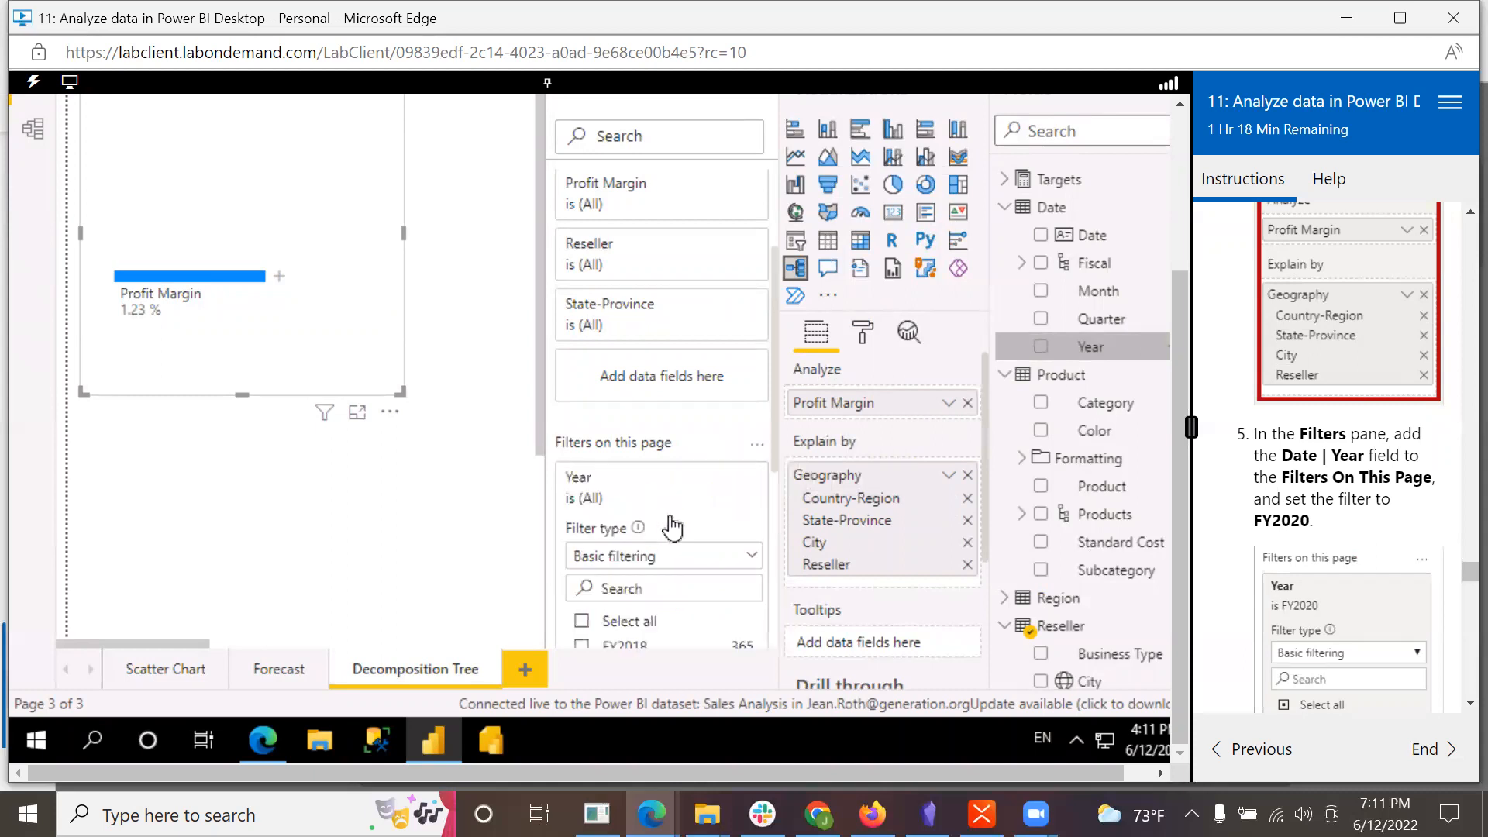
left_click_drag(776, 465, 780, 577)
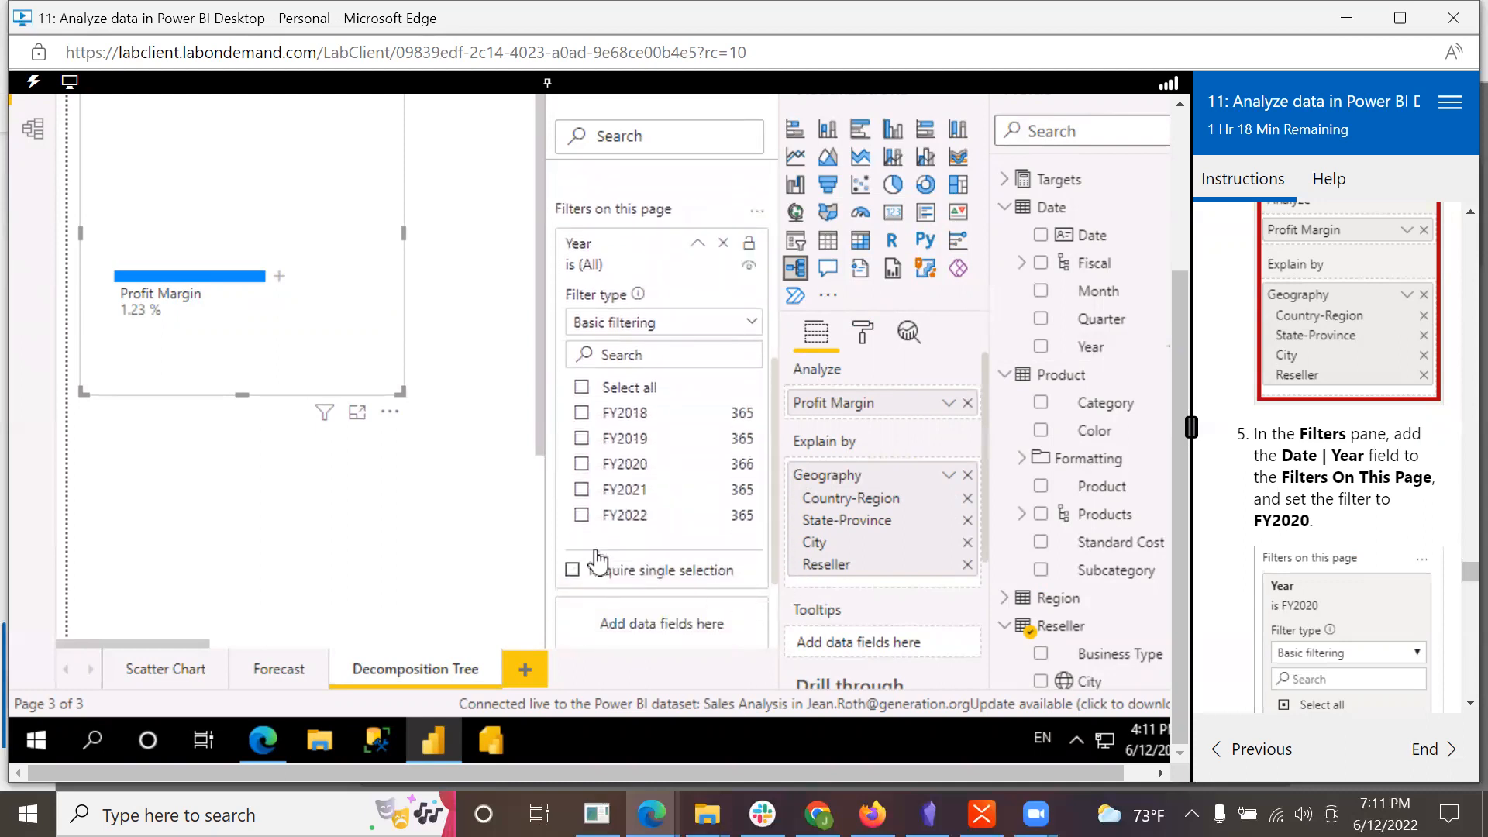
left_click(583, 465)
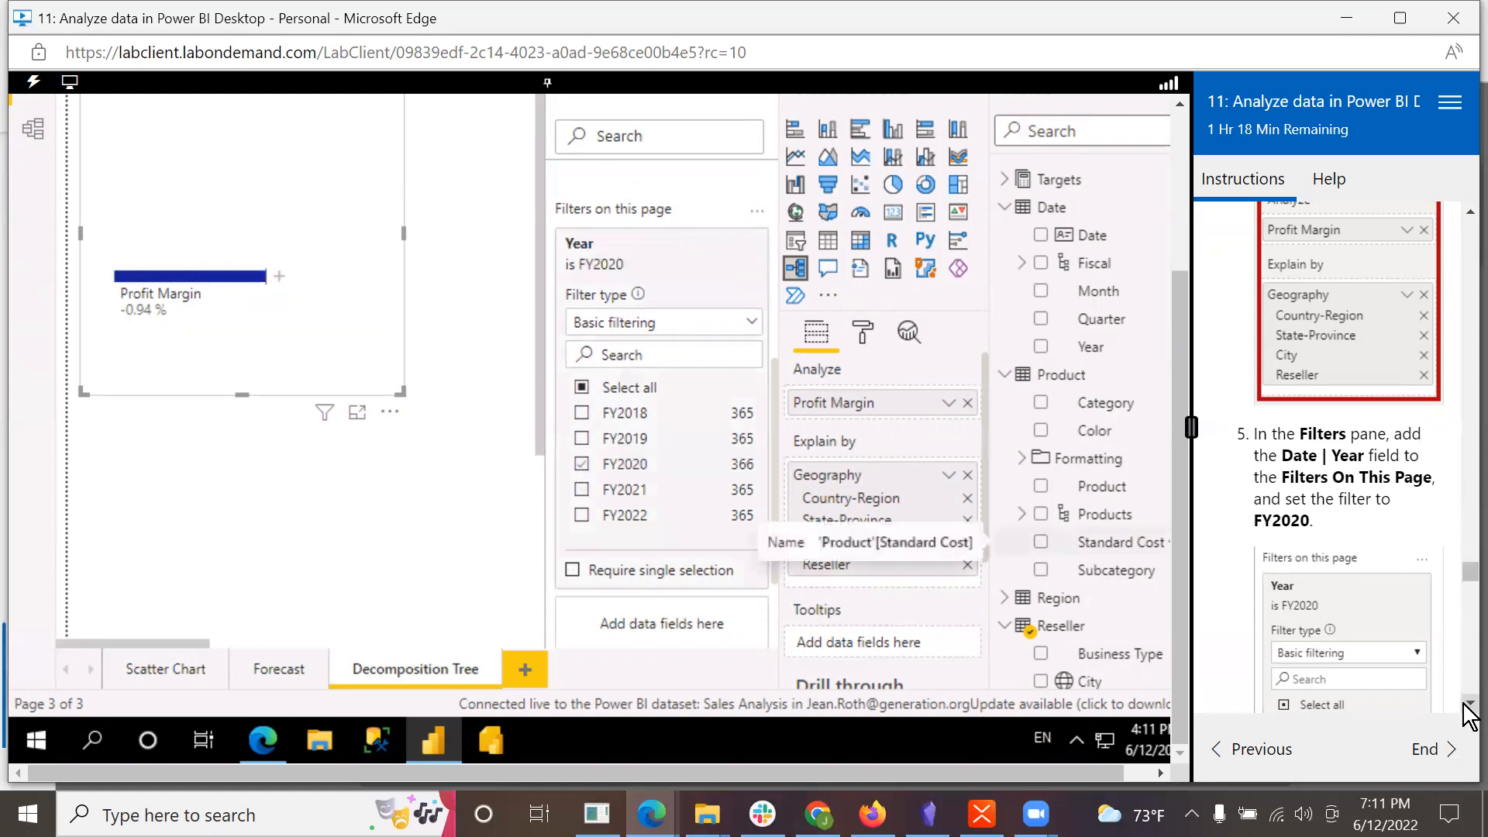
Step: Following the lab's instructions, expand the Profit Margin root of the decomposition tree by High value
scroll(1471, 707, "down", 3)
scroll(1469, 715, "down", 2)
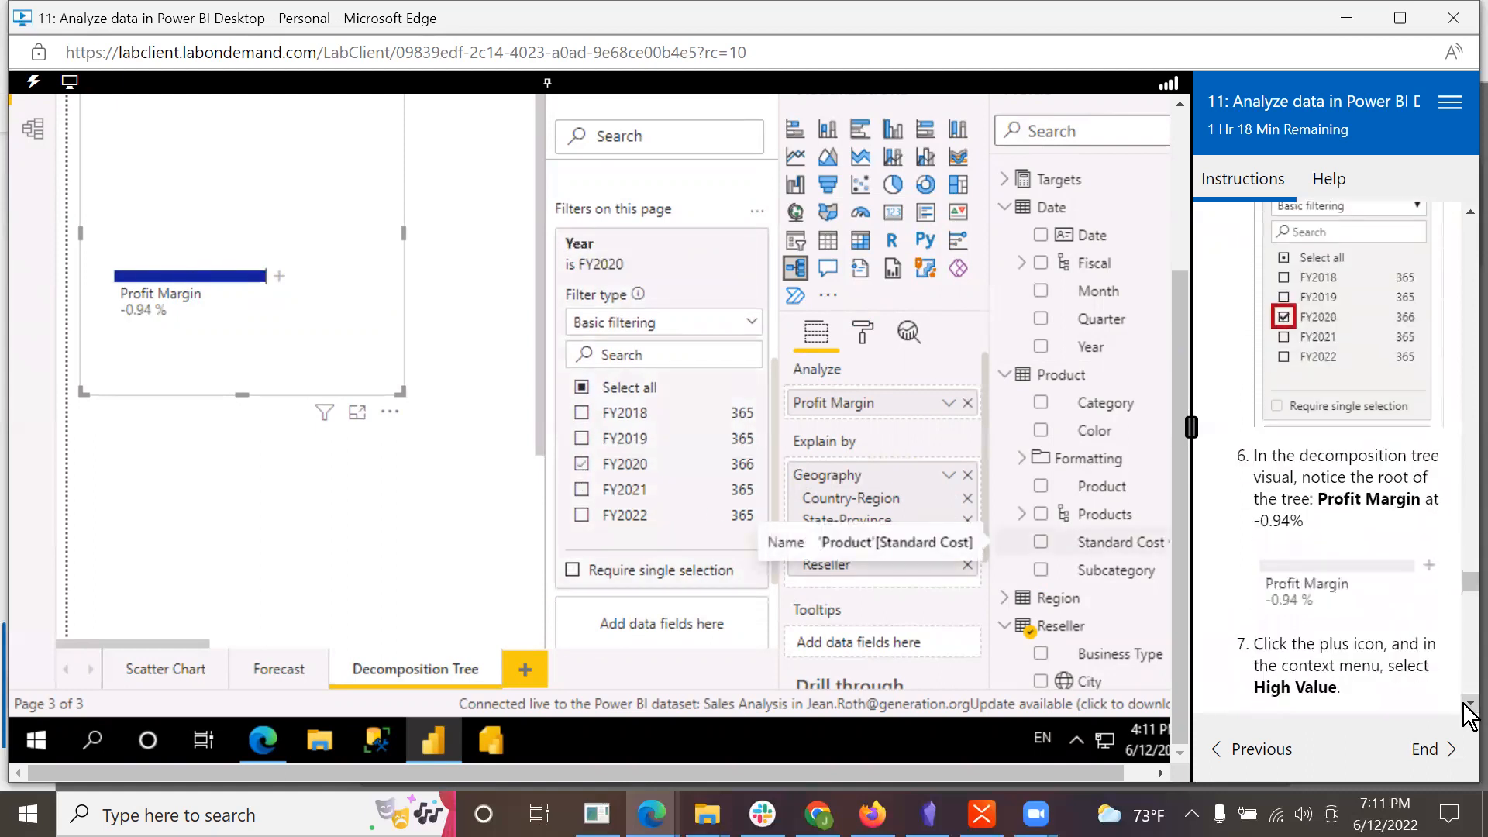
scroll(1467, 709, "down", 2)
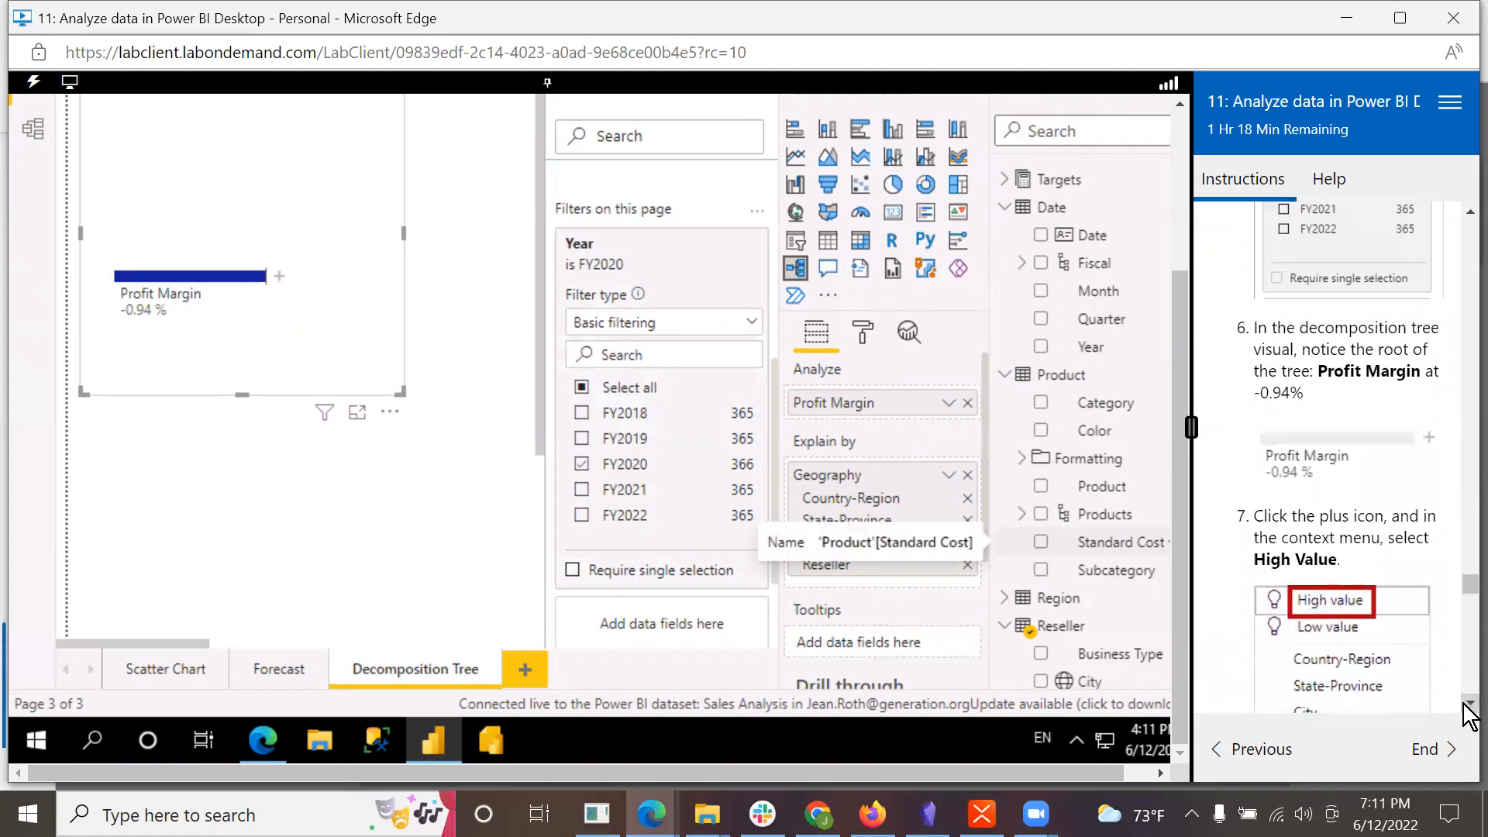
scroll(1470, 716, "down", 1)
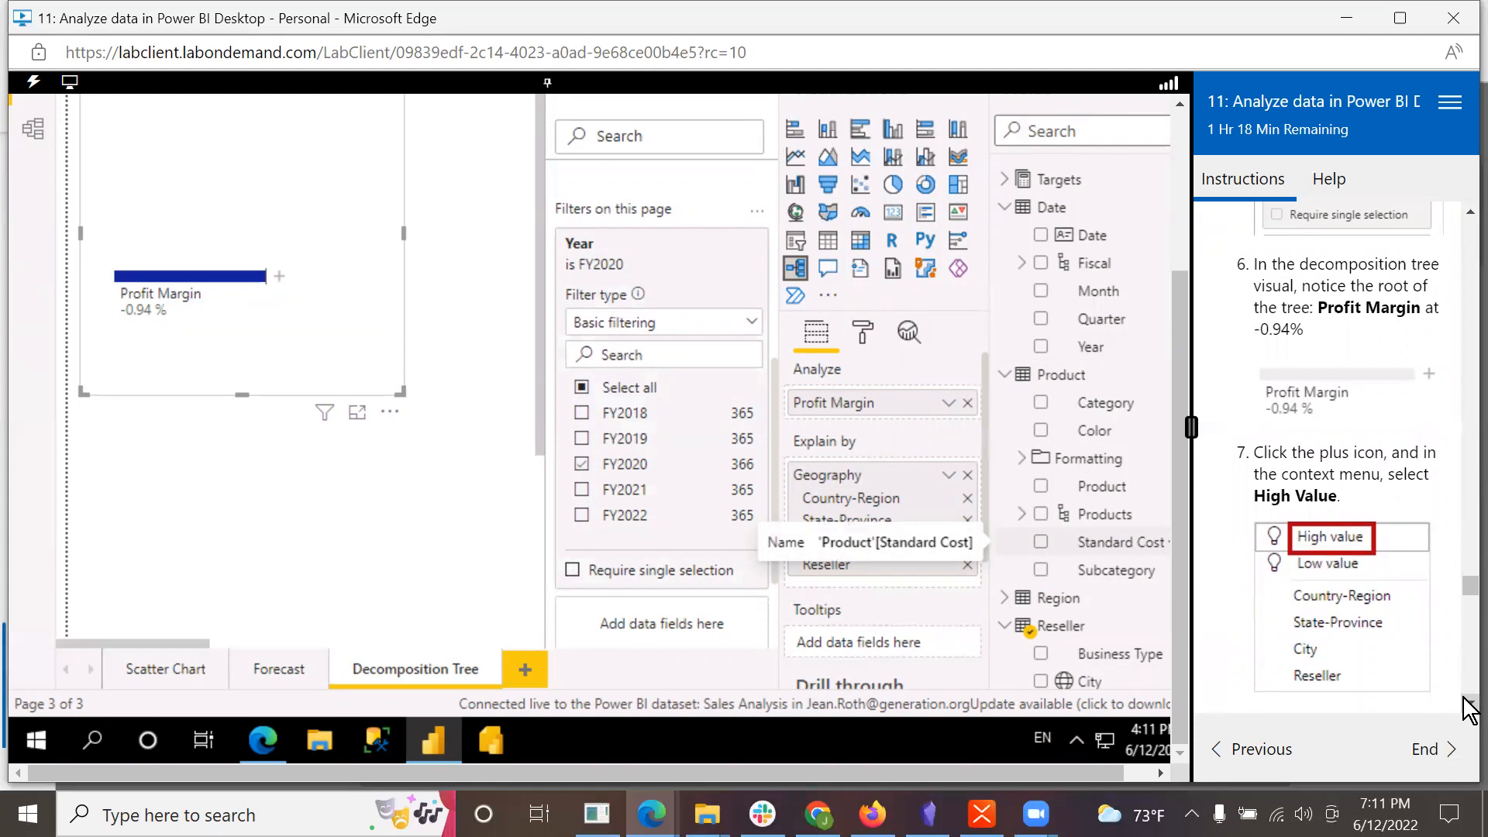
scroll(1405, 592, "down", 2)
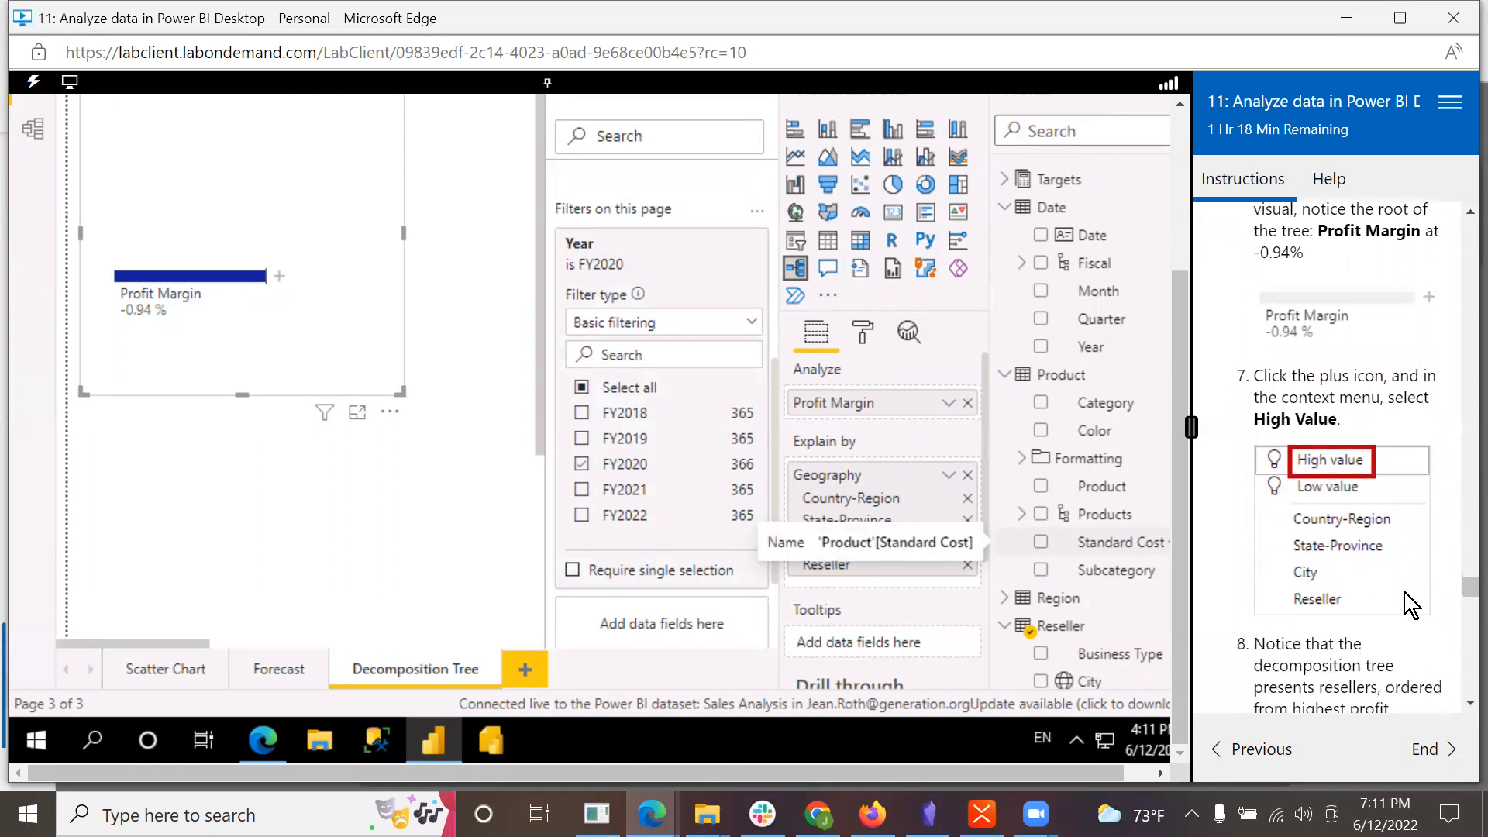
left_click(280, 280)
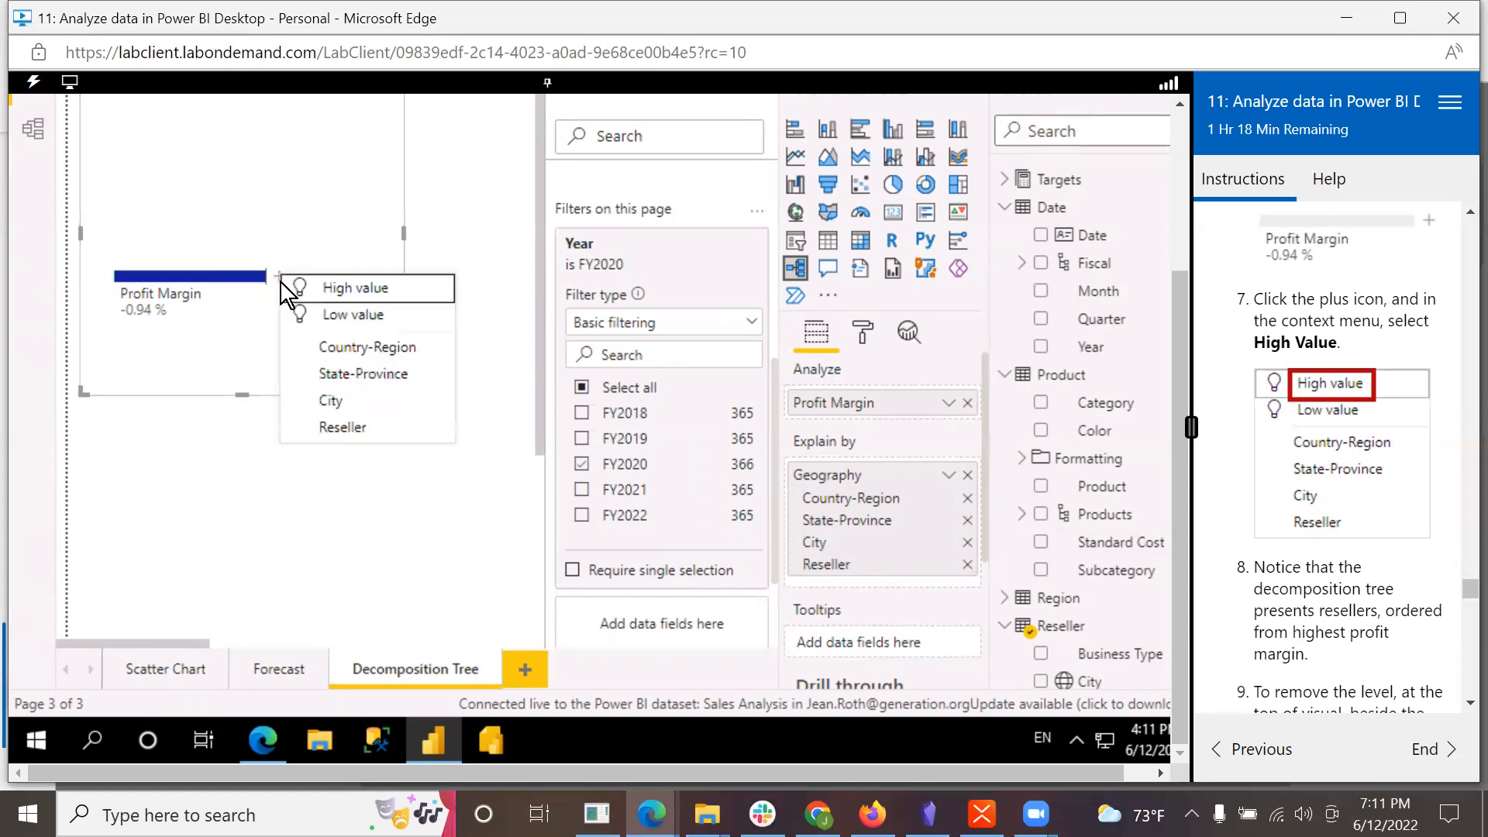
left_click(327, 289)
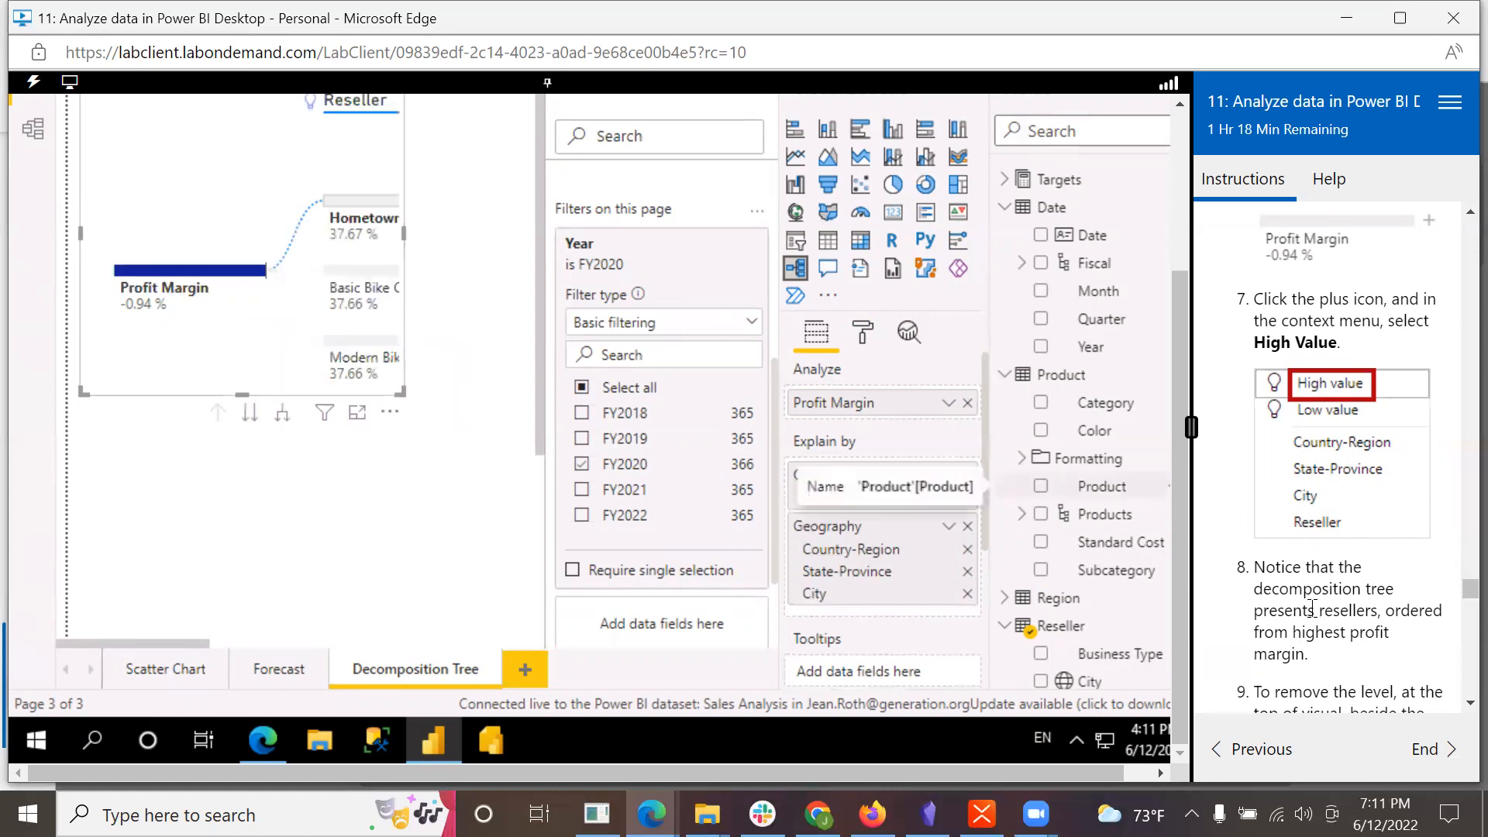
Step: Read the lab's instruction on removing the Reseller level and examine the report canvas around the decomposition tree for the level's remove control
scroll(1350, 634, "down", 1)
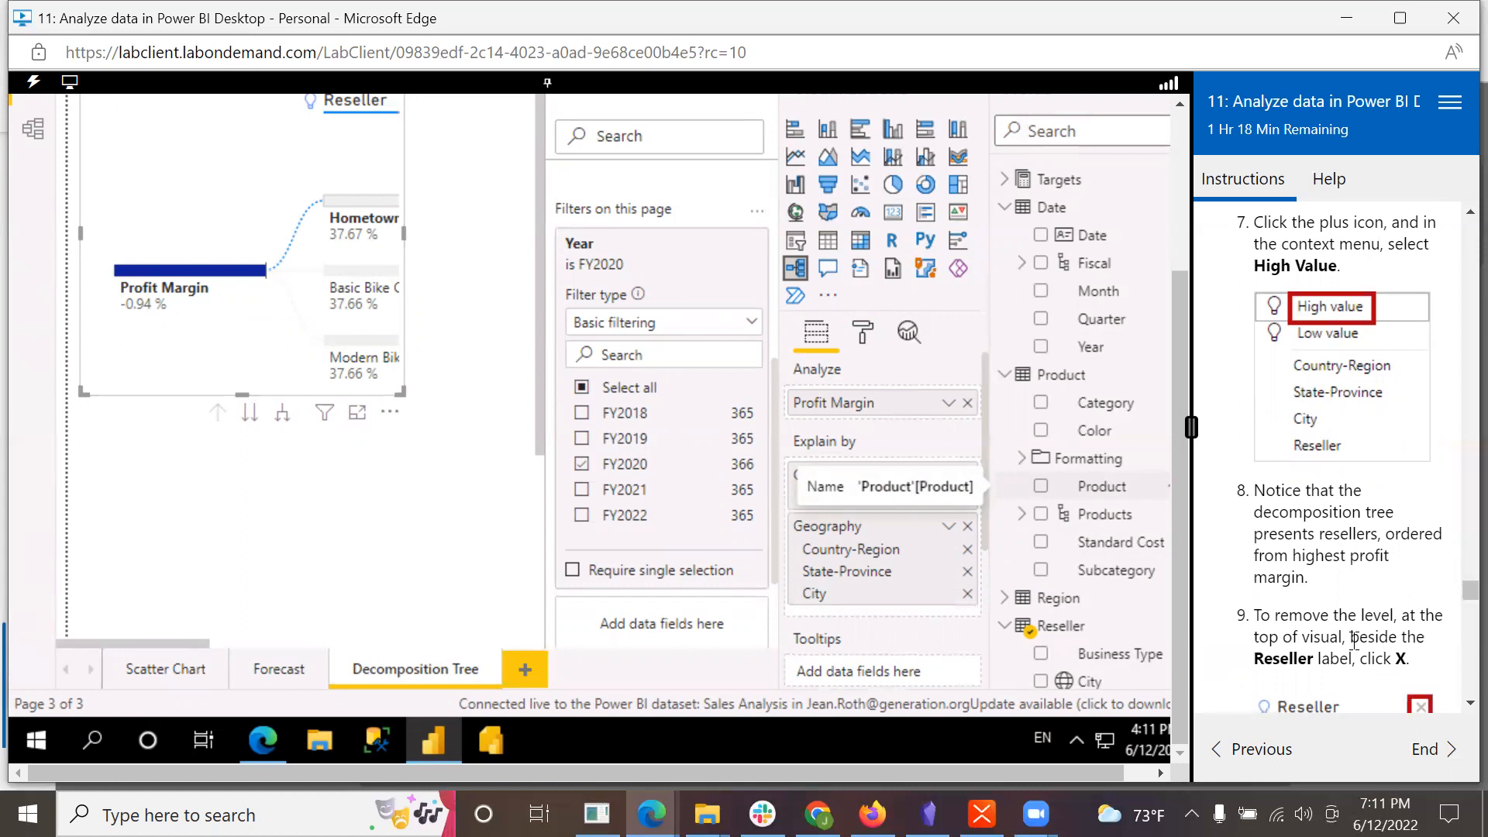
scroll(1355, 641, "down", 2)
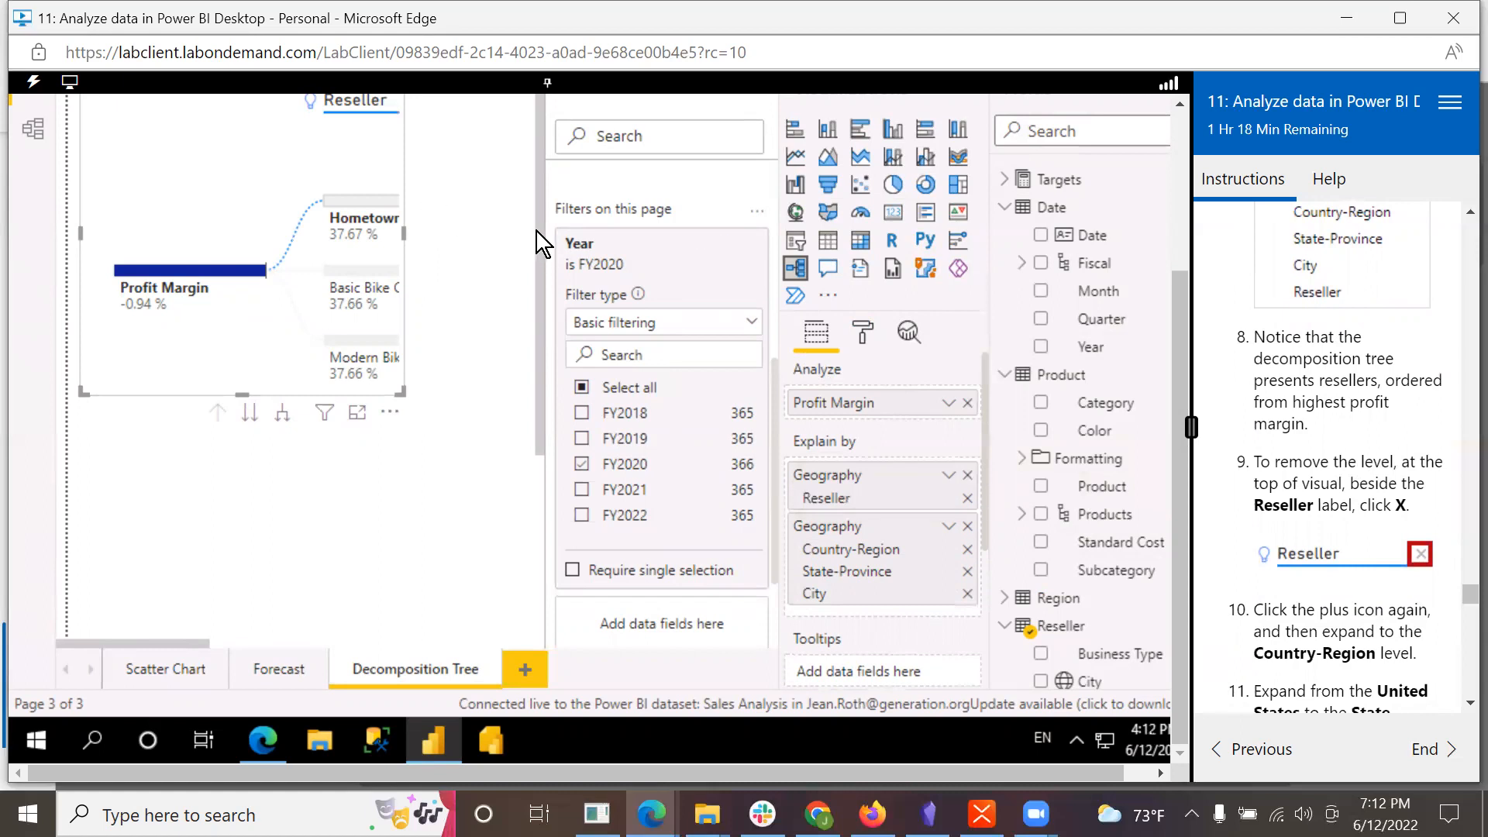
left_click(543, 190)
left_click_drag(1177, 290, 1175, 209)
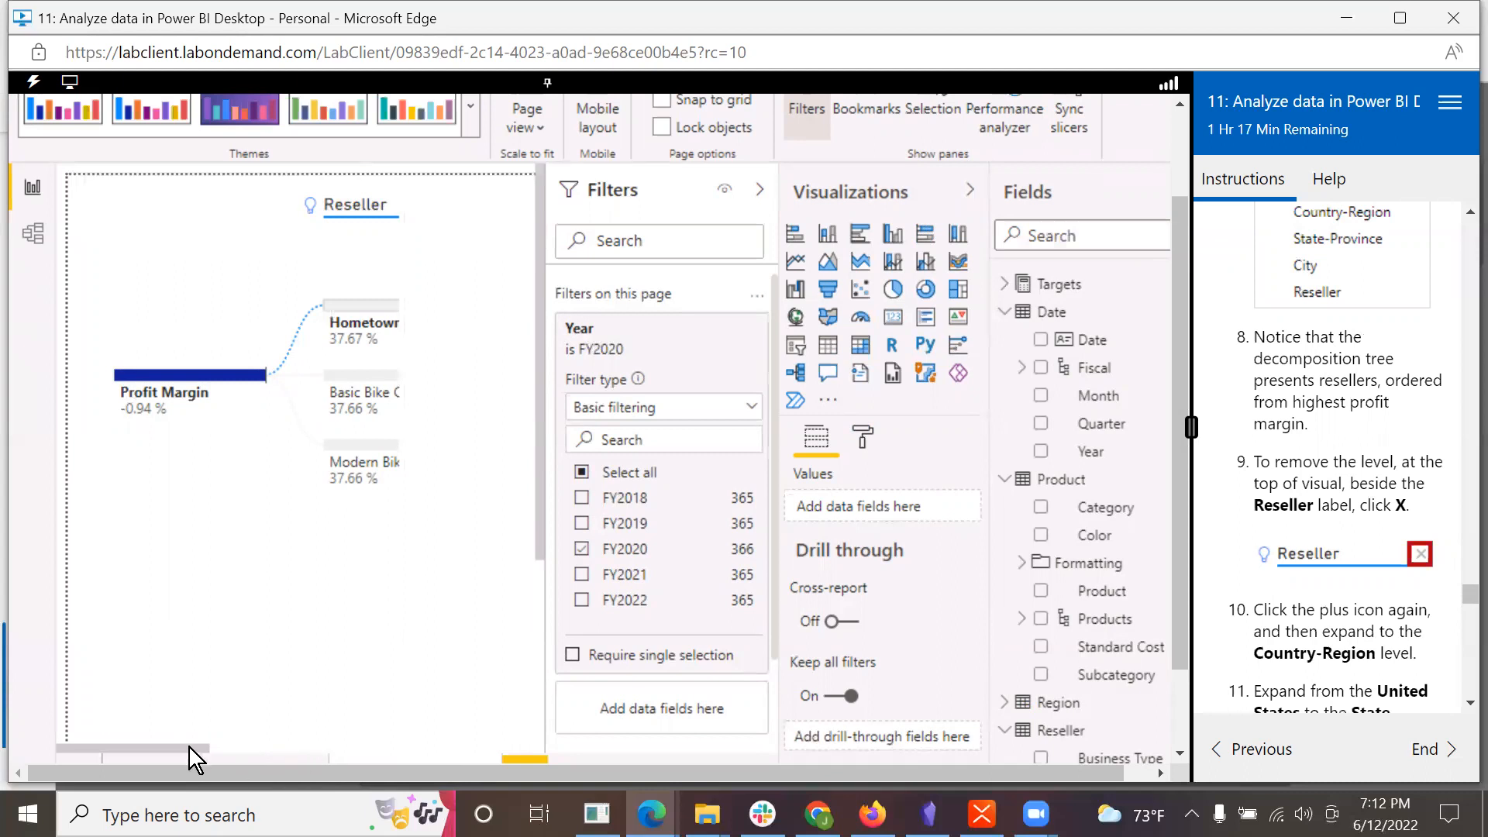
scroll(188, 745, "down", 3)
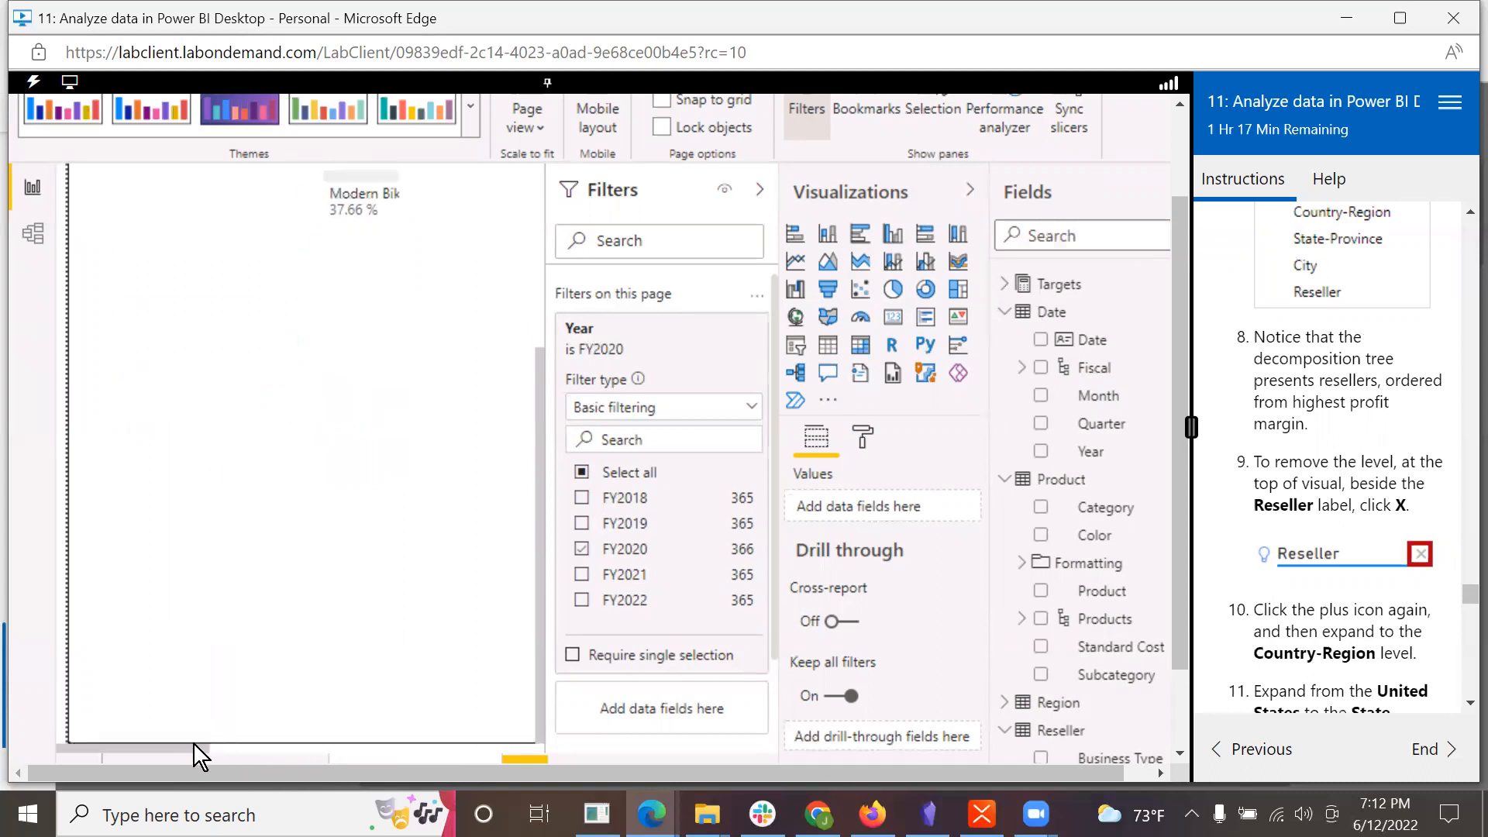
left_click_drag(187, 749, 211, 742)
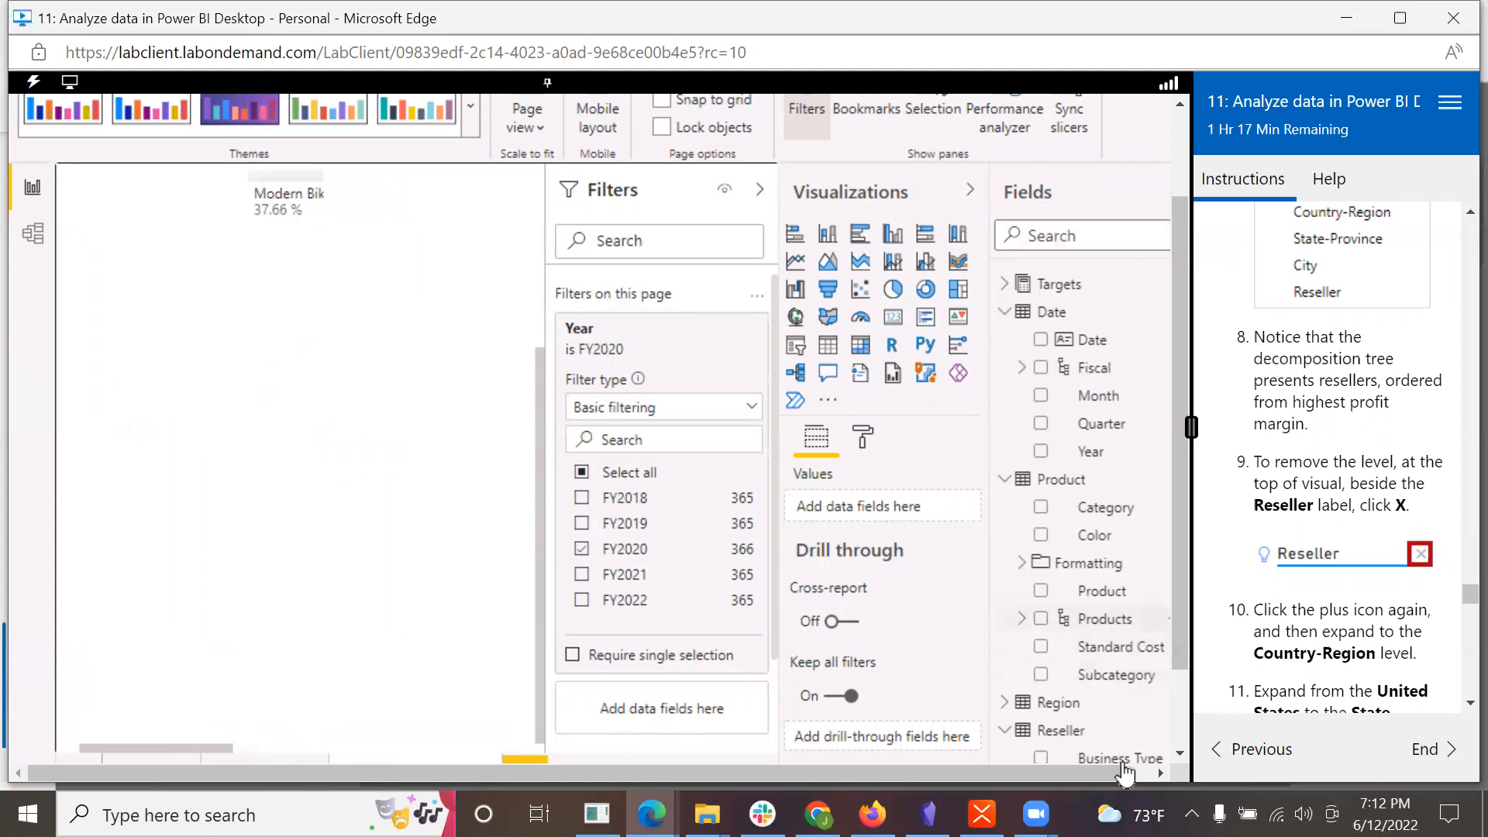
left_click_drag(1115, 765, 1143, 767)
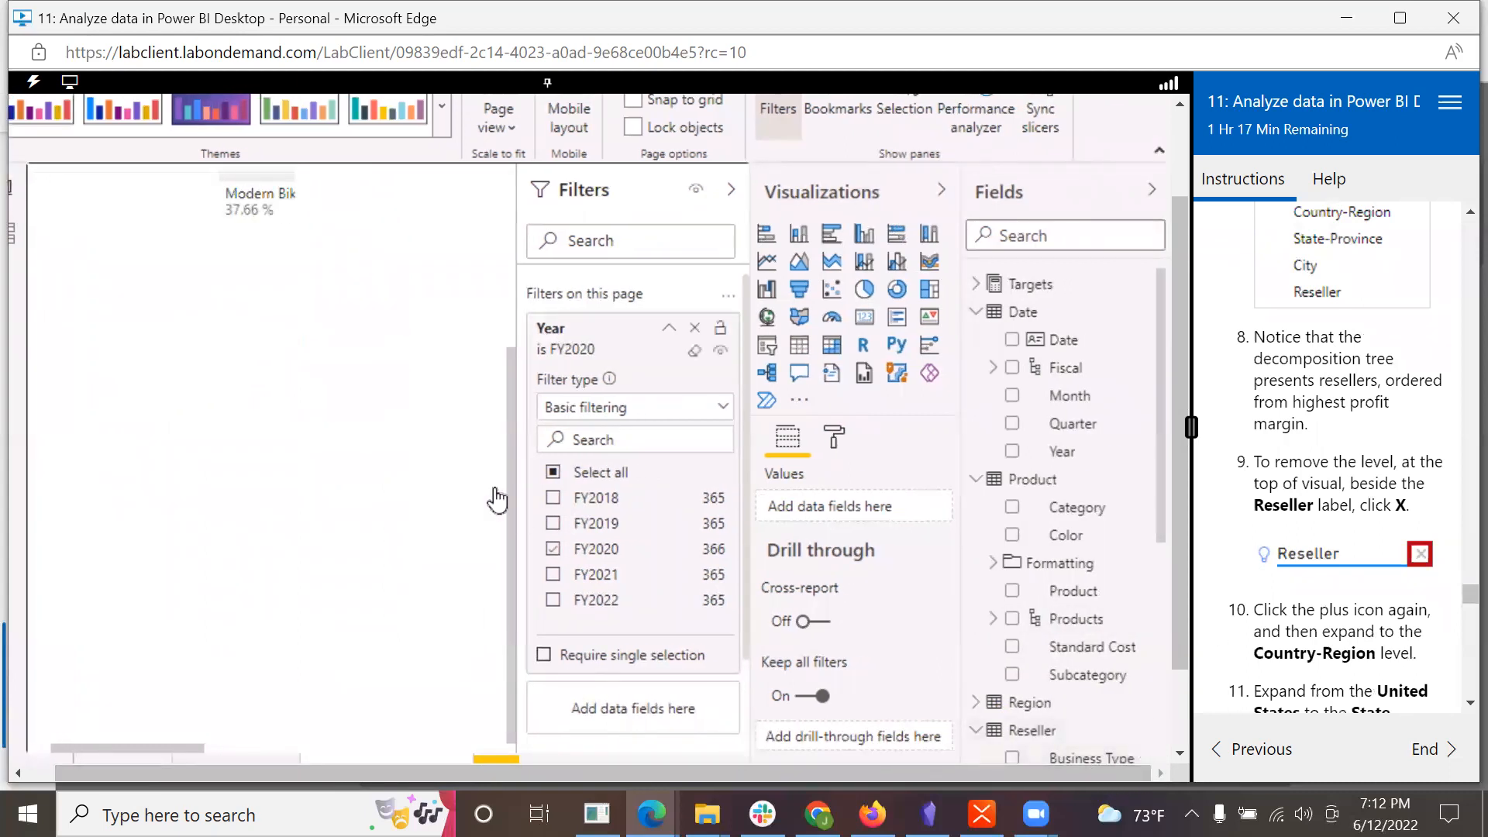
scroll(497, 236, "right", 5)
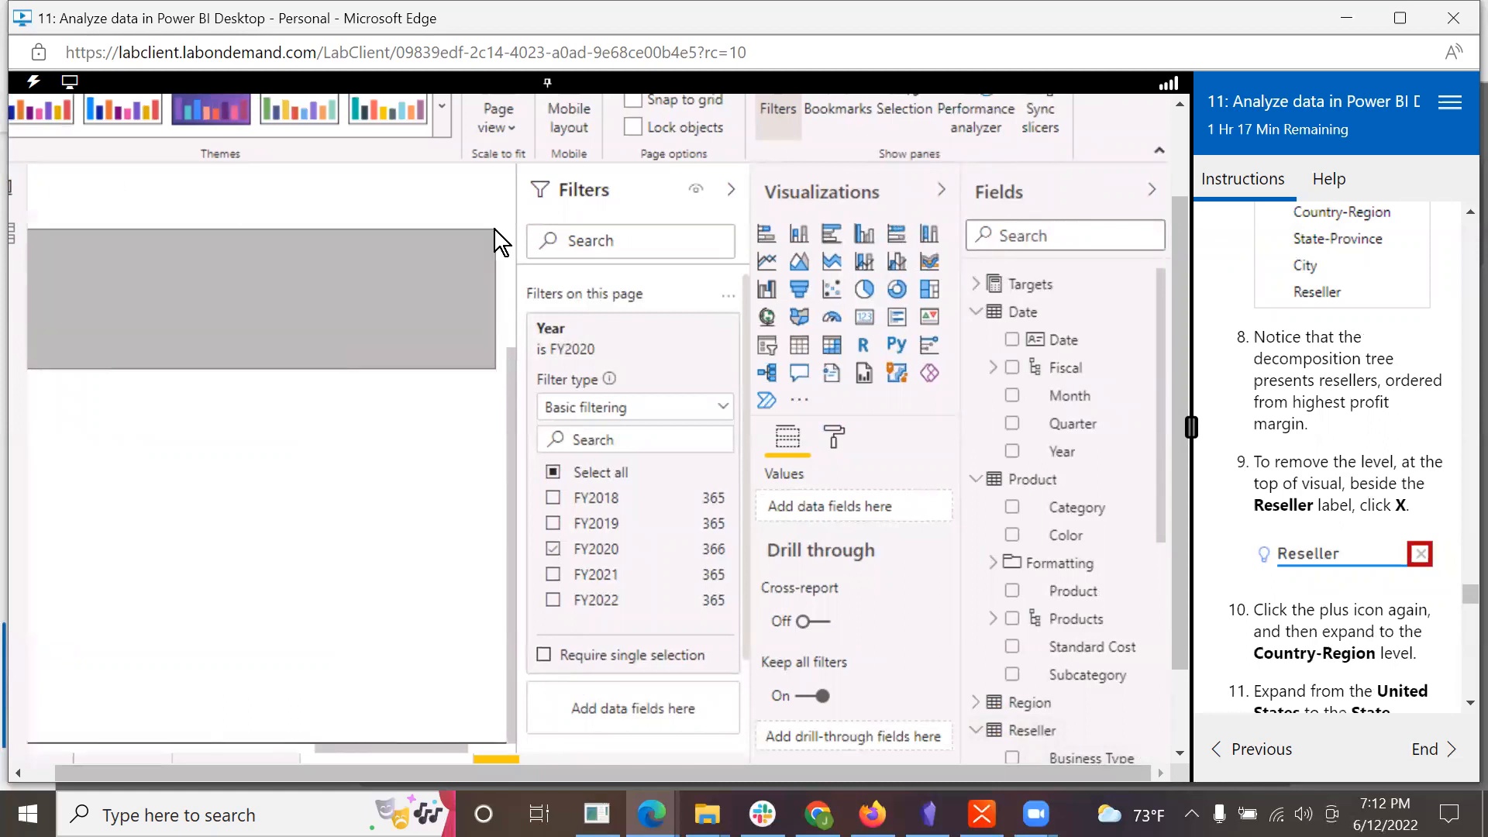
scroll(510, 364, "up", 3)
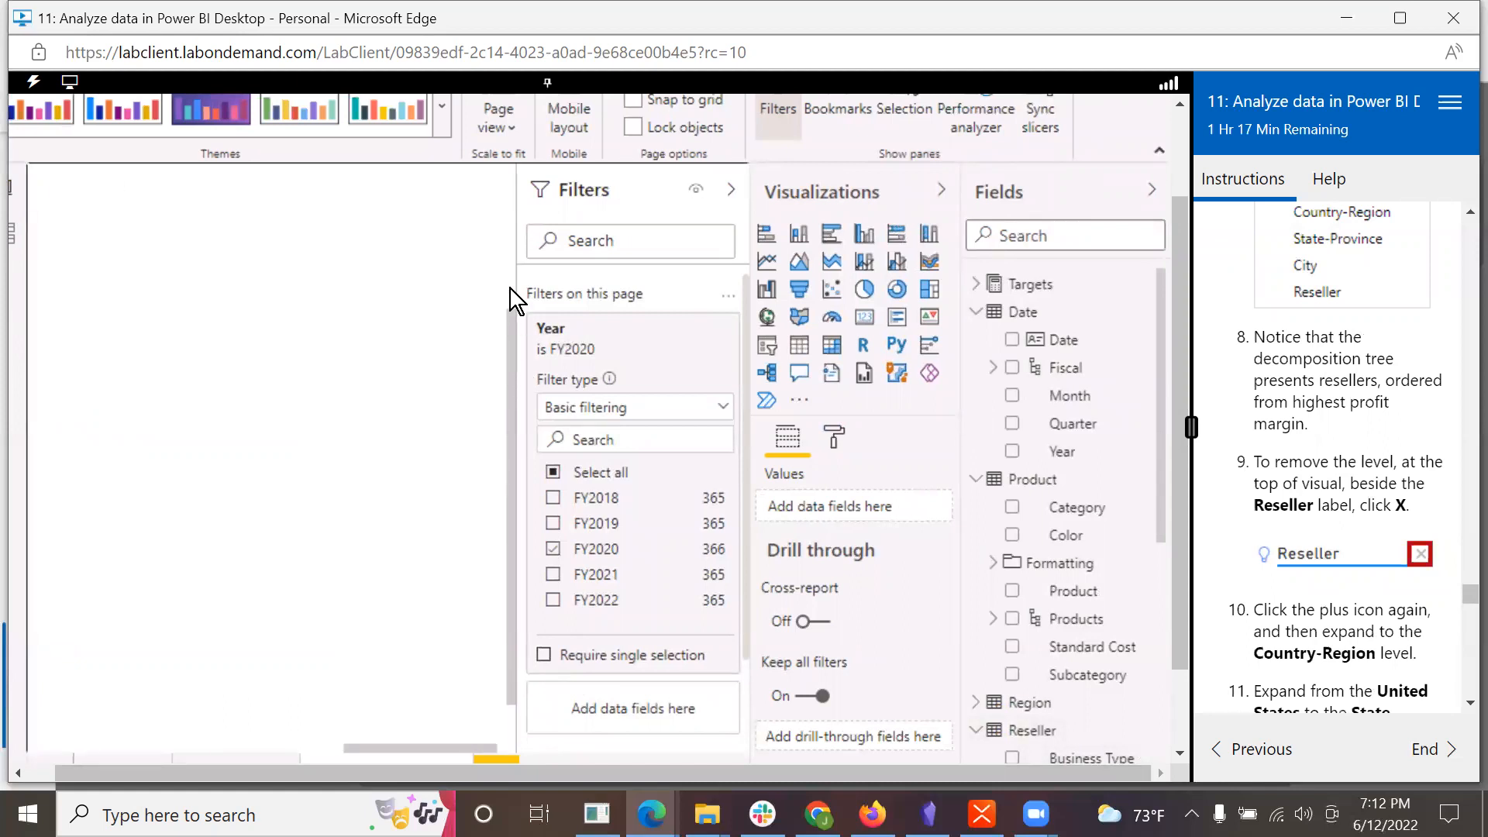
left_click_drag(510, 347, 509, 148)
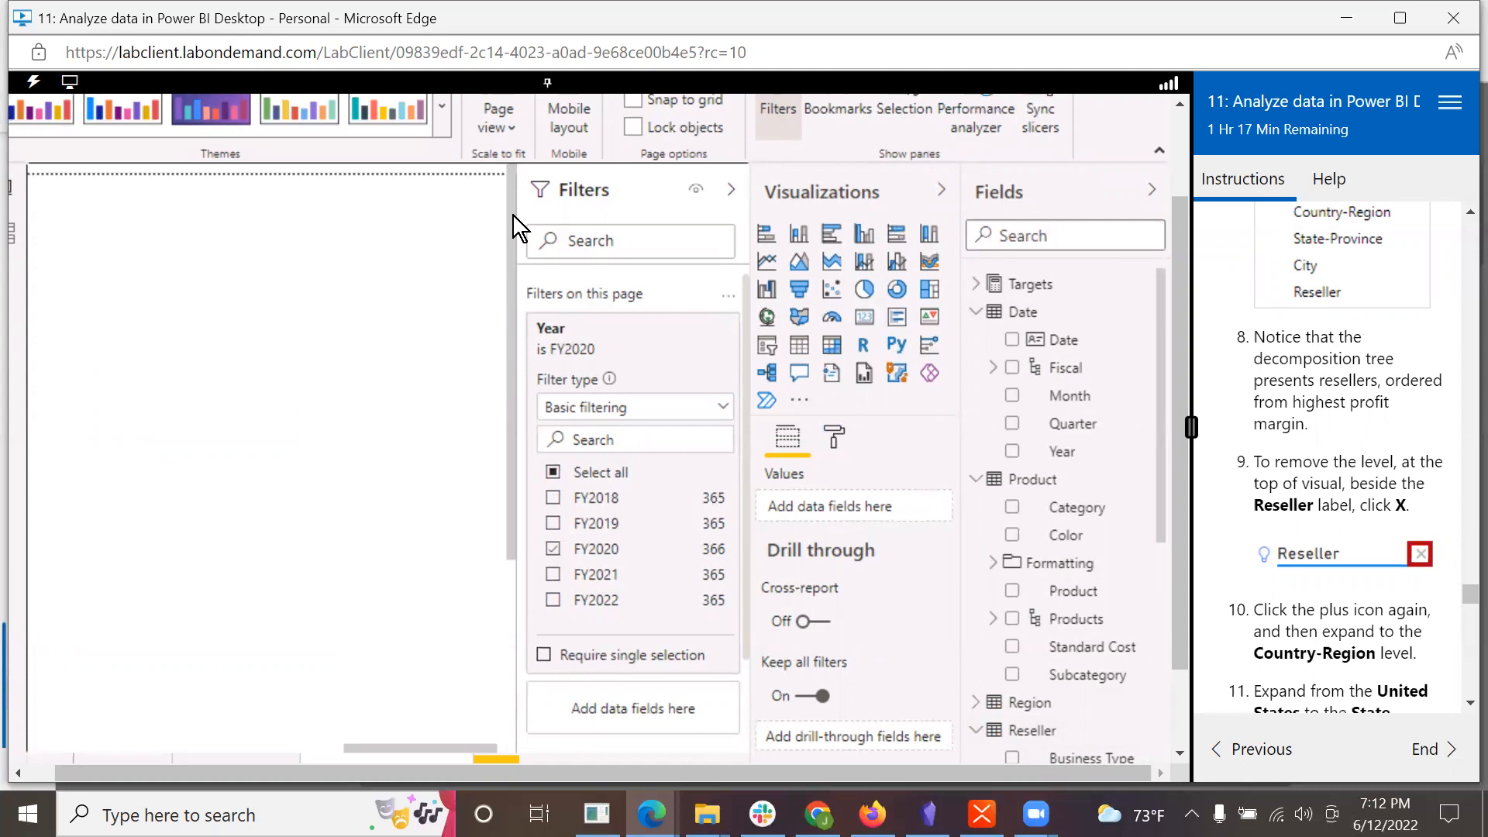
left_click_drag(411, 750, 163, 755)
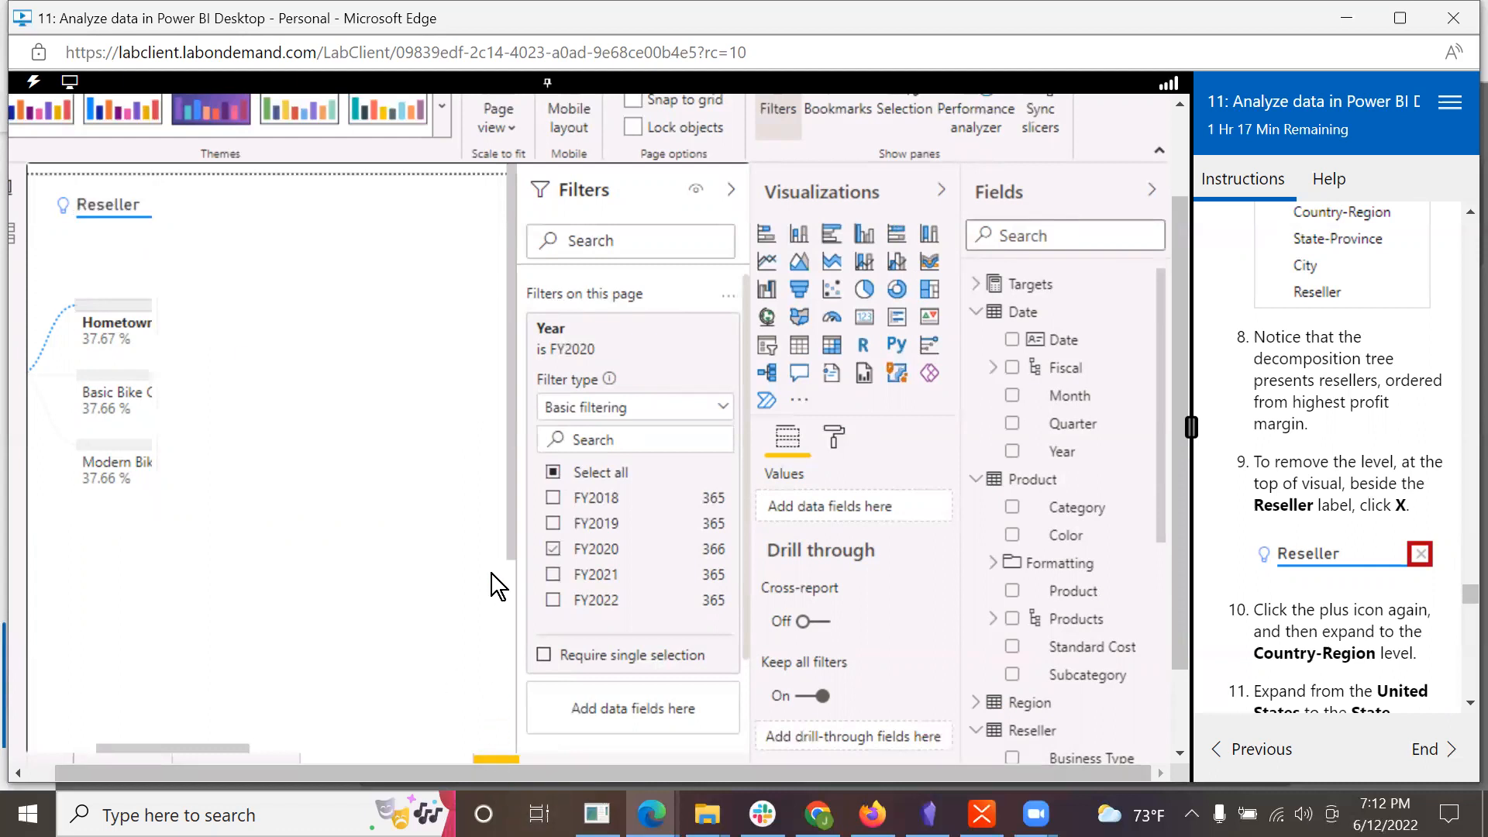
left_click_drag(195, 745, 81, 735)
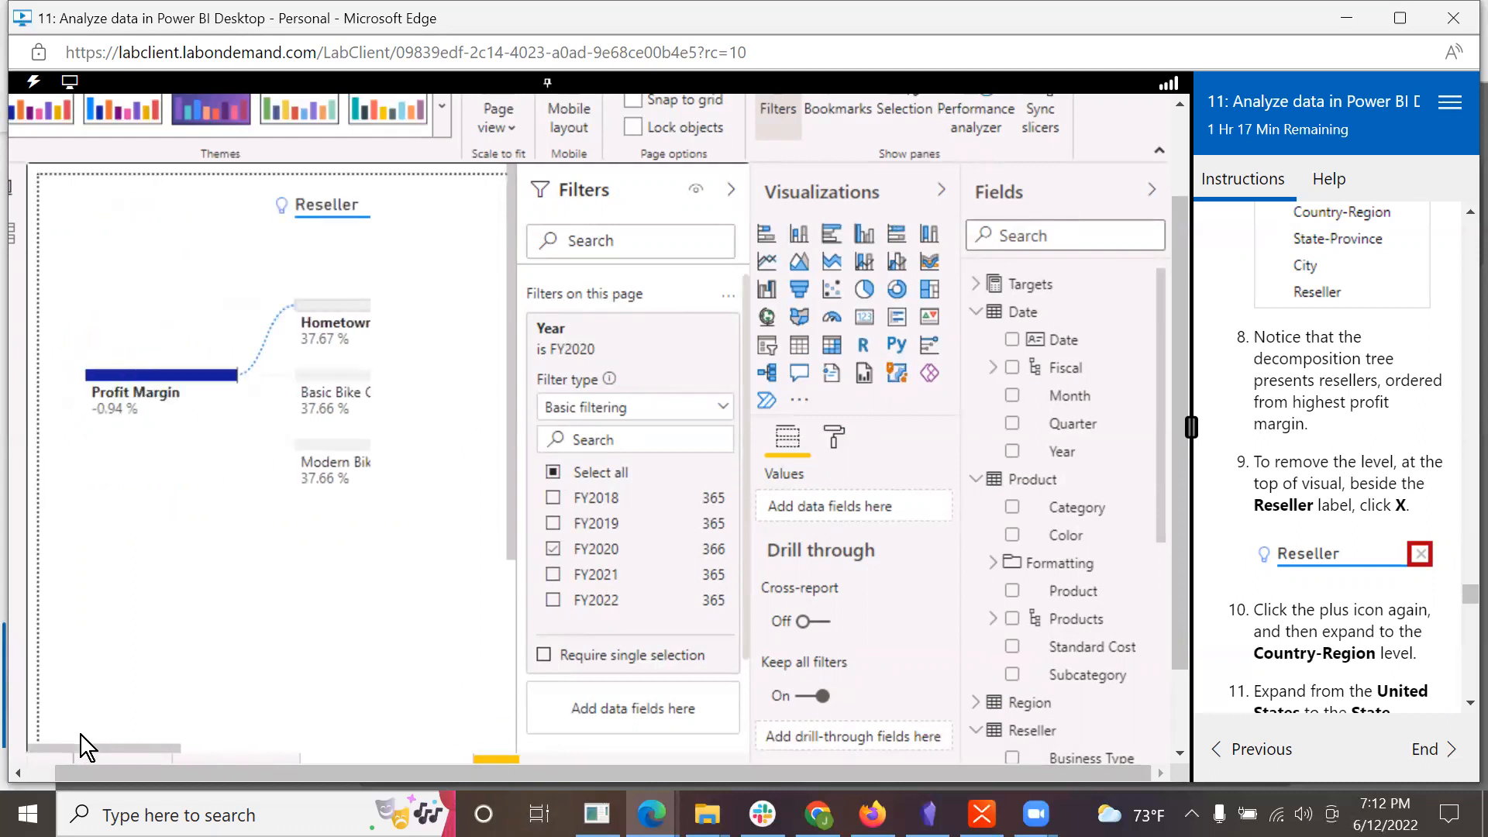
Step: Check the options of the Reseller level heading and of the decomposition tree visual for a way to remove the level
right_click(343, 205)
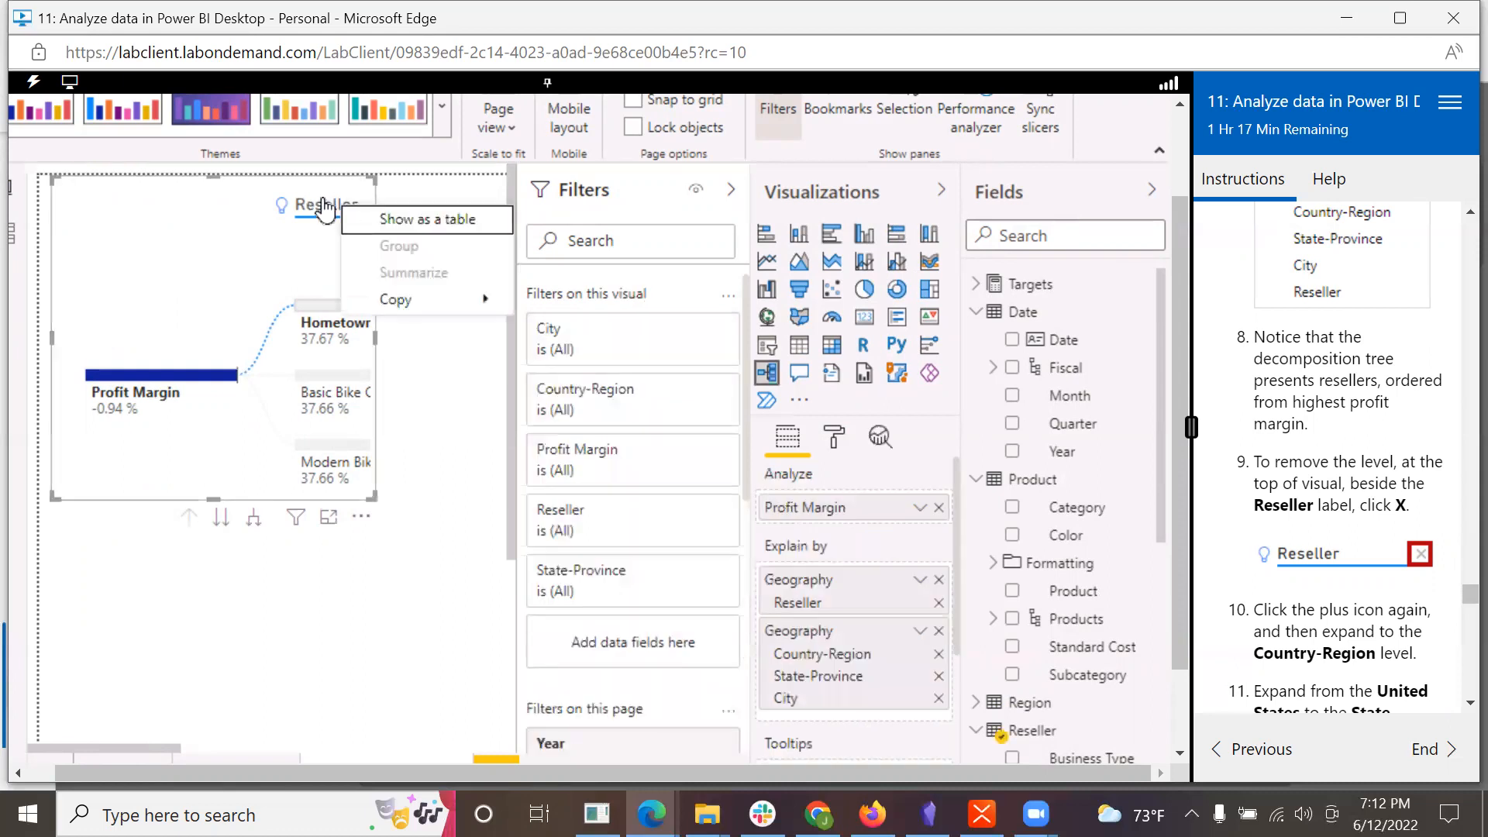
left_click(324, 209)
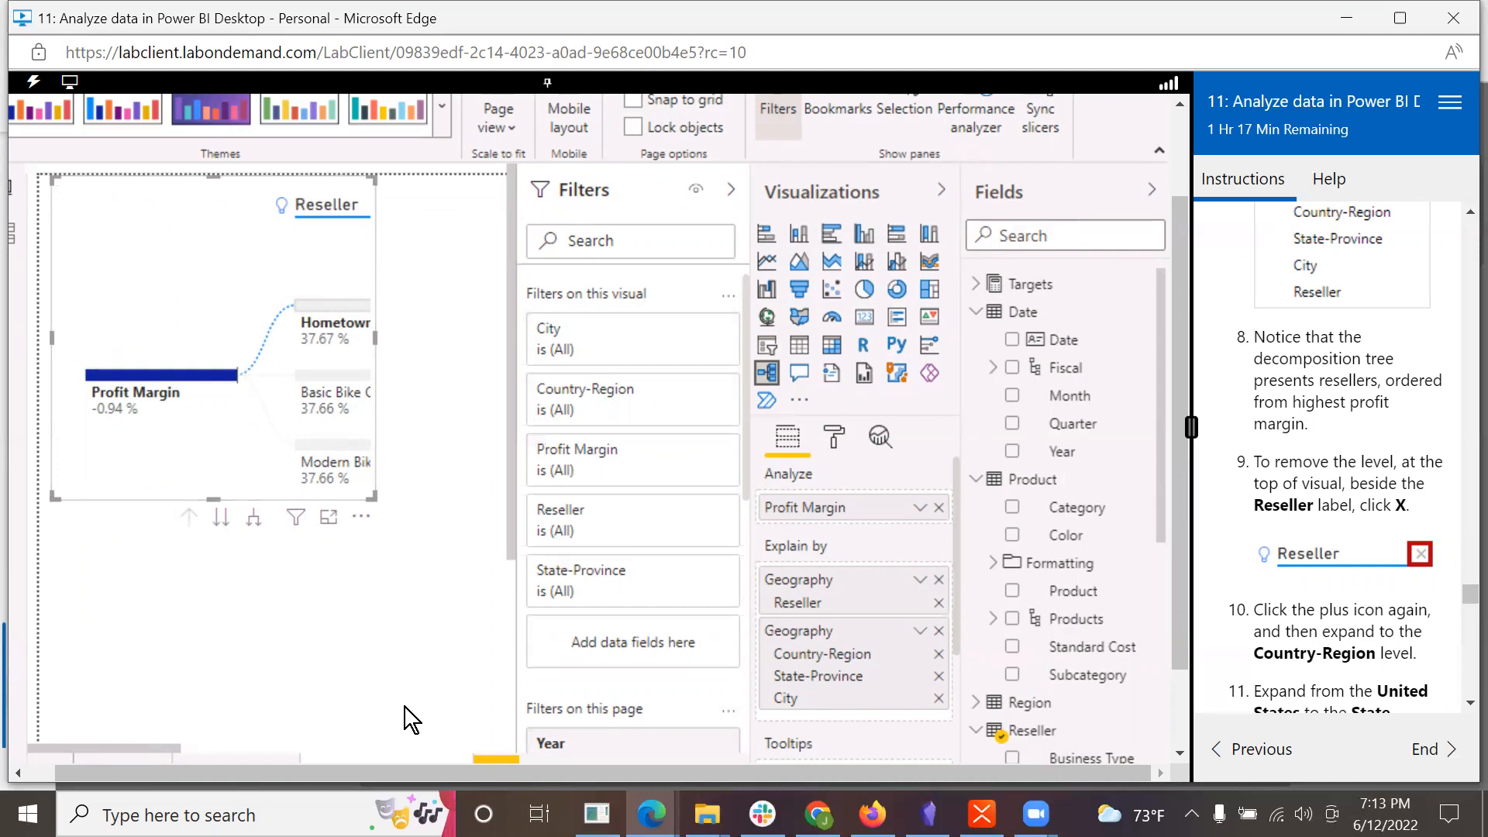
left_click(362, 518)
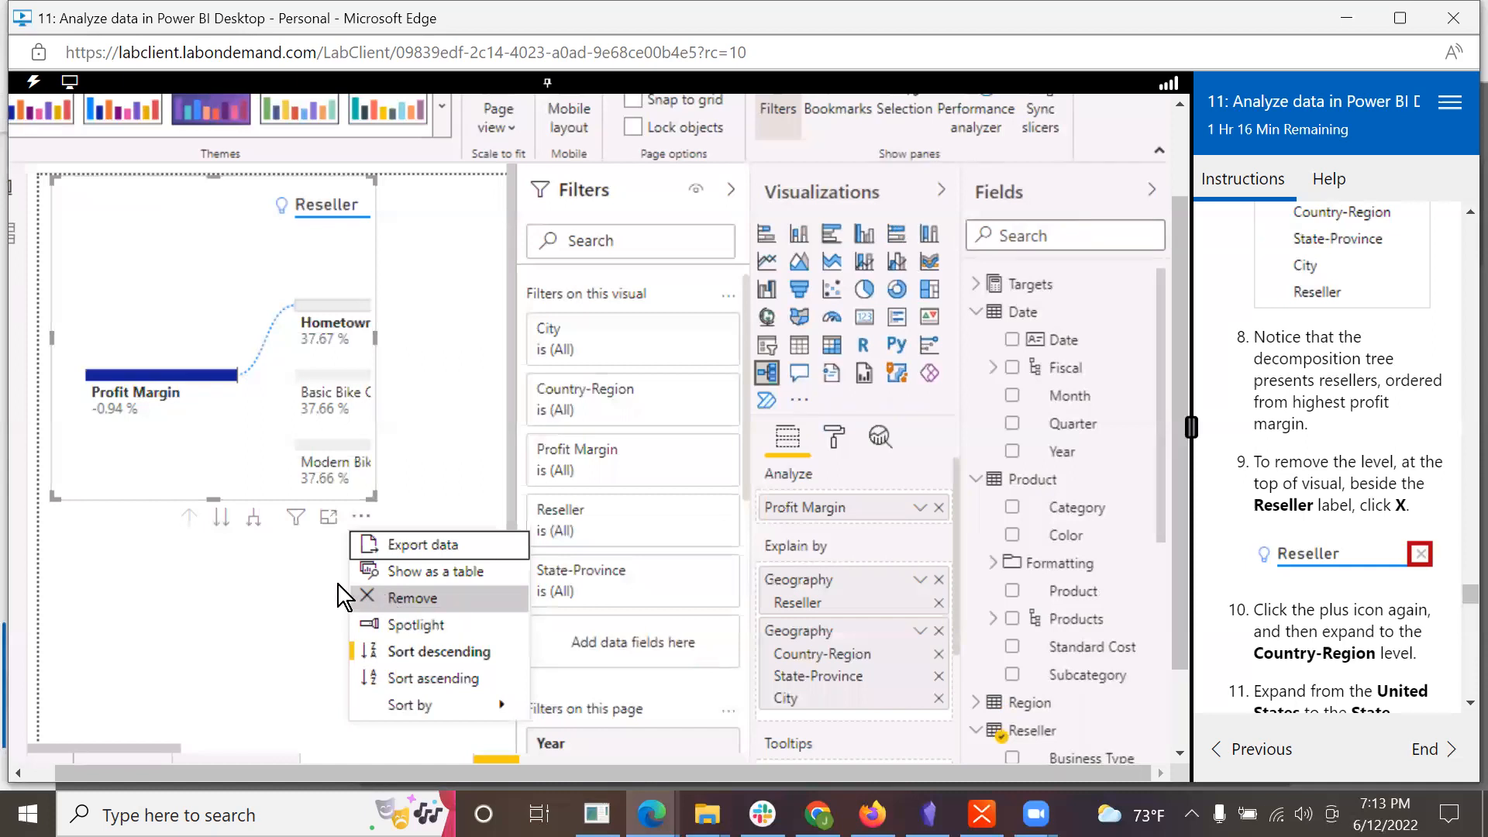
left_click(201, 583)
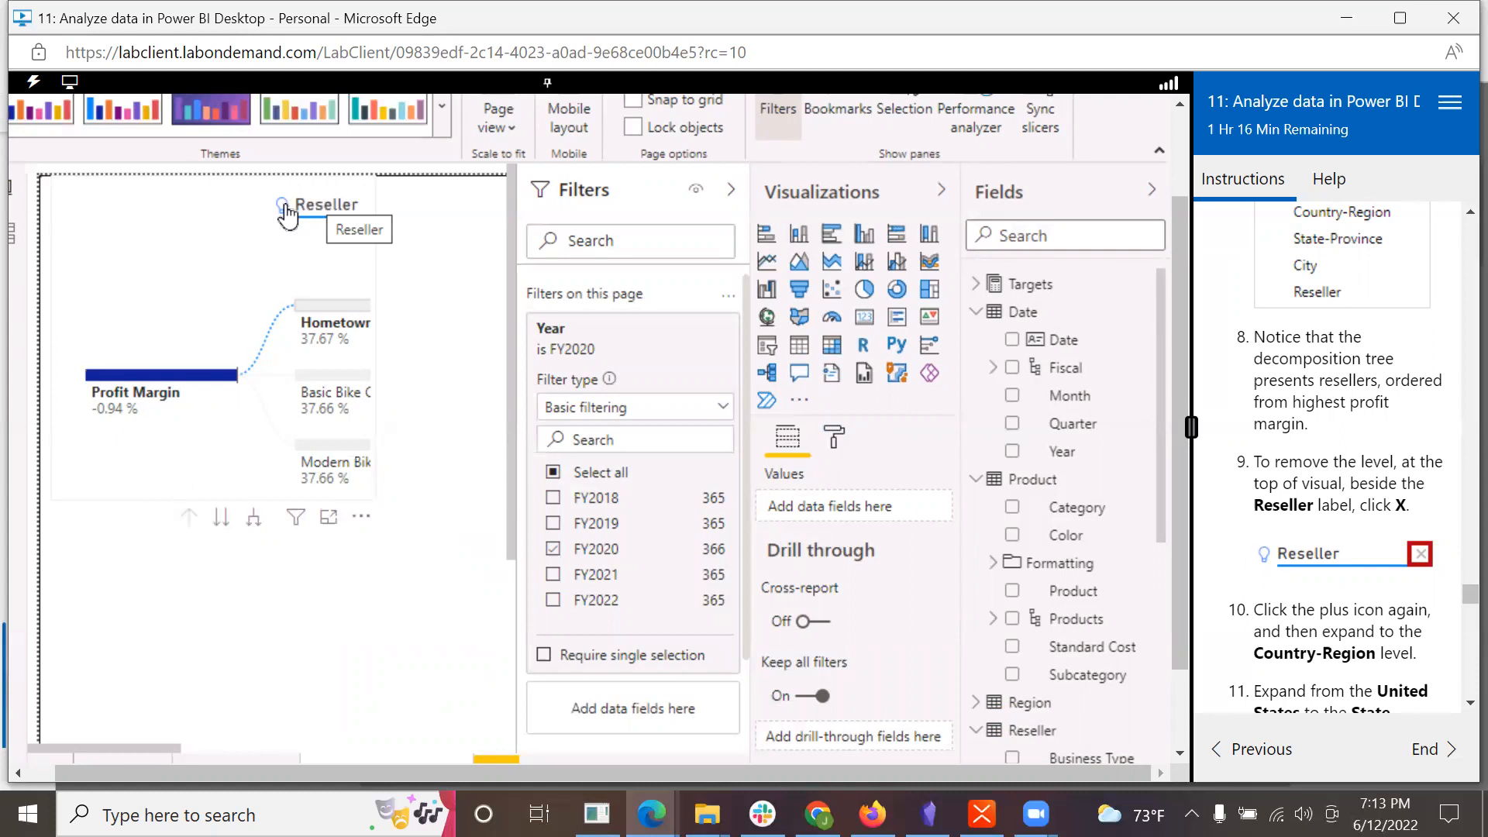
right_click(316, 209)
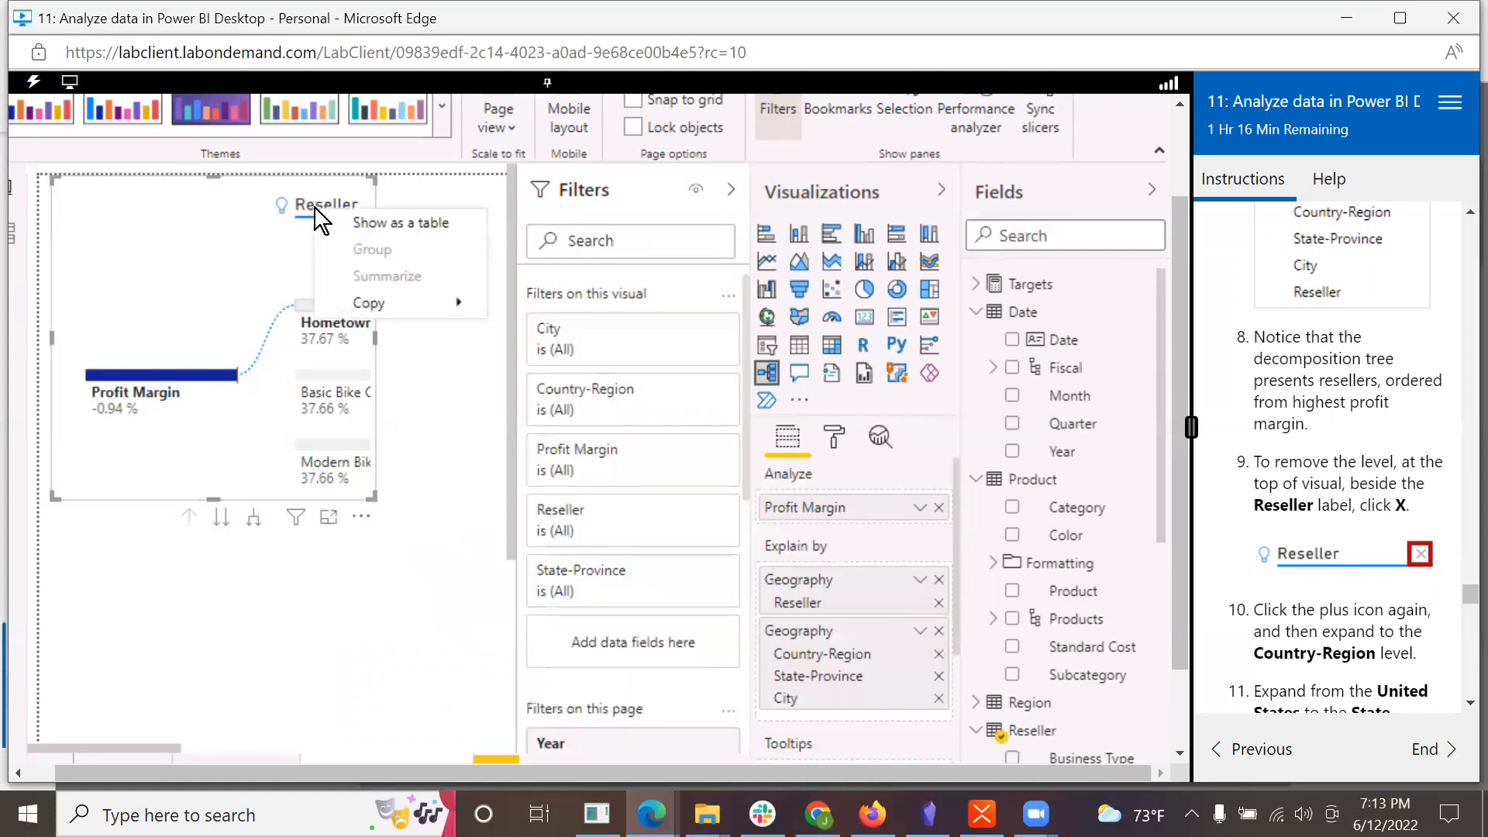
left_click(362, 645)
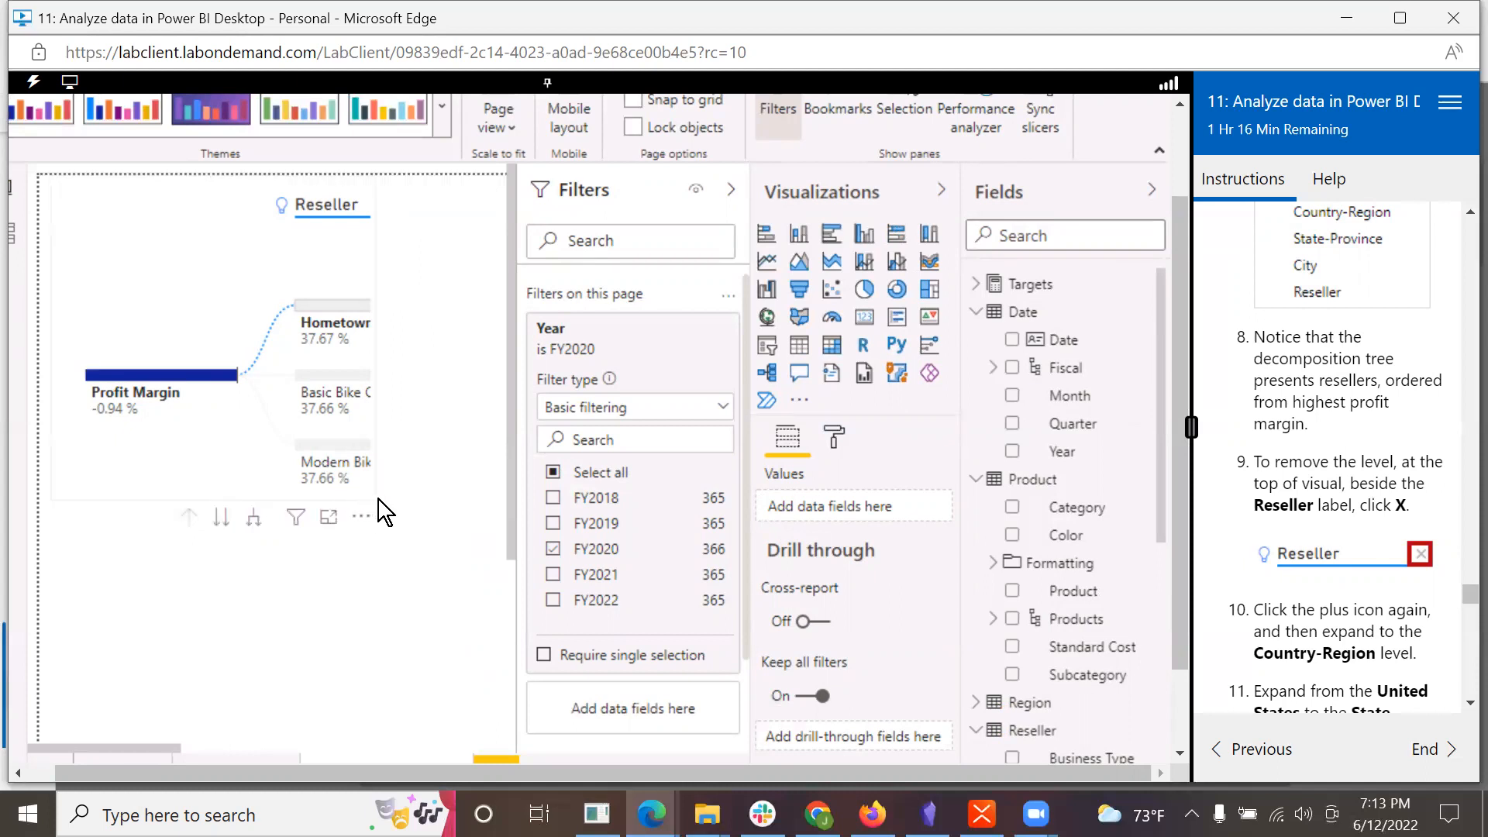
Step: Widen the decomposition tree visual enough to reach the Reseller level's remove control and remove that level
left_click(229, 240)
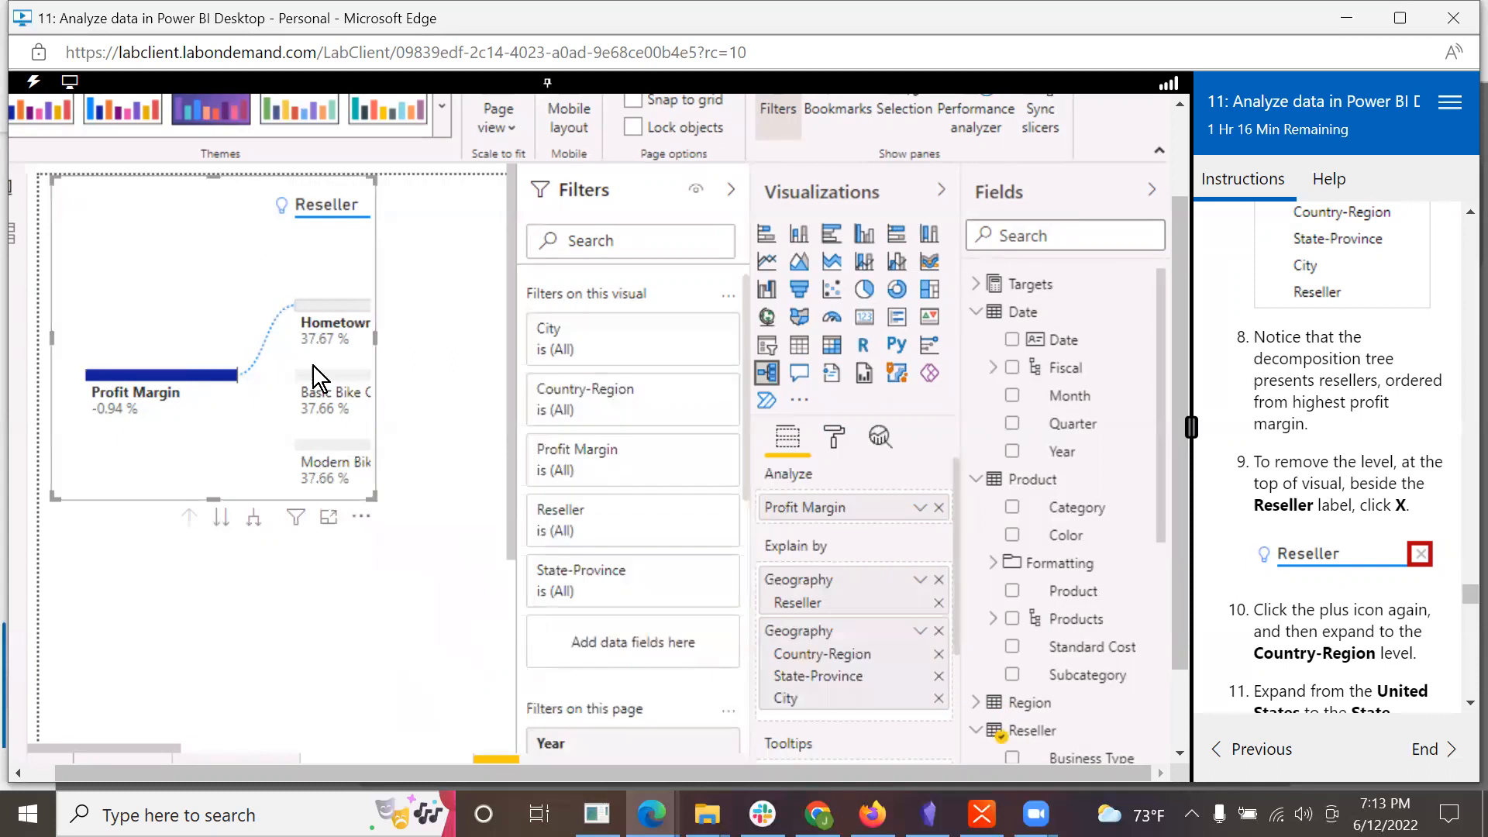
left_click_drag(399, 501, 483, 504)
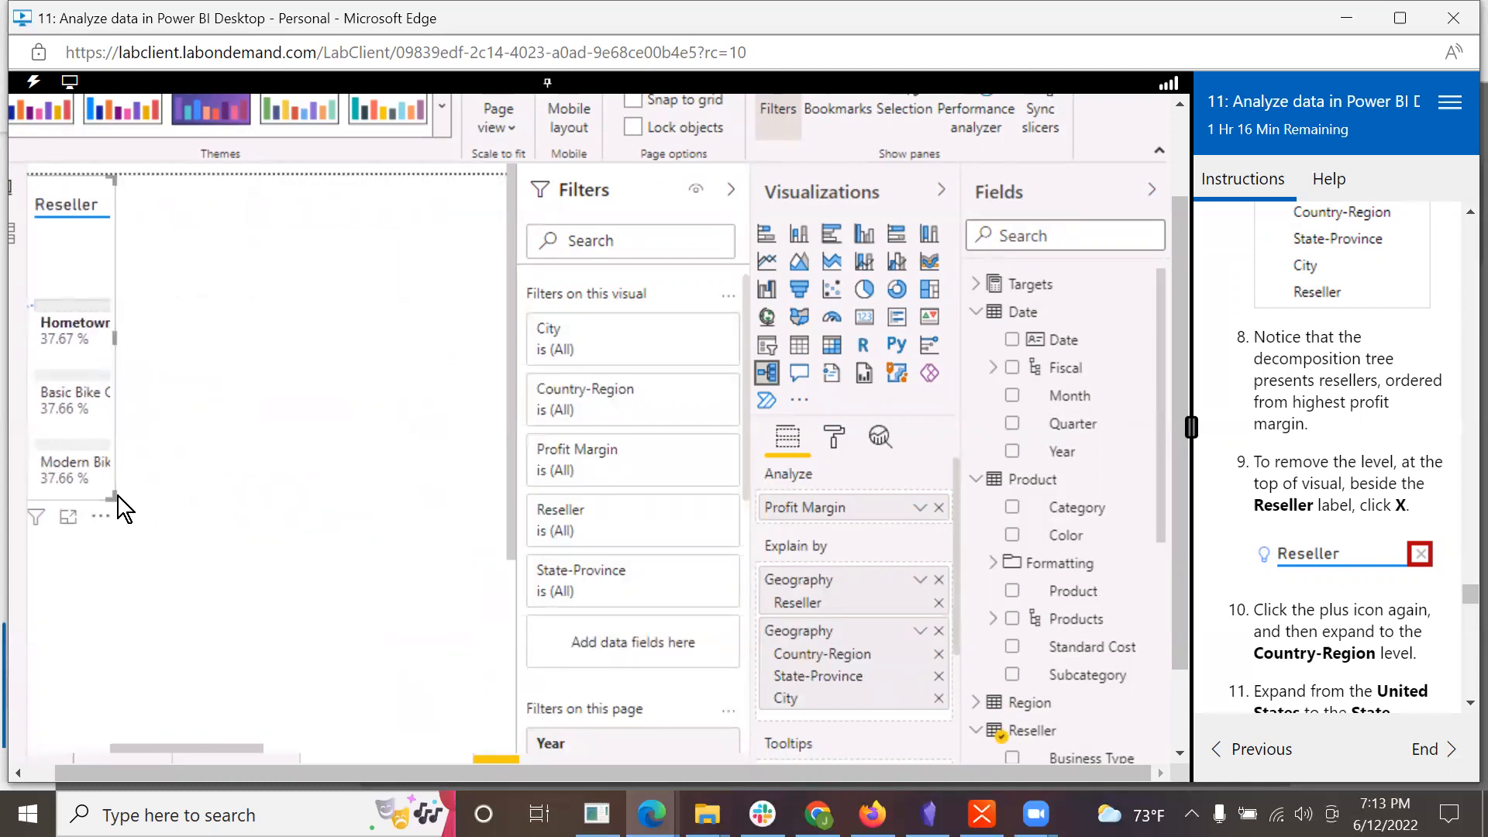
left_click_drag(144, 488, 208, 493)
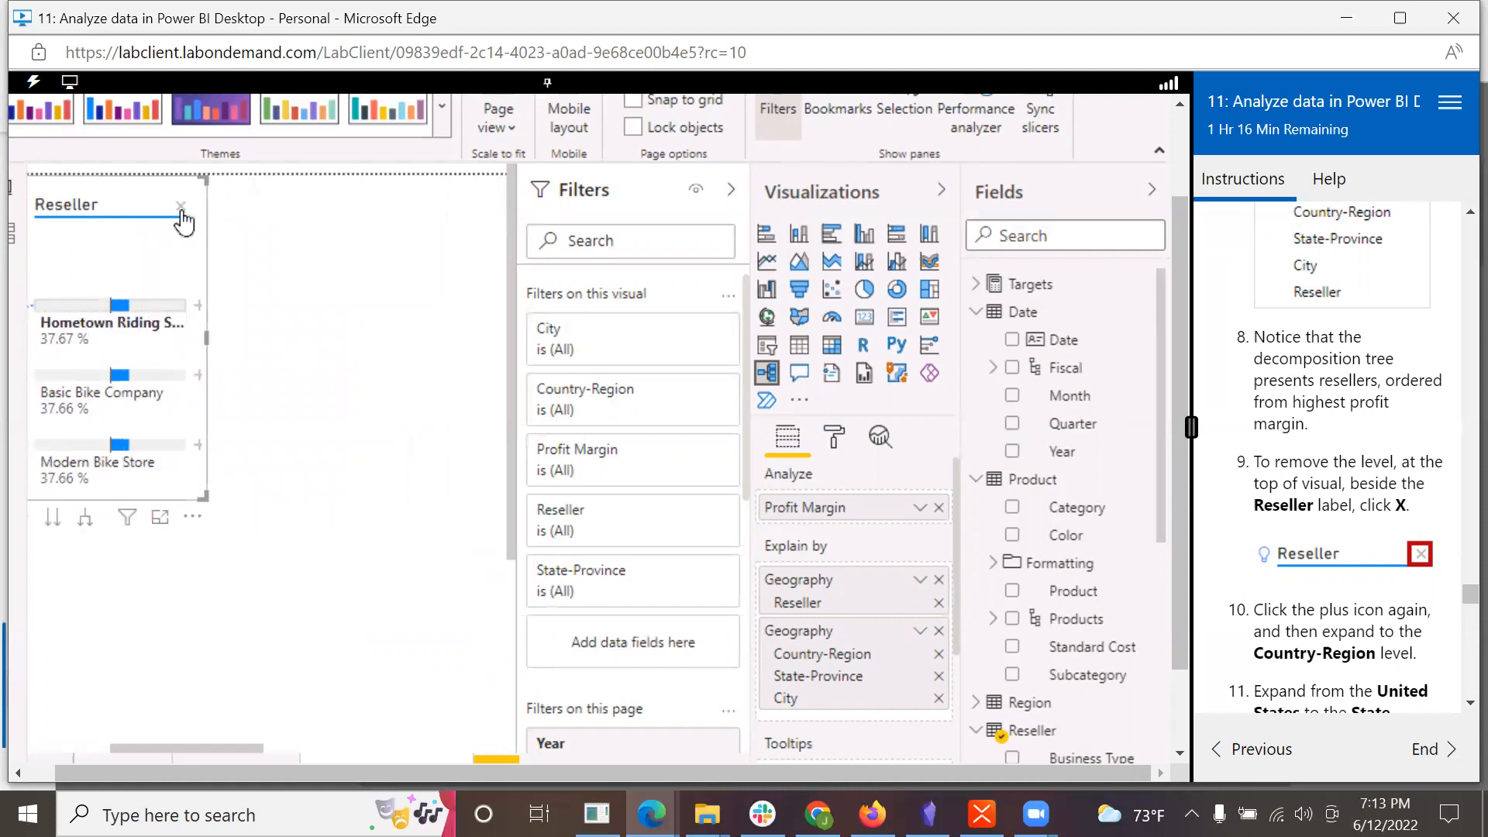
left_click(180, 209)
Step: Following the lab's instructions, expand the Profit Margin root of the decomposition tree to the Country-Region level
left_click_drag(225, 741, 79, 727)
scroll(1438, 622, "down", 4)
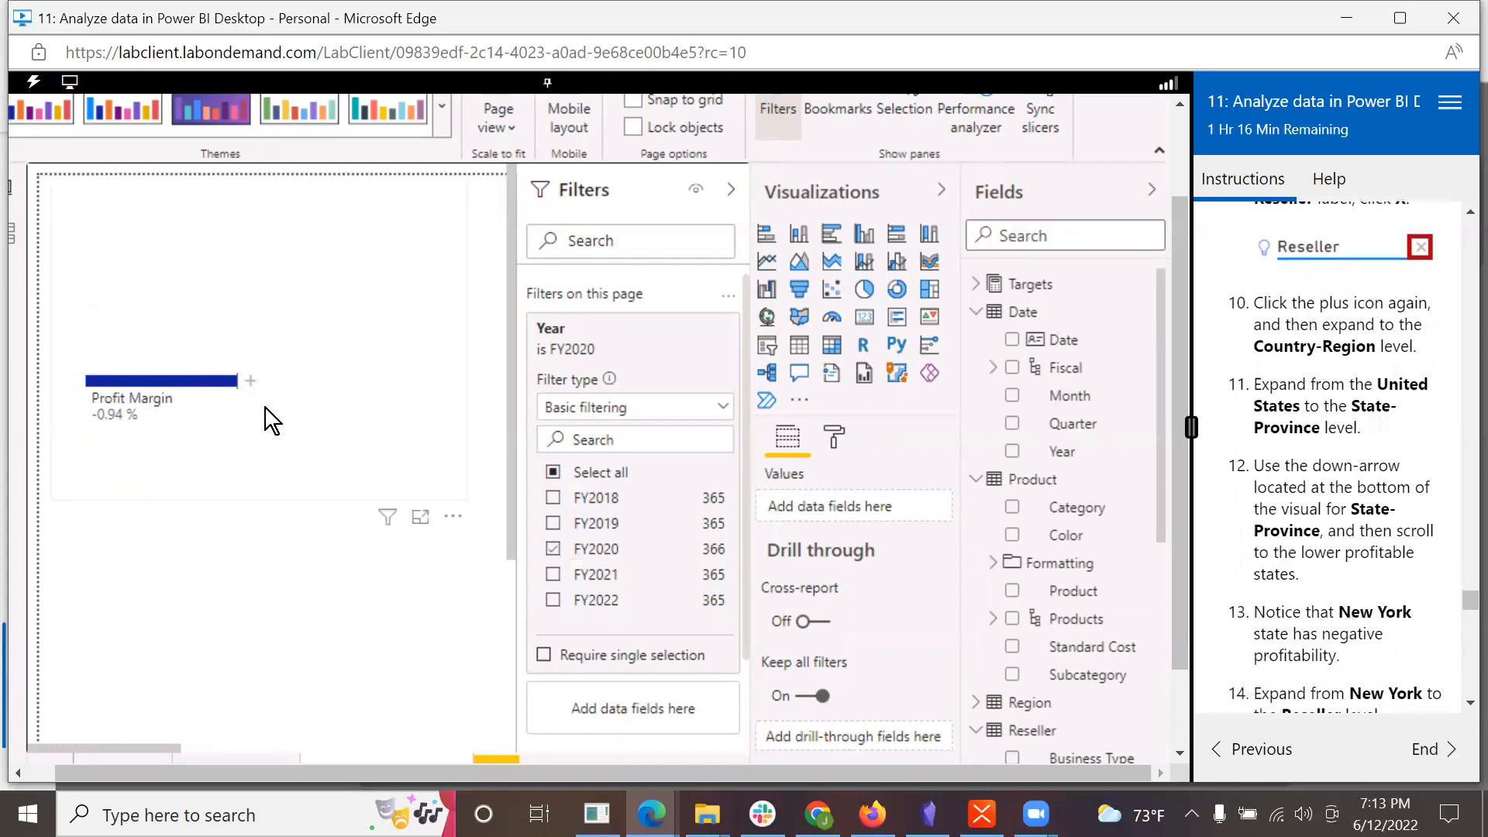
left_click(249, 382)
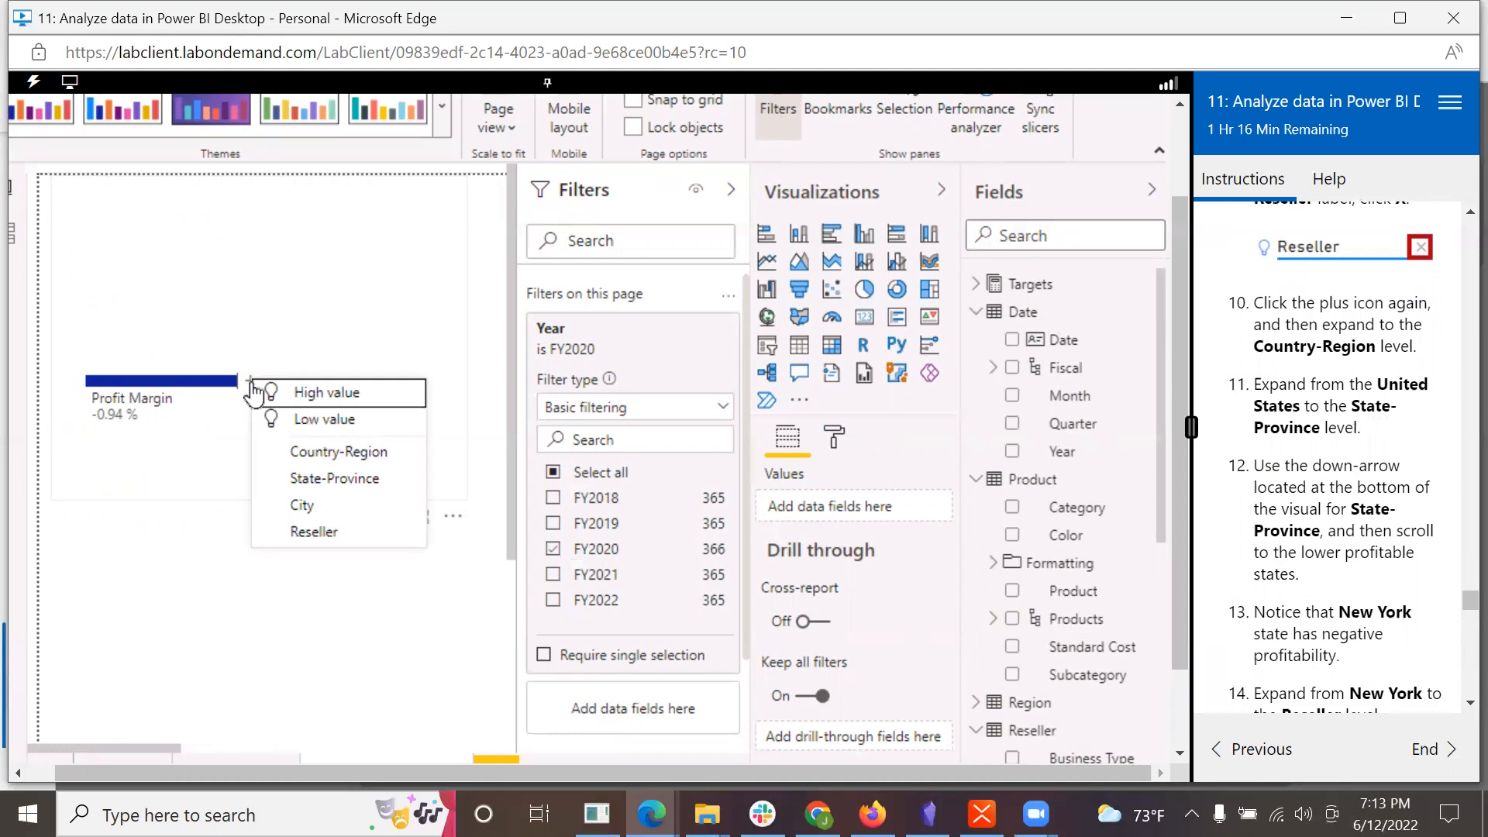
left_click(306, 454)
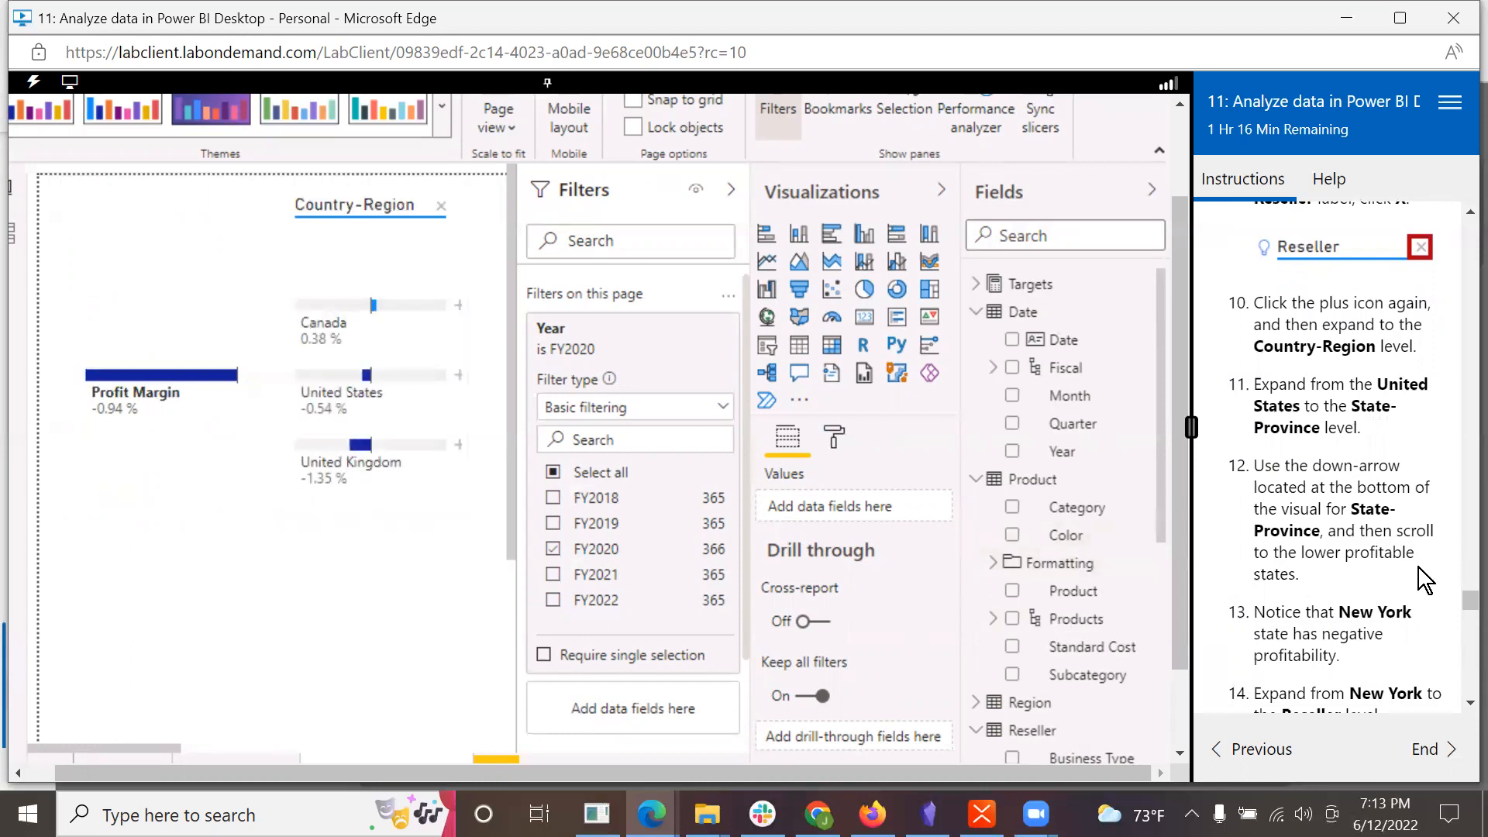
Step: Set the page view to Fit to width and enlarge the decomposition tree to fill the whole report page
scroll(1405, 572, "down", 2)
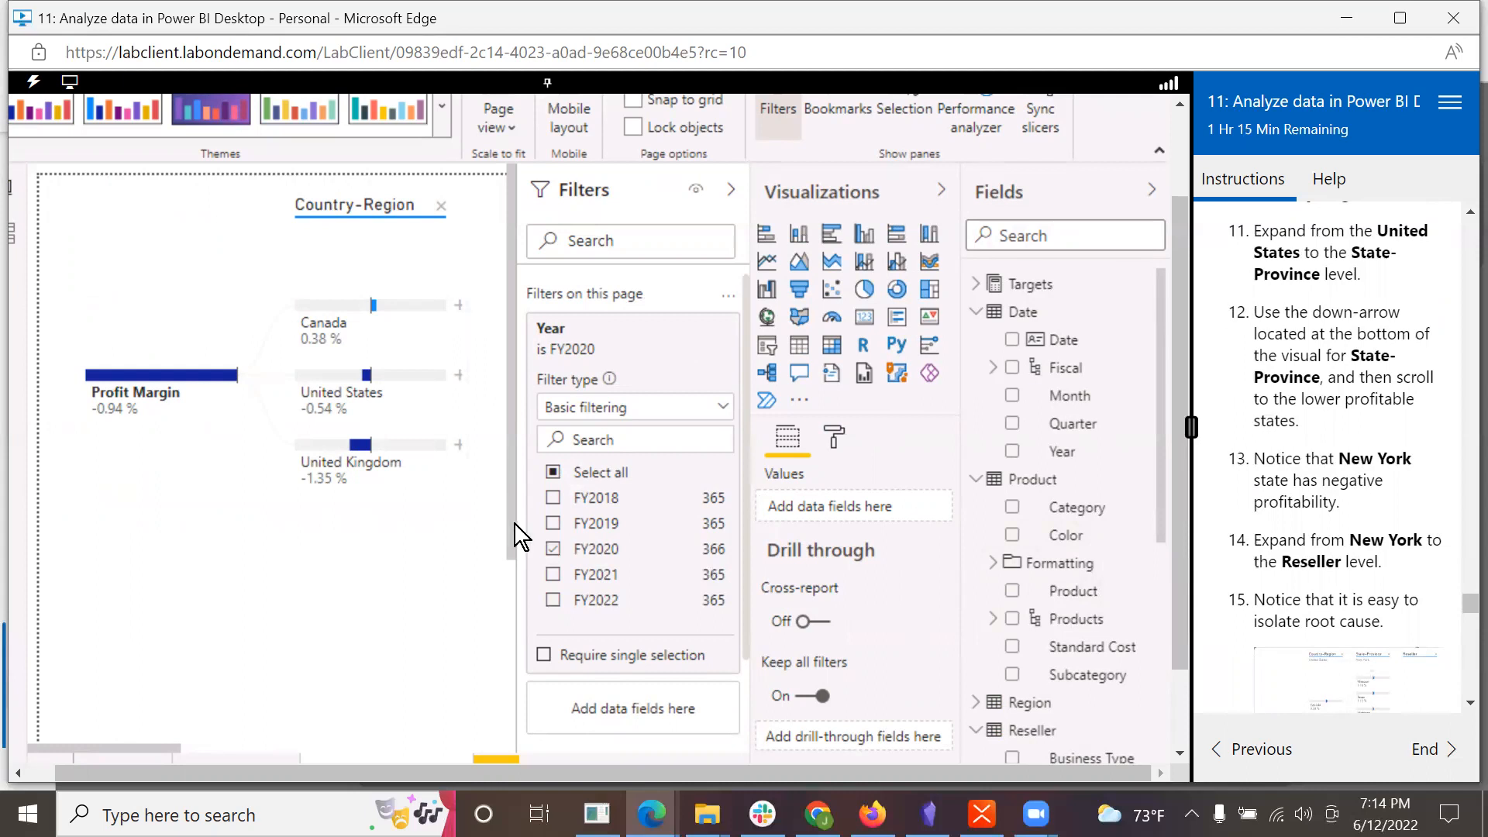
left_click_drag(511, 529, 523, 779)
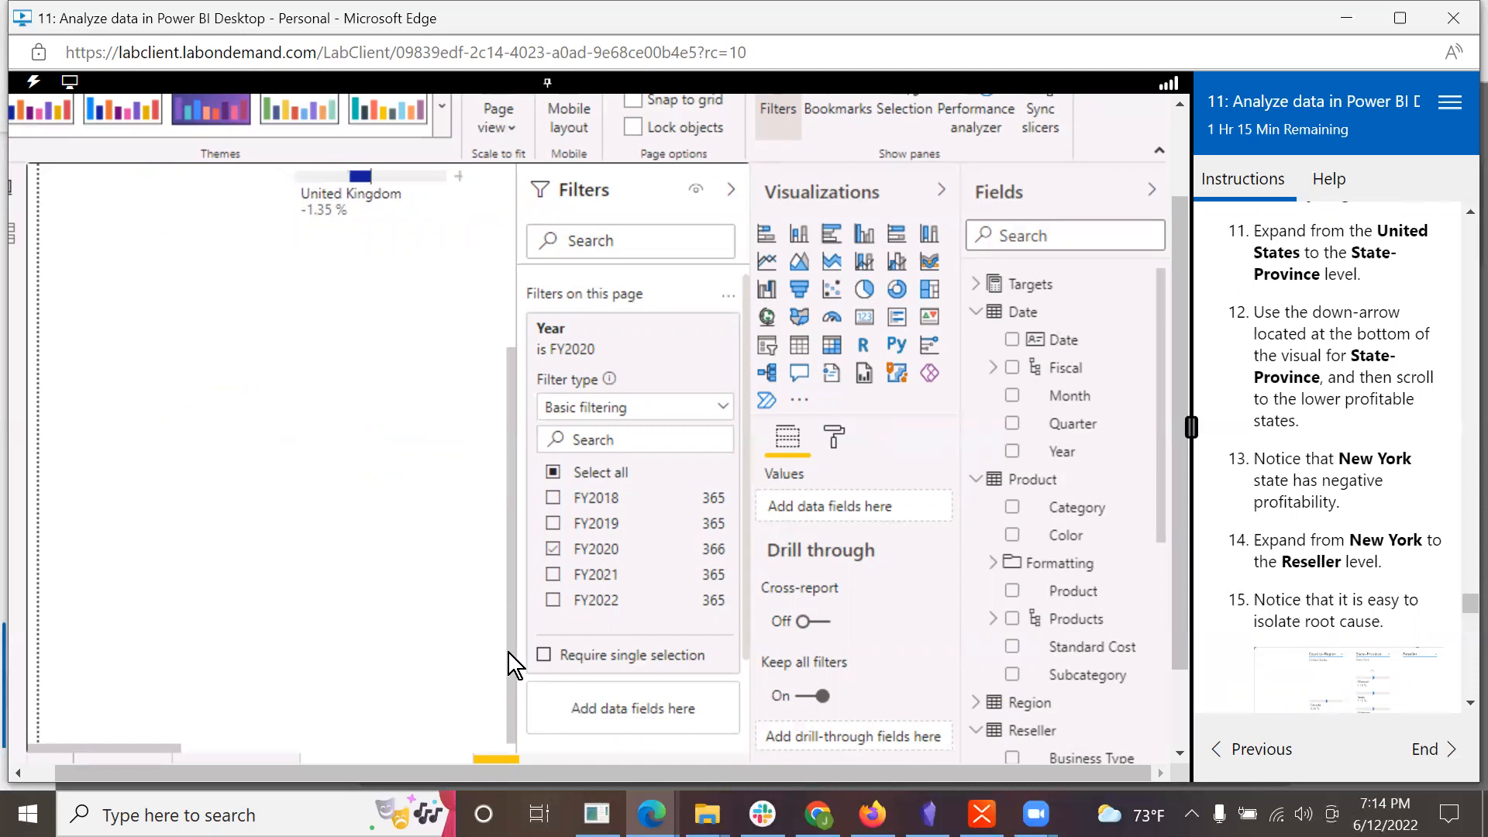
left_click_drag(123, 748, 390, 745)
left_click_drag(262, 717, 78, 682)
left_click(509, 127)
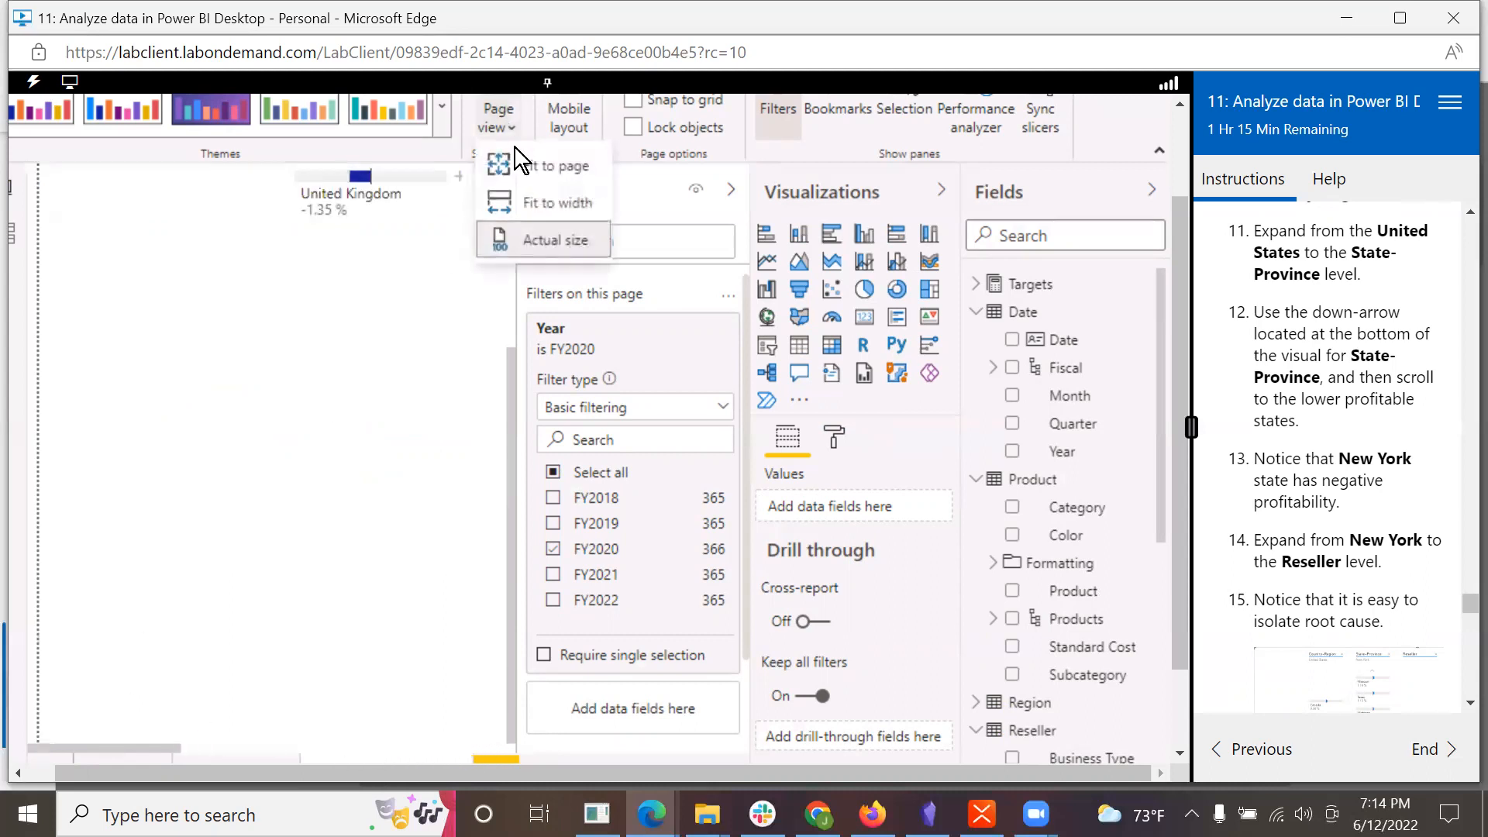
left_click(536, 204)
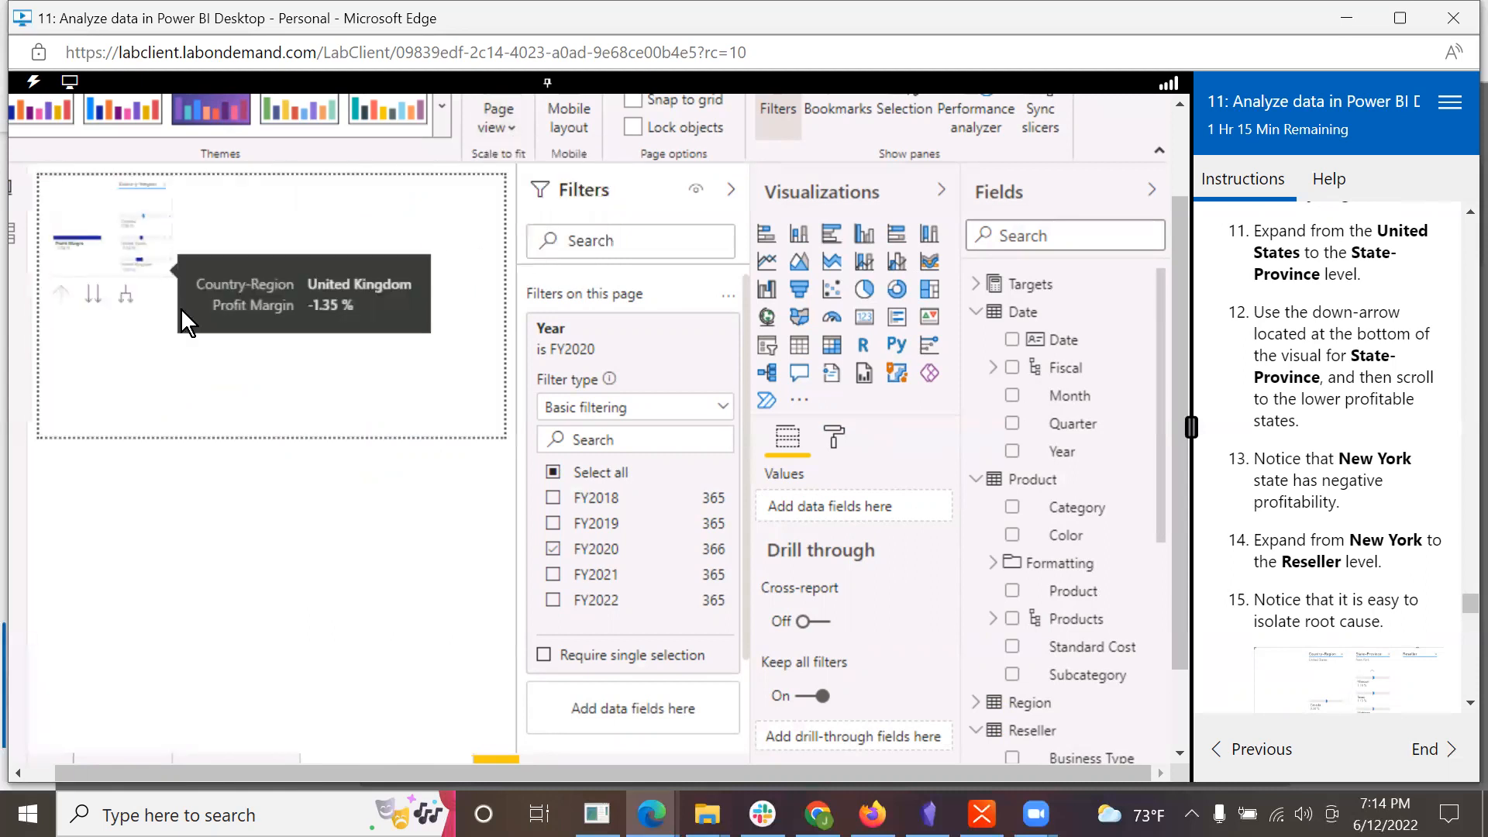
left_click(157, 255)
left_click_drag(167, 277, 504, 438)
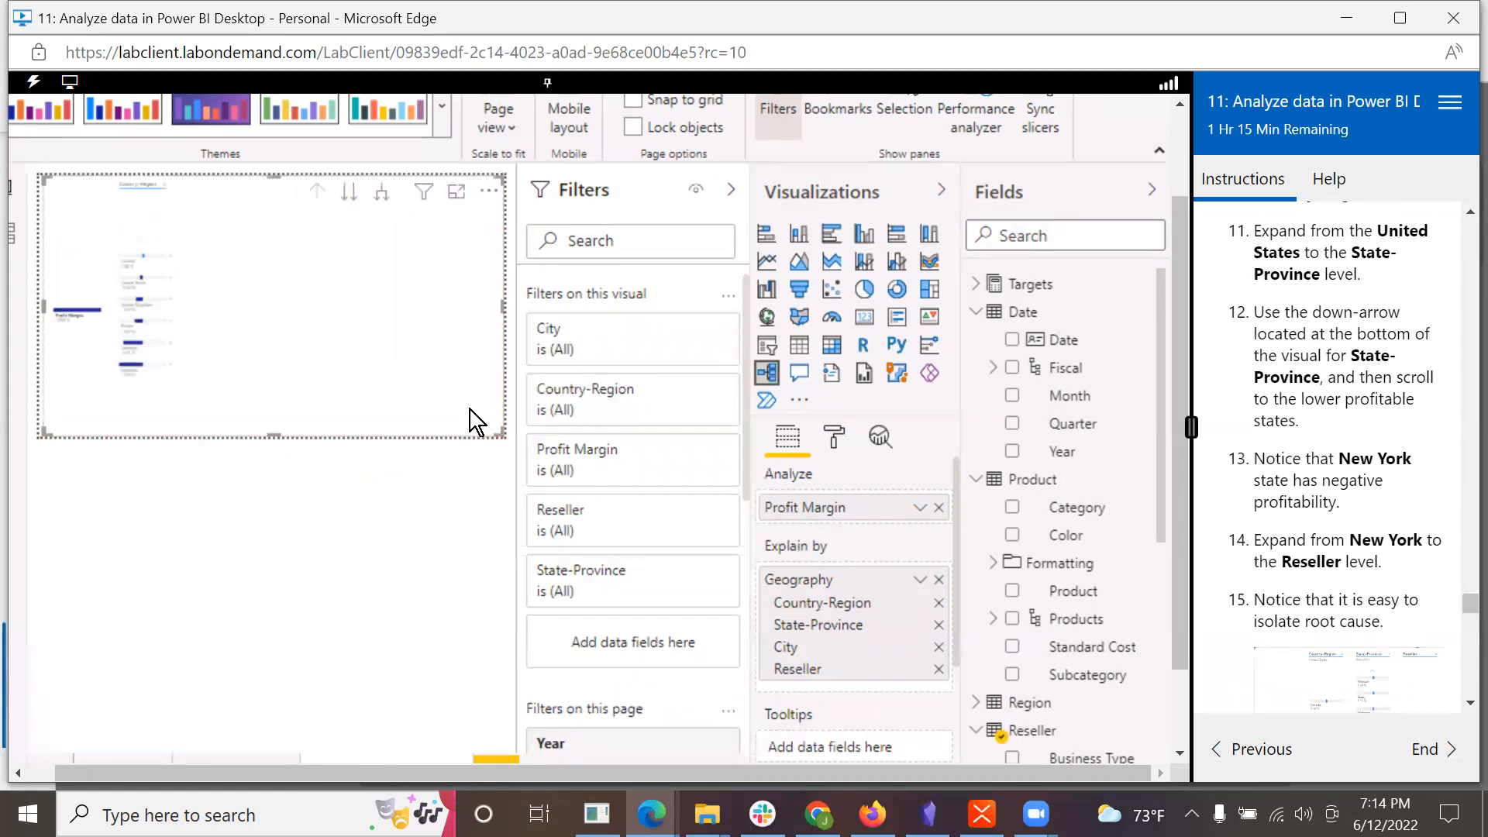
Step: Return the page view to Actual size and expand United States to the State-Province level
left_click(510, 129)
left_click(530, 248)
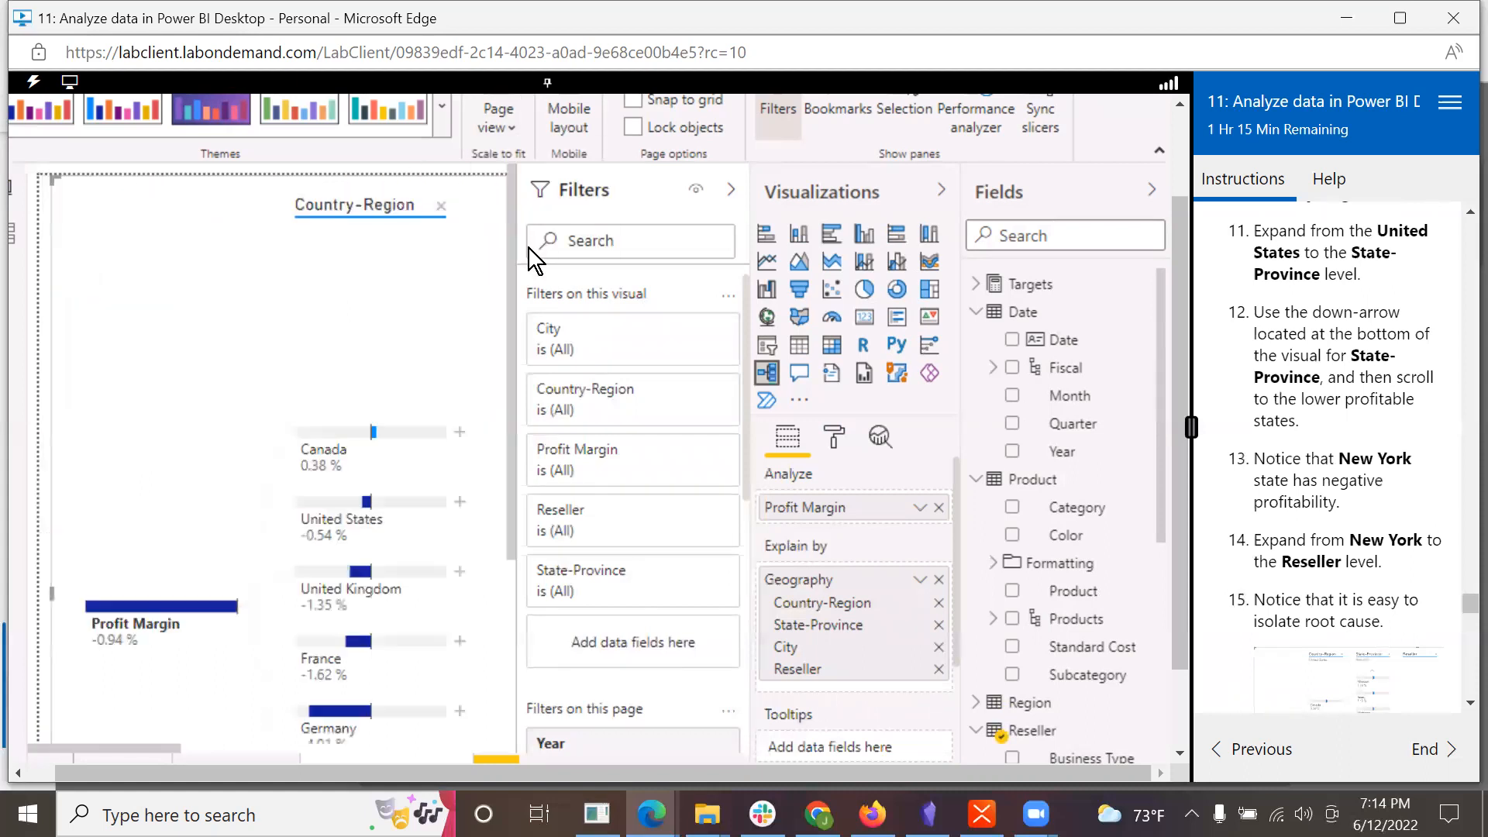
left_click_drag(510, 338, 524, 498)
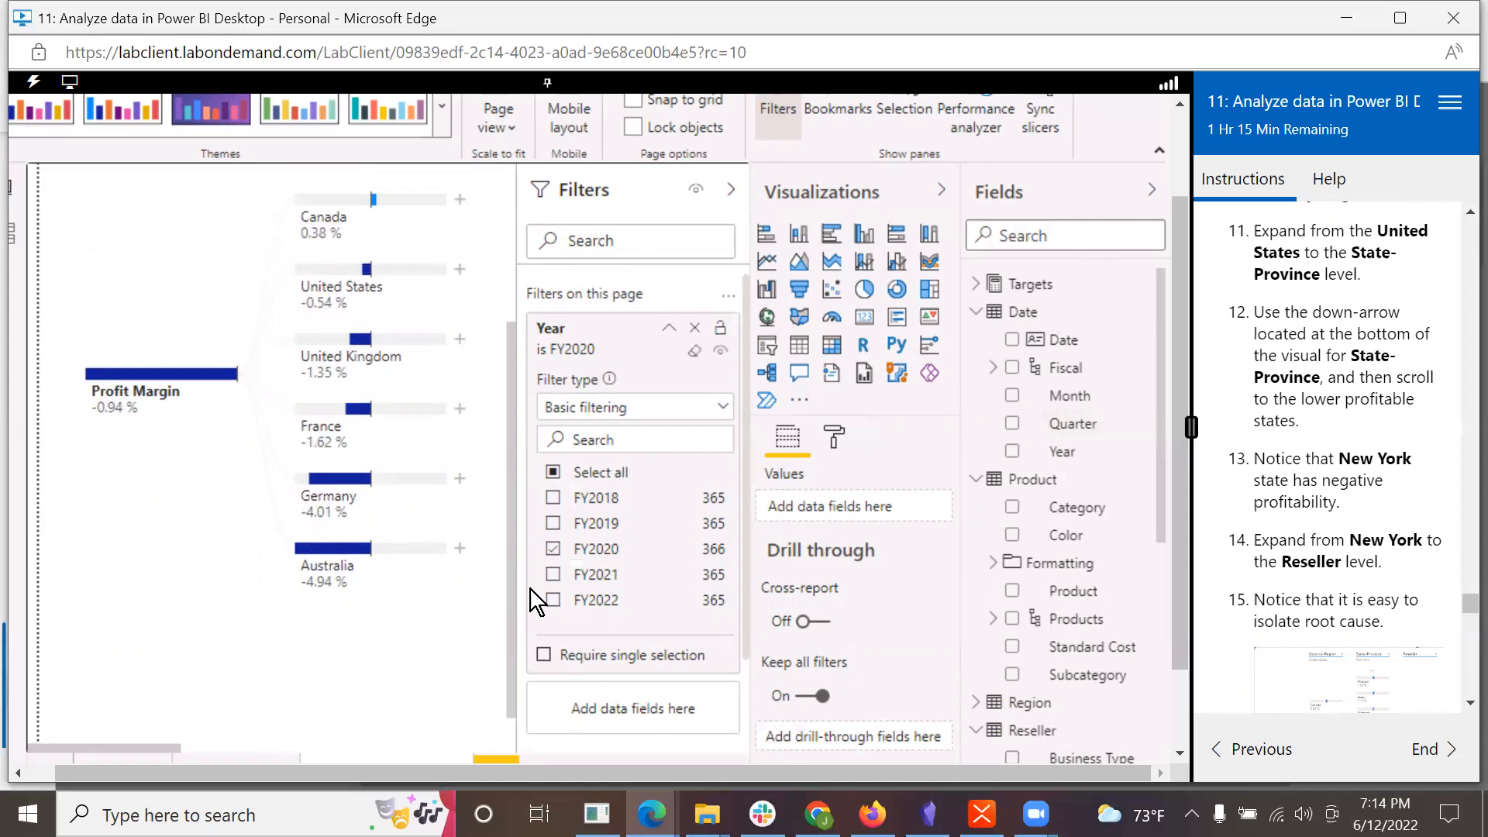
left_click_drag(510, 660, 558, 420)
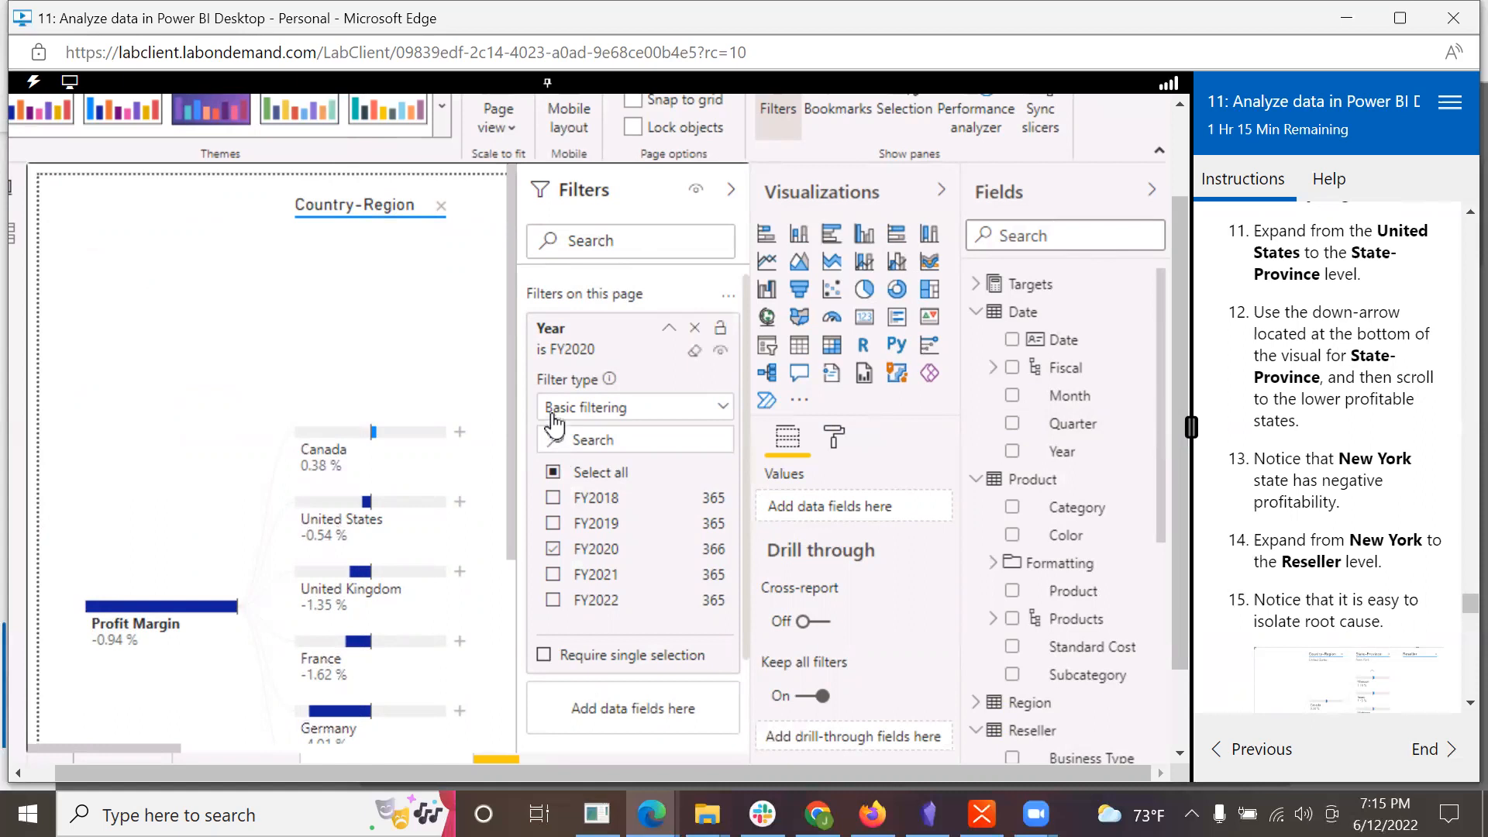
left_click_drag(513, 319, 501, 463)
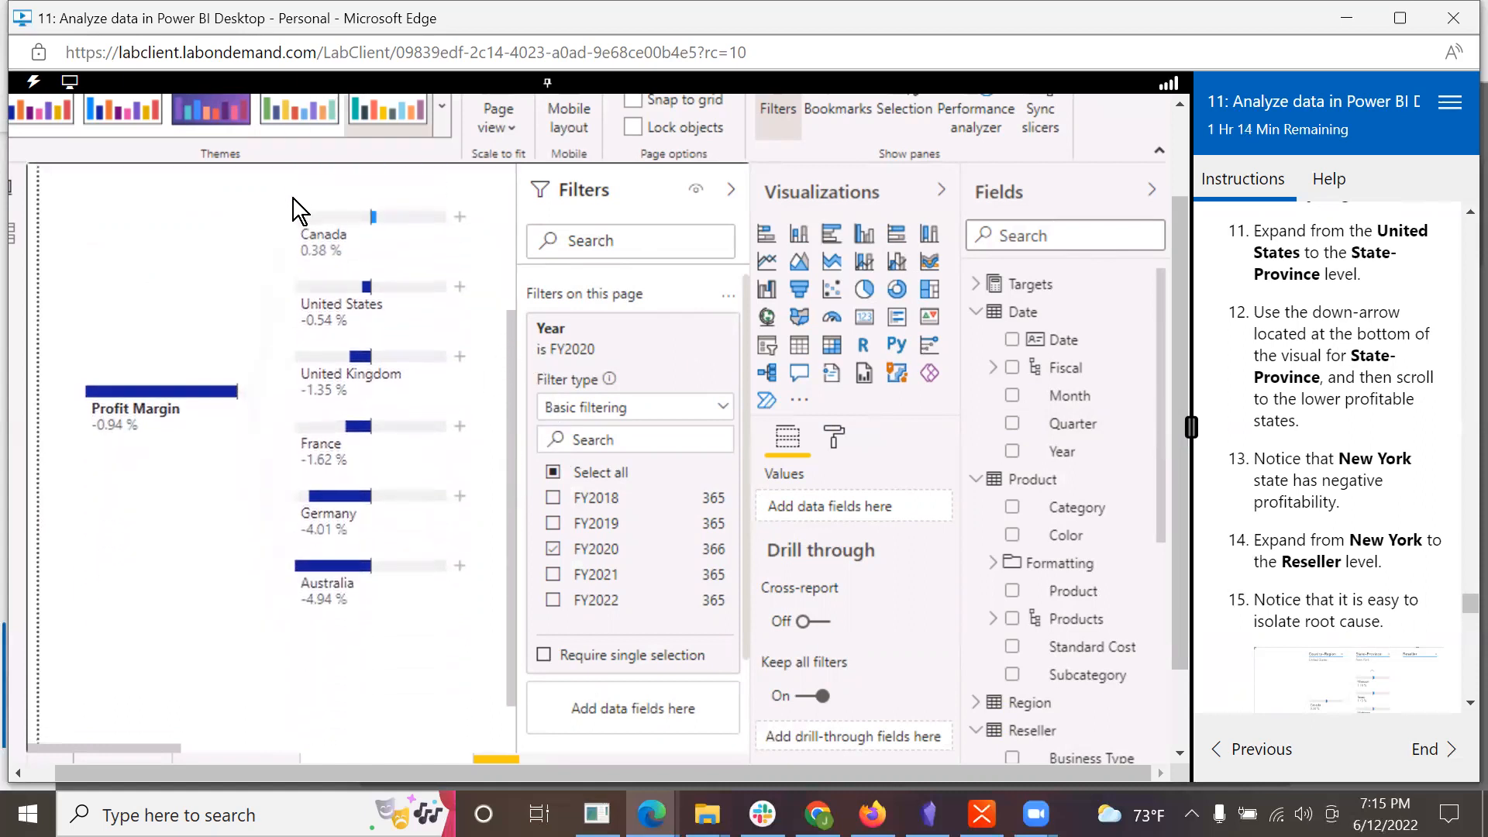
left_click(460, 288)
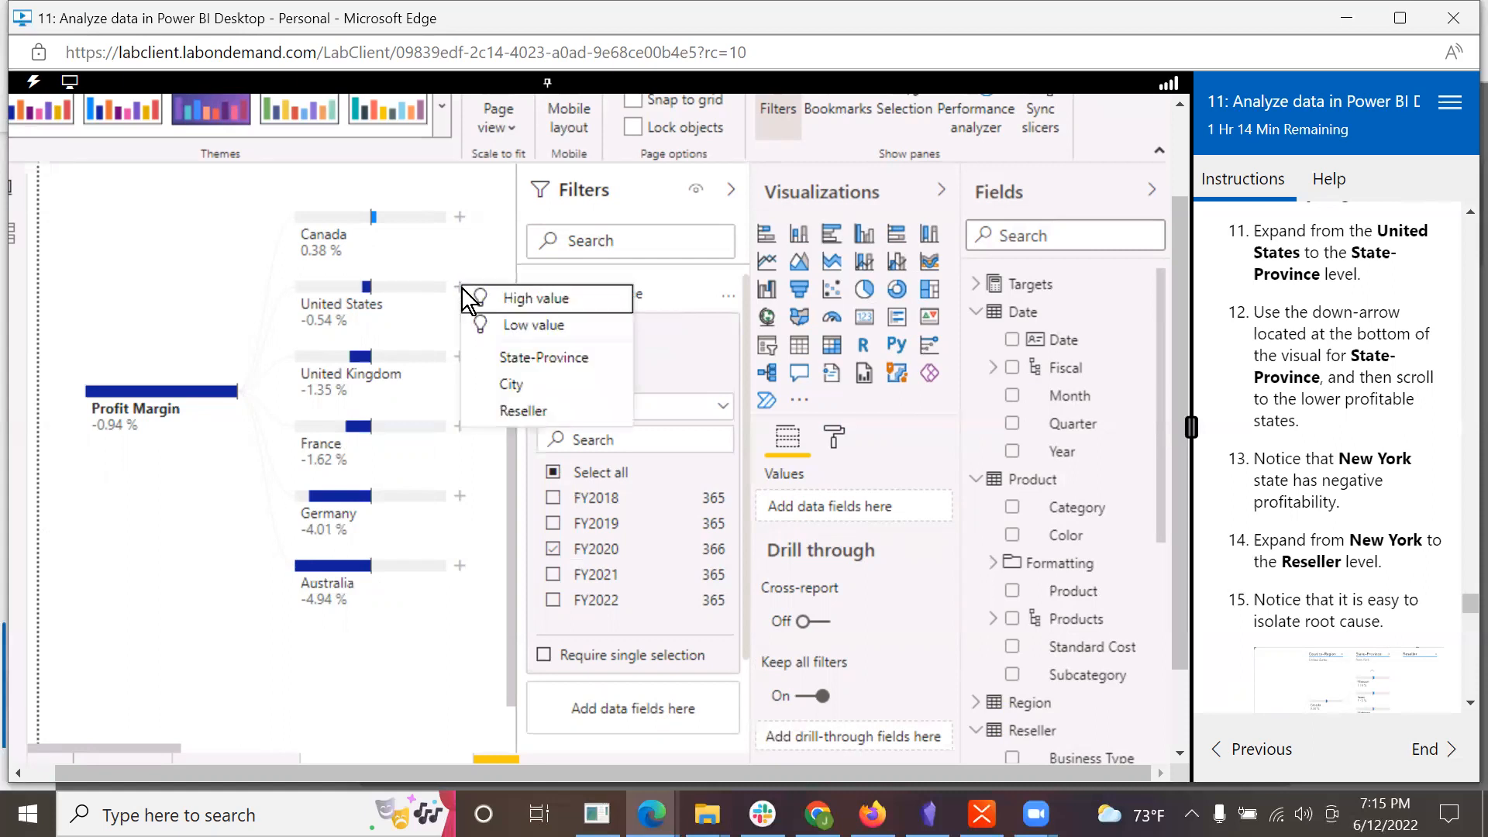
left_click(510, 358)
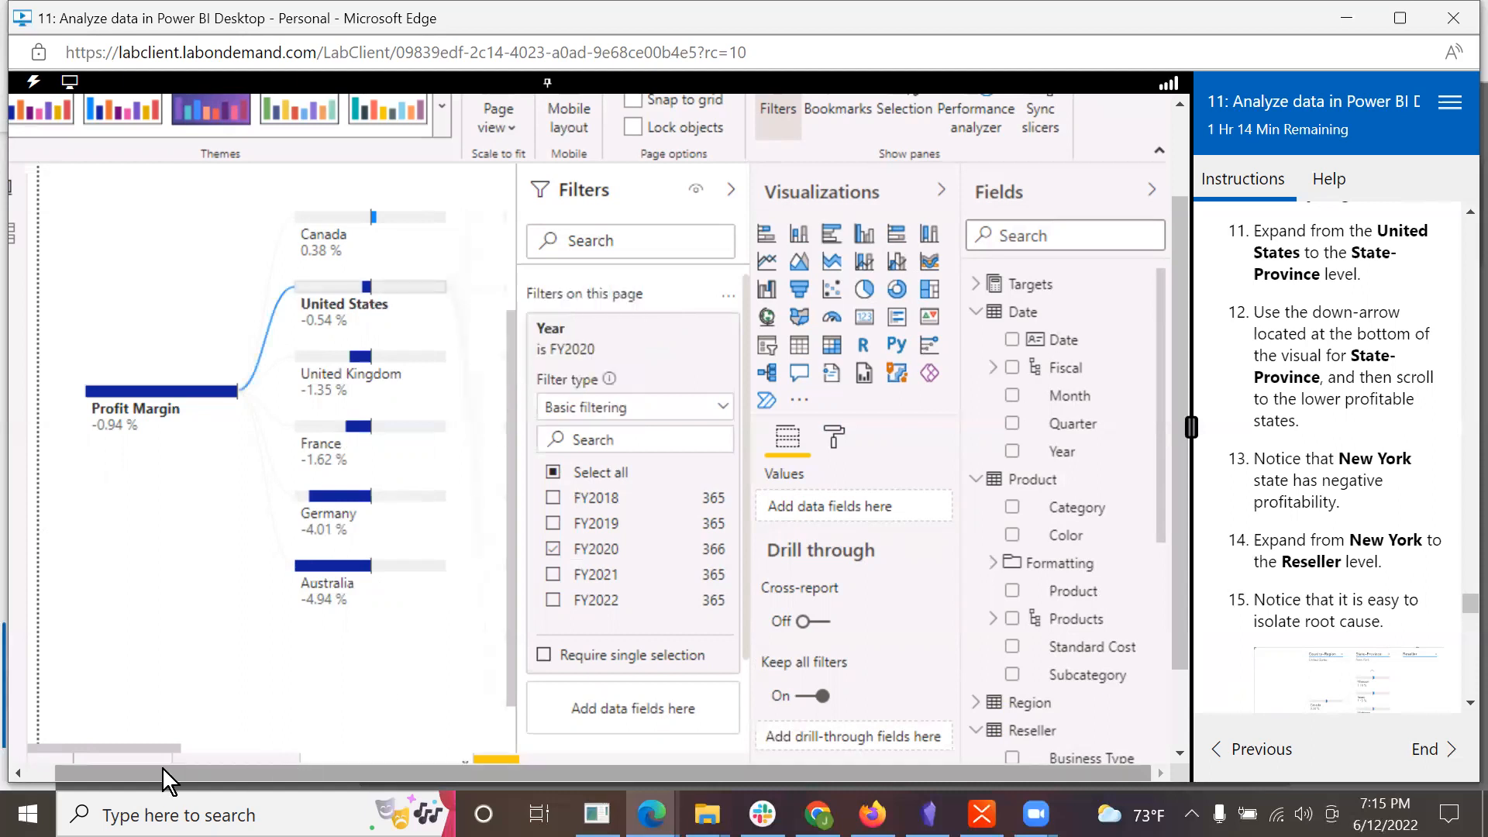
Step: Advance the tree's State-Province level to the less profitable states, including New York
left_click_drag(146, 744, 223, 742)
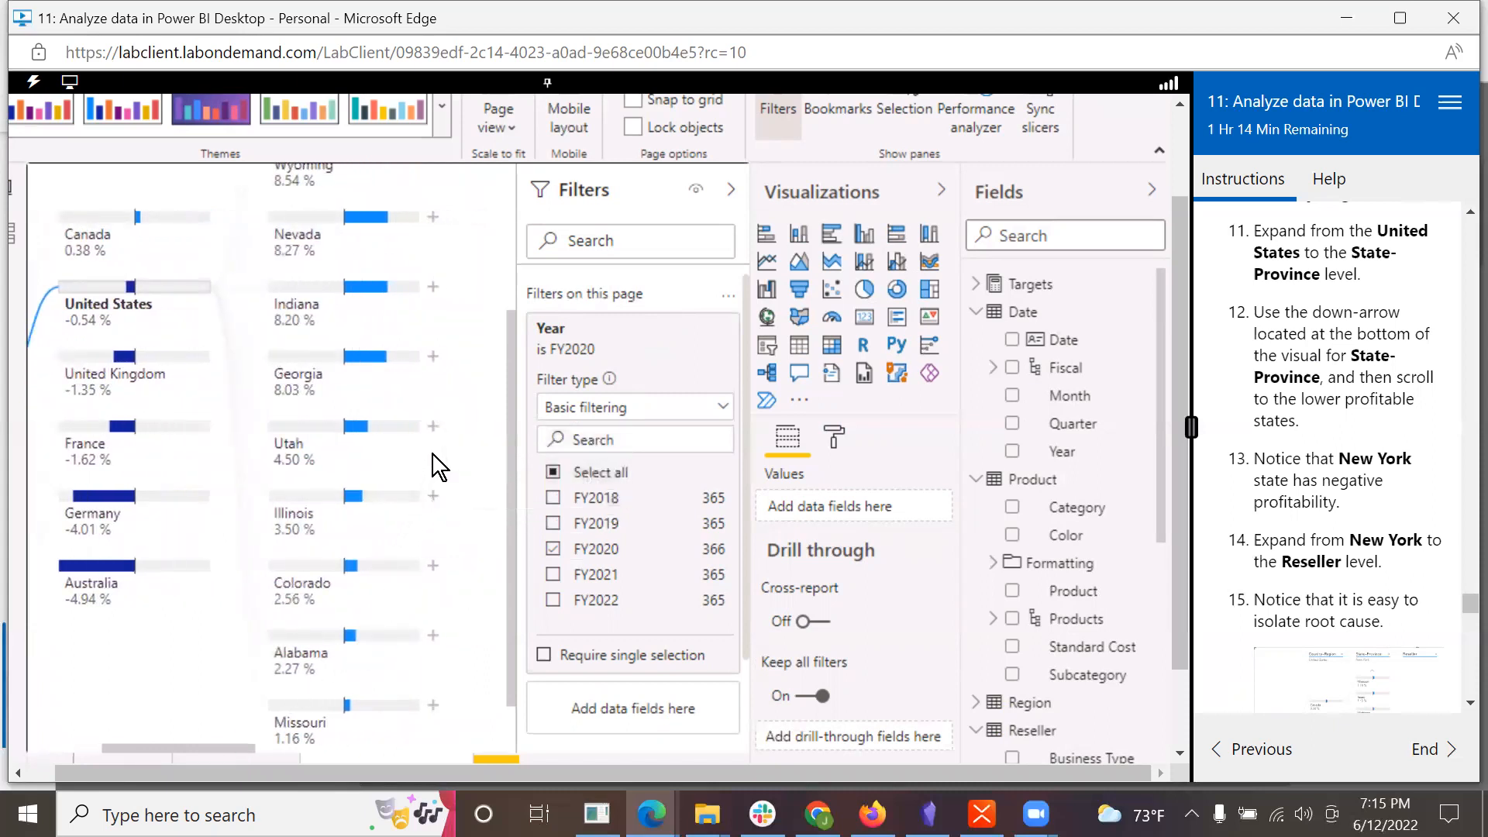
left_click_drag(509, 459, 530, 633)
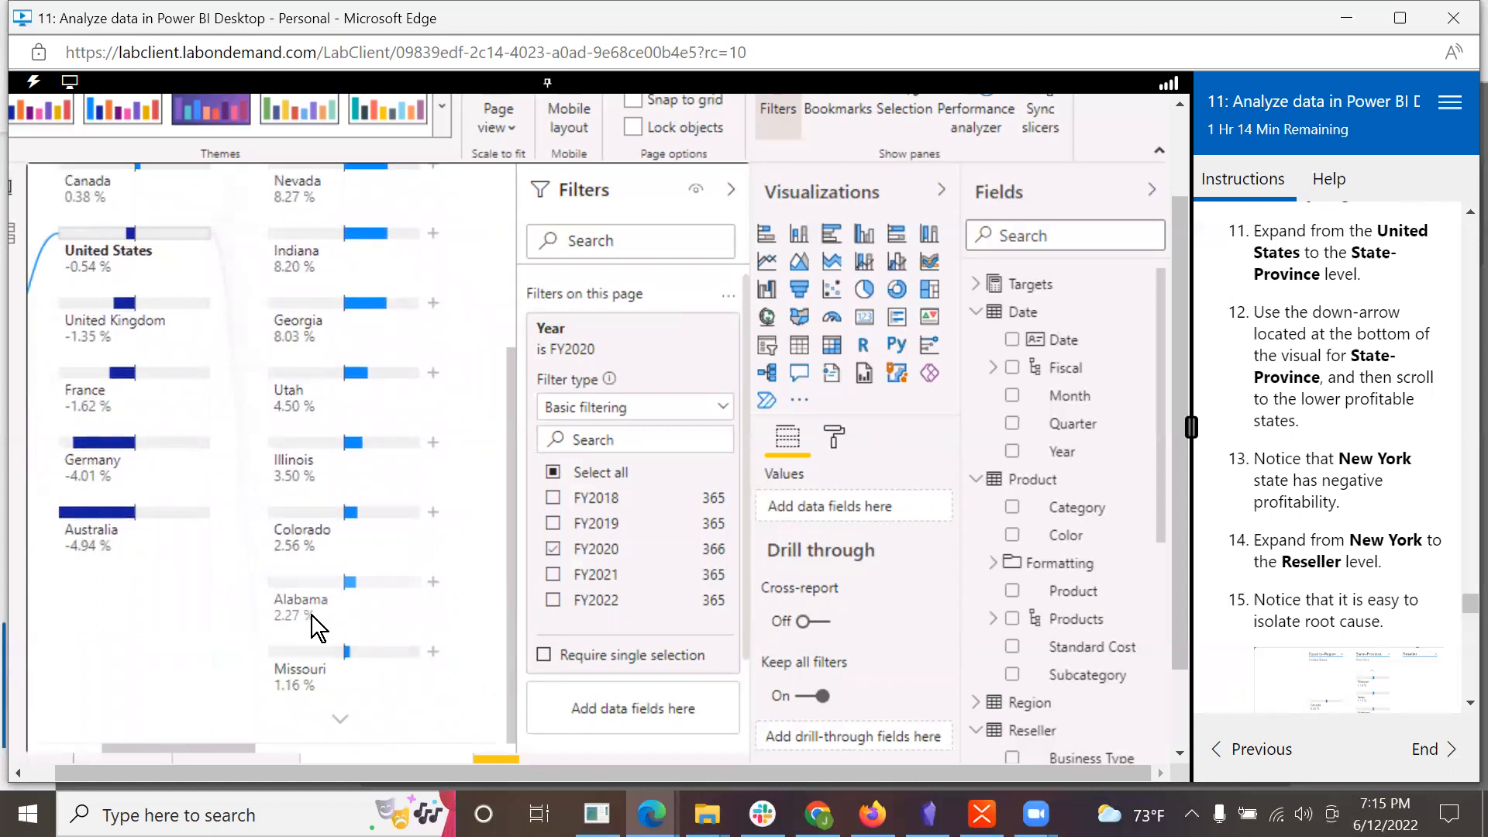
left_click(339, 721)
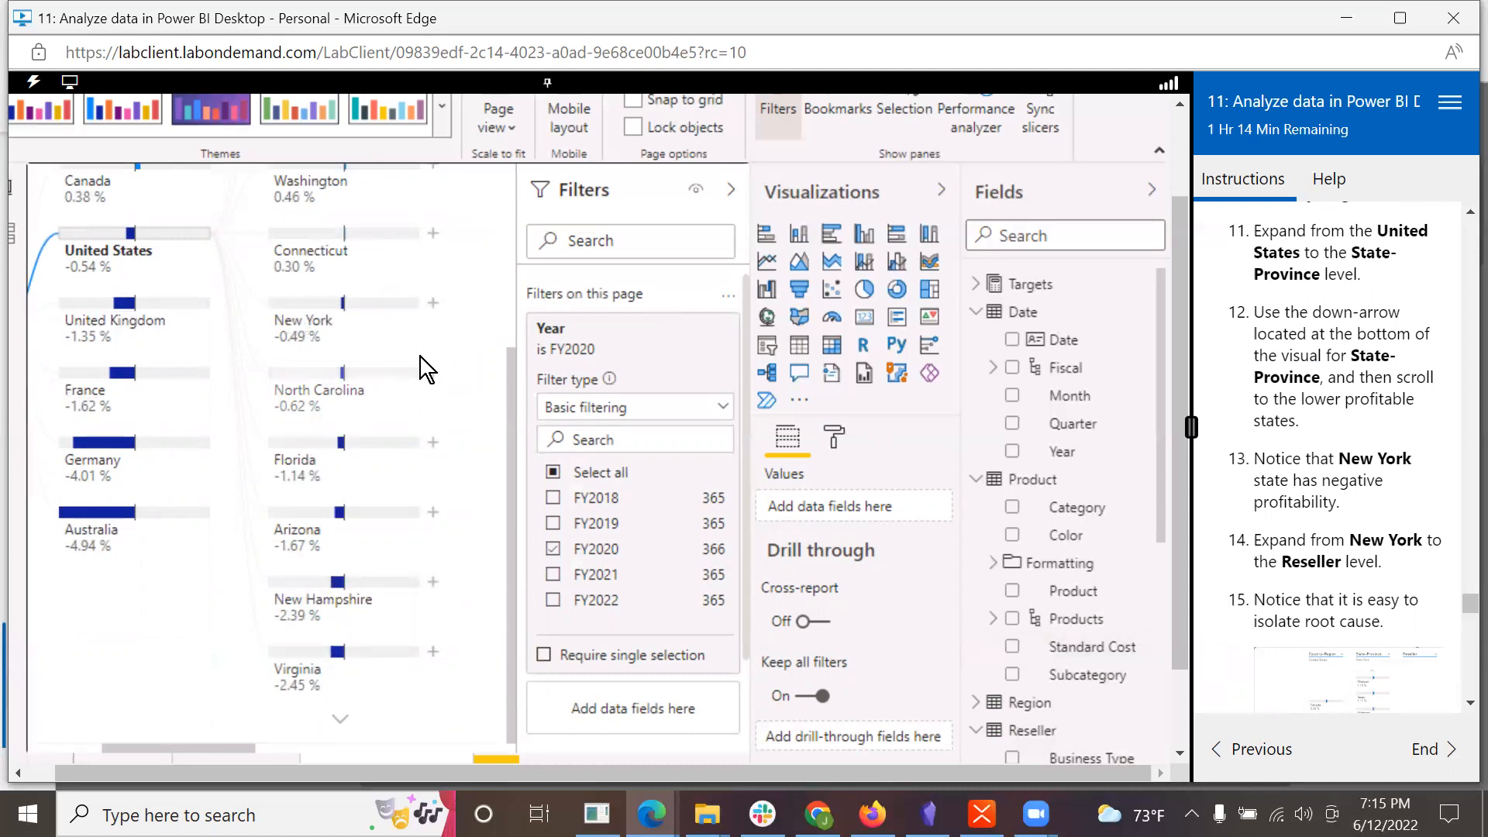
Step: Expand New York to the Reseller level and bring its resellers into view
mouse_move(322, 334)
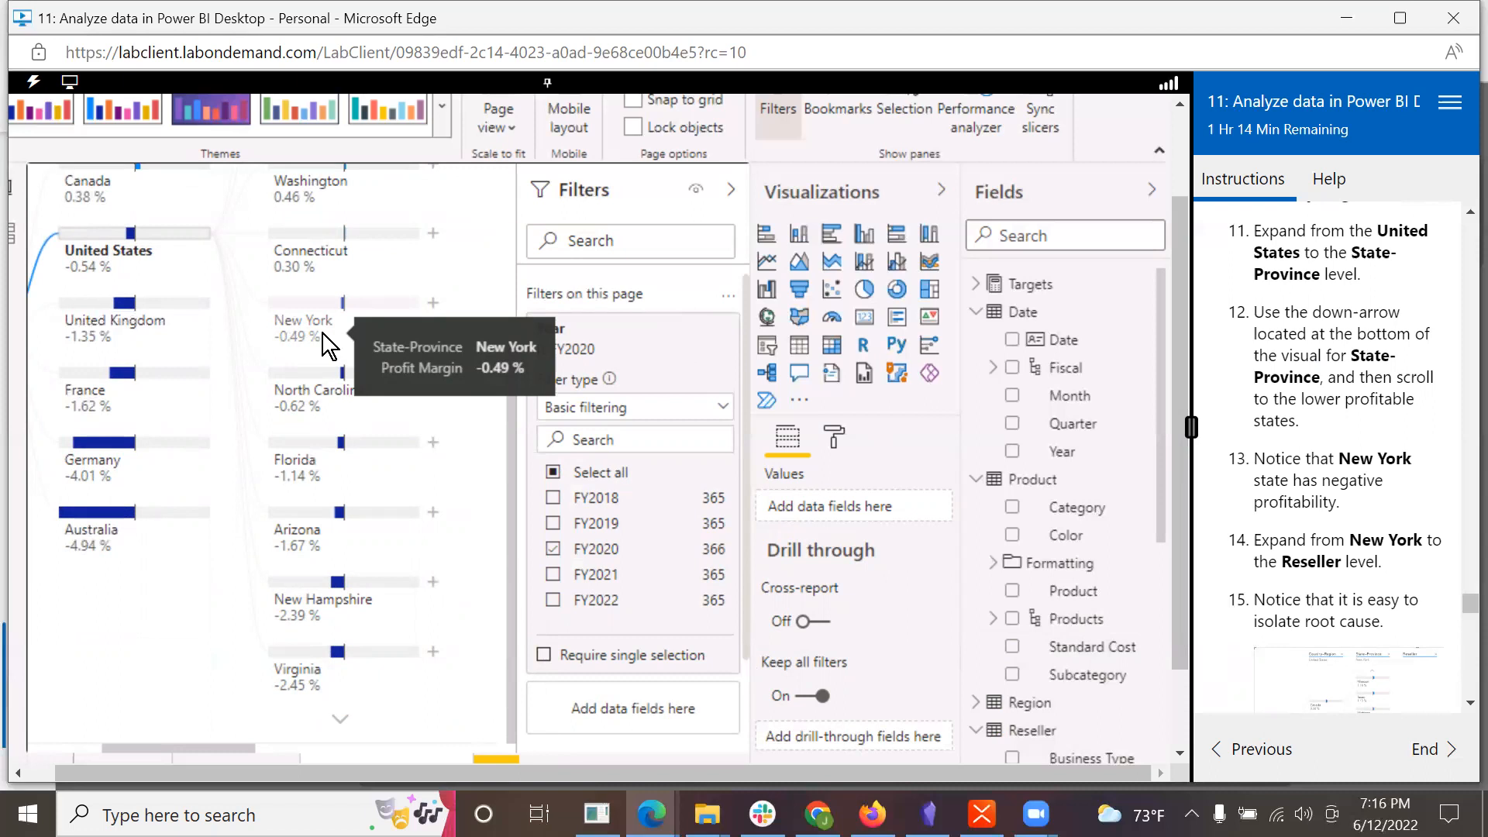
left_click(433, 304)
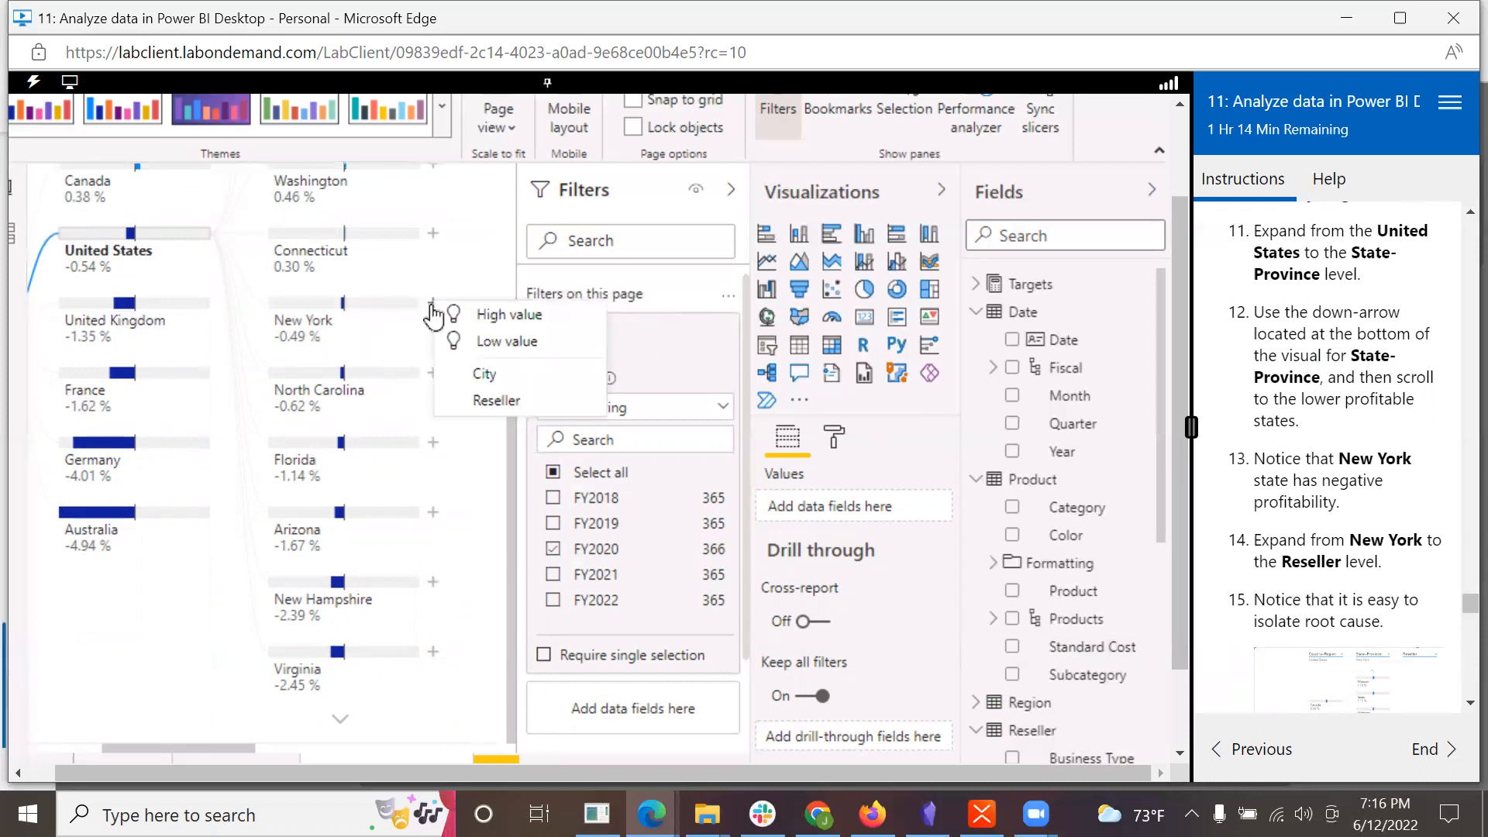
left_click(491, 402)
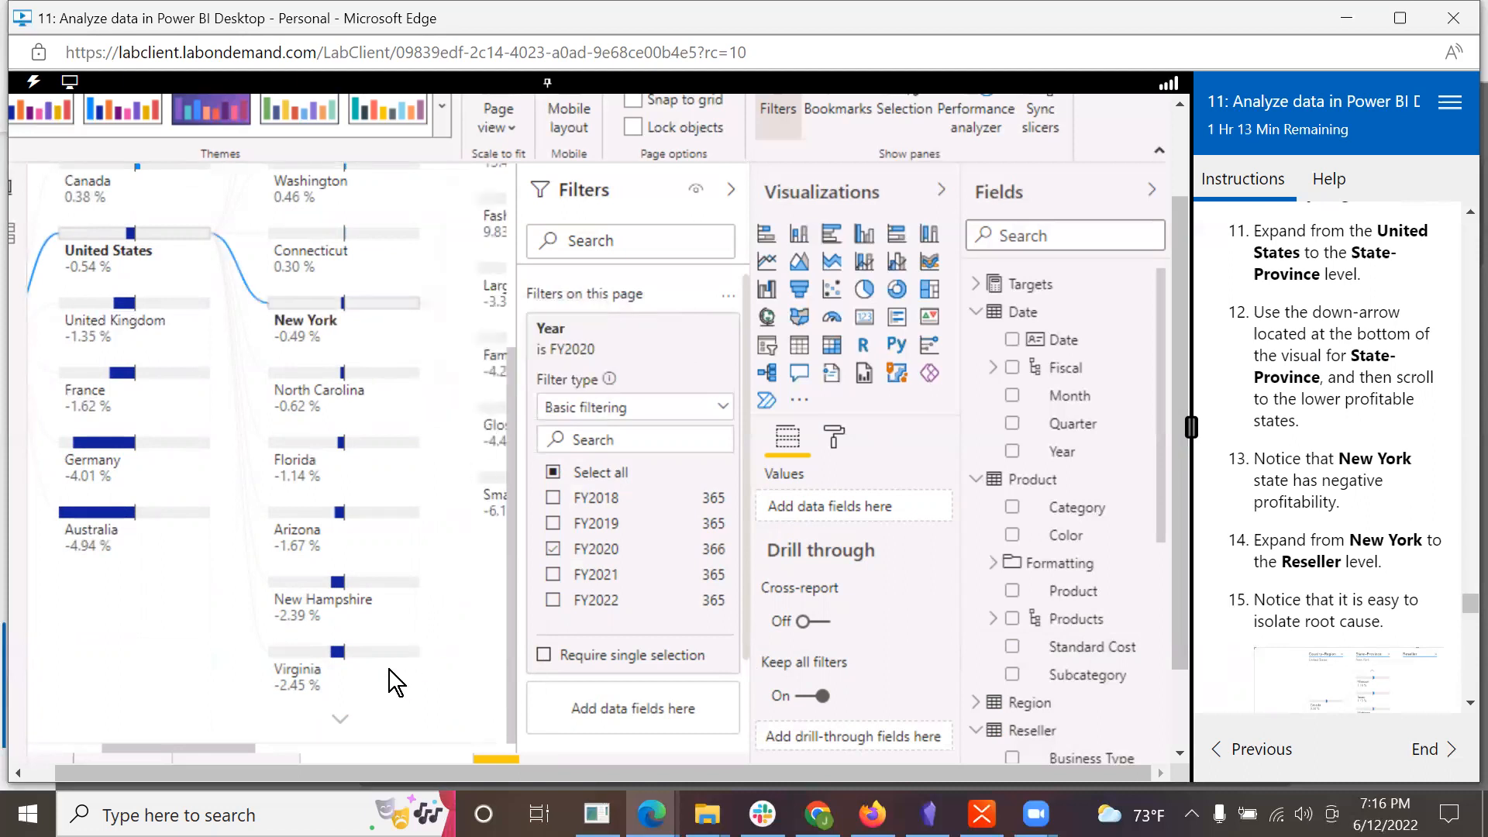
left_click_drag(218, 746, 315, 748)
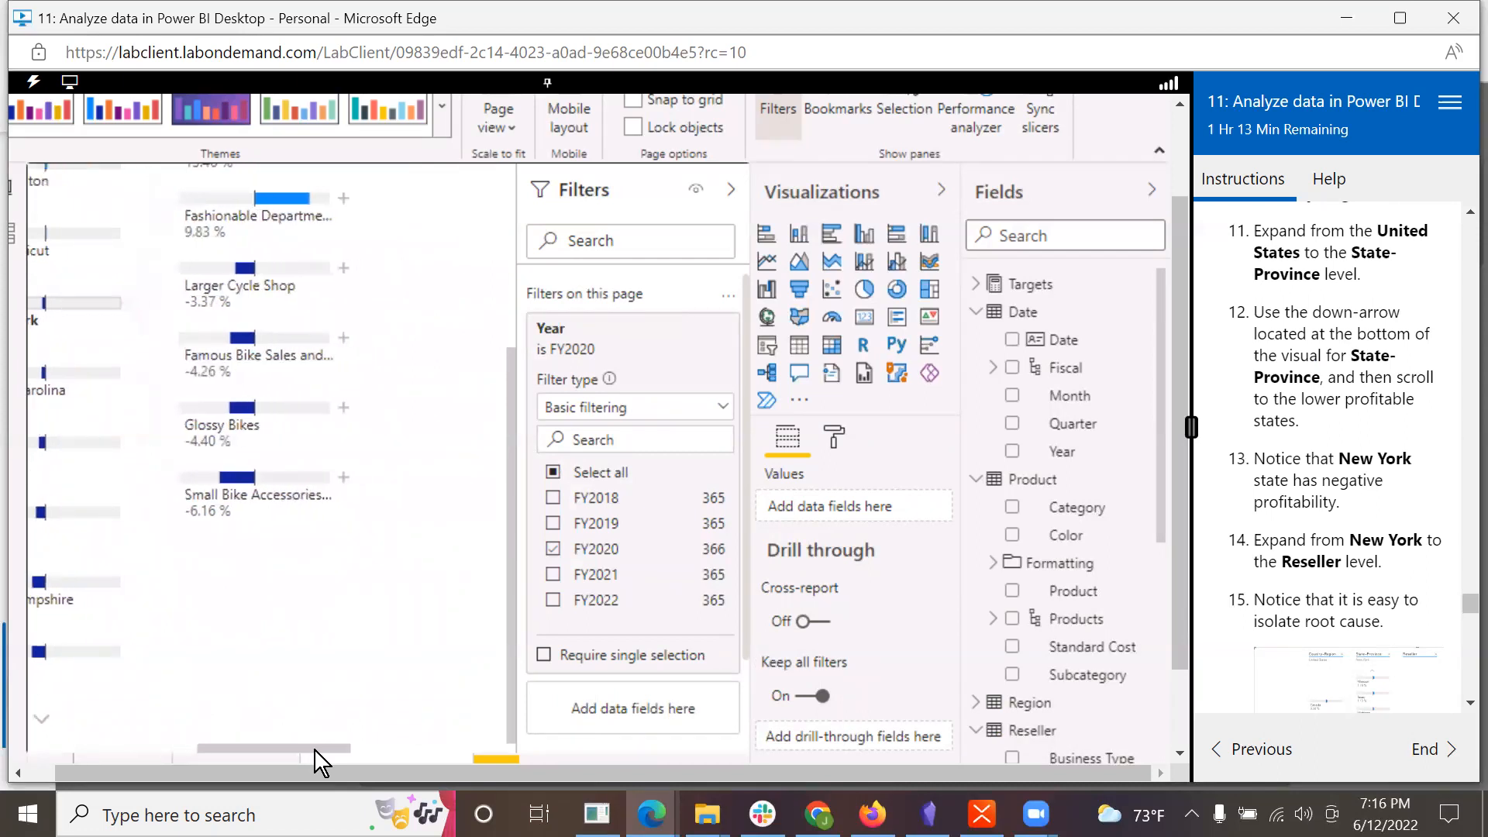
scroll(1329, 616, "down", 3)
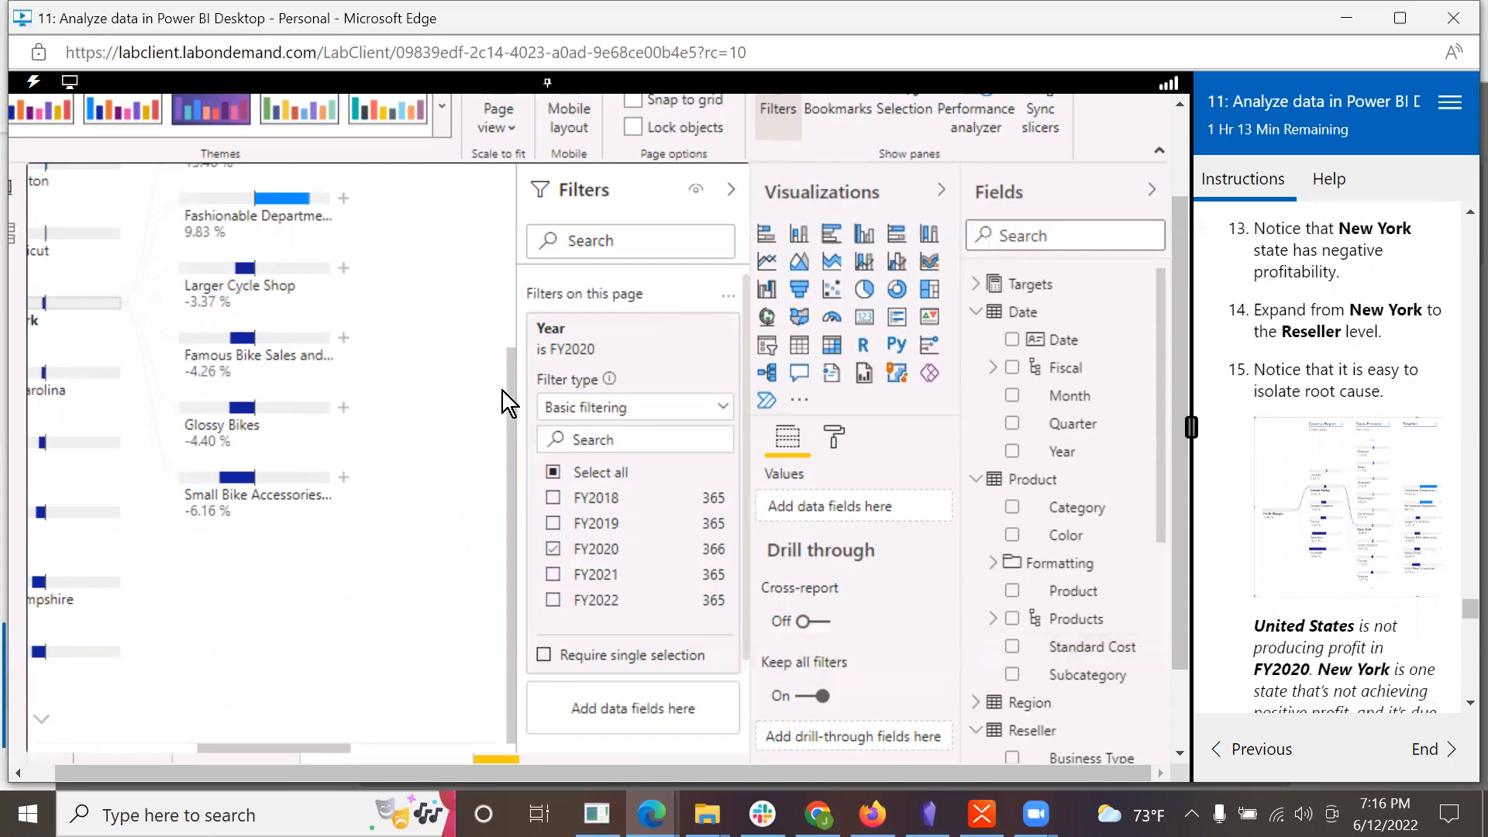
left_click_drag(511, 400, 510, 331)
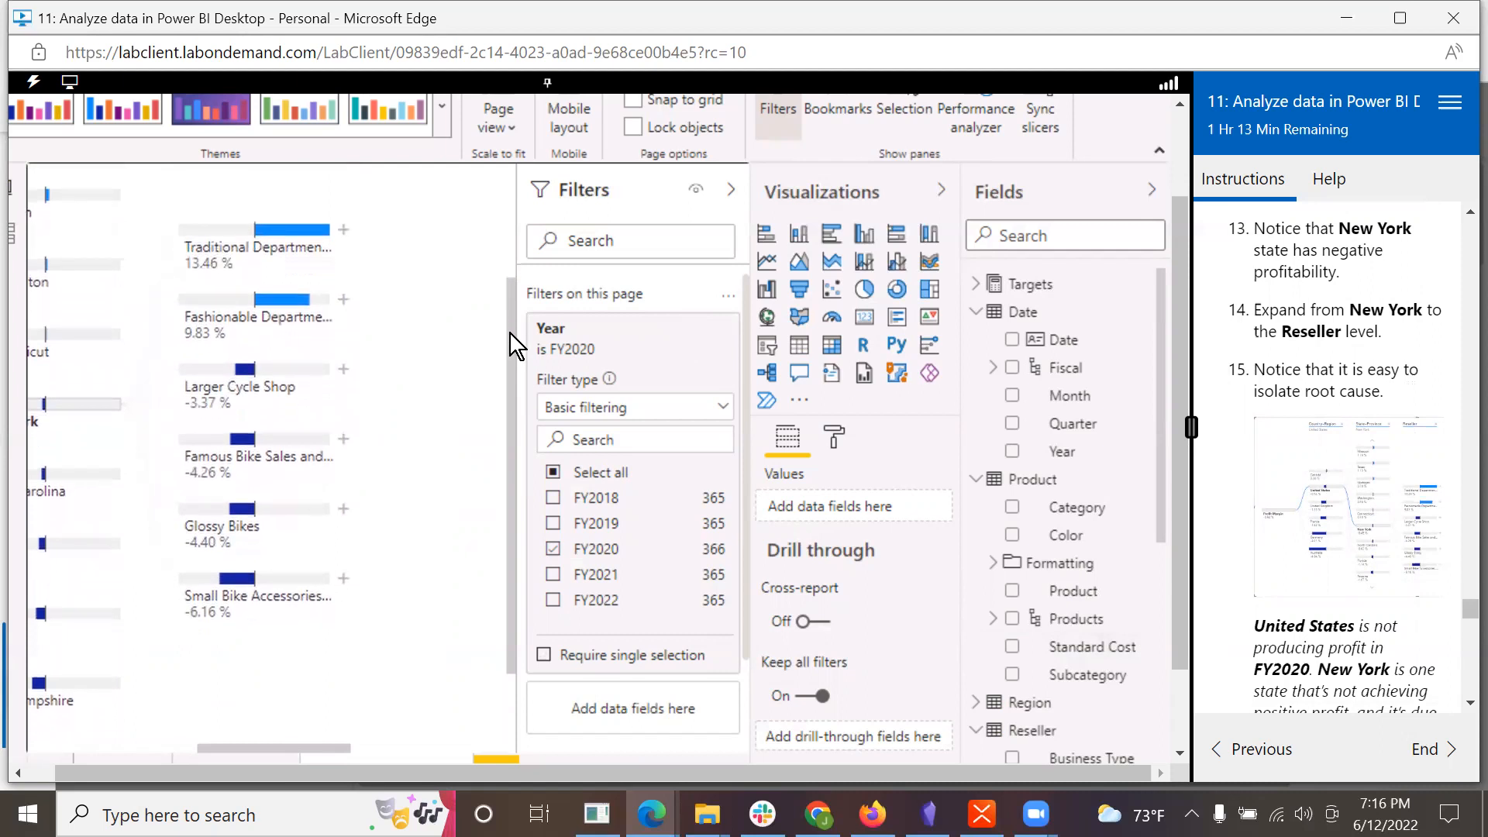
Step: Copy the link of the decomposition tree image in the lab instructions and open it in the Microsoft Edge documentation window to view it enlarged
right_click(1350, 465)
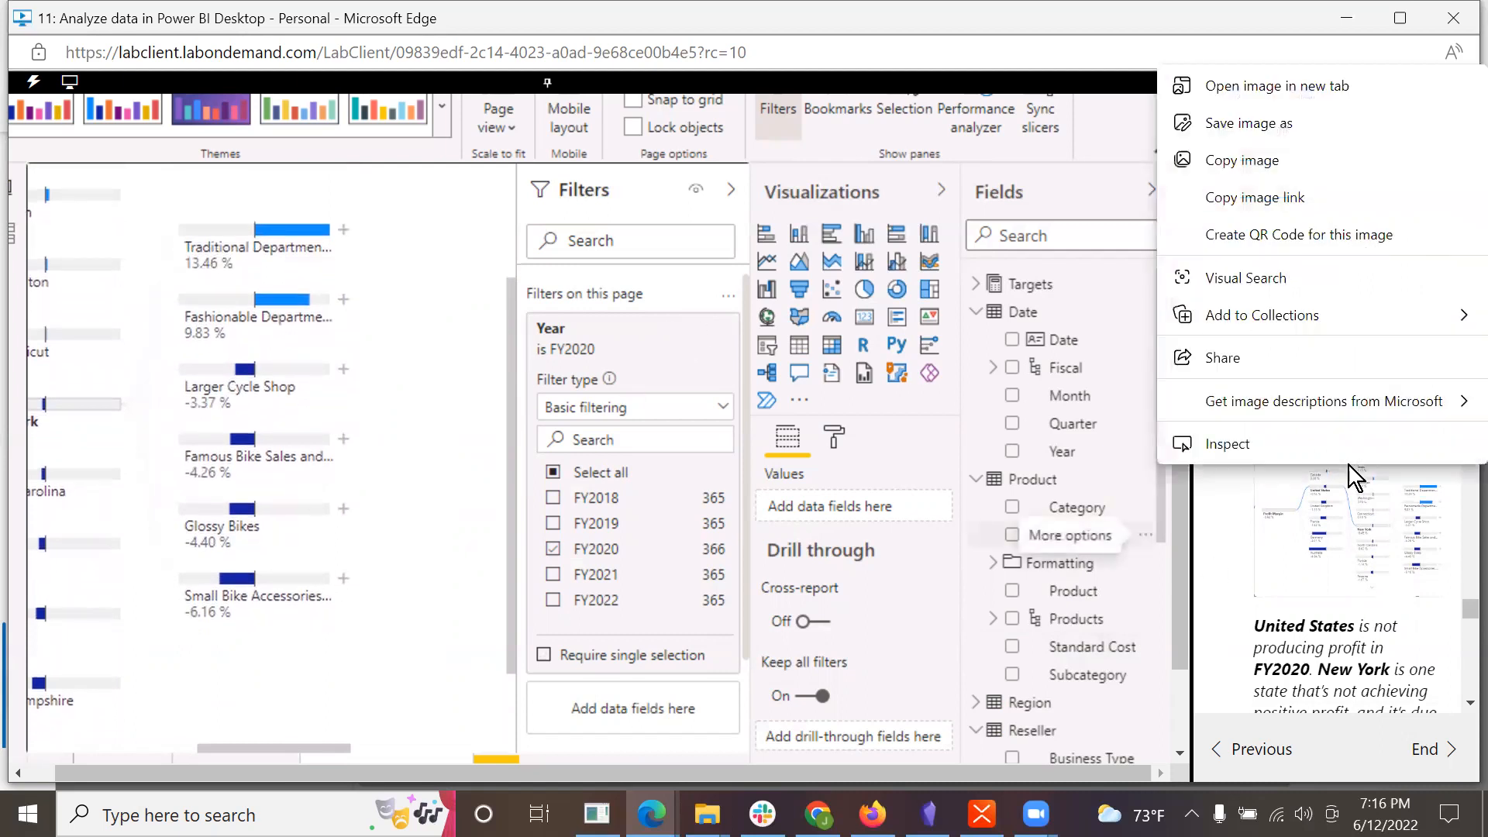
left_click(1243, 204)
mouse_move(651, 814)
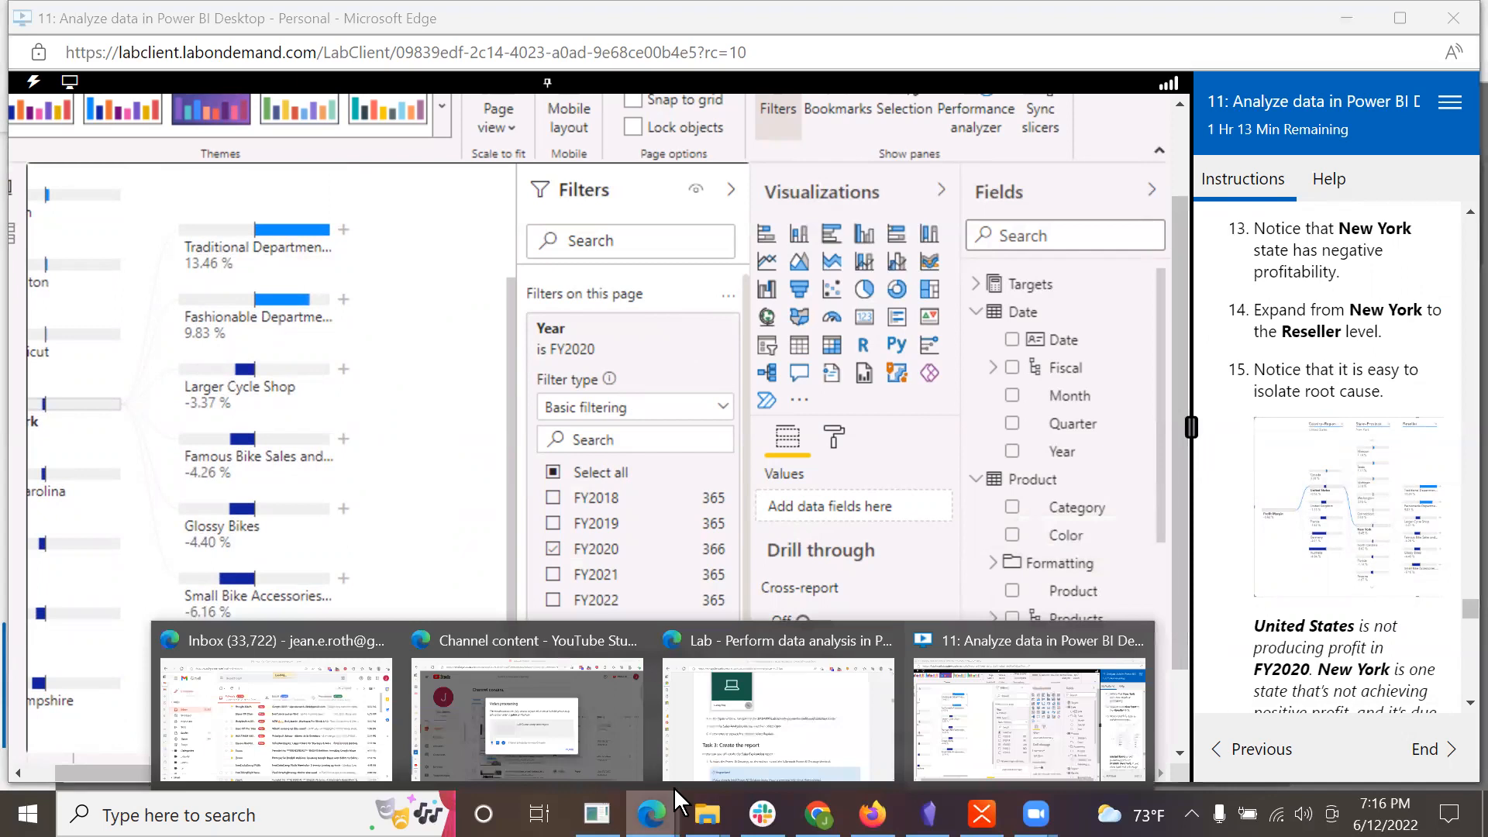
left_click(748, 757)
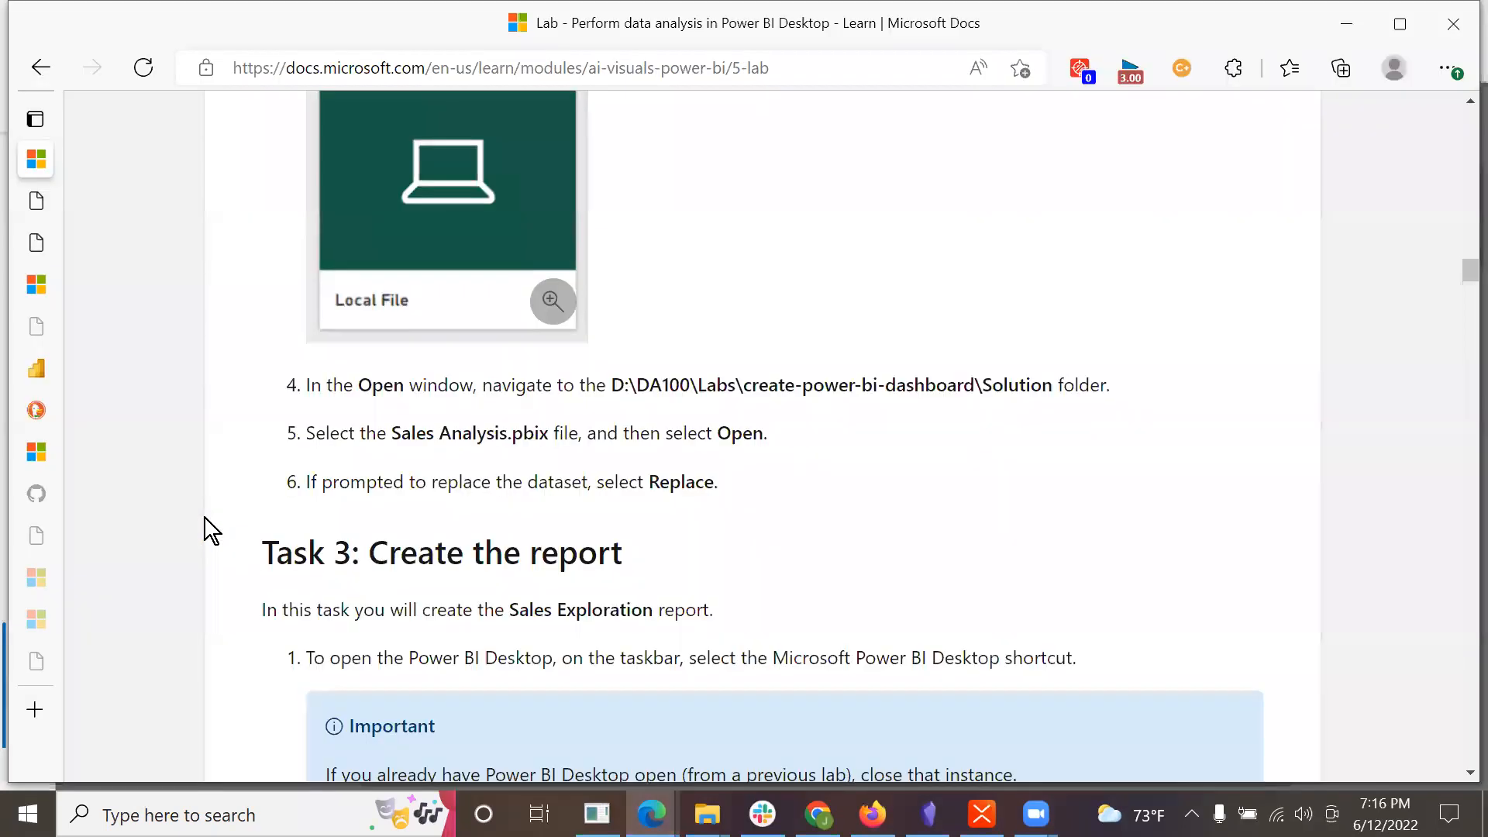
left_click(27, 326)
left_click(427, 68)
key("ctrl+v")
key("Return")
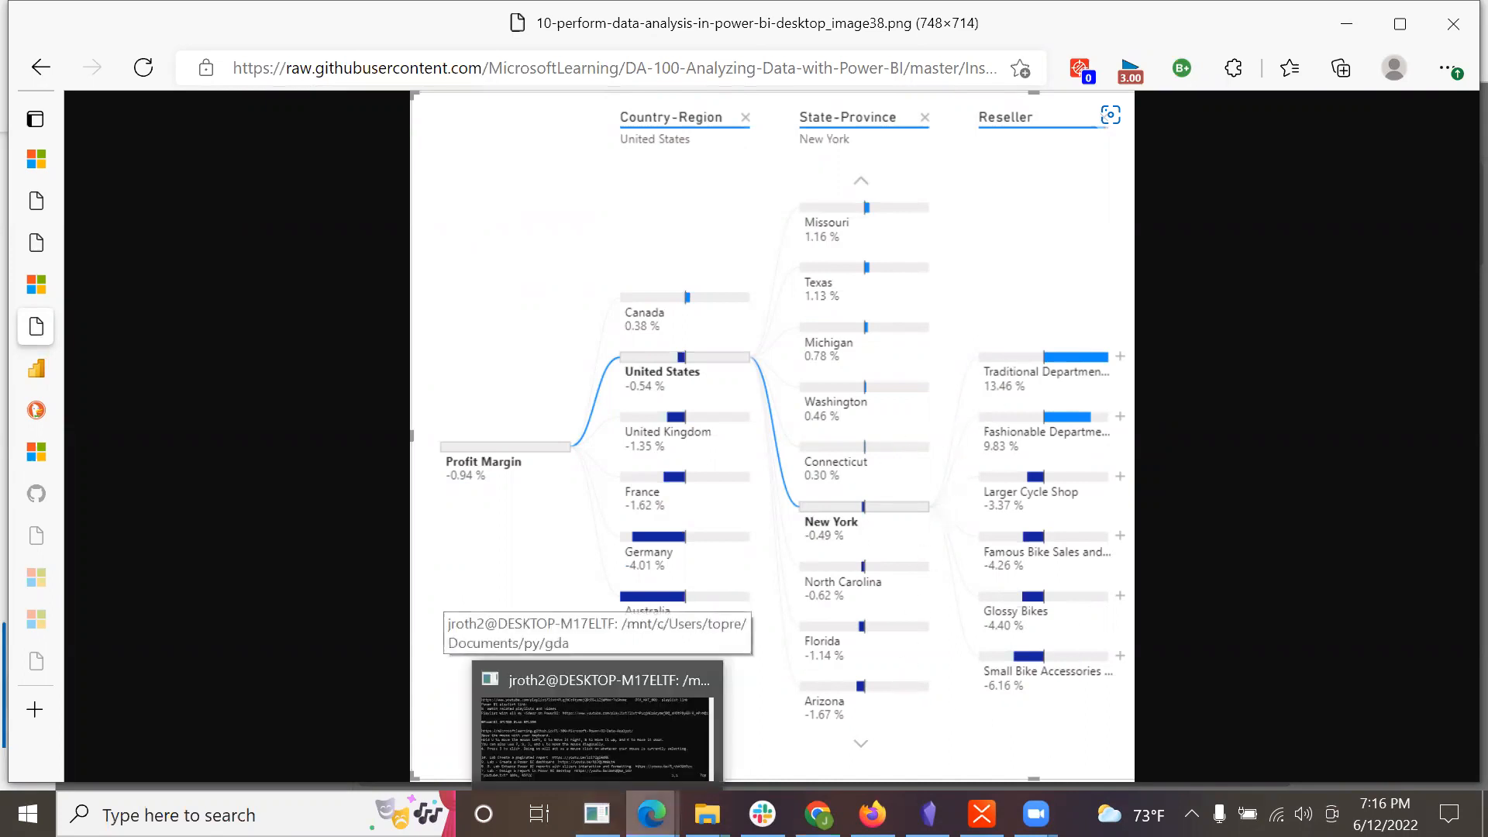
Step: Return to the lab window, read its explanation of the United States and New York results, and compare it with the enlarged reference image
mouse_move(652, 814)
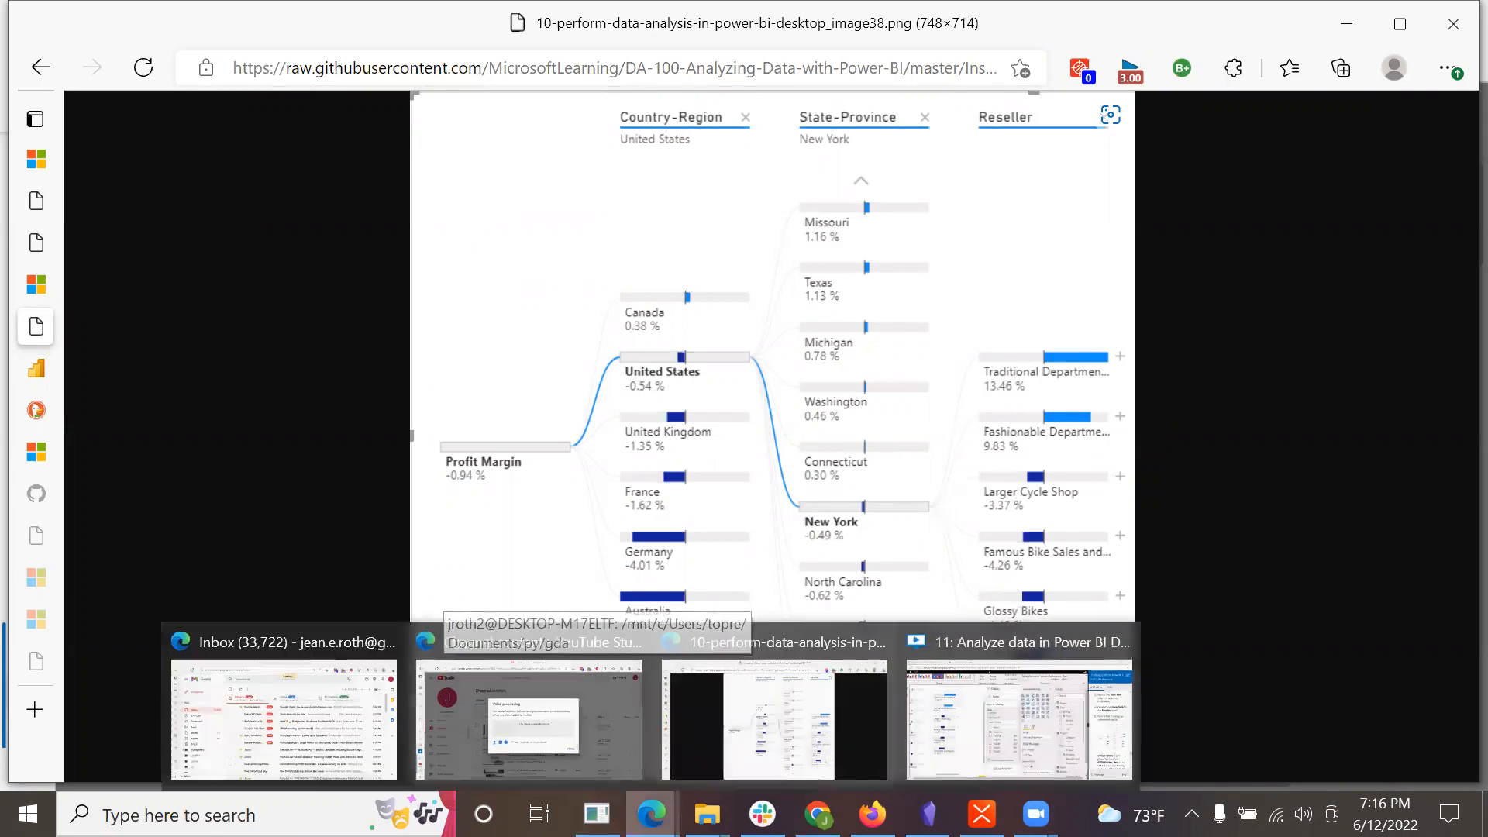
left_click(1131, 746)
scroll(1373, 654, "down", 2)
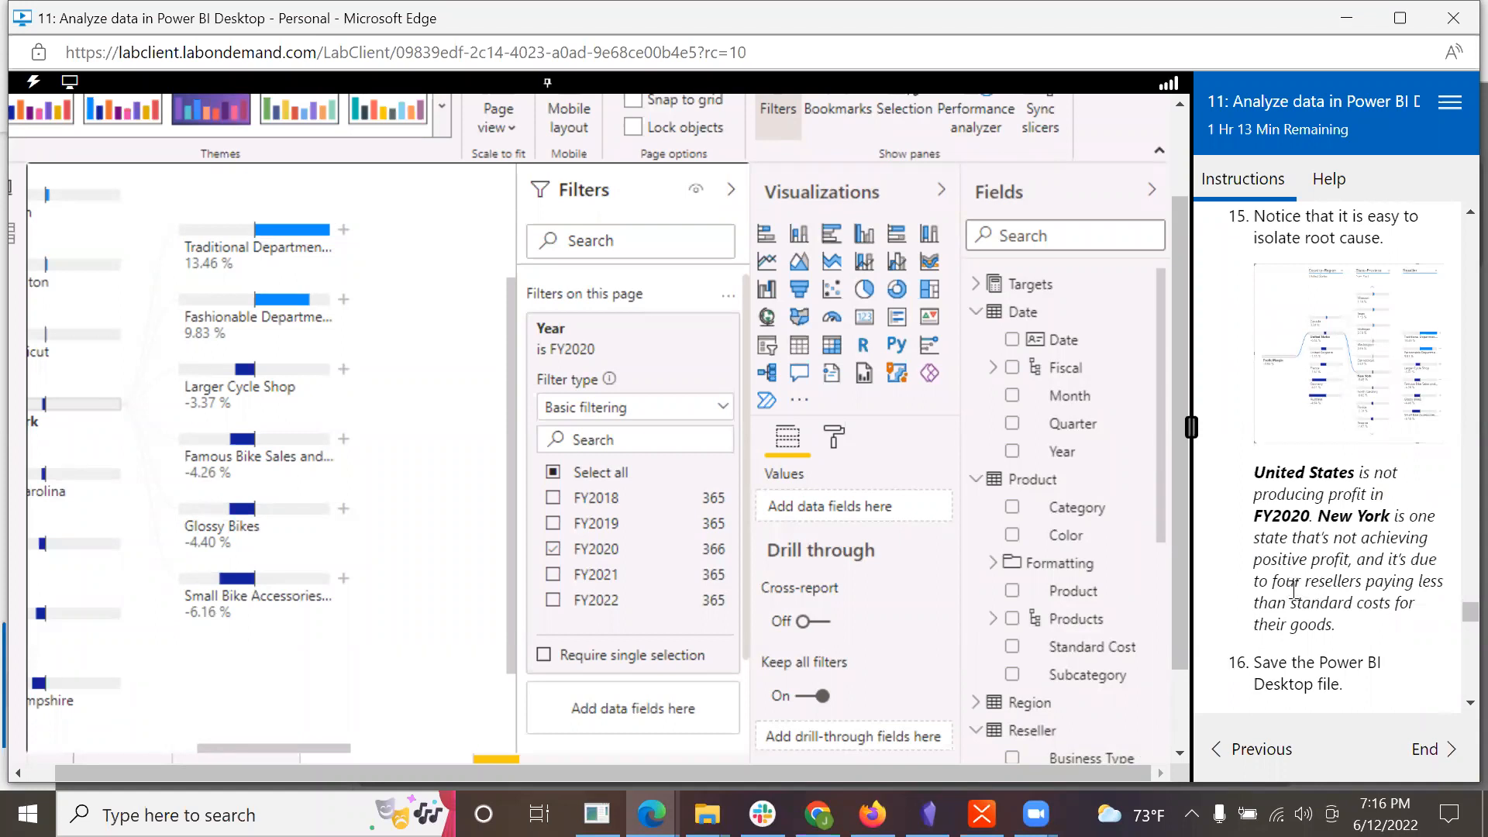
scroll(1294, 596, "down", 1)
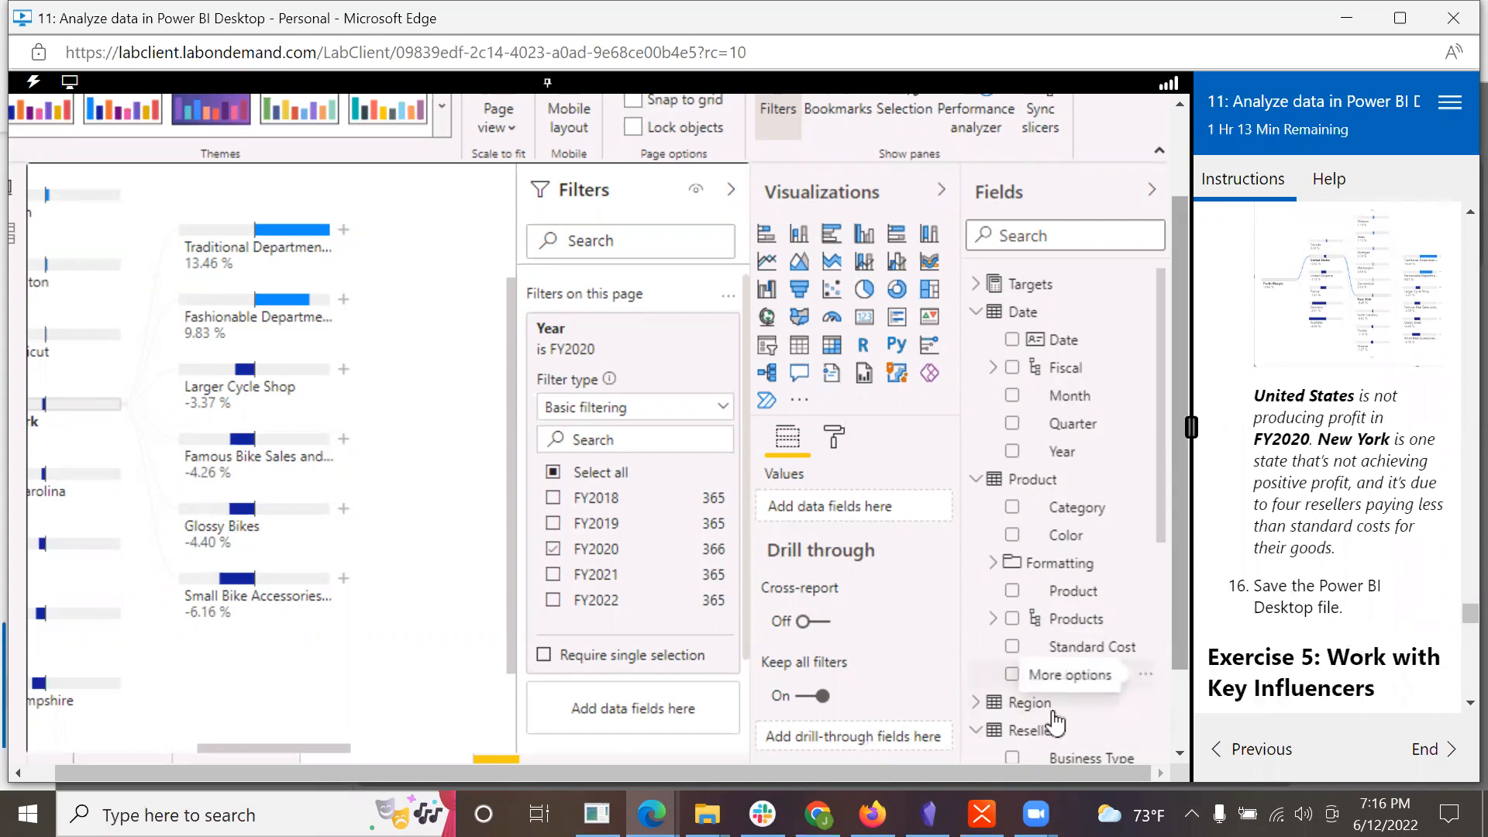
mouse_move(652, 814)
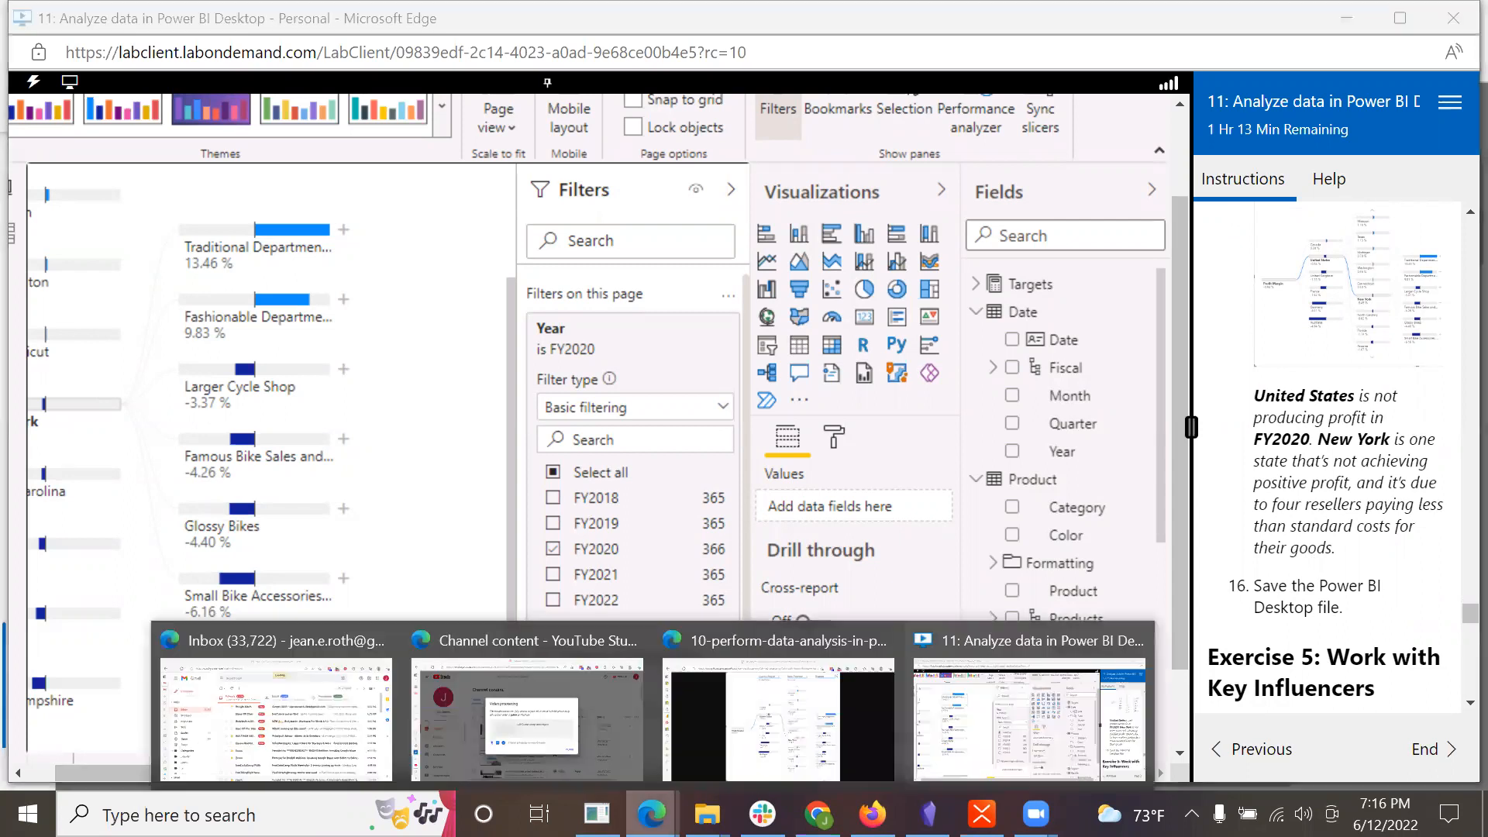
left_click(800, 727)
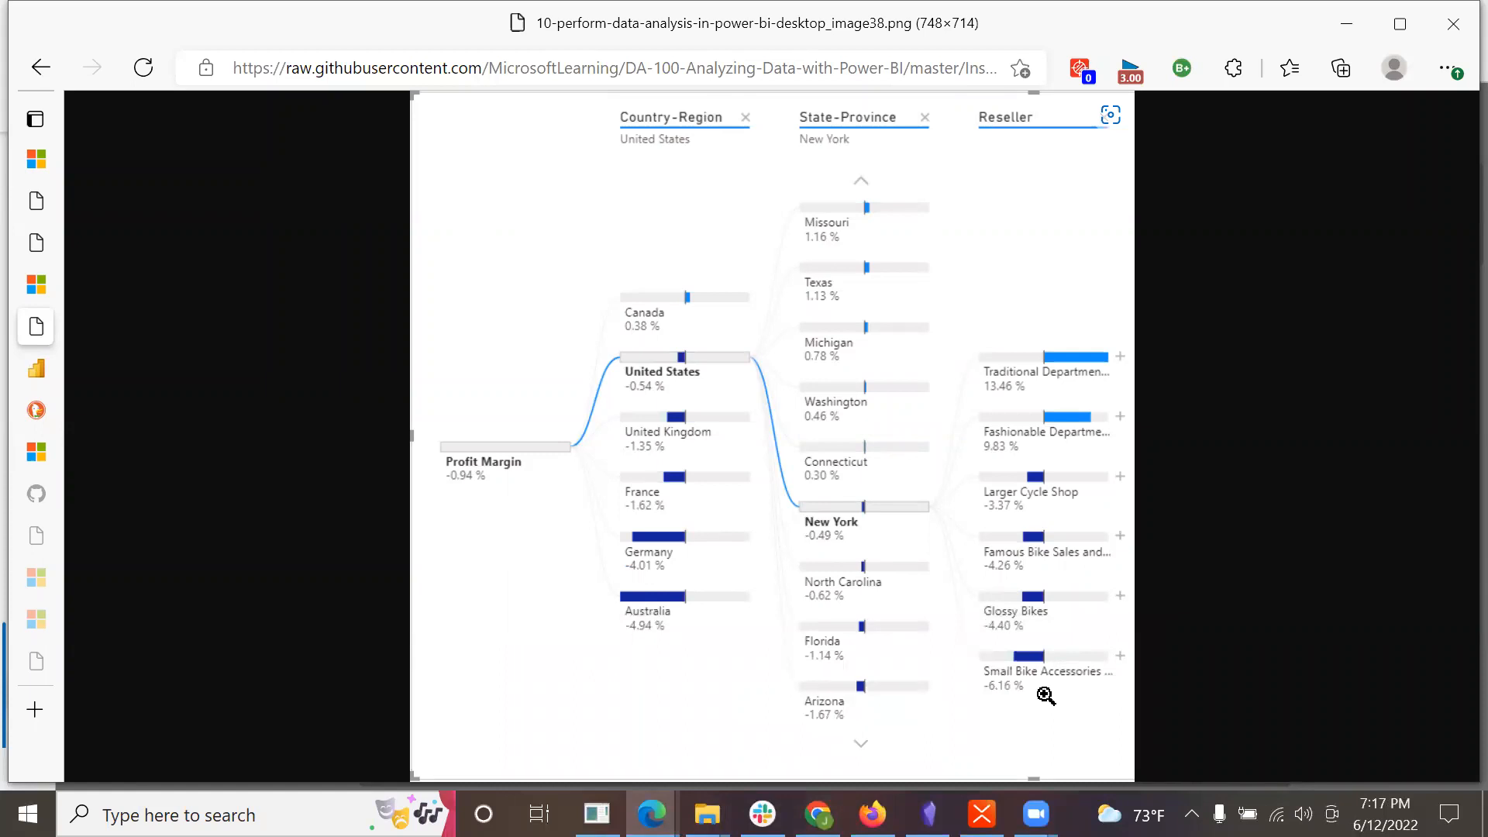
left_click(652, 814)
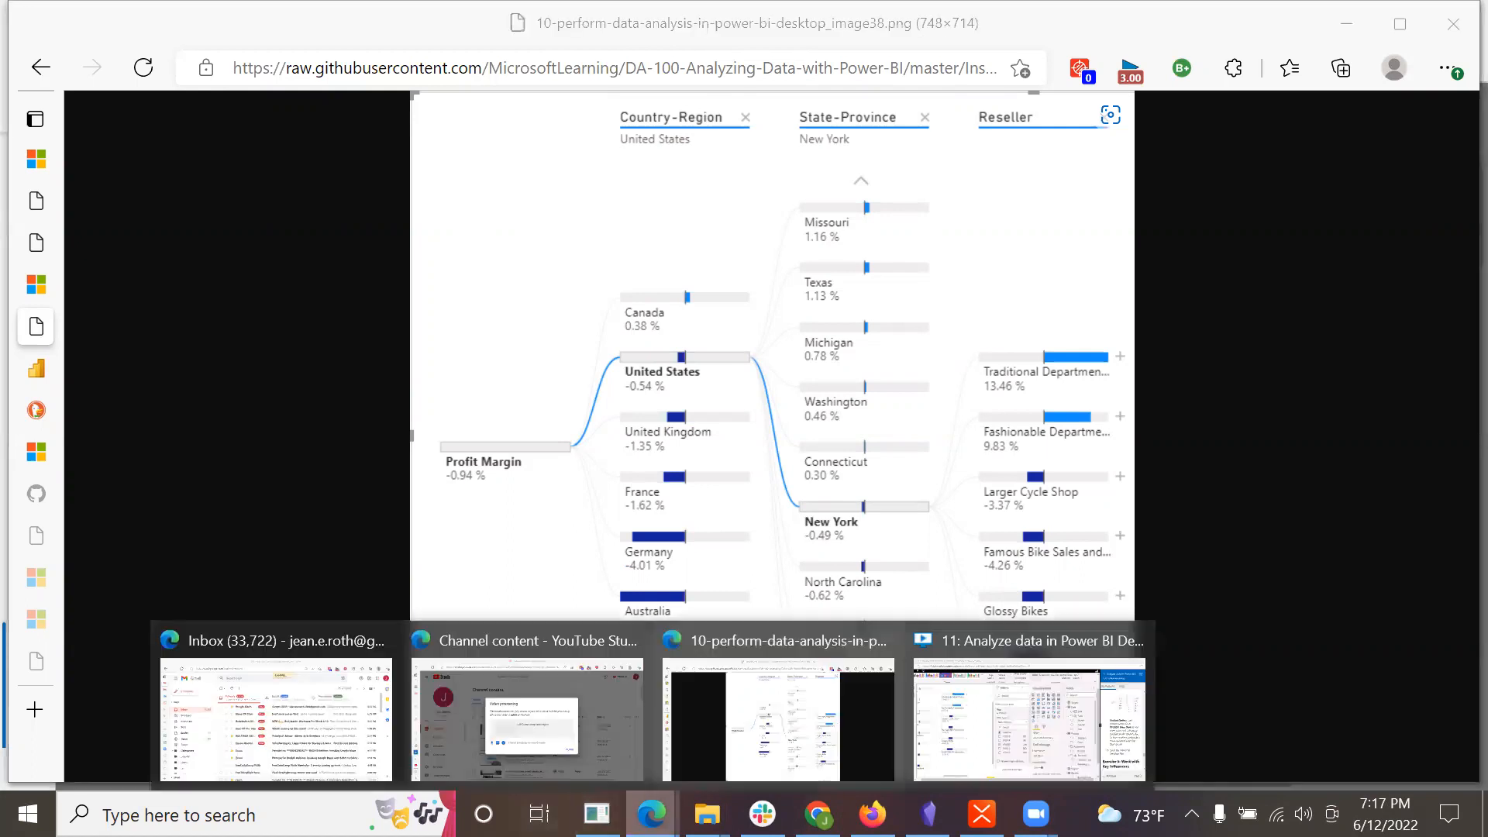
Step: Switch back to the lab window, review the United States and New York explanation, and save the Sales Analysis file
left_click(1126, 738)
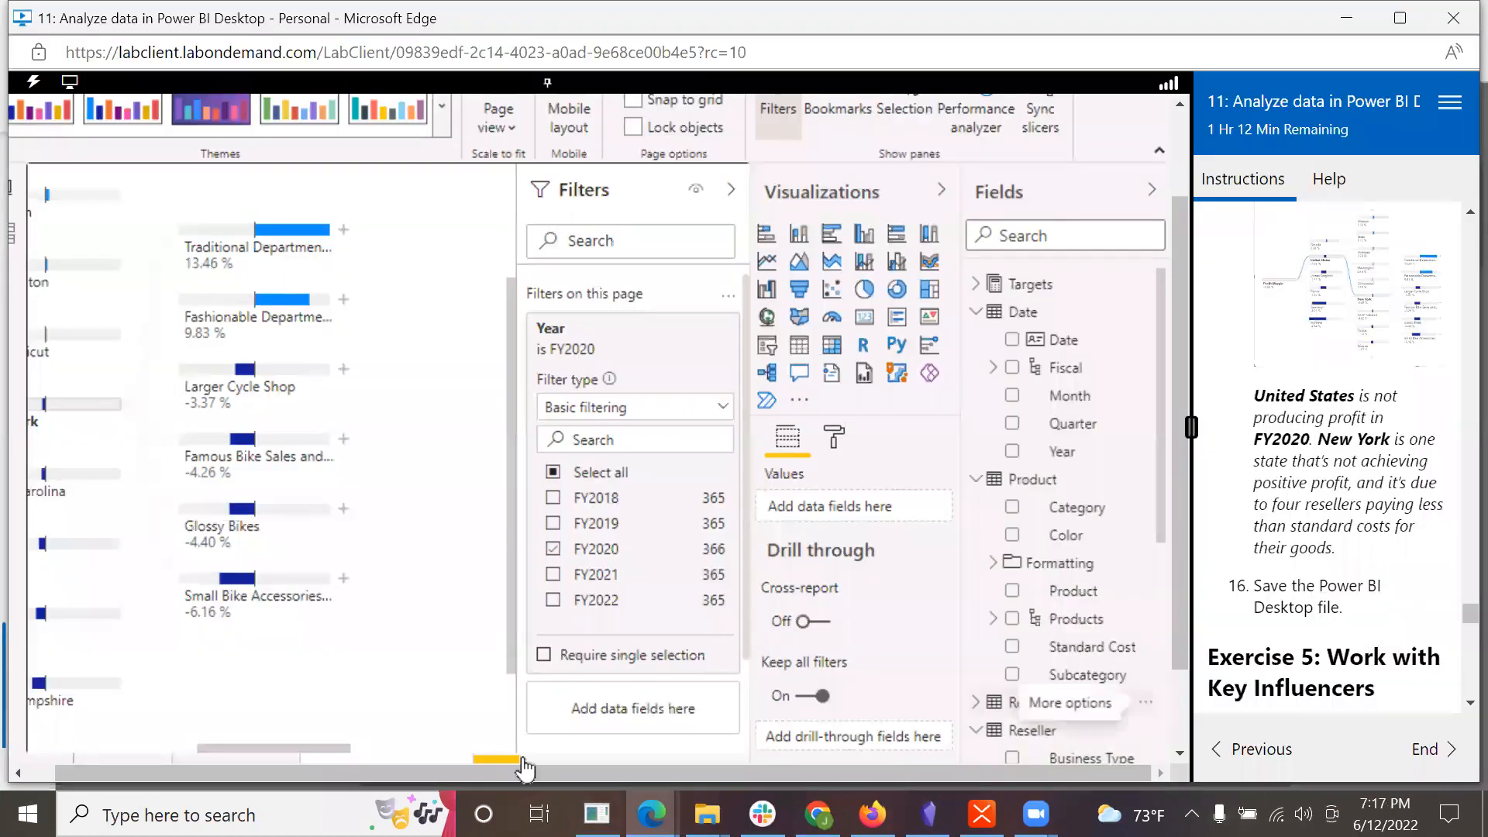
scroll(1371, 495, "up", 3)
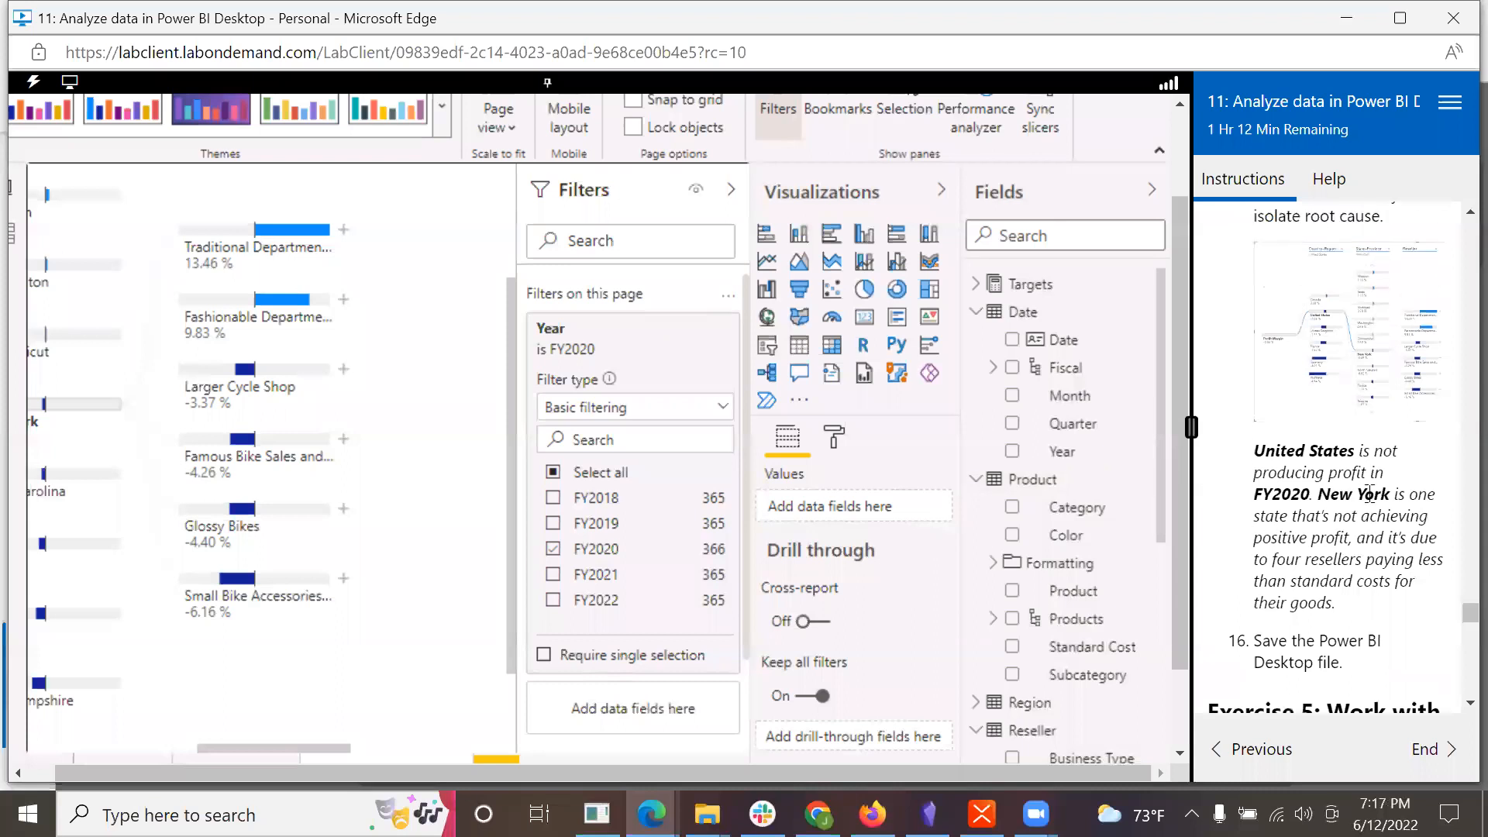
scroll(1368, 502, "down", 4)
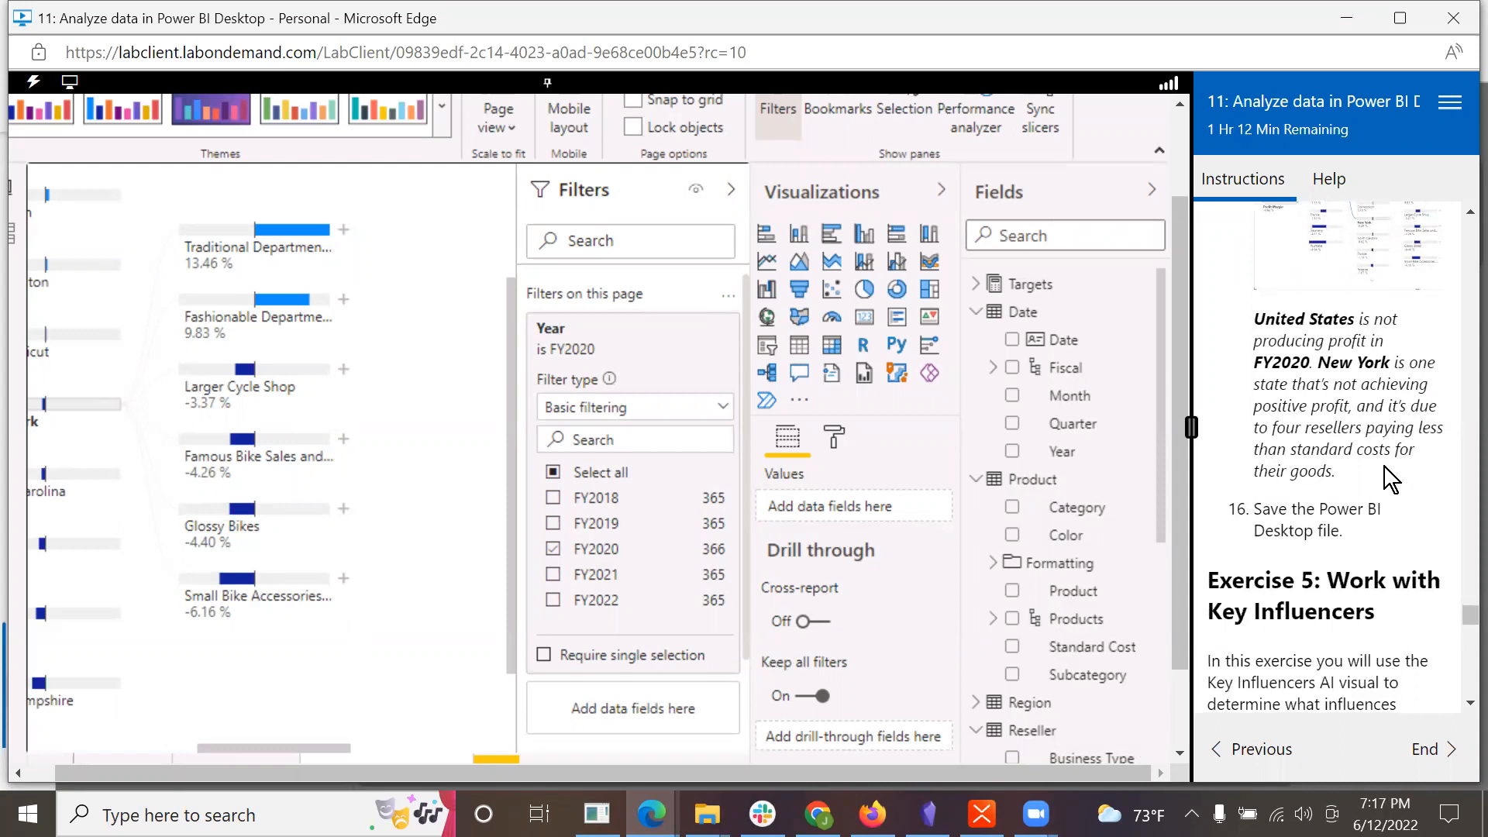
scroll(1385, 535, "down", 1)
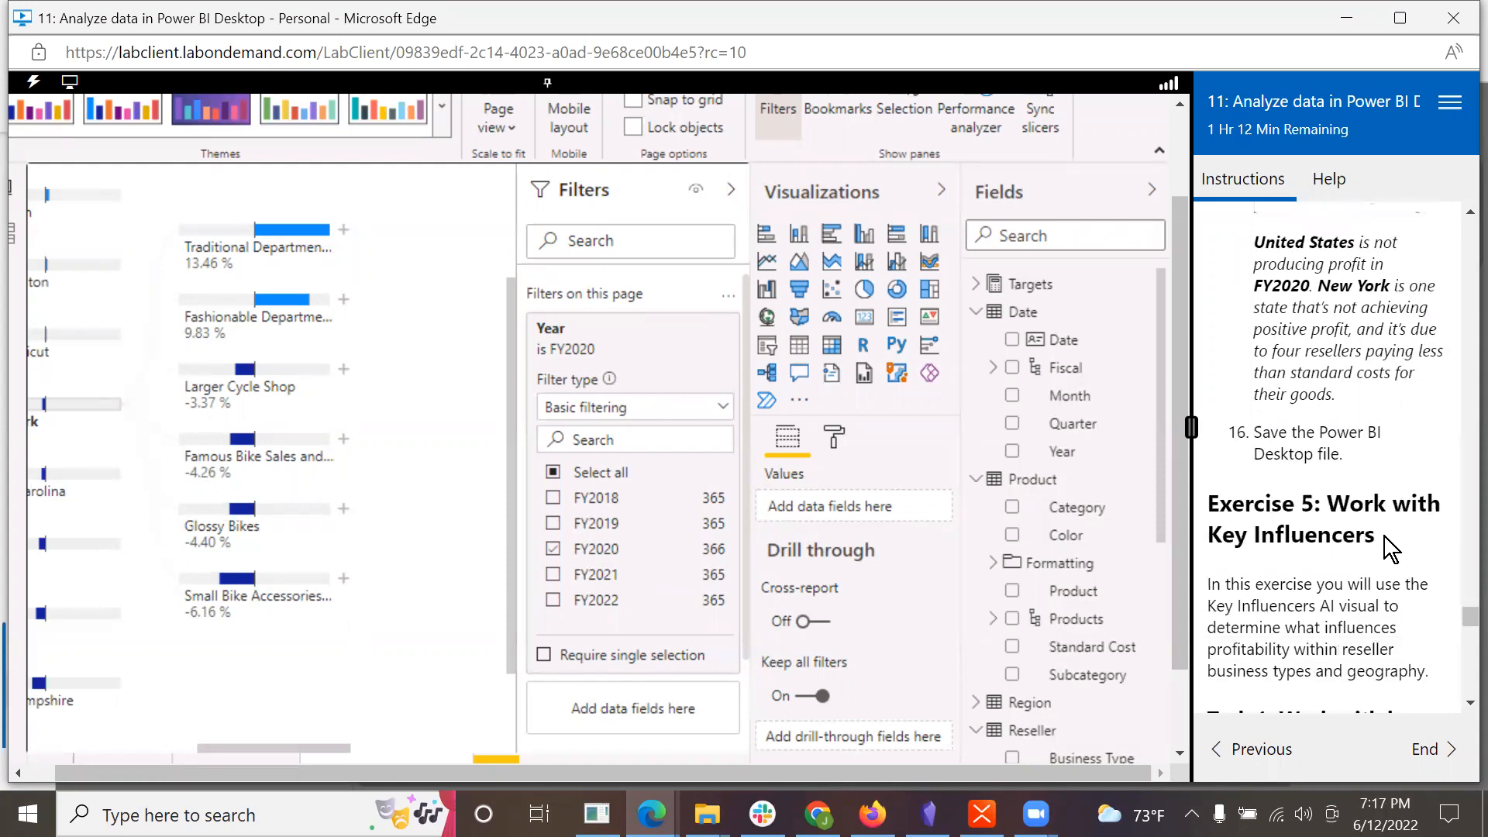
left_click_drag(1178, 311, 1126, 154)
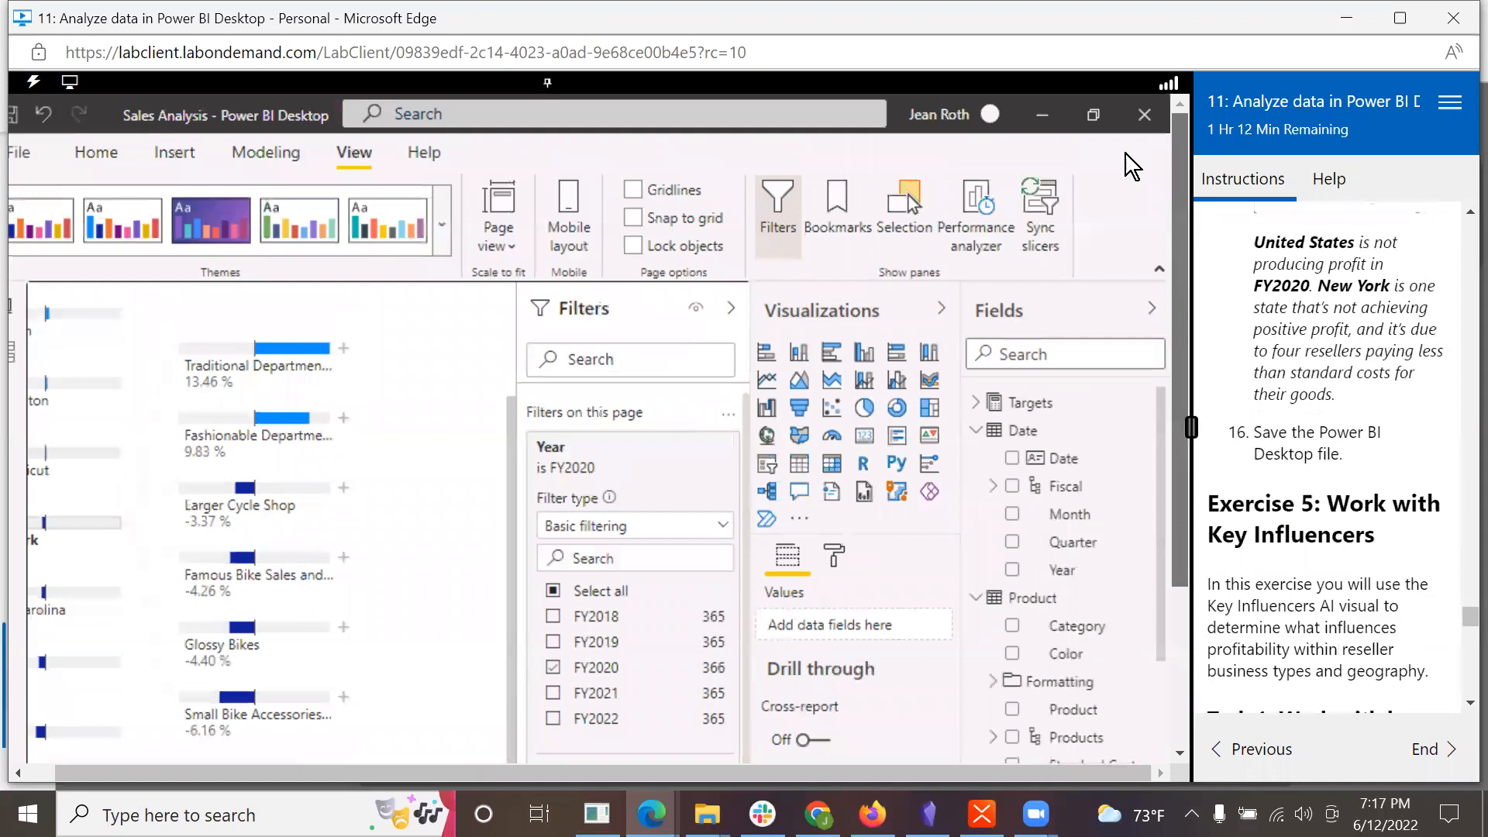
left_click(18, 125)
left_click(30, 150)
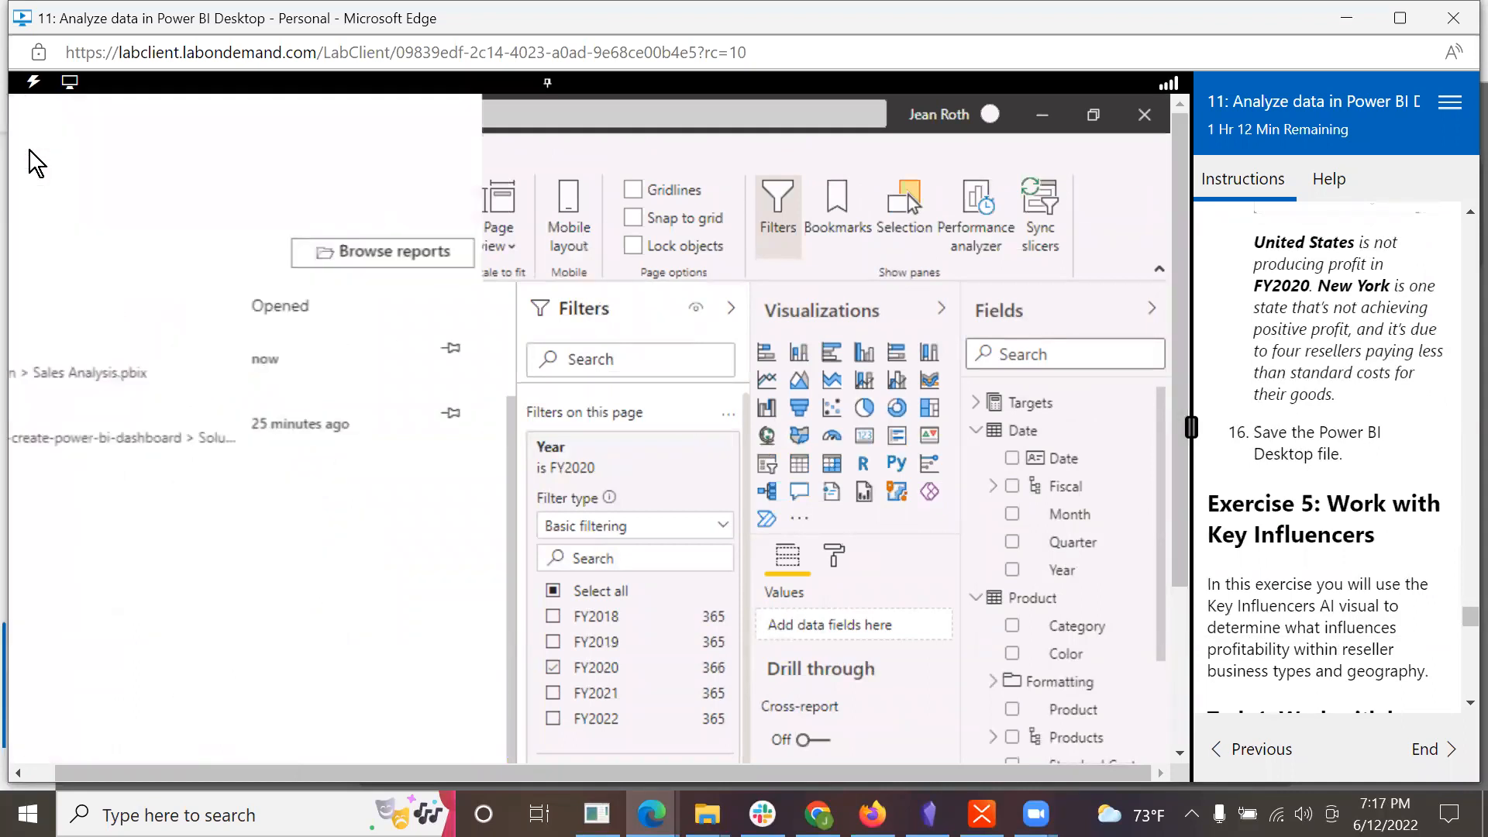
left_click(35, 267)
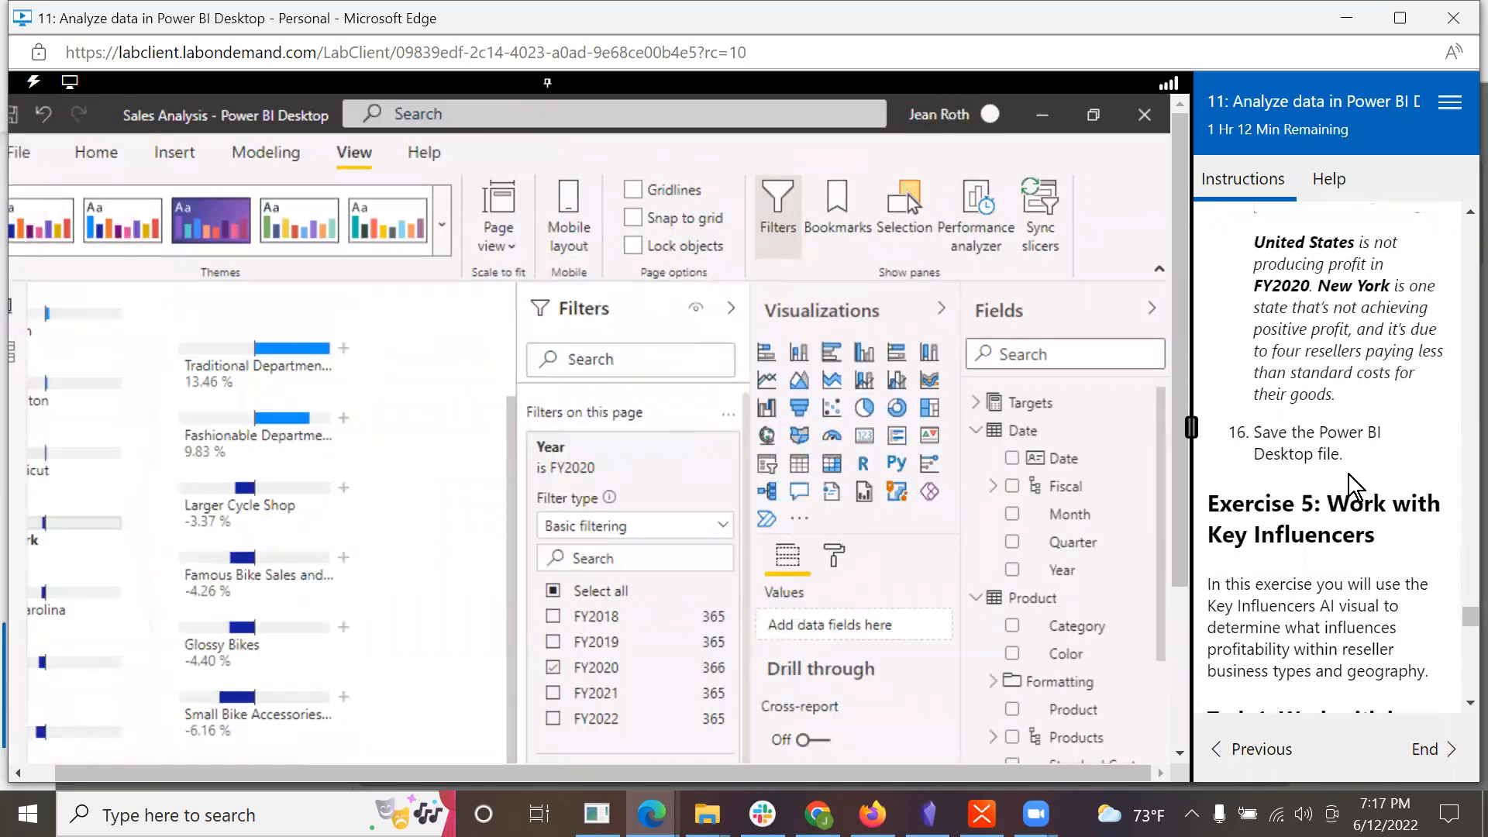
Step: Read the Exercise 5 introduction and the first Key Influencers task instructions, and bring the report's page tabs into view
scroll(1349, 475, "down", 3)
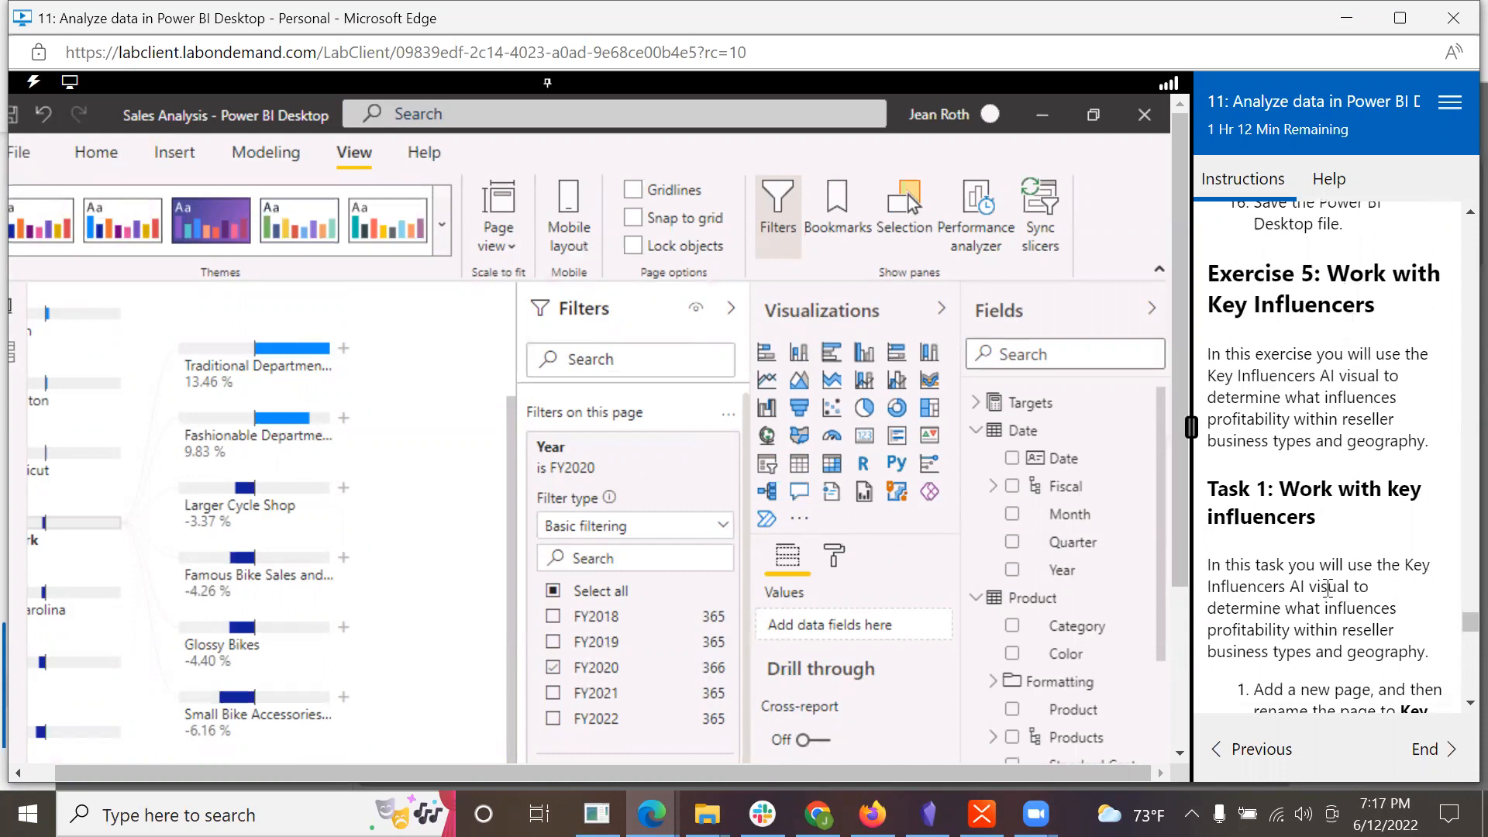
scroll(1329, 587, "down", 1)
scroll(1280, 585, "up", 1)
left_click_drag(1179, 555, 1179, 733)
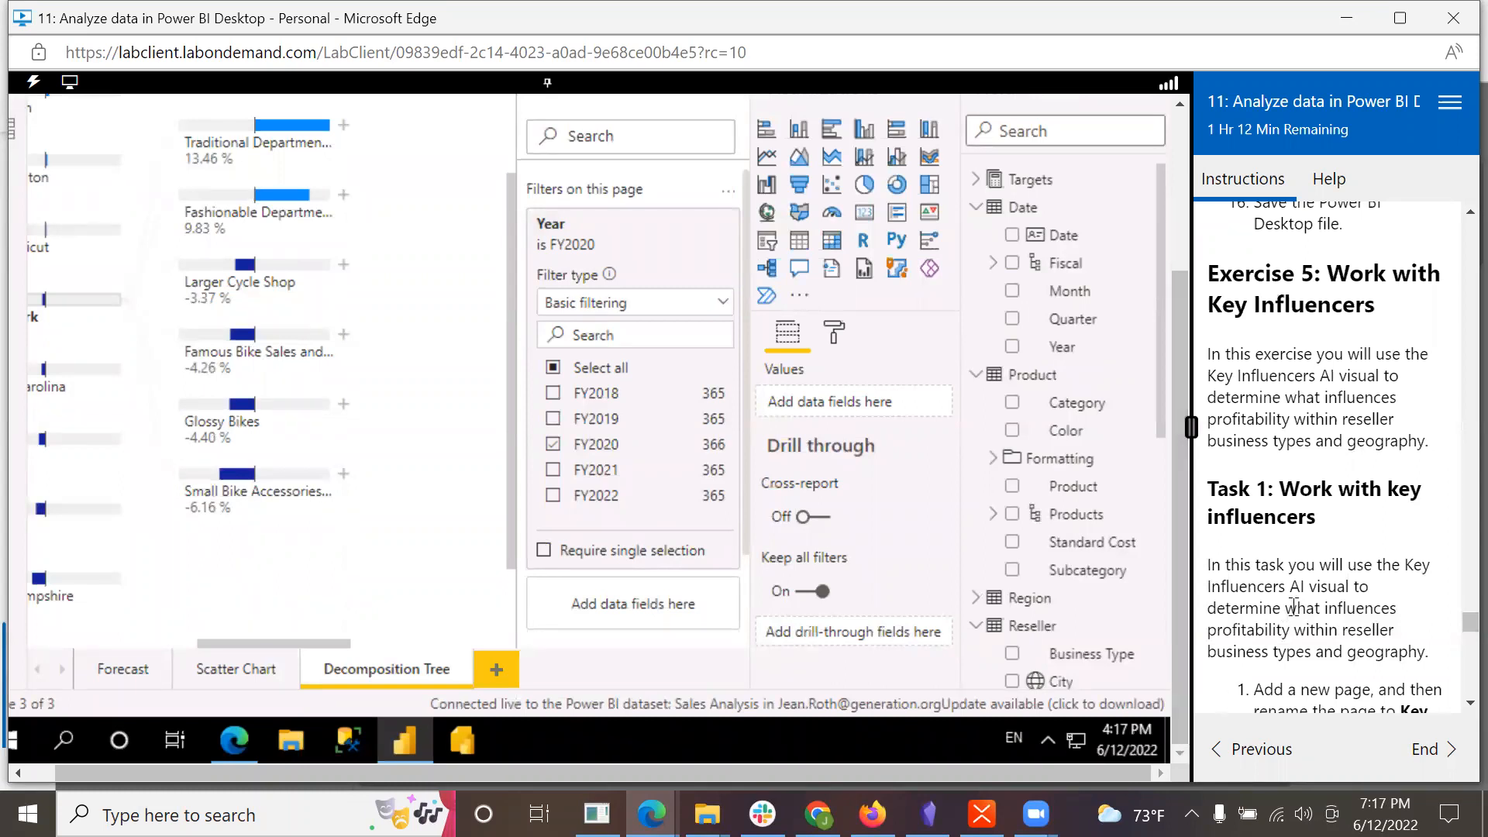
scroll(1290, 610, "down", 2)
scroll(1290, 610, "down", 1)
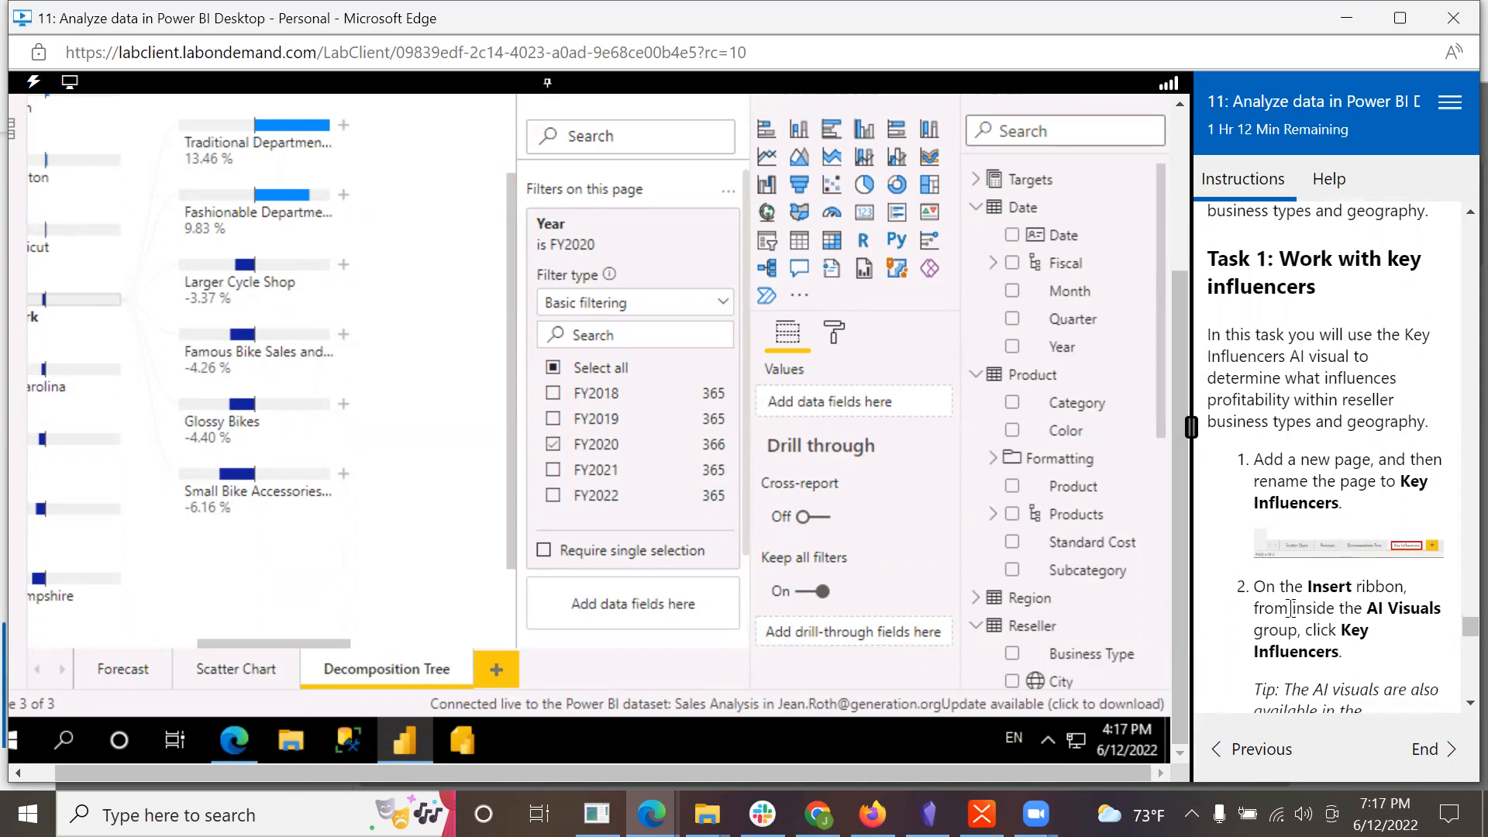
scroll(1325, 517, "down", 2)
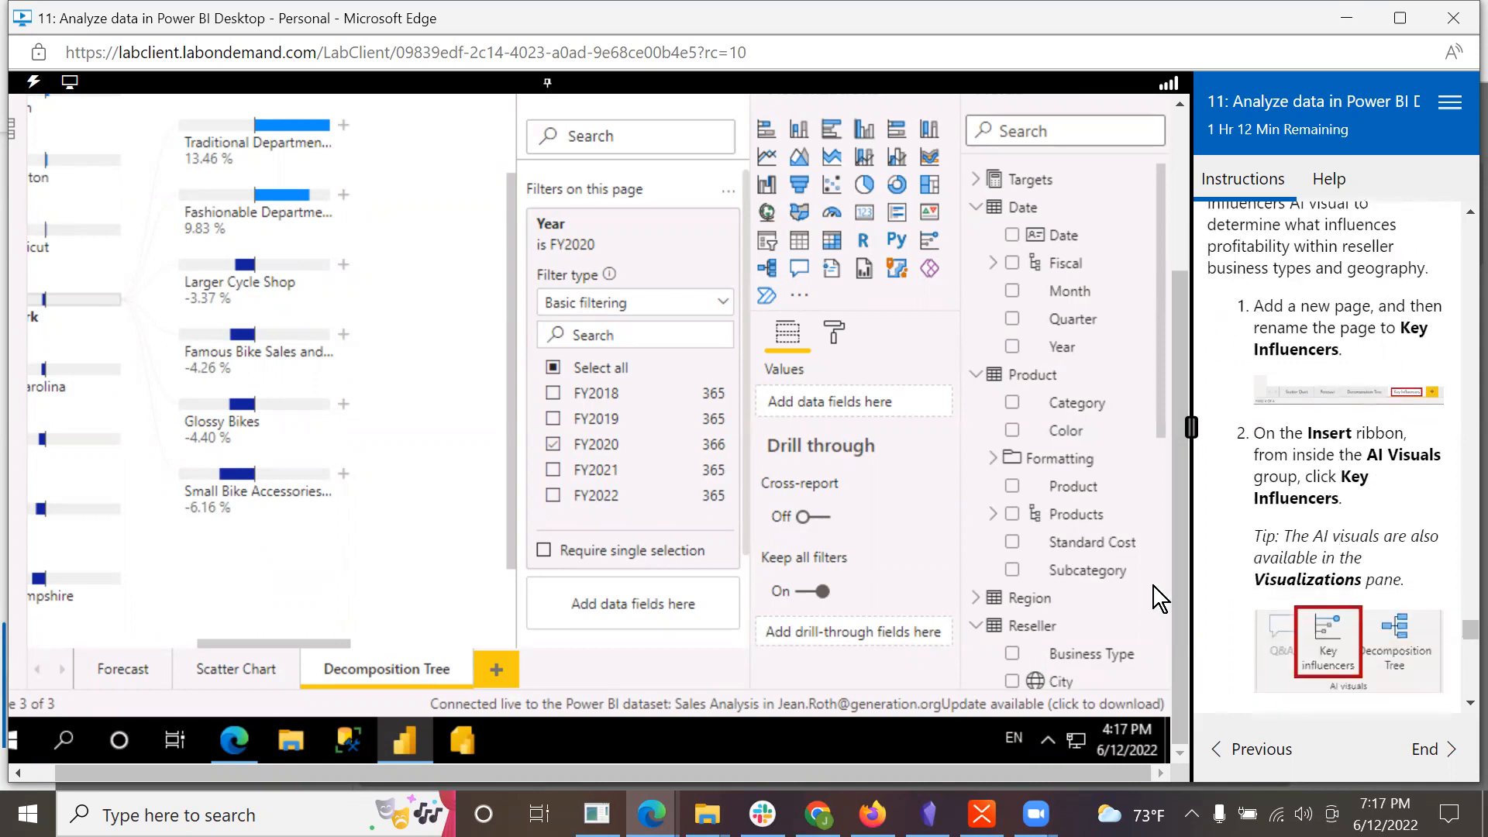
Step: Add a new report page and rename it Key Influencers
left_click(497, 664)
double_click(502, 671)
type("Ke")
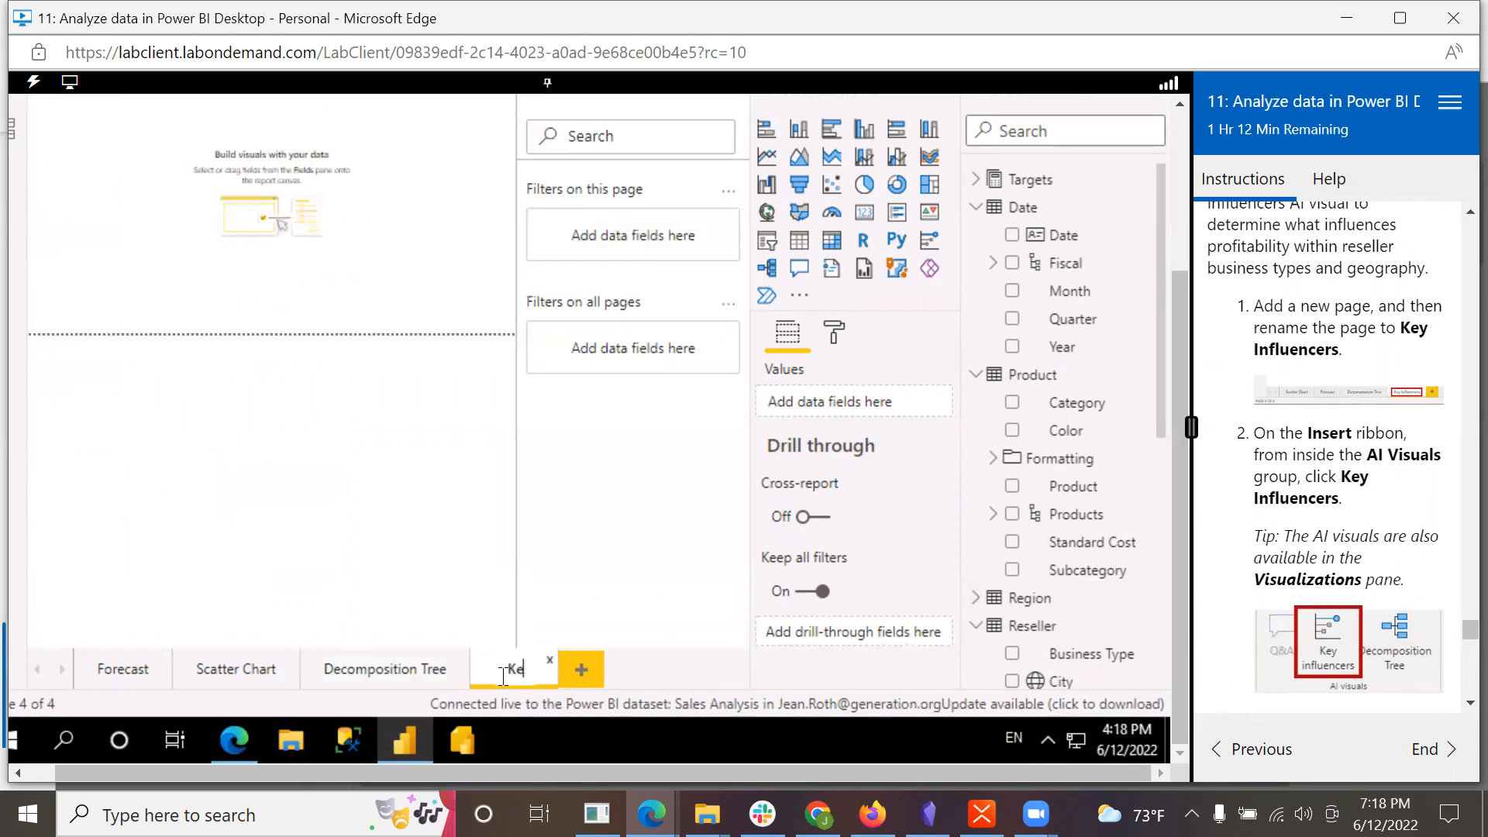
type("y Influencers")
key("Return")
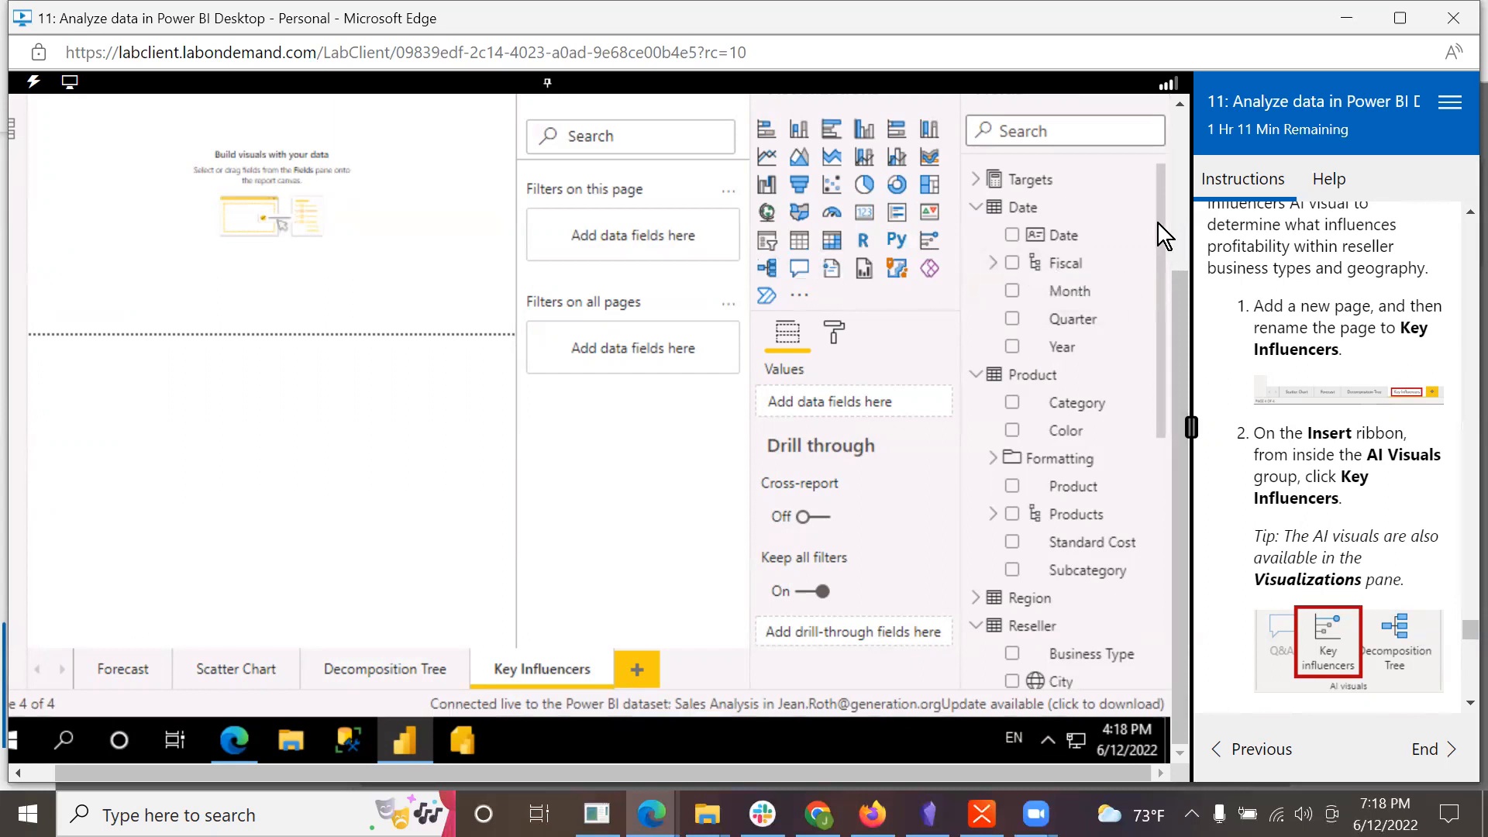
Step: Add a Key Influencers visual to the new page and resize it to fill the entire page
left_click_drag(1181, 282, 1181, 230)
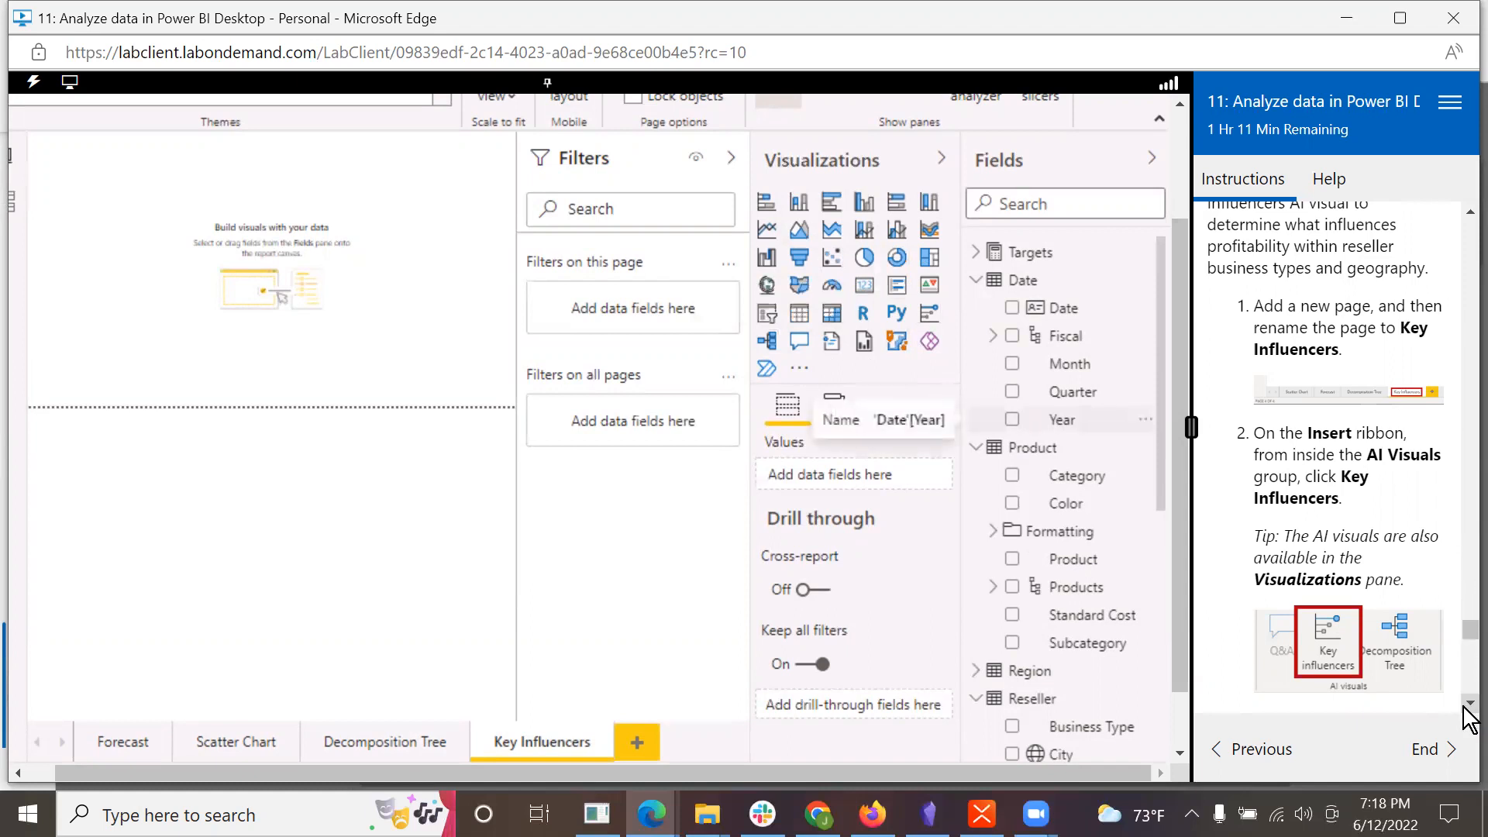
scroll(1466, 706, "down", 3)
scroll(1465, 707, "down", 3)
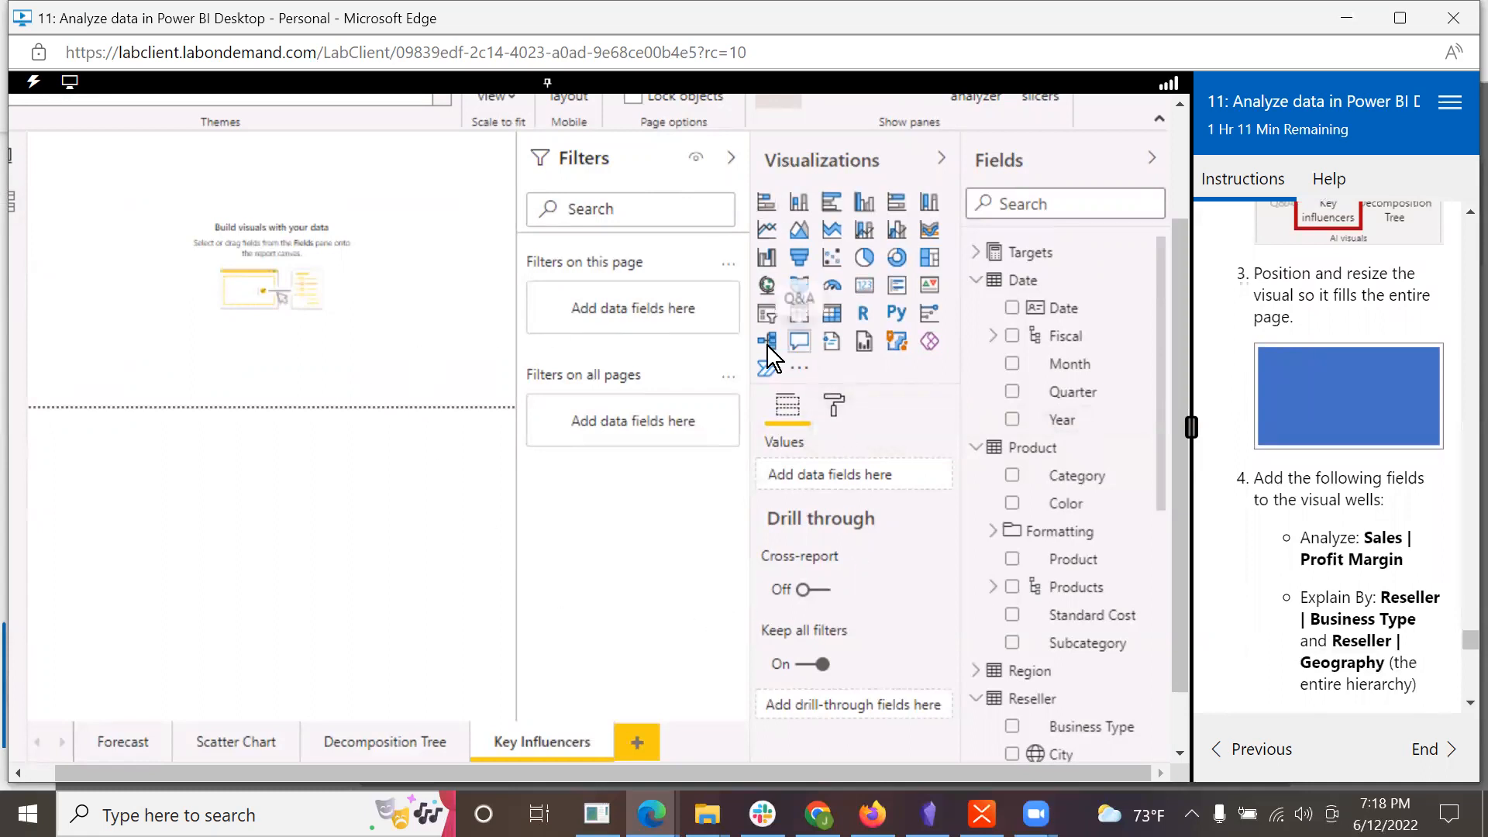
left_click(931, 314)
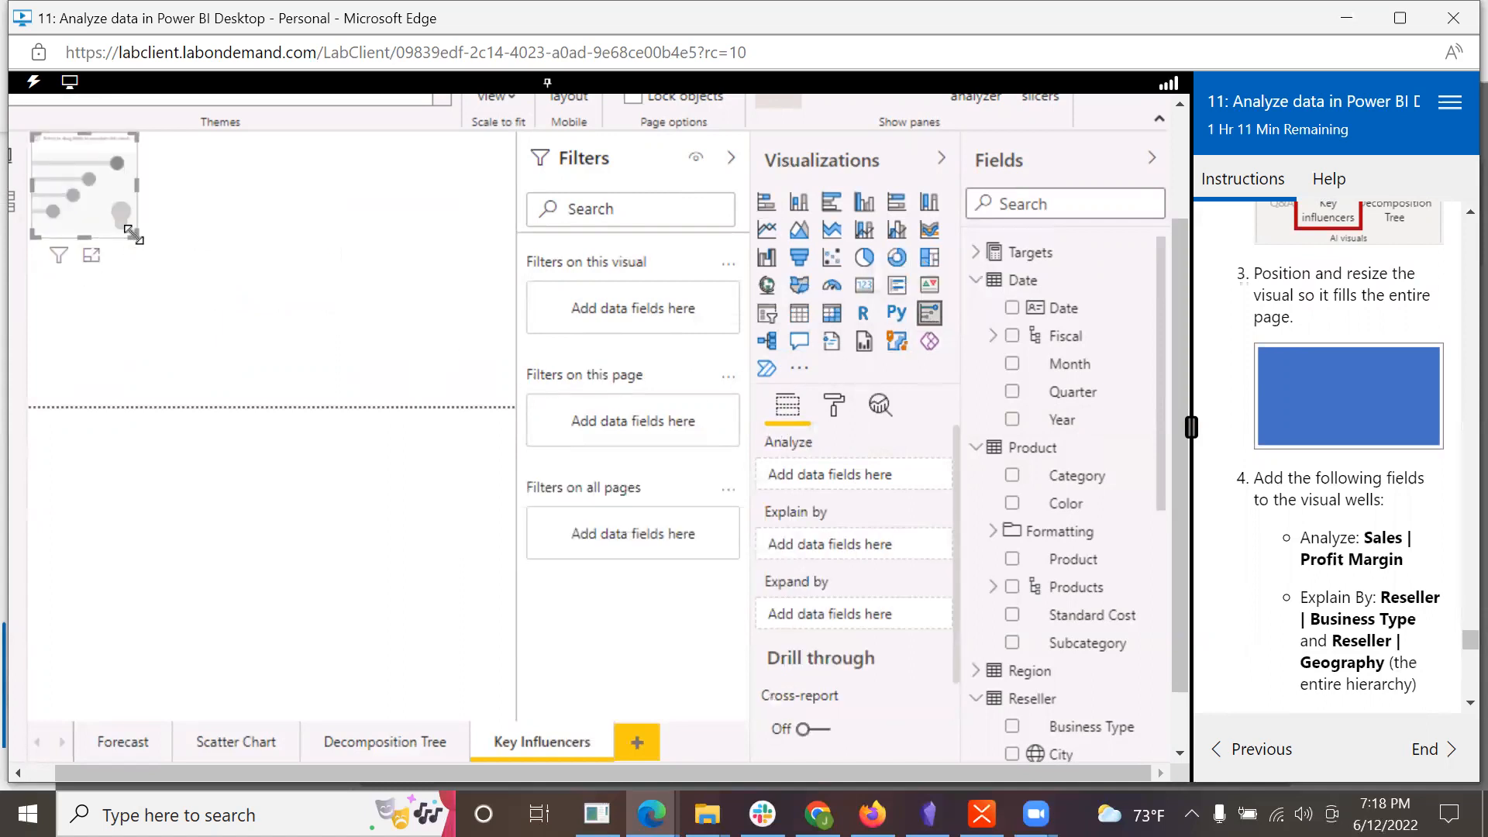
left_click_drag(133, 235, 516, 401)
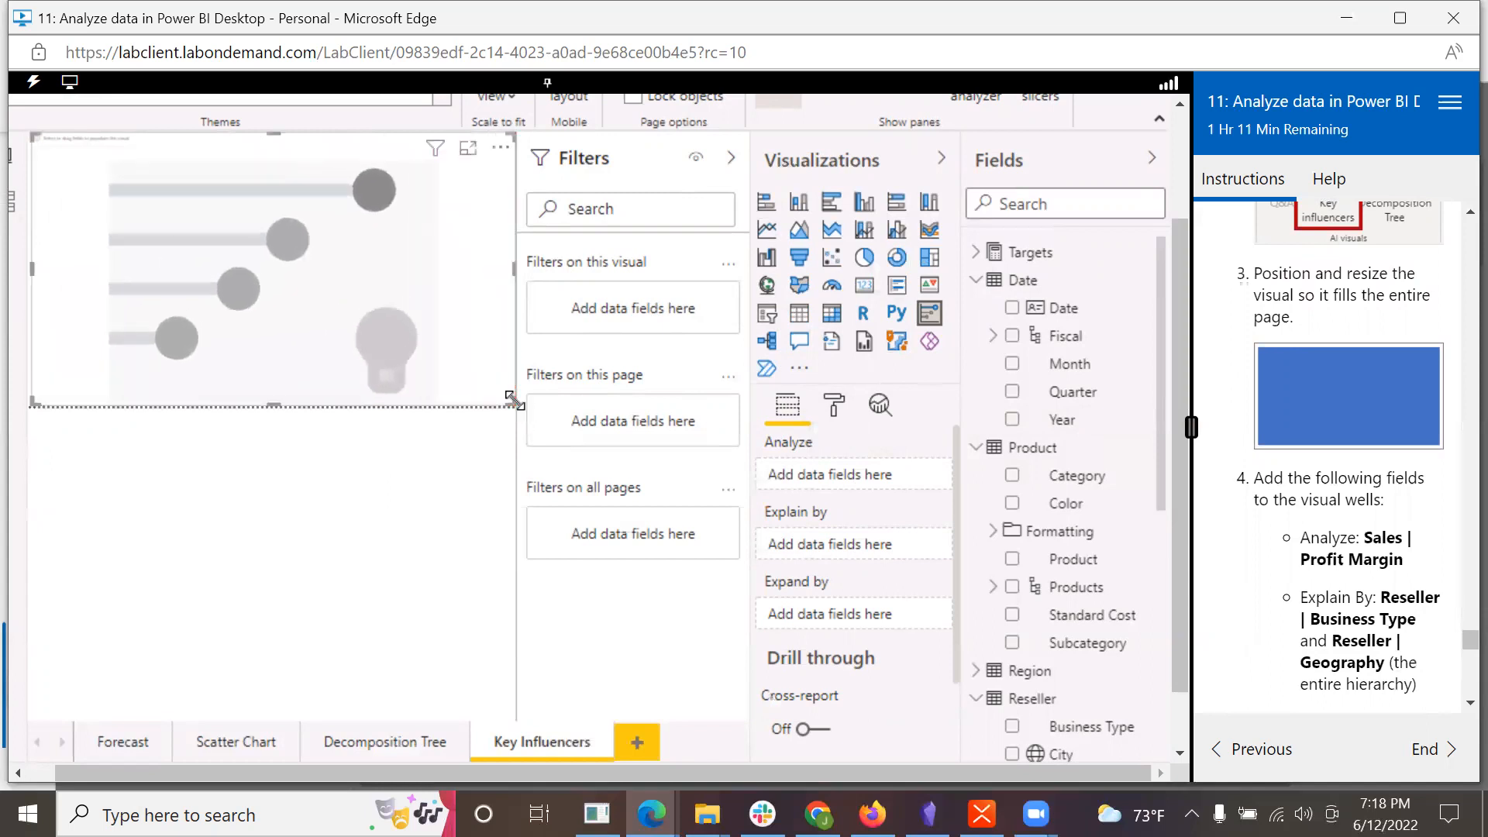
Step: Assign Profit Margin from the Sales table to Analyze and Business Type from the Reseller table to Explain by
scroll(1355, 554, "down", 3)
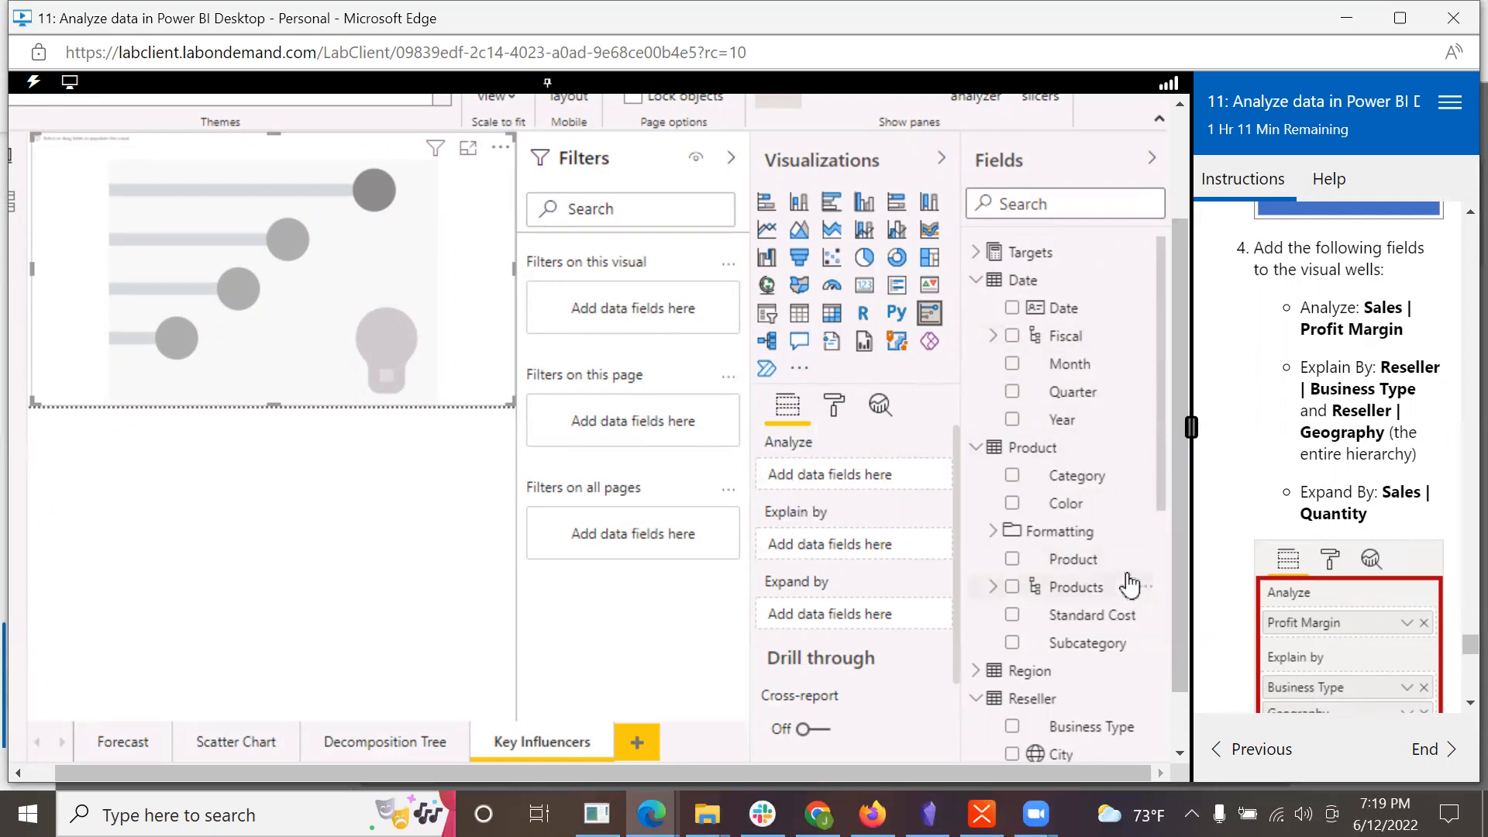
scroll(1159, 499, "down", 3)
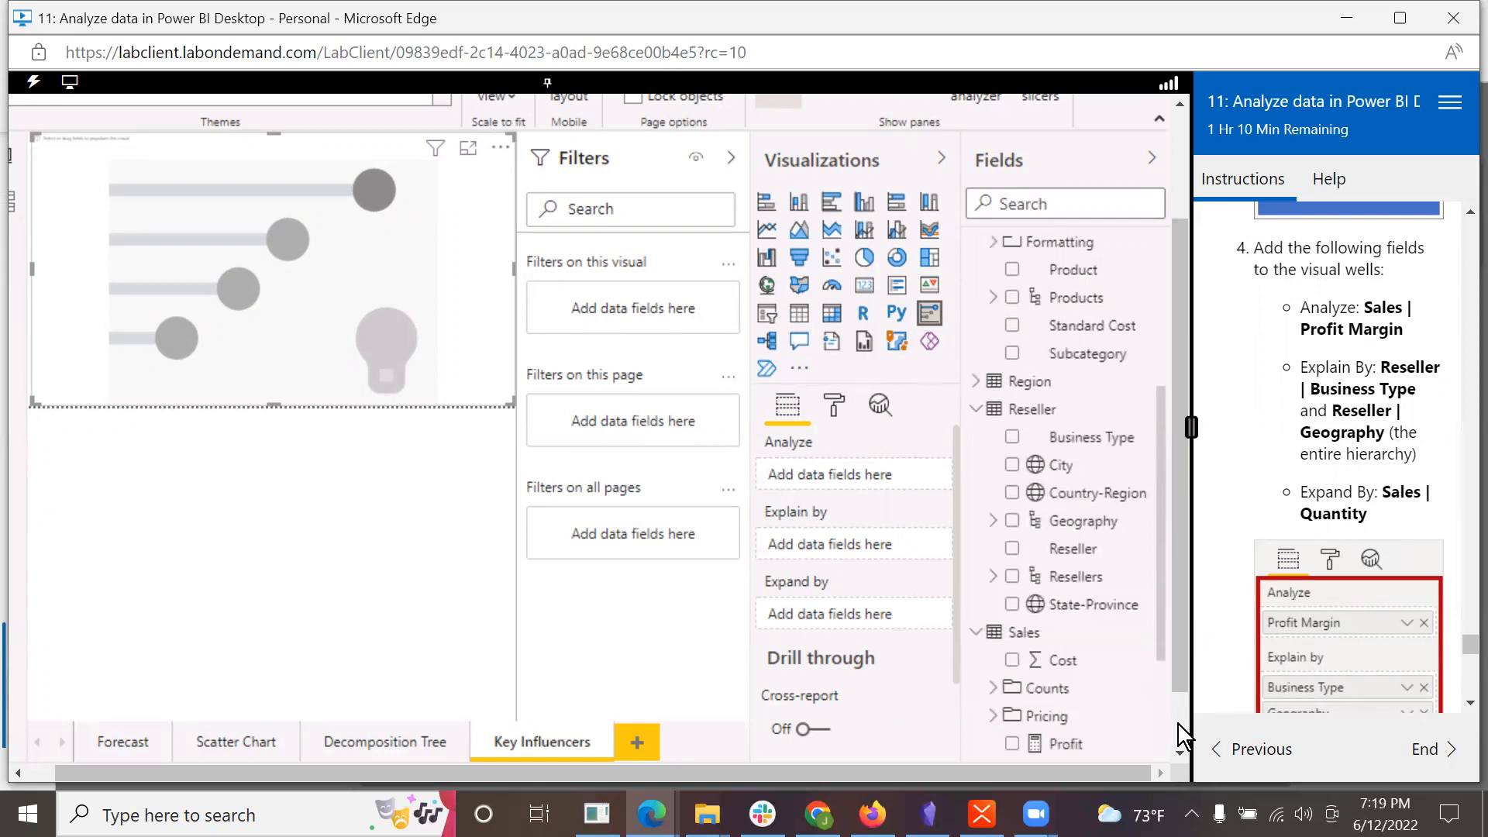
left_click_drag(1159, 632, 1174, 745)
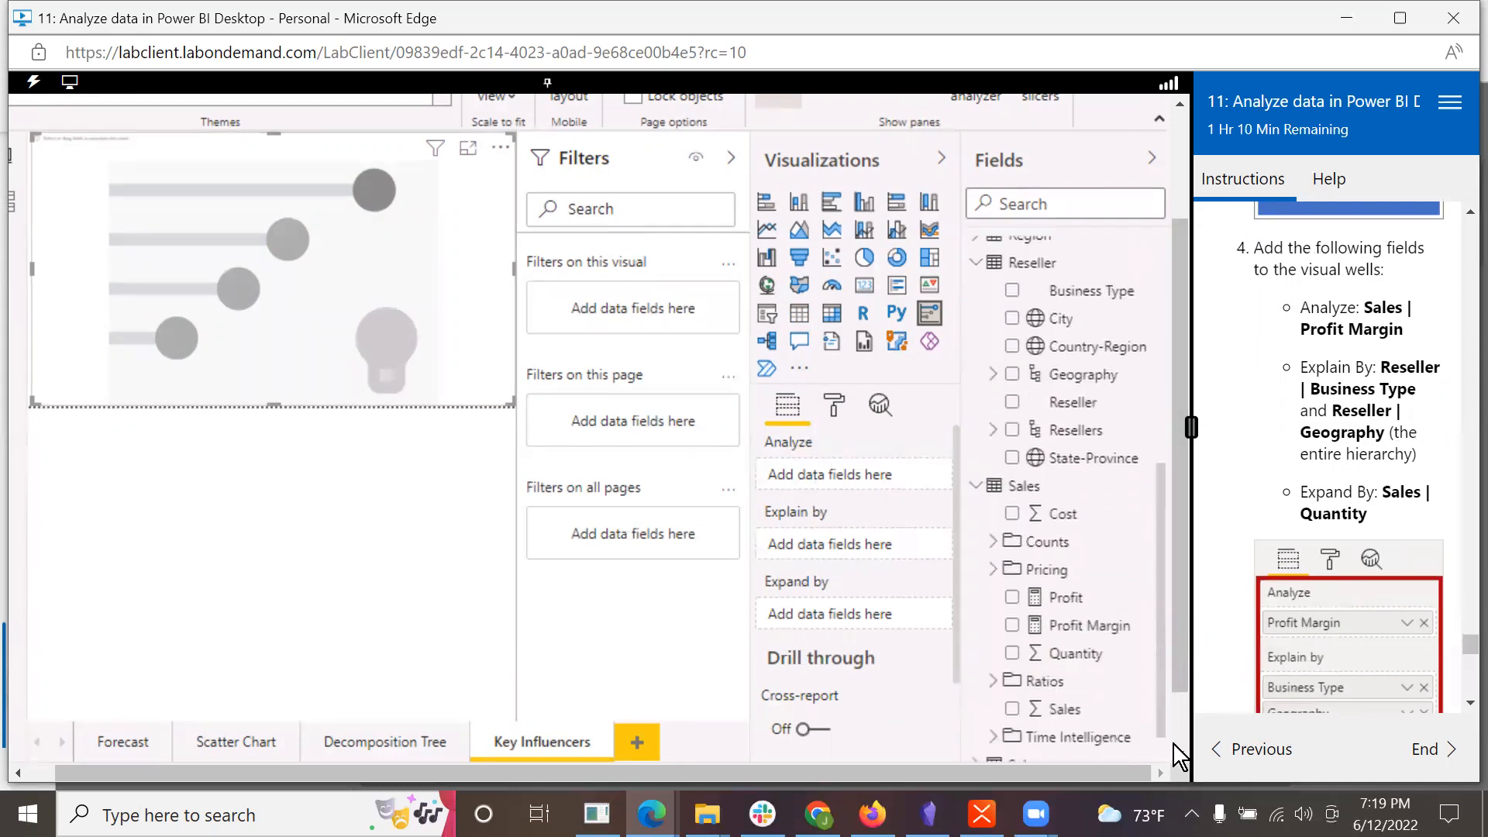
left_click_drag(1085, 625, 881, 476)
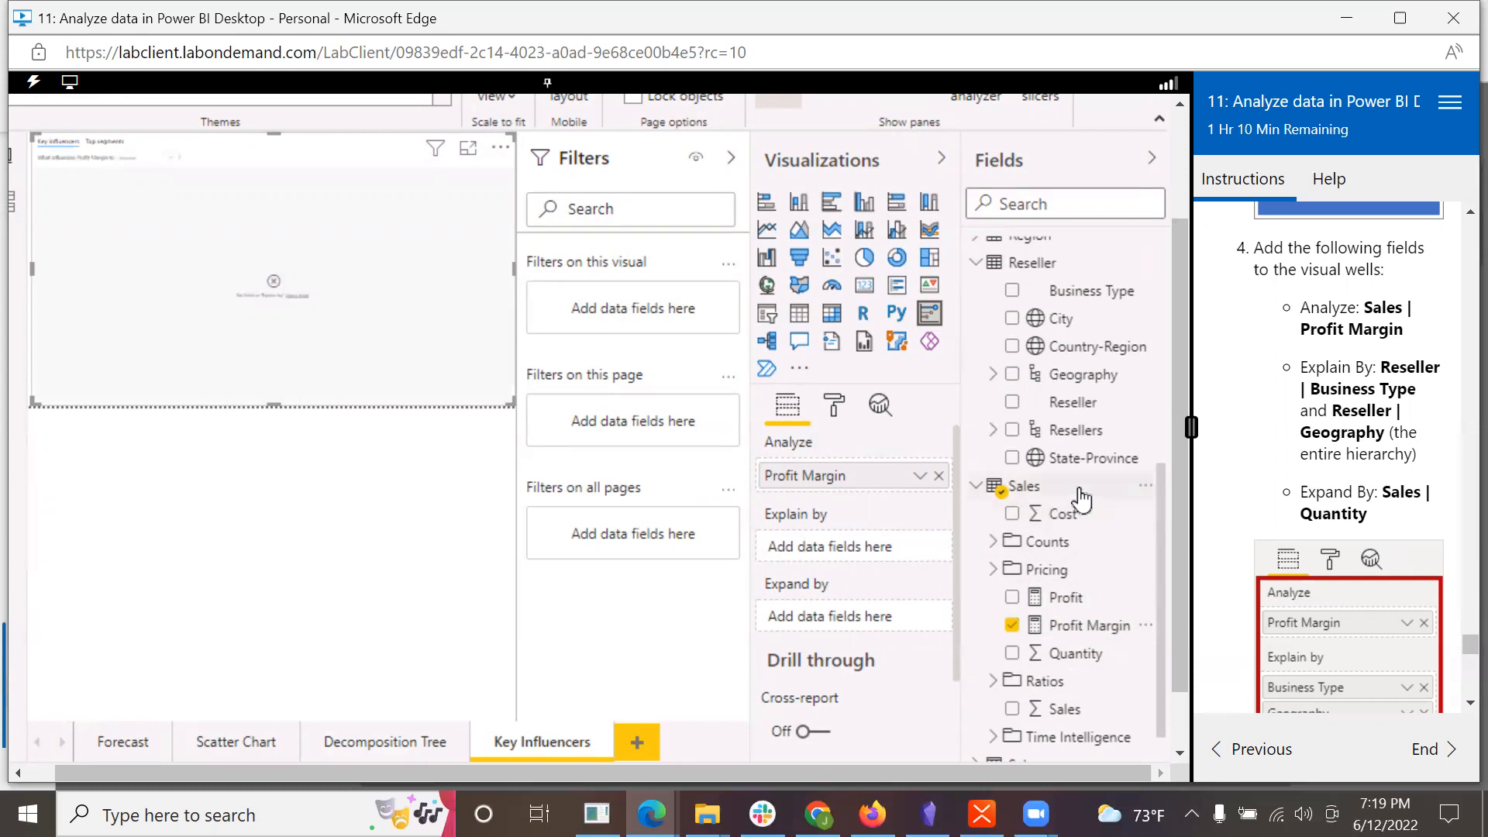
left_click_drag(1071, 308, 859, 564)
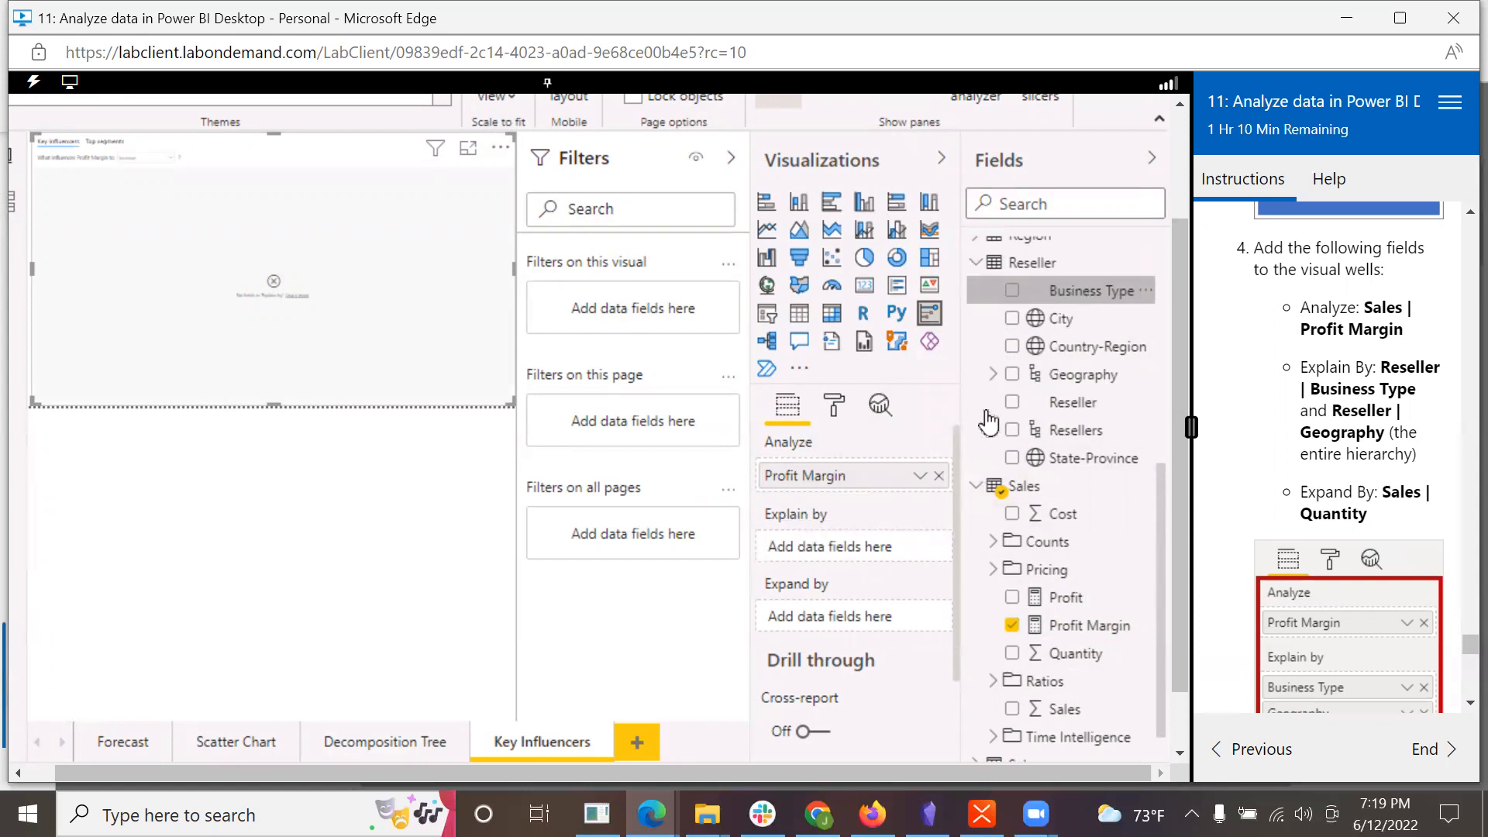
left_click_drag(988, 422, 874, 541)
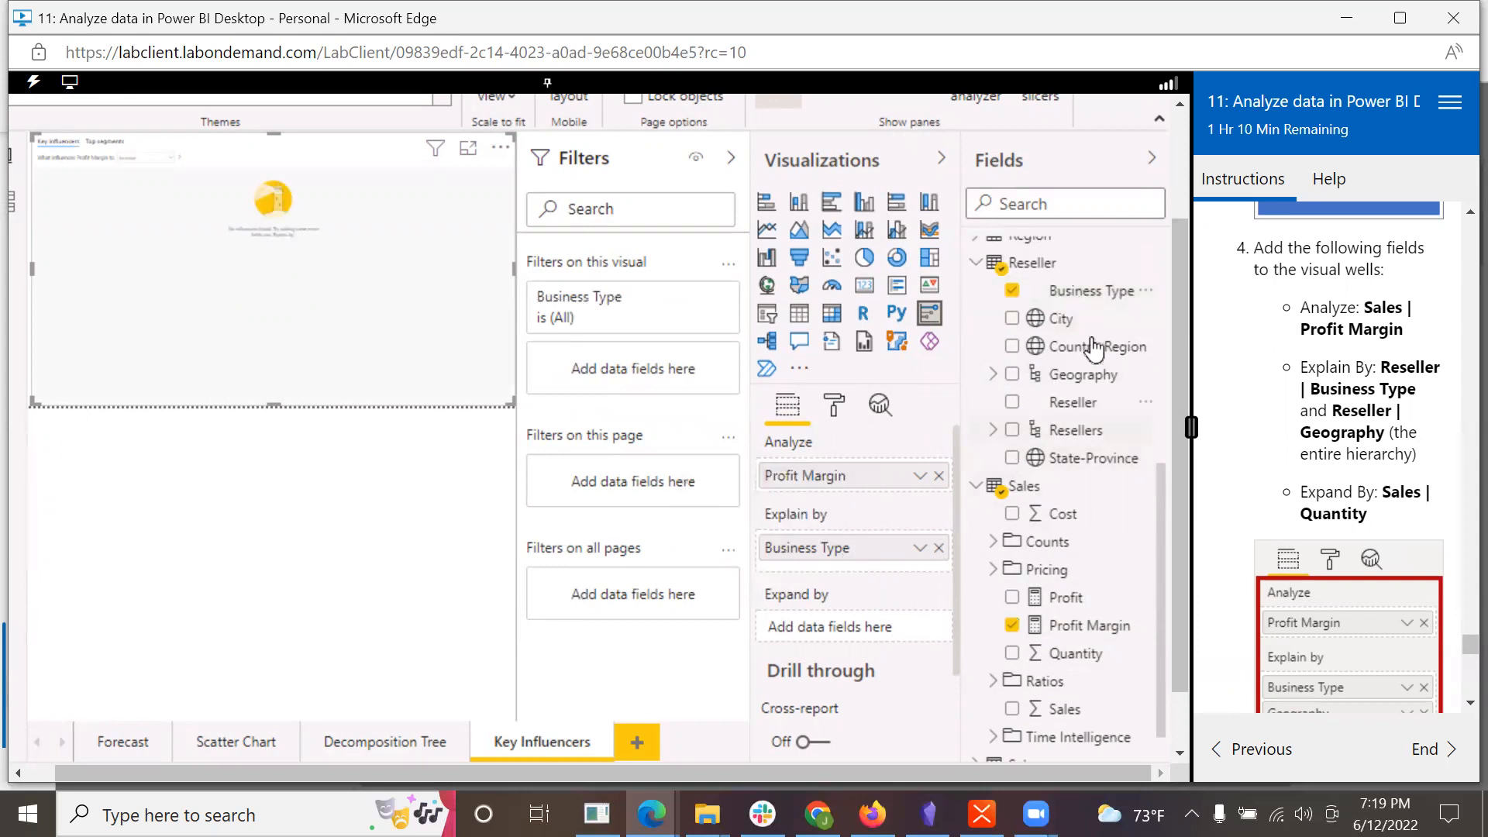
Step: Add the Reseller table's entire Geography hierarchy to Explain by, below Business Type
left_click_drag(1090, 377, 878, 583)
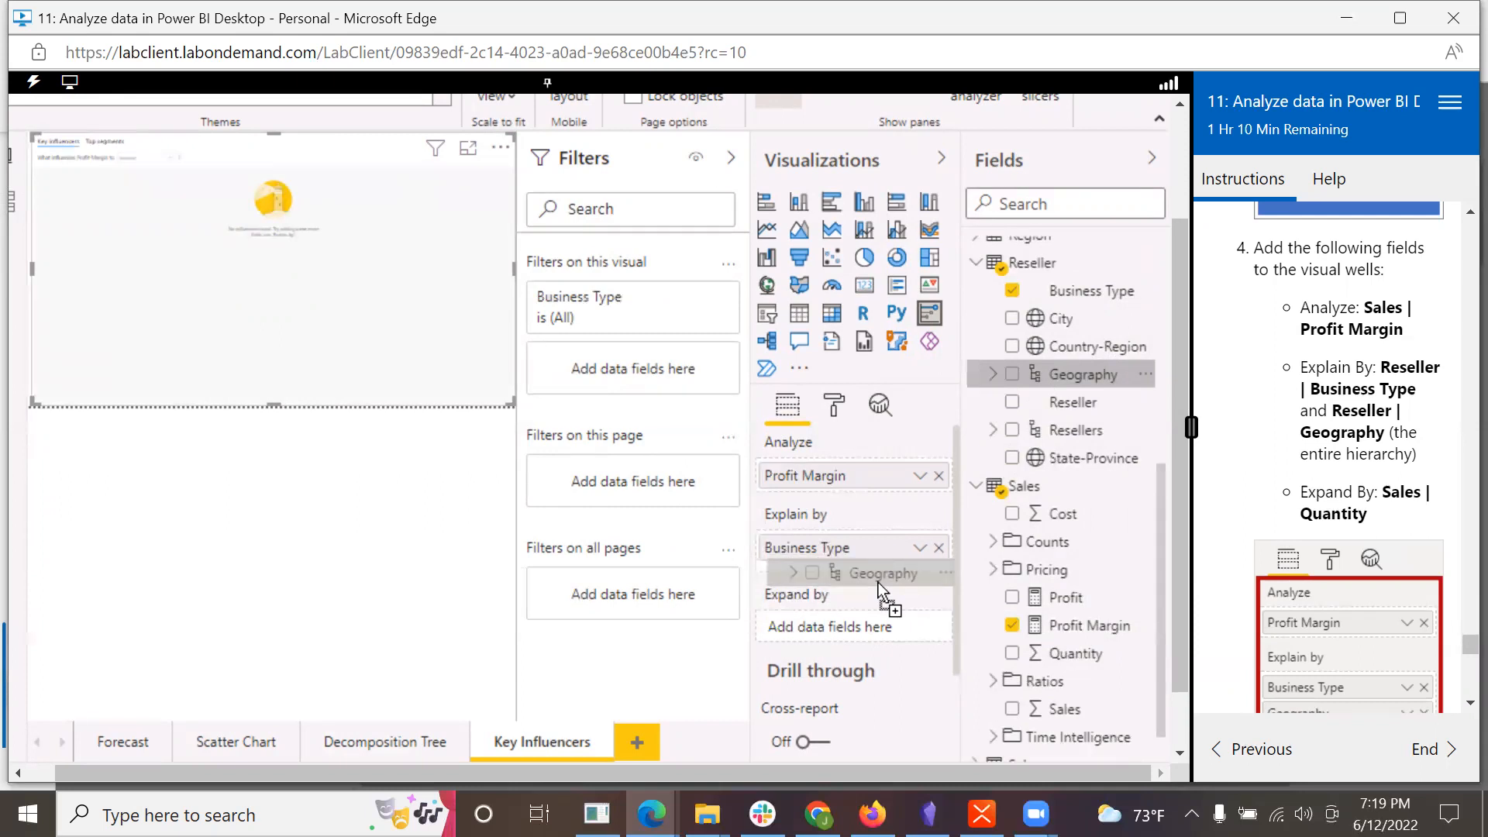
left_click_drag(878, 582, 882, 595)
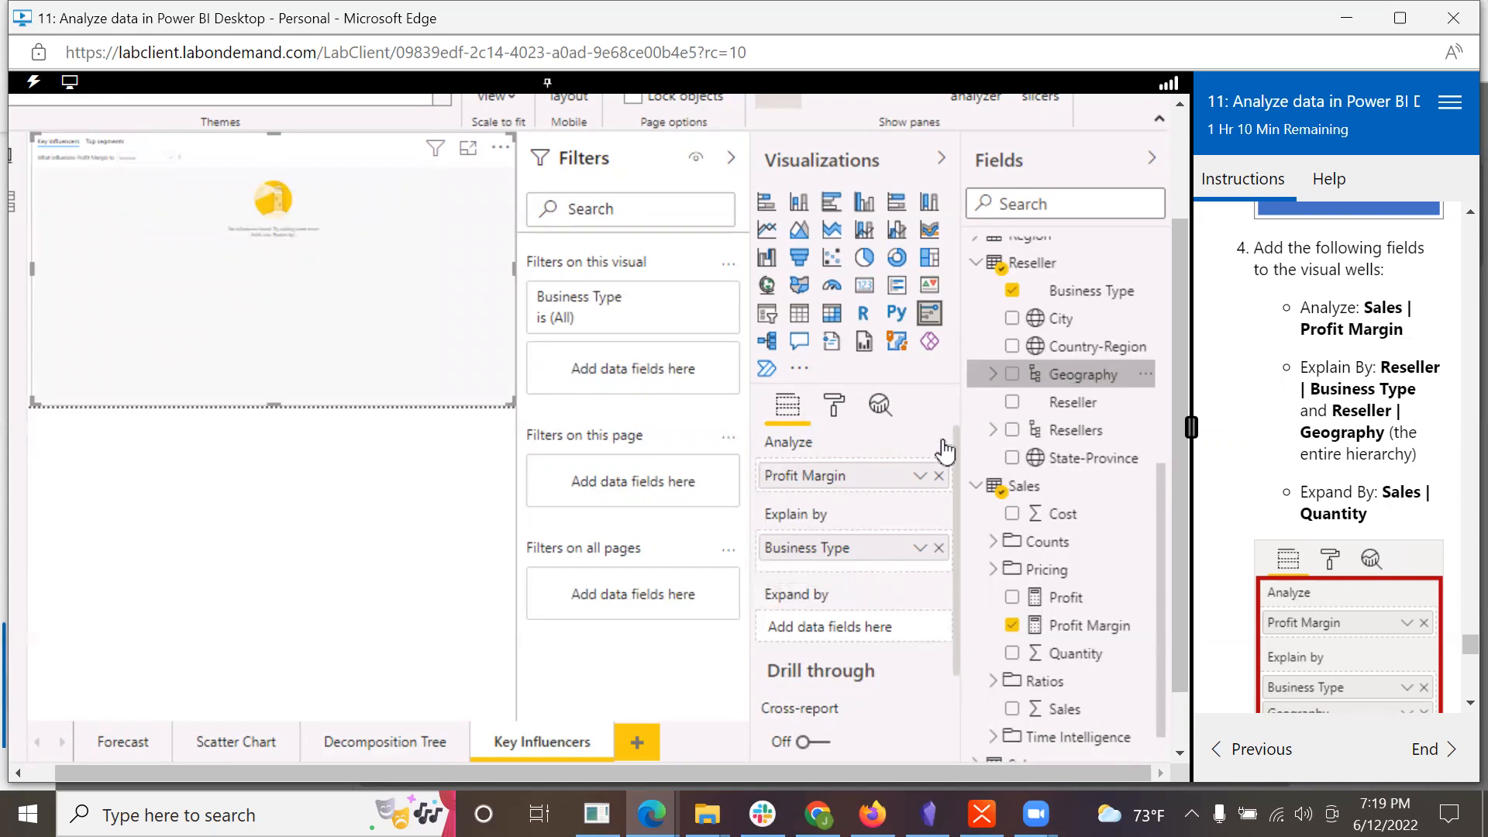
left_click(1014, 374)
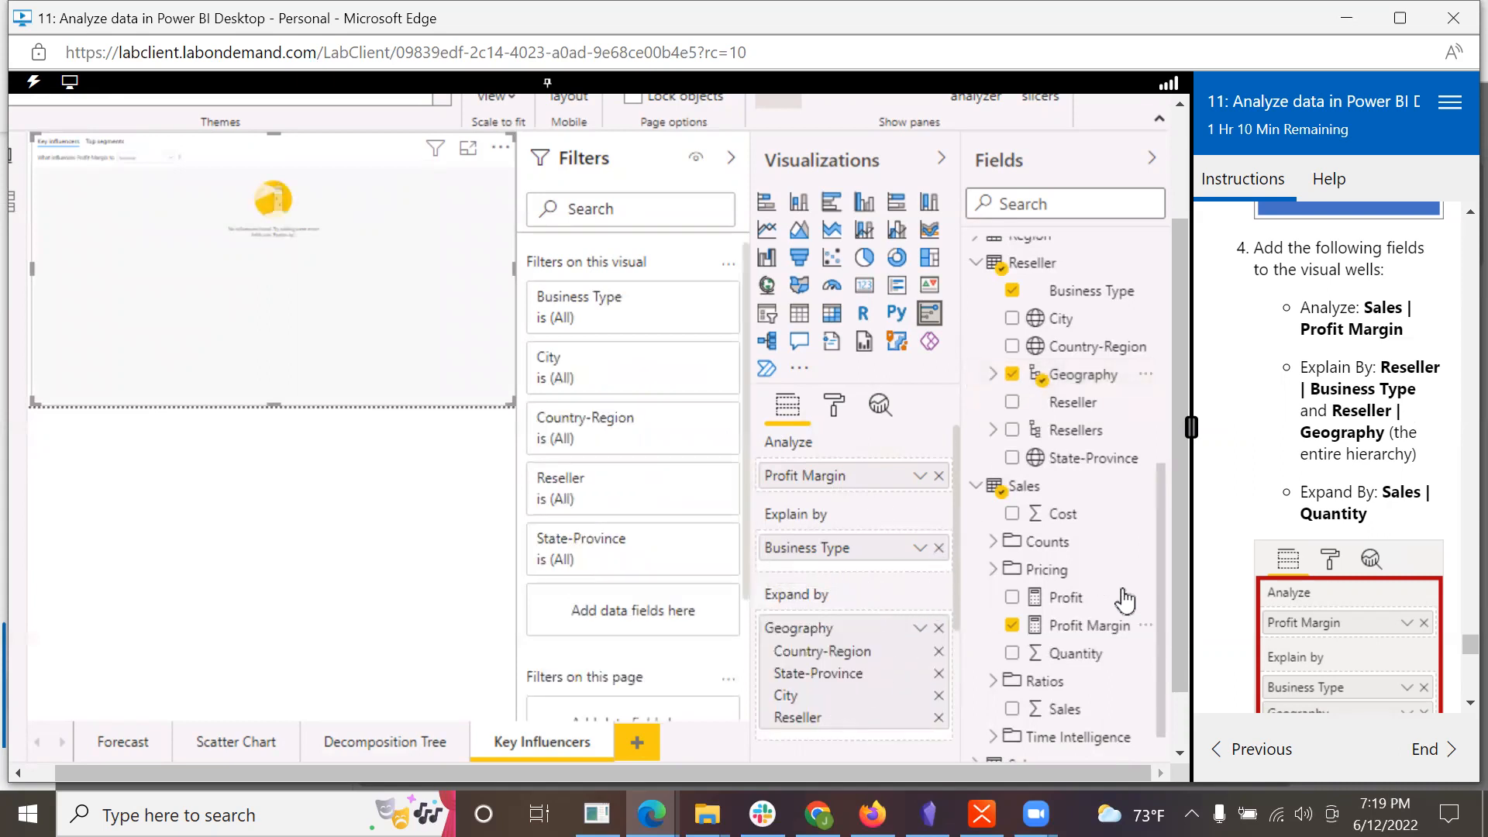
scroll(1161, 590, "down", 1)
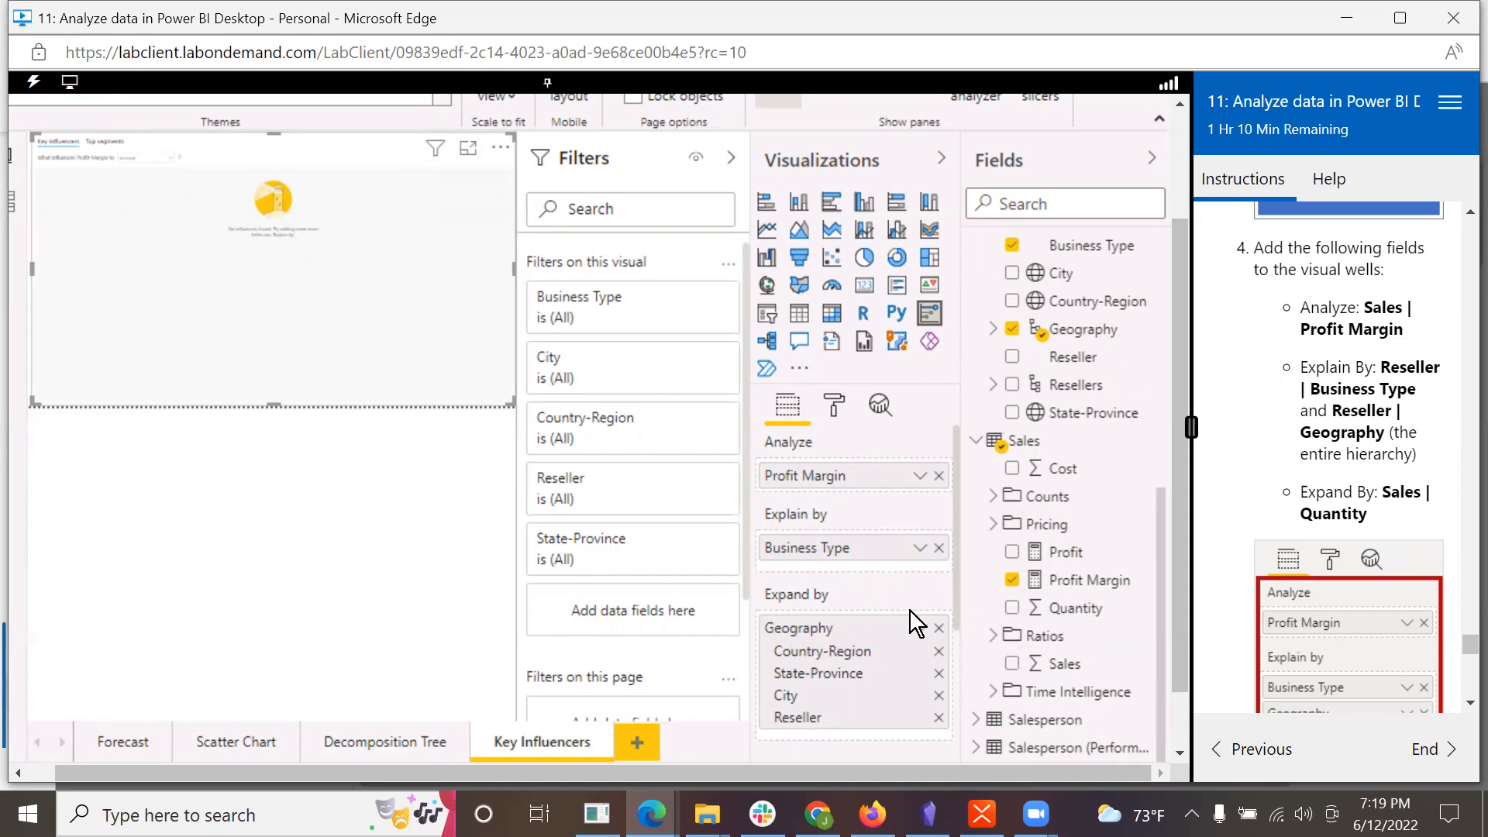
left_click_drag(823, 637, 844, 565)
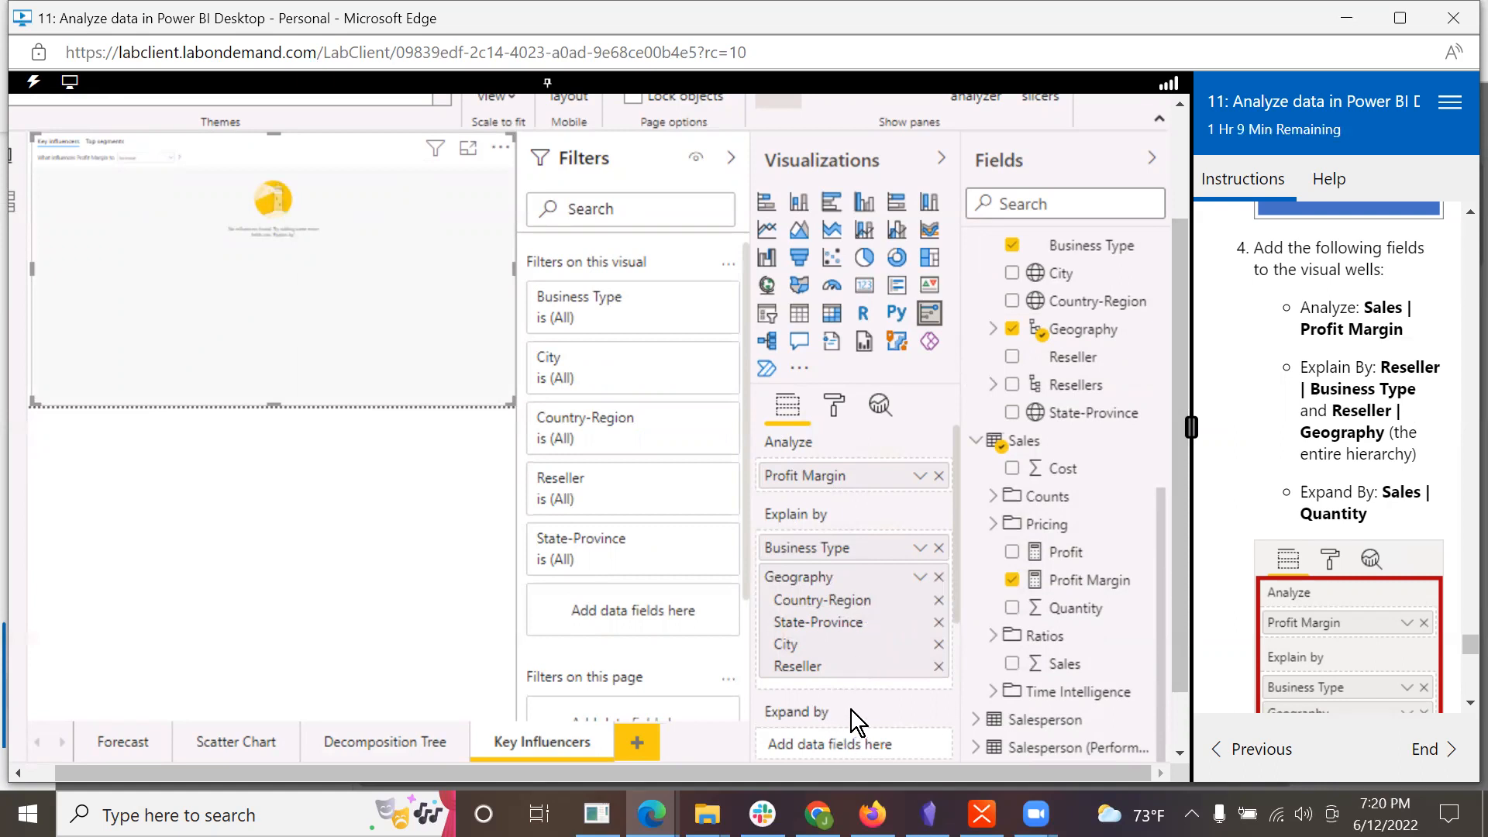
Step: Add Quantity from the Sales table to Expand by and check the visual's fields against the lab's reference image
left_click_drag(1096, 620, 886, 521)
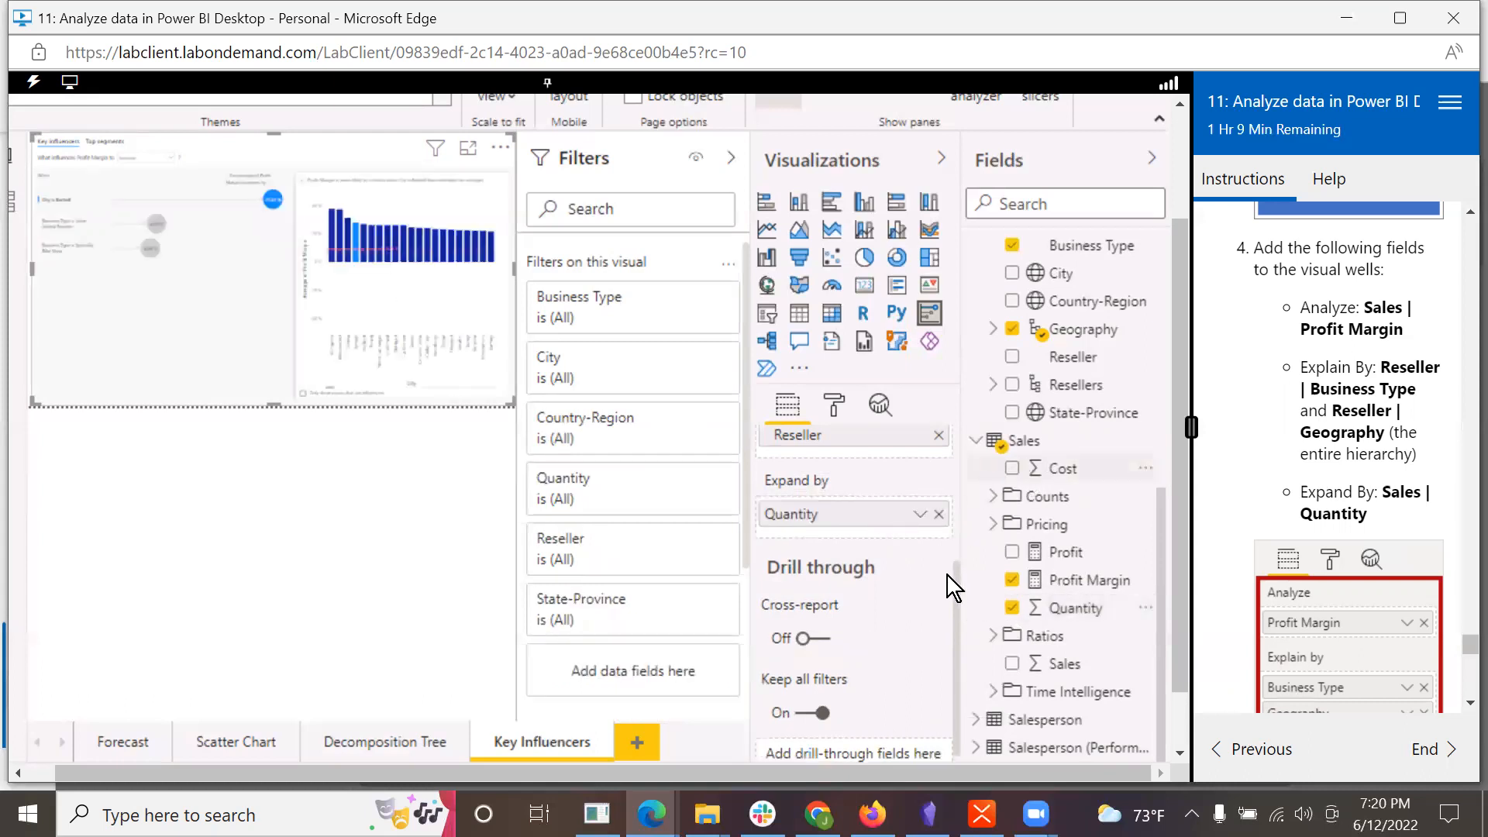
left_click_drag(954, 579, 975, 458)
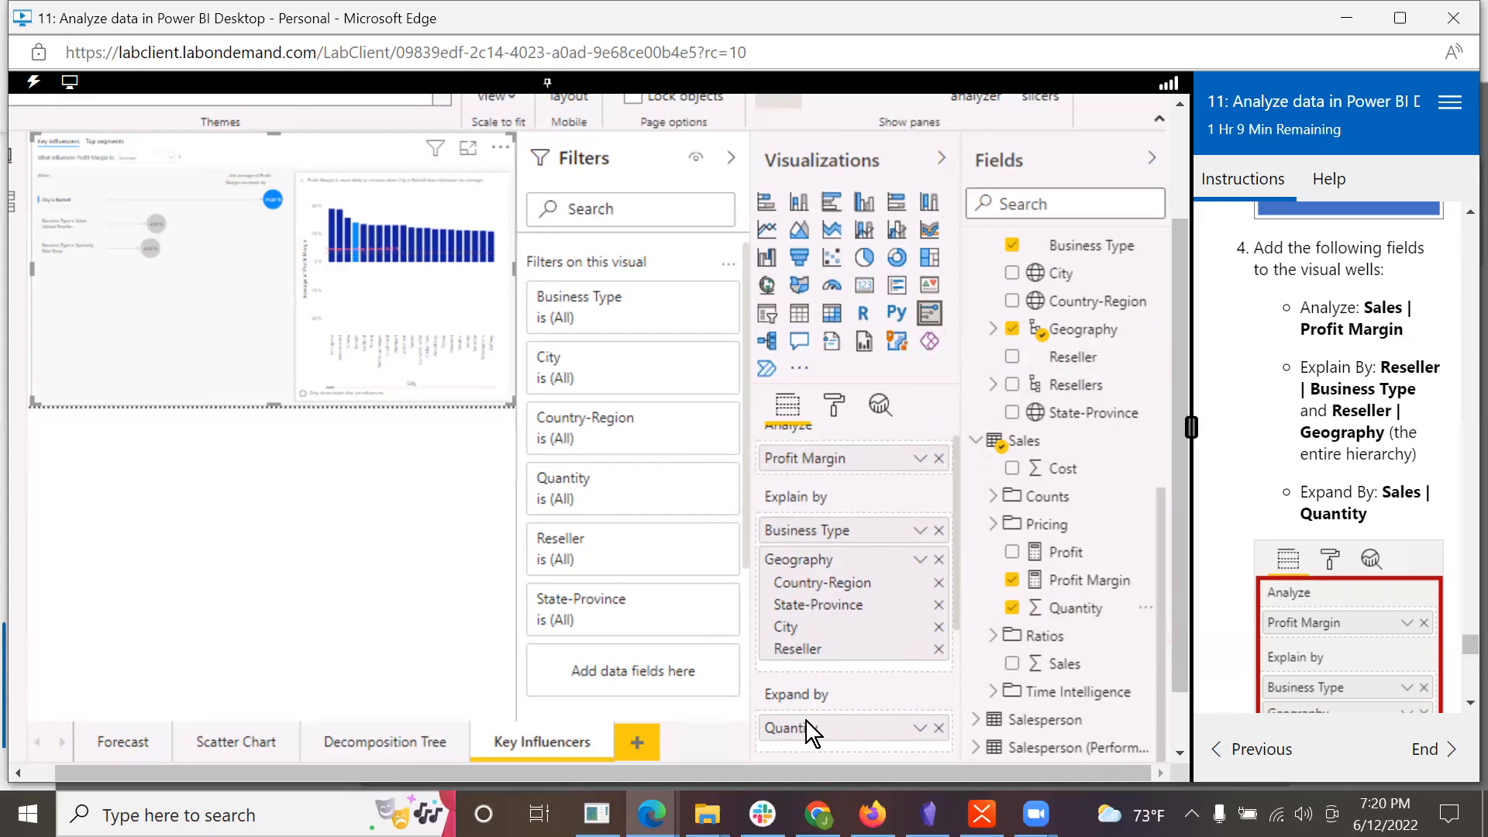
scroll(1334, 608, "down", 4)
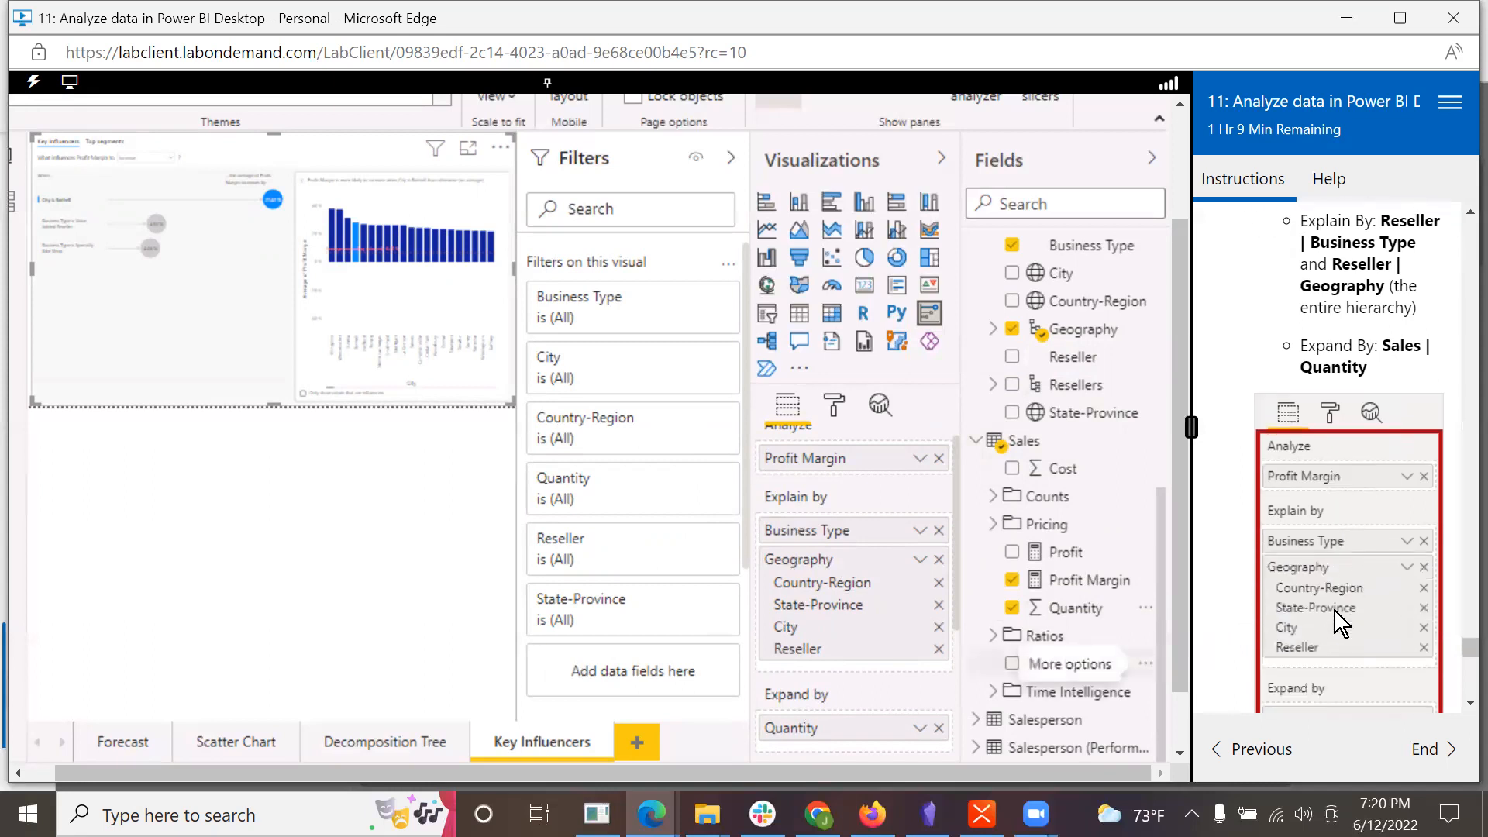
scroll(1337, 614, "down", 4)
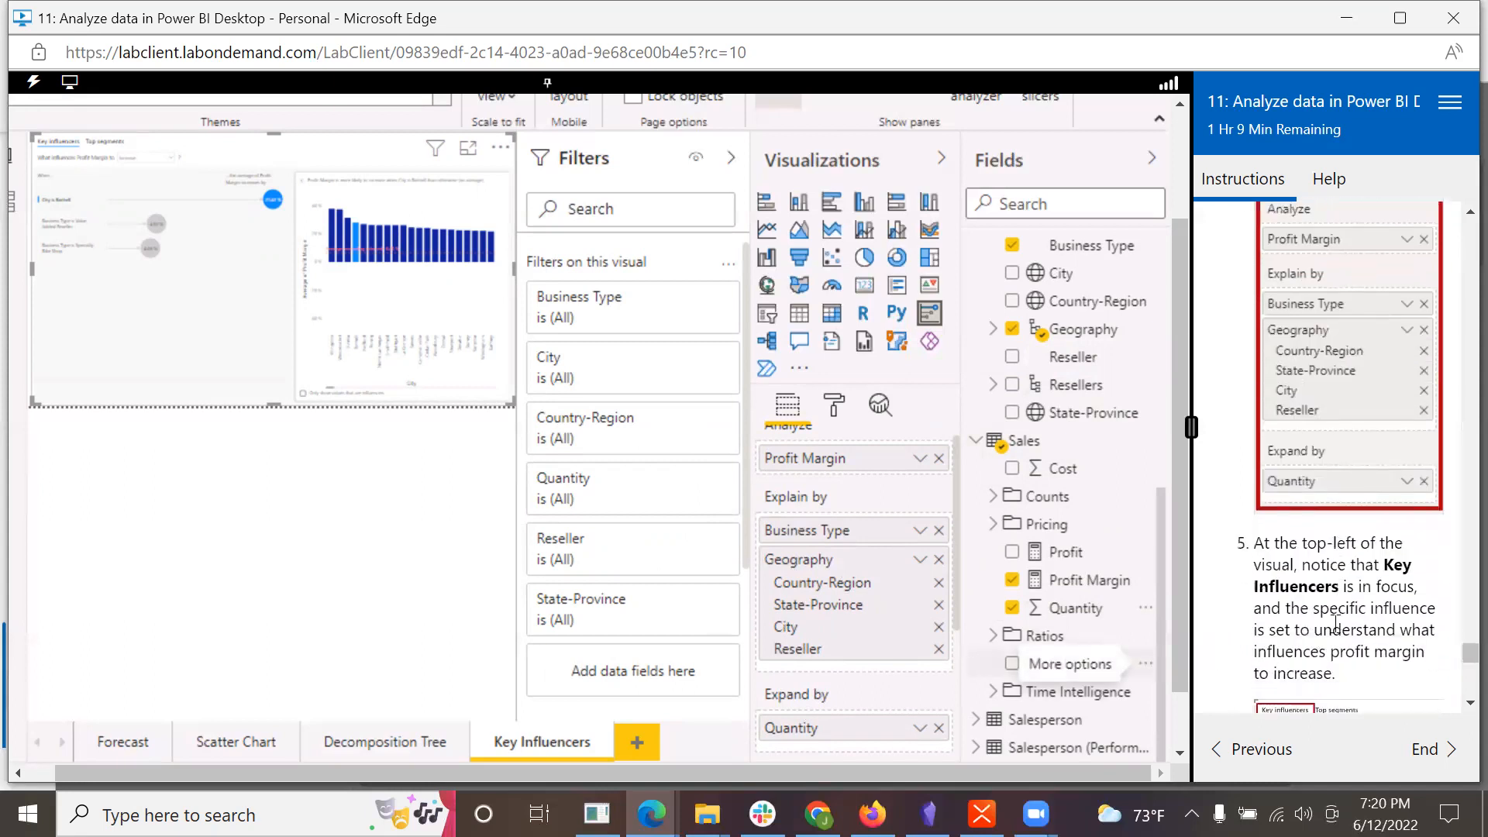
Step: Check the lab's next instructions and display the Key Influencers page at actual size
scroll(1331, 633, "down", 1)
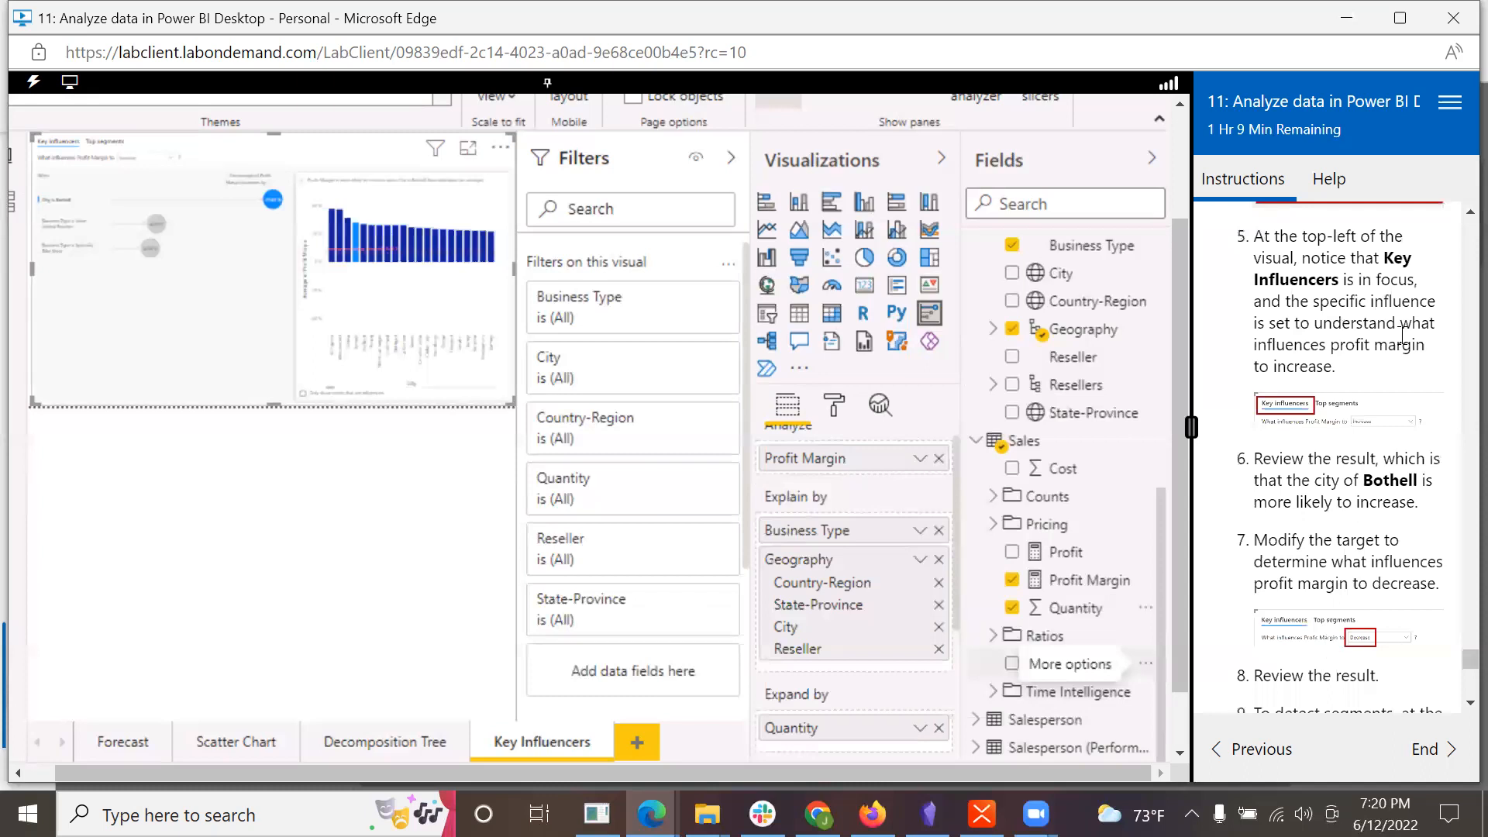
scroll(1085, 193, "up", 3)
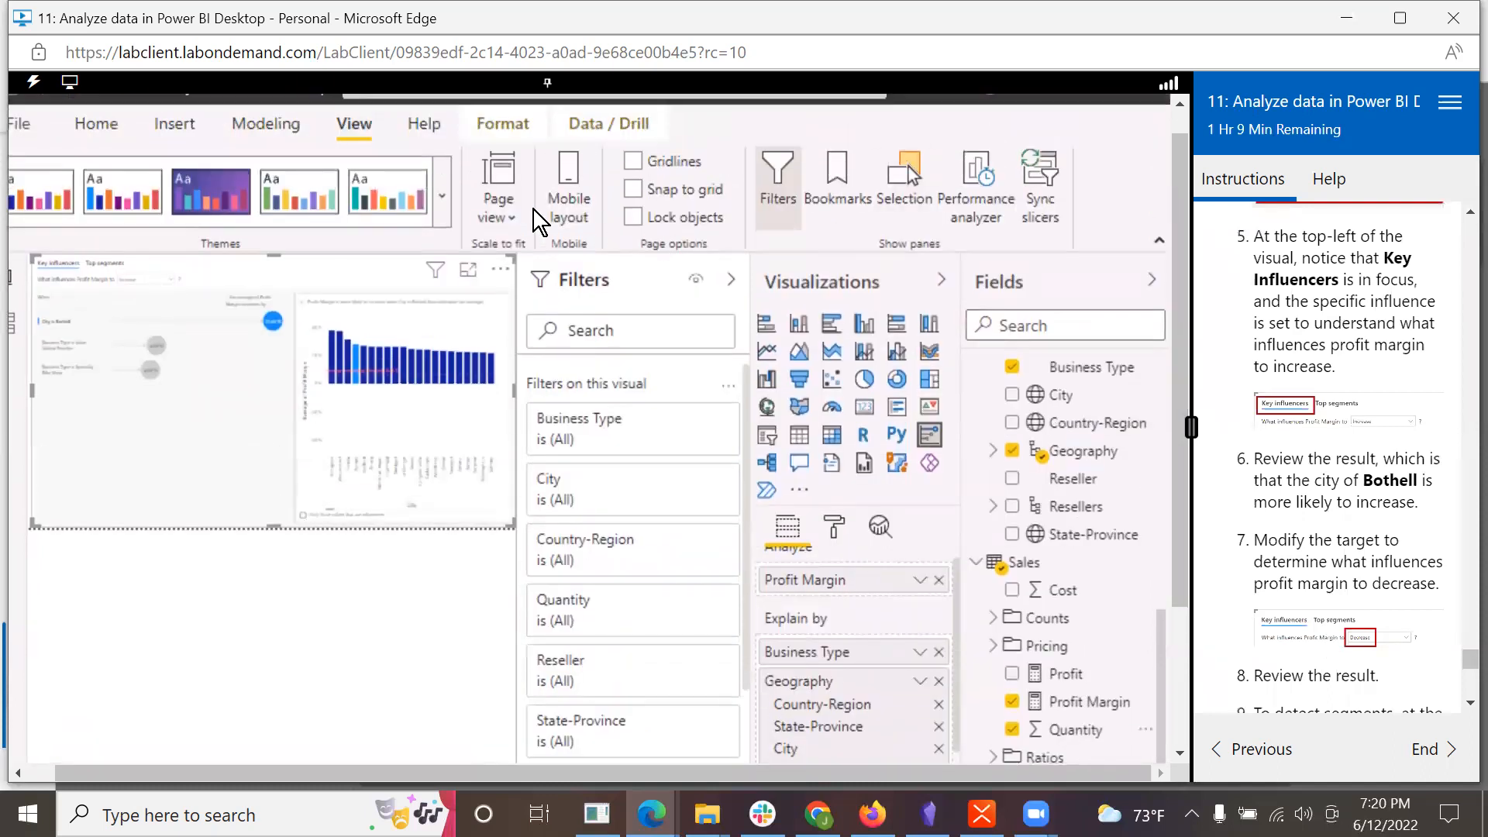
left_click(505, 219)
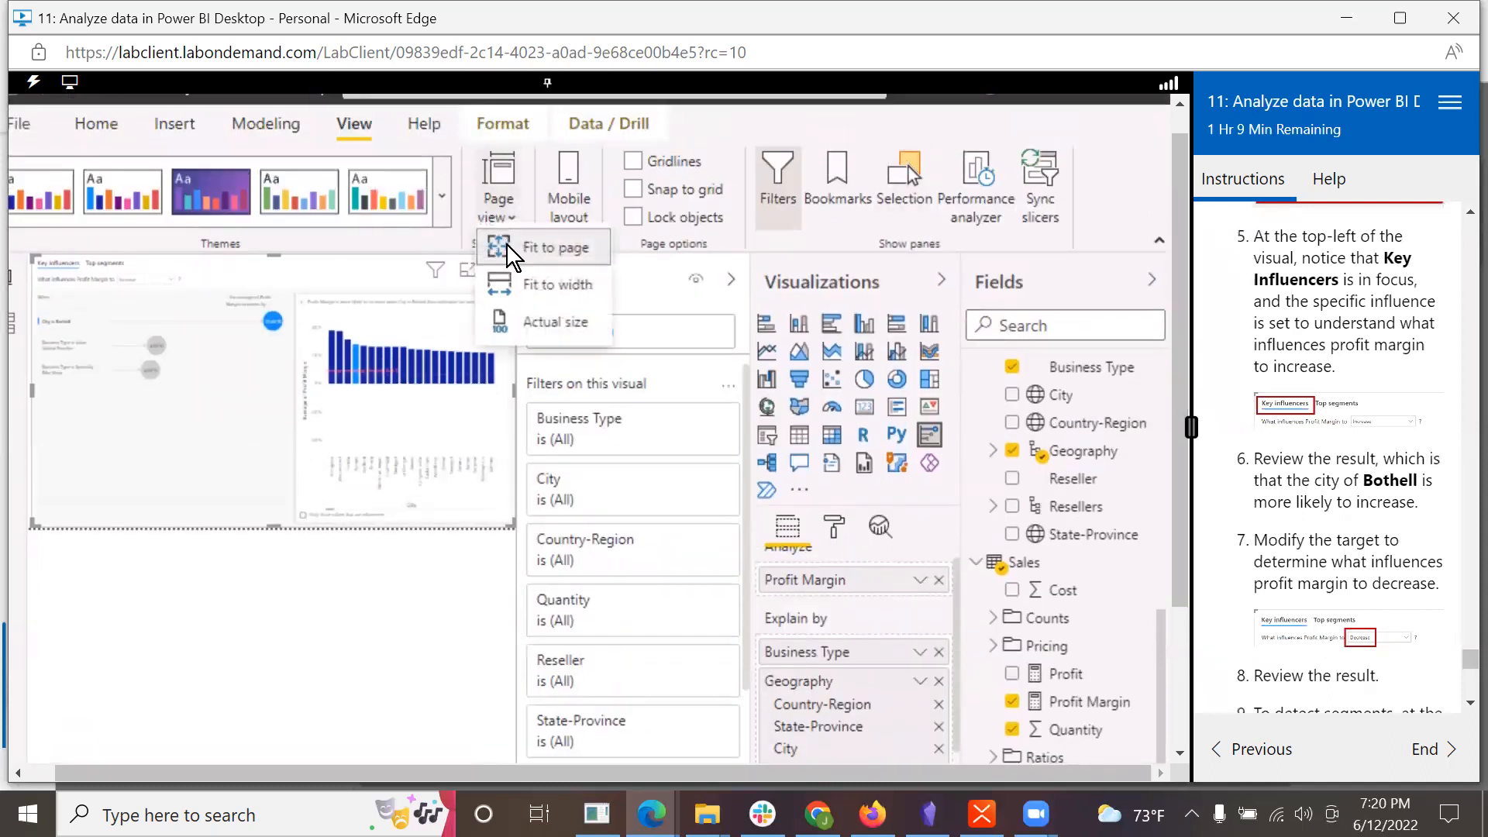
left_click(515, 324)
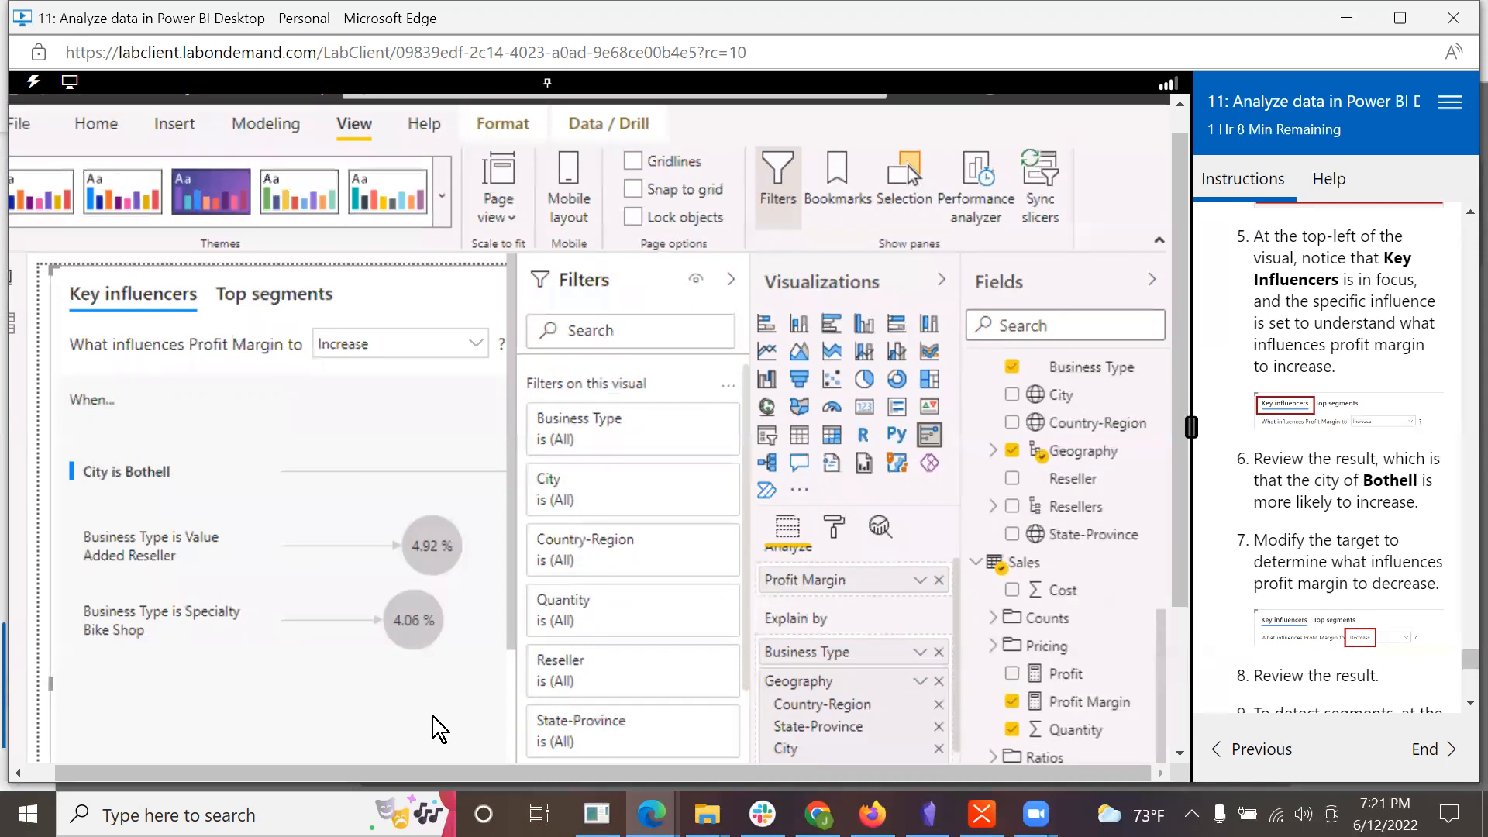
Step: Set the Key Influencers visual to show what influences Profit Margin to Decrease
scroll(1335, 608, "down", 3)
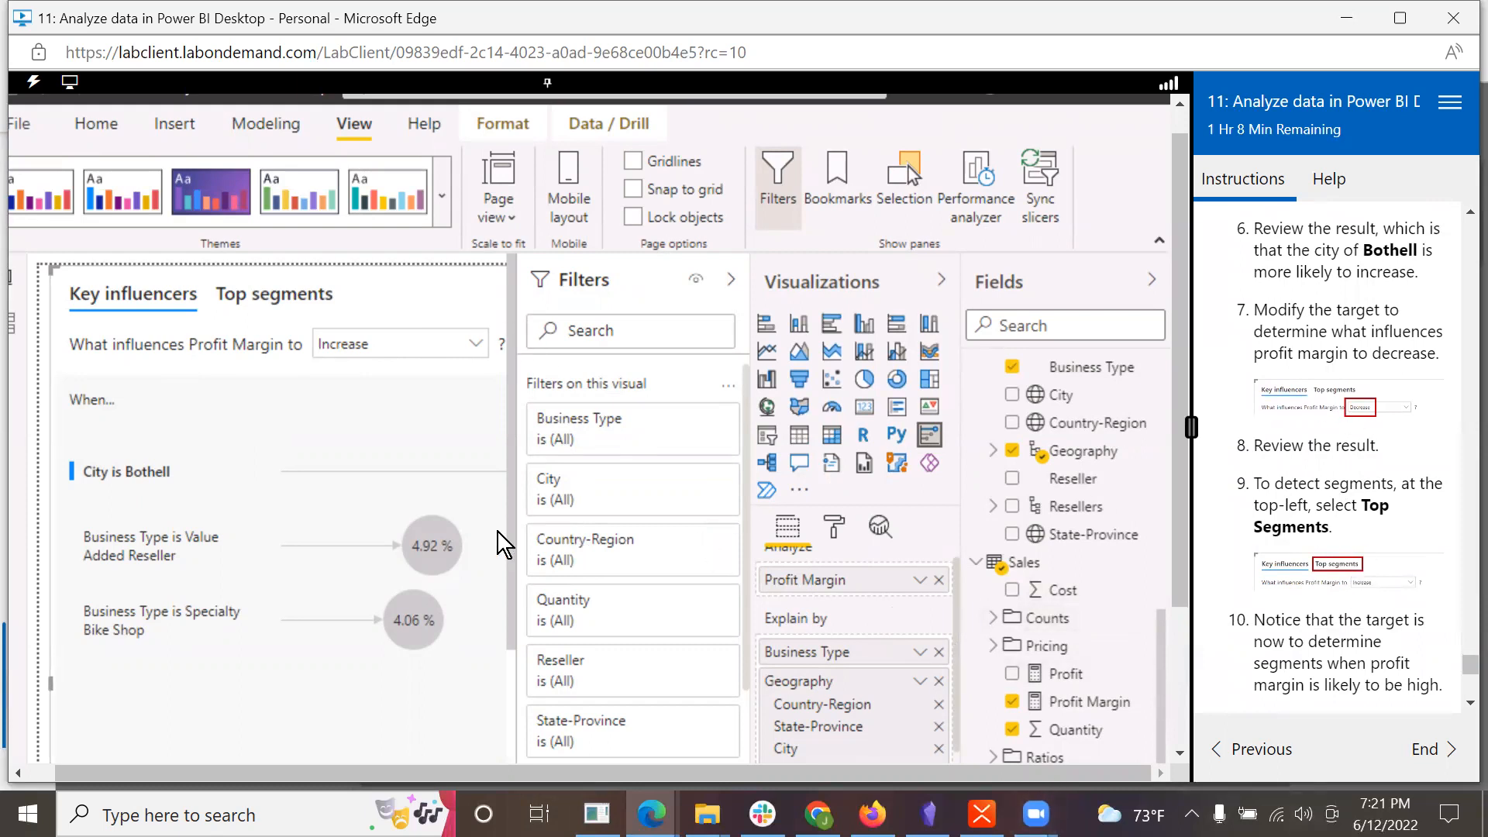
left_click(474, 349)
left_click(474, 348)
left_click(475, 348)
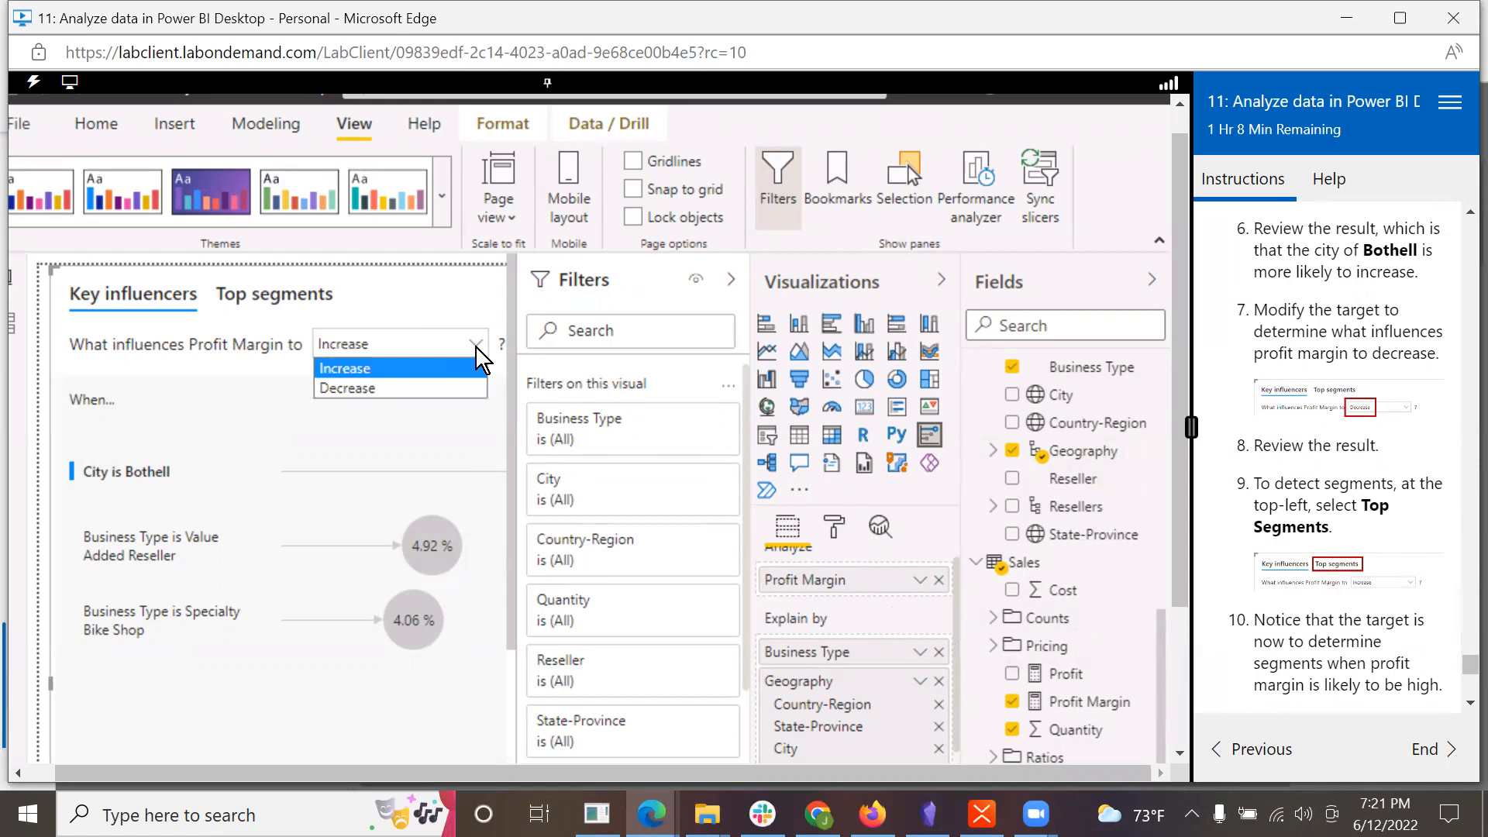
left_click(436, 388)
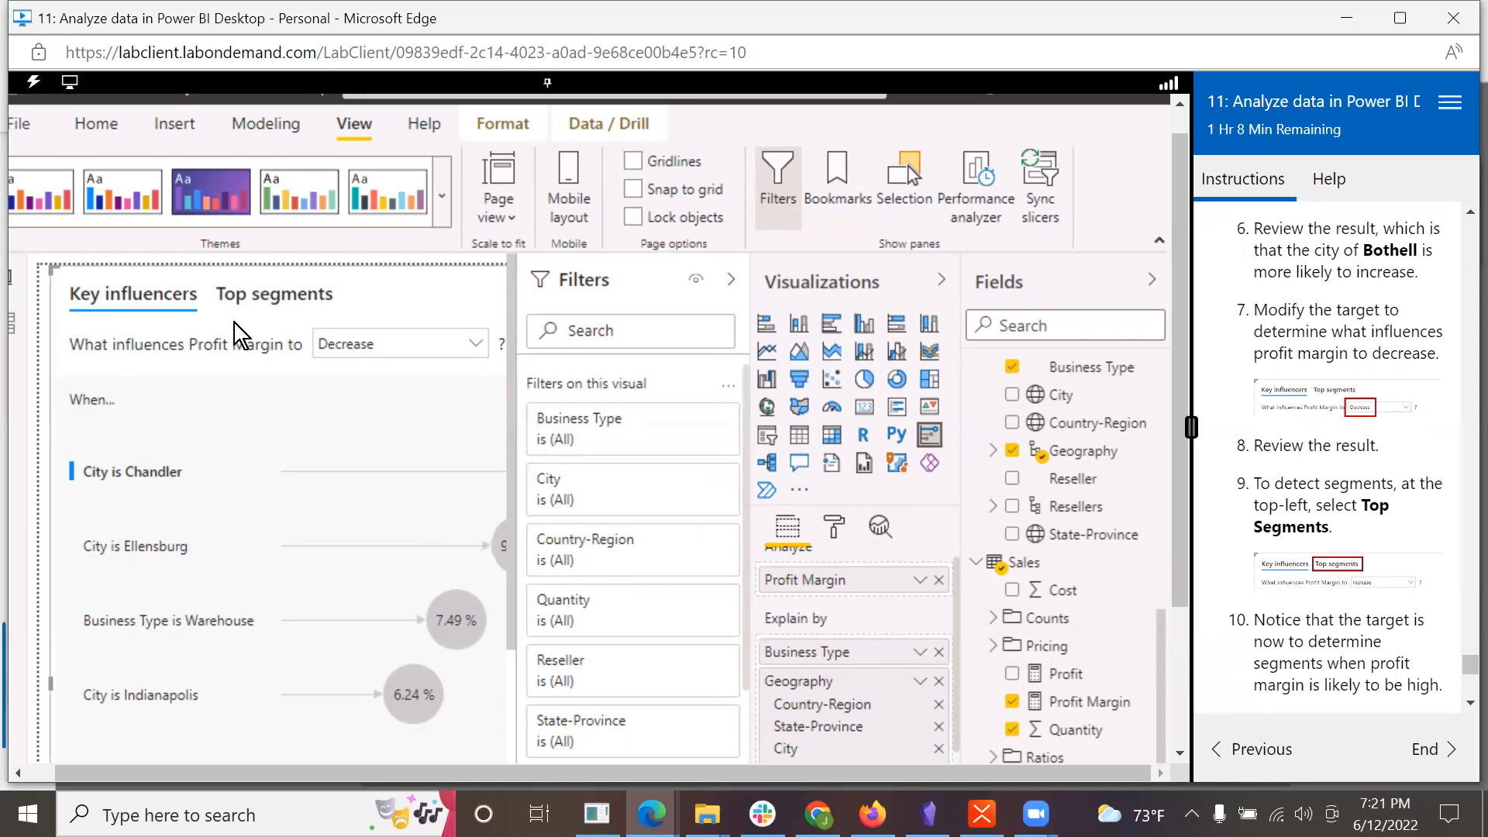
Step: Switch the visual to Top segments and set it to show when Profit Margin is more likely to be High
left_click(276, 307)
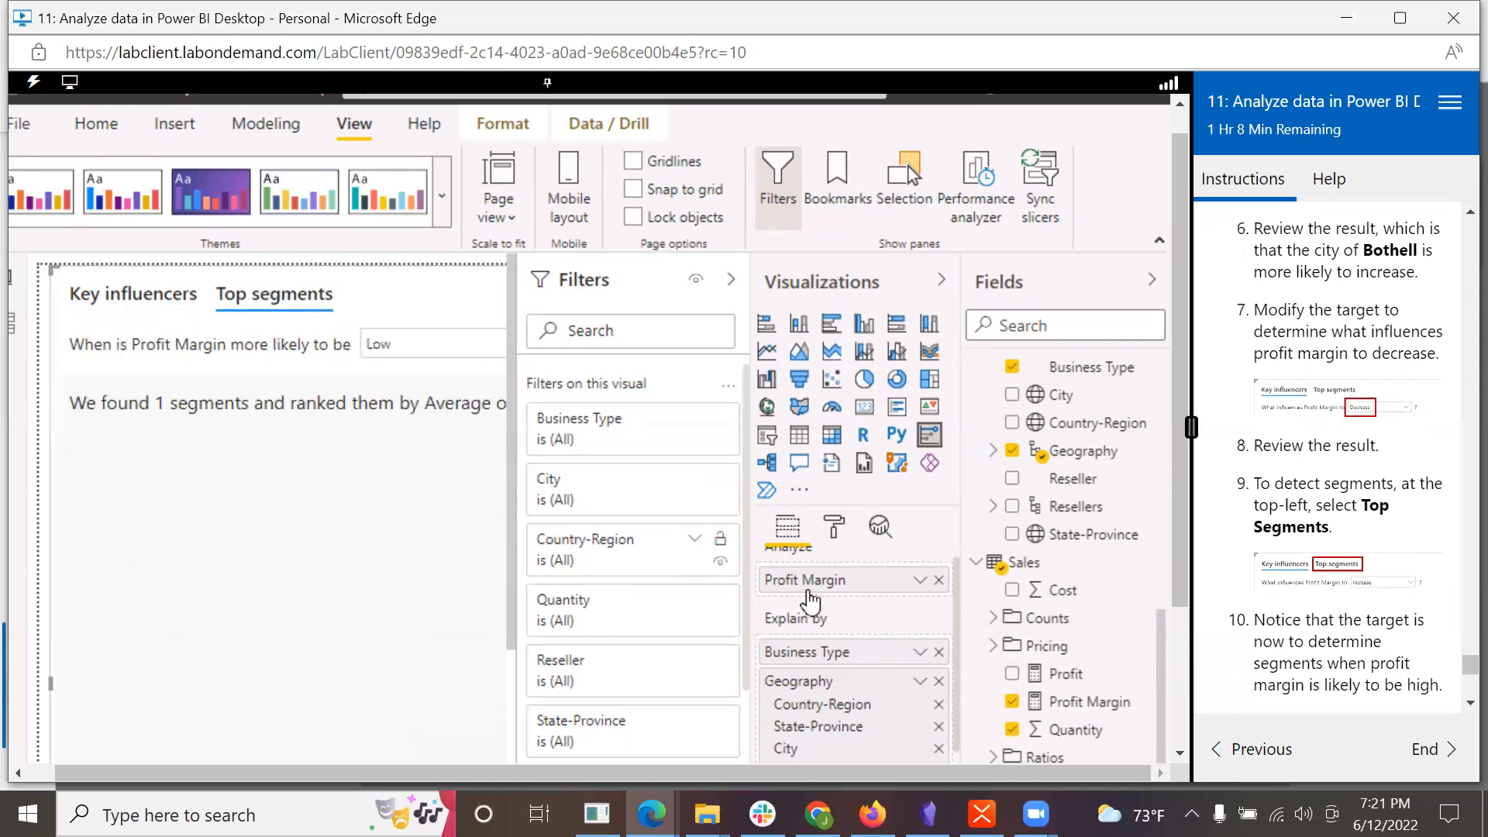
scroll(1295, 617, "down", 3)
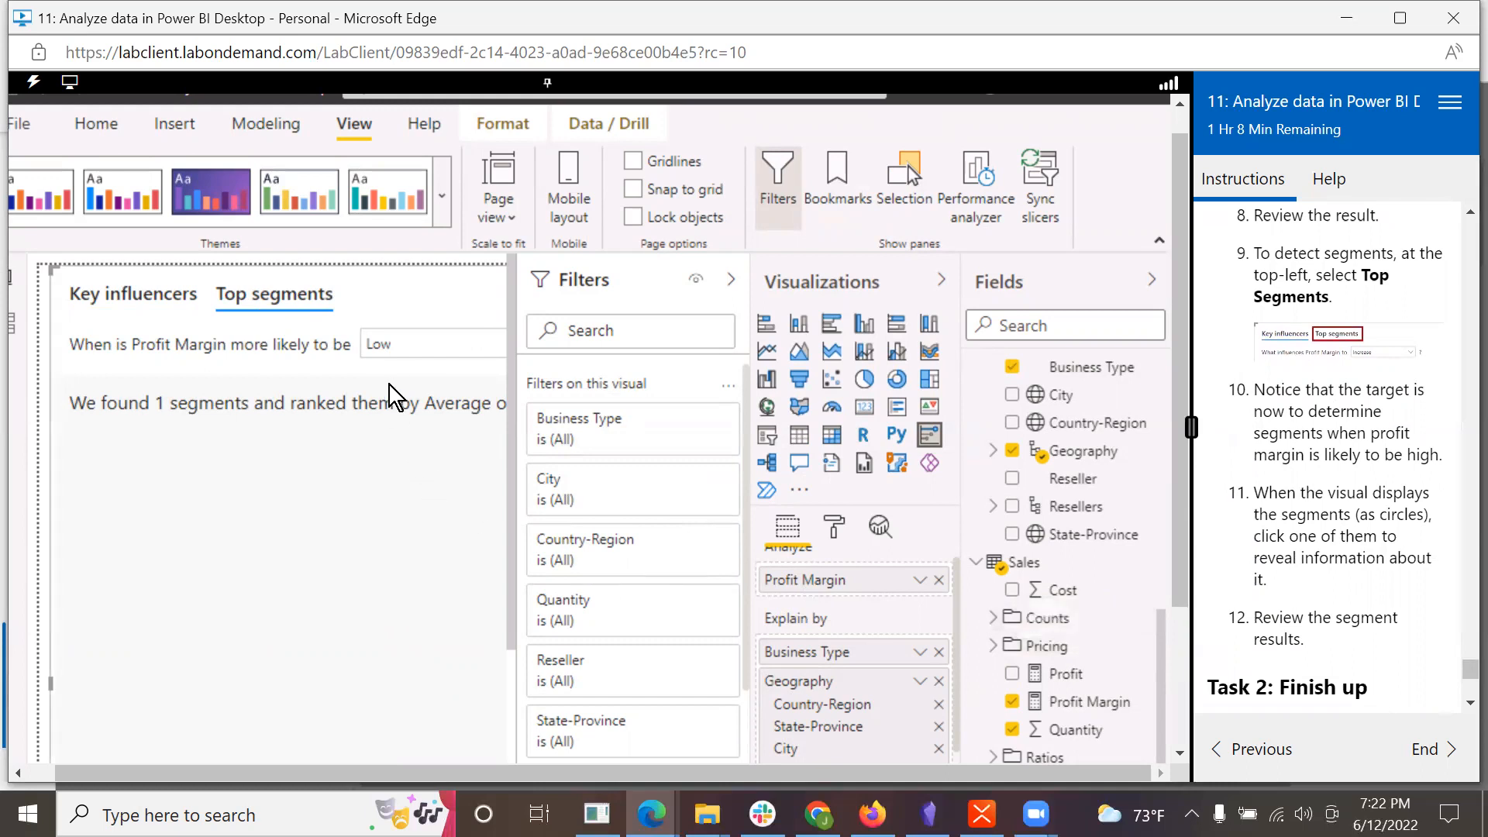
left_click(413, 352)
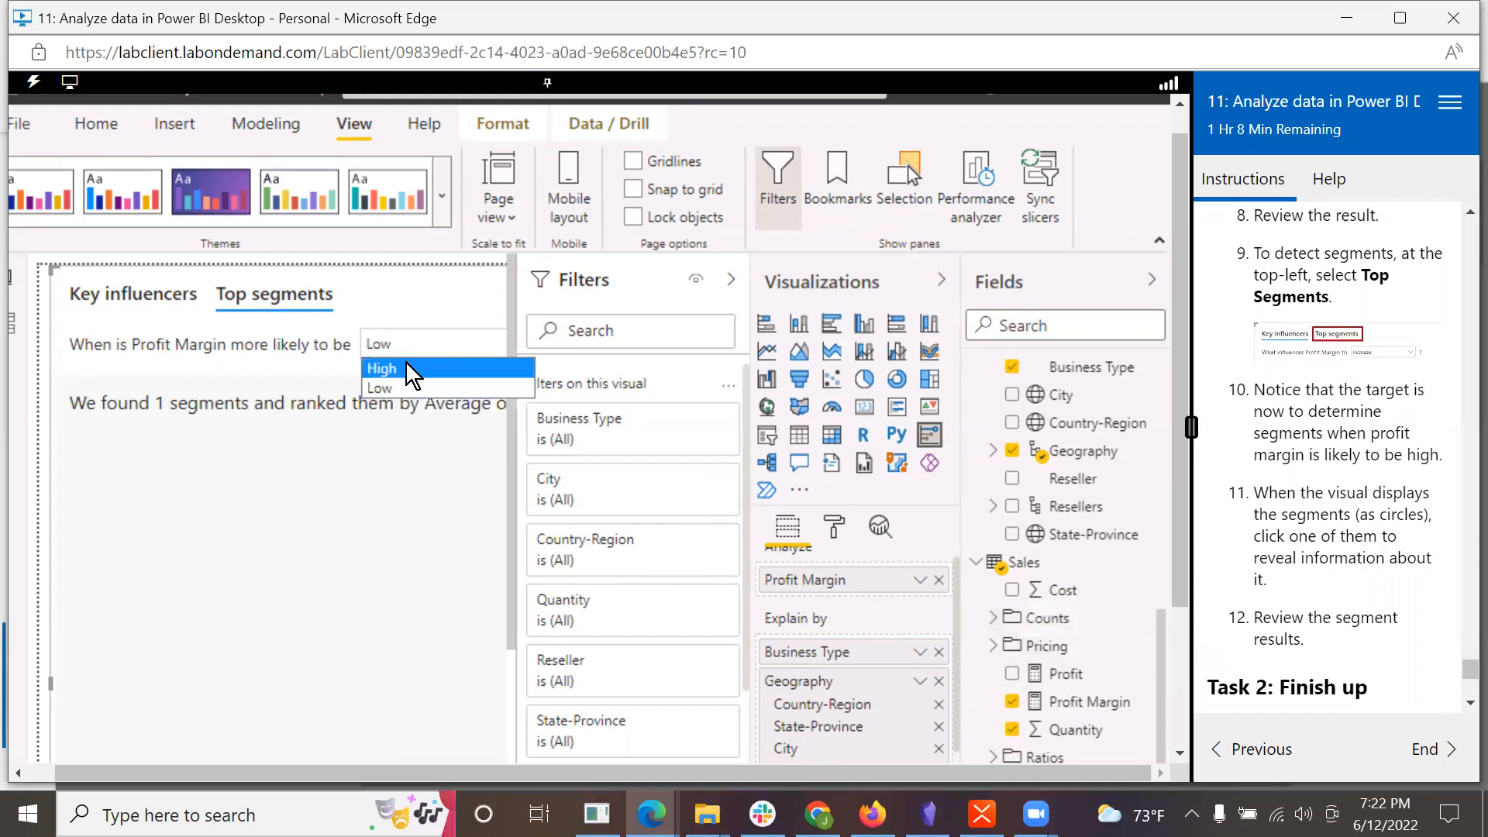
left_click(406, 361)
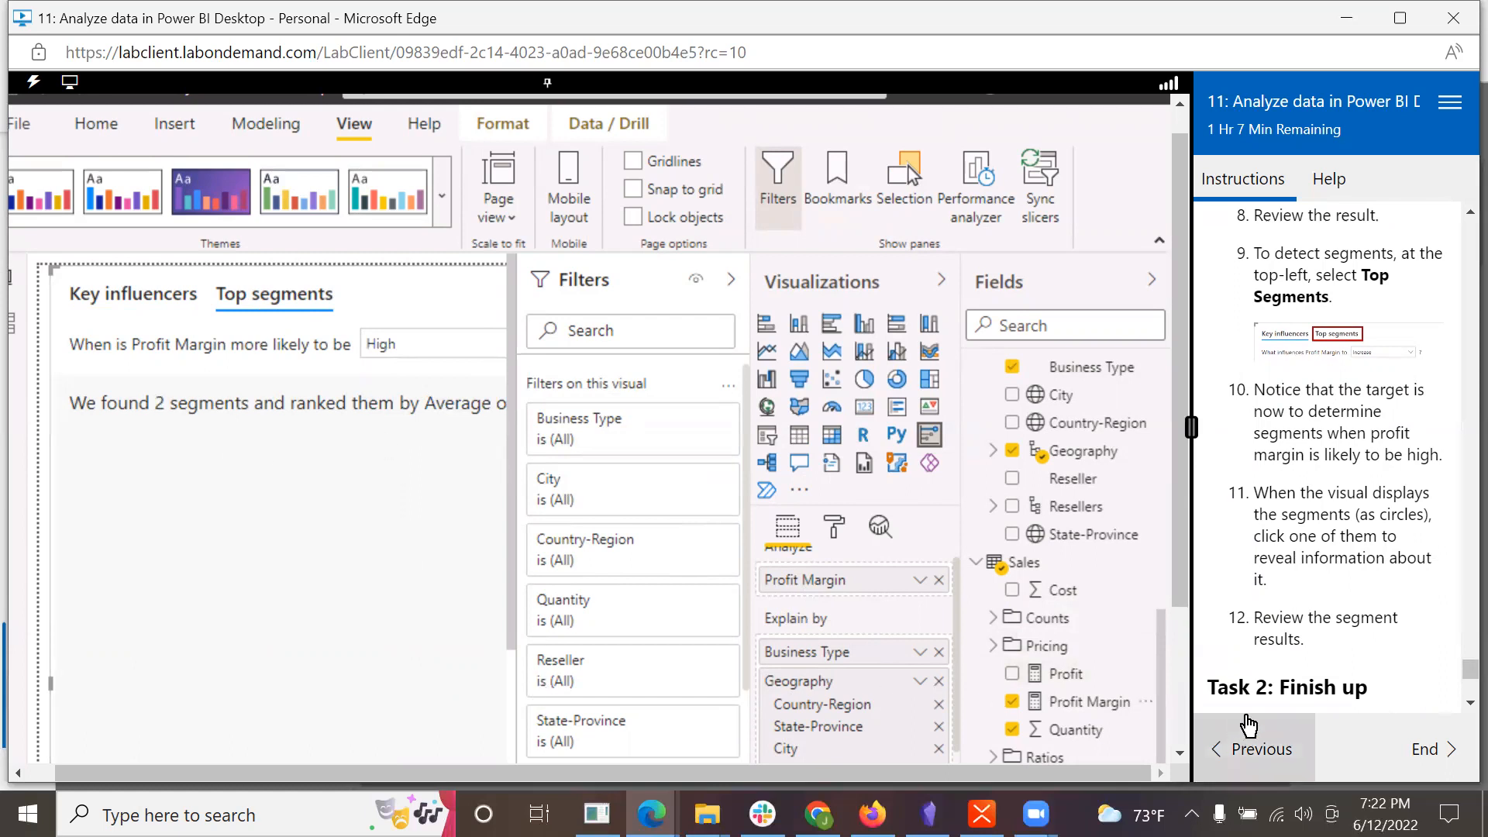
Step: Open the details of Segment 1 in the Top segments view and review its profit margin and population results
scroll(1358, 590, "down", 2)
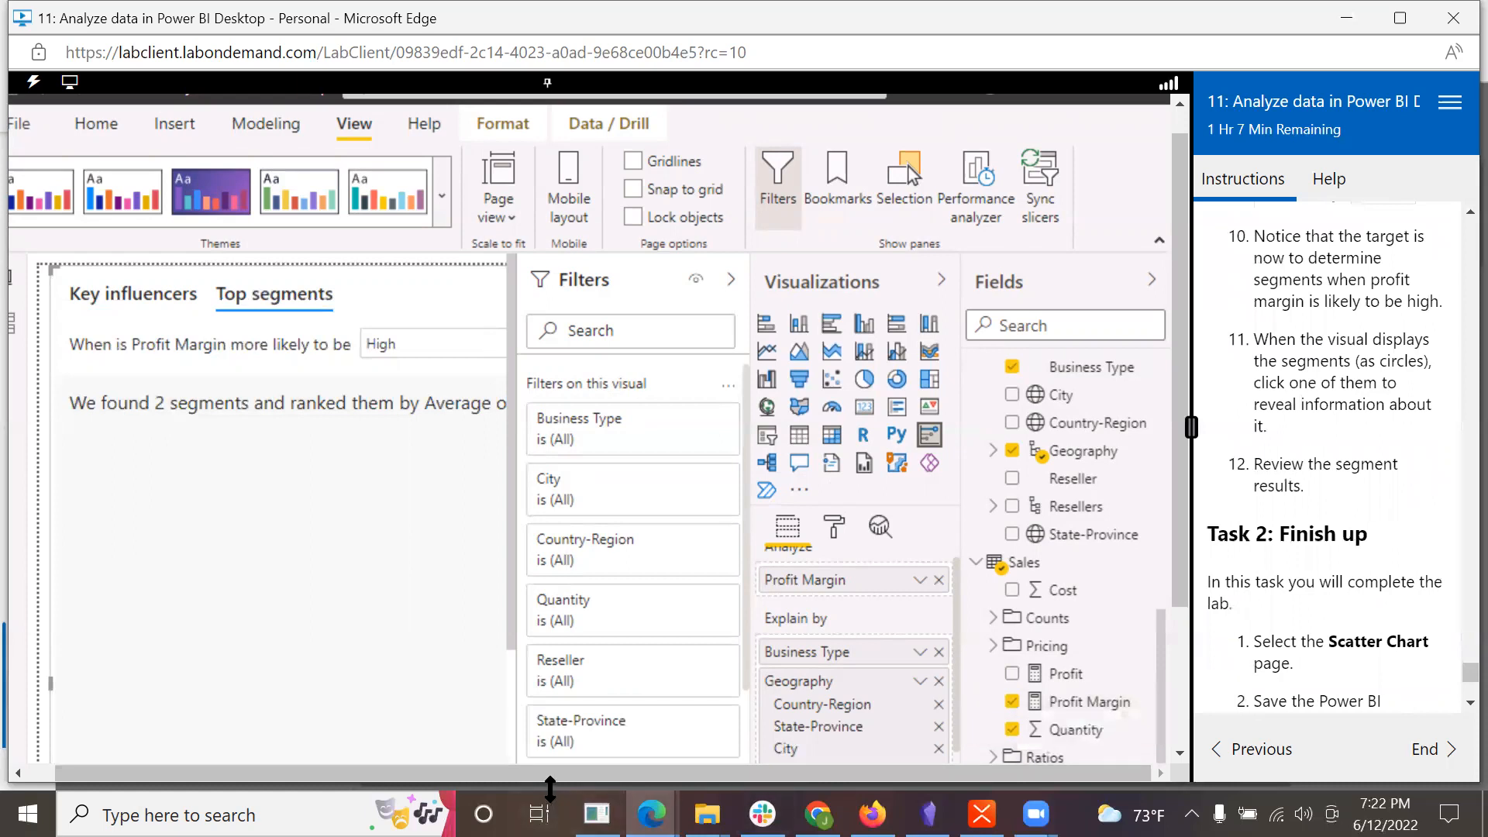
left_click(516, 648)
scroll(516, 647, "down", 5)
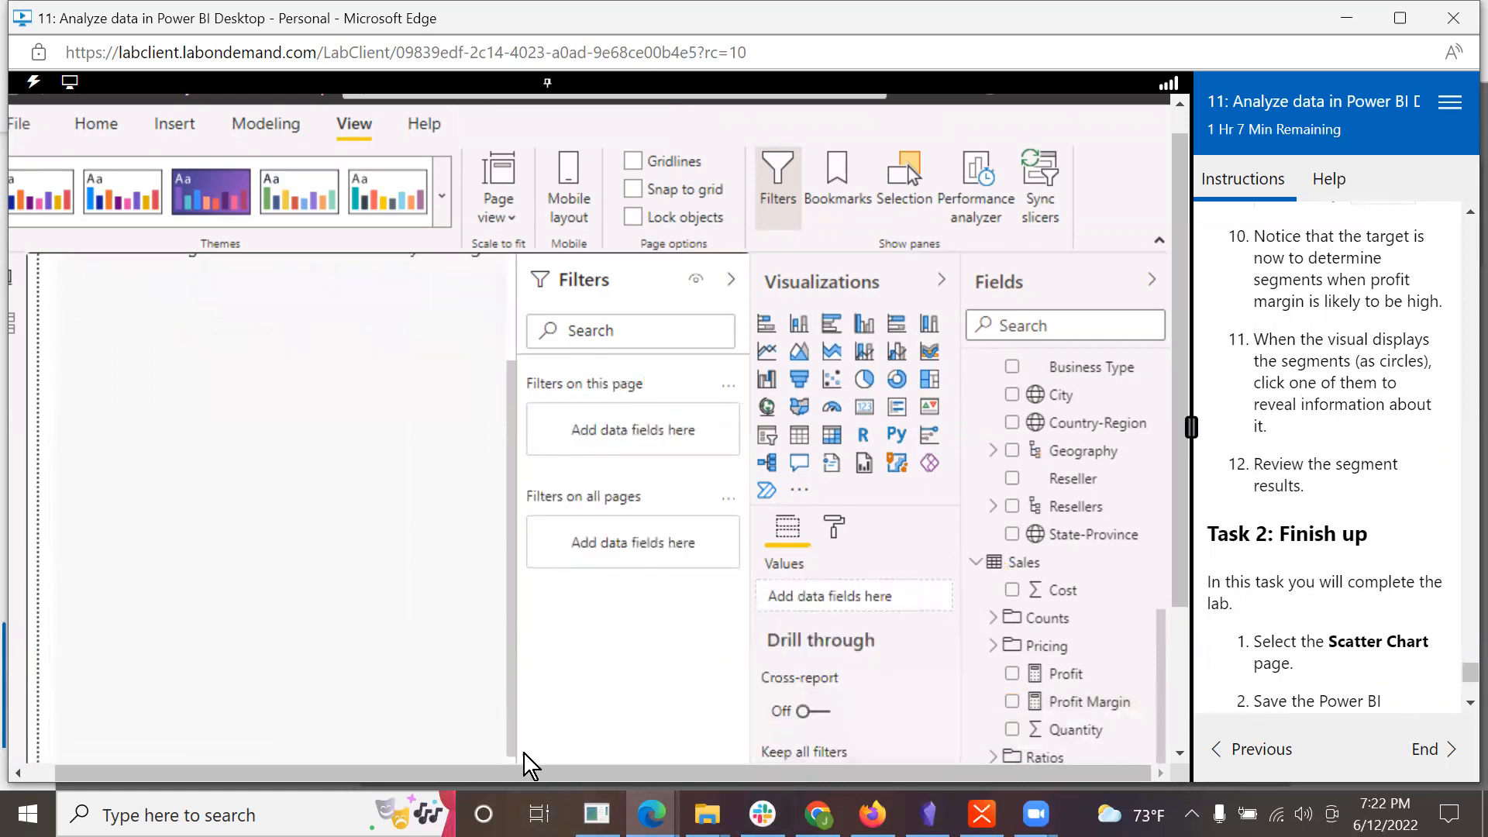
left_click_drag(1185, 537, 1211, 672)
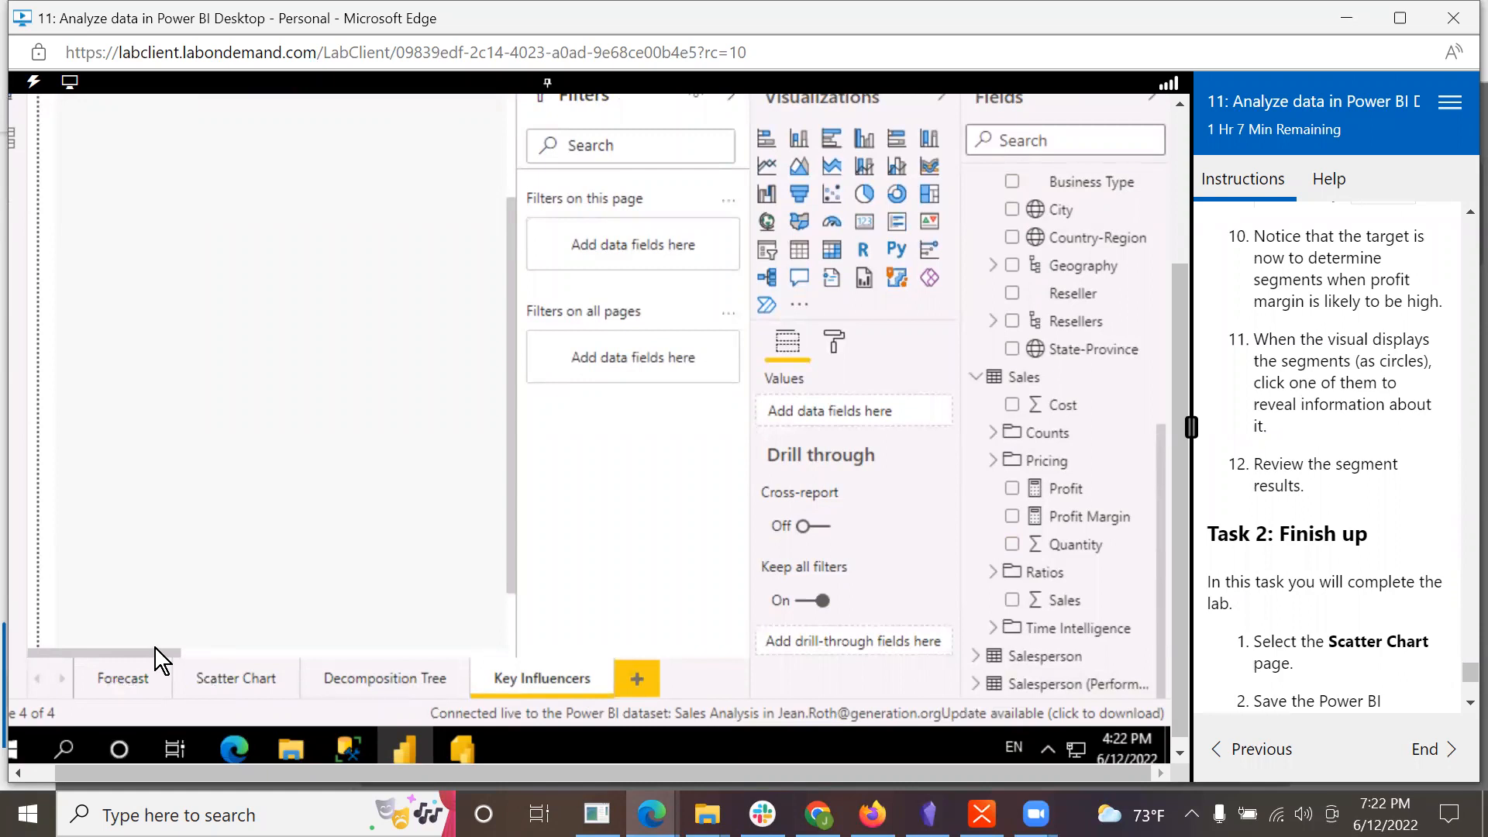
left_click(181, 645)
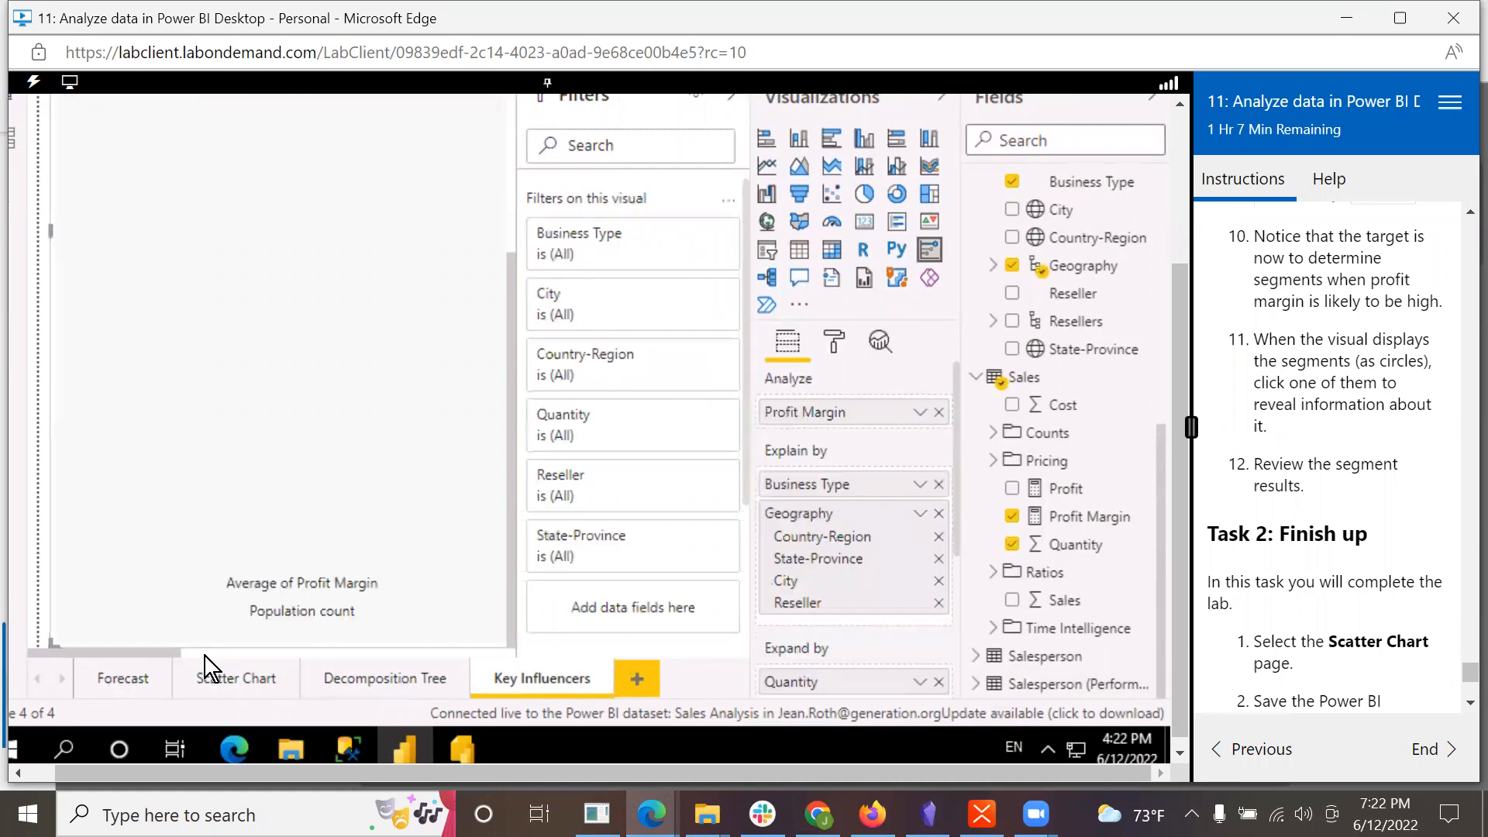
left_click(206, 656)
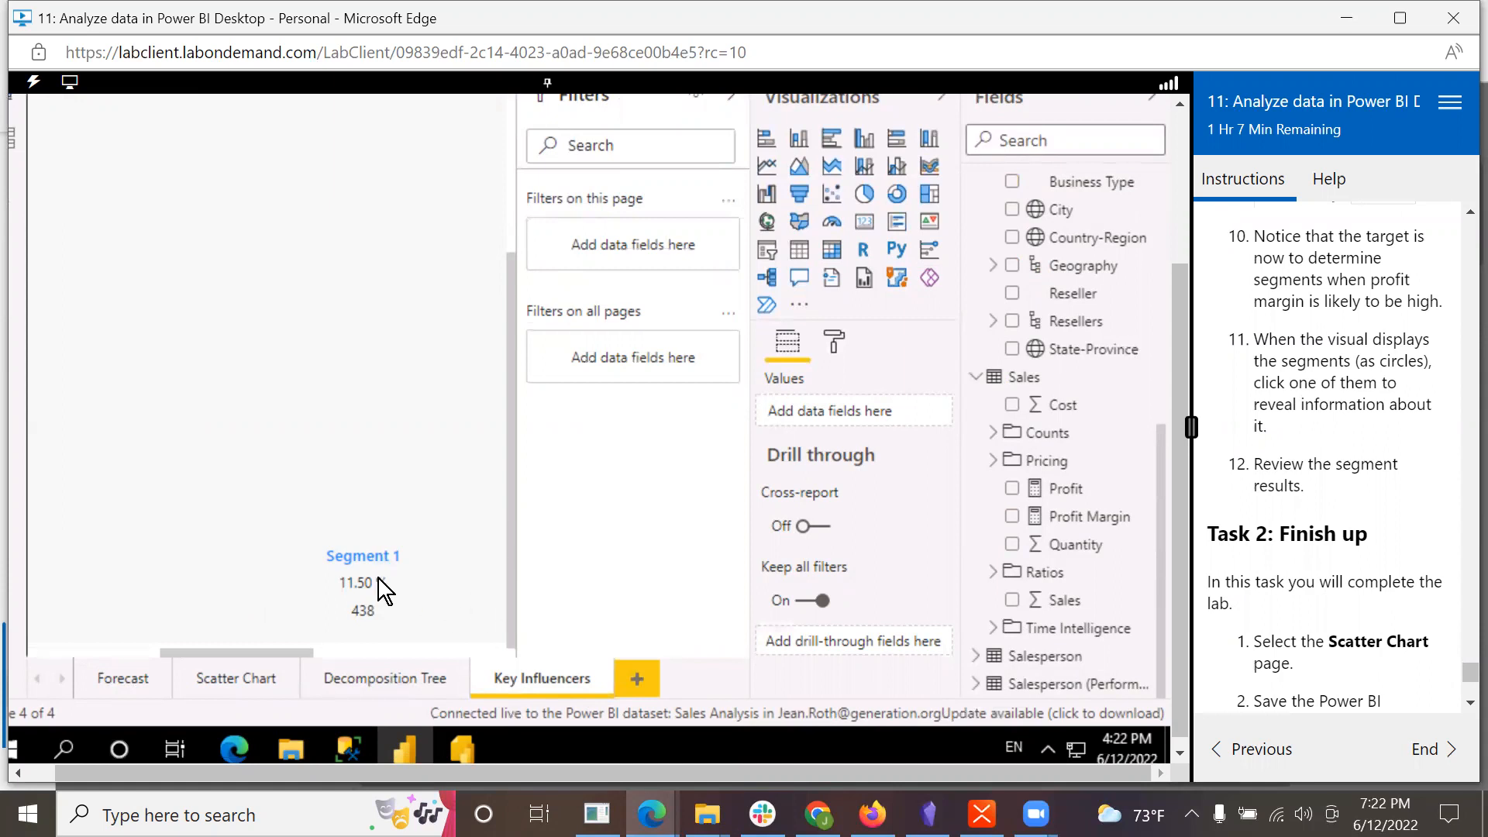
left_click_drag(514, 486, 500, 318)
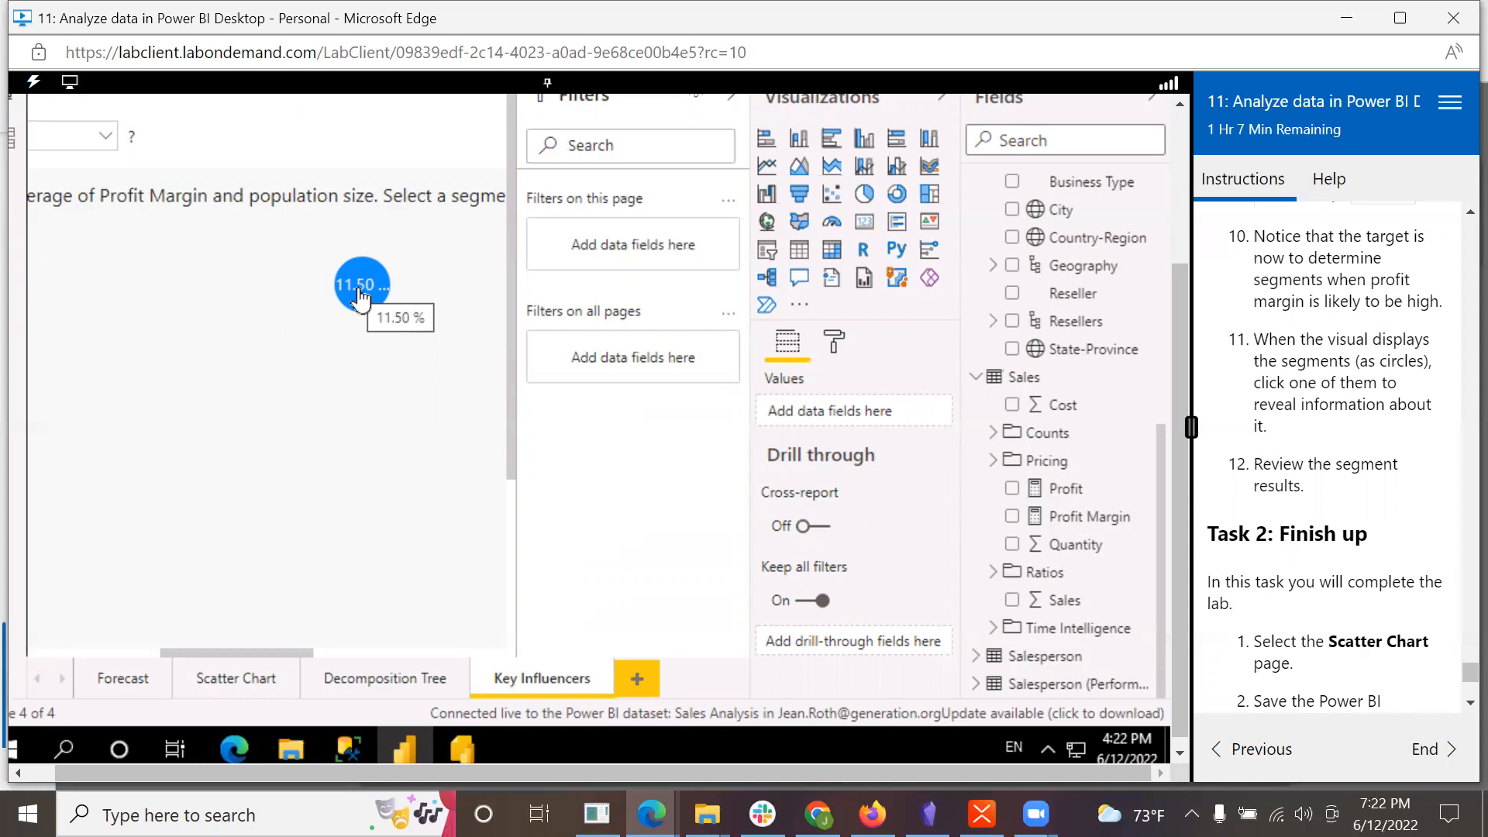
left_click(359, 293)
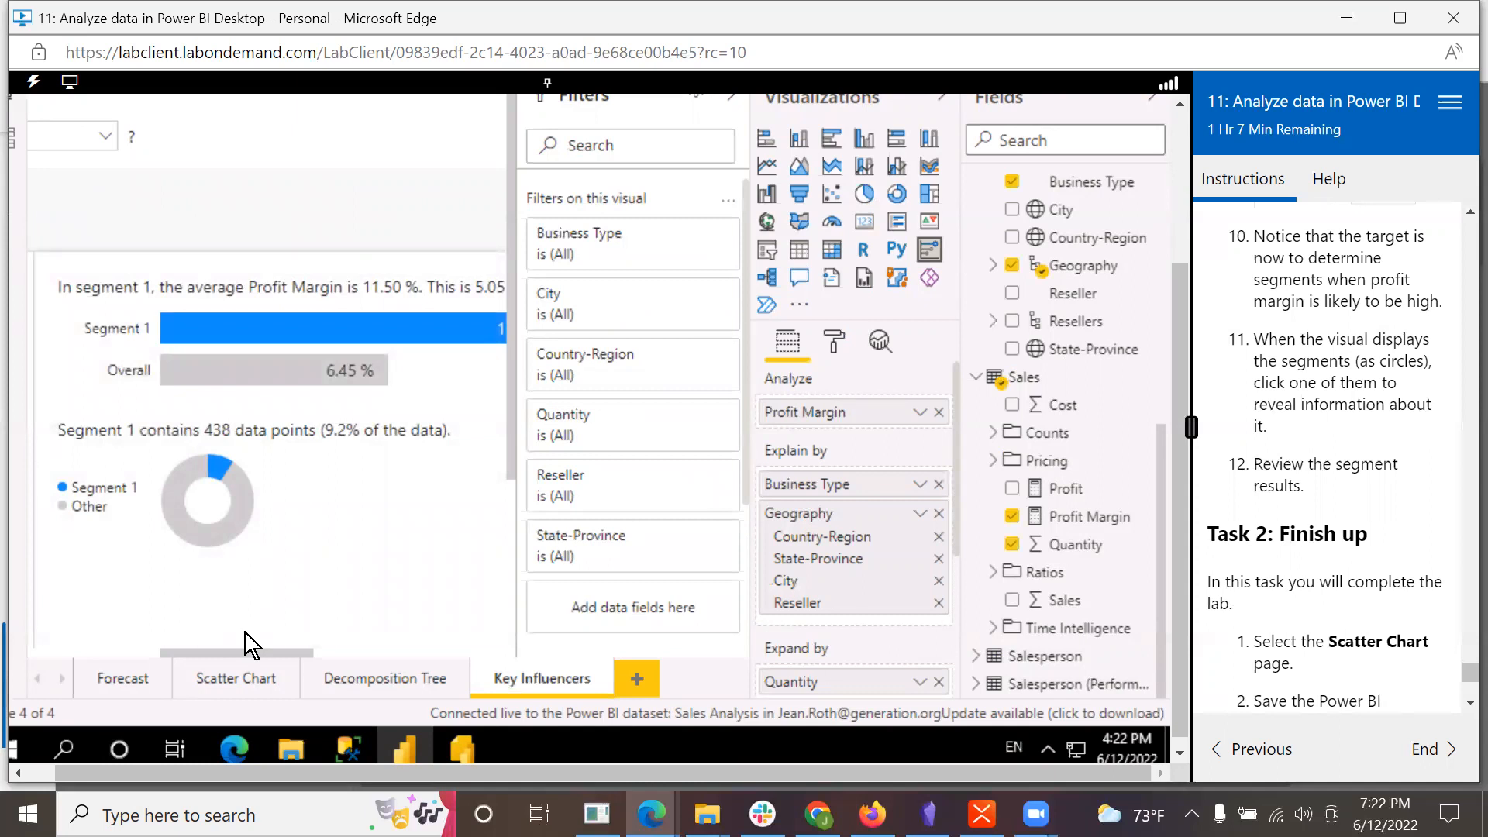
mouse_move(220, 648)
left_mouse_down()
mouse_move(356, 658)
mouse_move(231, 637)
left_mouse_up()
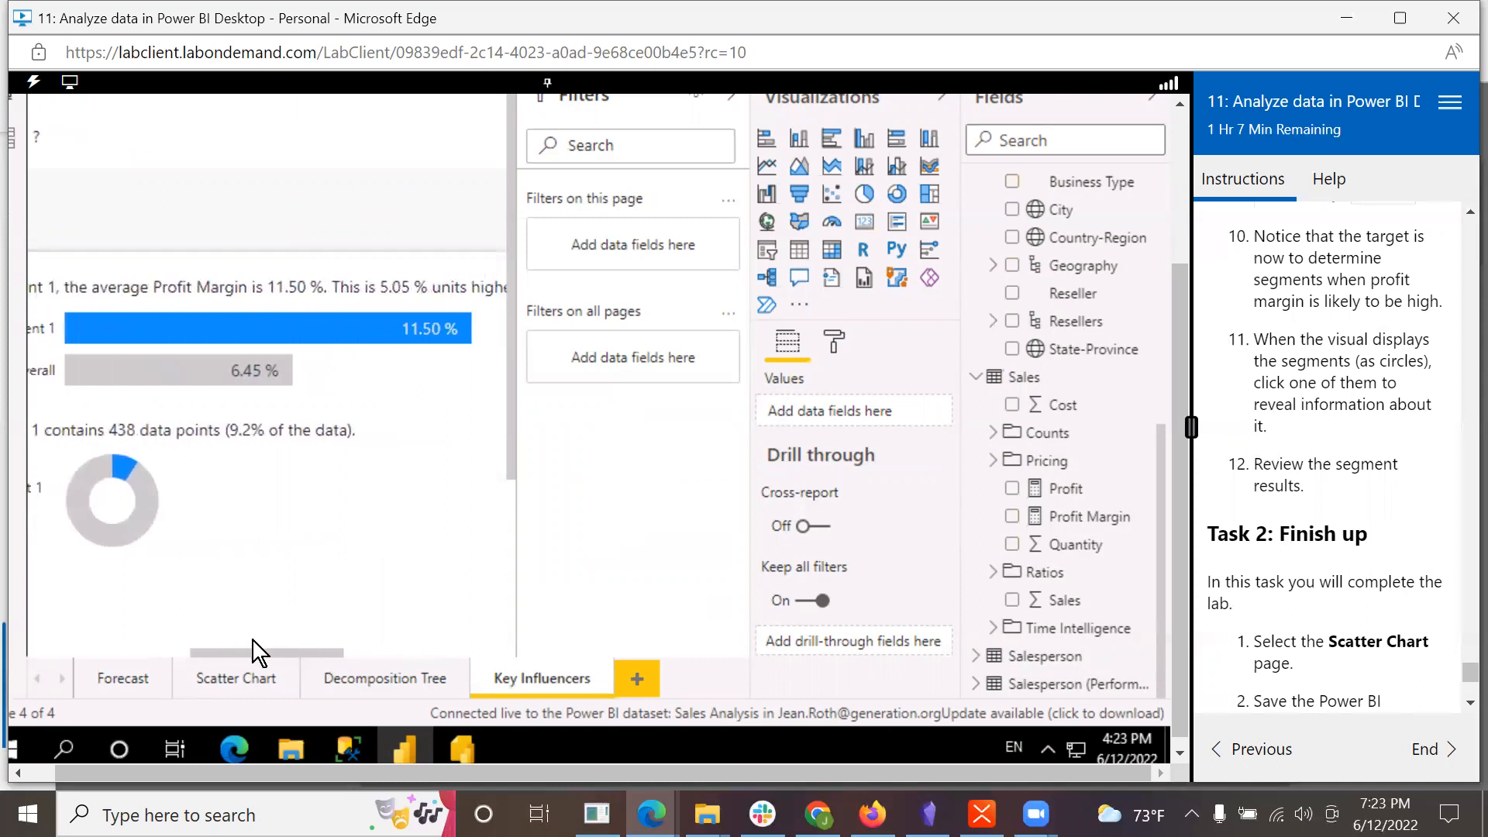
mouse_move(244, 640)
left_mouse_down()
mouse_move(205, 636)
mouse_move(217, 638)
left_mouse_up()
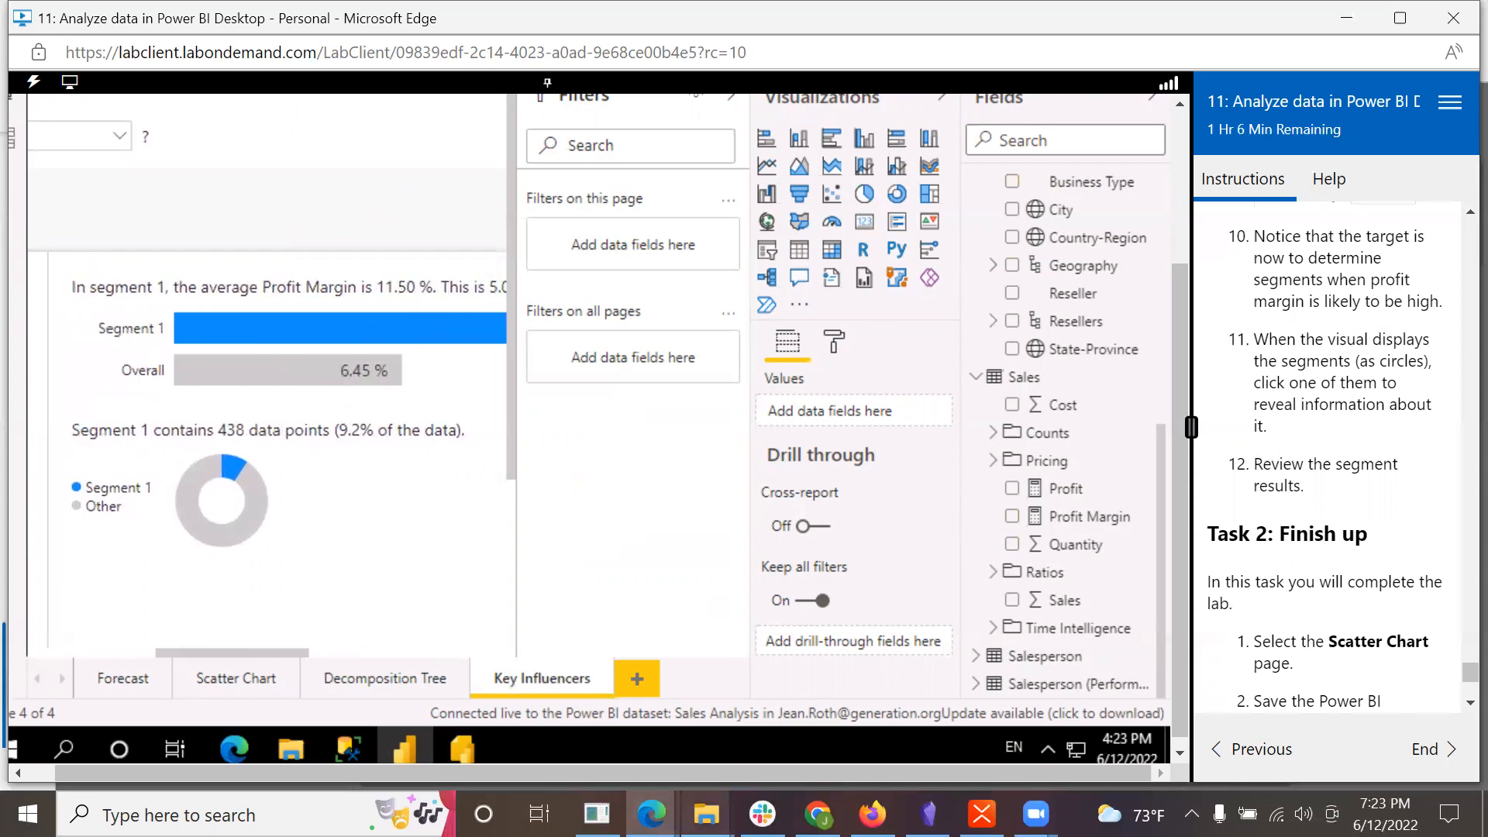
mouse_move(706, 815)
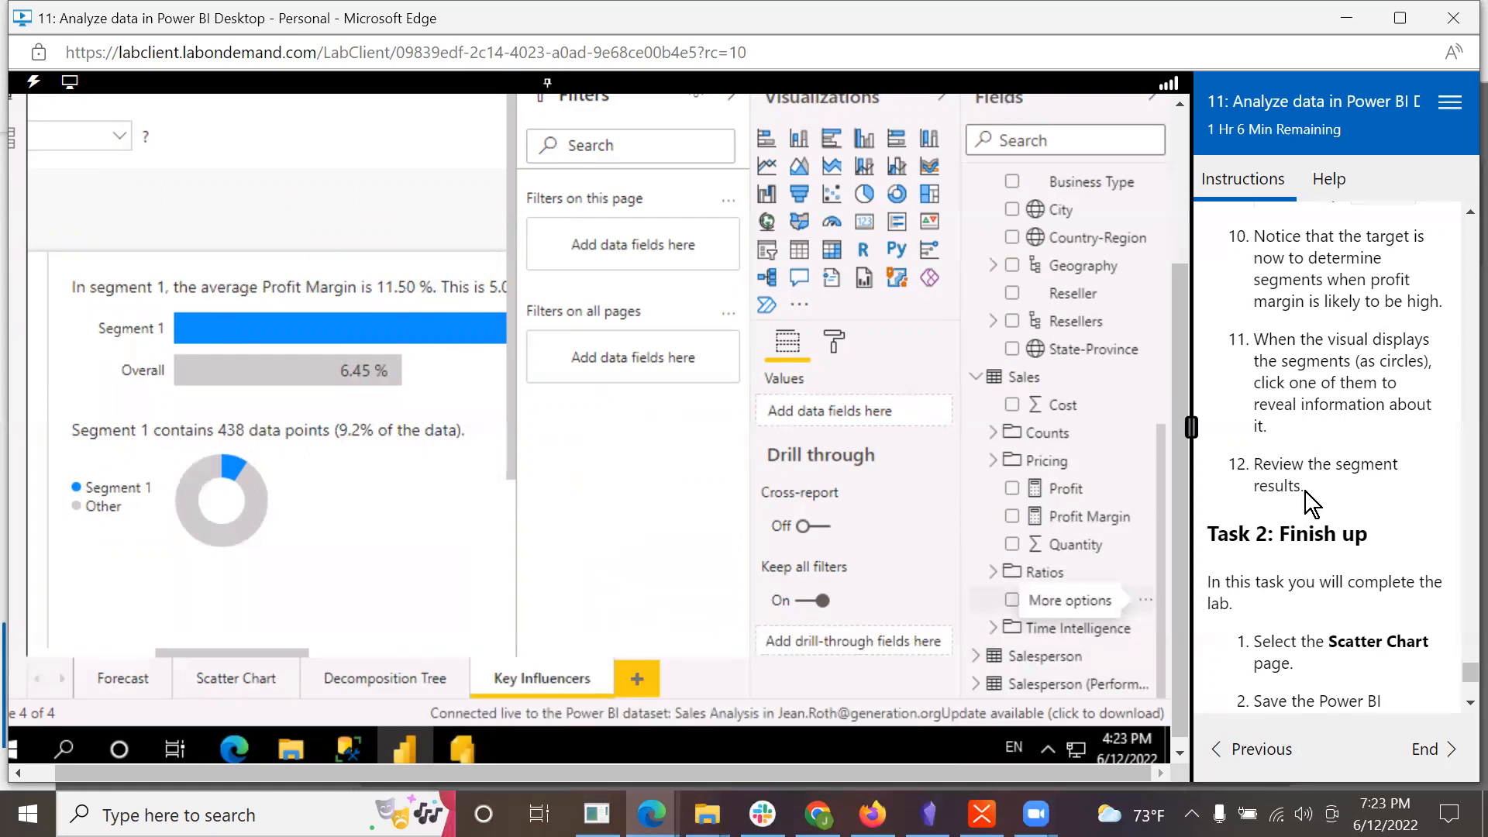
Step: Switch to the Scatter Chart page and save the Power BI Desktop file
scroll(1306, 527, "down", 3)
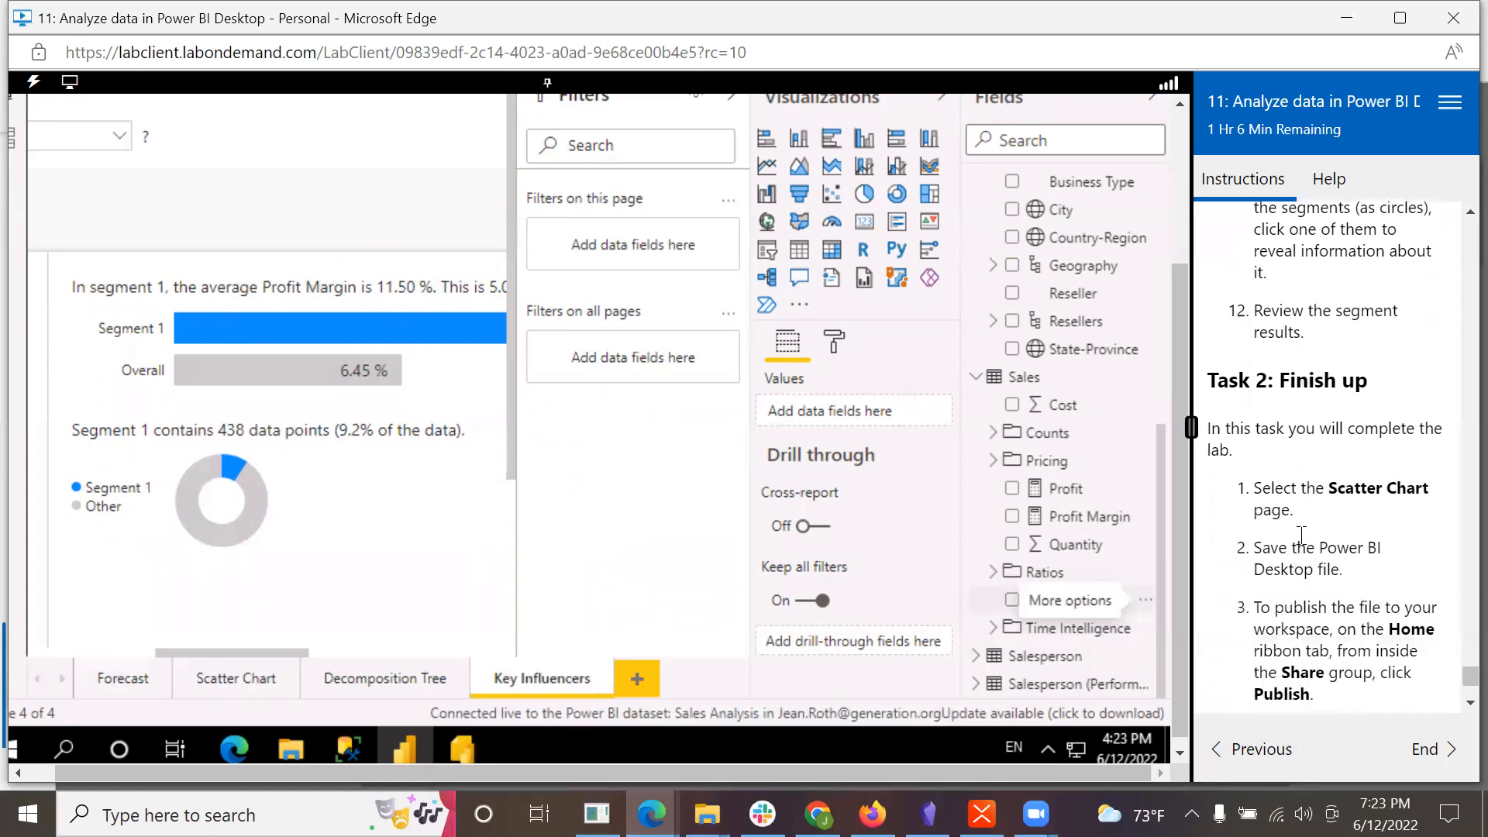
scroll(1300, 535, "down", 1)
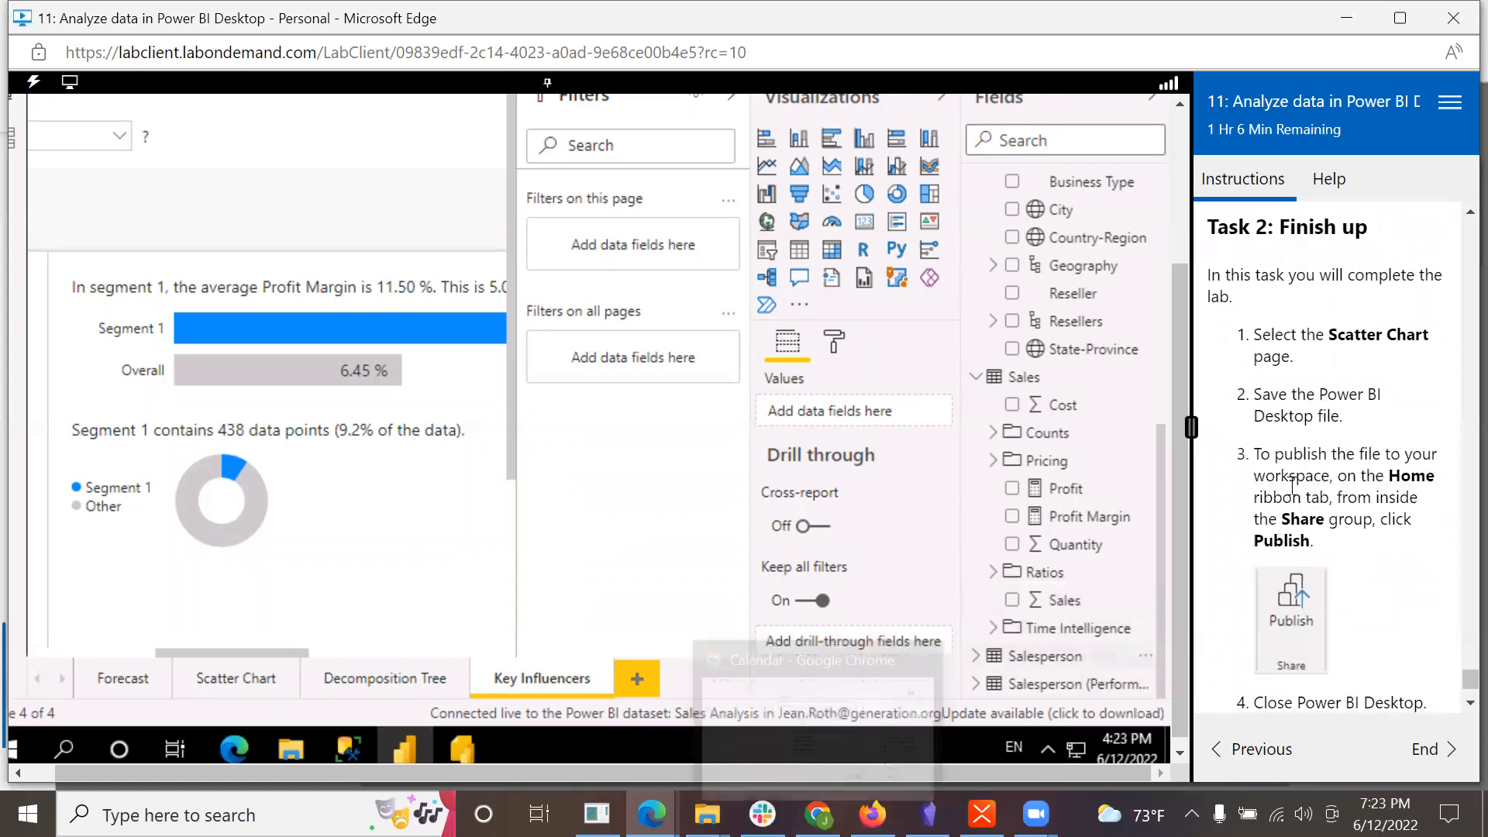
left_click(239, 674)
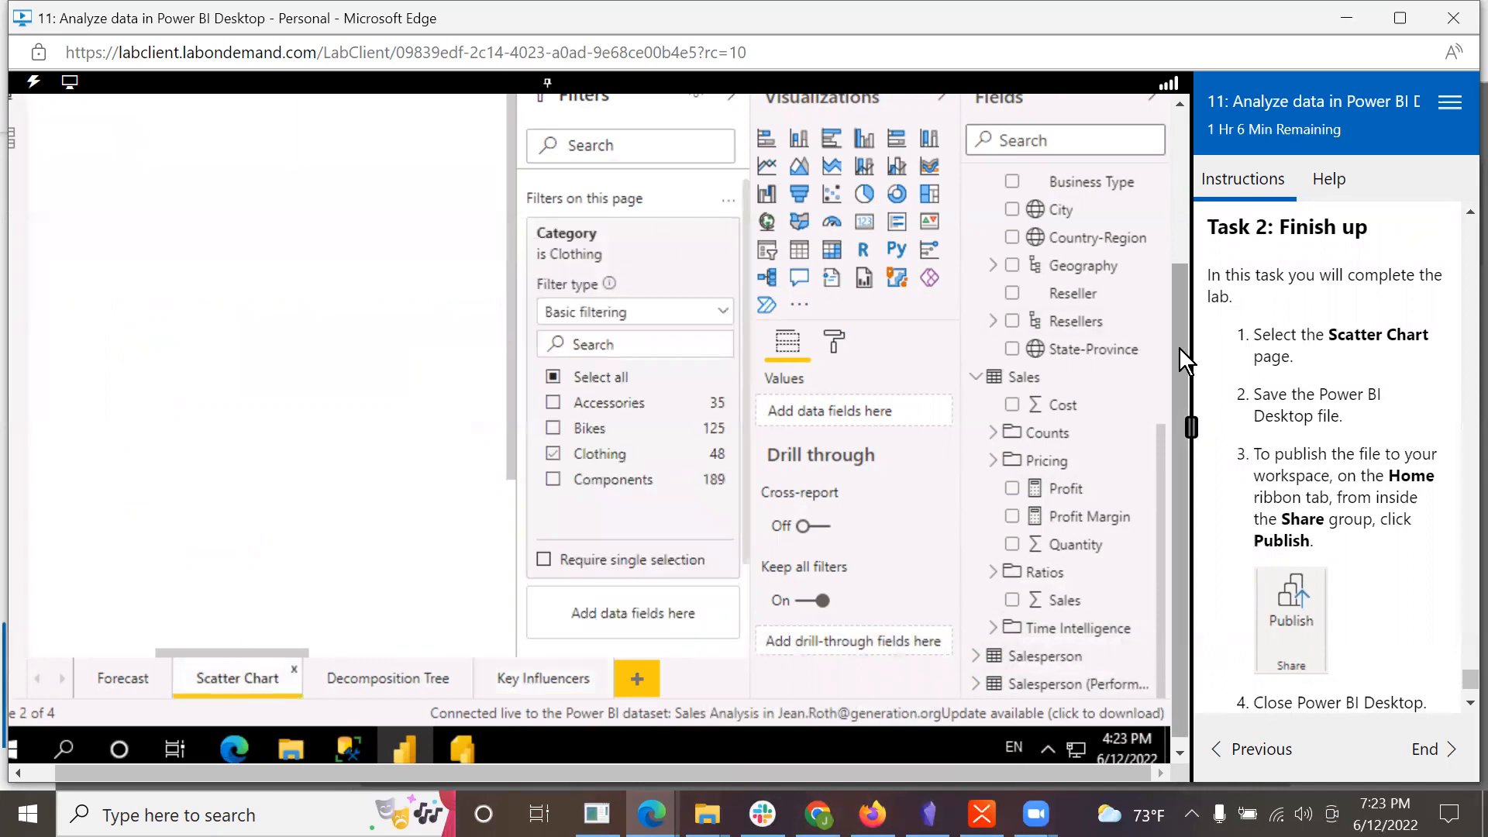
left_click_drag(1180, 347, 1162, 106)
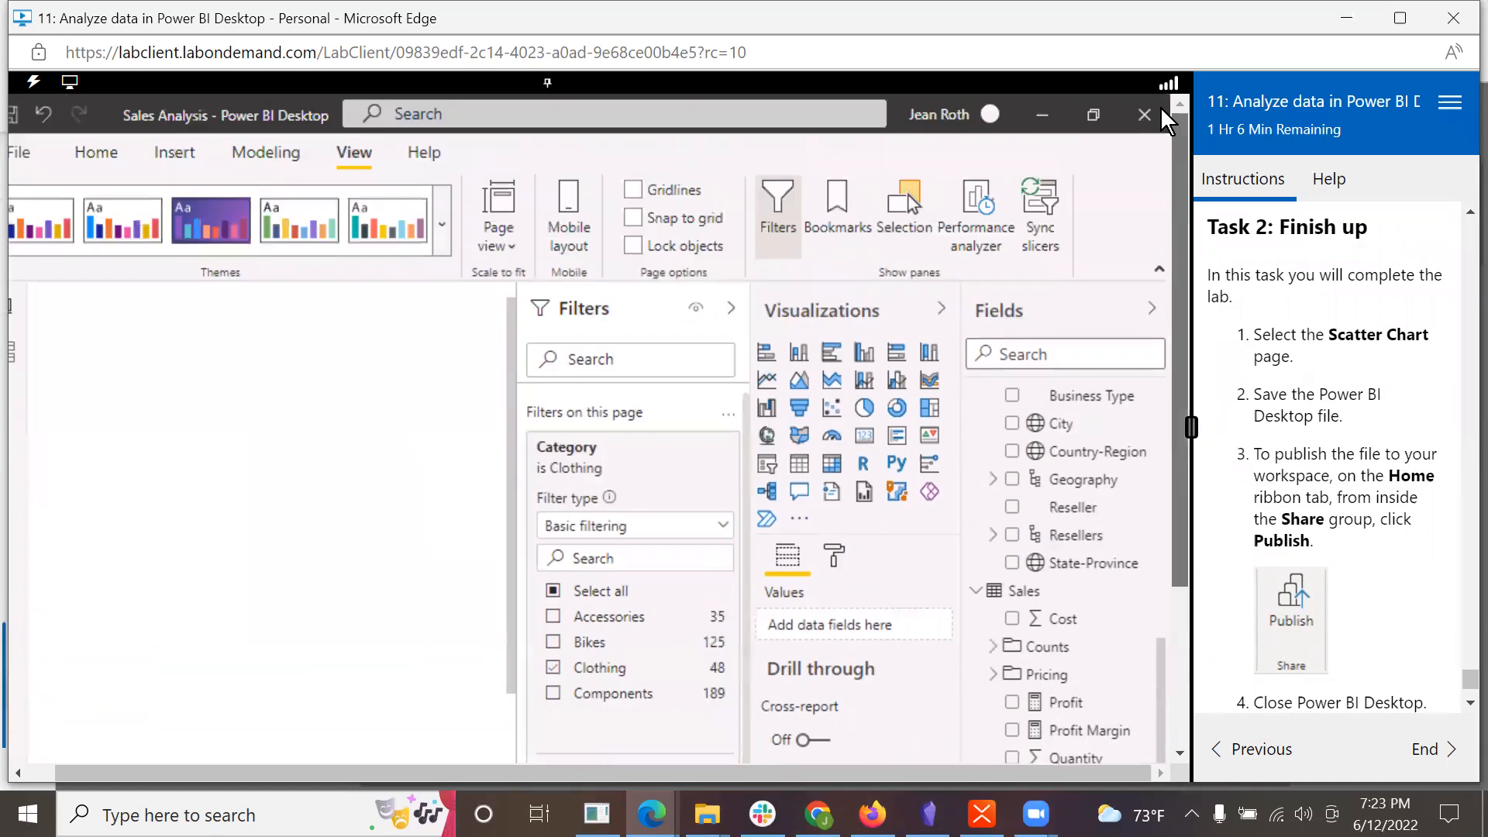
left_click(20, 148)
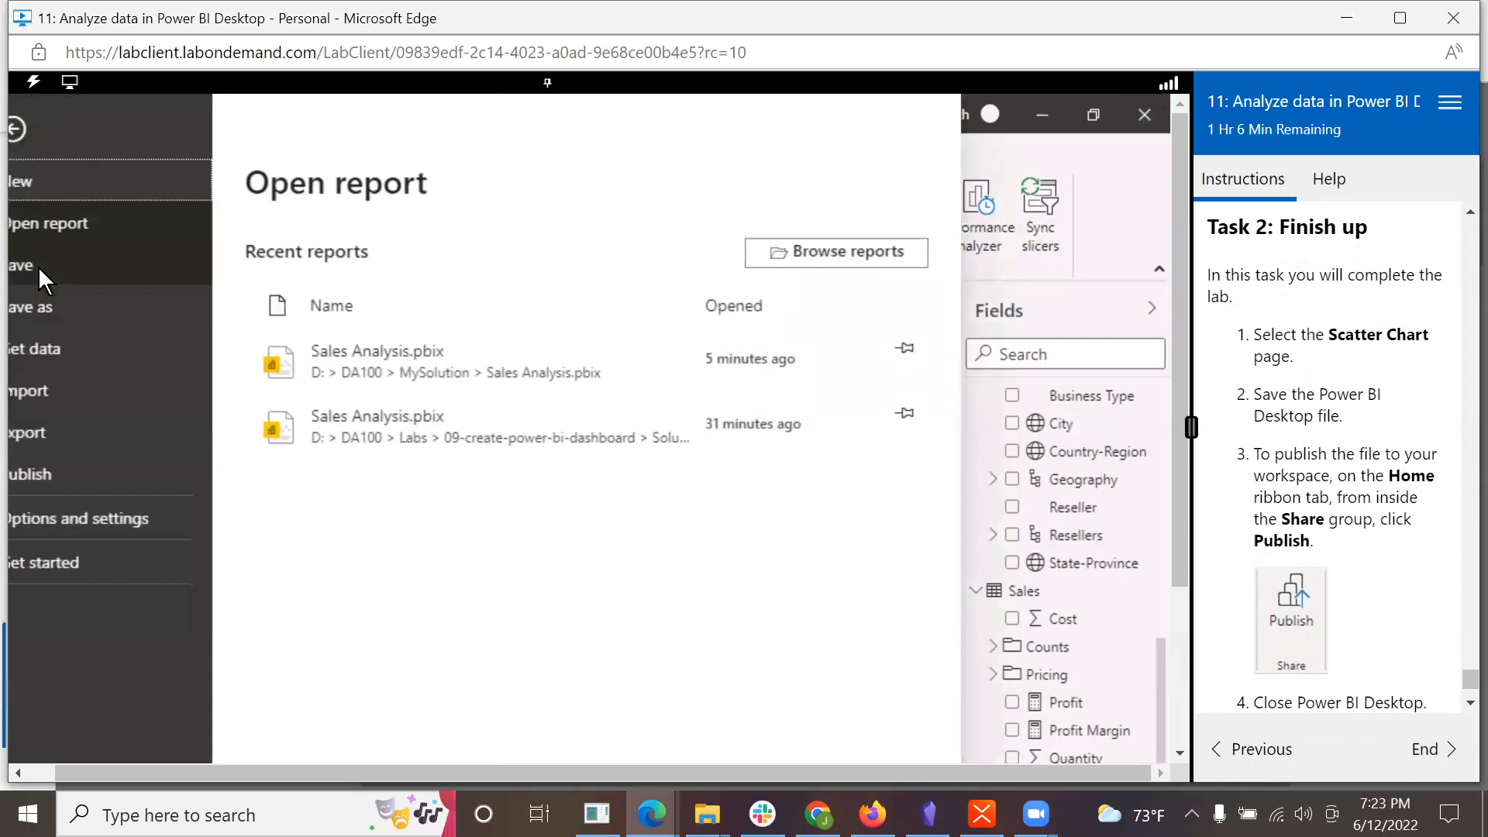
left_click(36, 265)
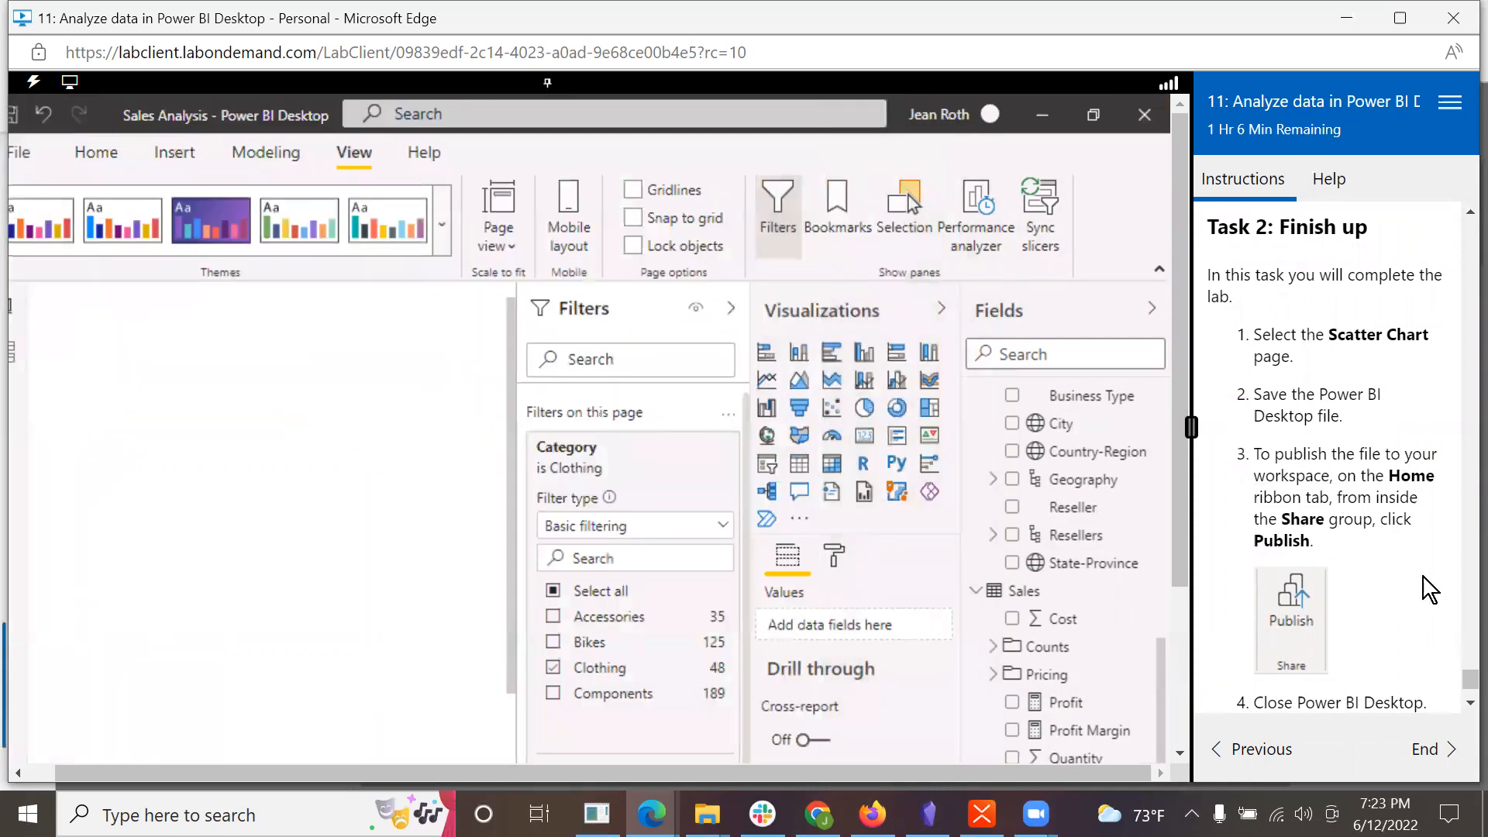
Step: Try to publish the report to My workspace in the Power BI service
left_click(85, 164)
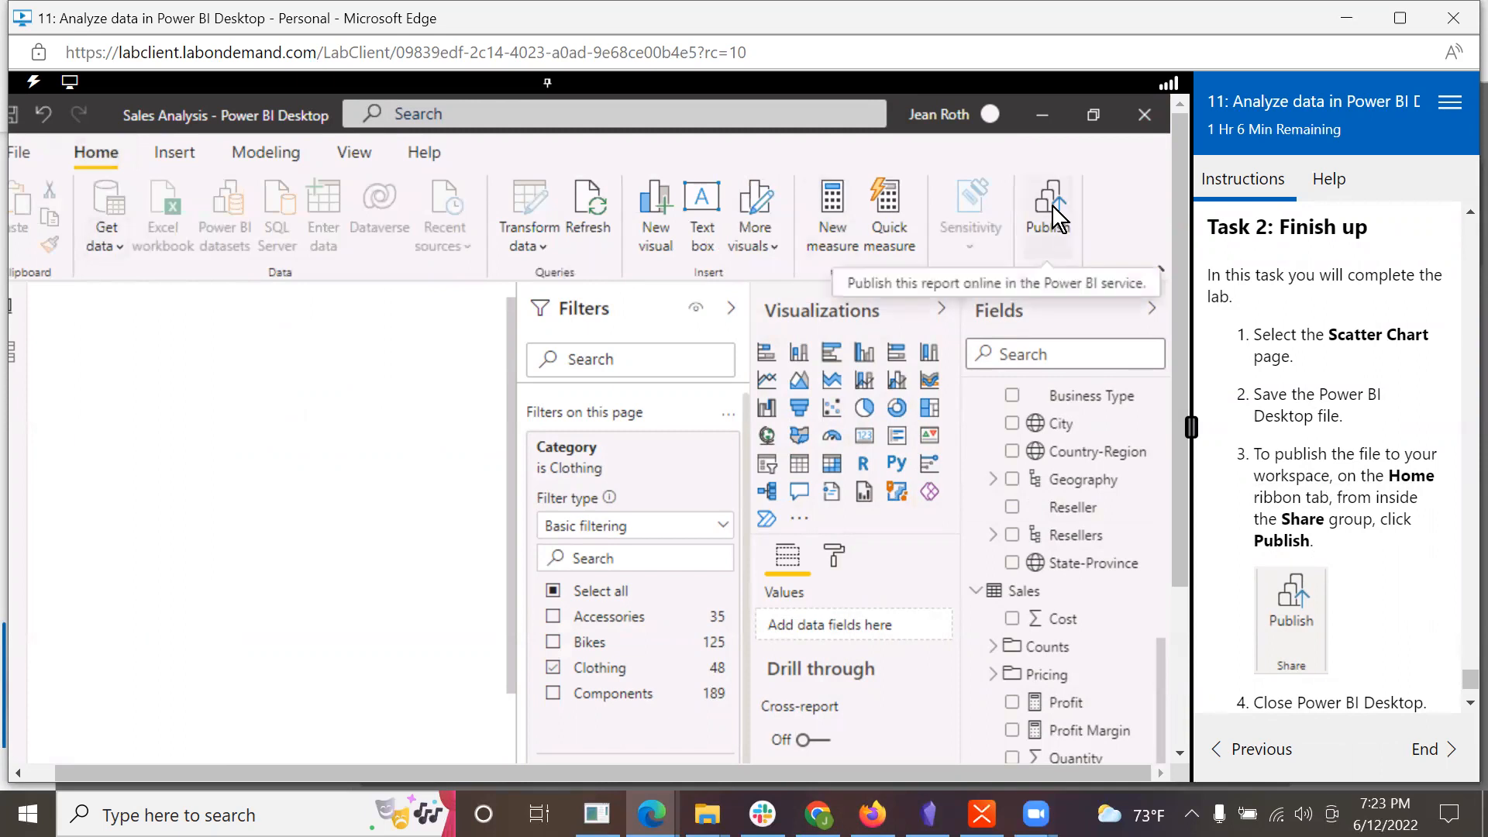
left_click(1040, 188)
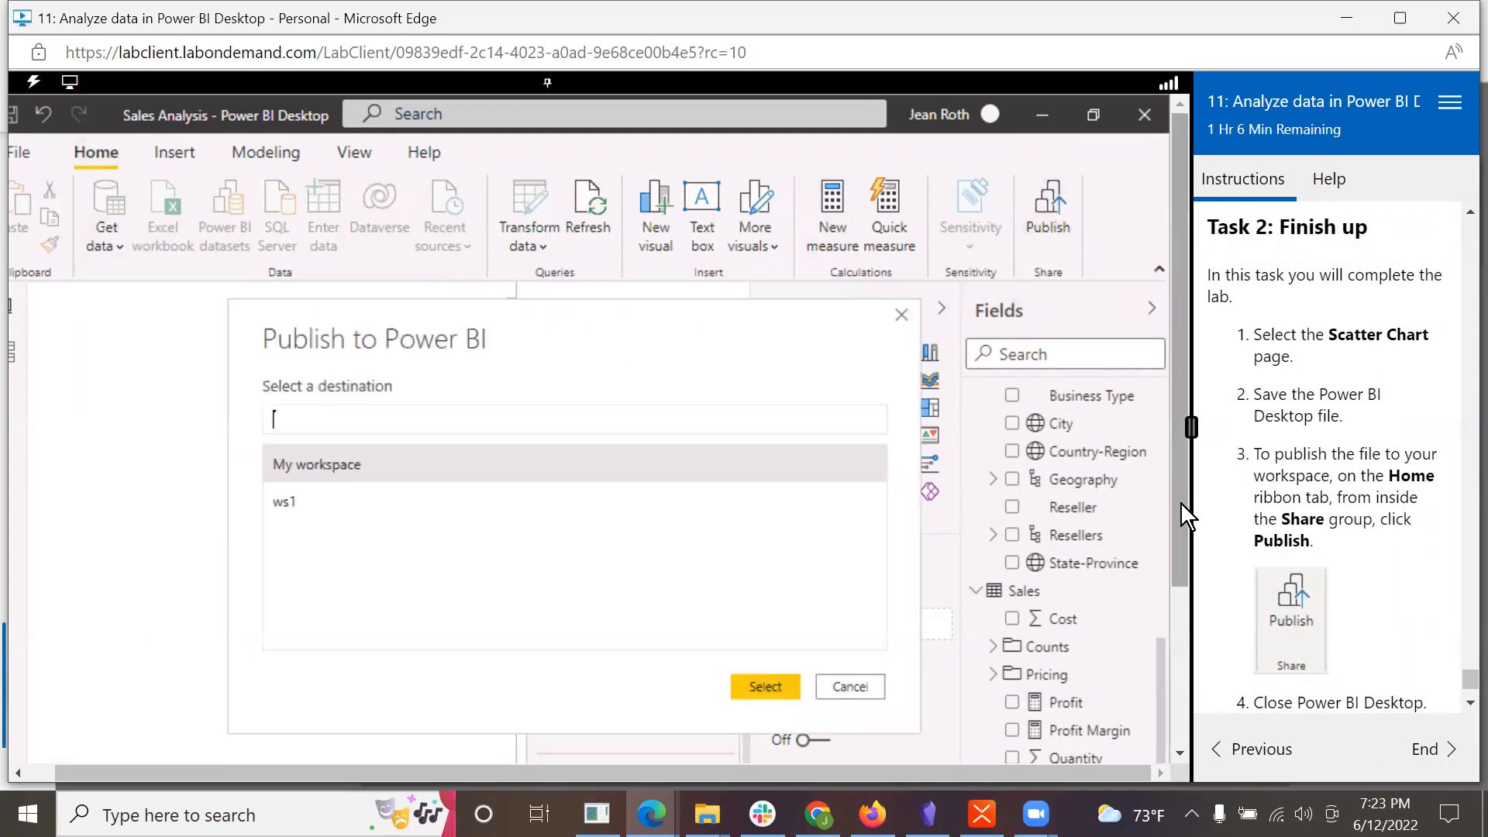
scroll(1339, 591, "down", 3)
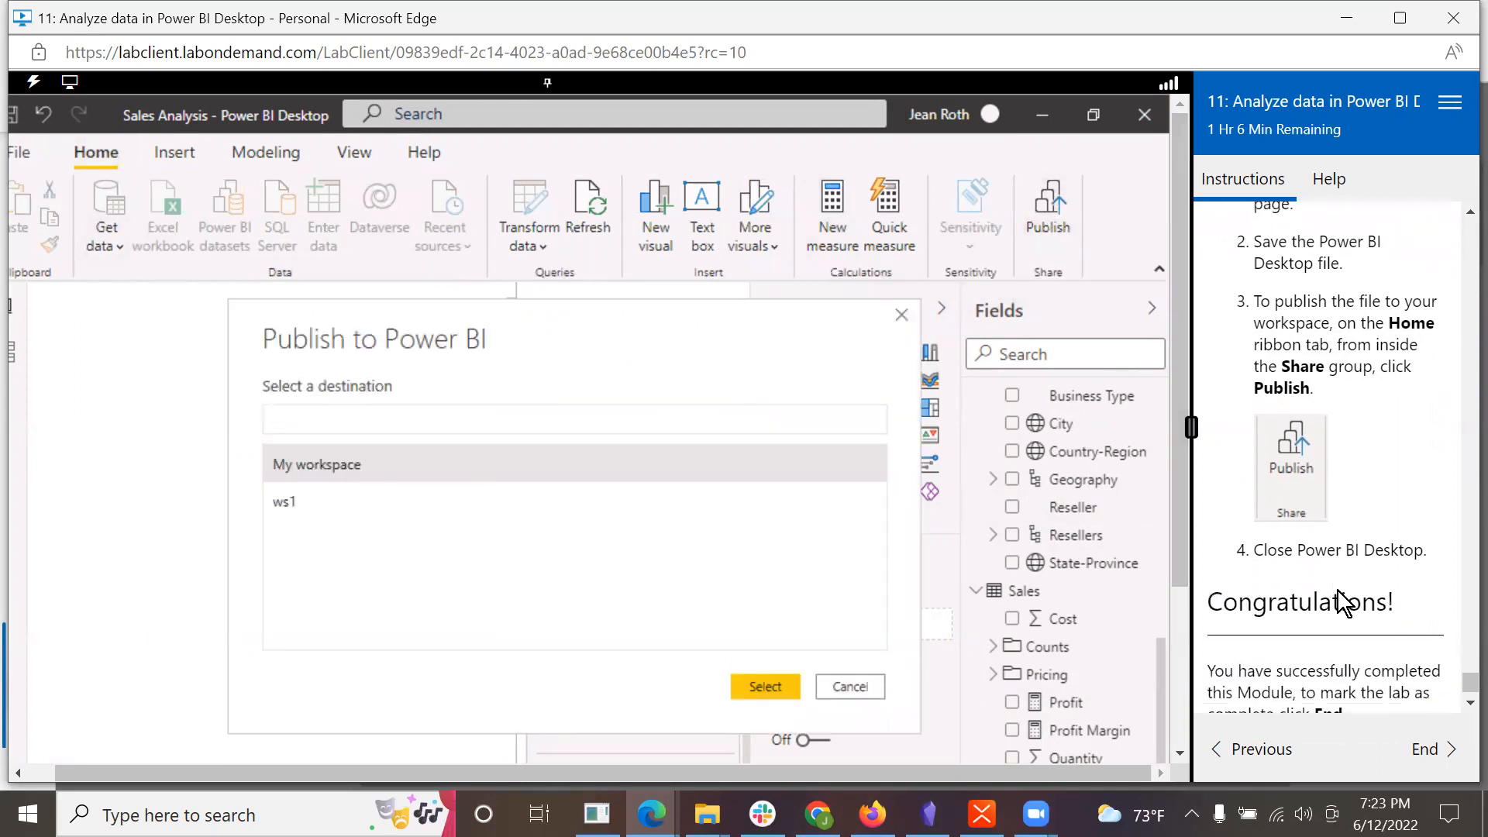
left_click(755, 686)
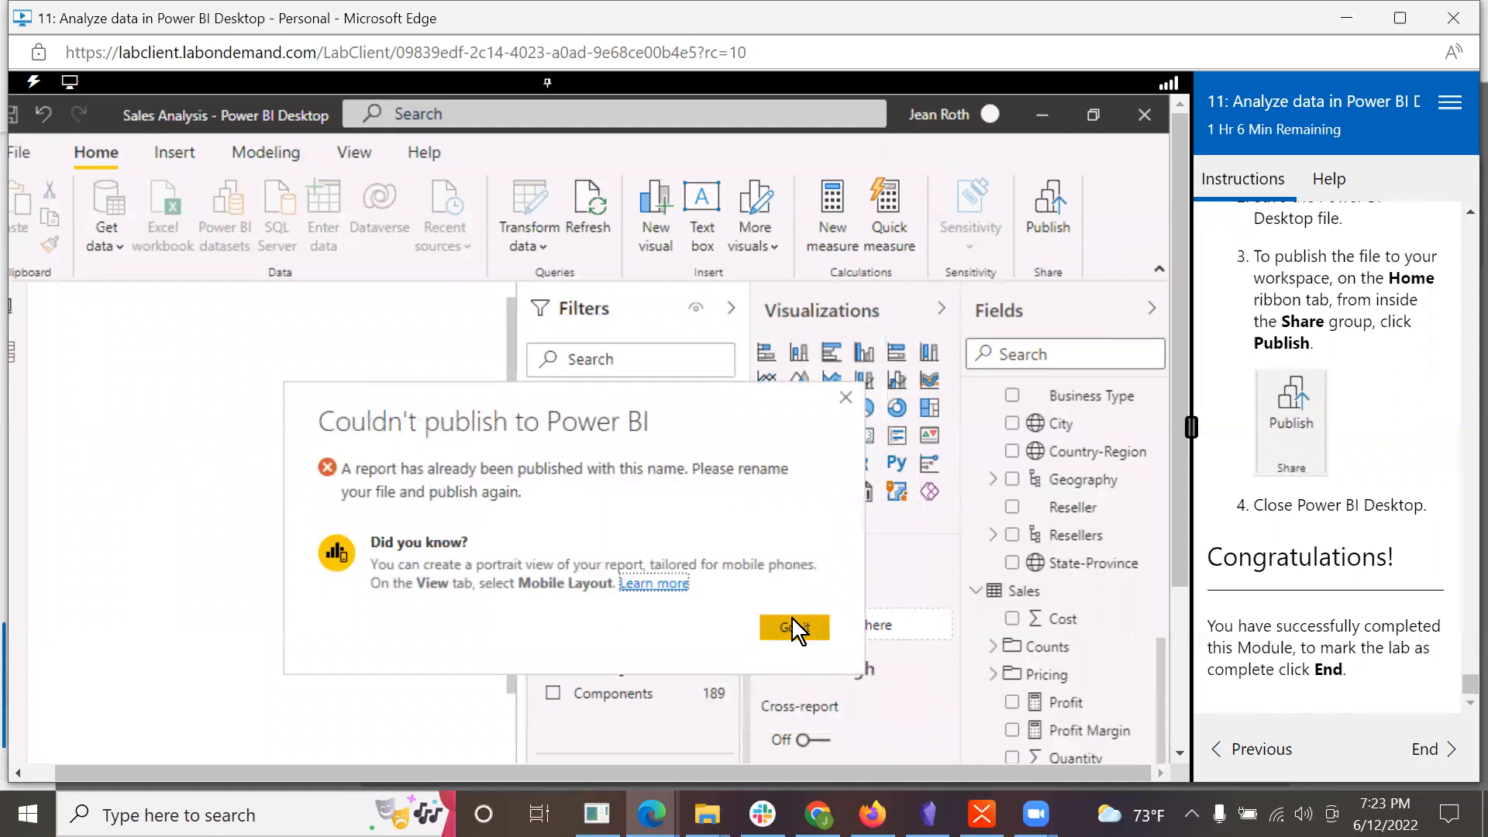
left_click(792, 627)
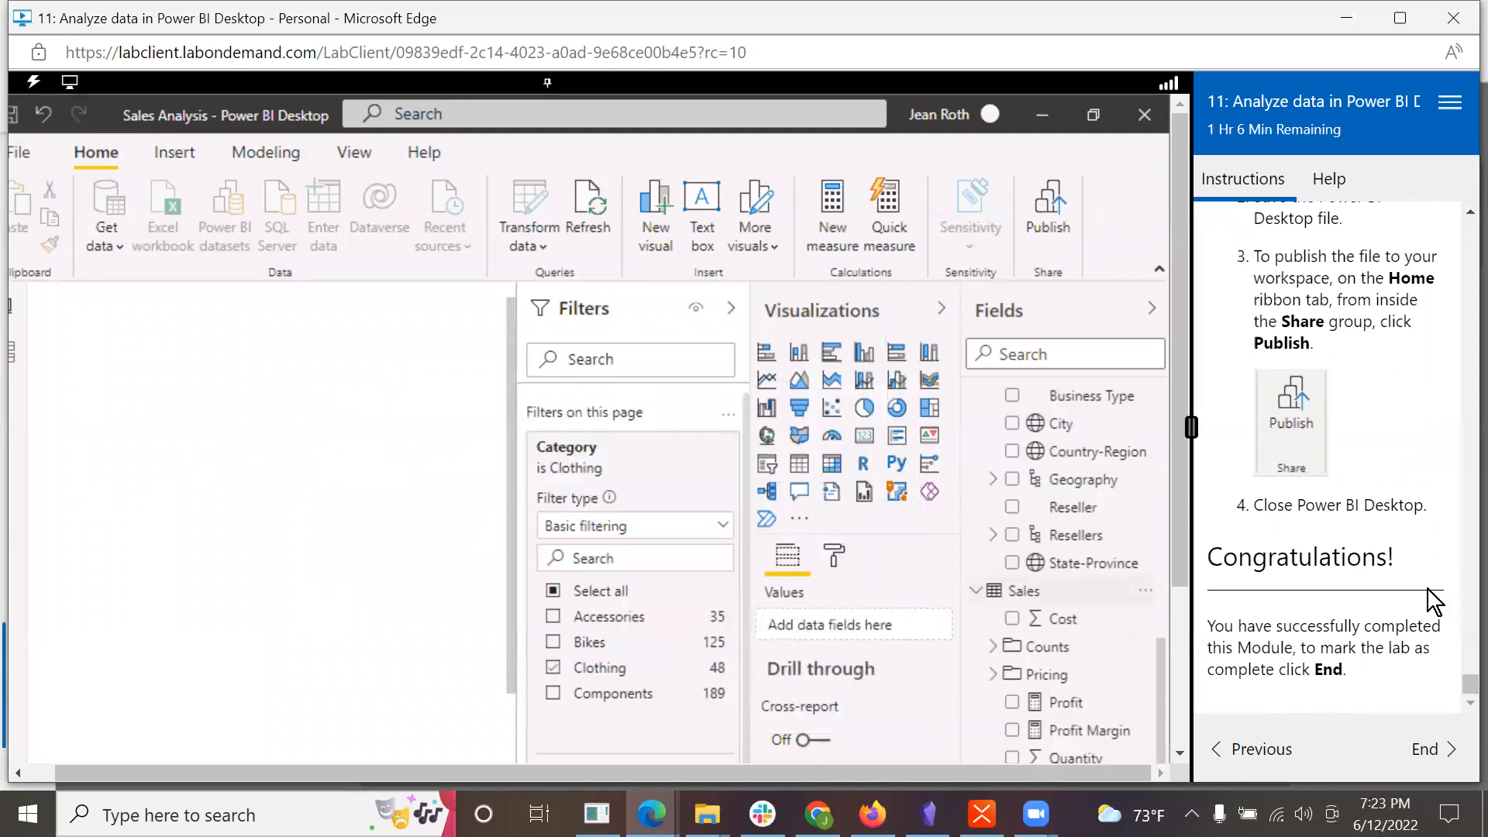